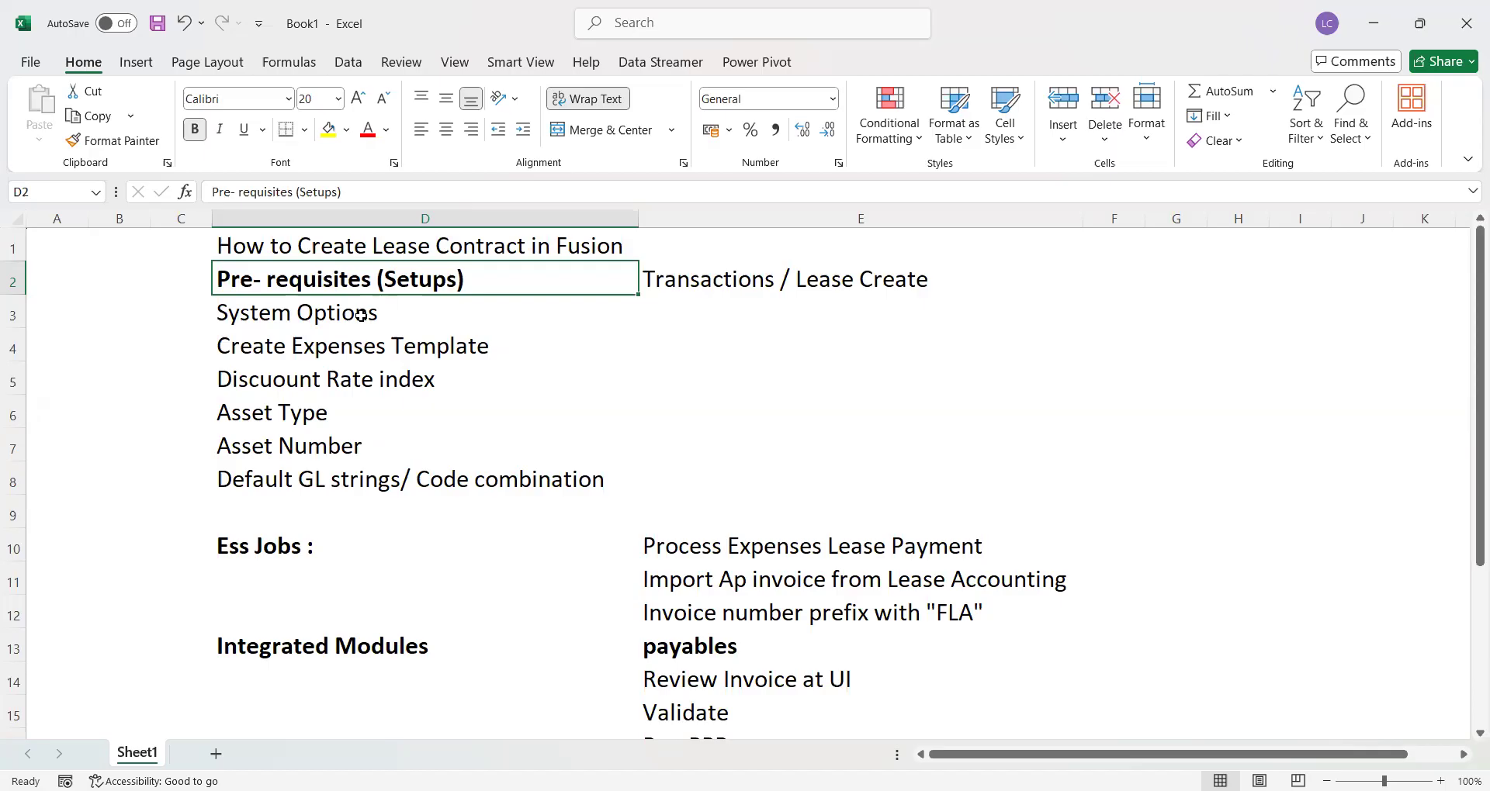
# Review the prerequisite setups in the worksheet, from System Options through Default GL strings/ Code combination
pyautogui.click(361, 315)
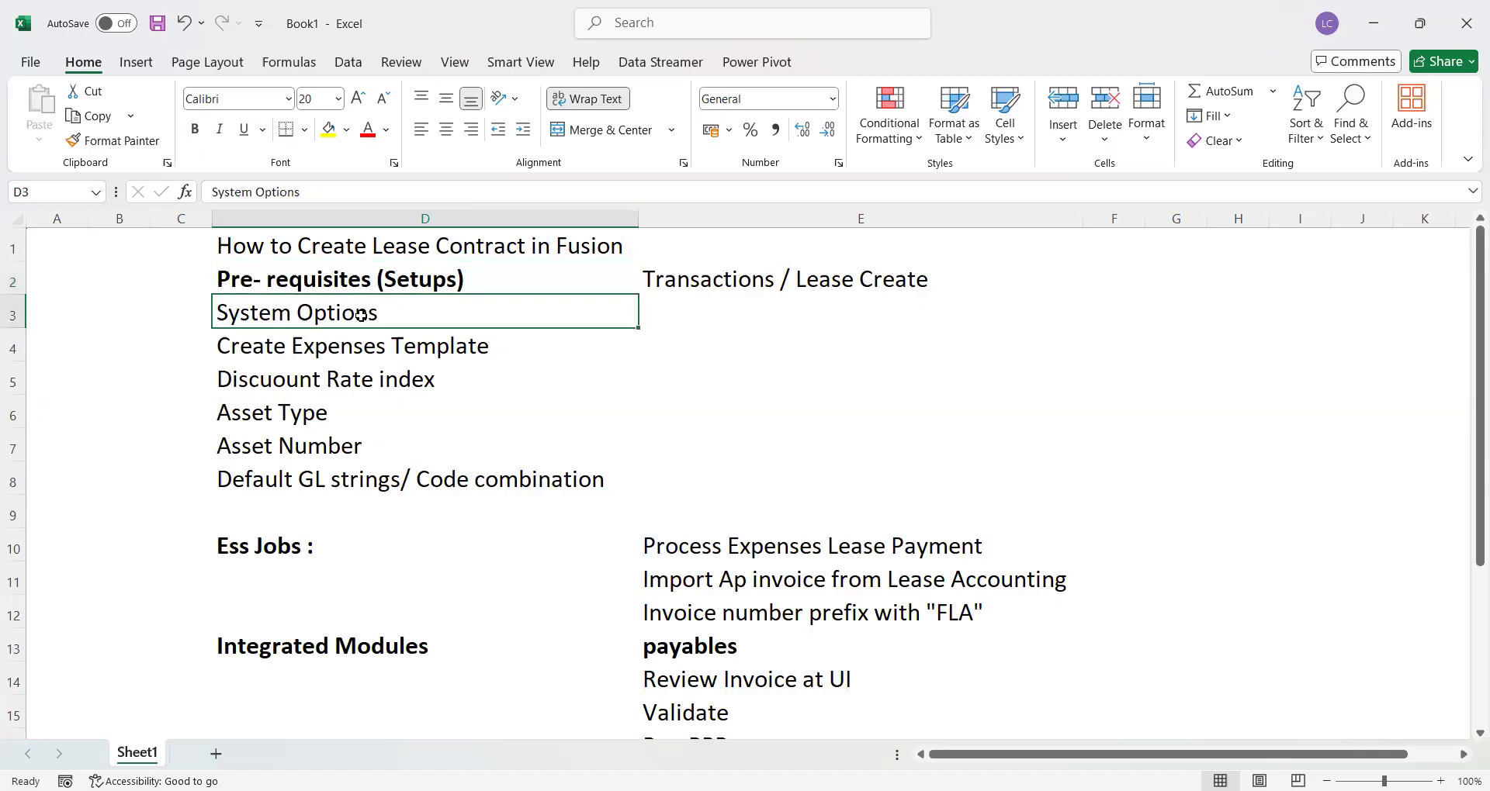
pyautogui.hotkey('shift', 'Down')
pyautogui.hotkey('shift', 'Down')
pyautogui.hotkey('shift', 'Down')
pyautogui.hotkey('shift', 'Down')
pyautogui.hotkey('shift', 'Down')
pyautogui.hotkey('shift', 'Down')
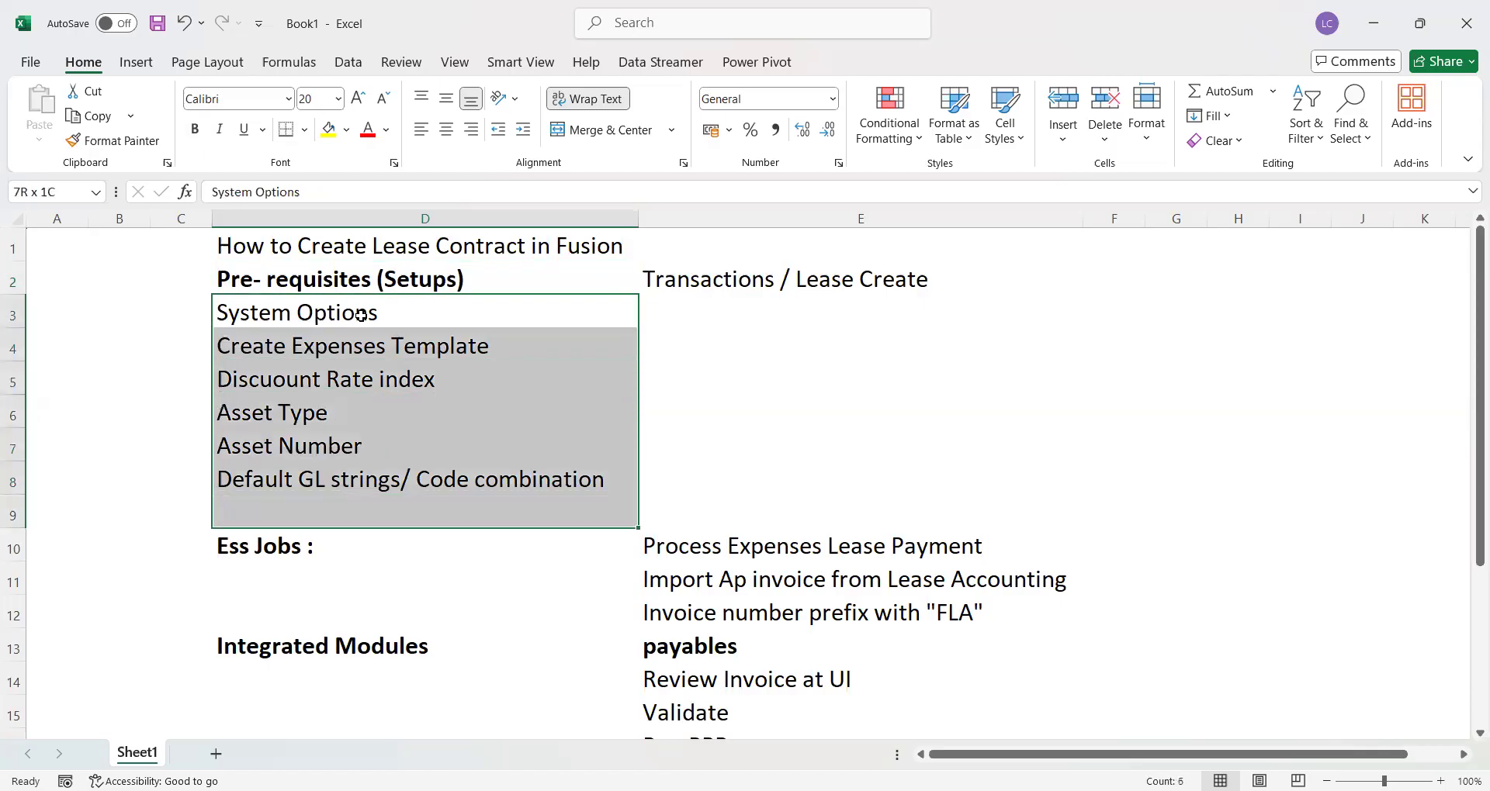
pyautogui.hotkey('shift', 'Up')
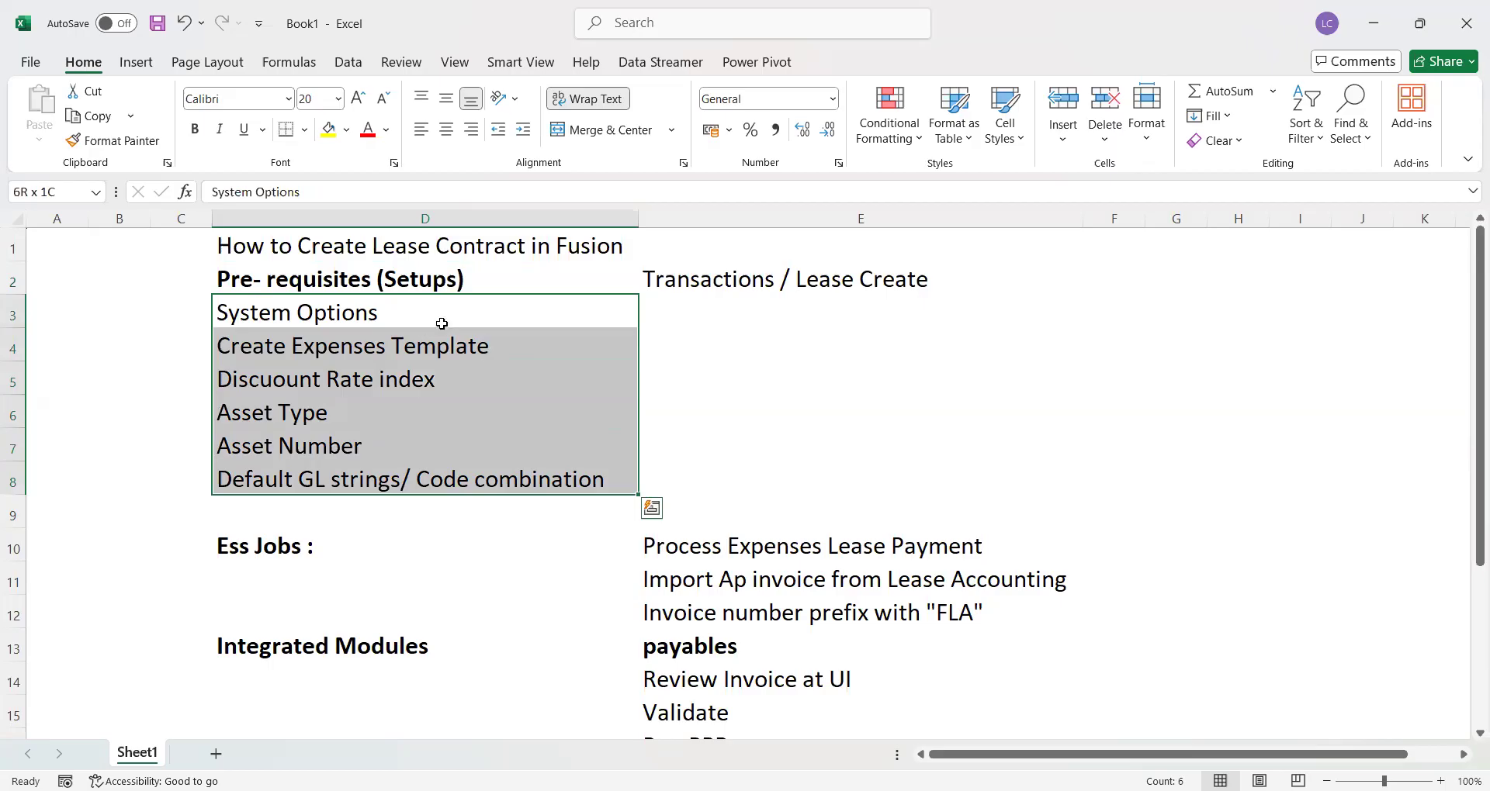
pyautogui.hotkey('shift', 'Up')
pyautogui.hotkey('shift', 'Up')
pyautogui.hotkey('shift', 'Up')
pyautogui.hotkey('shift', 'Up')
pyautogui.hotkey('shift', 'Up')
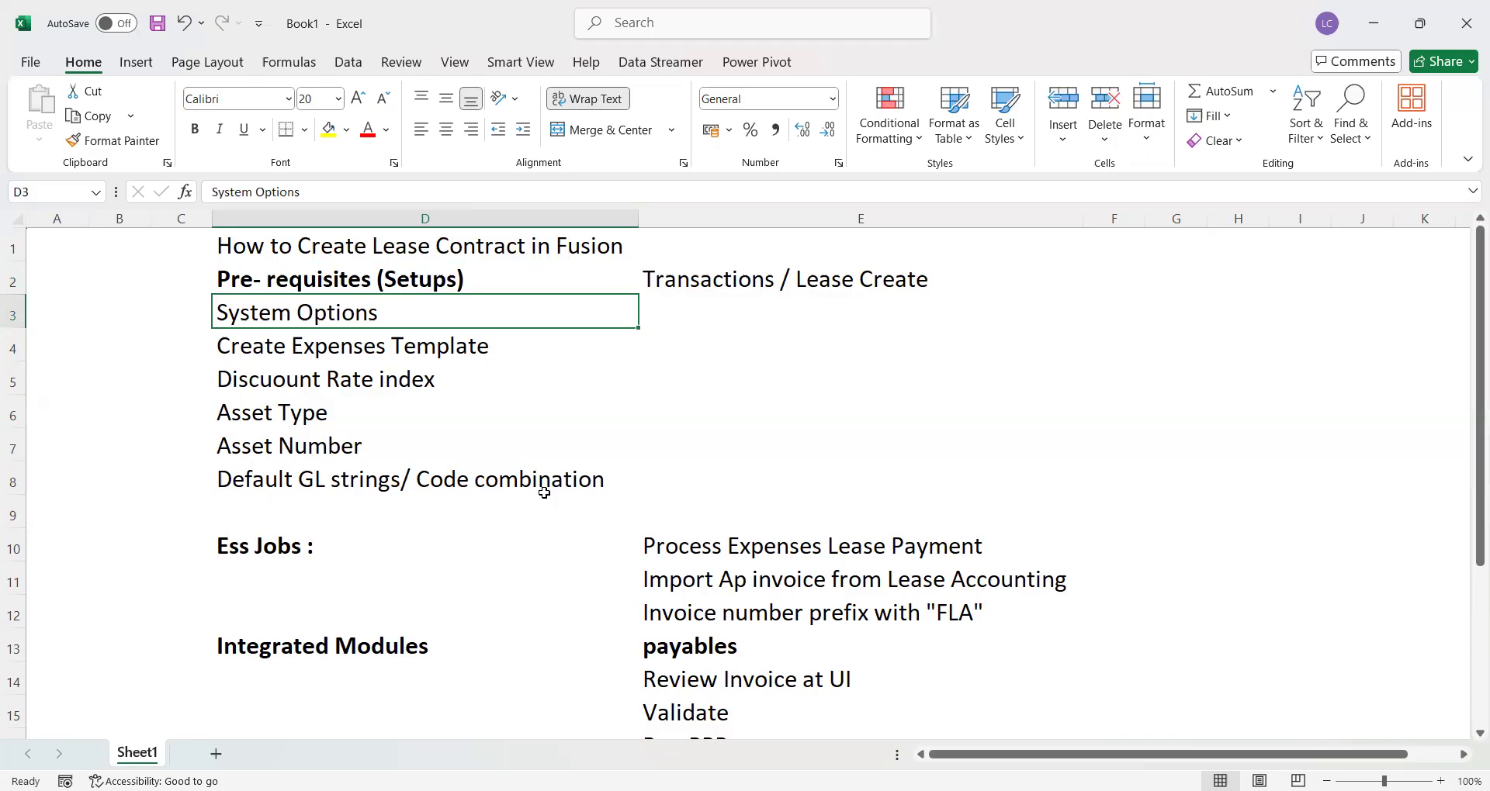
pyautogui.click(417, 386)
pyautogui.press('Down')
pyautogui.press('Down')
pyautogui.press('Down')
pyautogui.press('Down')
pyautogui.press('Down')
pyautogui.press('Down')
pyautogui.press('Down')
pyautogui.press('Down')
pyautogui.press('Down')
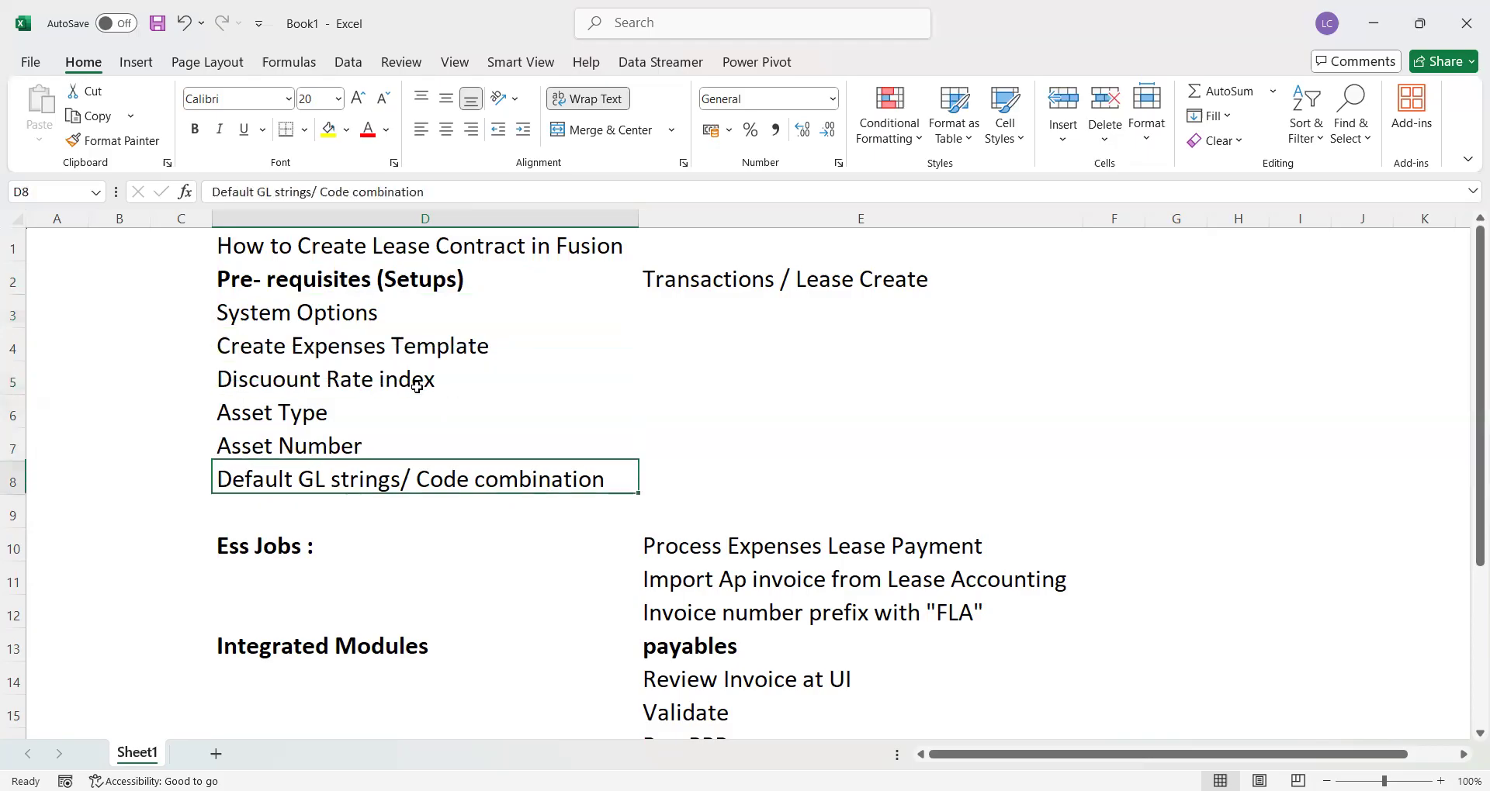
pyautogui.press('Up')
pyautogui.press('Up')
pyautogui.press('Up')
pyautogui.press('Up')
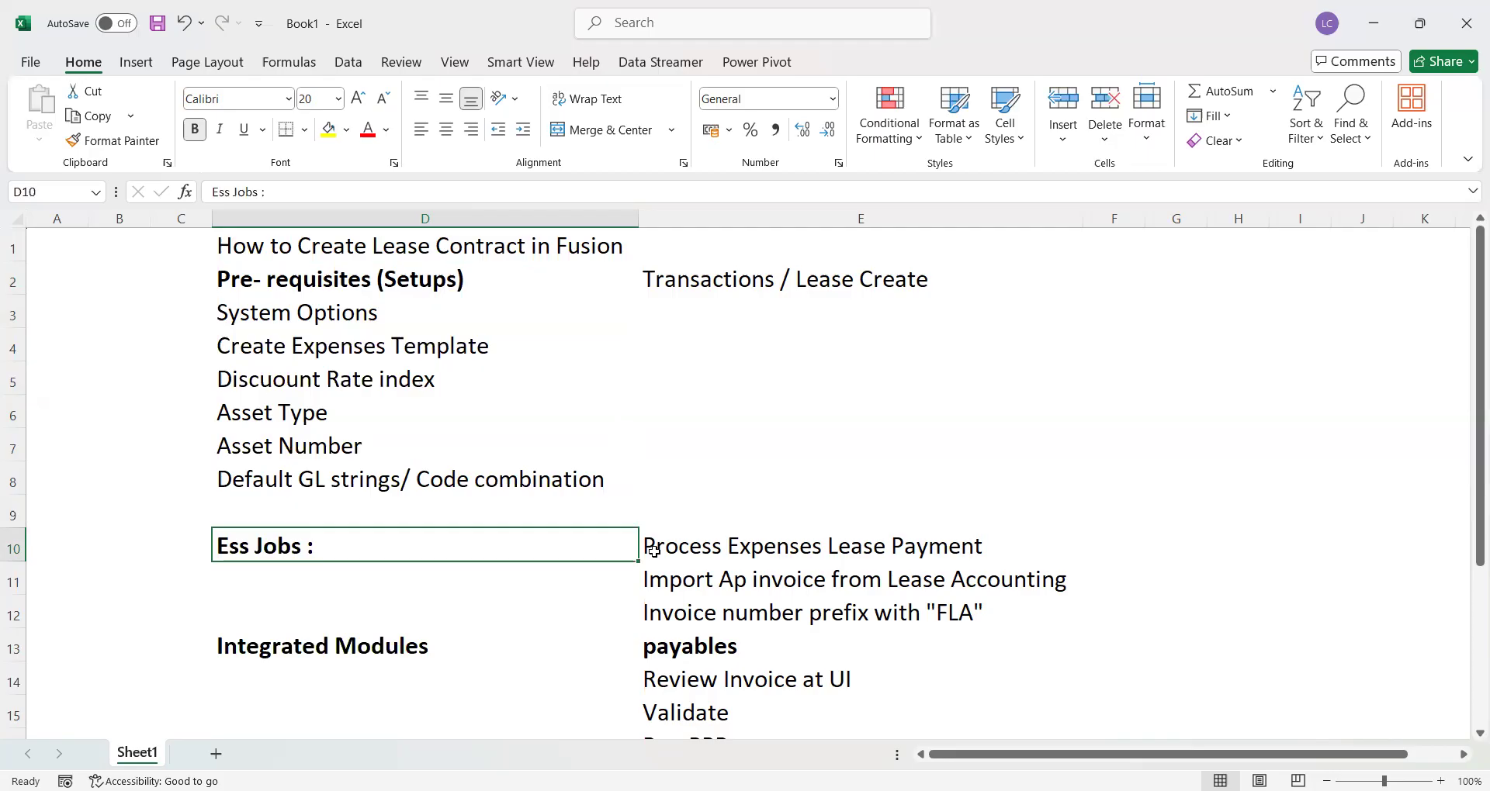
# Review the Ess Jobs entries on expense lease payments, AP invoice import and the invoice number prefix
pyautogui.click(691, 546)
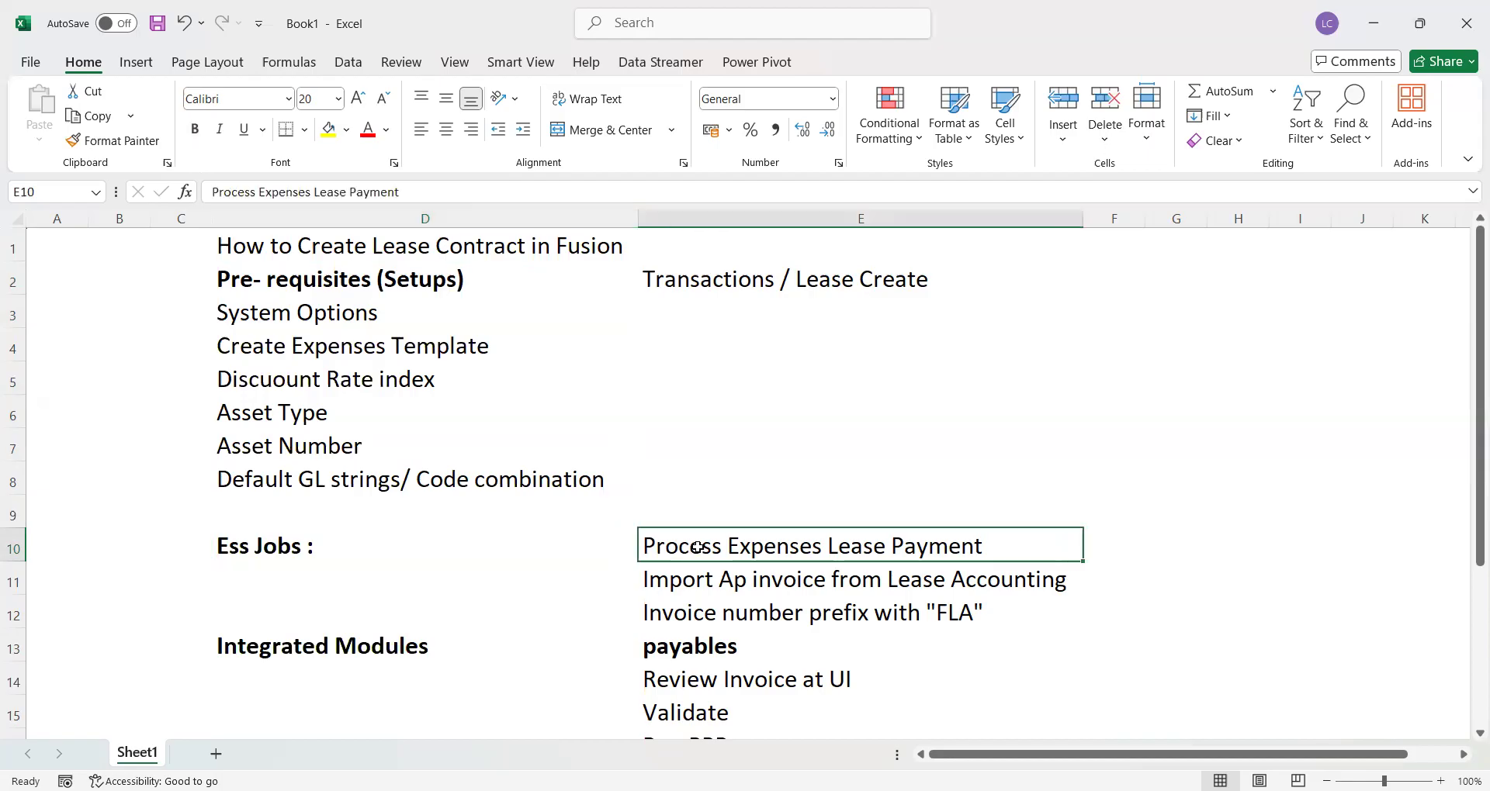
pyautogui.click(751, 594)
pyautogui.press('Down')
pyautogui.press('Down')
pyautogui.press('Down')
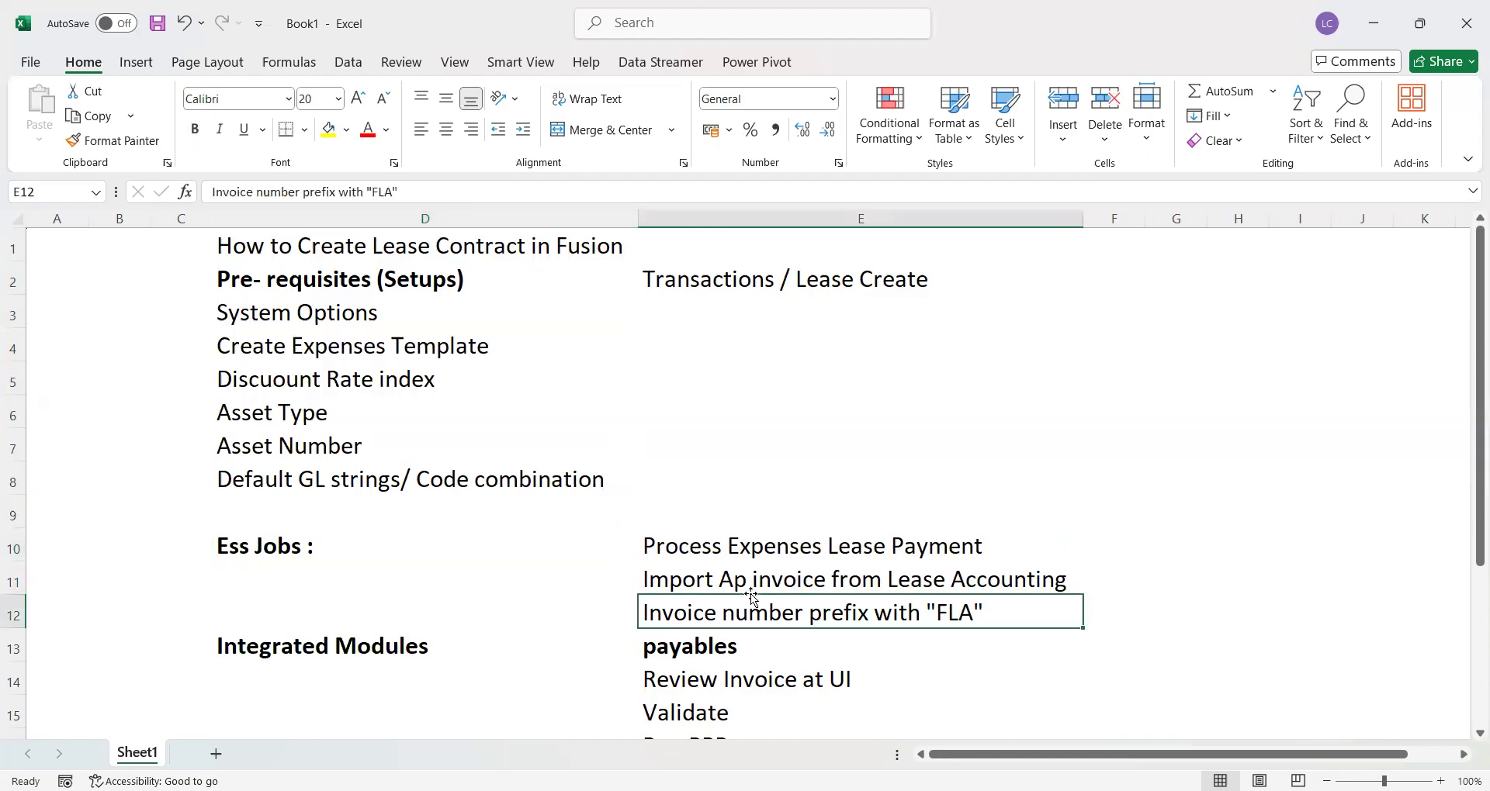
pyautogui.press('Up')
pyautogui.press('Up')
pyautogui.press('Down')
pyautogui.press('Down')
# Review the payables entries under Integrated Modules, from invoice review and validation to running PPR, and return to the sheet's first row
pyautogui.press('Down')
pyautogui.press('Down')
pyautogui.press('Down')
pyautogui.press('Down')
pyautogui.press('Down')
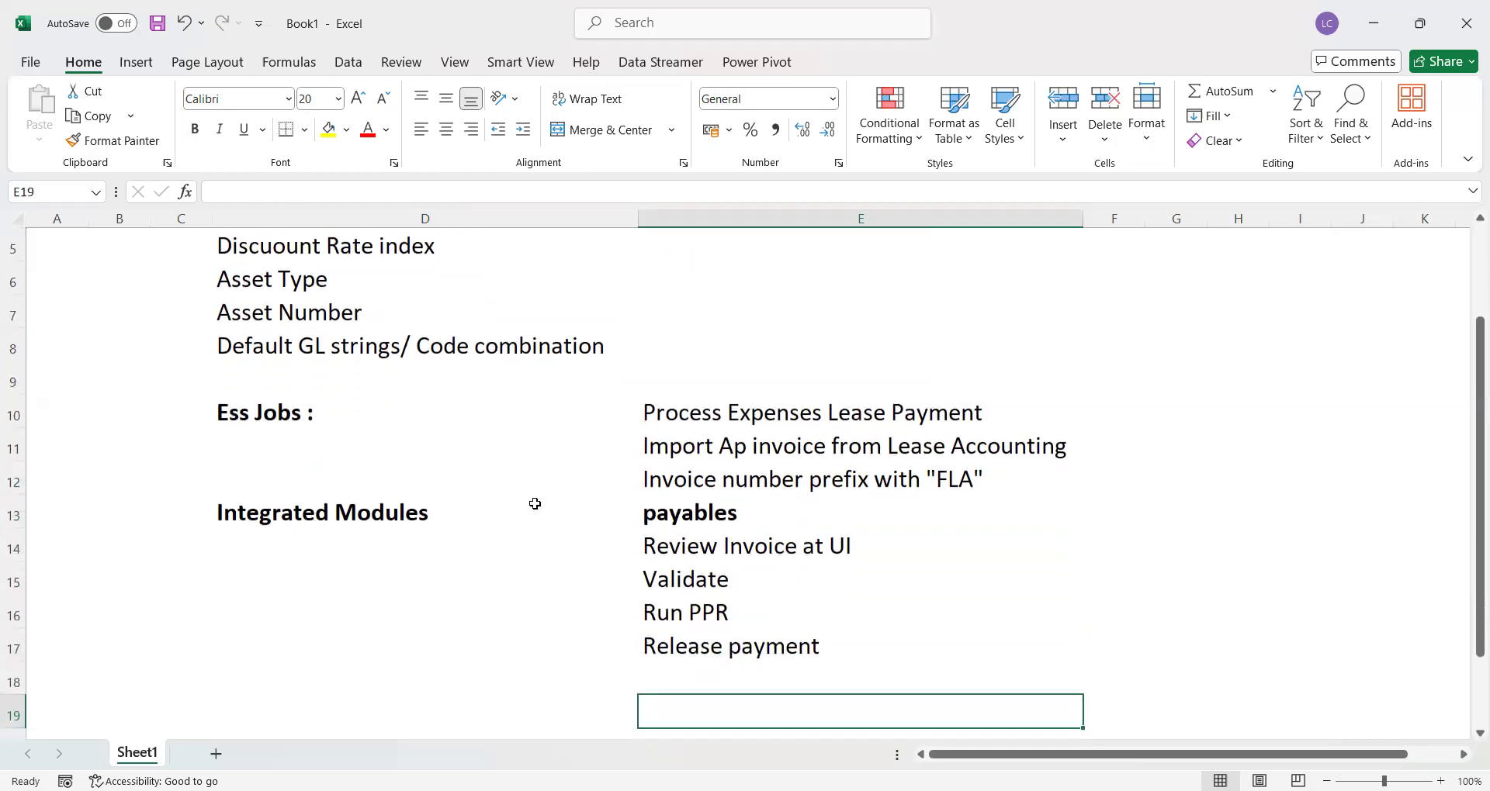
pyautogui.press('Up')
pyautogui.press('Up')
pyautogui.press('Up')
pyautogui.press('Up')
pyautogui.press('Up')
pyautogui.press('Up')
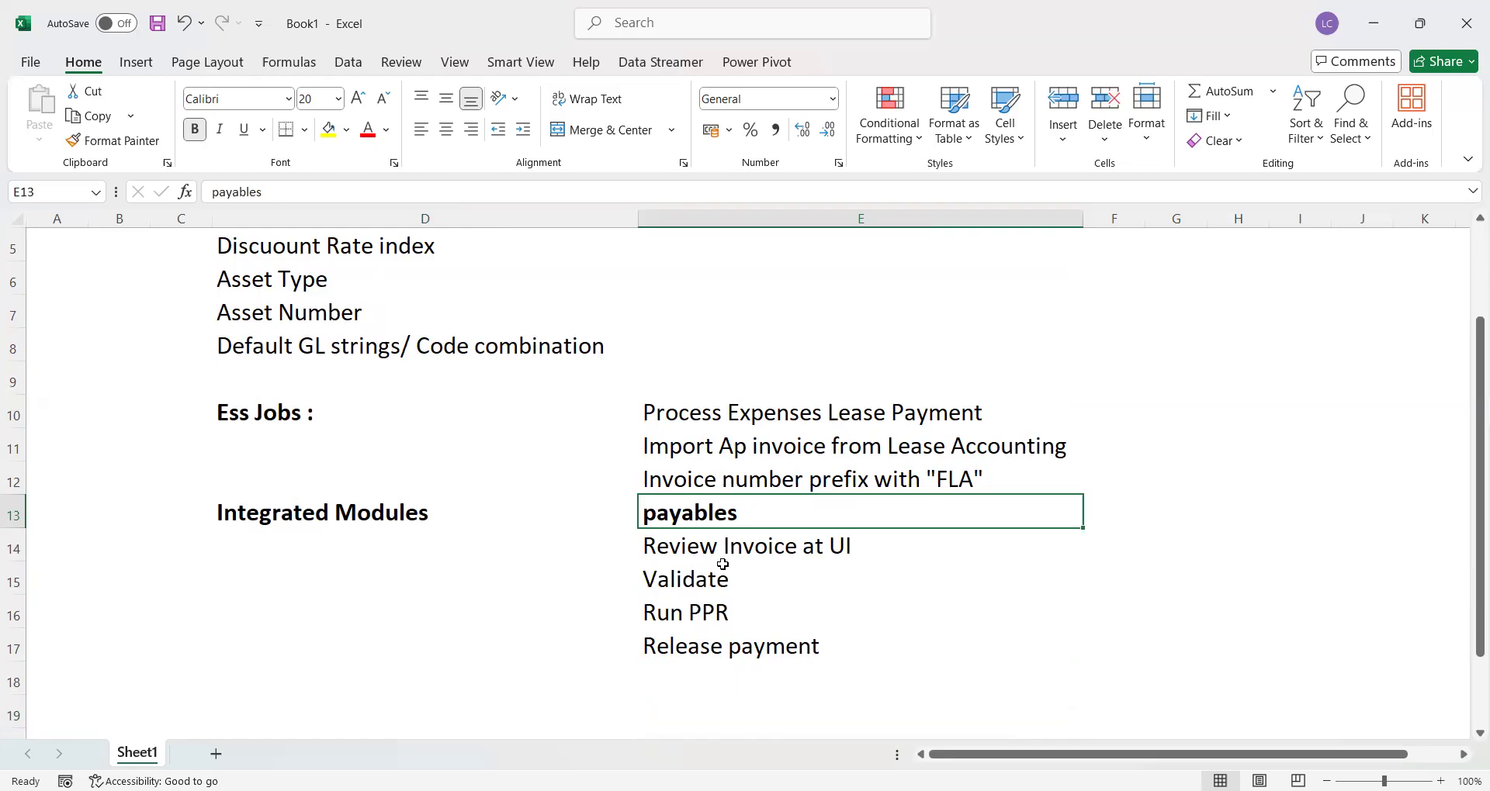
pyautogui.click(862, 551)
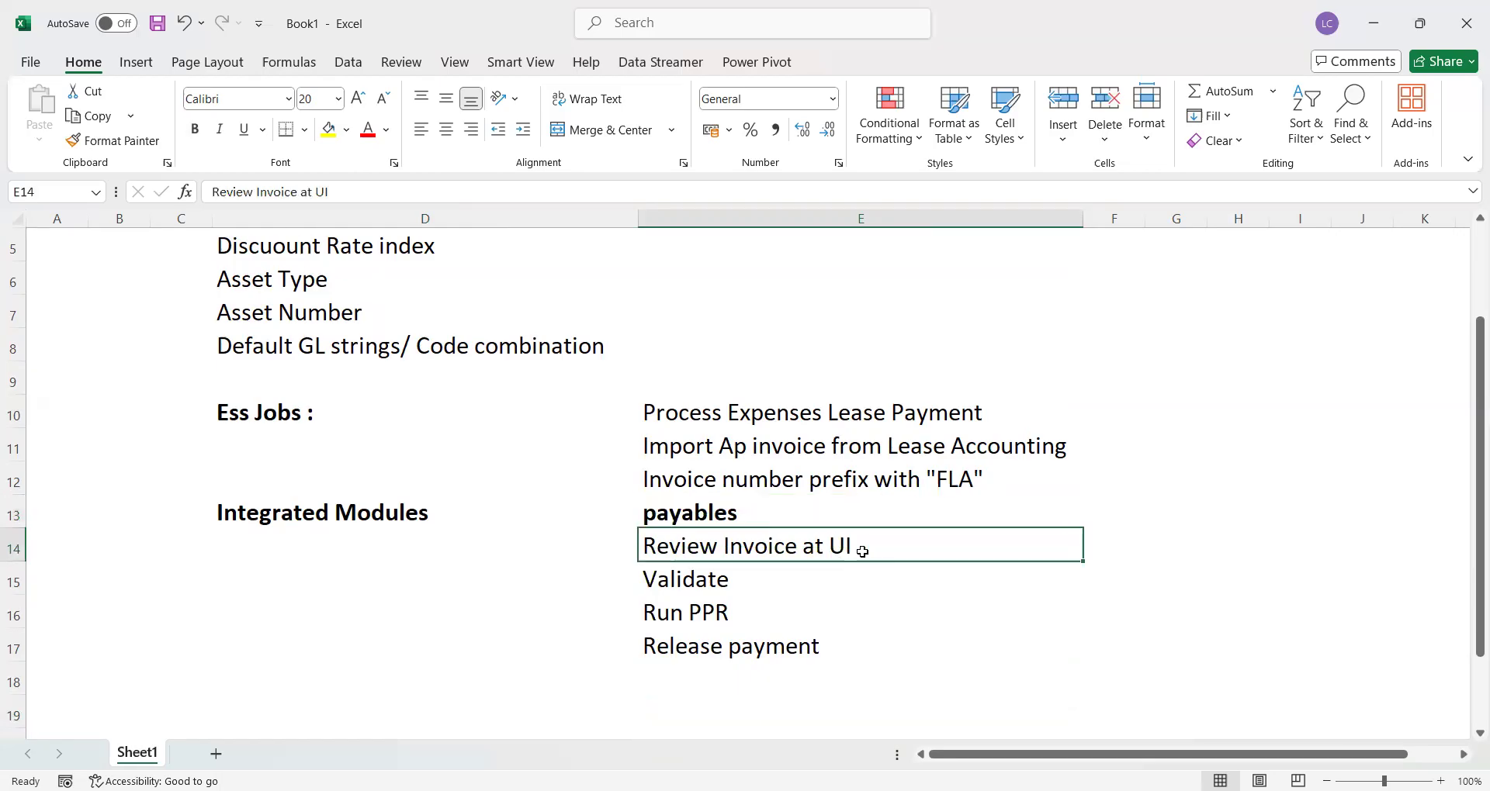
pyautogui.click(756, 581)
pyautogui.click(730, 619)
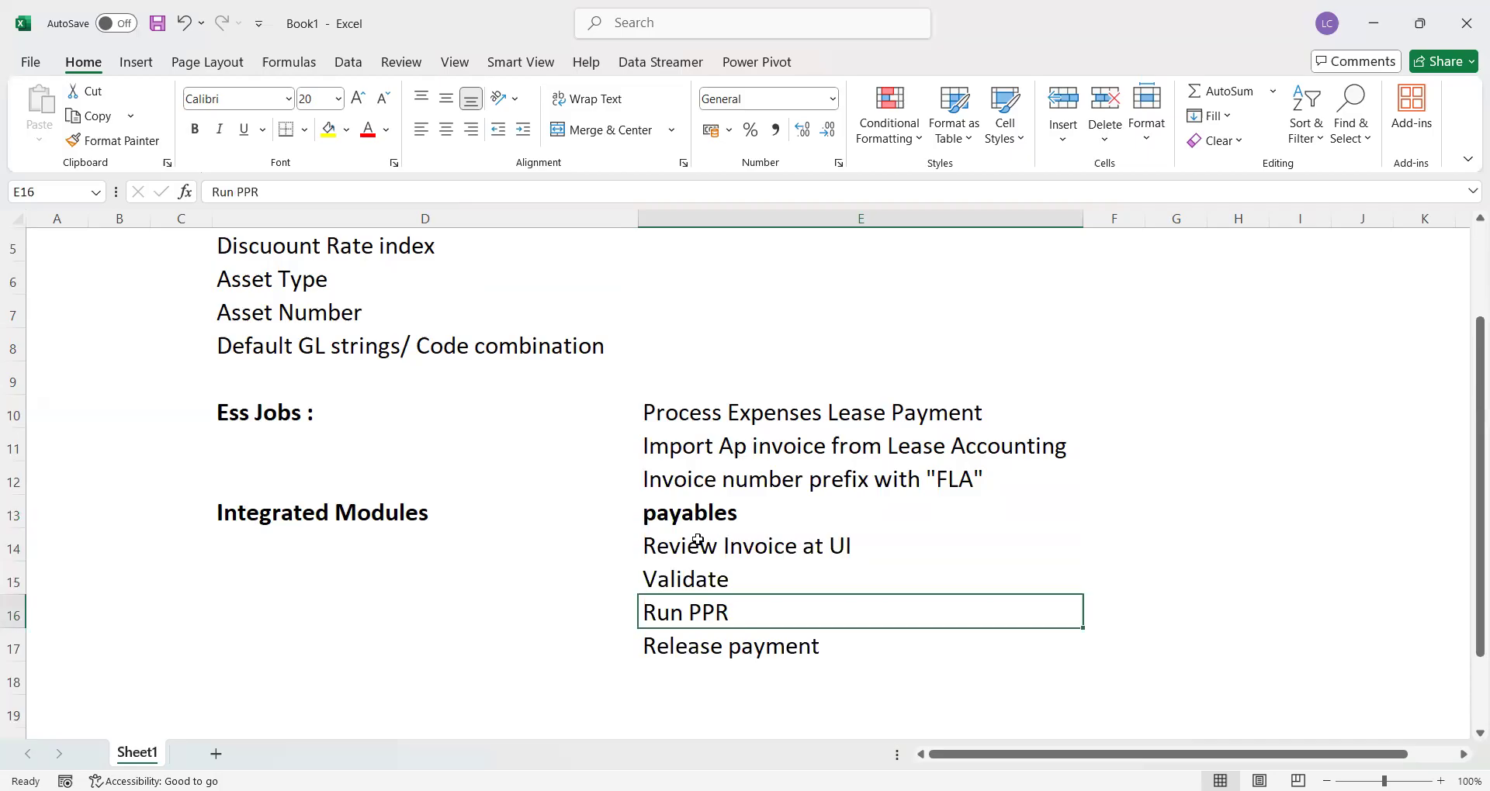
pyautogui.press('Up')
pyautogui.press('Up')
pyautogui.press('Up')
pyautogui.press('Up')
pyautogui.press('Up')
pyautogui.press('Up')
pyautogui.press('Up')
pyautogui.press('Up')
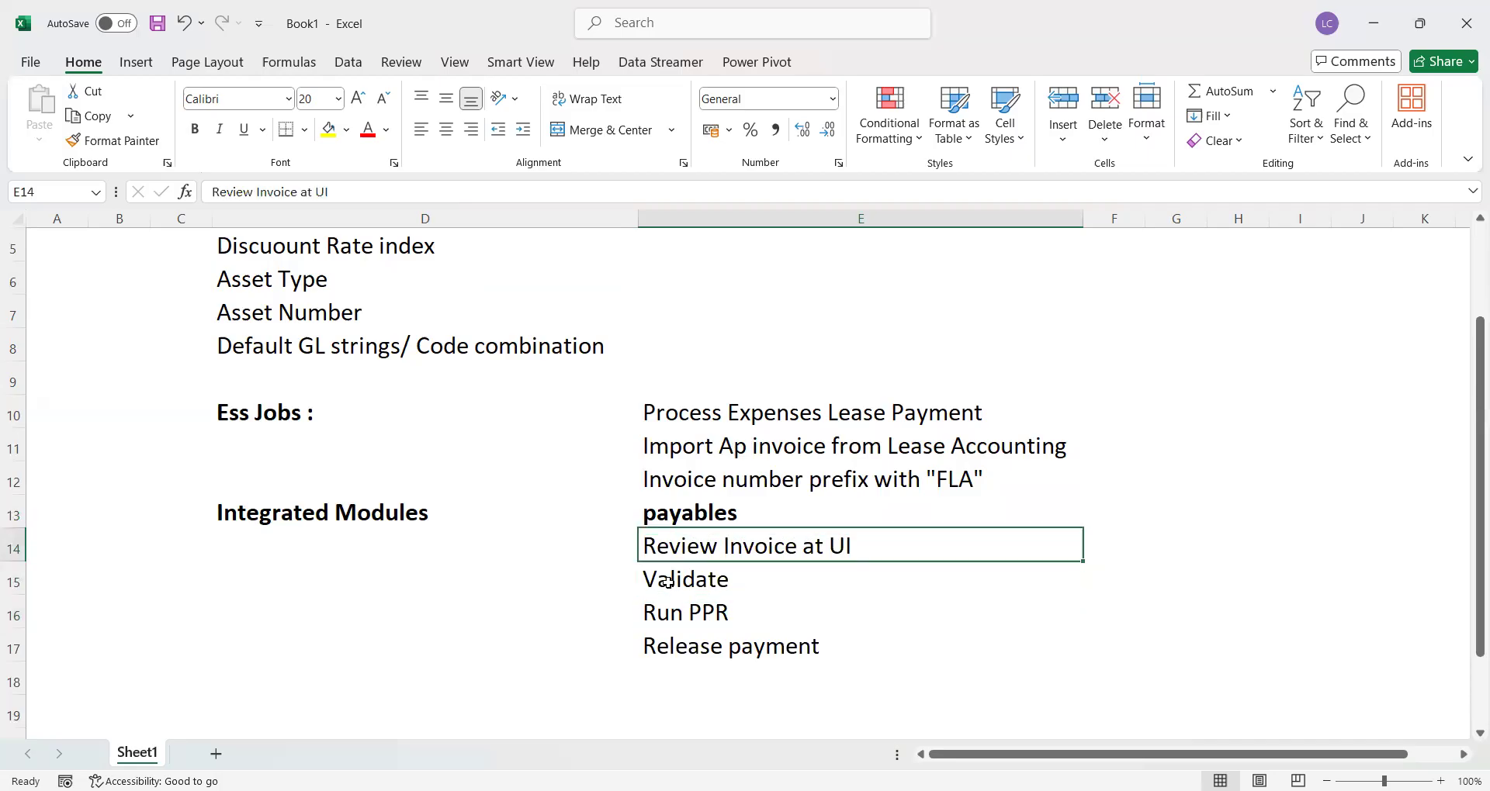
pyautogui.press('Up')
pyautogui.press('Up')
pyautogui.press('Up')
pyautogui.press('Up')
pyautogui.press('Up')
pyautogui.press('Up')
pyautogui.press('Up')
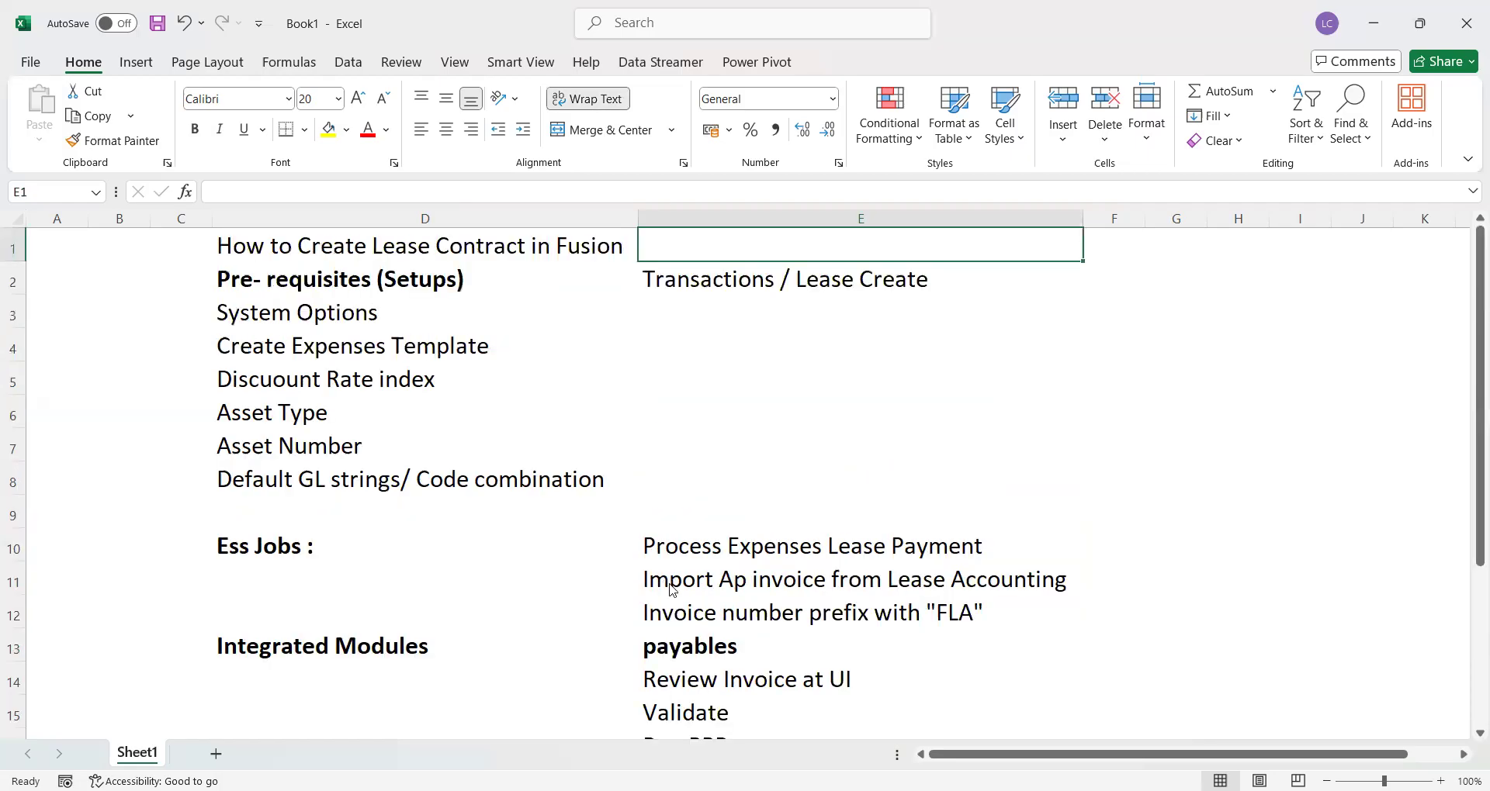
# Switch to Oracle Fusion Cloud Applications in the browser and open Setup and Maintenance
pyautogui.hotkey('alt', 'Tab')
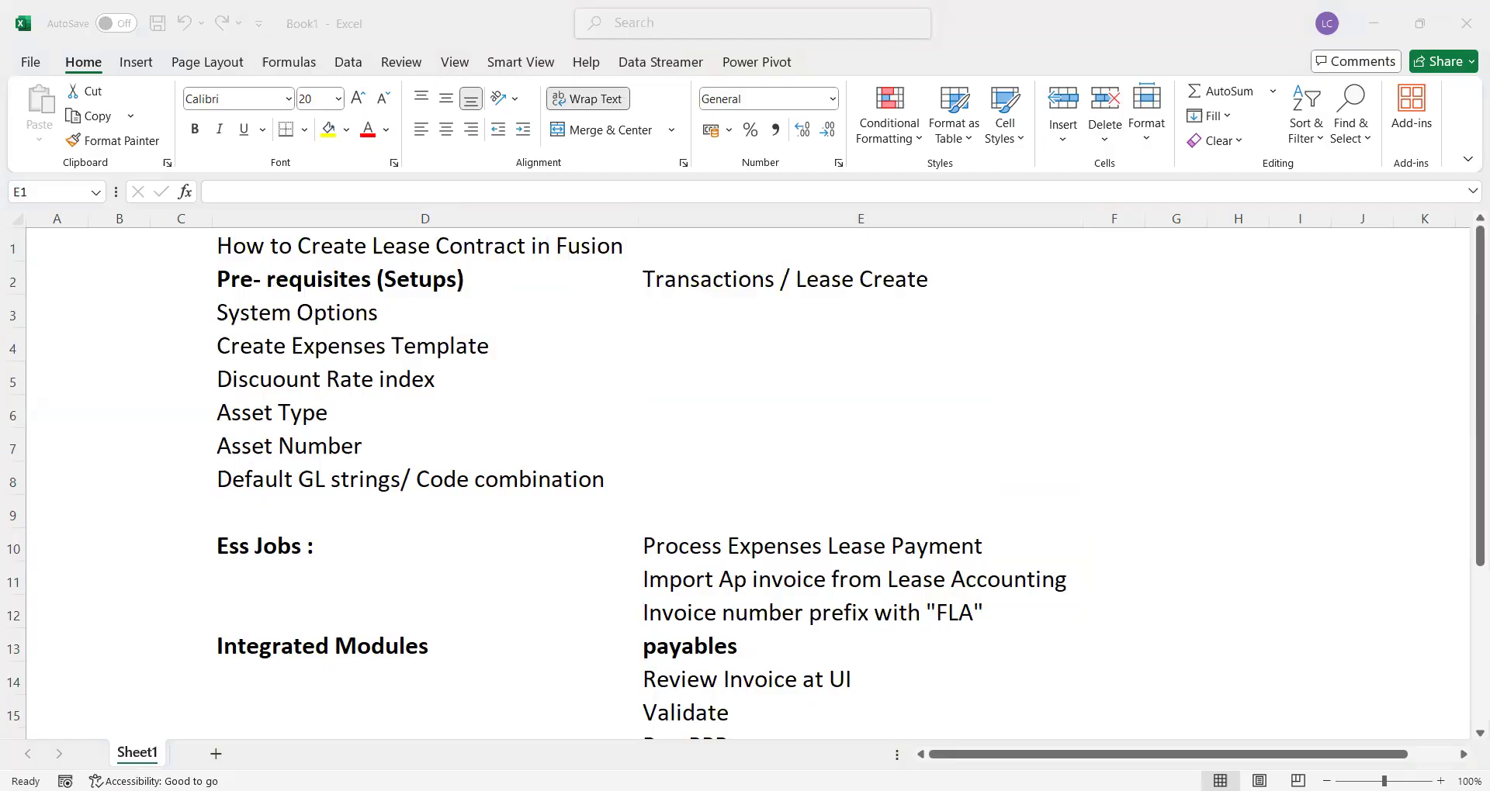
pyautogui.hotkey('alt', 'Tab')
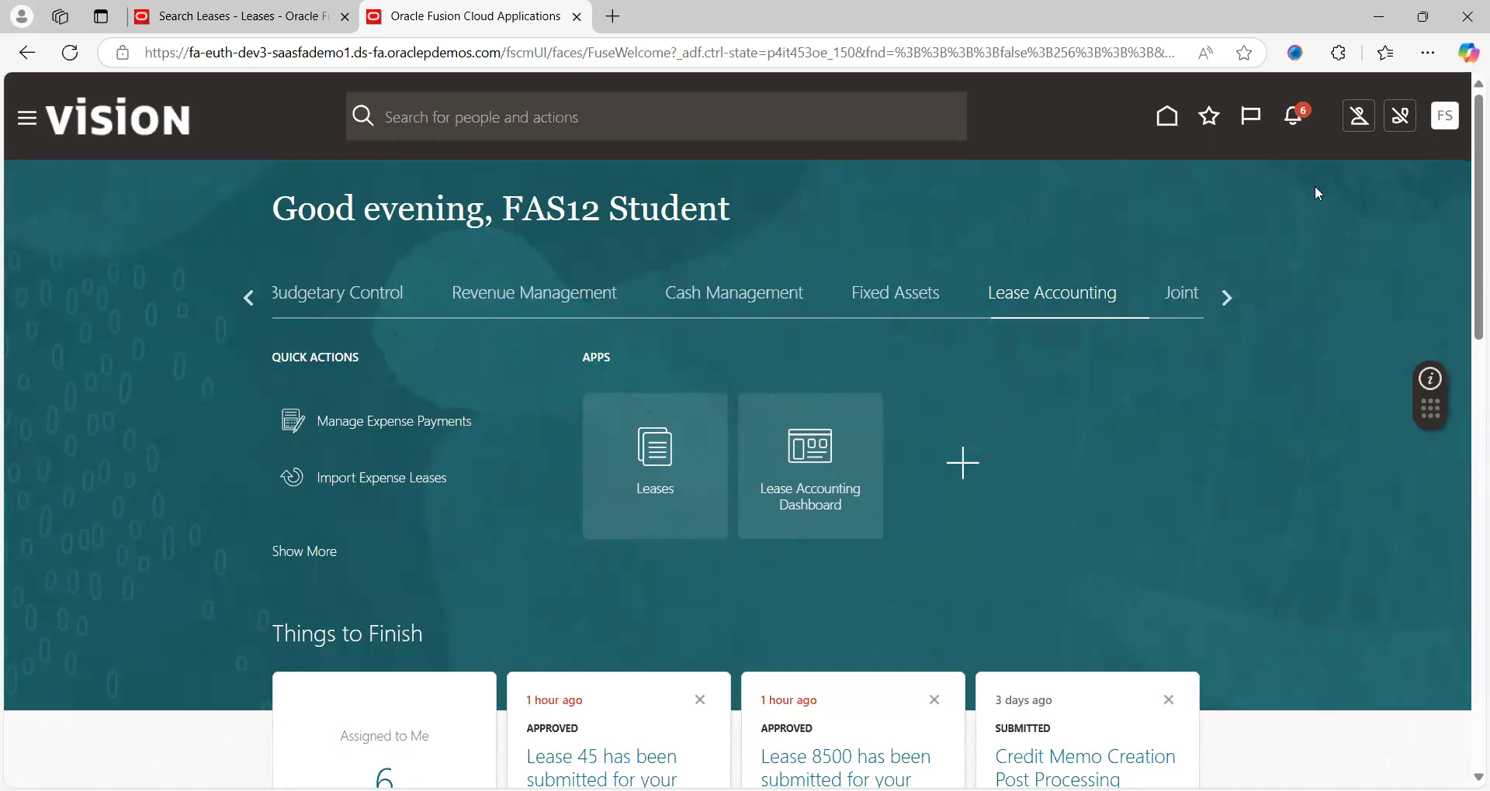
pyautogui.click(1450, 120)
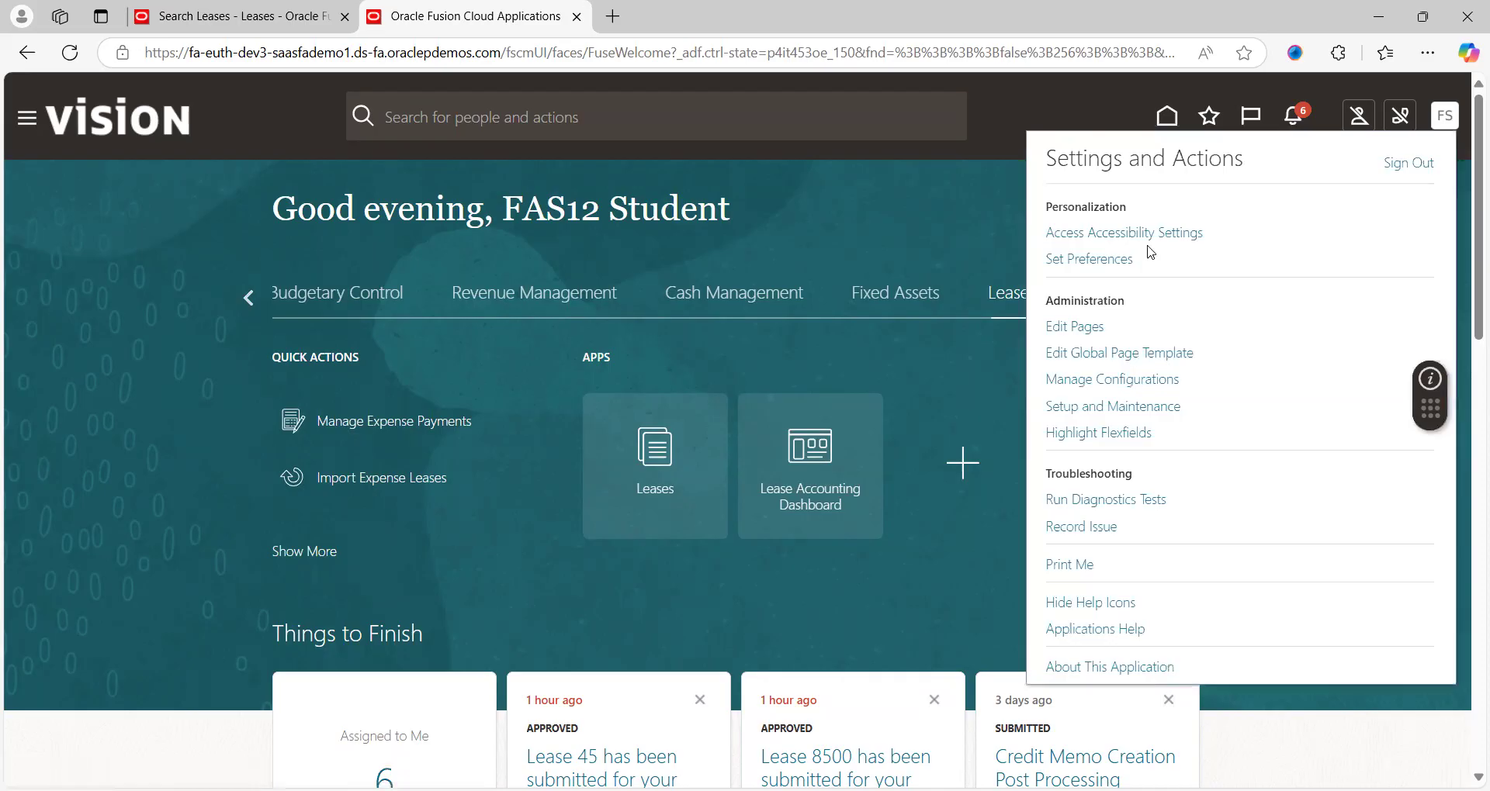
pyautogui.click(1121, 408)
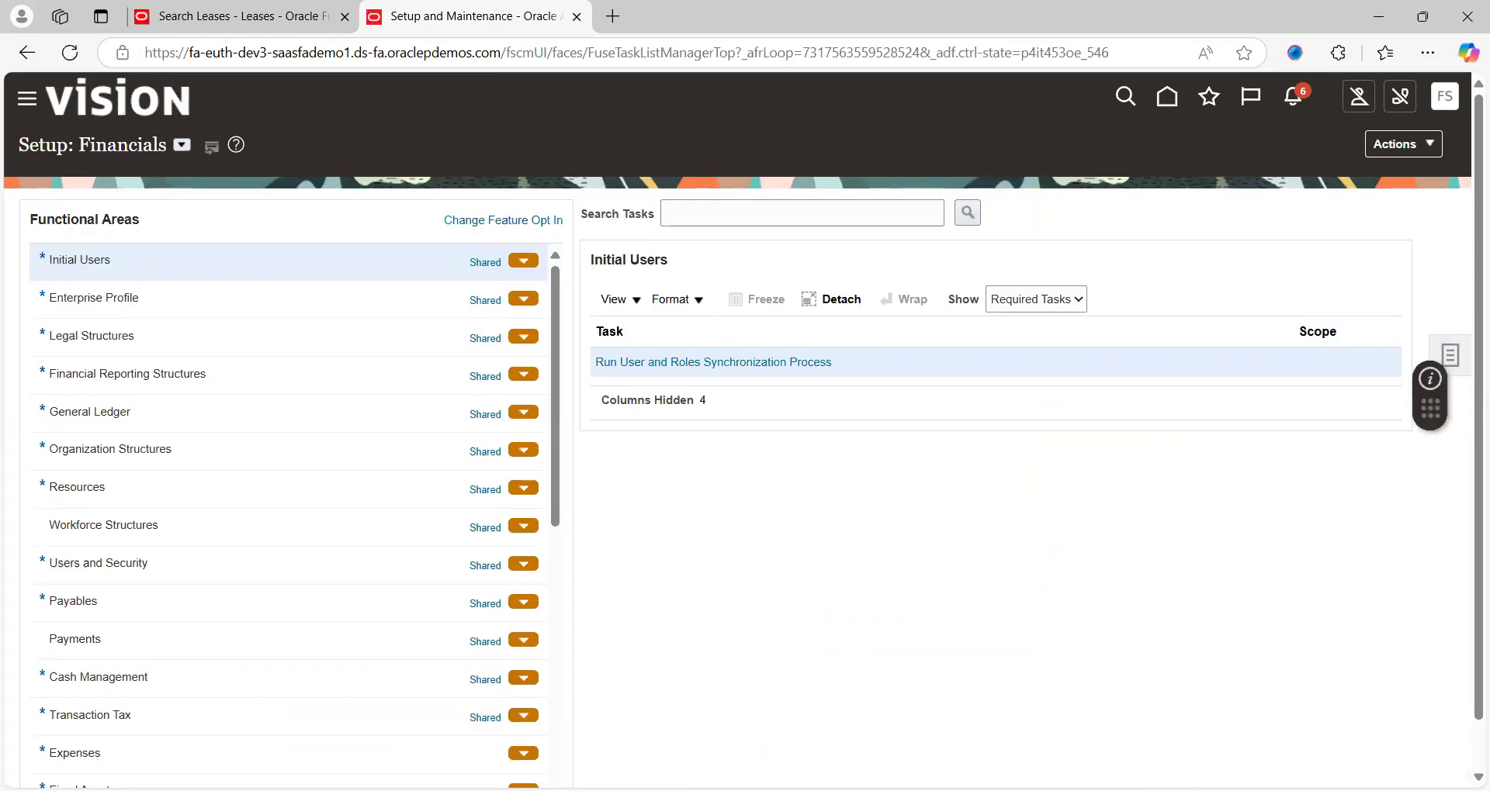
# Display all tasks for the Lease Accounting functional area in the Financials setup
pyautogui.click(181, 146)
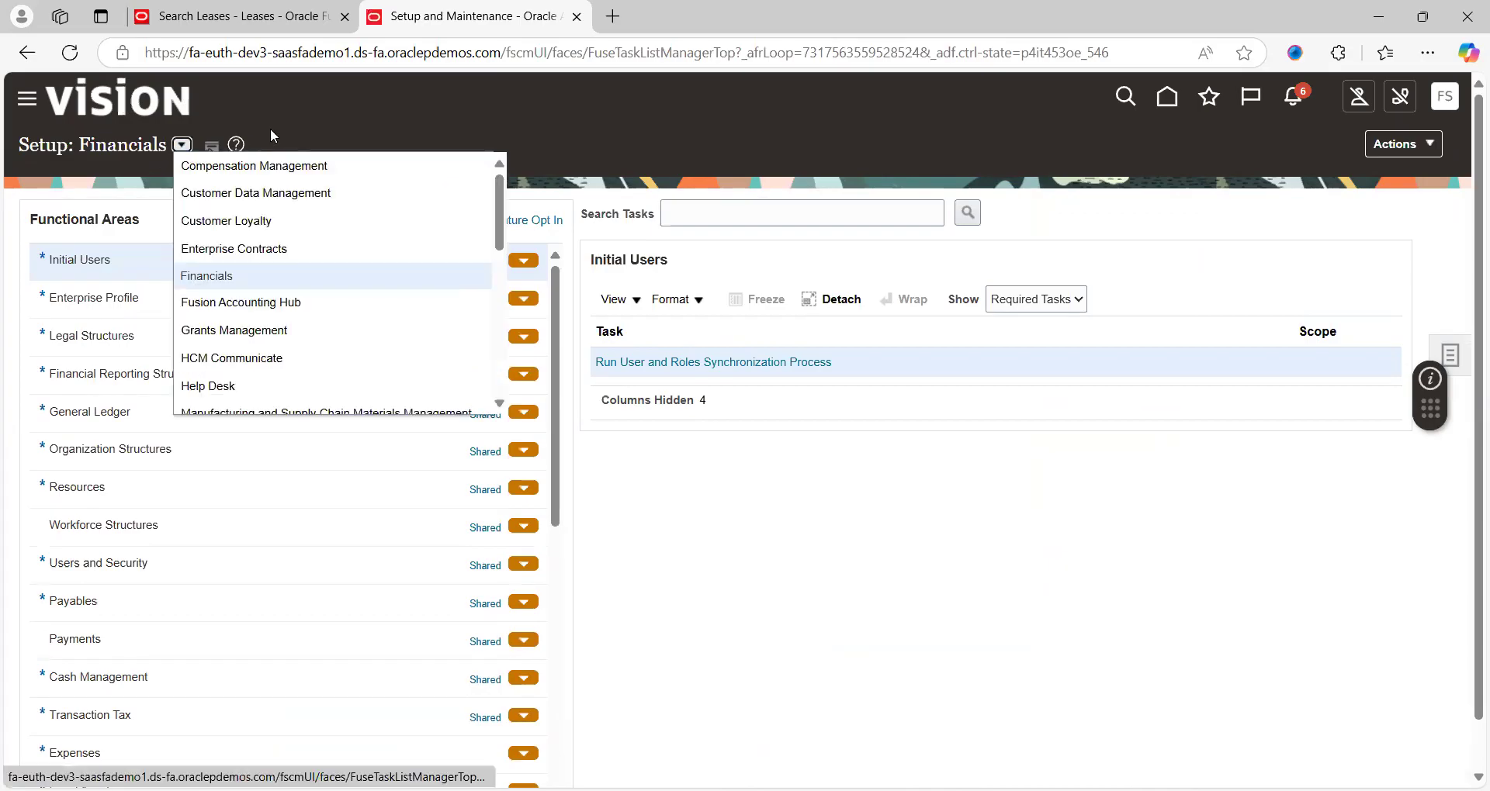
pyautogui.click(105, 231)
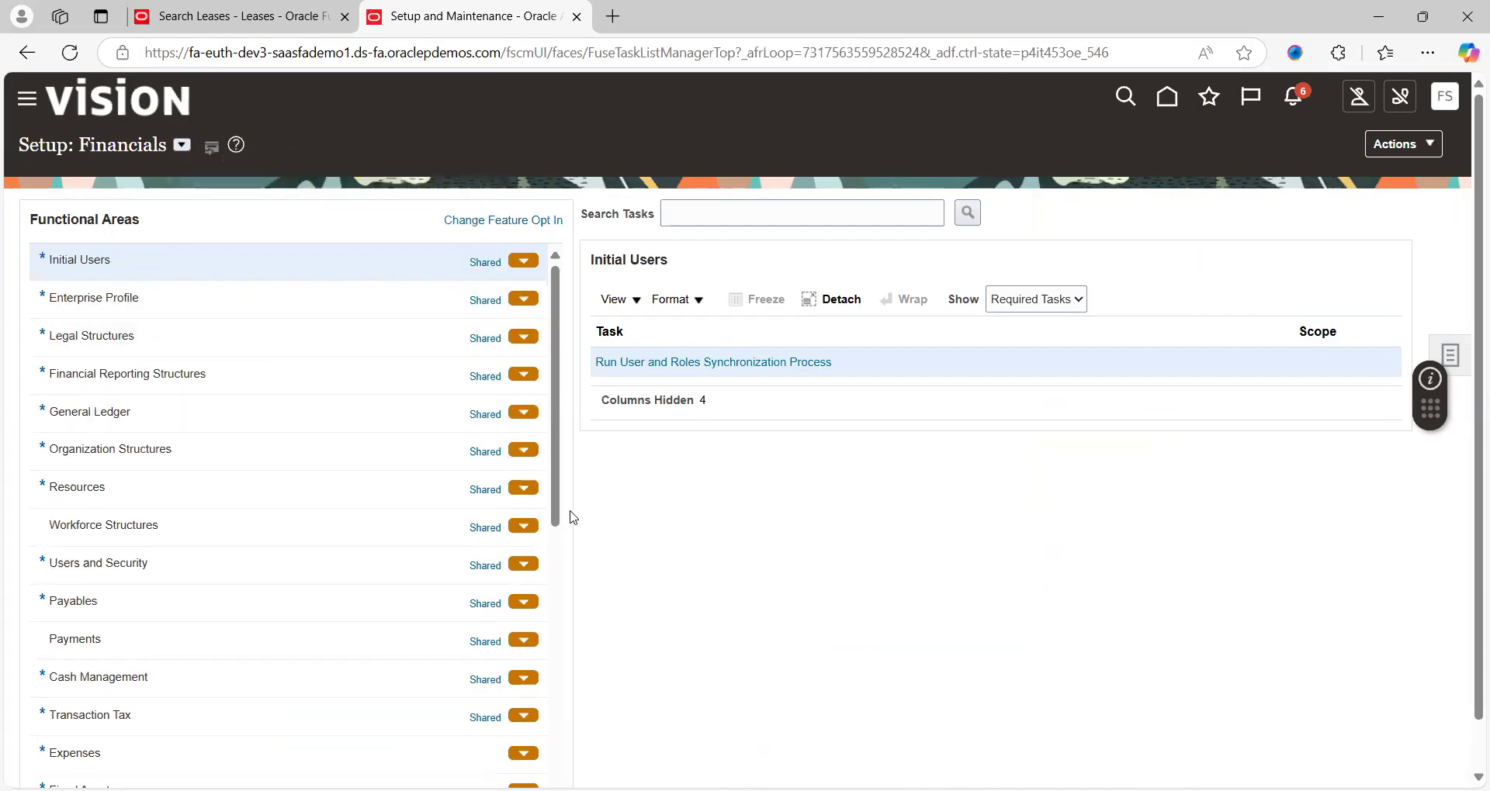
pyautogui.scroll(-10, 560, 627)
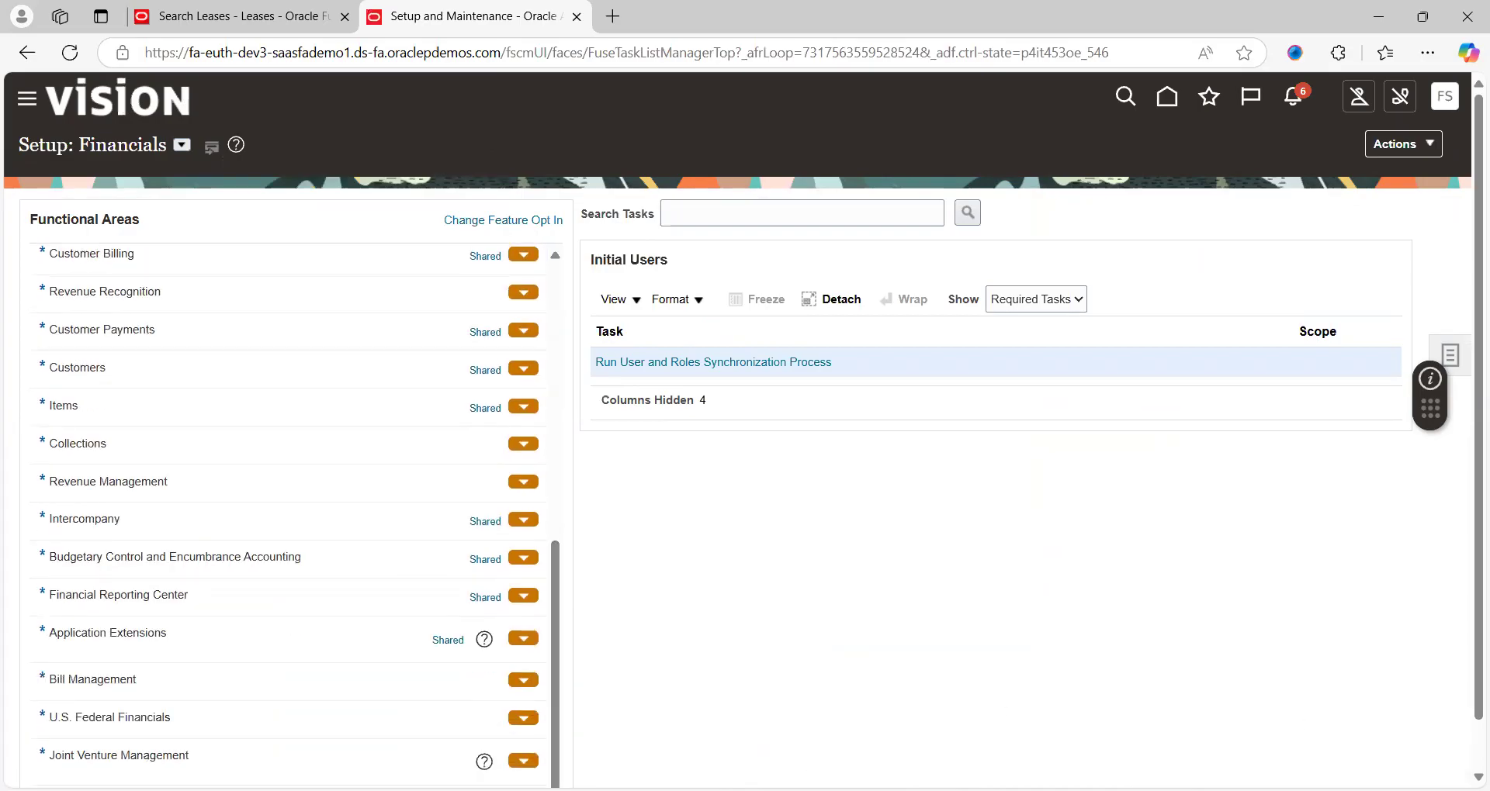
pyautogui.moveTo(1478, 613); pyautogui.dragTo(1478, 664)
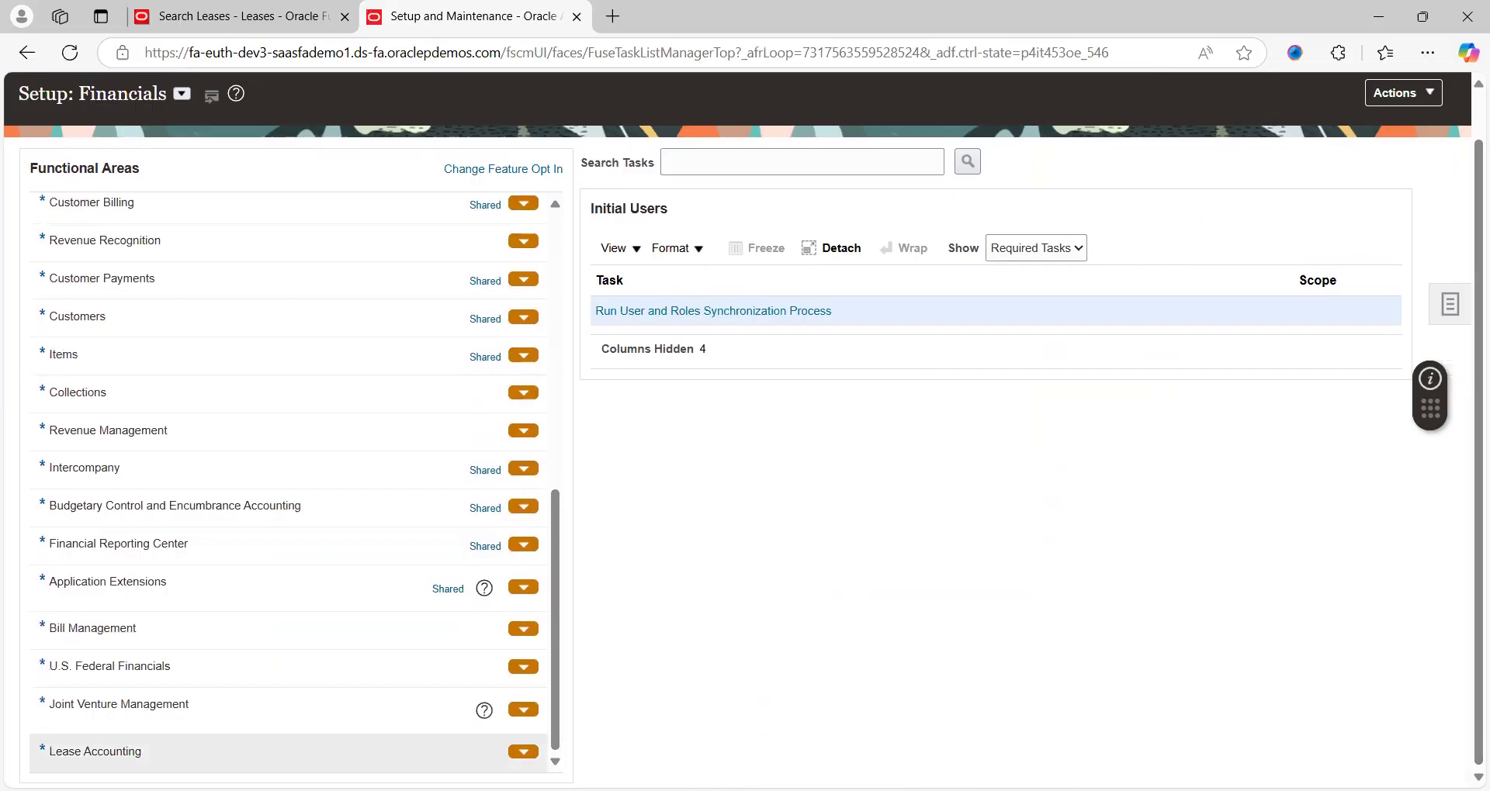
pyautogui.click(159, 754)
pyautogui.click(1037, 256)
pyautogui.click(1037, 279)
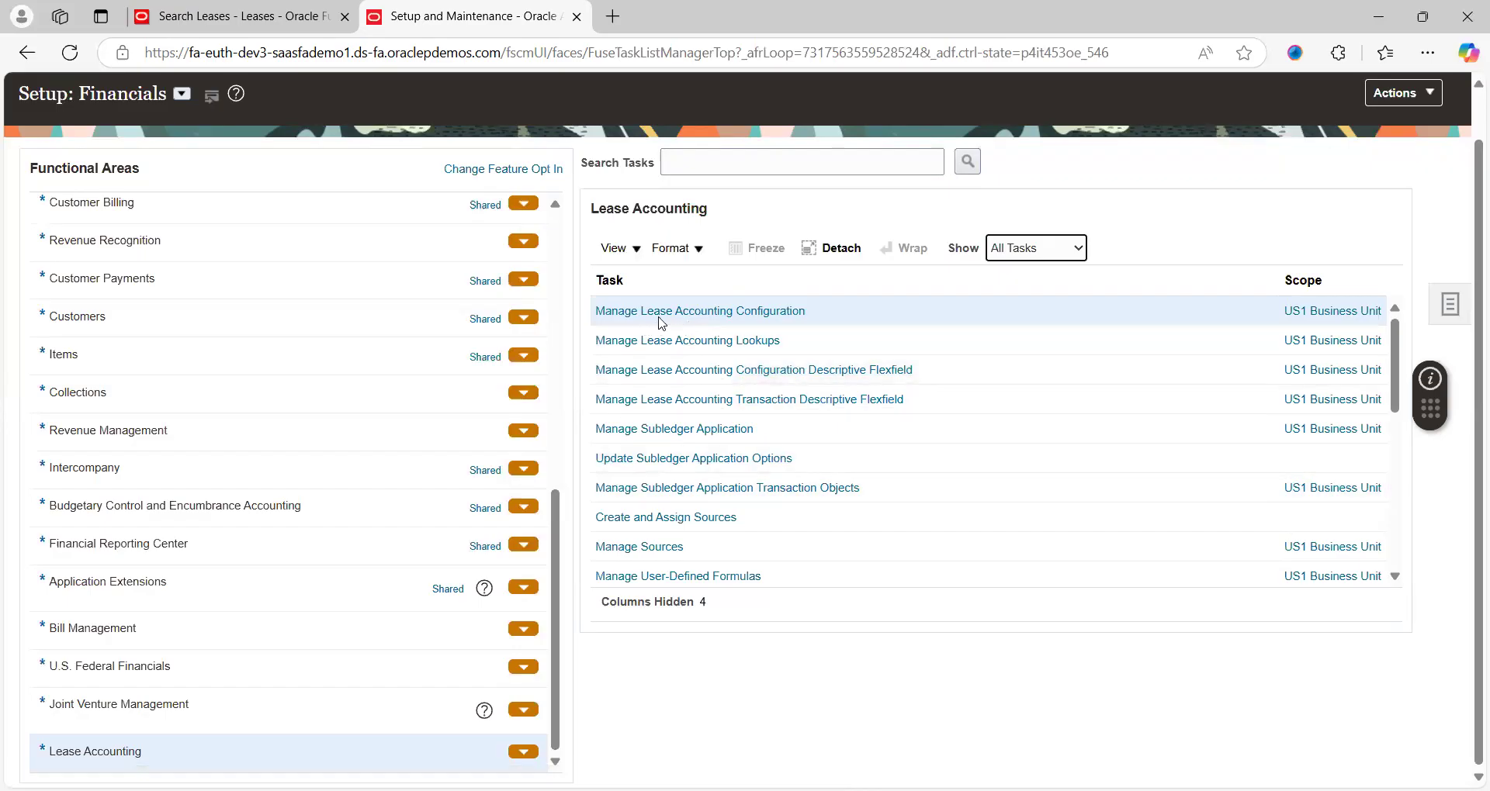
# Go to Manage Lease Accounting Configuration, search the system options for US1 Business Unit and open its record
pyautogui.click(729, 316)
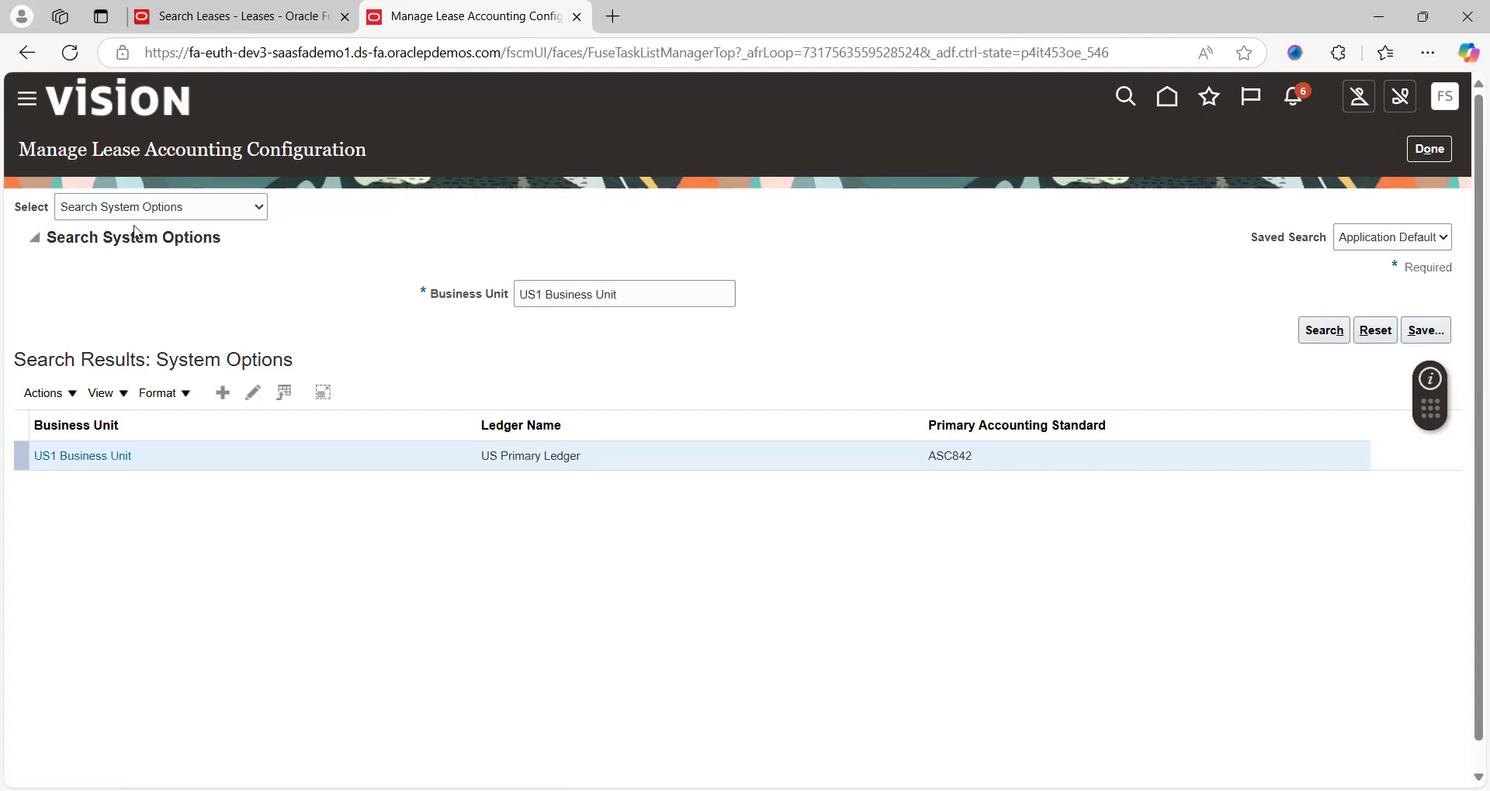
pyautogui.click(188, 218)
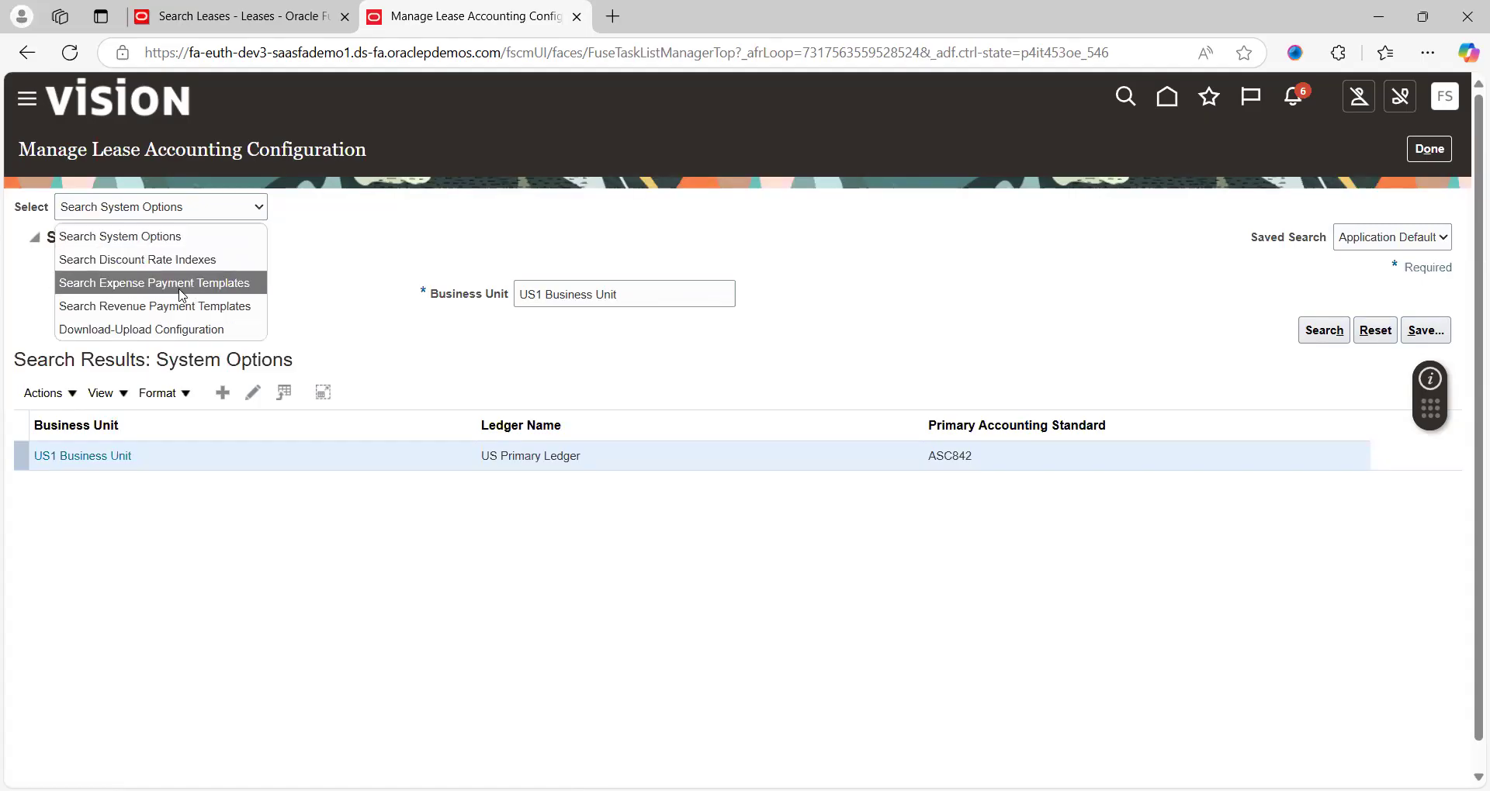
pyautogui.click(330, 241)
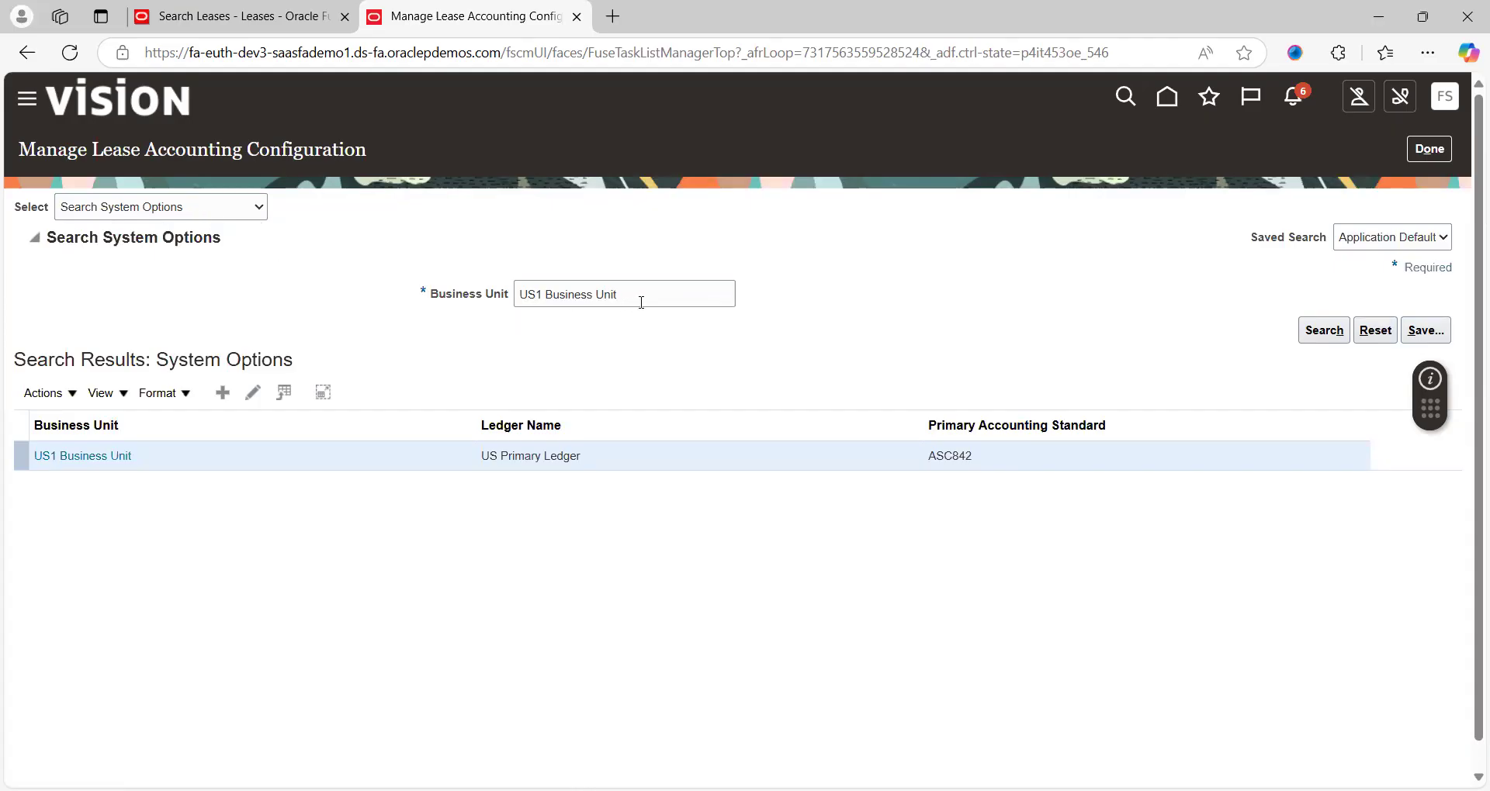
pyautogui.click(1322, 332)
pyautogui.click(83, 458)
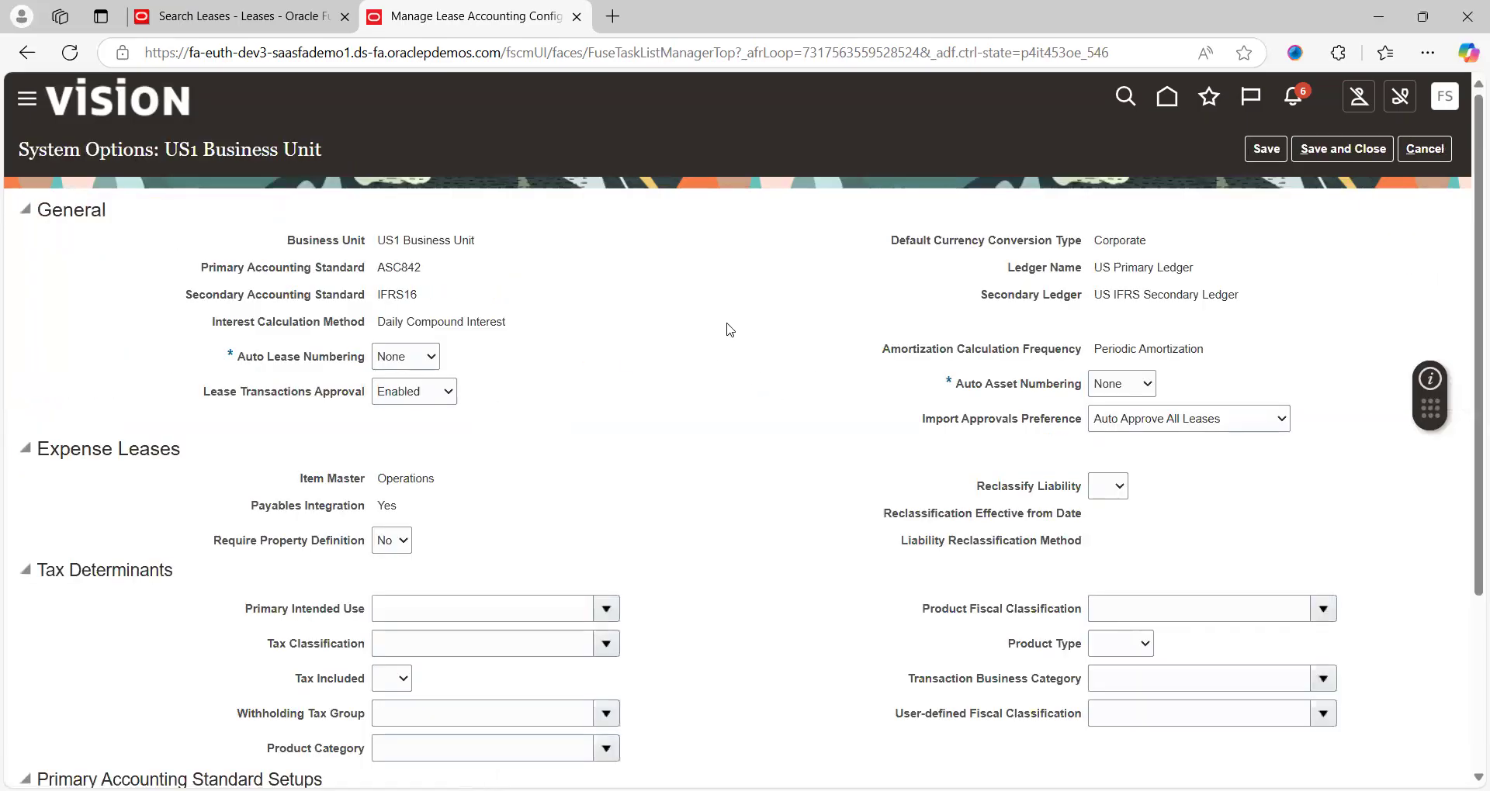
# Examine the available choices for Auto Lease Numbering, Lease Transactions Approval and Auto Asset Numbering in the system options
pyautogui.scroll(-2, 730, 330)
pyautogui.scroll(2, 729, 330)
pyautogui.click(389, 361)
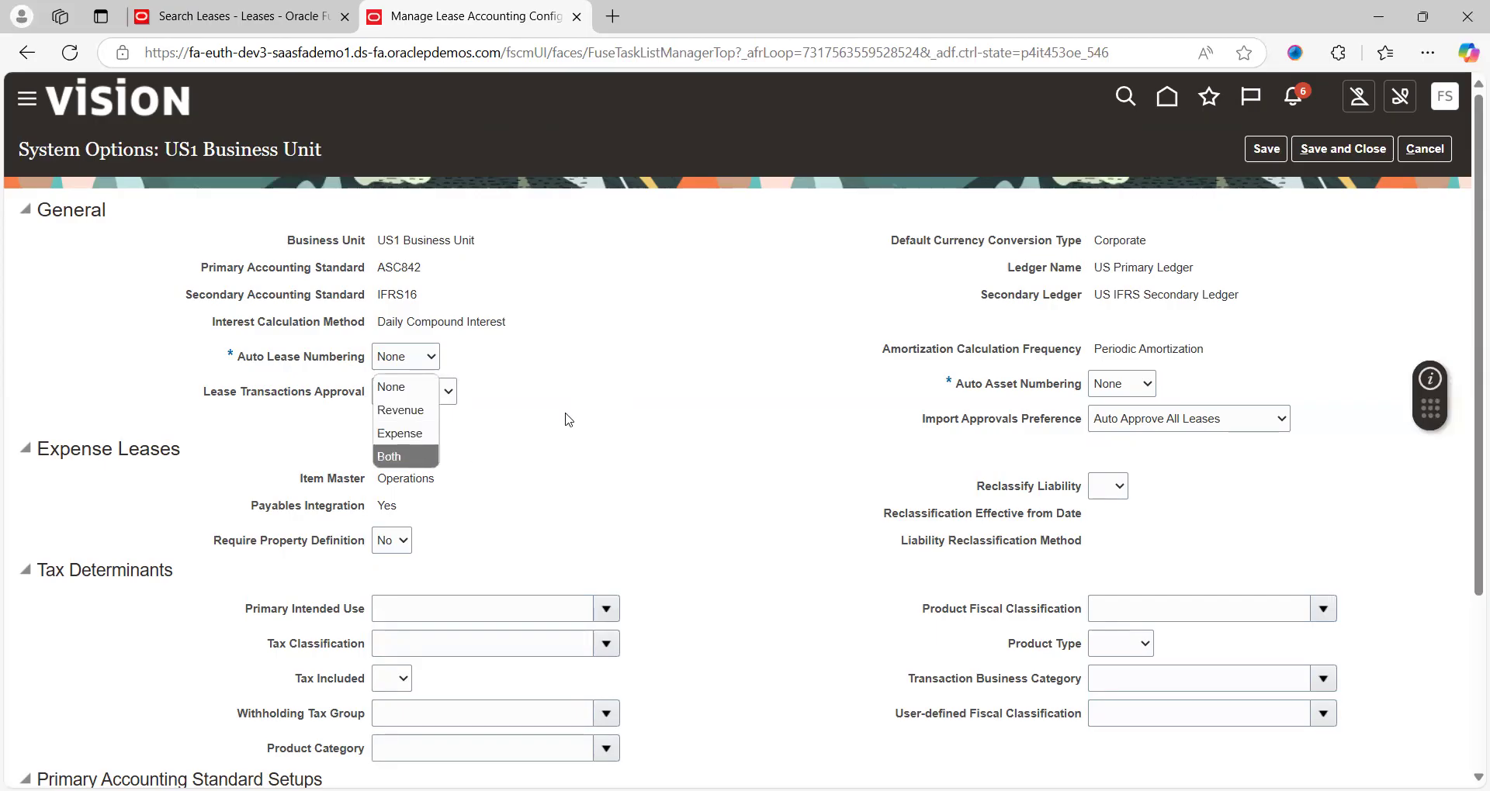
pyautogui.click(503, 432)
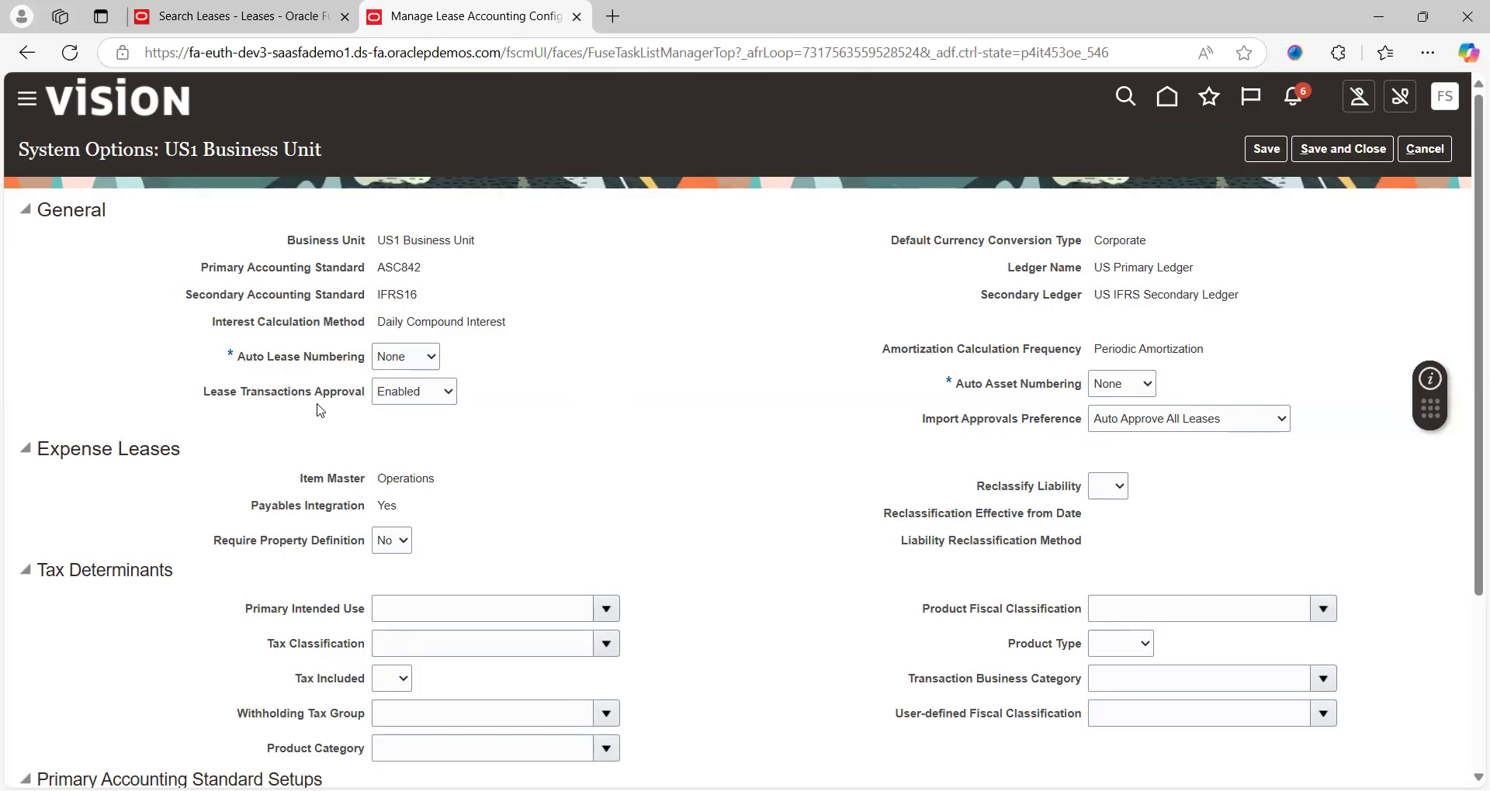
pyautogui.click(430, 397)
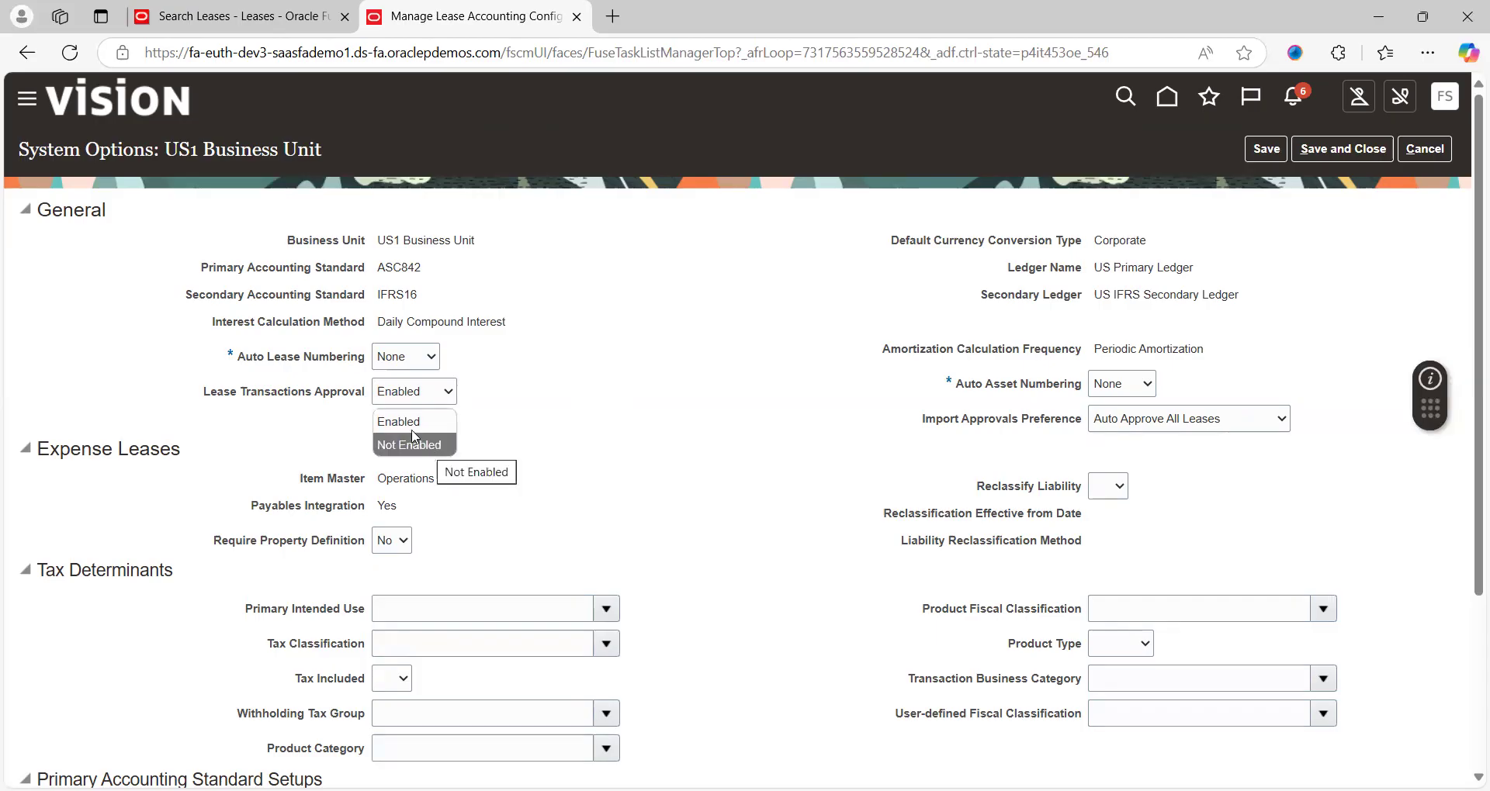
pyautogui.click(563, 421)
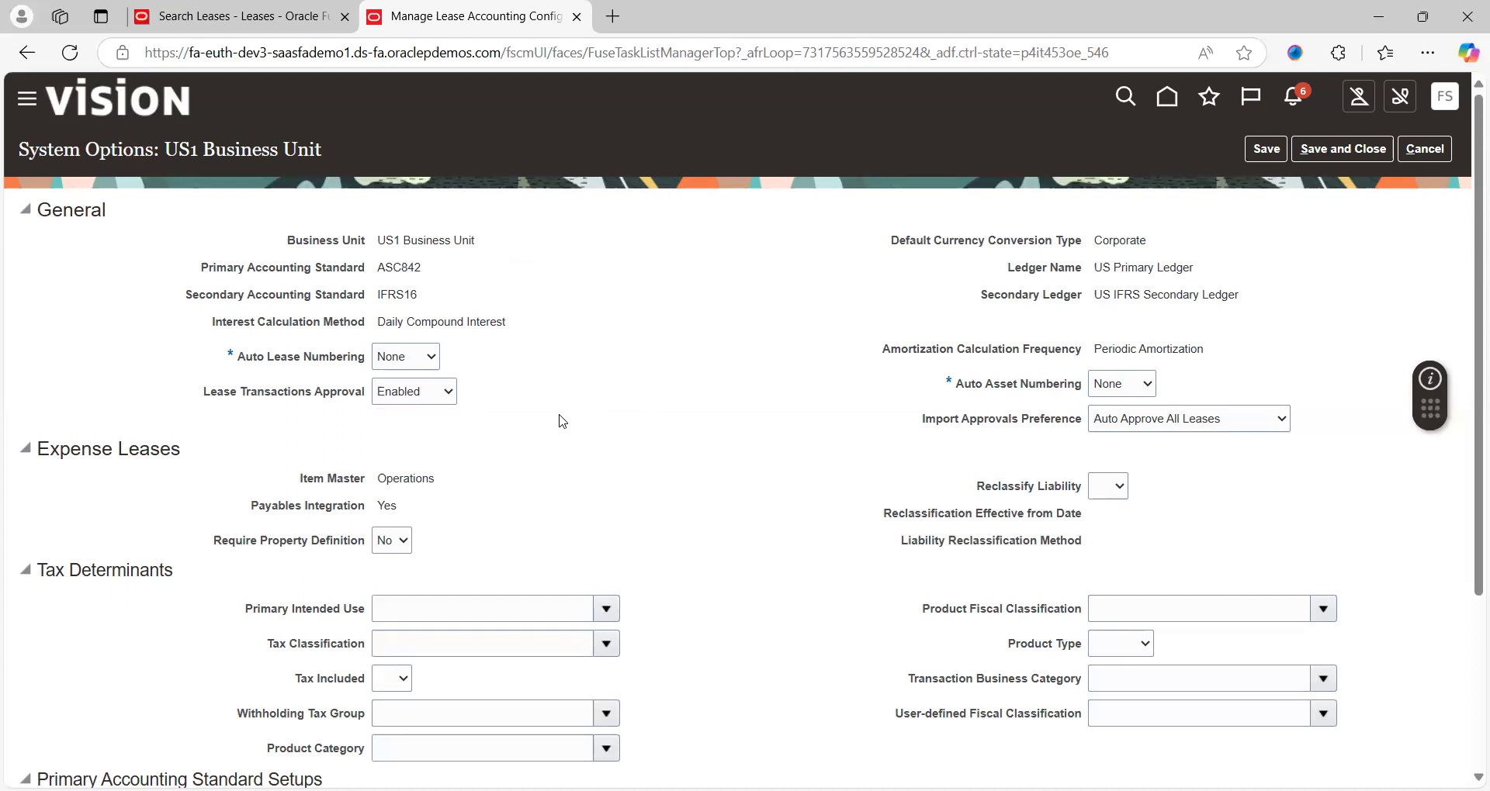
pyautogui.click(414, 393)
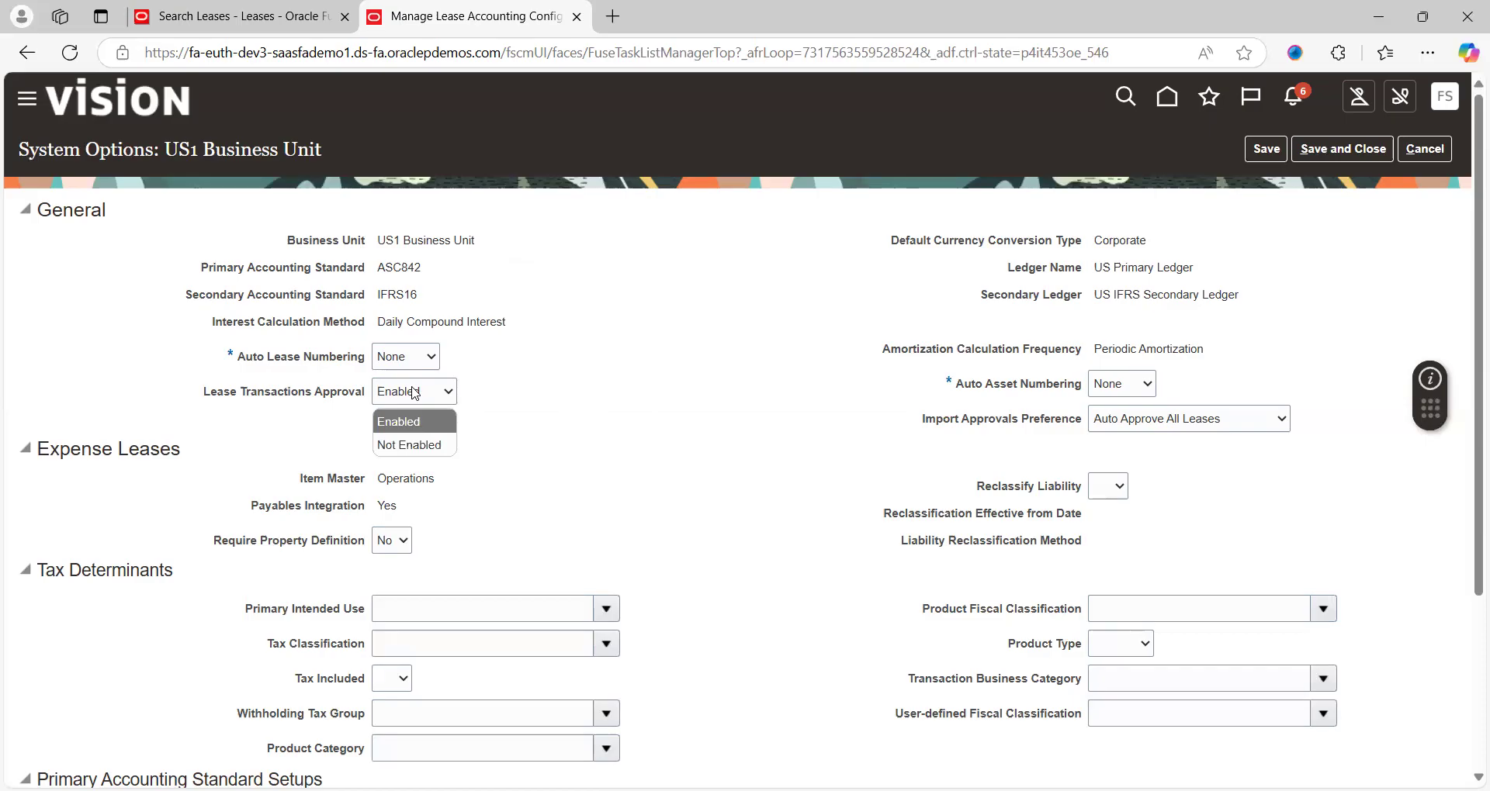
pyautogui.click(516, 423)
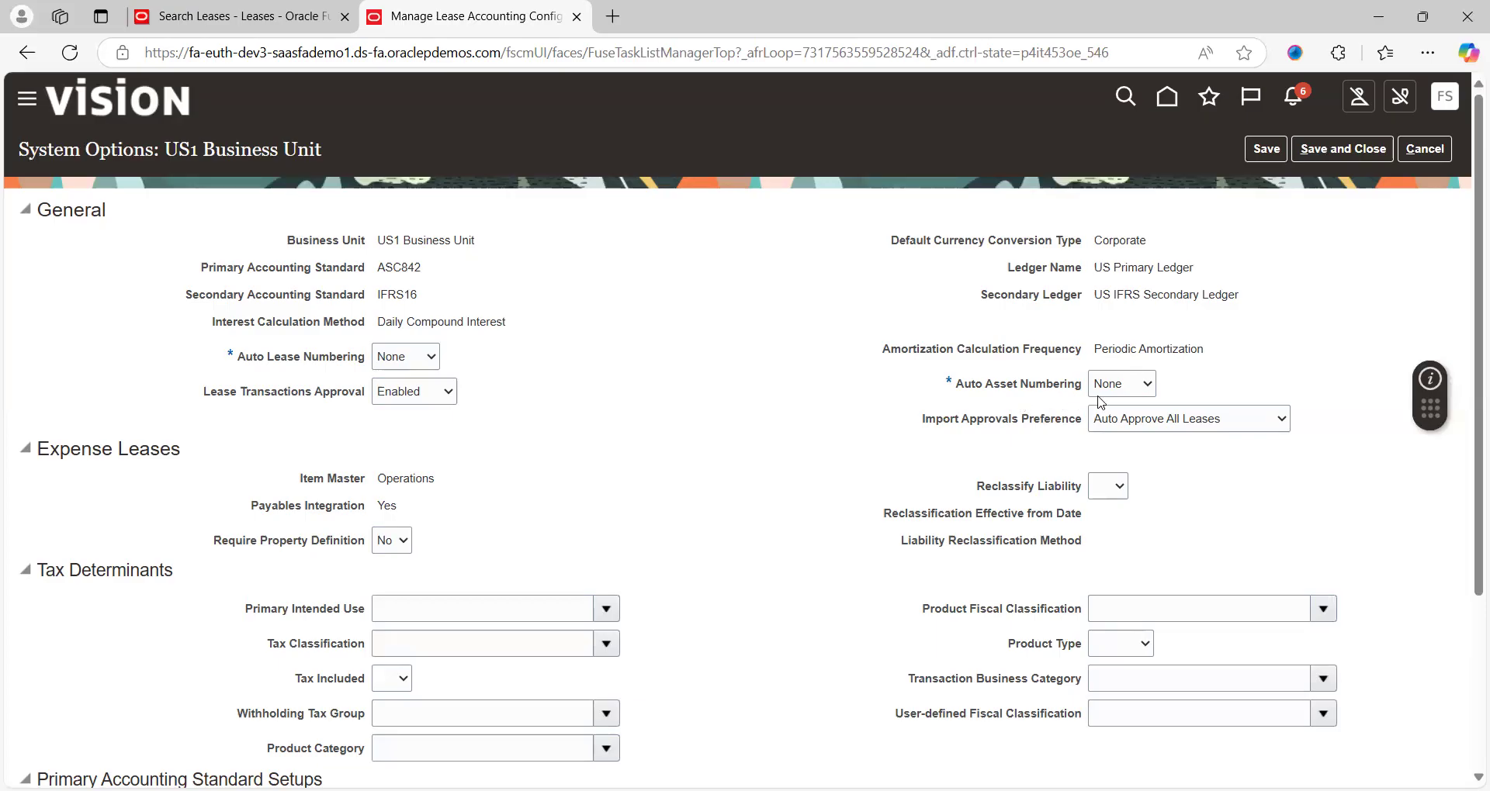
pyautogui.click(1122, 396)
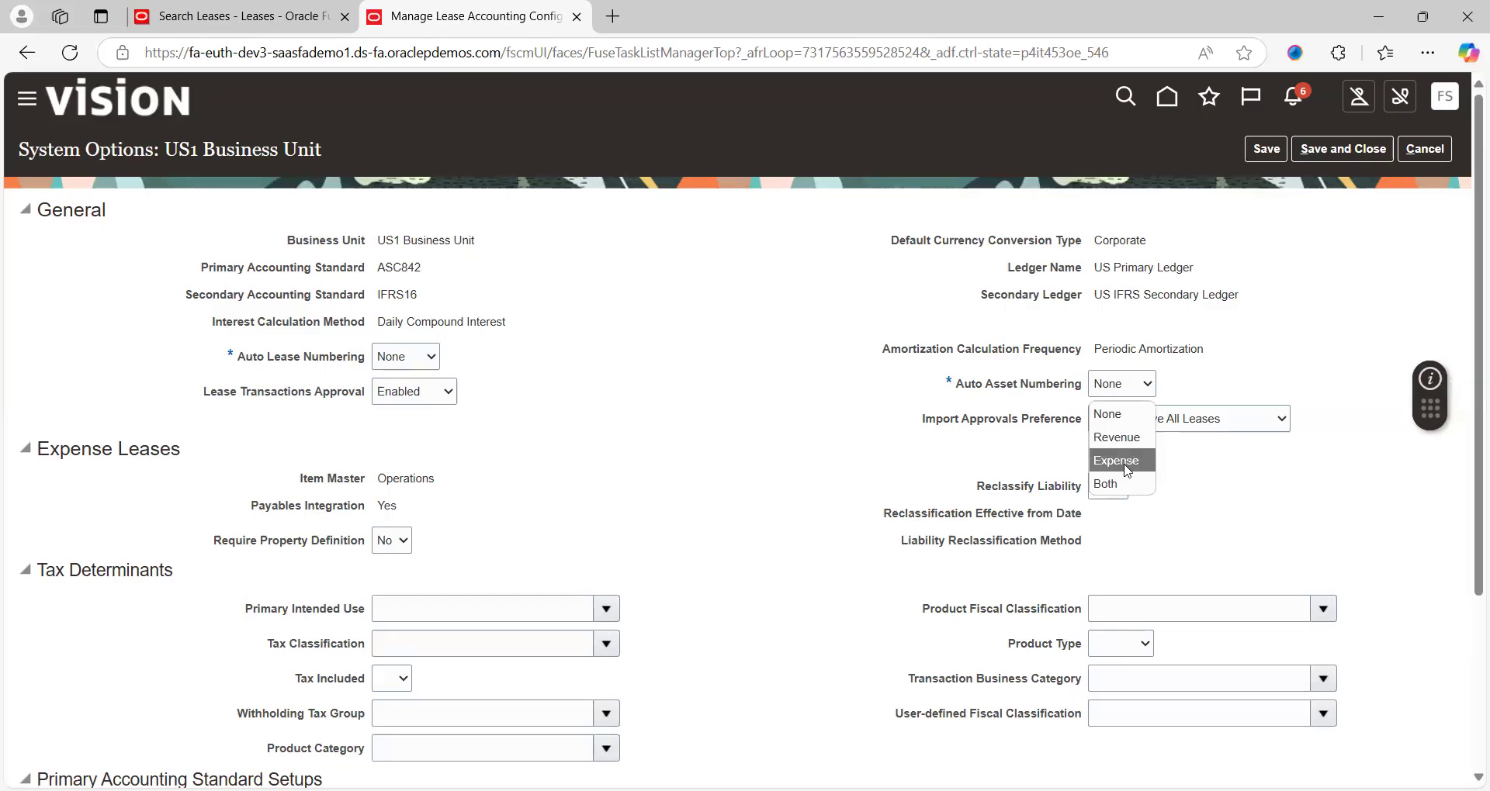
pyautogui.click(876, 407)
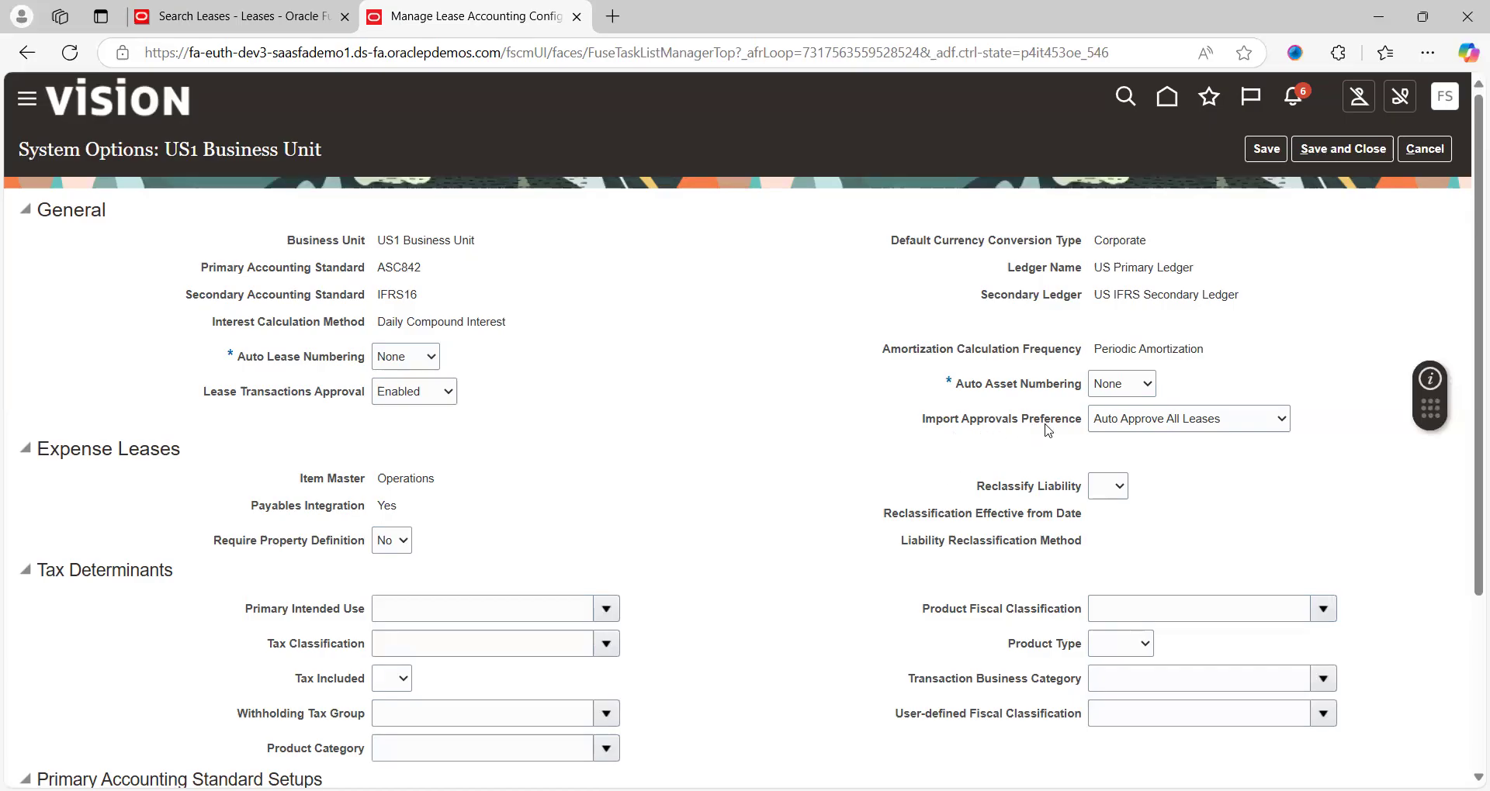
# Examine the Import Approvals Preference choices and the remaining system options for US1 Business Unit, and save and close the record
pyautogui.click(1150, 424)
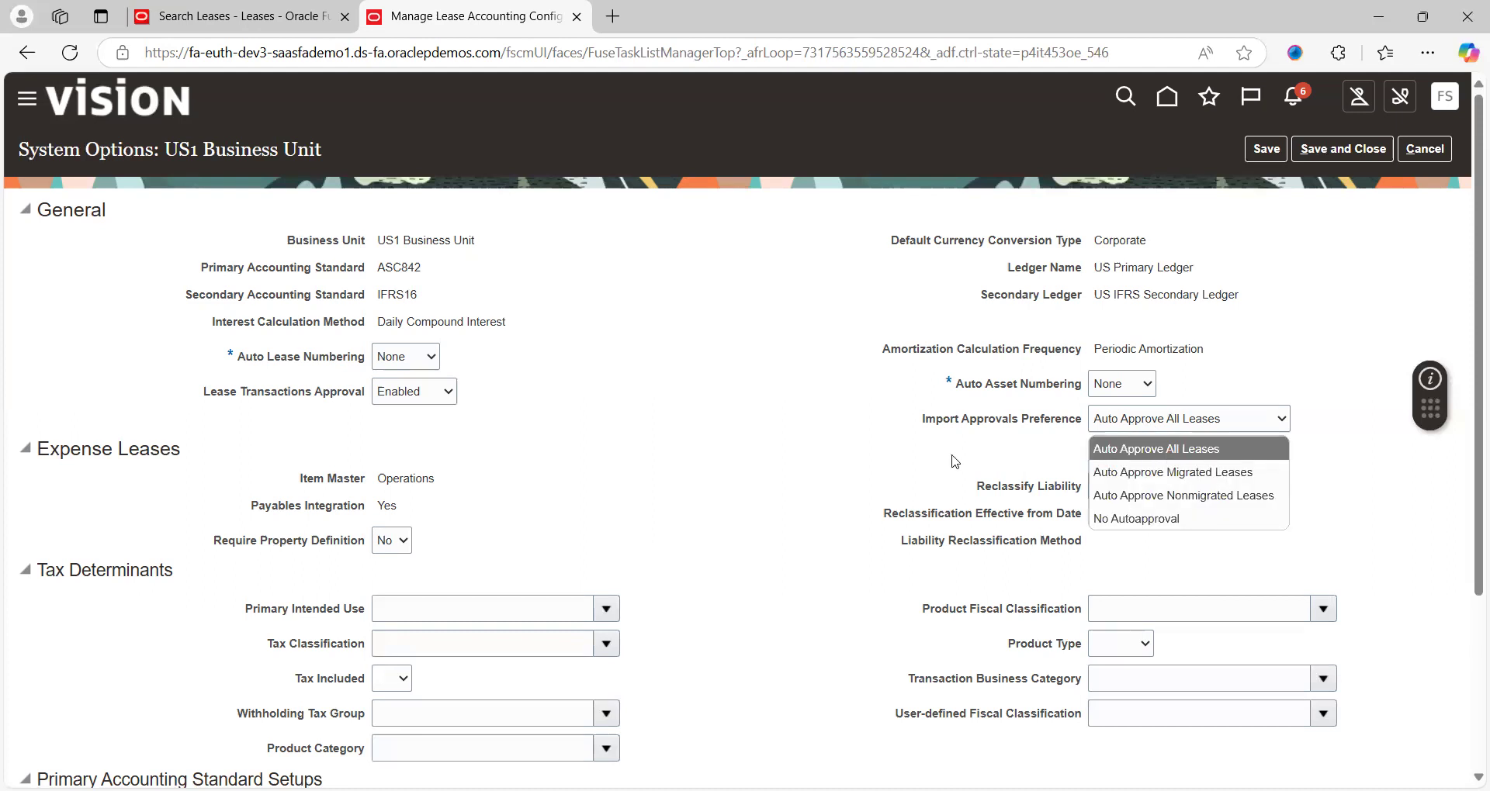
pyautogui.click(831, 462)
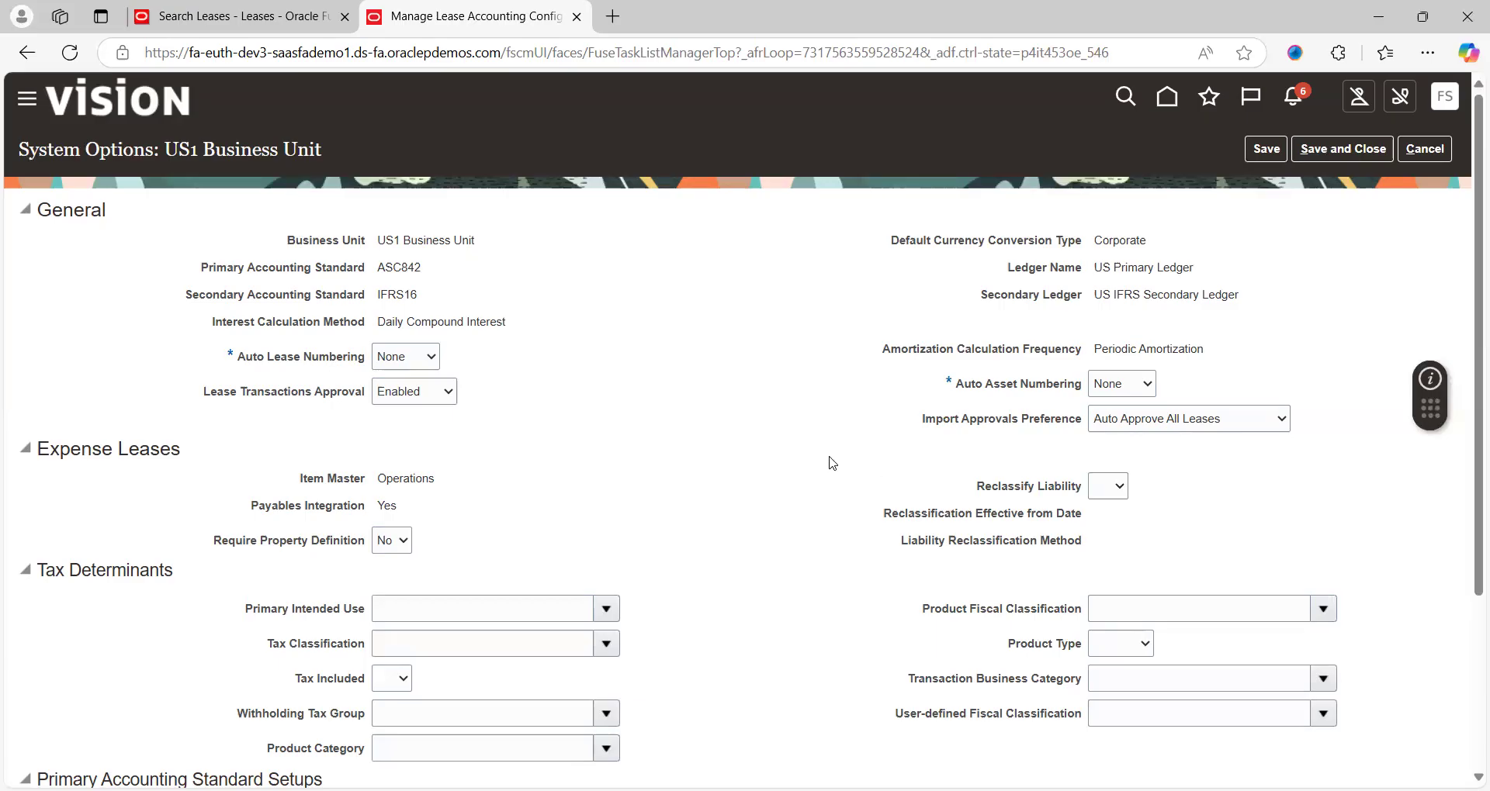
pyautogui.scroll(-3, 831, 462)
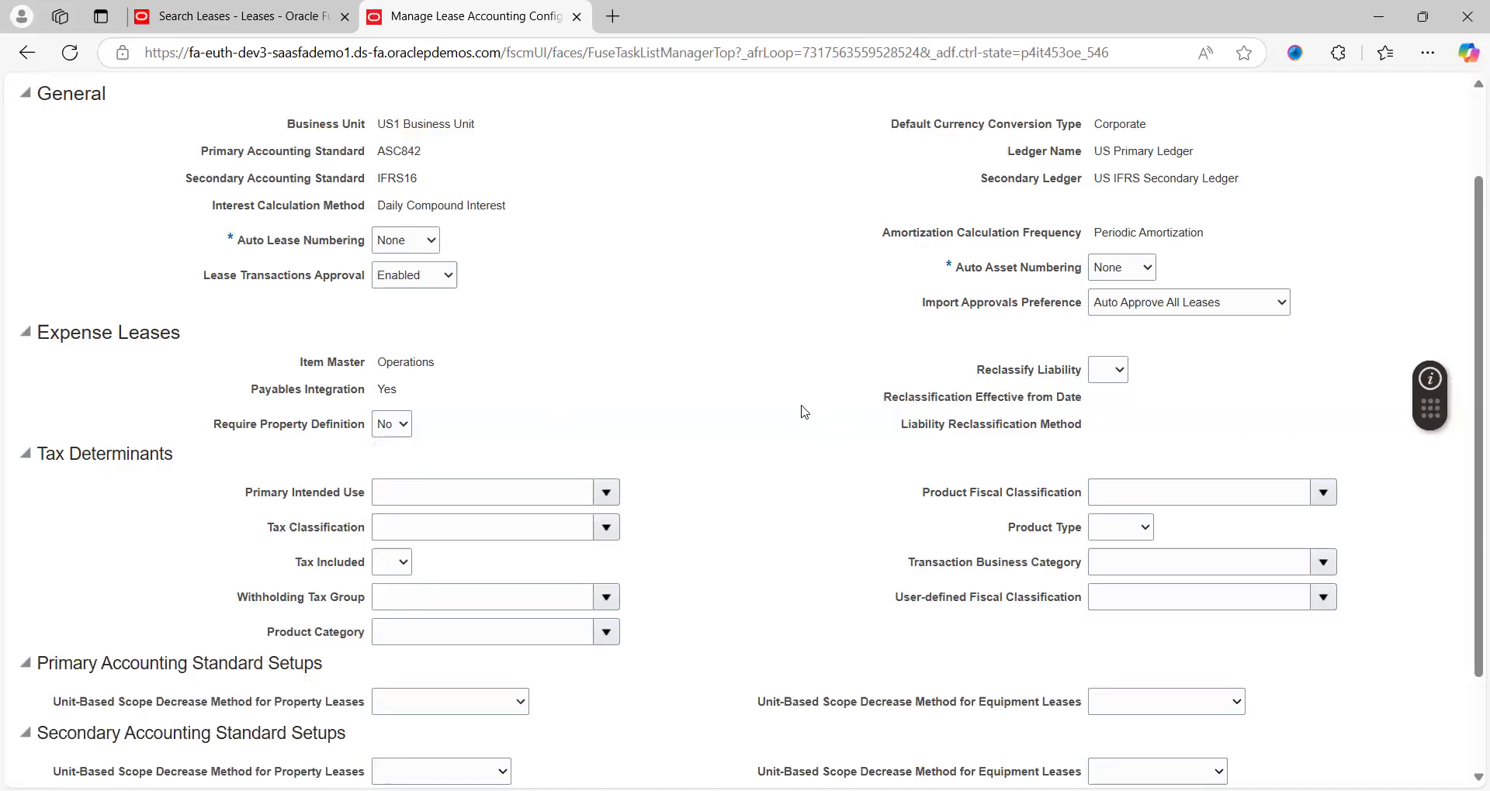
pyautogui.scroll(-2, 799, 409)
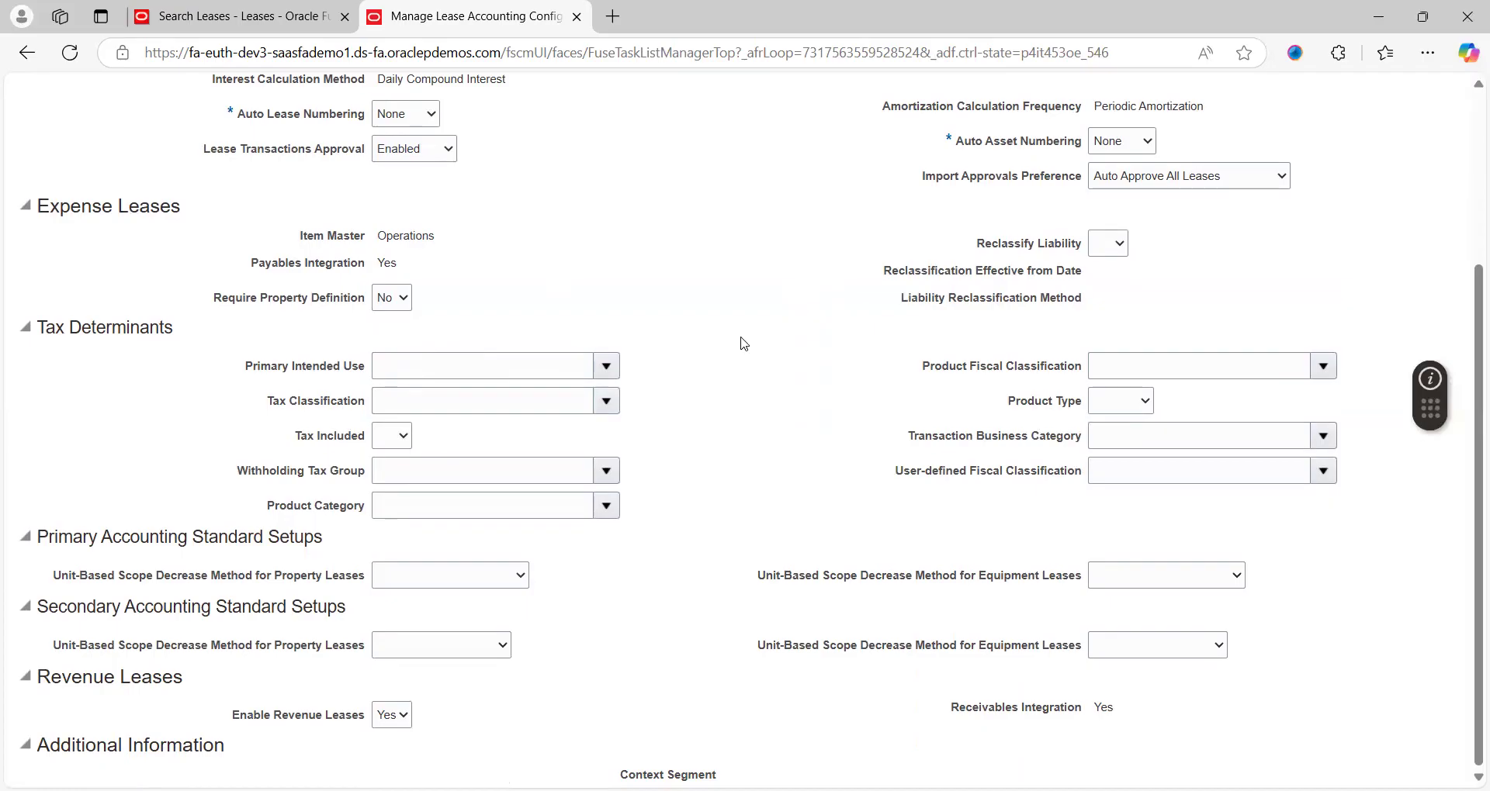
pyautogui.scroll(3, 743, 344)
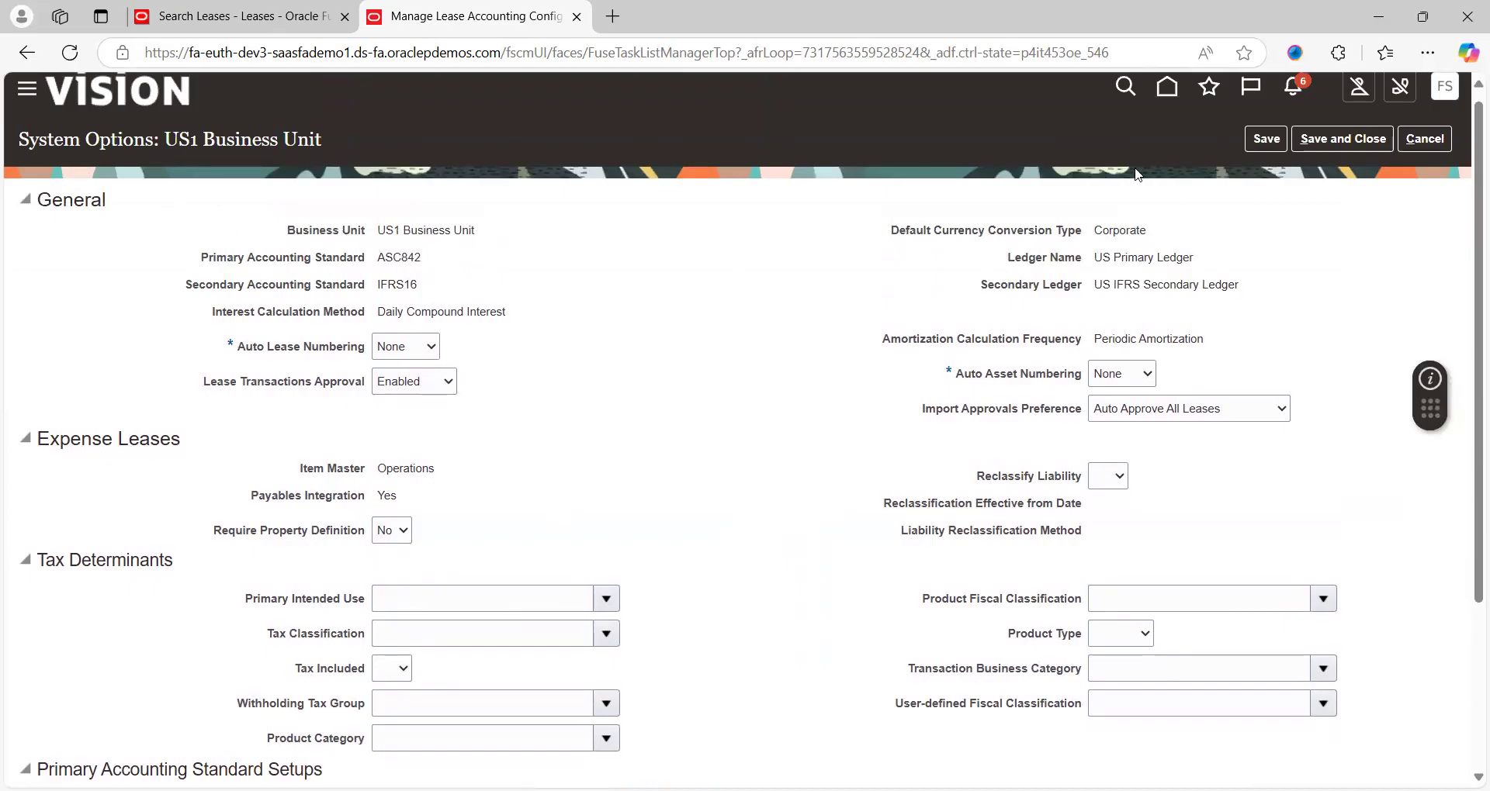
pyautogui.click(1343, 142)
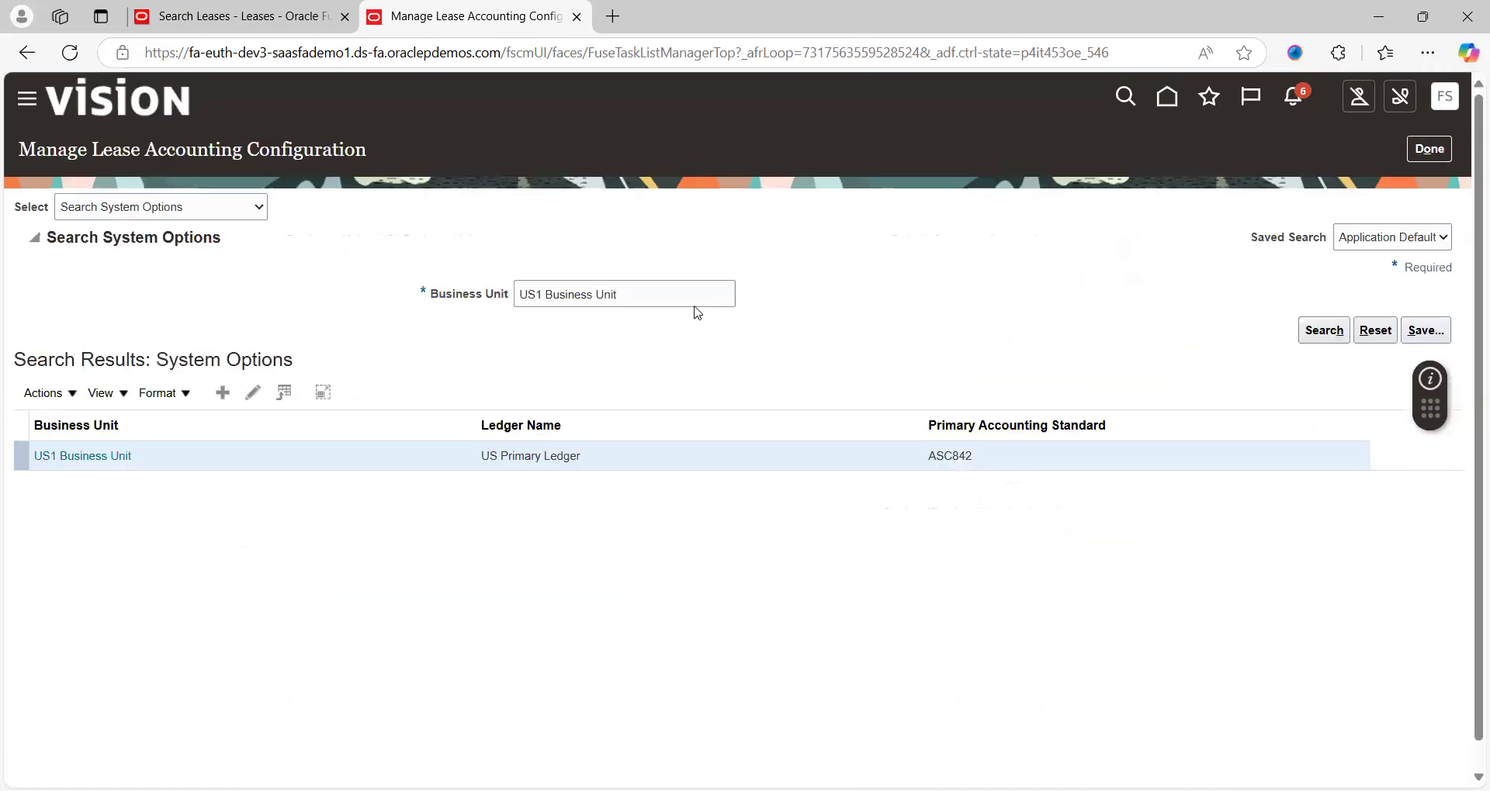
# Search the discount rate indexes for US1 Business Unit in the lease accounting configuration
pyautogui.click(263, 207)
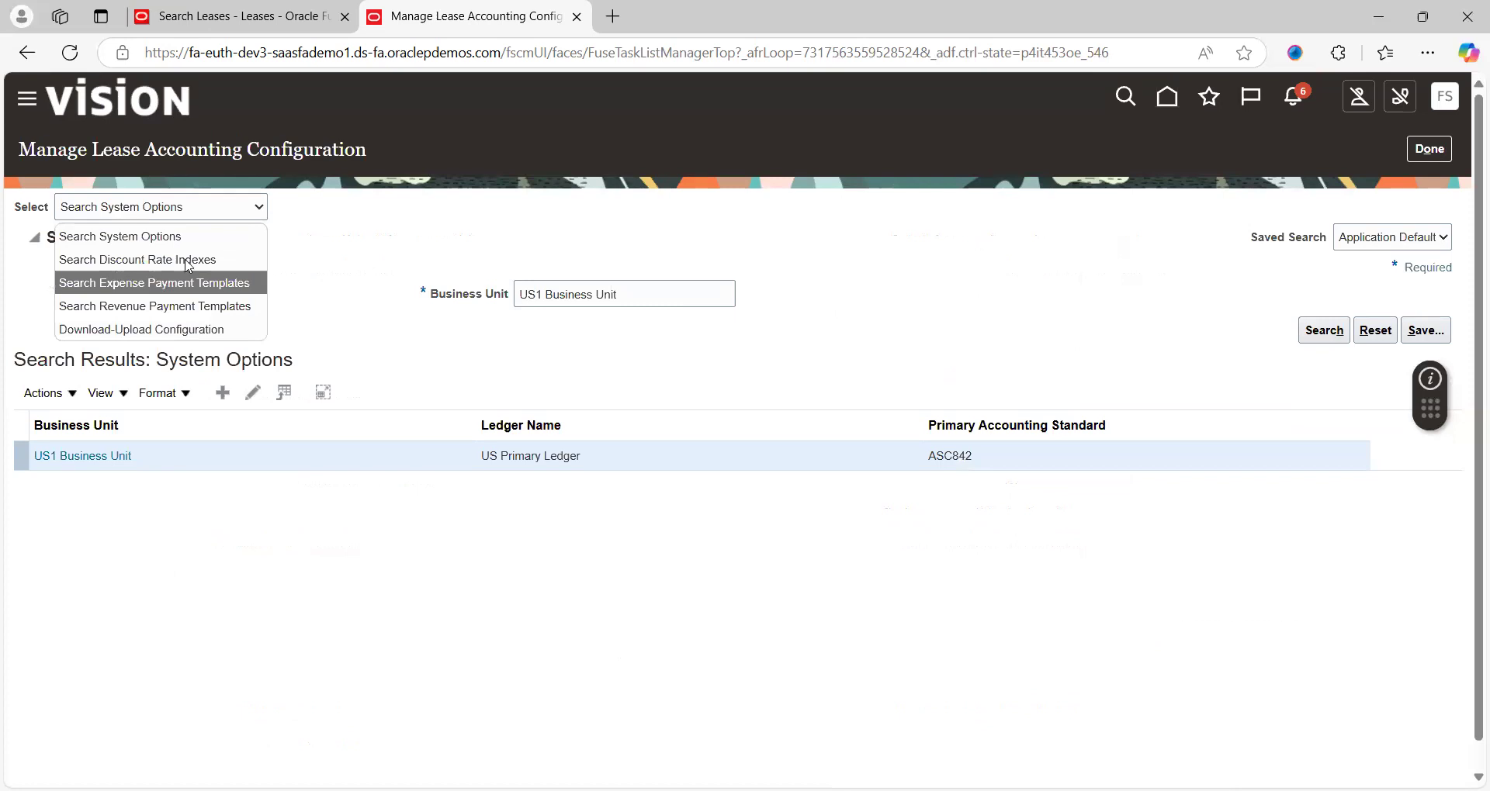
pyautogui.click(191, 261)
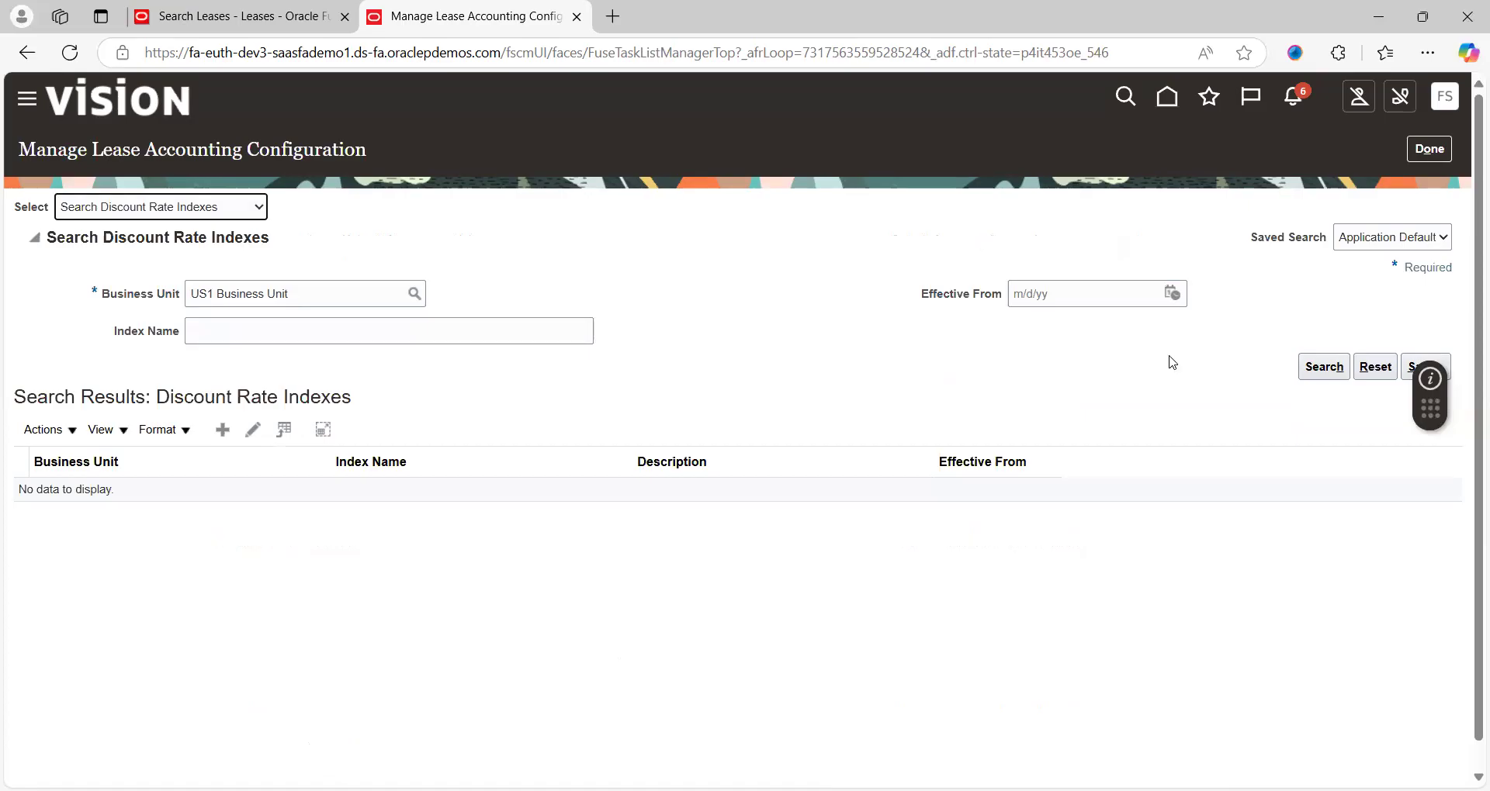
pyautogui.click(1309, 378)
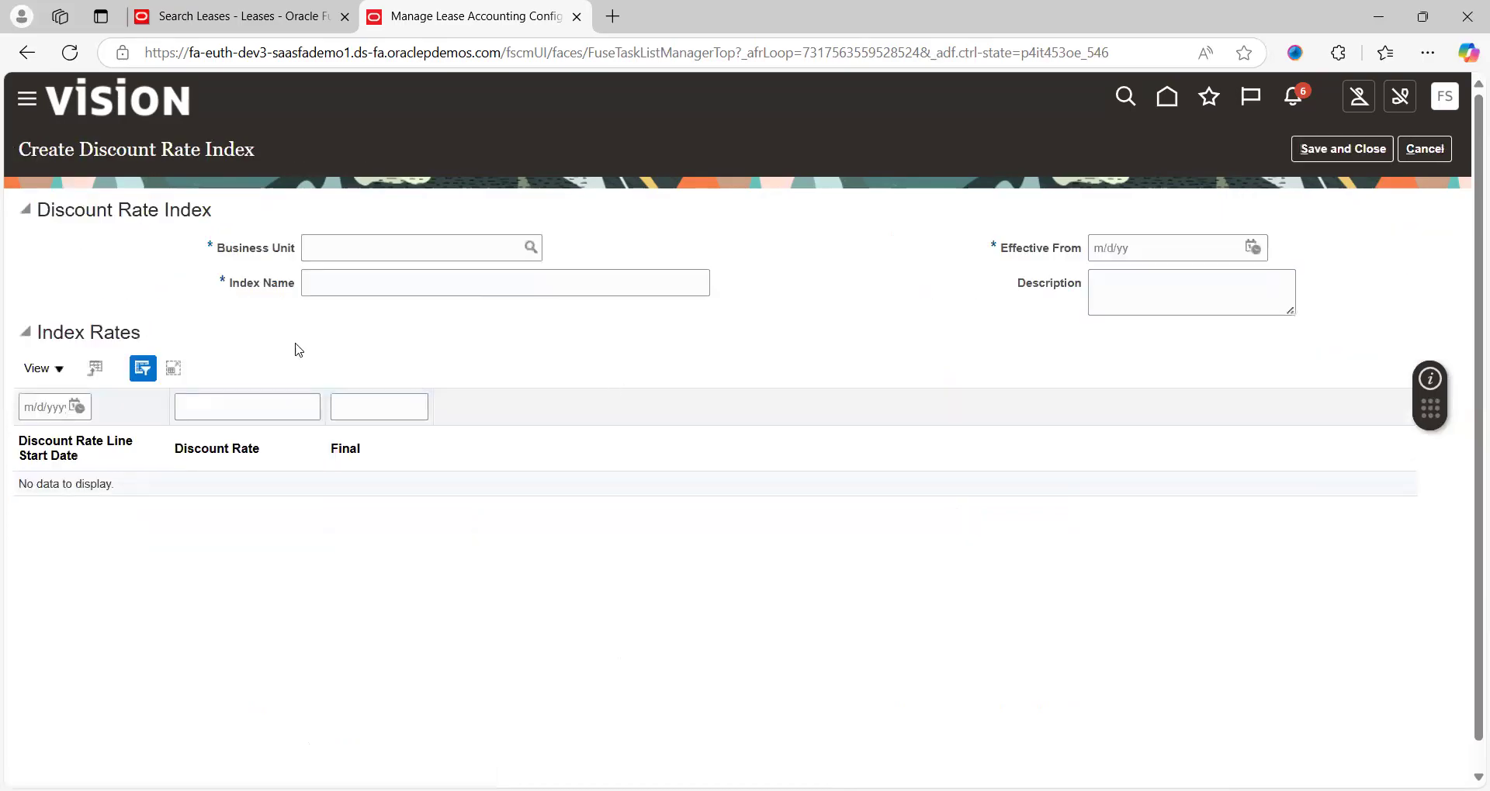
# Examine the Business Unit and Discount Rate fields of a new discount rate index, cancel it, and return to the Financials setup tasks
pyautogui.click(346, 247)
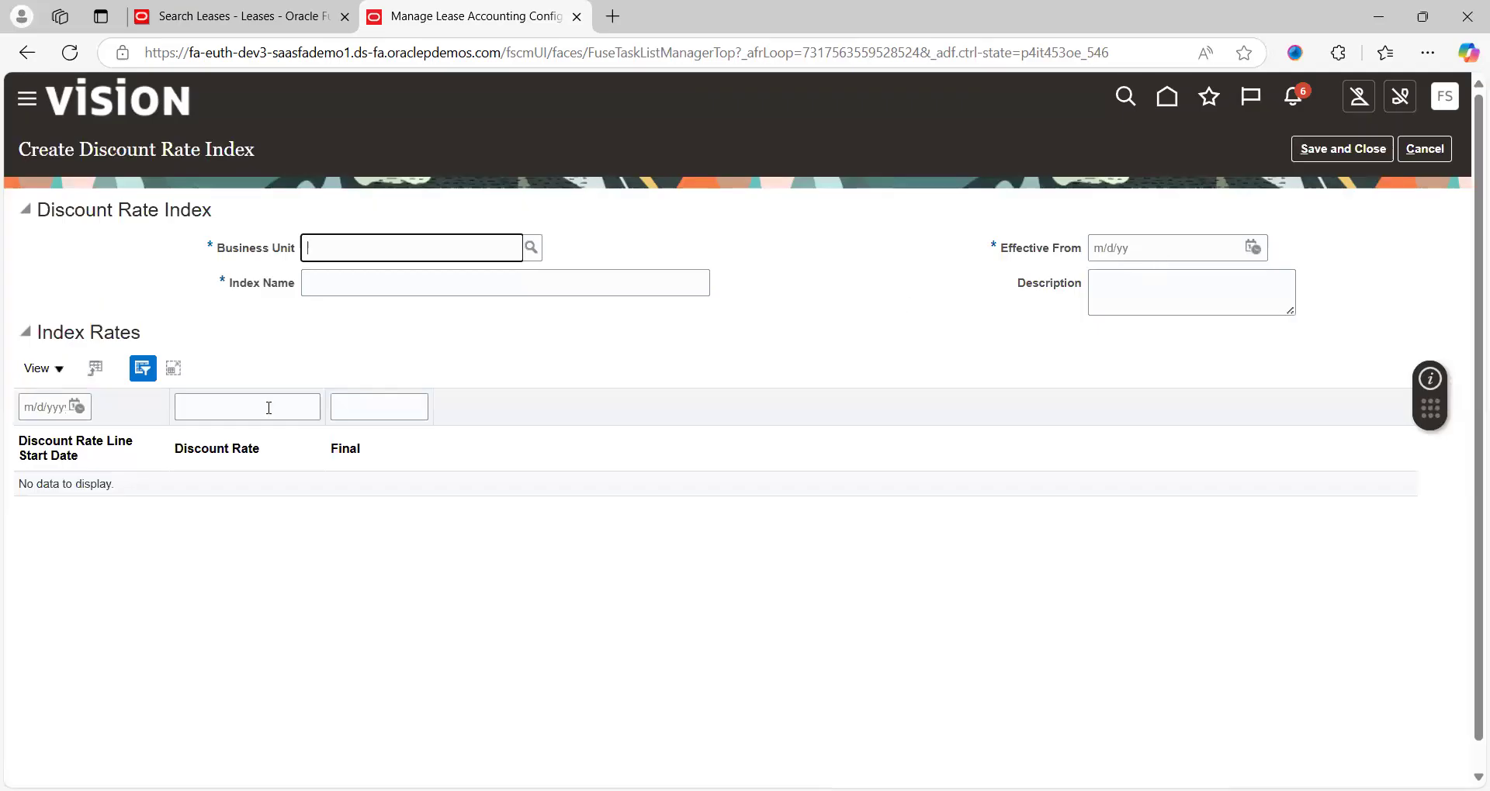
pyautogui.click(233, 410)
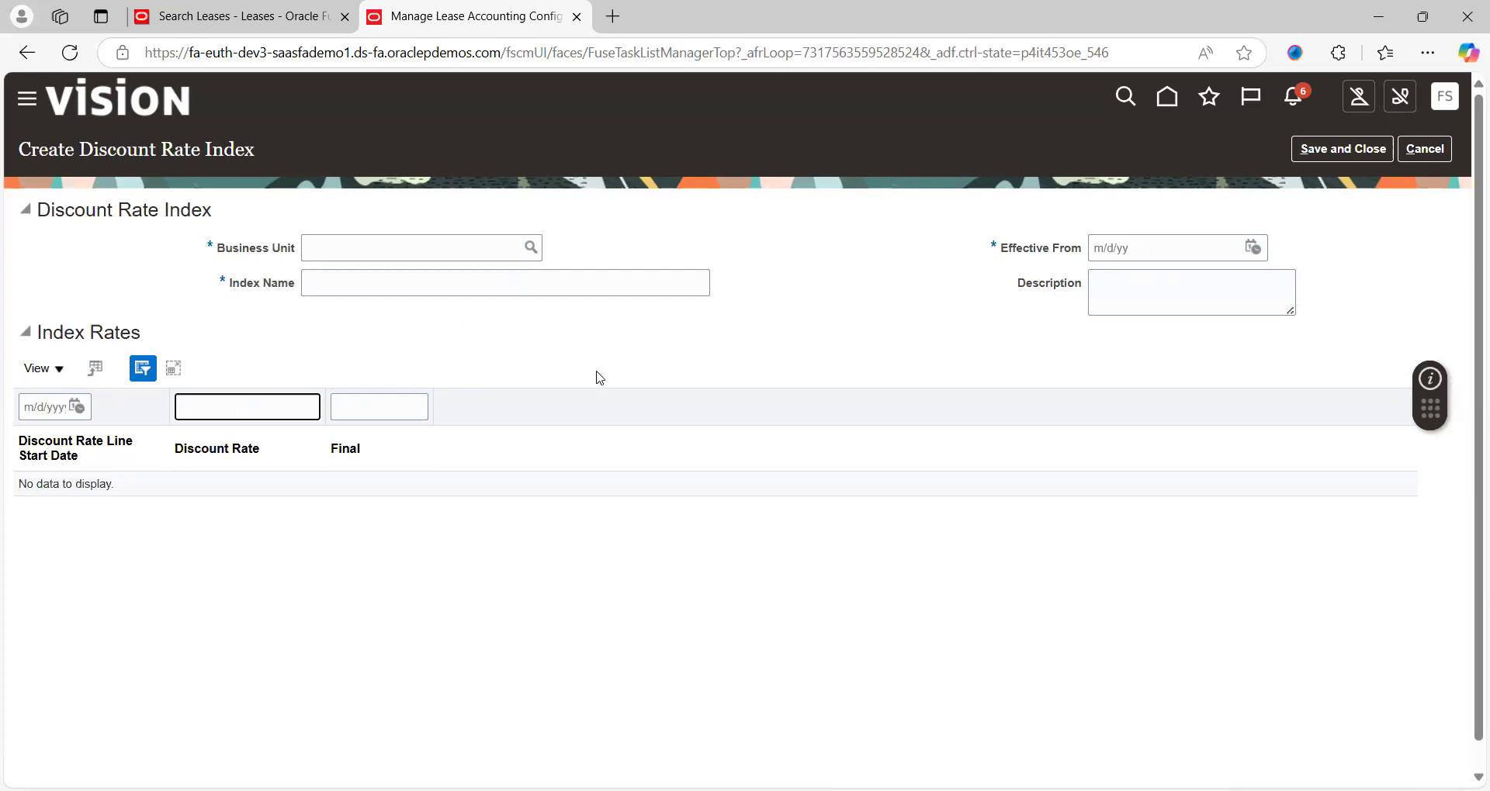
pyautogui.click(1427, 150)
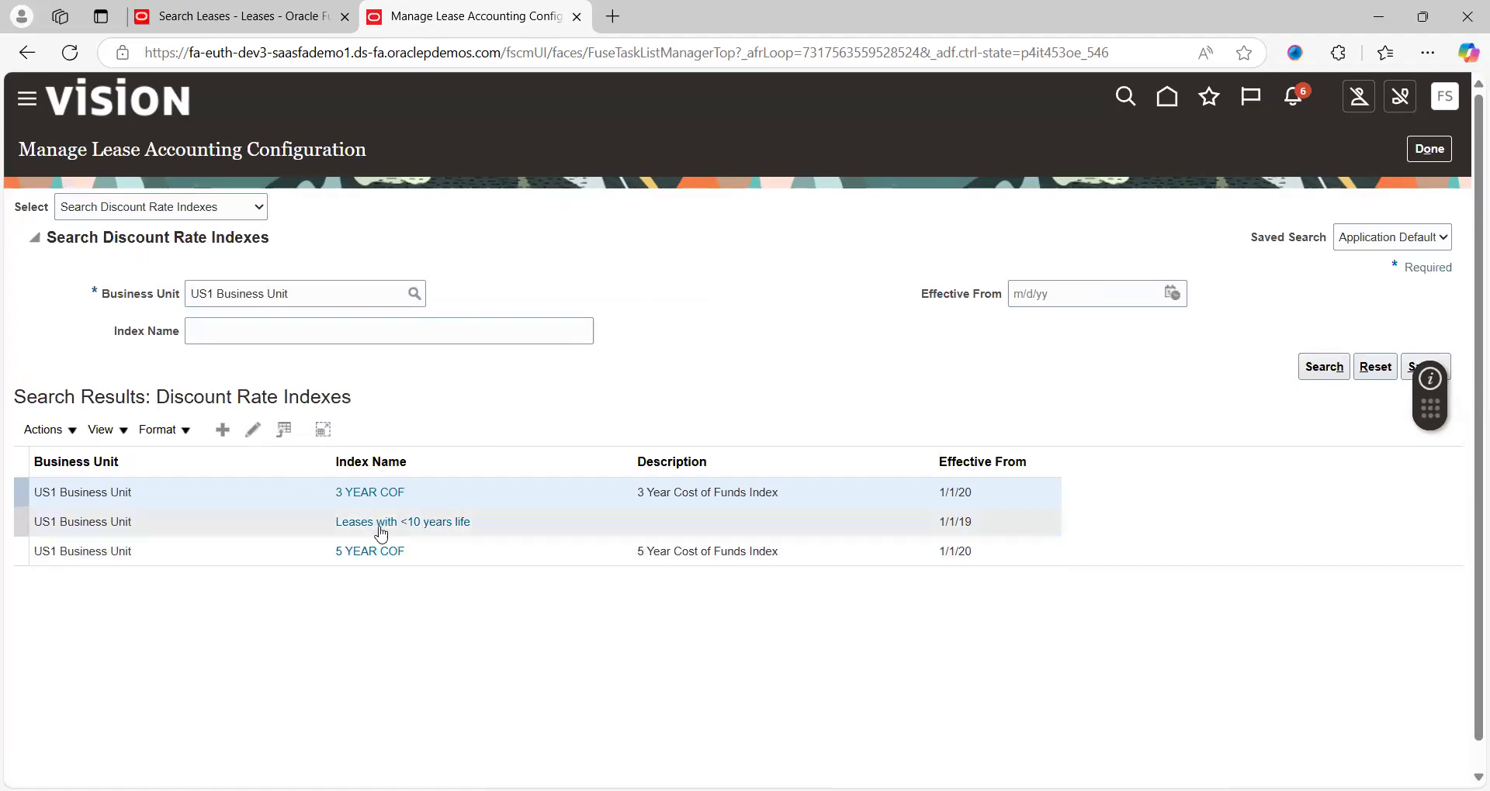
pyautogui.click(1428, 154)
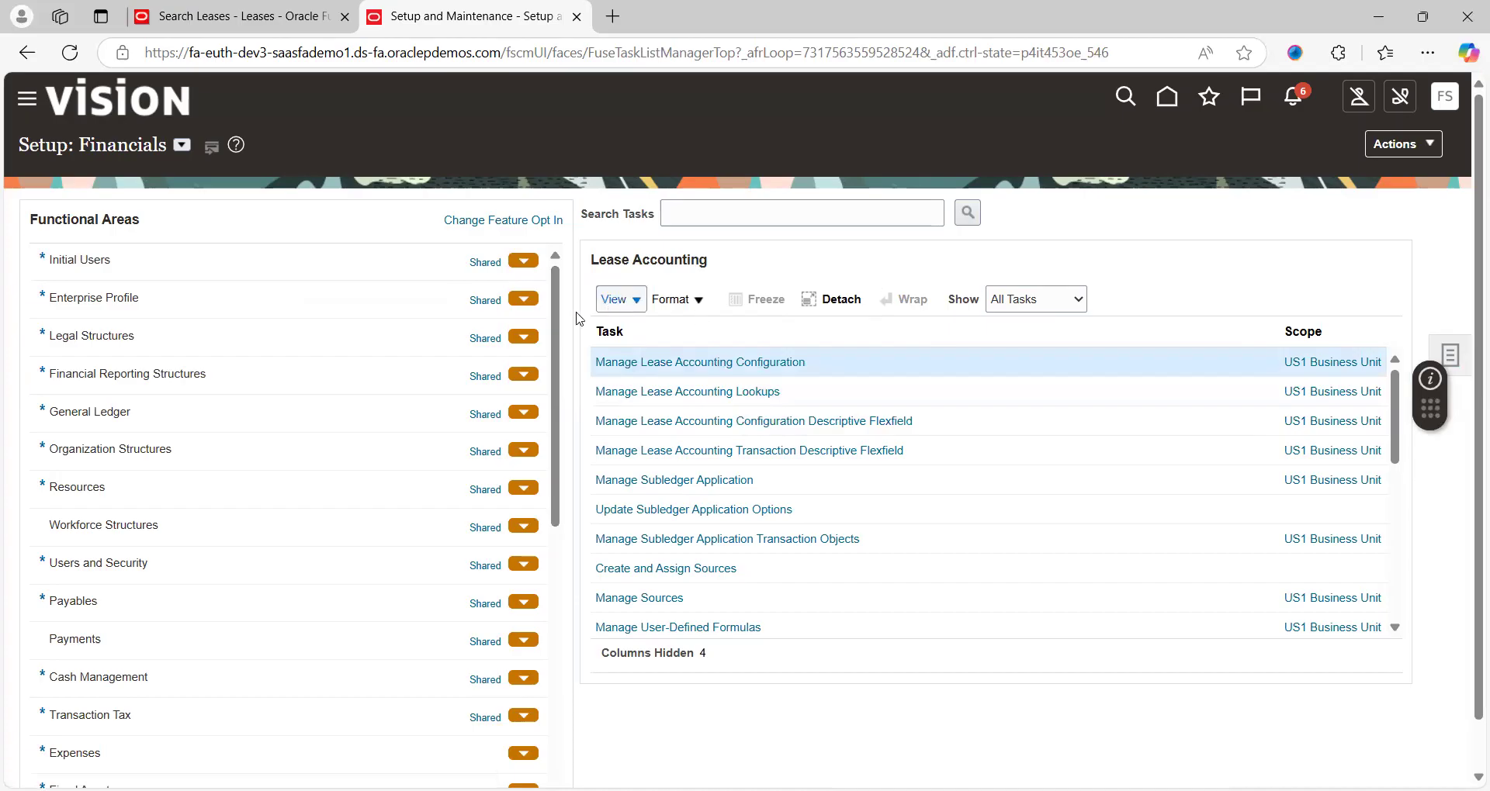
# Go to Manage Lease Accounting Configuration and search the expense payment templates for US1 Business Unit
pyautogui.click(672, 364)
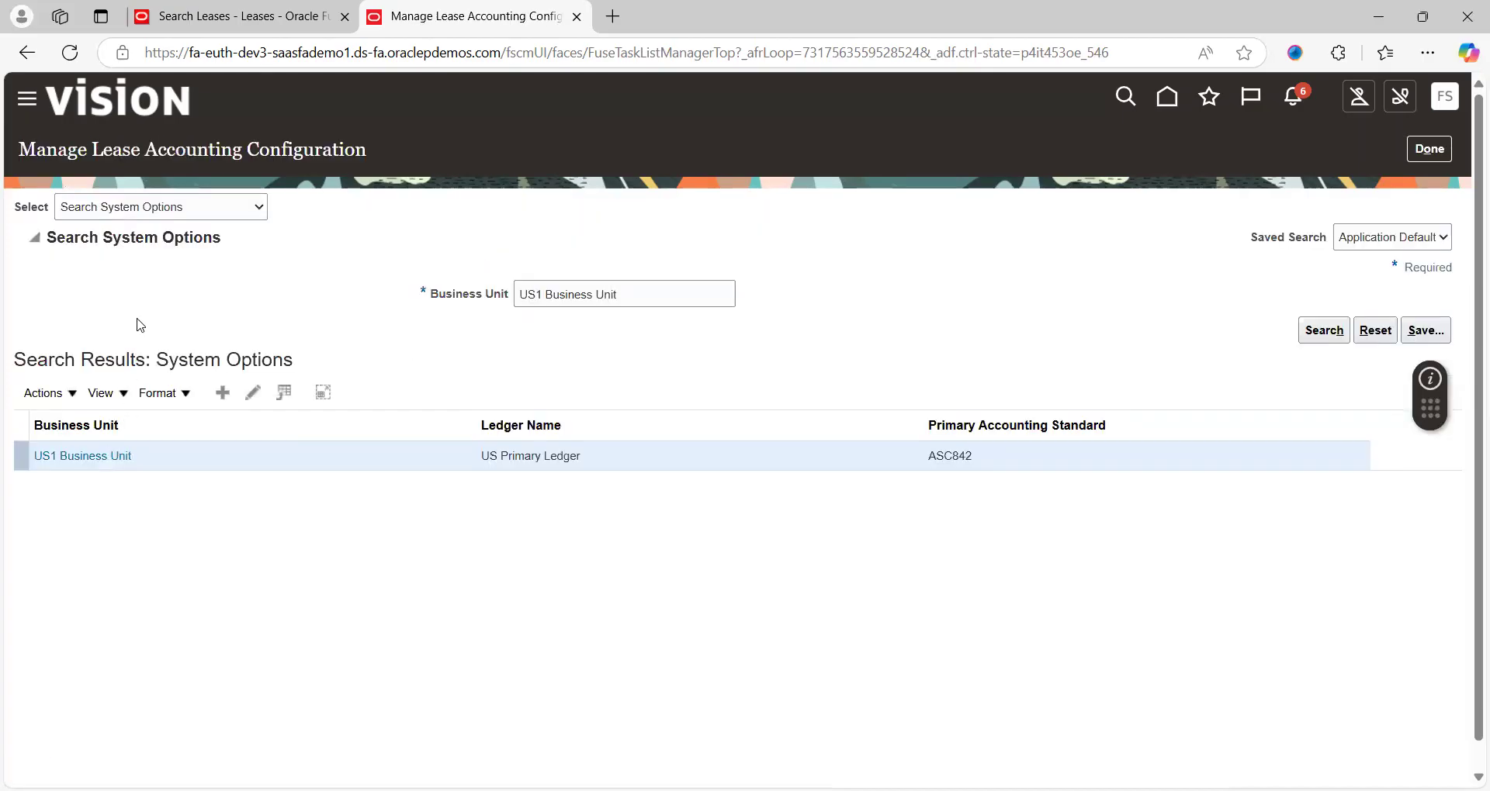
pyautogui.click(240, 211)
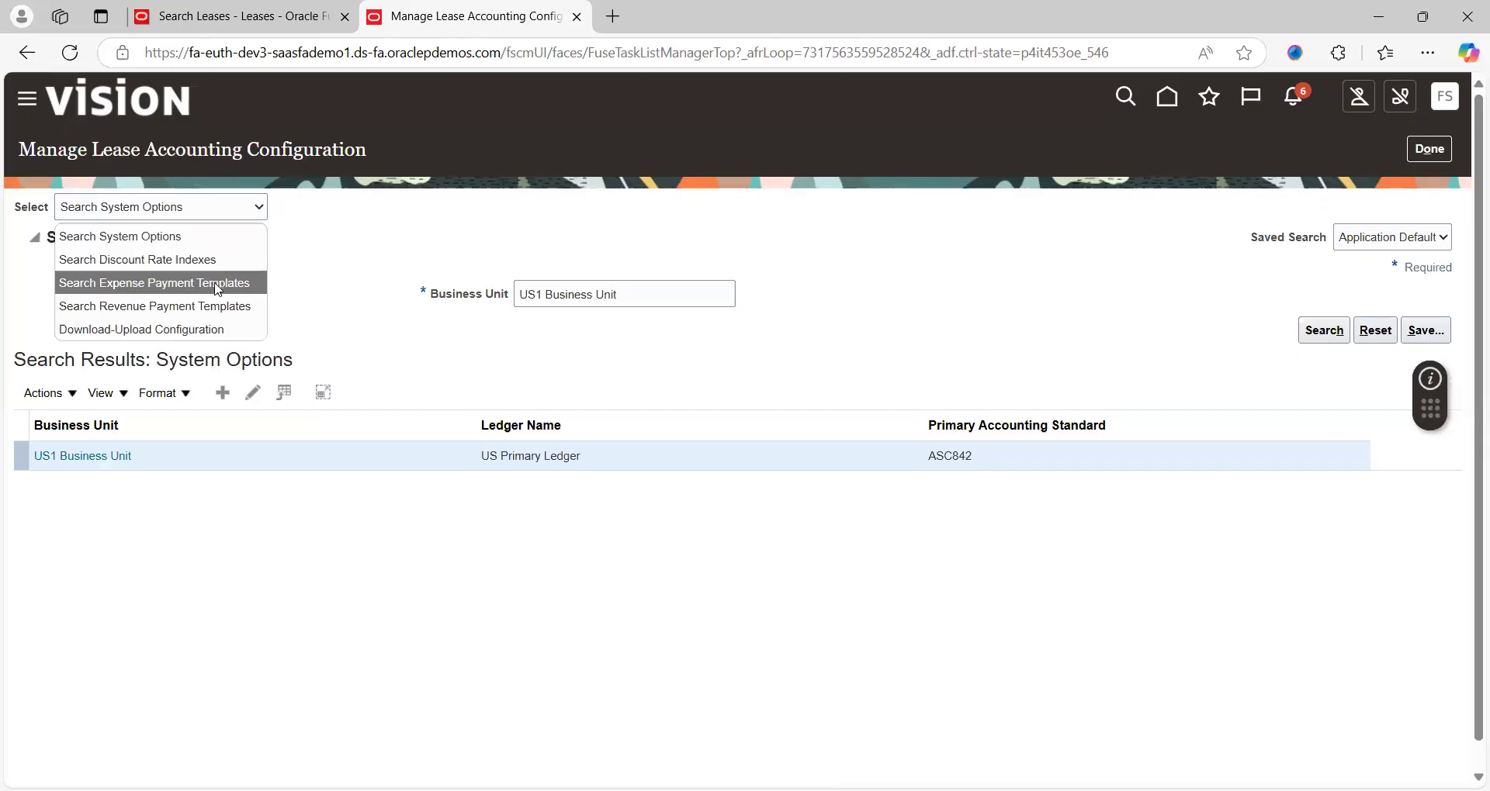
pyautogui.press('Return')
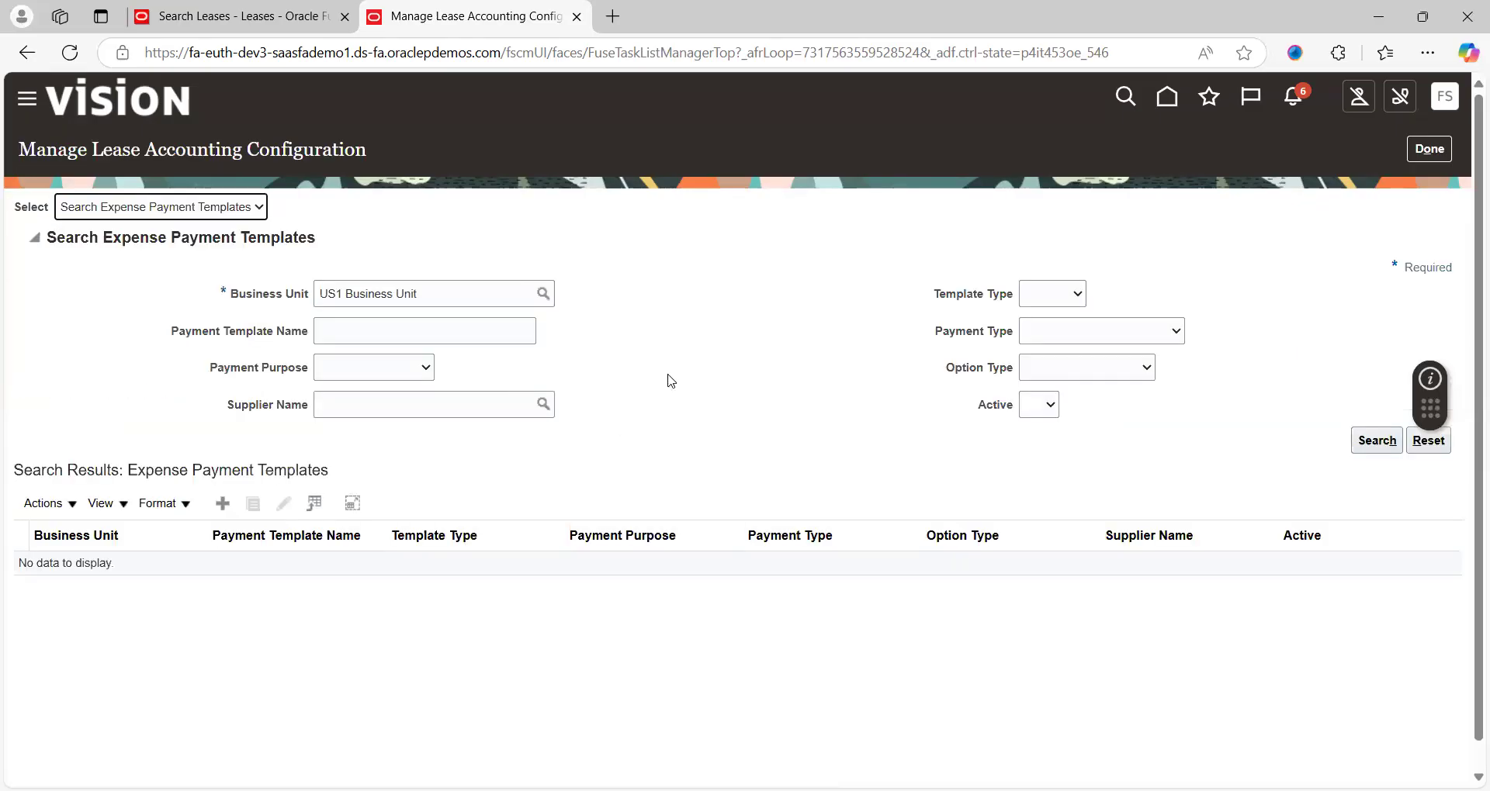
pyautogui.click(1375, 440)
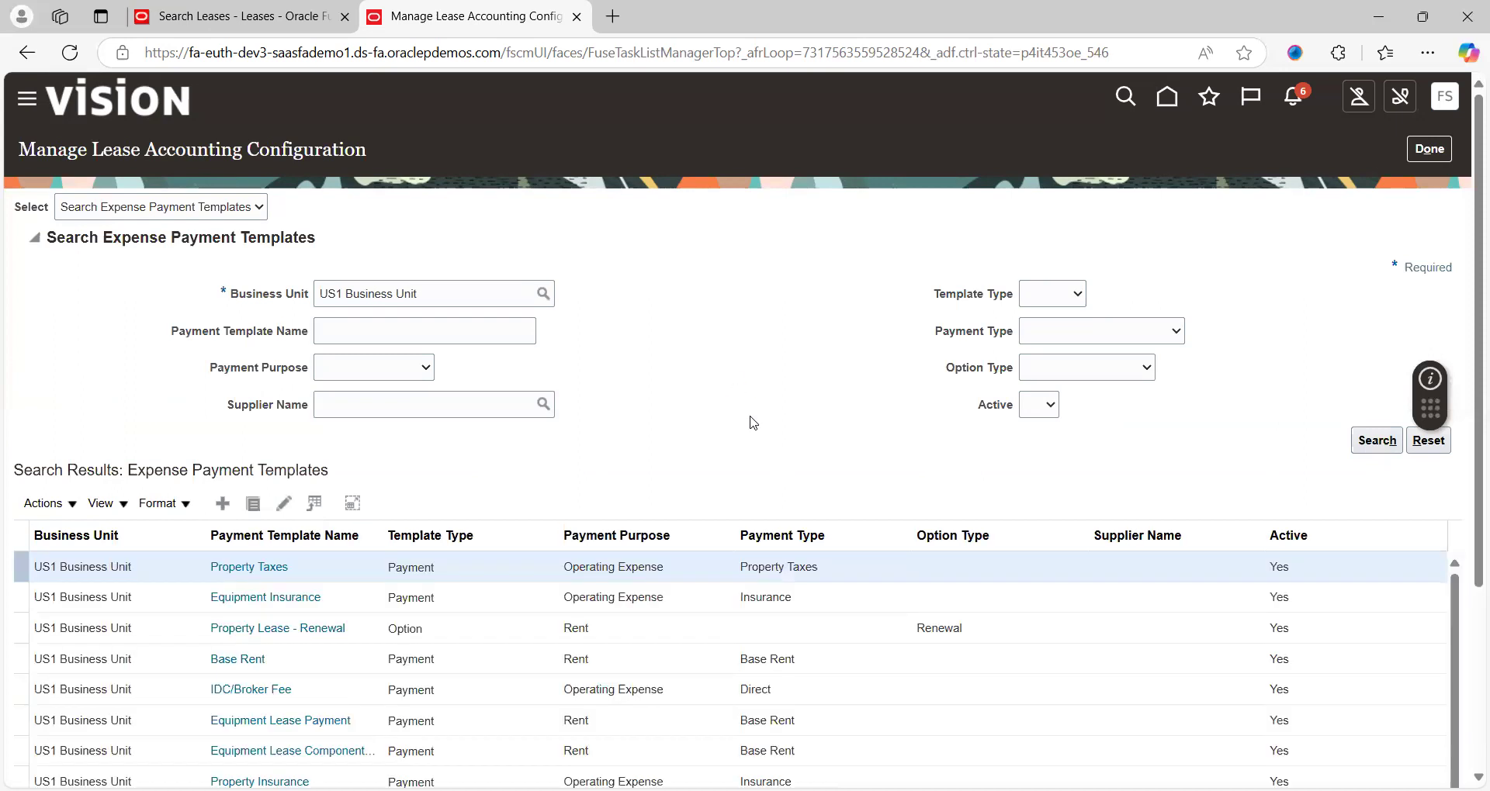
# Examine the expense payment templates found and the blank form for creating a new template, and cancel the form
pyautogui.scroll(-3, 719, 383)
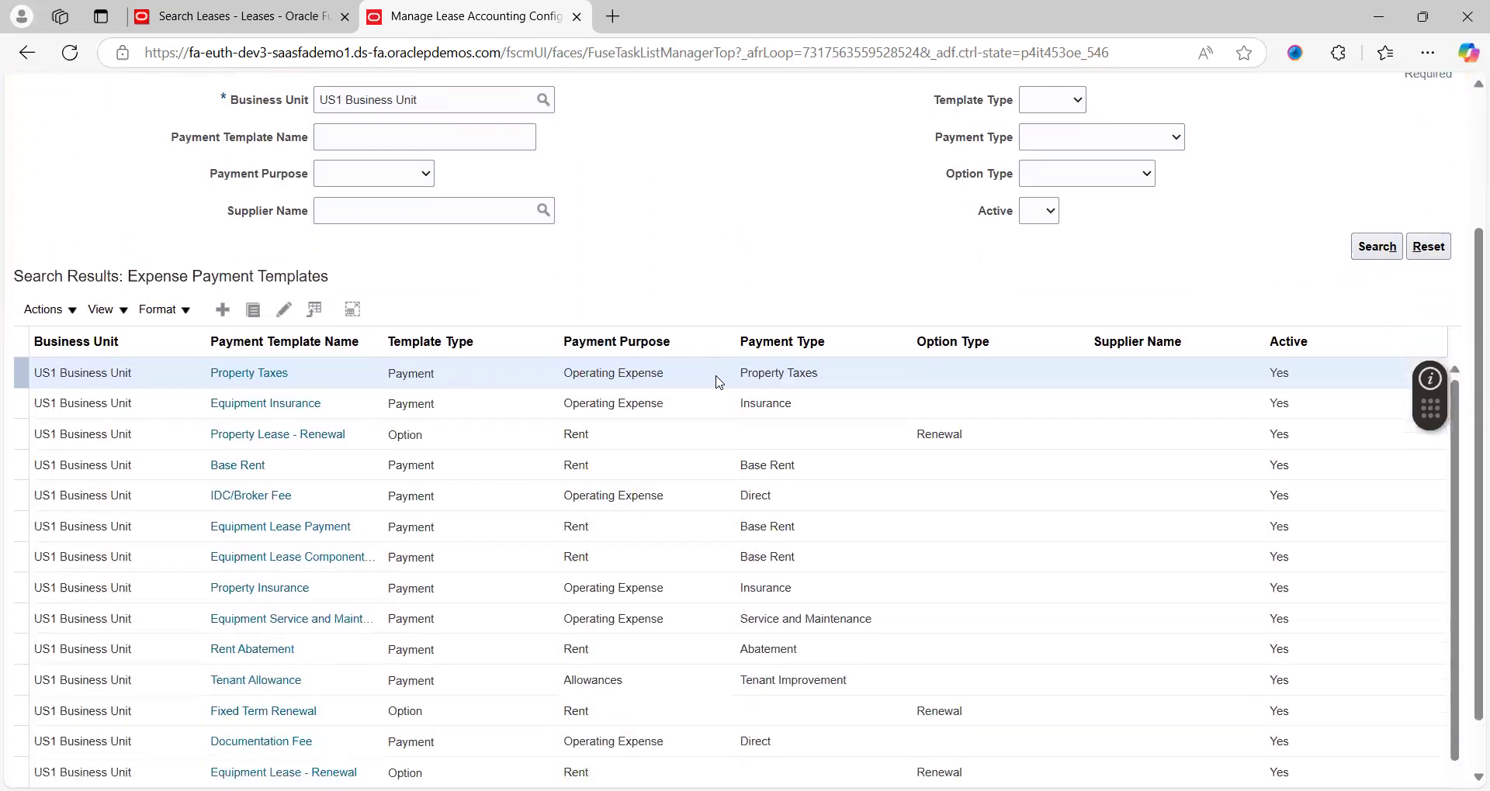
pyautogui.scroll(-1, 719, 382)
pyautogui.scroll(-2, 720, 382)
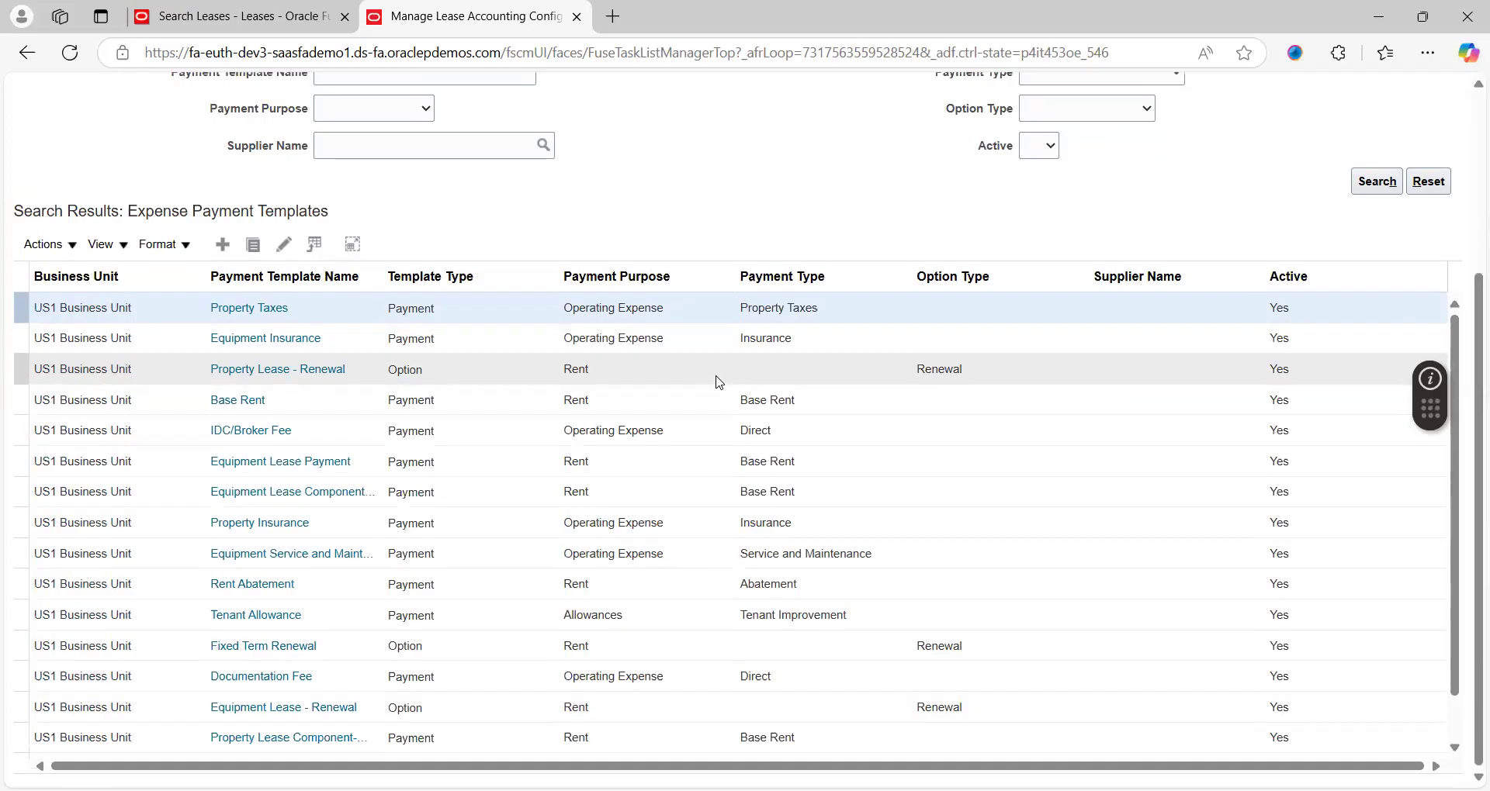
pyautogui.scroll(1, 719, 383)
pyautogui.scroll(2, 720, 382)
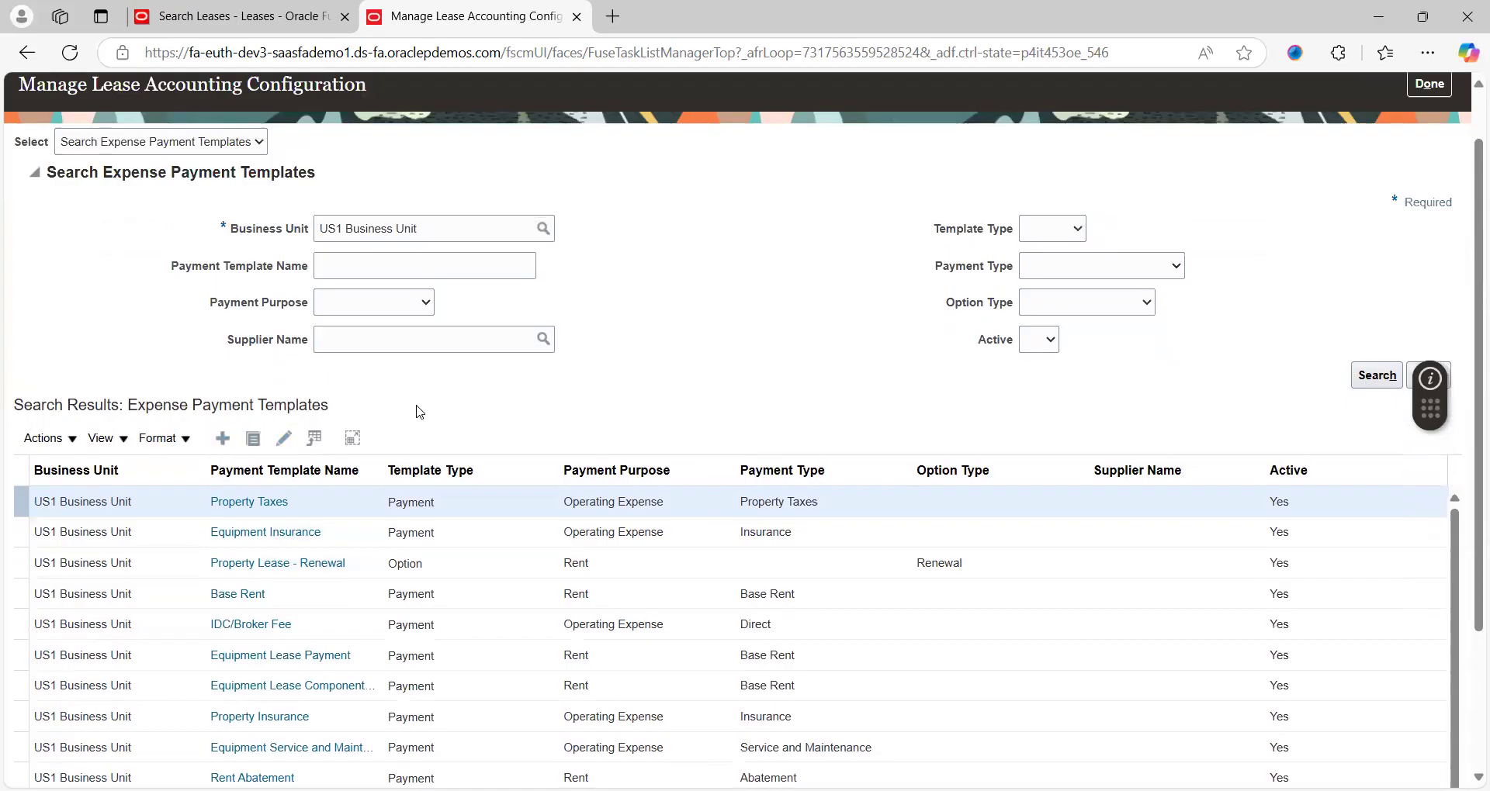
pyautogui.click(223, 438)
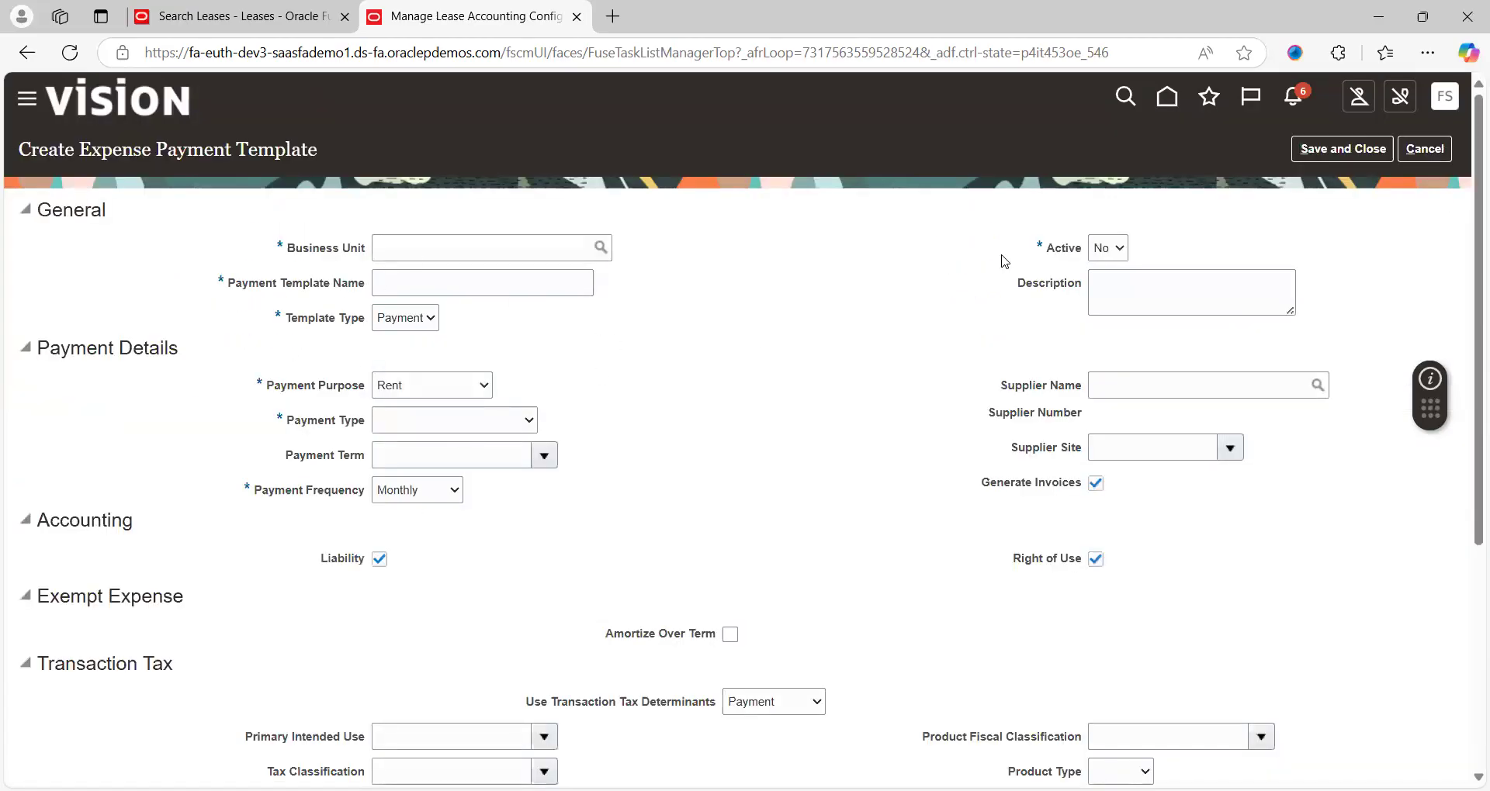
pyautogui.click(1412, 151)
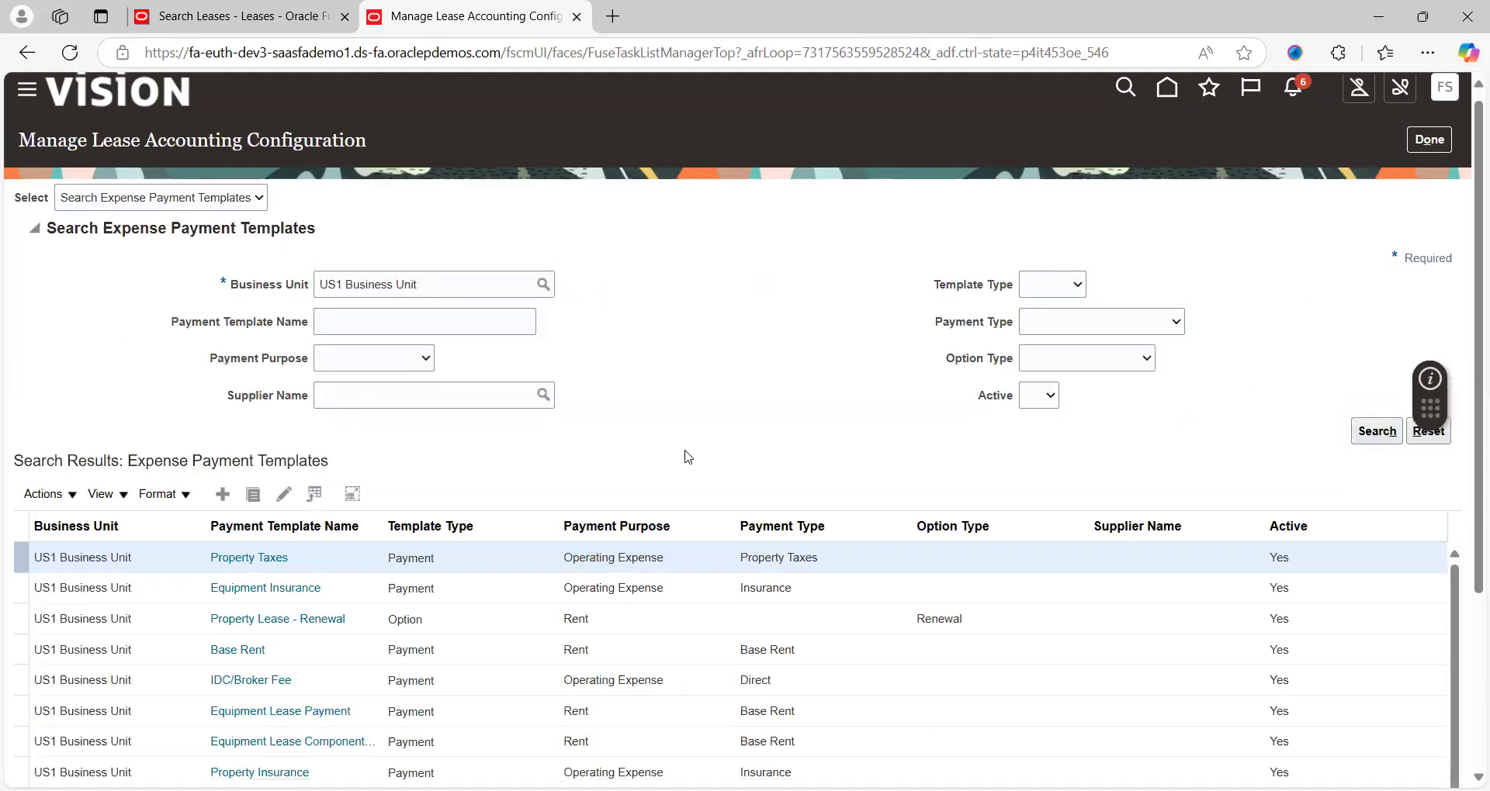
# Open the Base Rent expense payment template and check its Active choices, keeping Yes
pyautogui.scroll(-2, 687, 456)
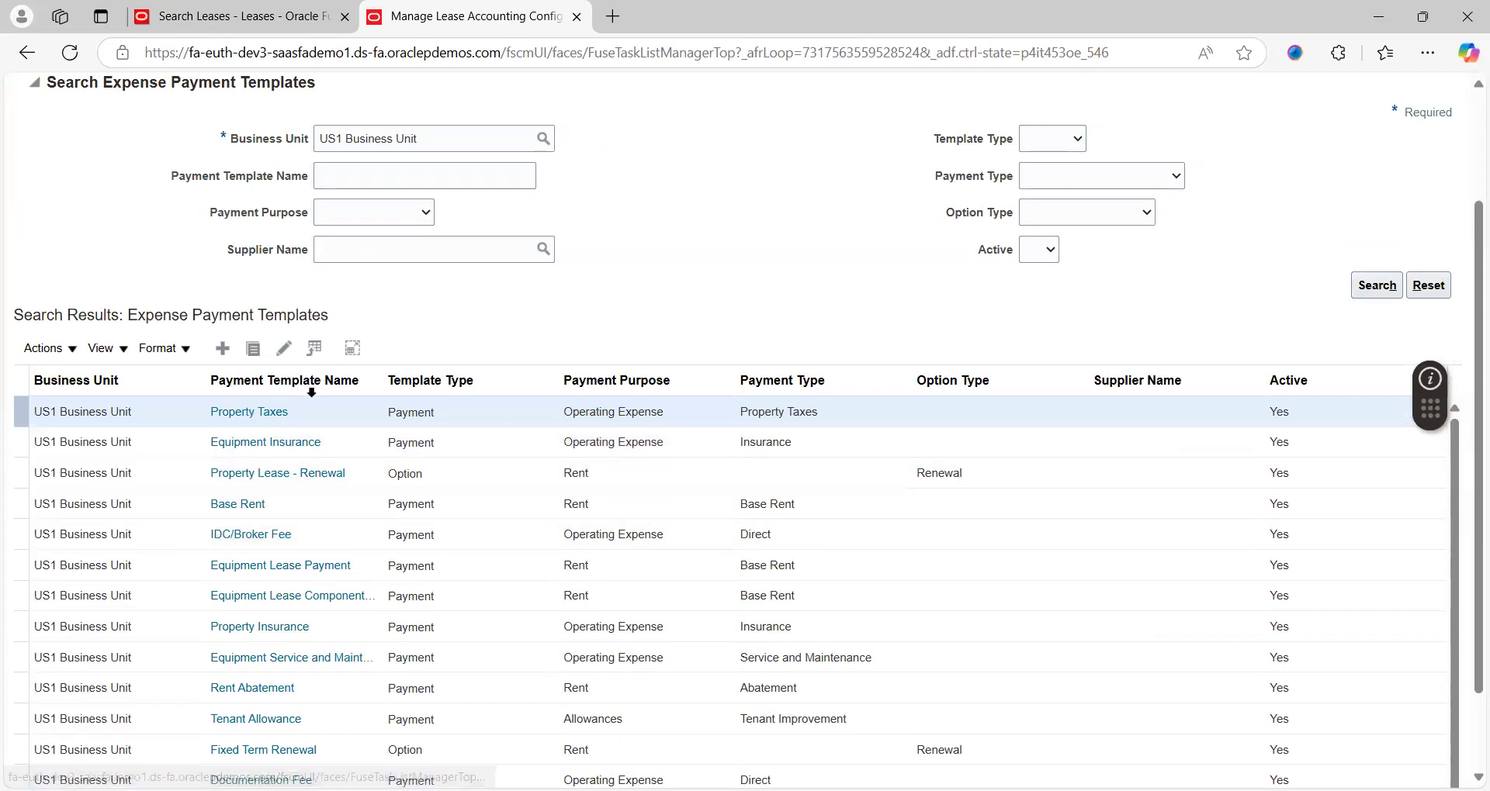
pyautogui.click(251, 502)
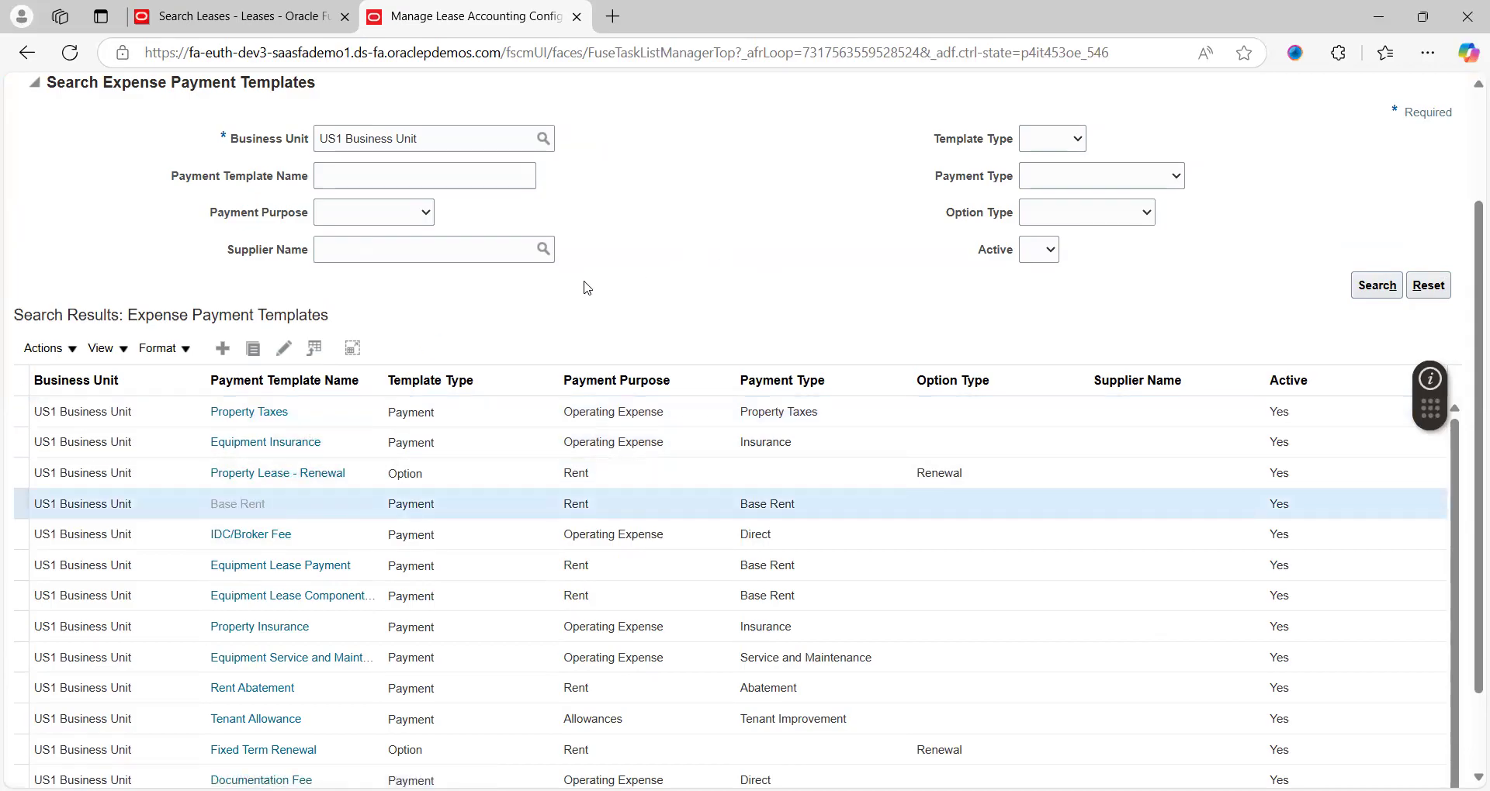
pyautogui.scroll(-1, 597, 323)
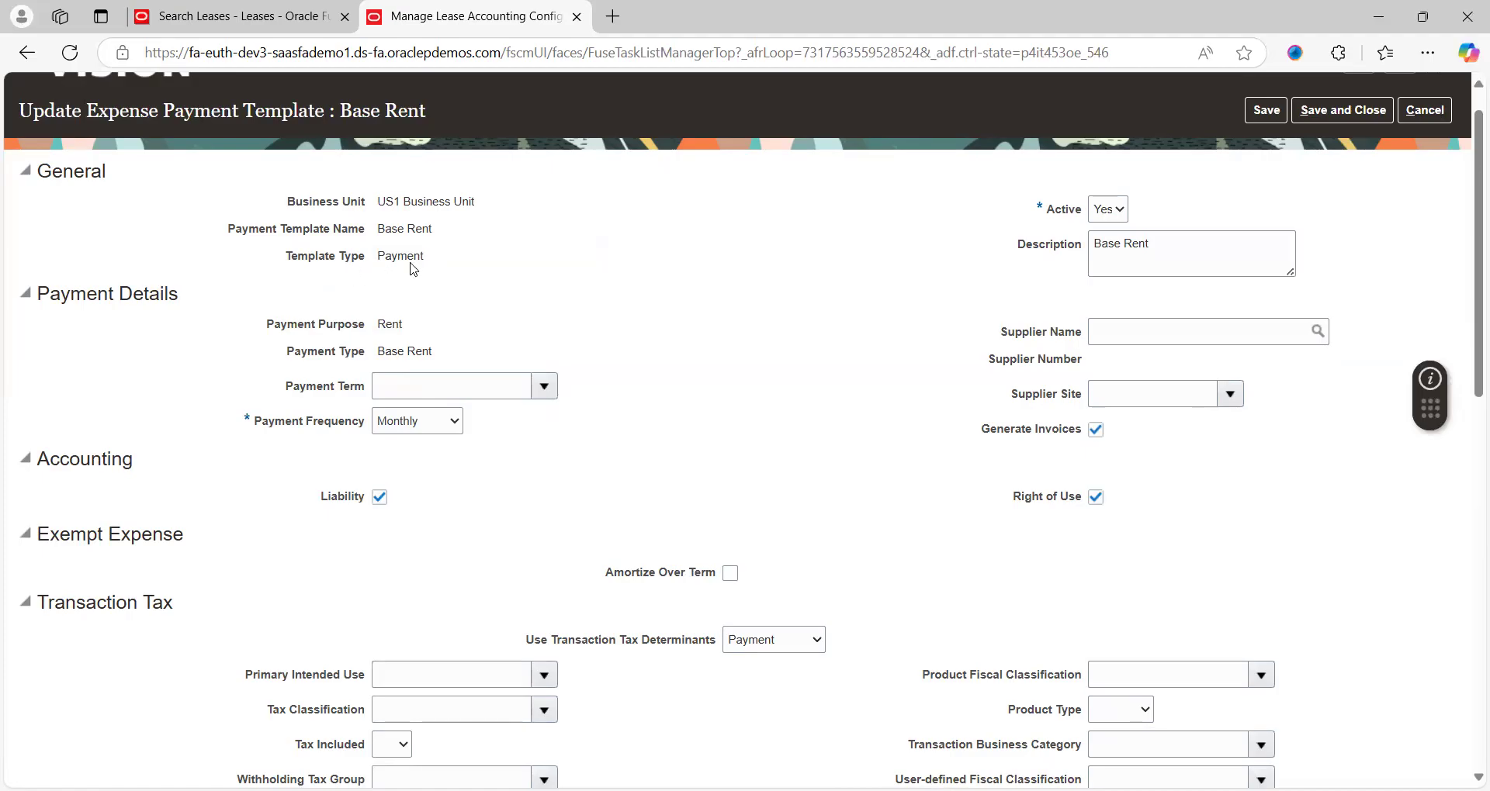
pyautogui.click(1103, 217)
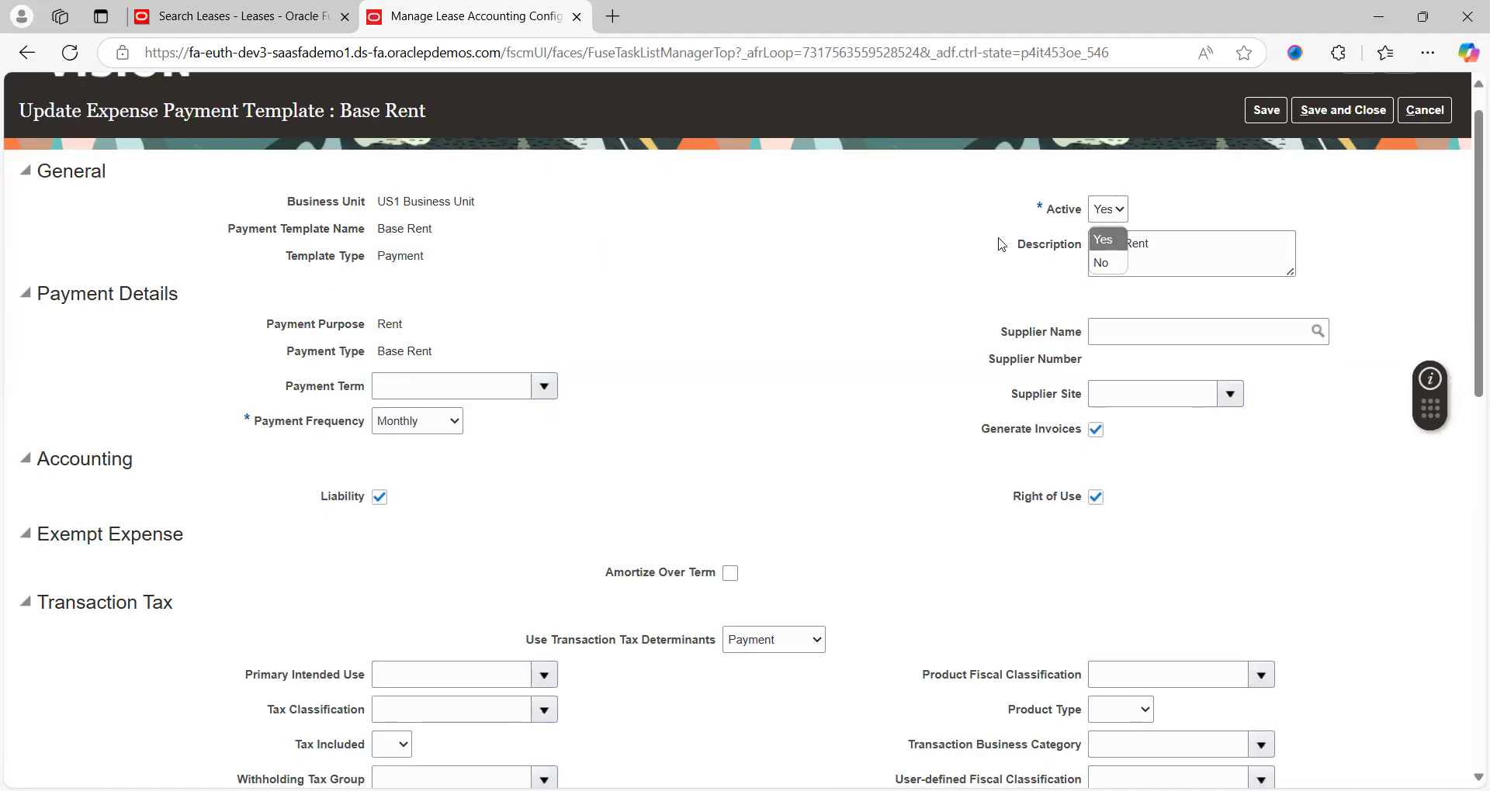
pyautogui.click(1107, 245)
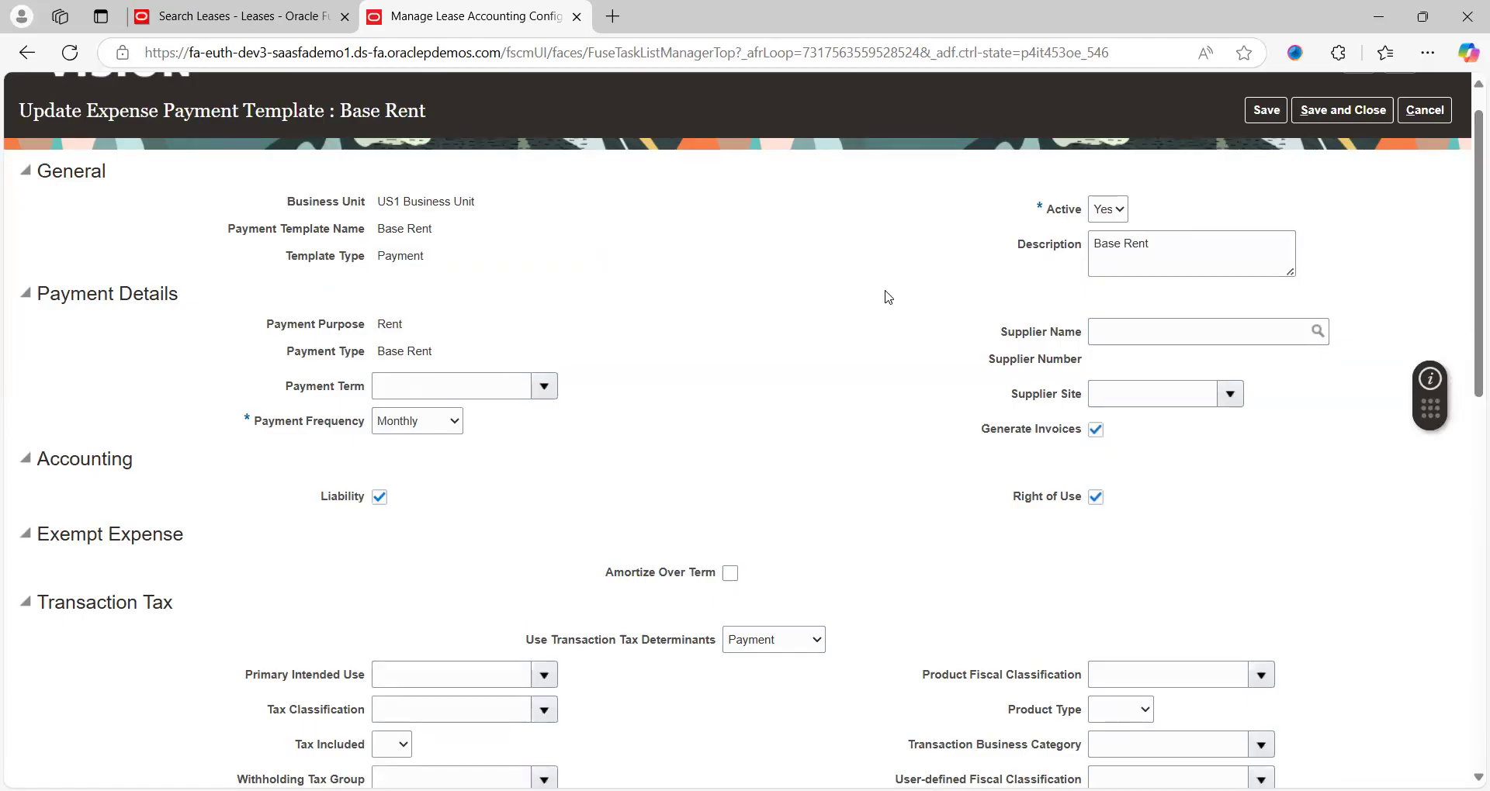
# Examine the Payment Term and Payment Frequency choices in the Base Rent template without changing them
pyautogui.scroll(-1, 889, 297)
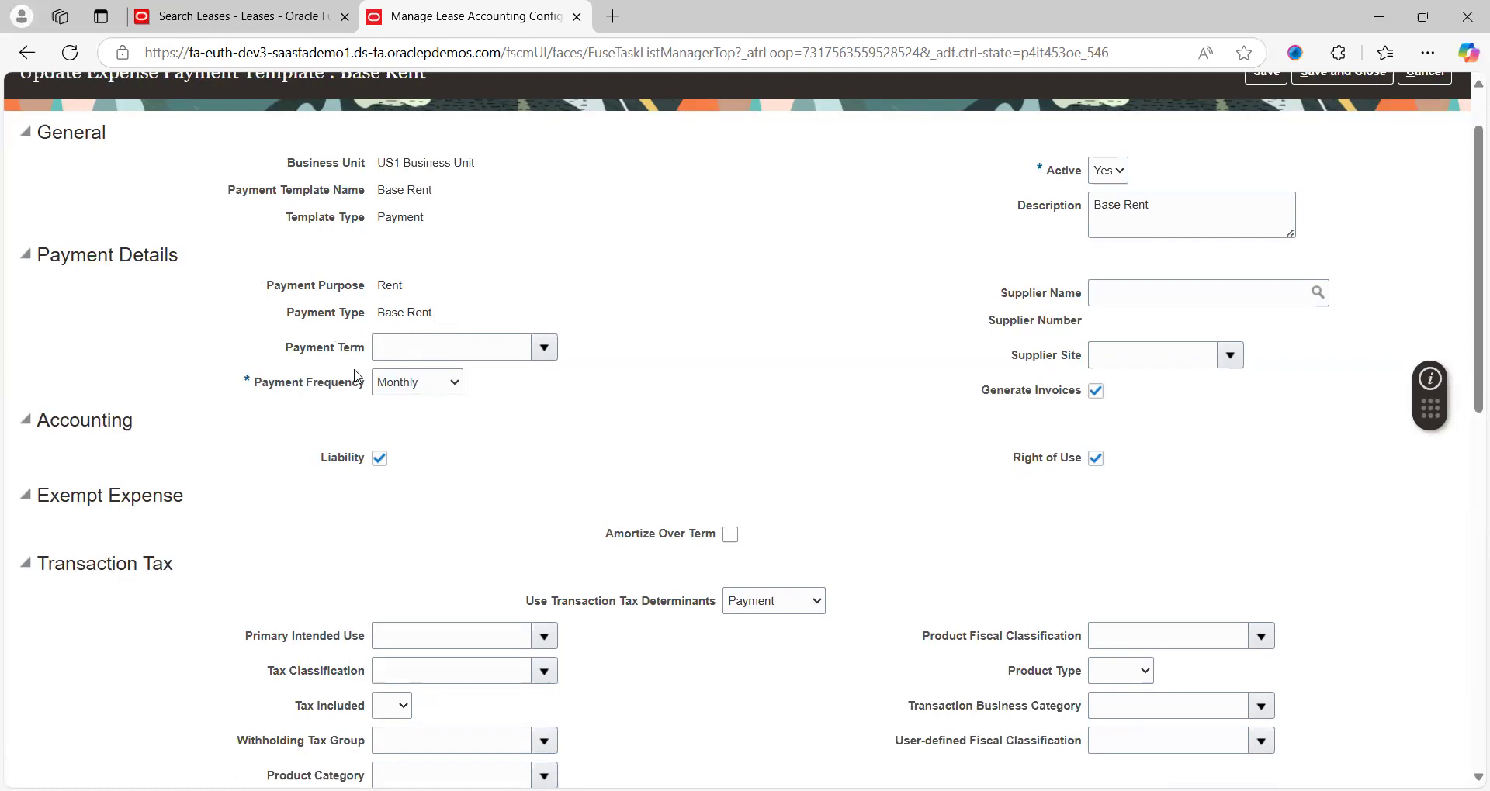
pyautogui.click(544, 347)
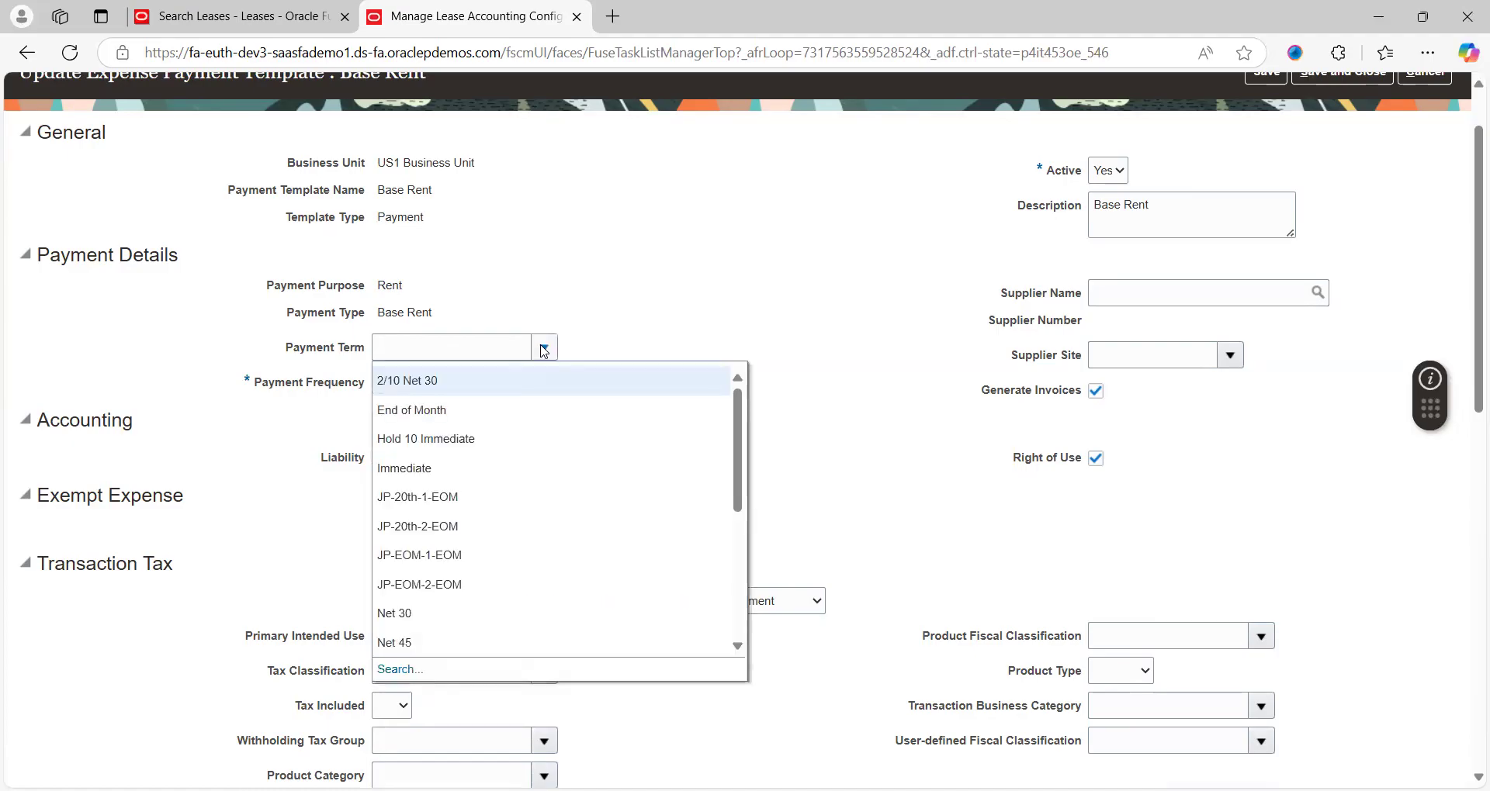
pyautogui.click(693, 277)
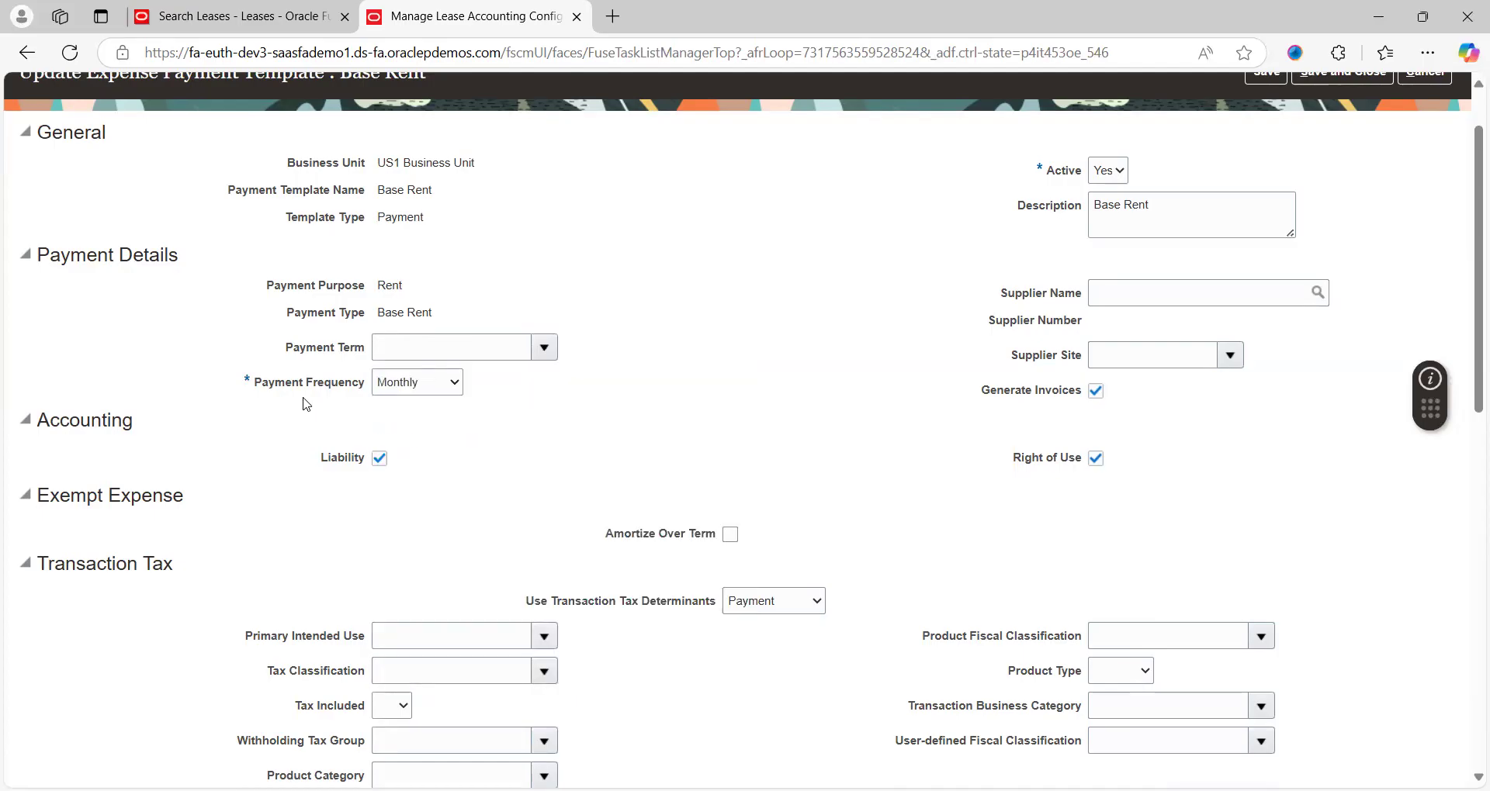
pyautogui.click(416, 380)
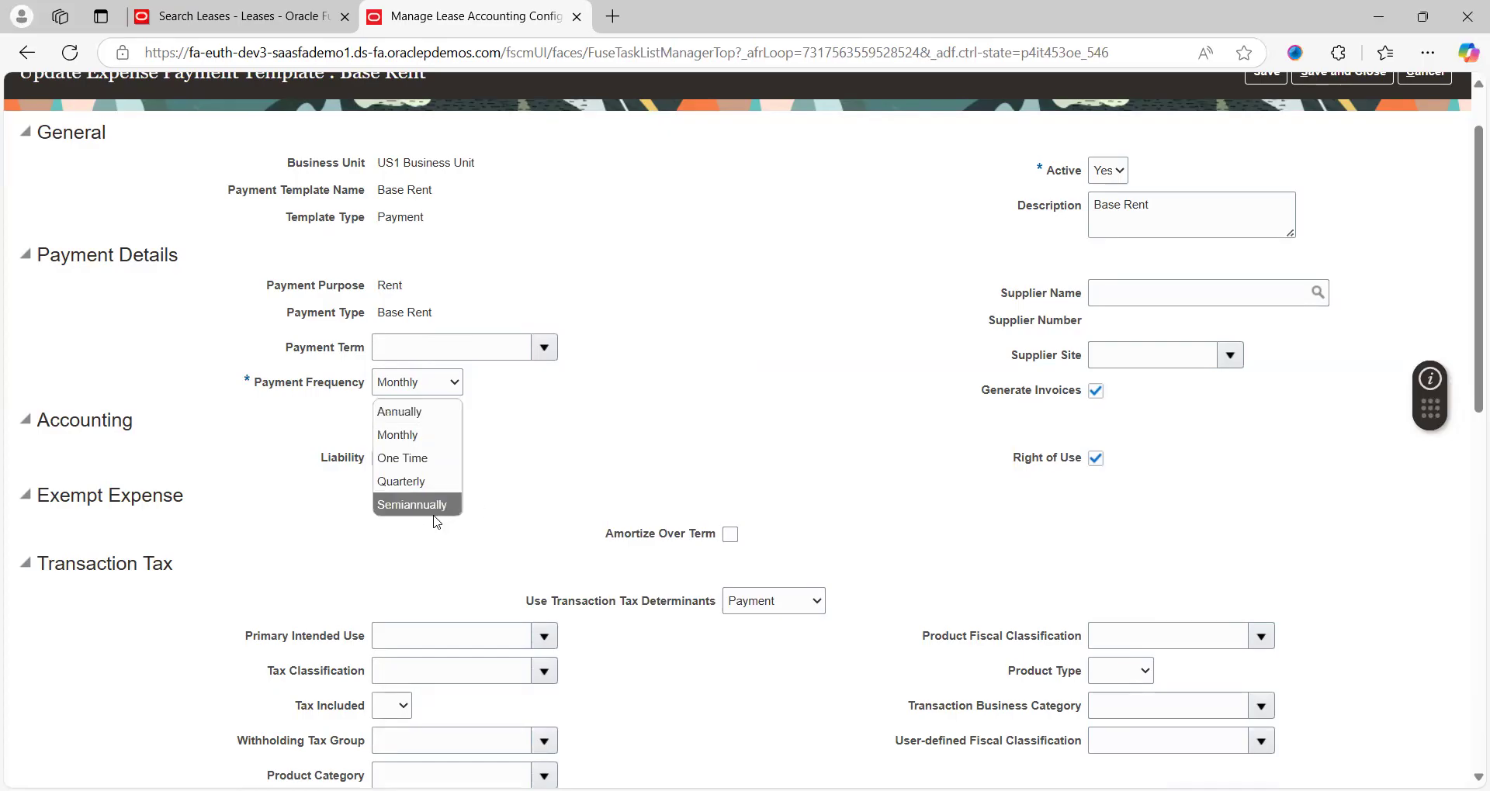
pyautogui.click(419, 391)
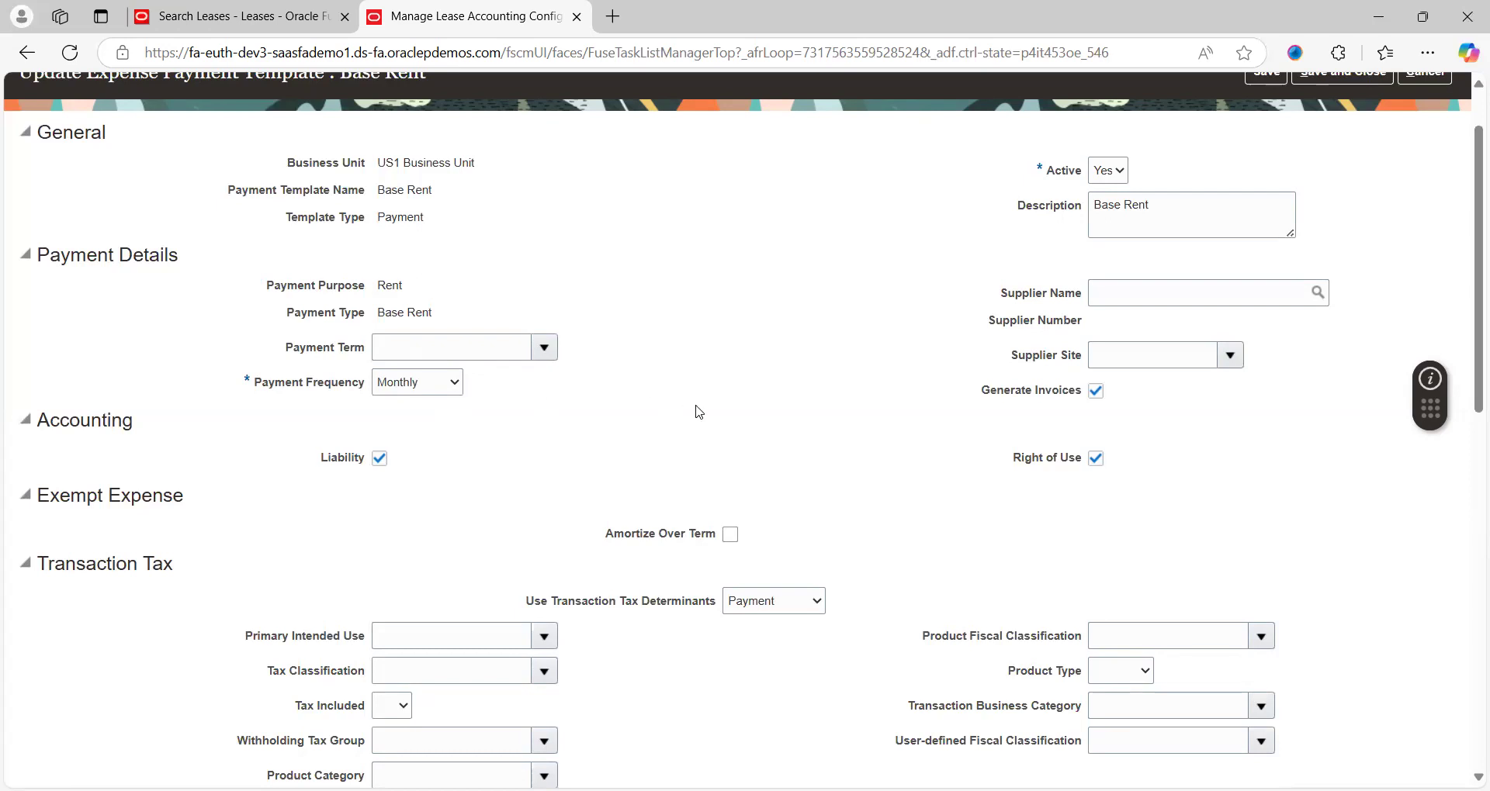
# Review the Base Rent template's supplier, accounting and transaction tax fields and its distribution accounts
pyautogui.scroll(-1, 698, 411)
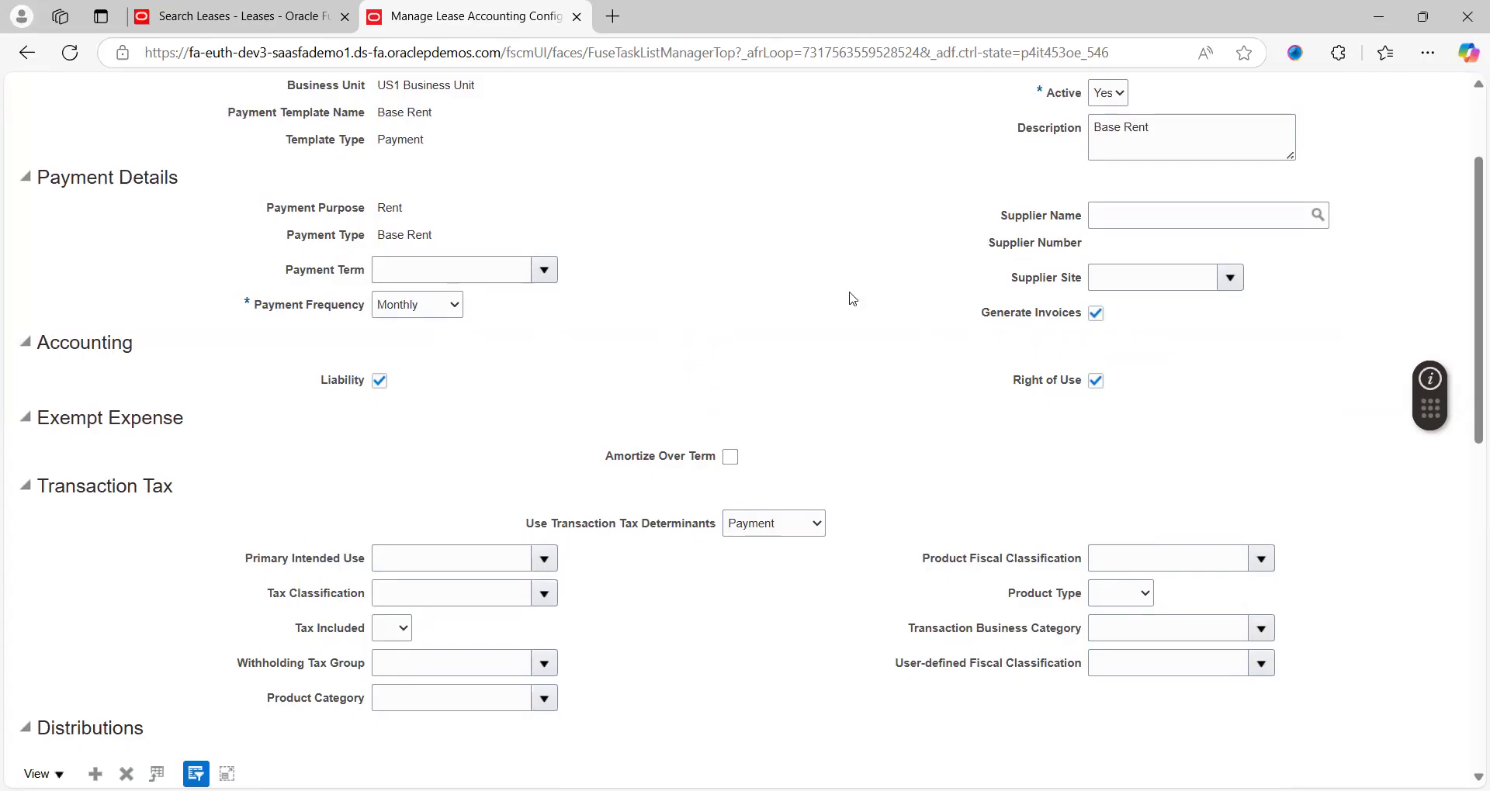
pyautogui.scroll(2, 852, 299)
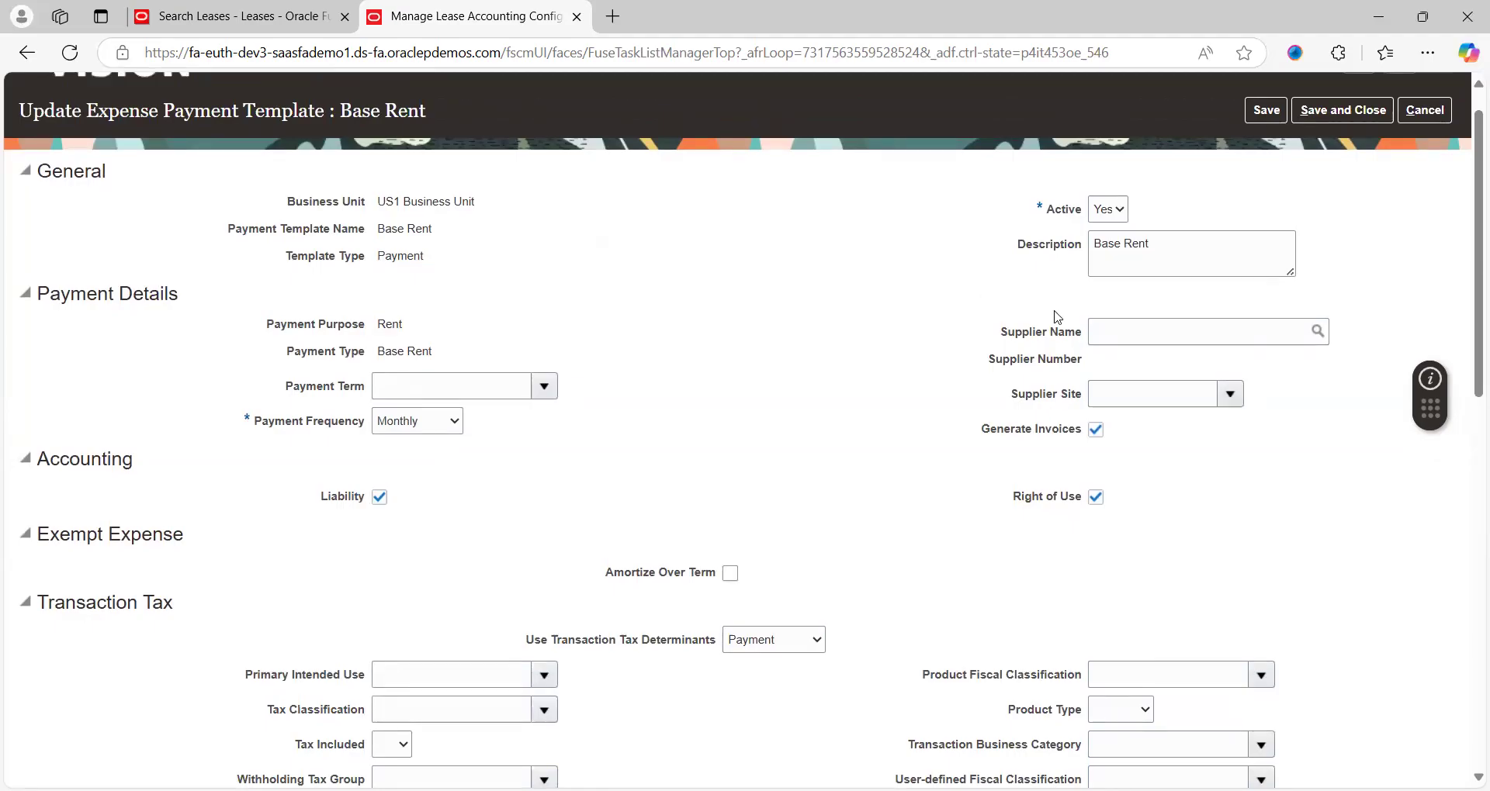
pyautogui.click(1134, 331)
pyautogui.click(746, 352)
pyautogui.scroll(-4, 803, 382)
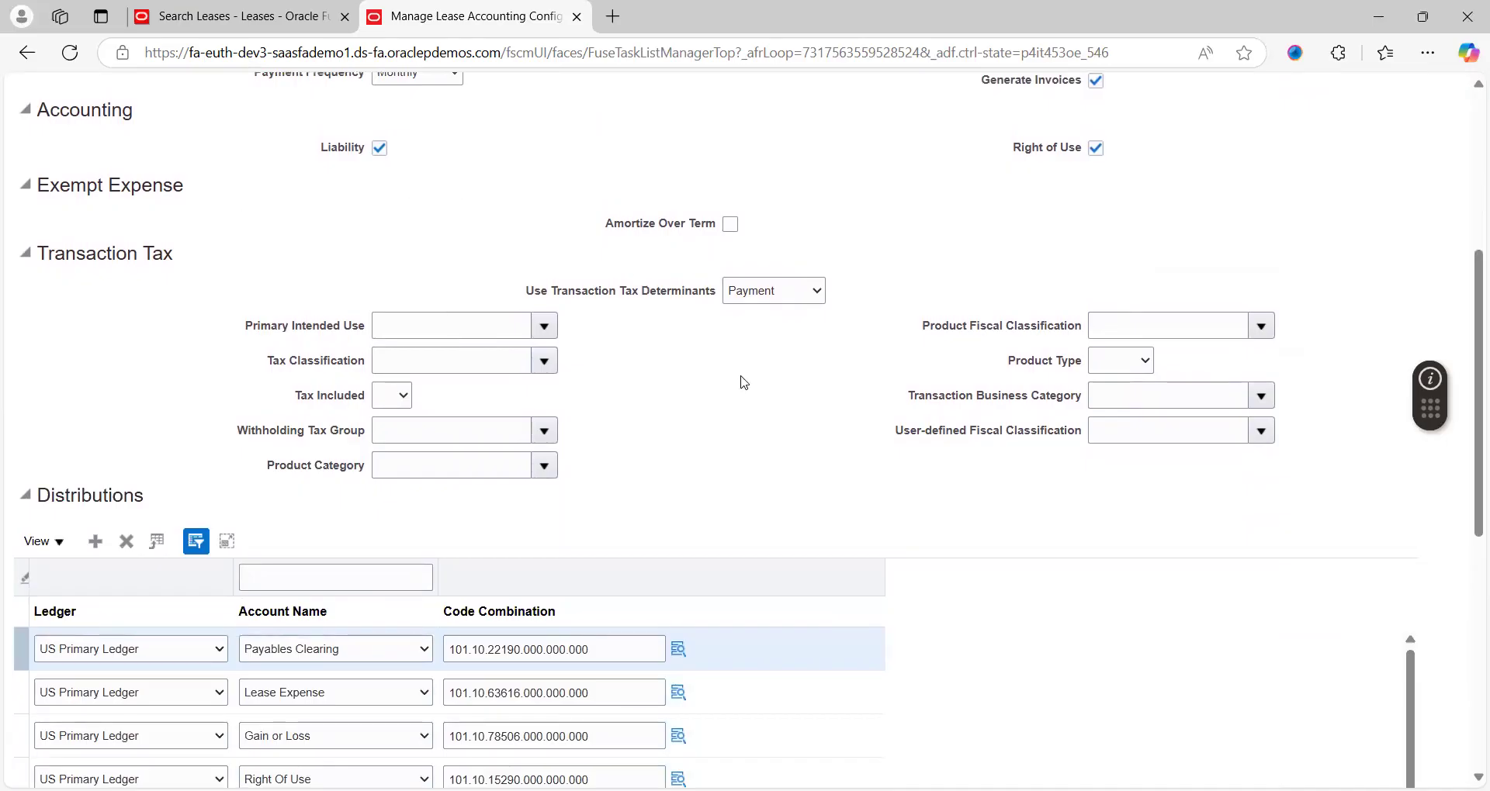
# Examine the Base Rent template's account code combinations for the US Primary and US IFRS Secondary ledgers, and close the template
pyautogui.scroll(-3, 744, 382)
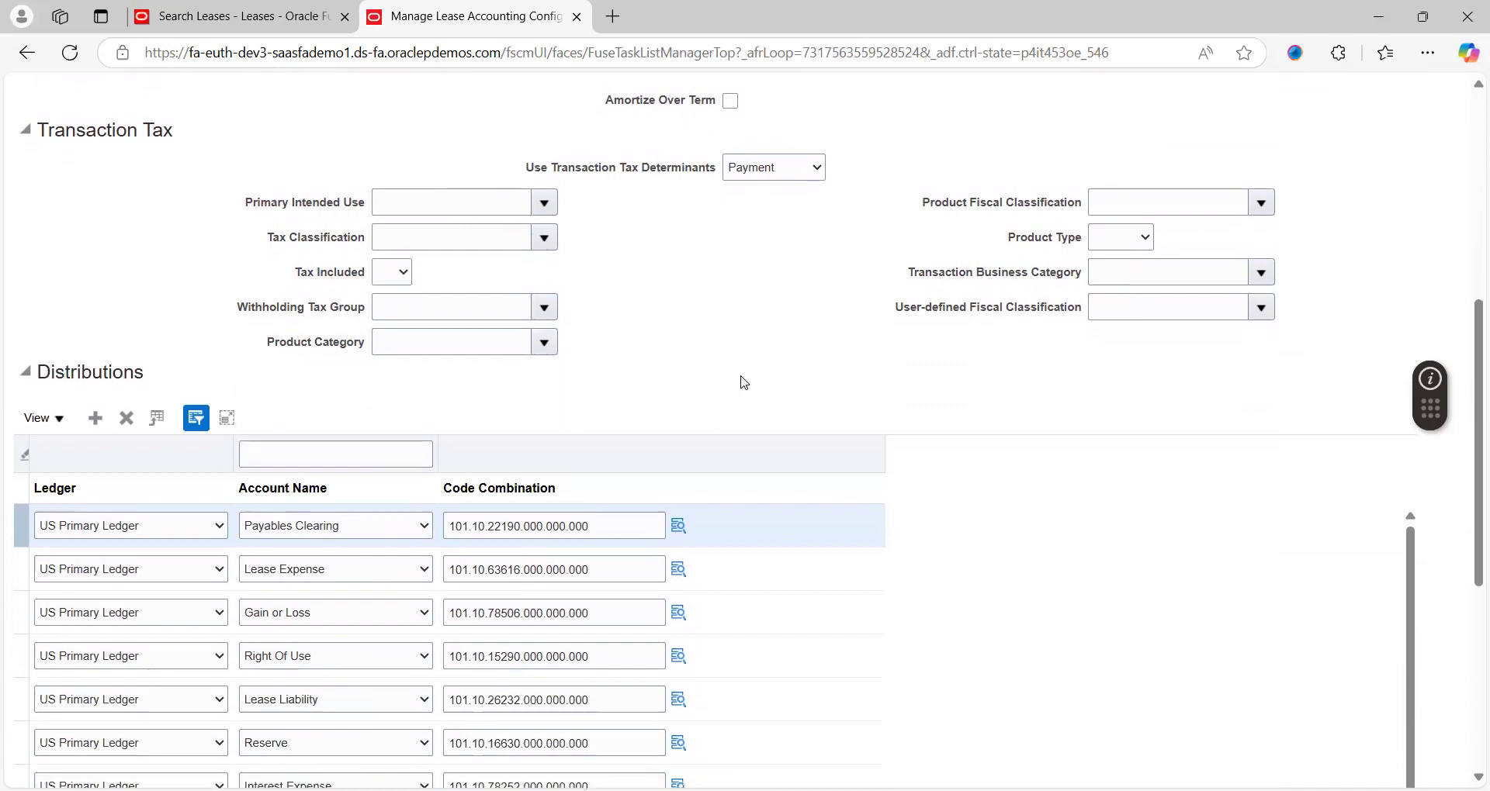
pyautogui.scroll(-2, 741, 377)
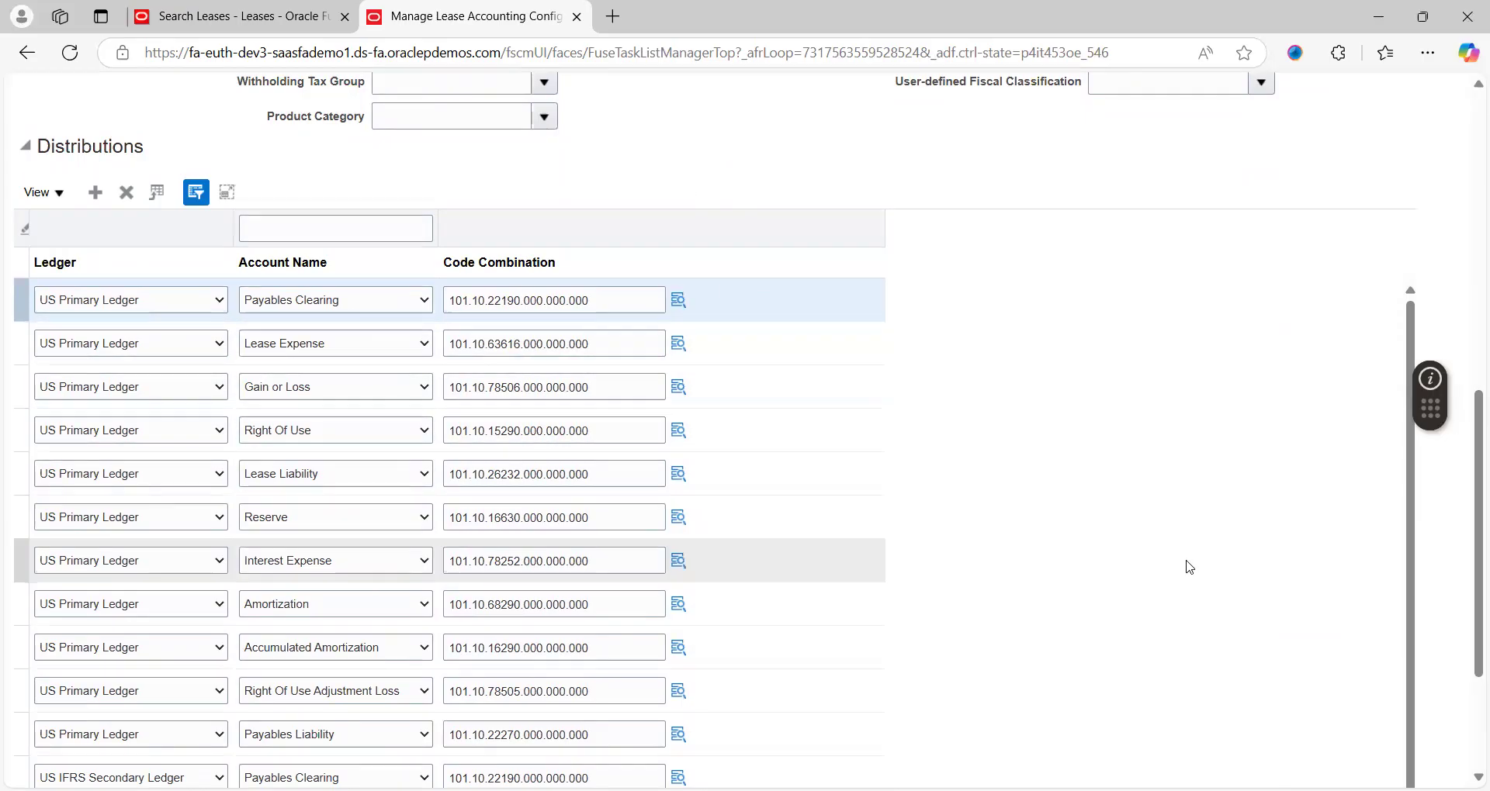
pyautogui.scroll(-2, 618, 522)
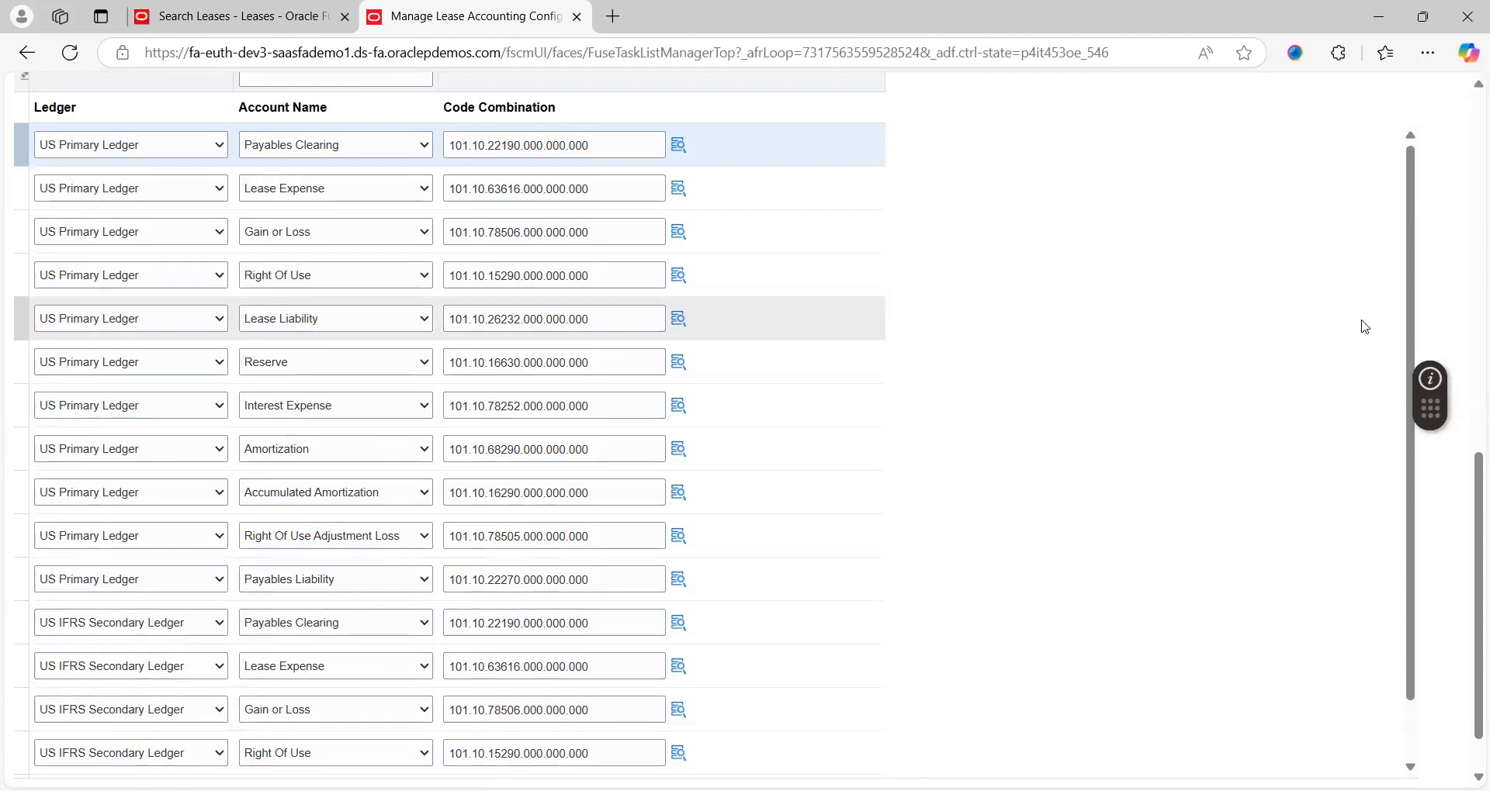
pyautogui.scroll(8, 1466, 372)
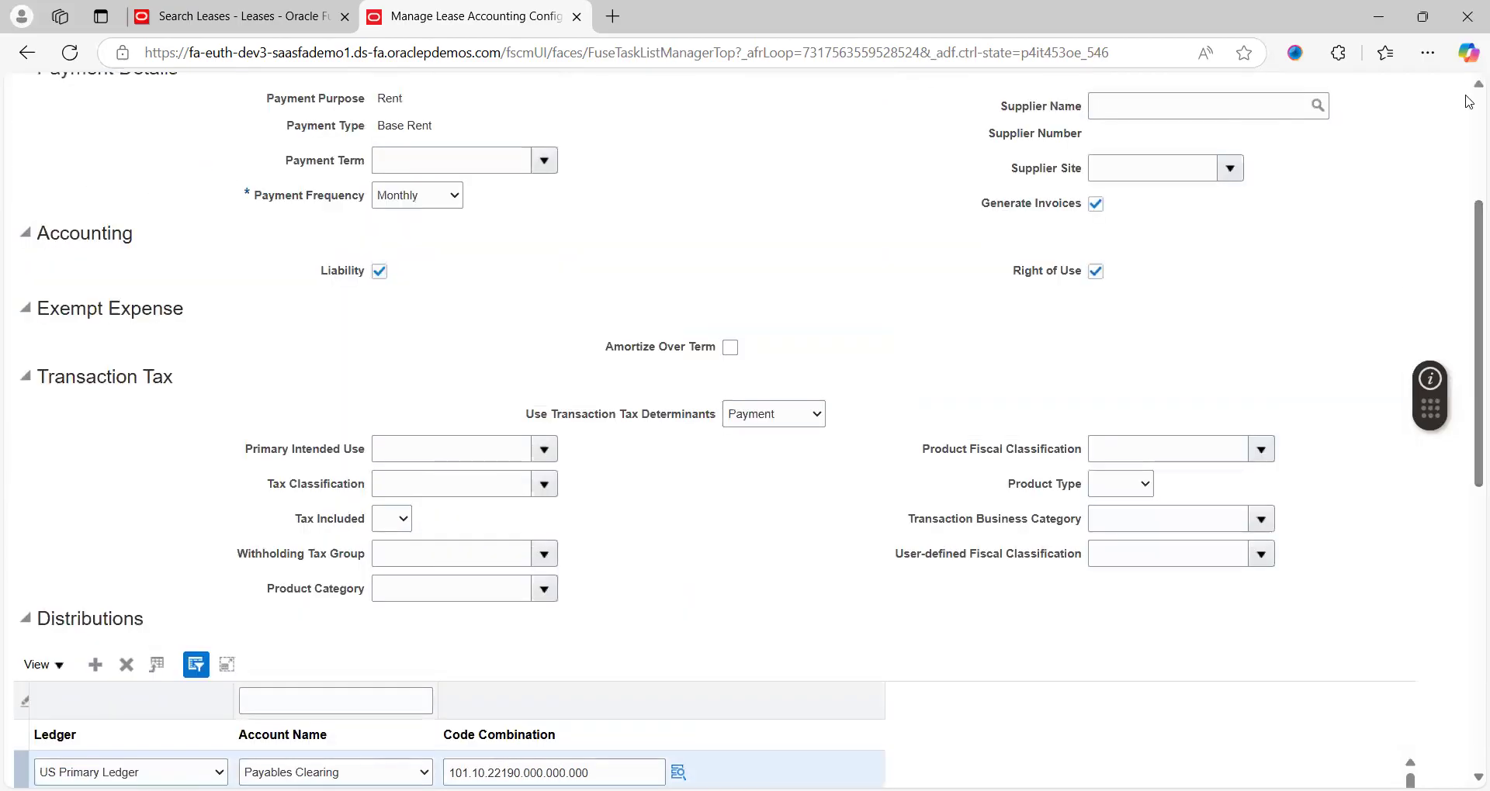
pyautogui.scroll(2, 1469, 130)
pyautogui.click(1366, 142)
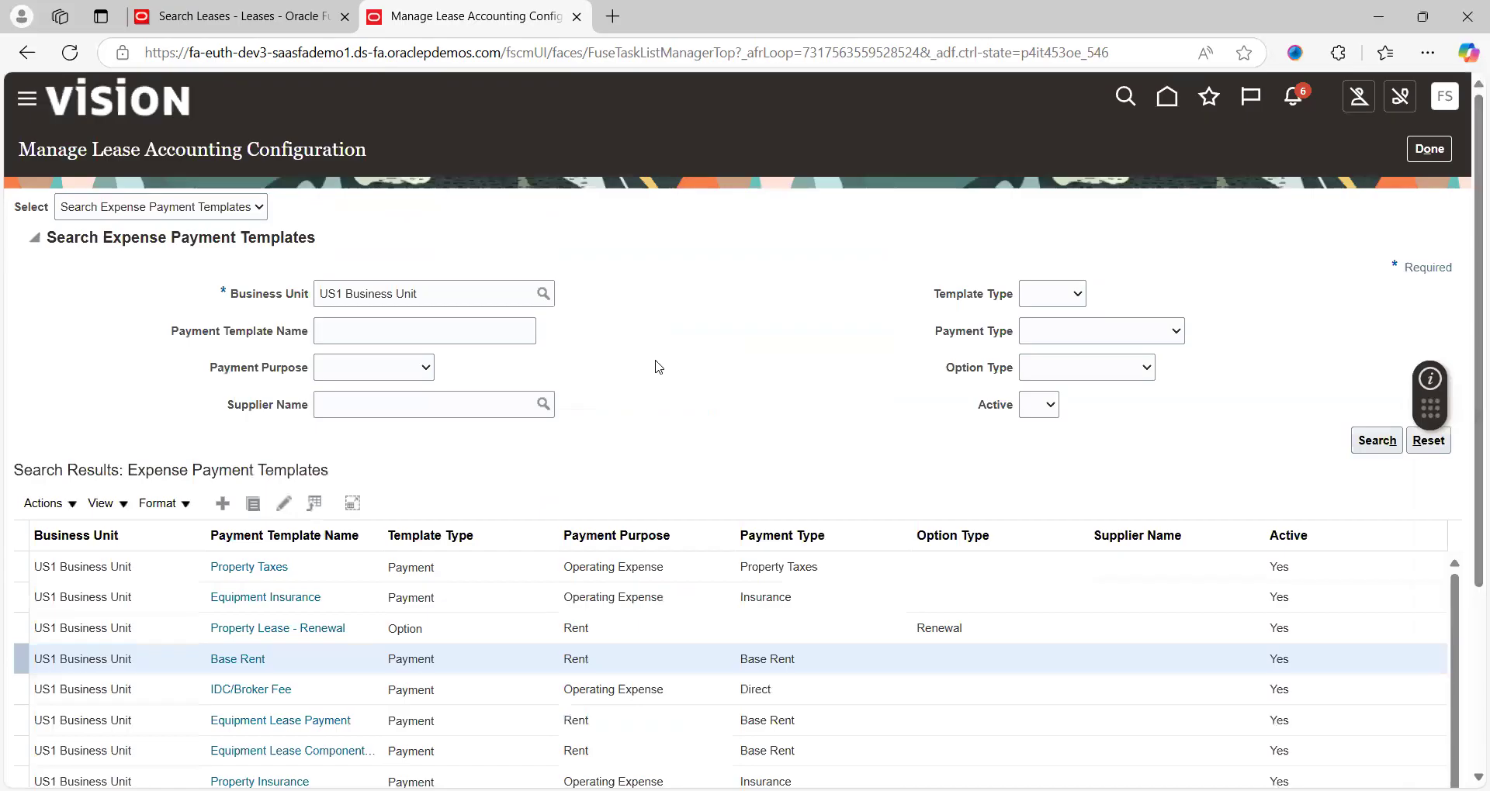
pyautogui.scroll(-1, 659, 368)
pyautogui.scroll(1, 659, 368)
pyautogui.scroll(-2, 659, 367)
pyautogui.scroll(1, 659, 368)
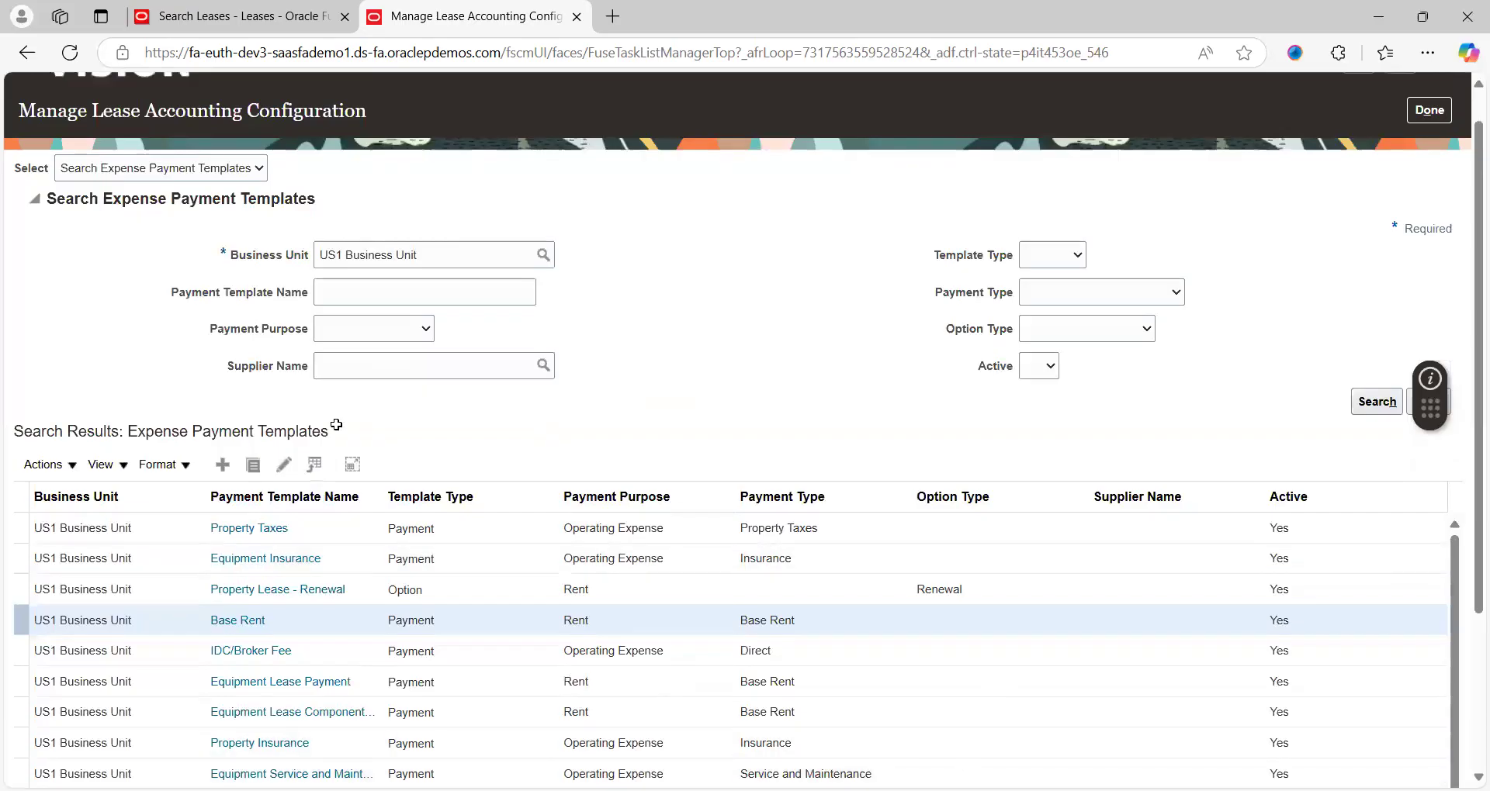
# Switch to the Excel outline of lease setups and go from the prerequisites to the Transactions / Lease Create topic
pyautogui.hotkey('alt', 'Tab')
pyautogui.click(316, 339)
pyautogui.press('Up')
pyautogui.press('Up')
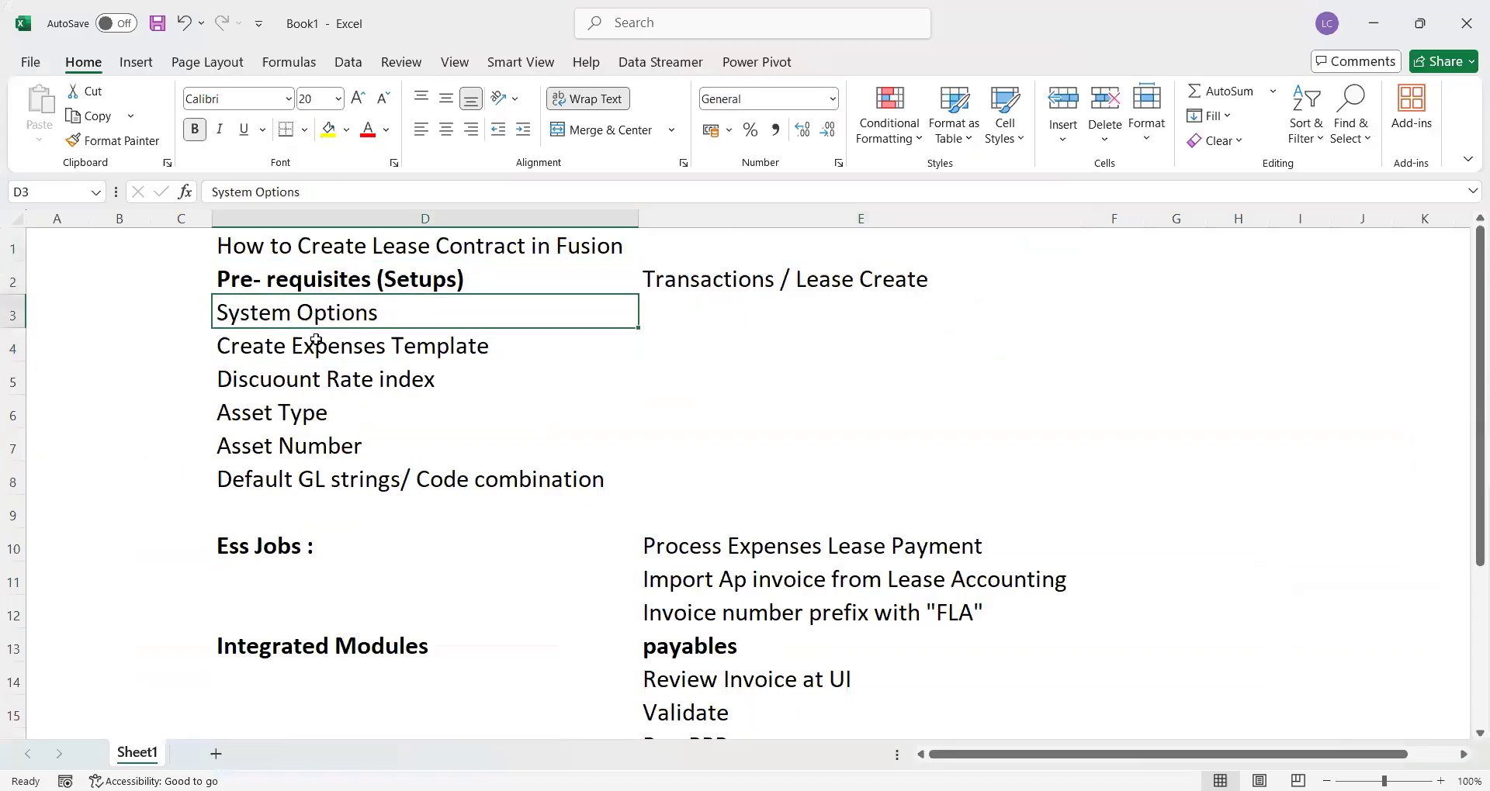
pyautogui.press('Right')
pyautogui.press('Right')
pyautogui.press('Left')
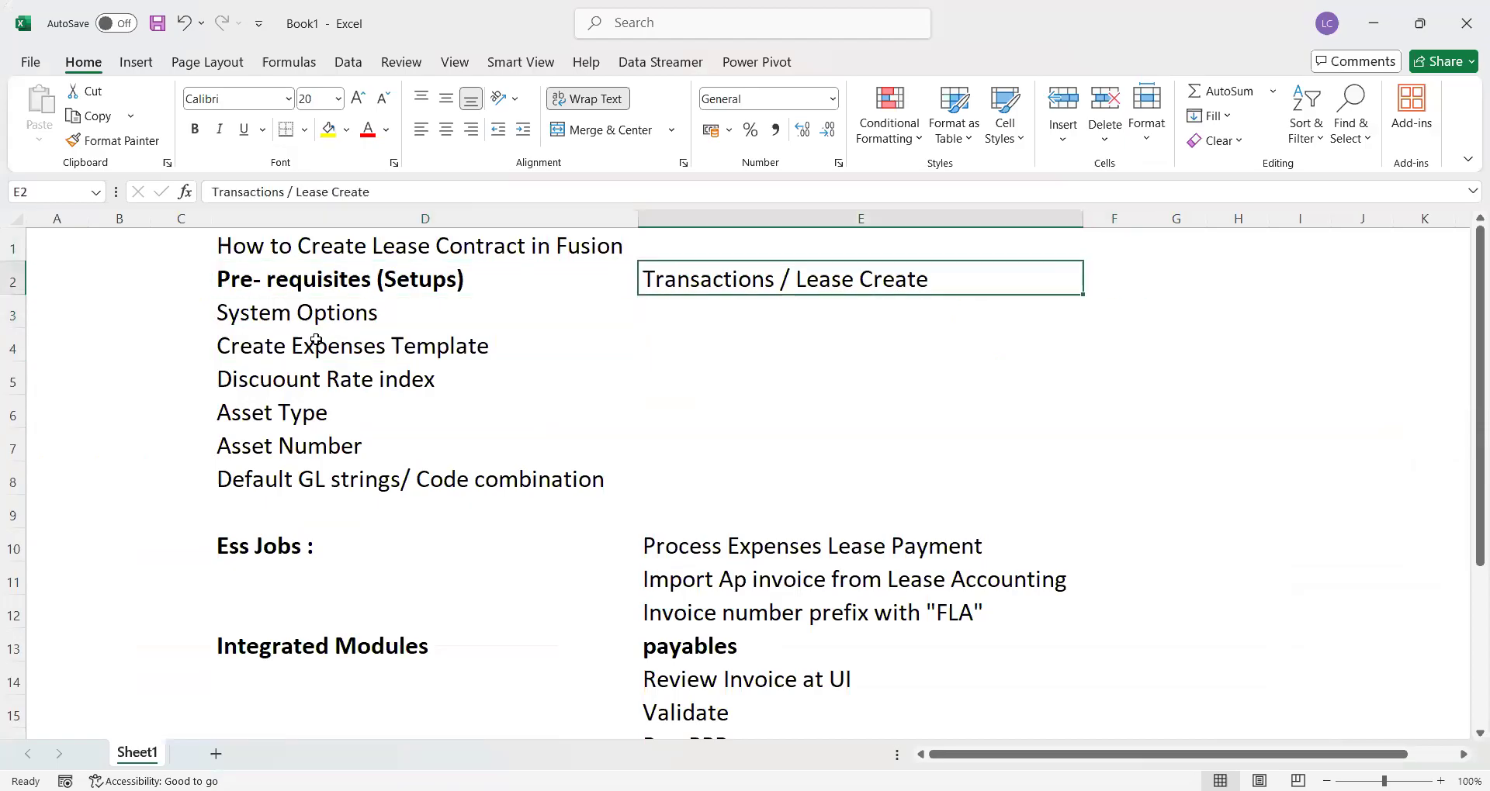
# Switch back to Oracle Fusion, leave the lease accounting configuration and open the Leases search page from the home page's Lease Accounting apps
pyautogui.hotkey('alt', 'Tab')
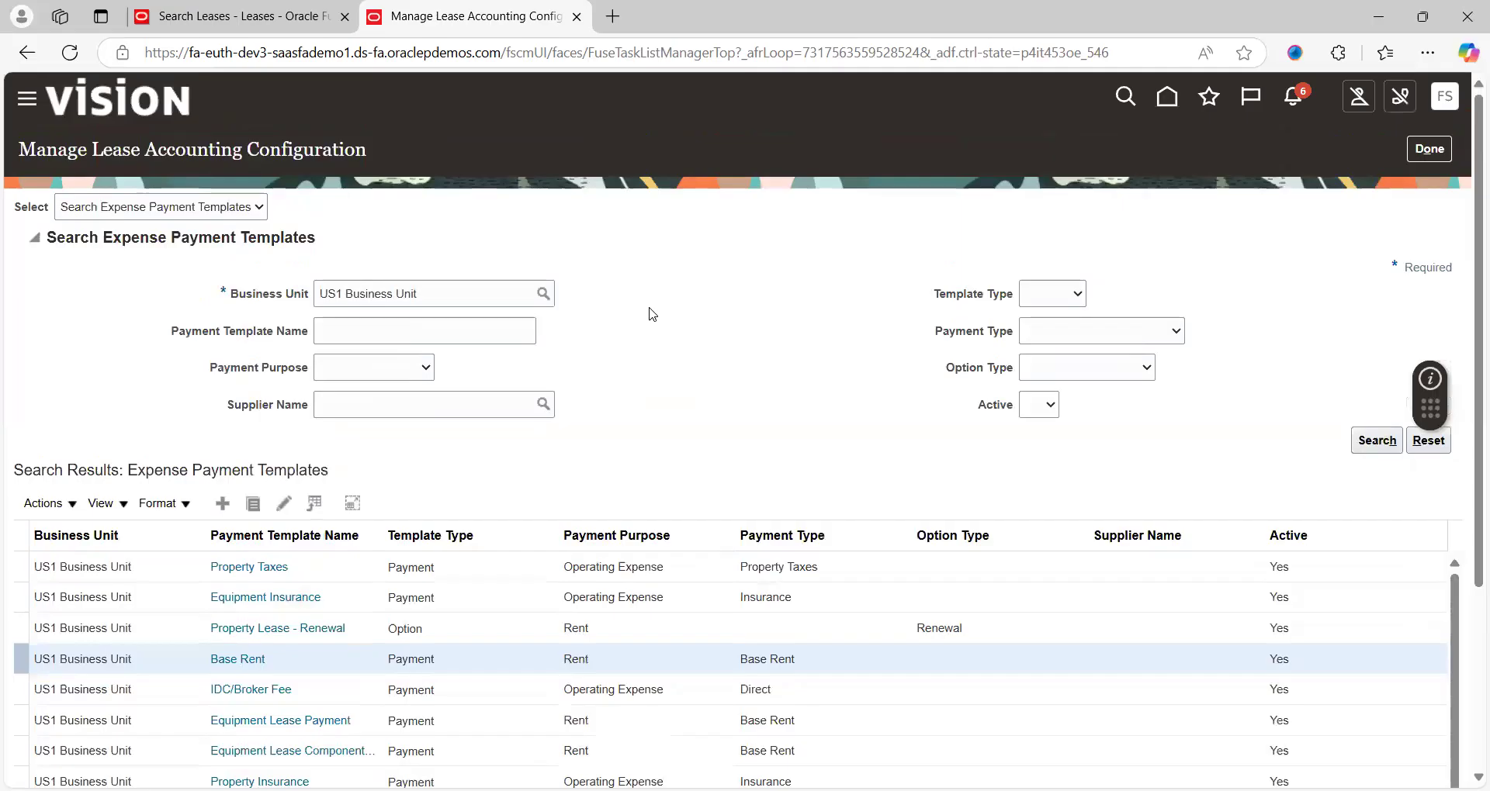
pyautogui.click(1424, 150)
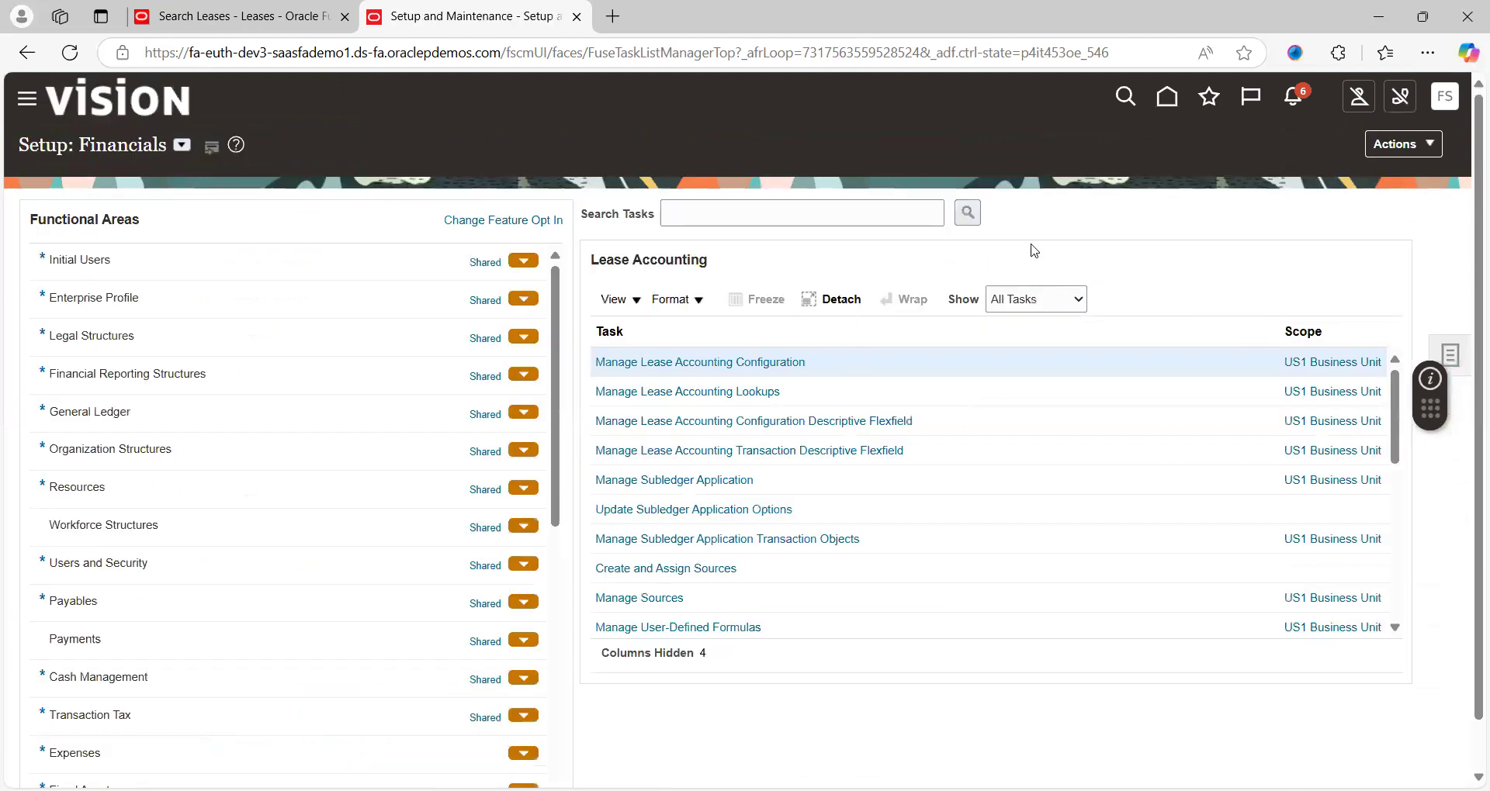
pyautogui.click(1174, 104)
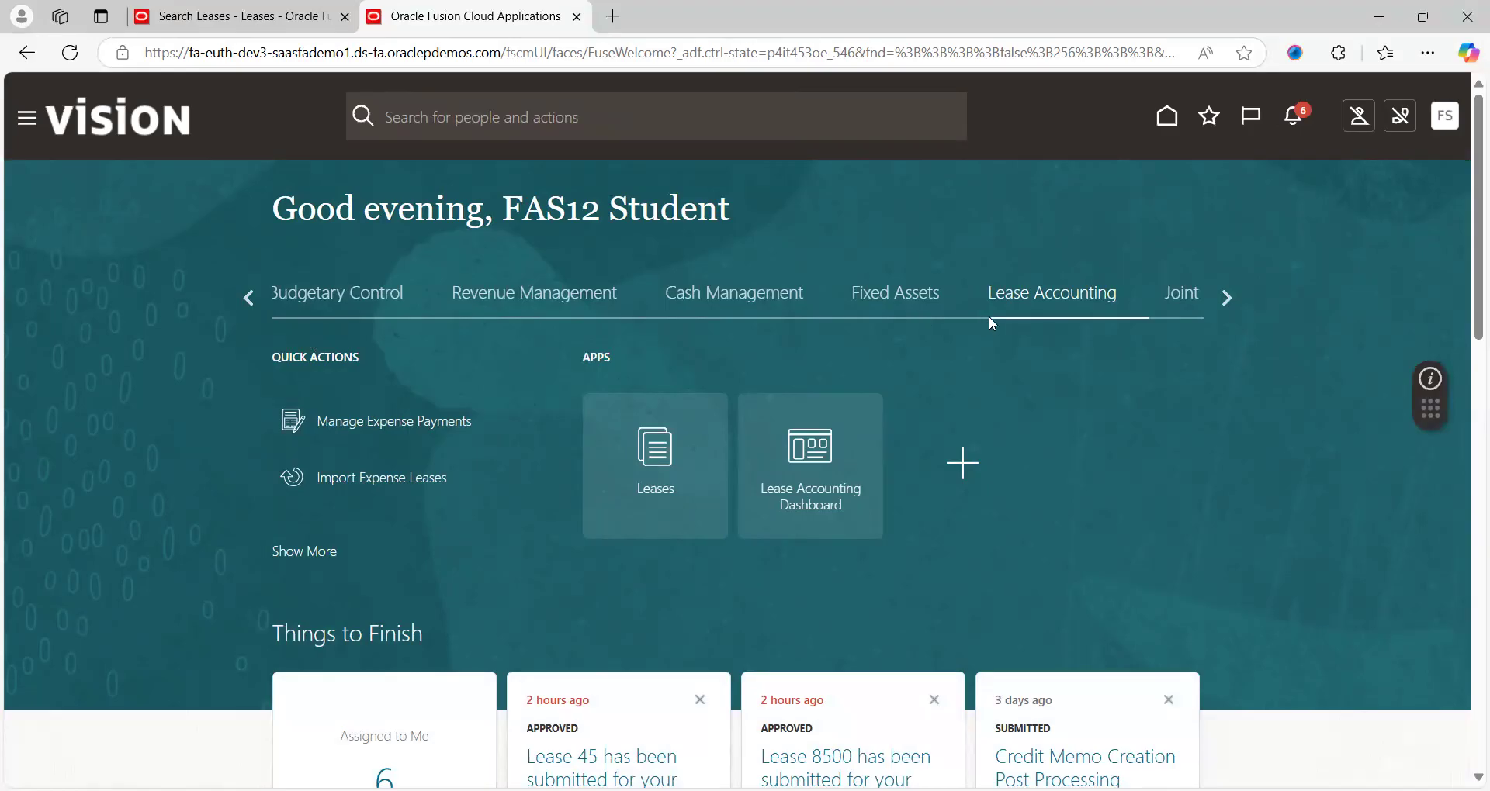
pyautogui.click(661, 464)
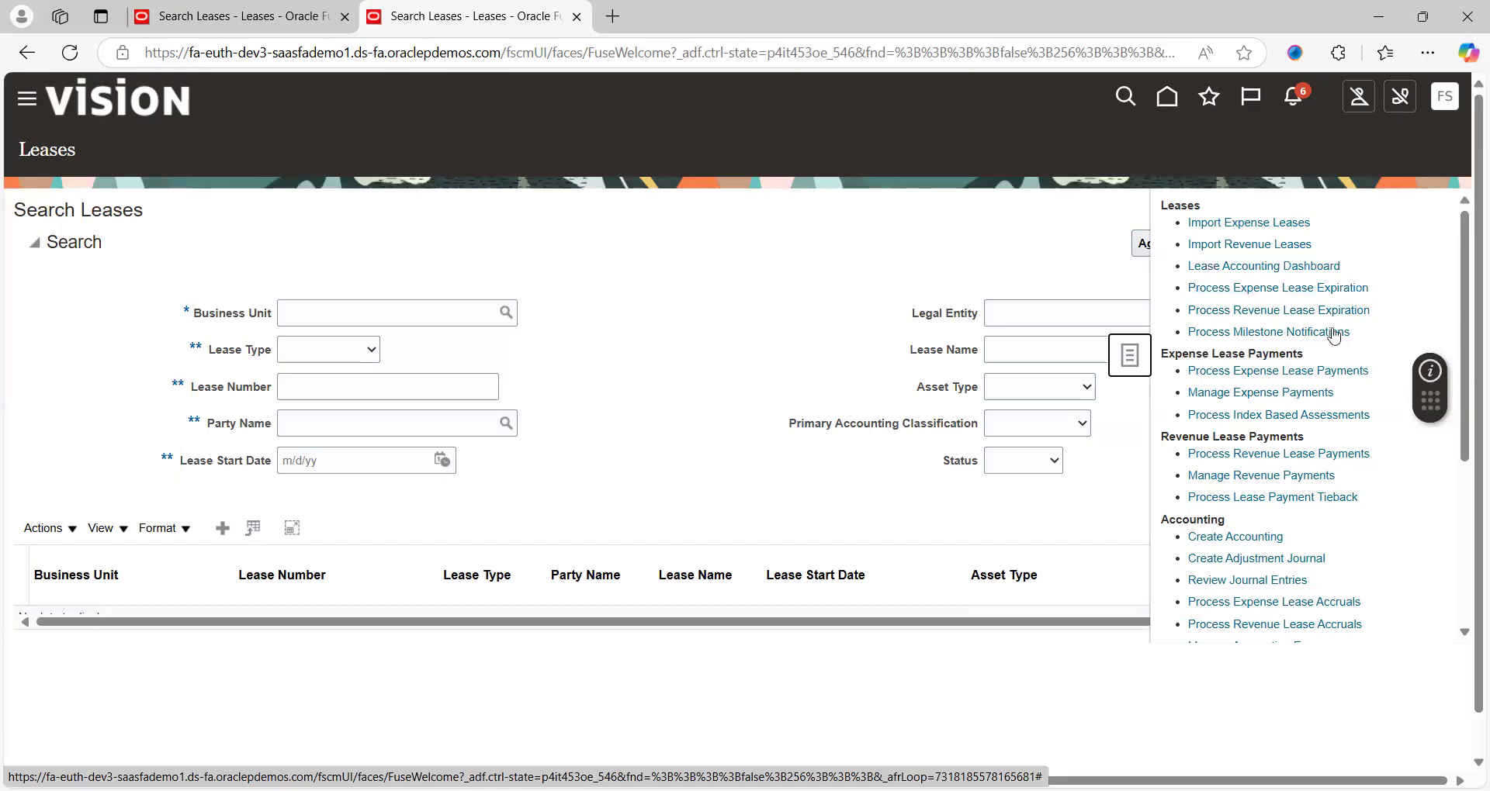
pyautogui.click(866, 320)
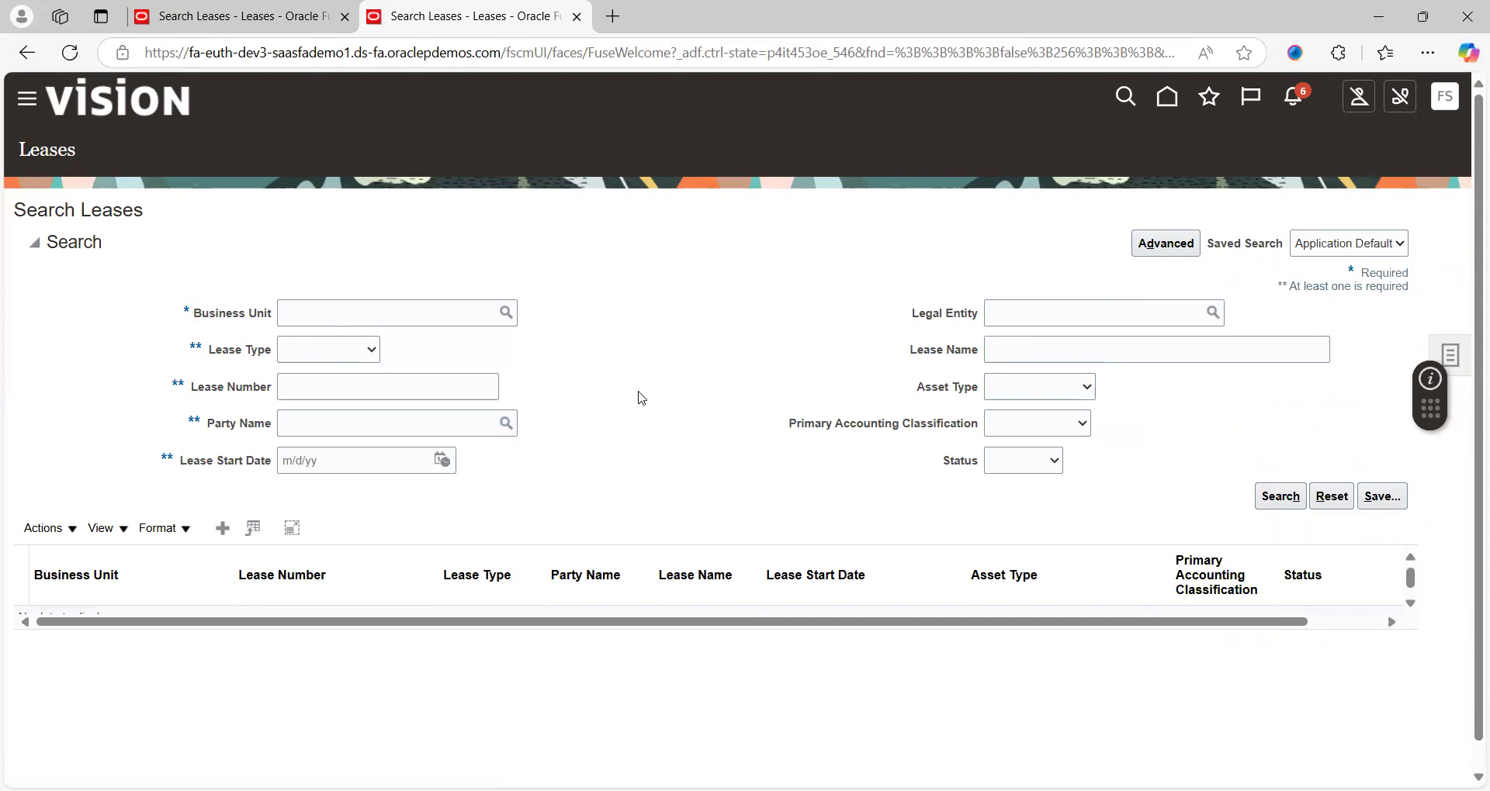
# Start a new lease for US1 Business Unit and check the lease type choices, keeping Expense Lease
pyautogui.scroll(-1, 641, 398)
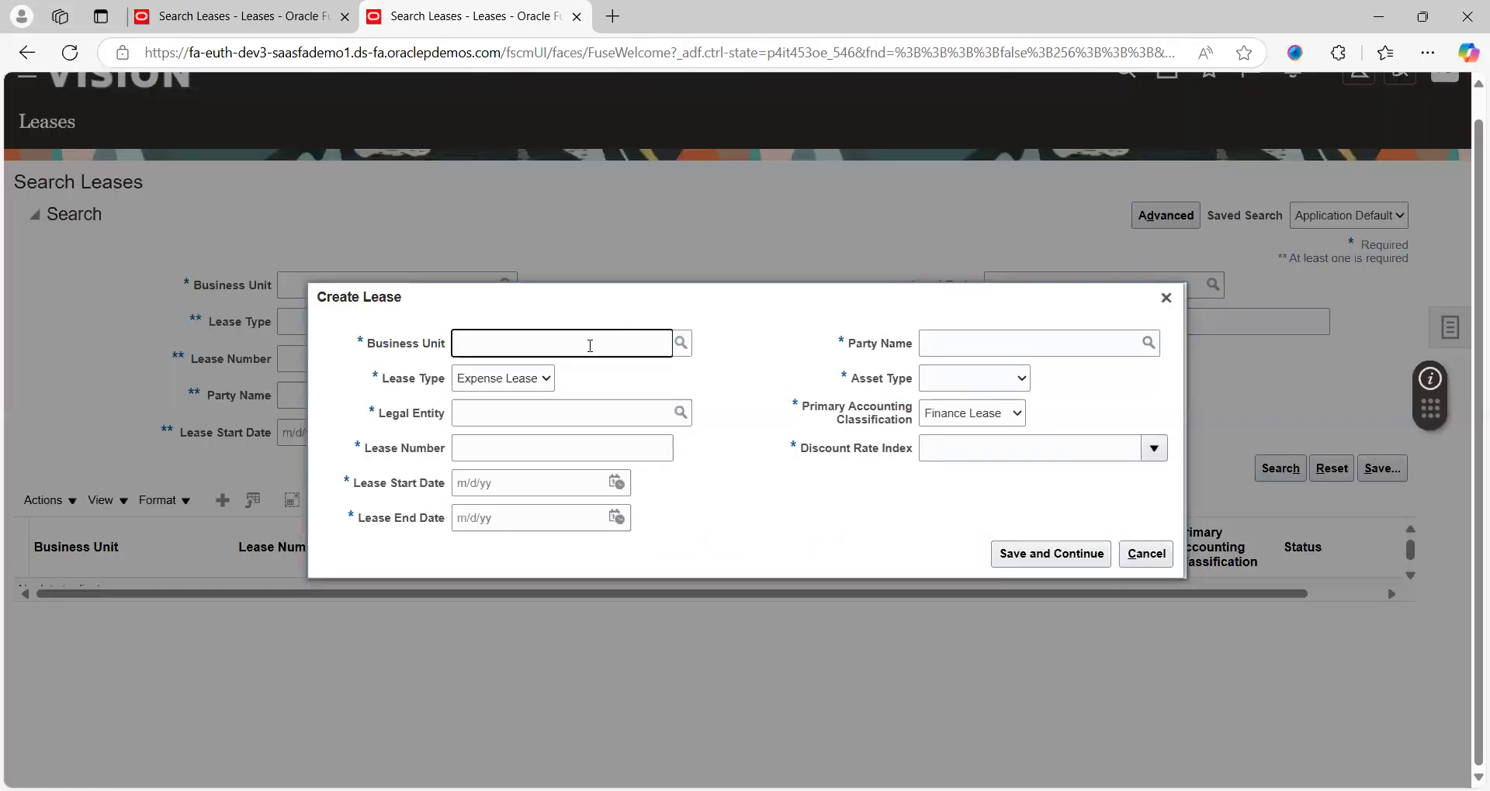
pyautogui.write('Us1')
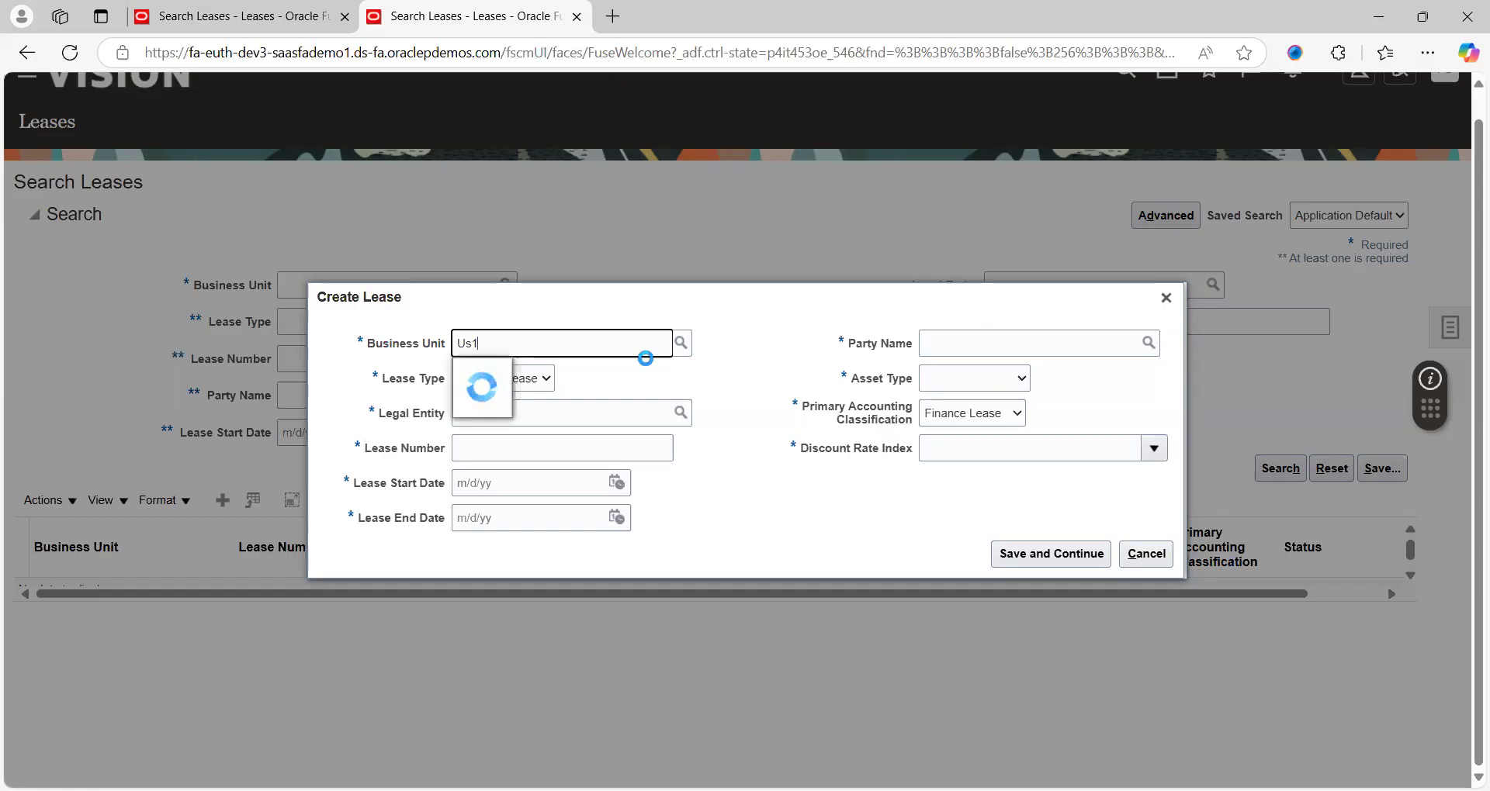
pyautogui.click(523, 374)
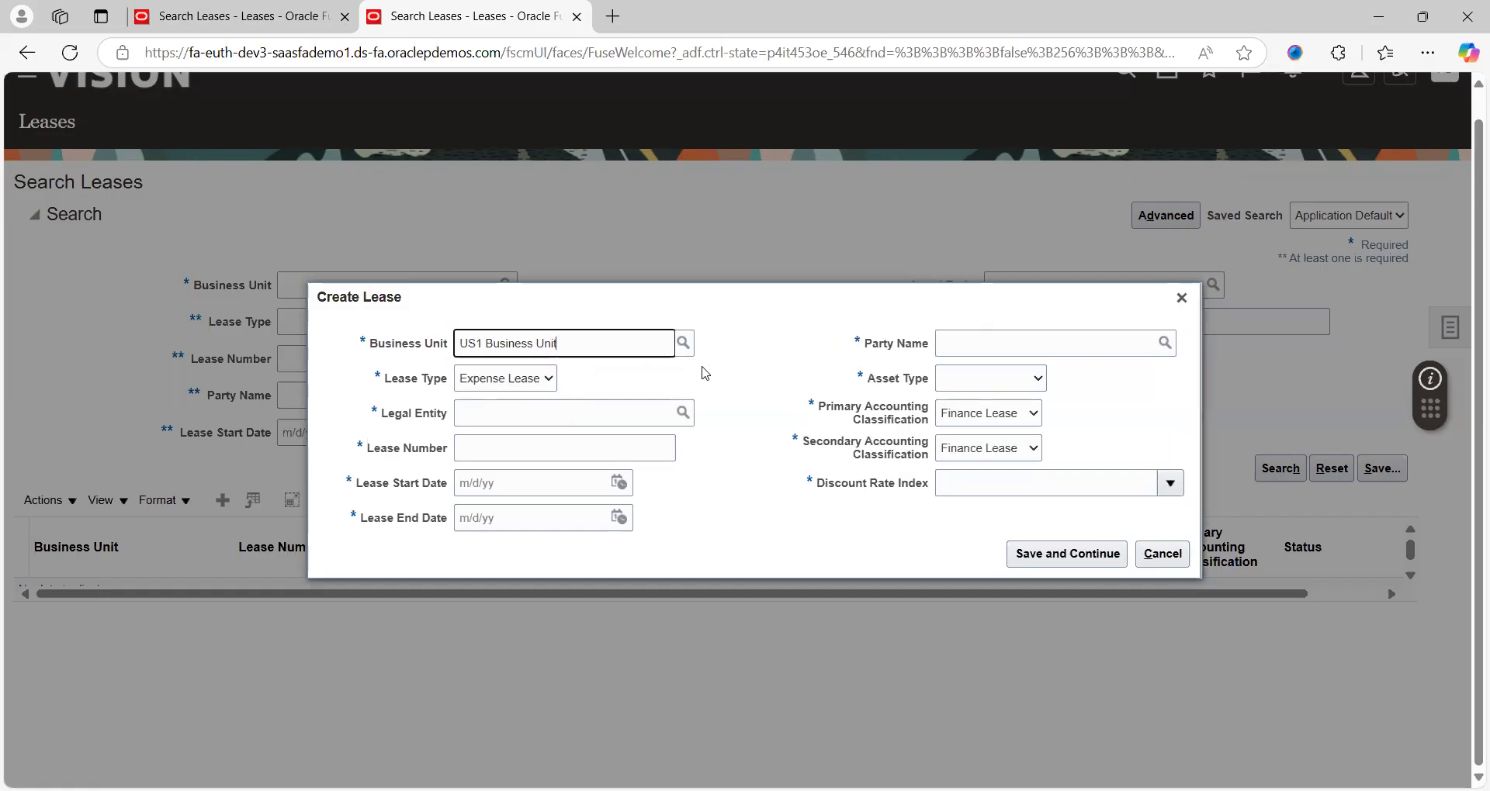
pyautogui.click(536, 380)
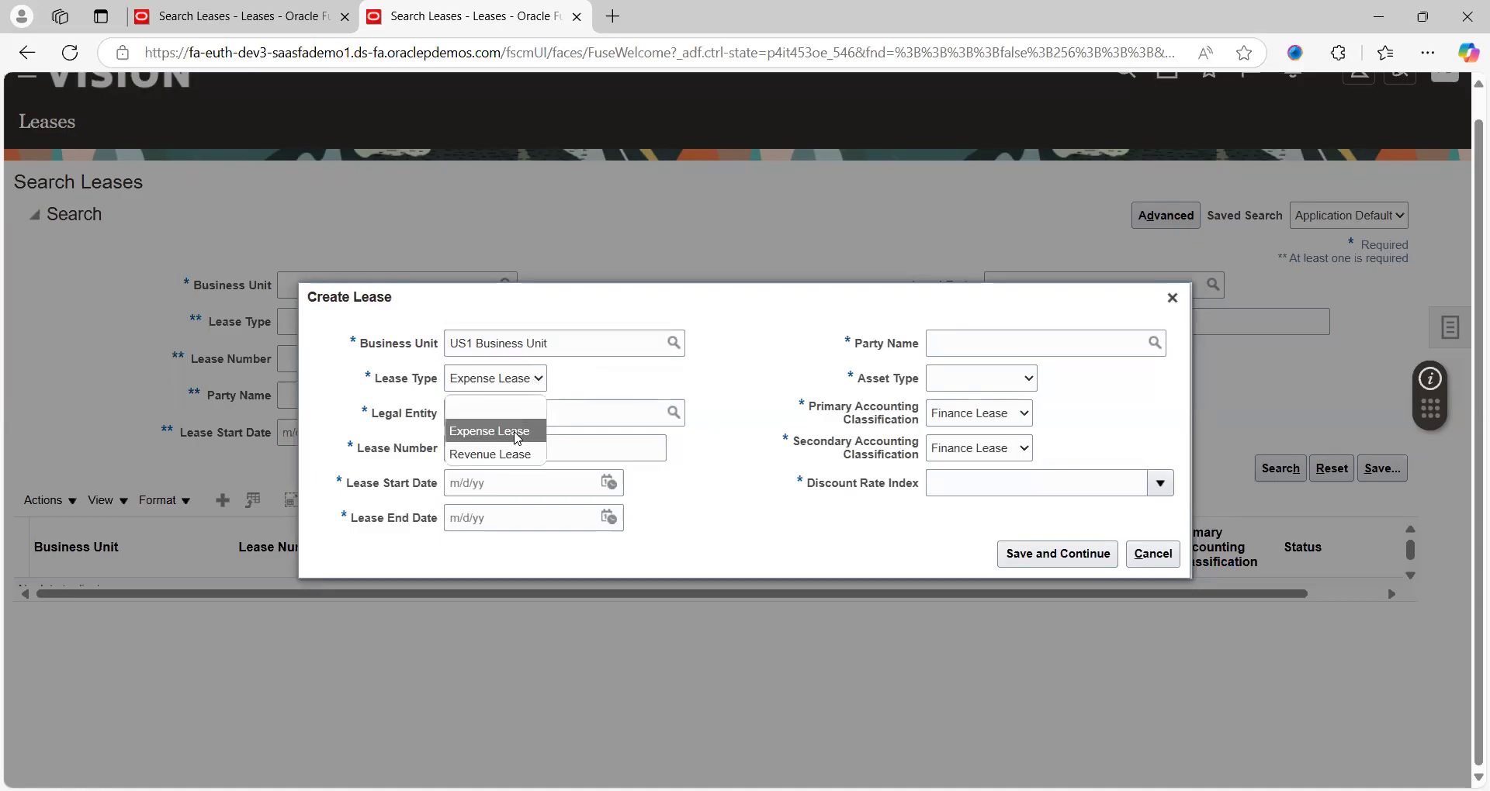
pyautogui.click(712, 346)
# Look up the available legal entities and assign US1 Legal Entity to the new lease
pyautogui.click(537, 409)
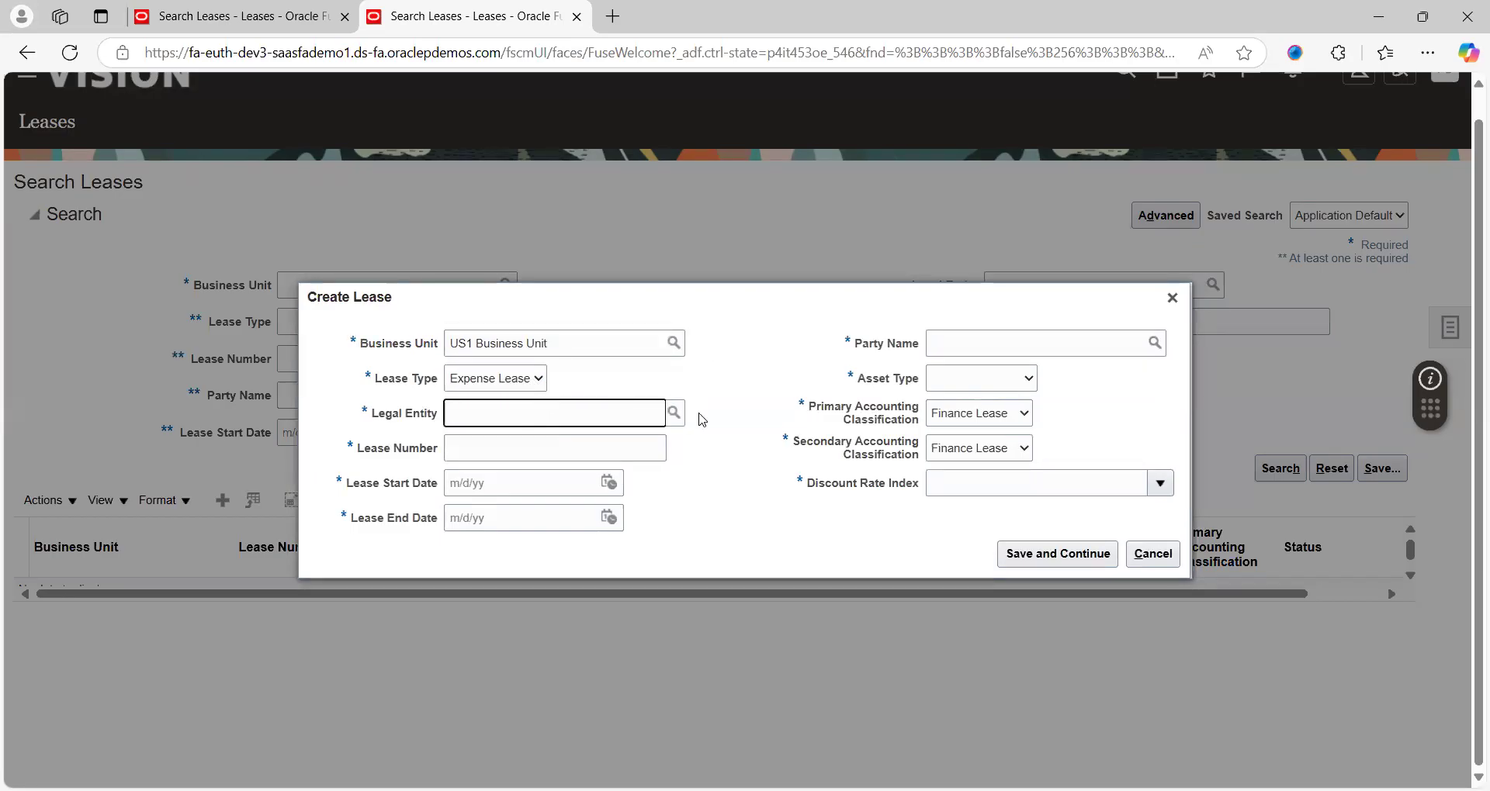
pyautogui.click(673, 413)
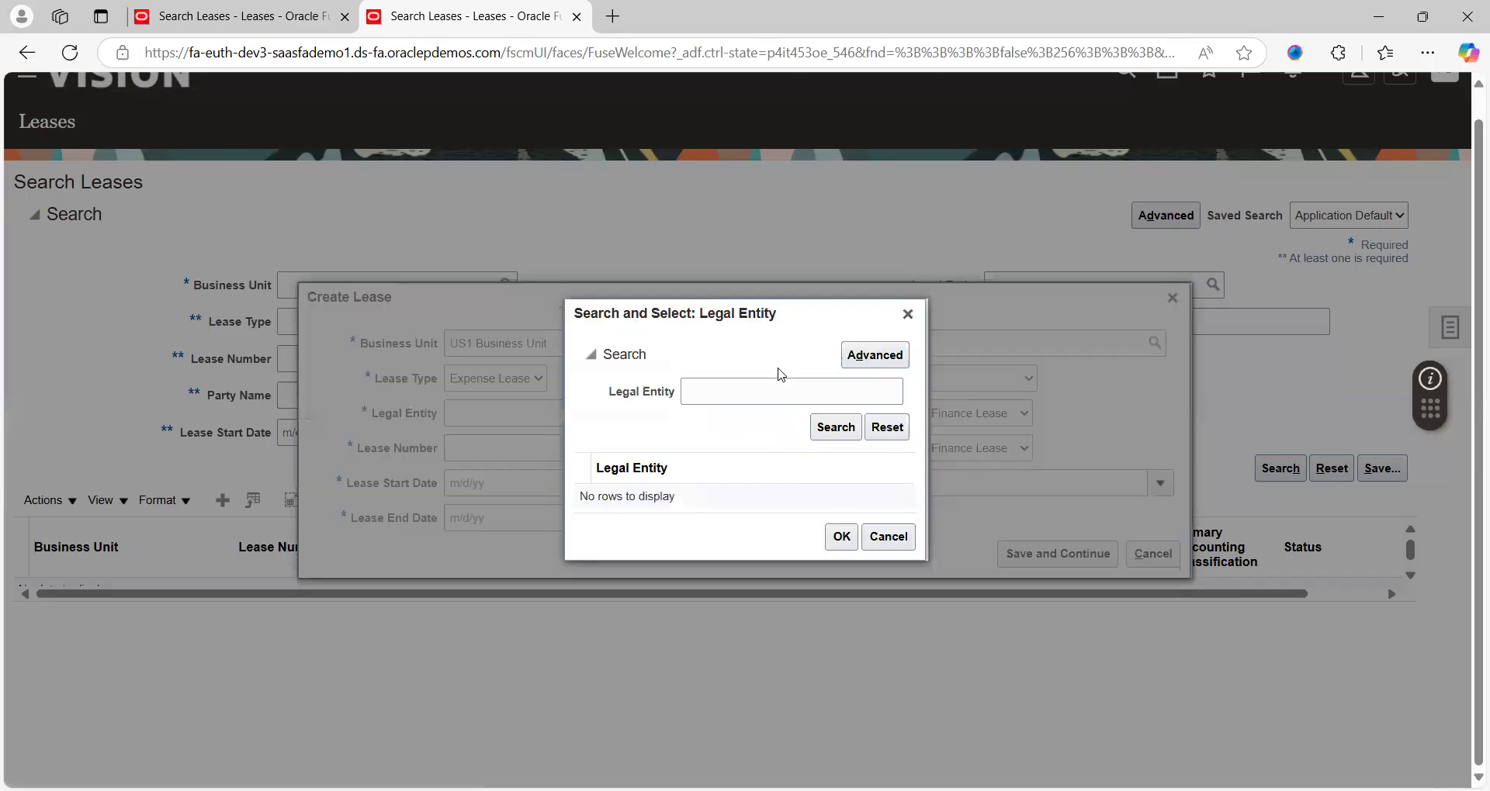
pyautogui.click(831, 431)
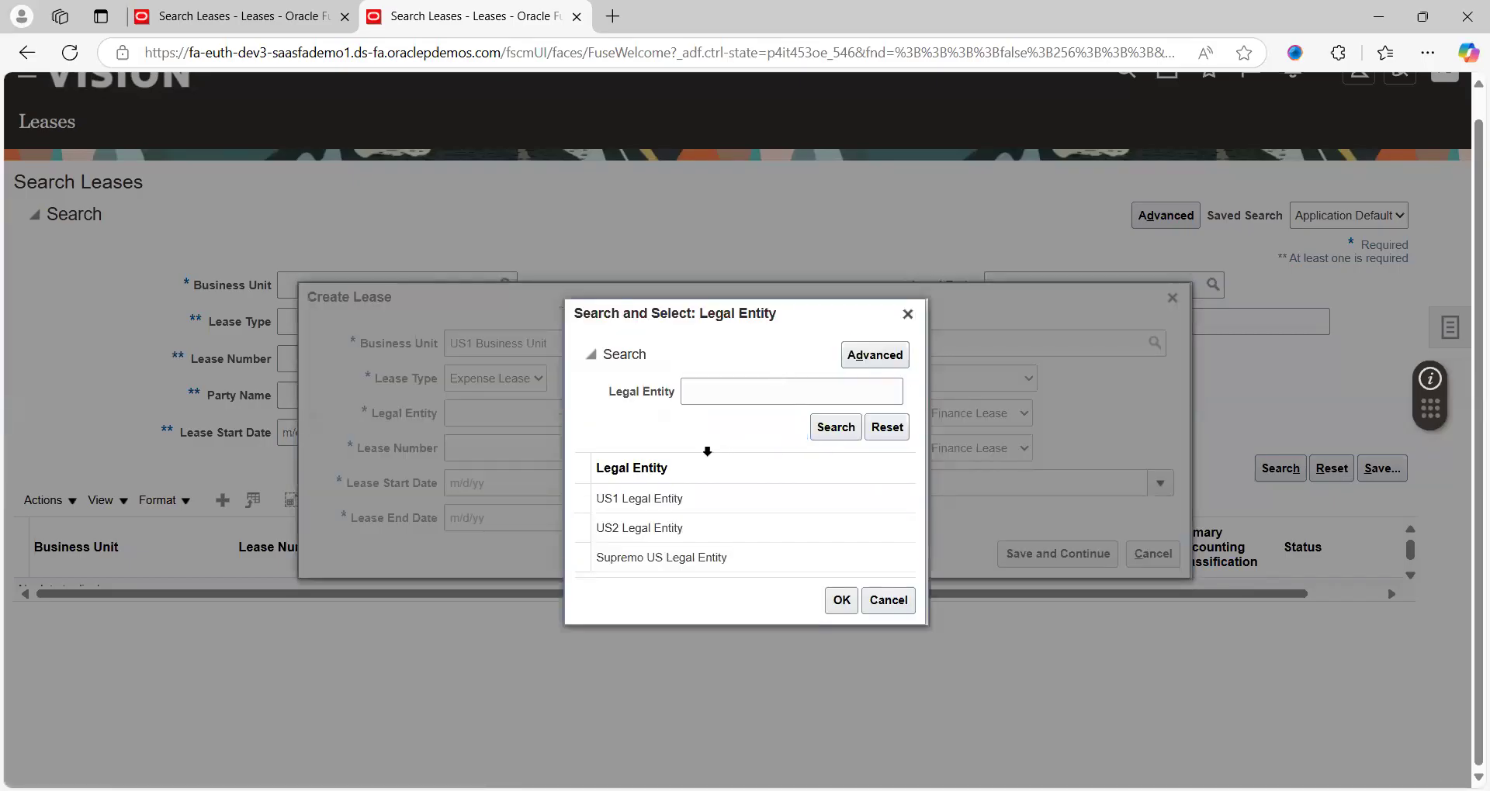
pyautogui.click(688, 468)
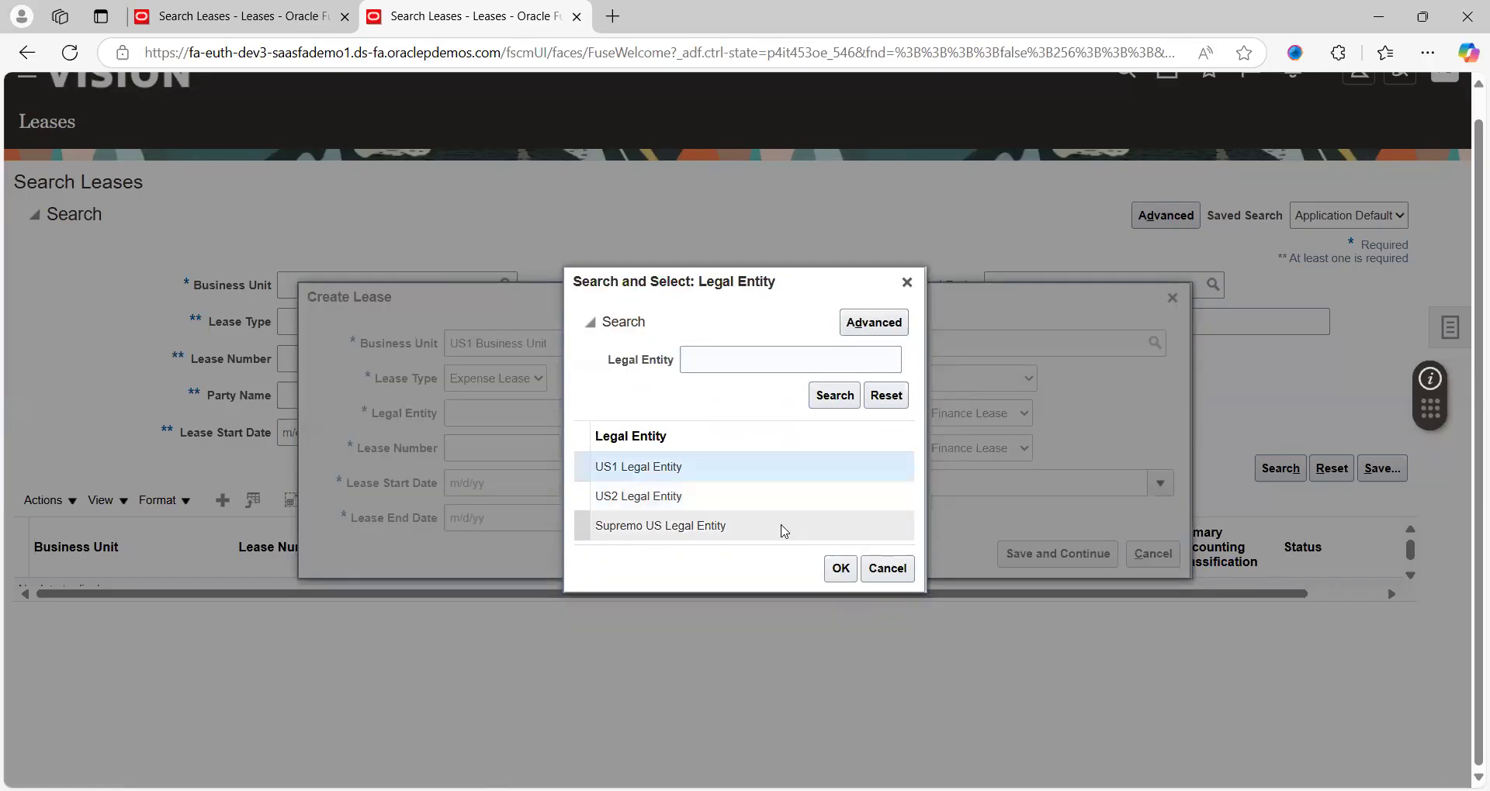
pyautogui.click(839, 568)
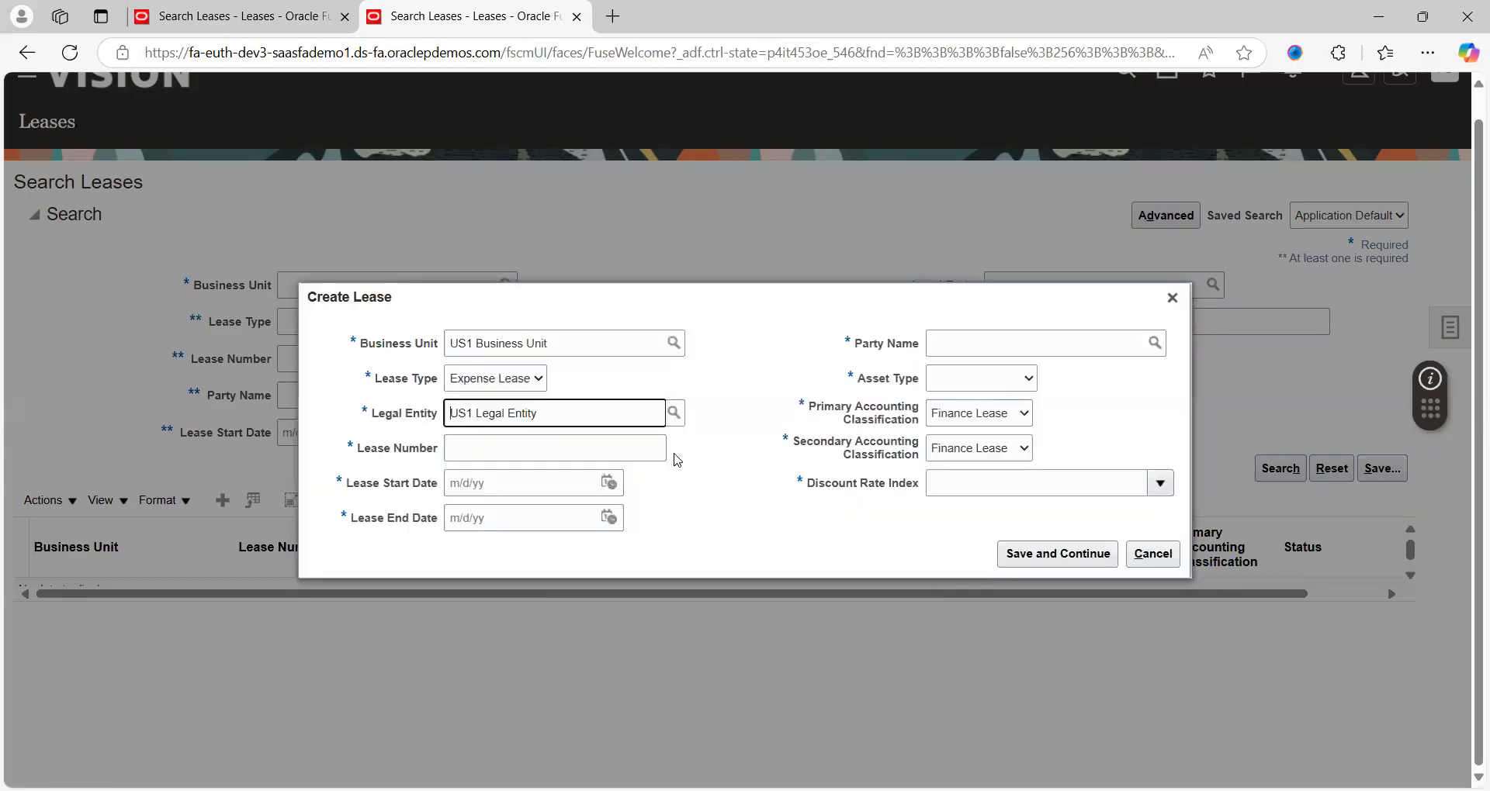
# Enter 898989 as the lease number and set the lease start date to 1/1/25
pyautogui.click(567, 454)
pyautogui.write('898989')
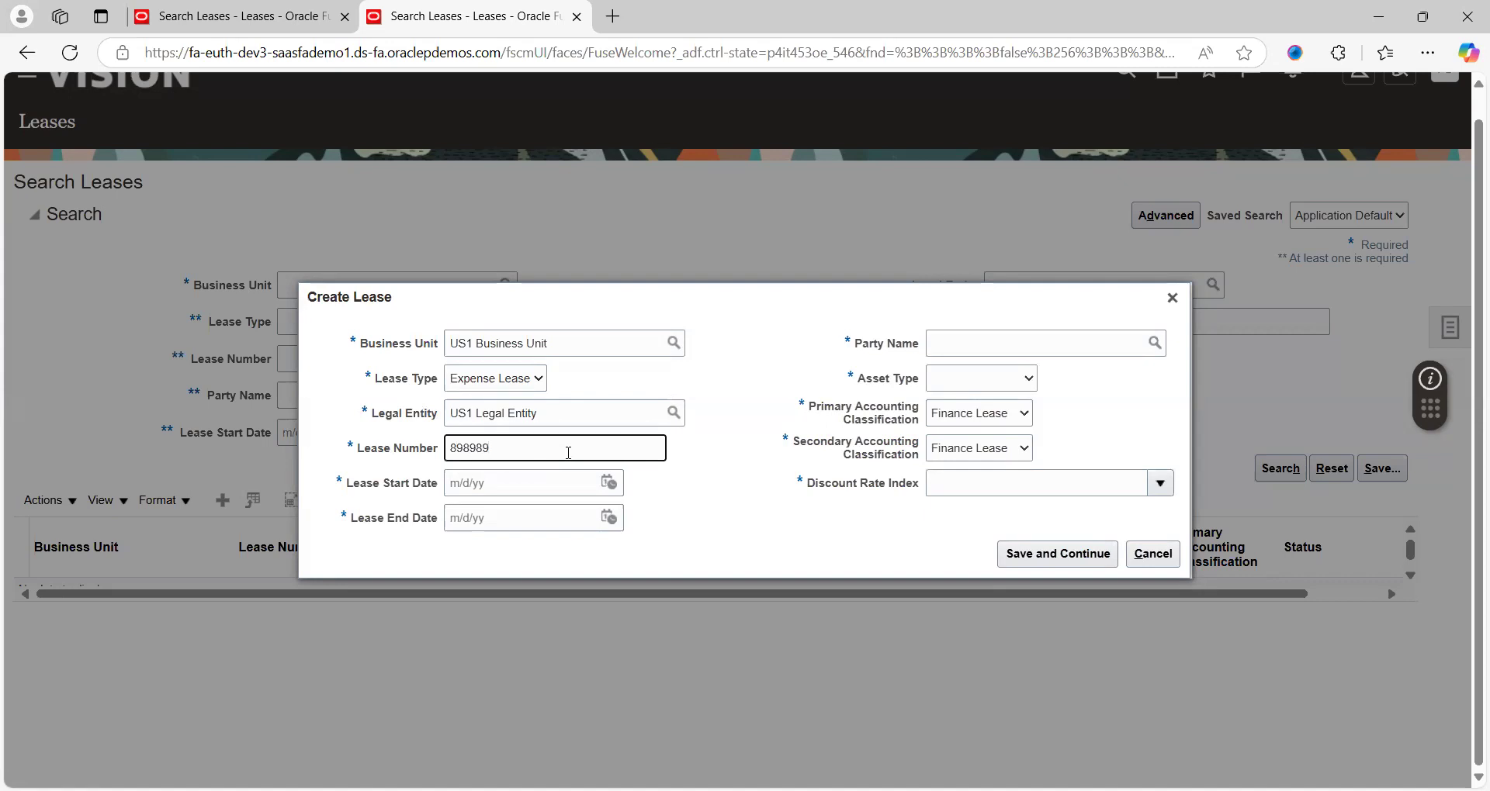
pyautogui.press('Tab')
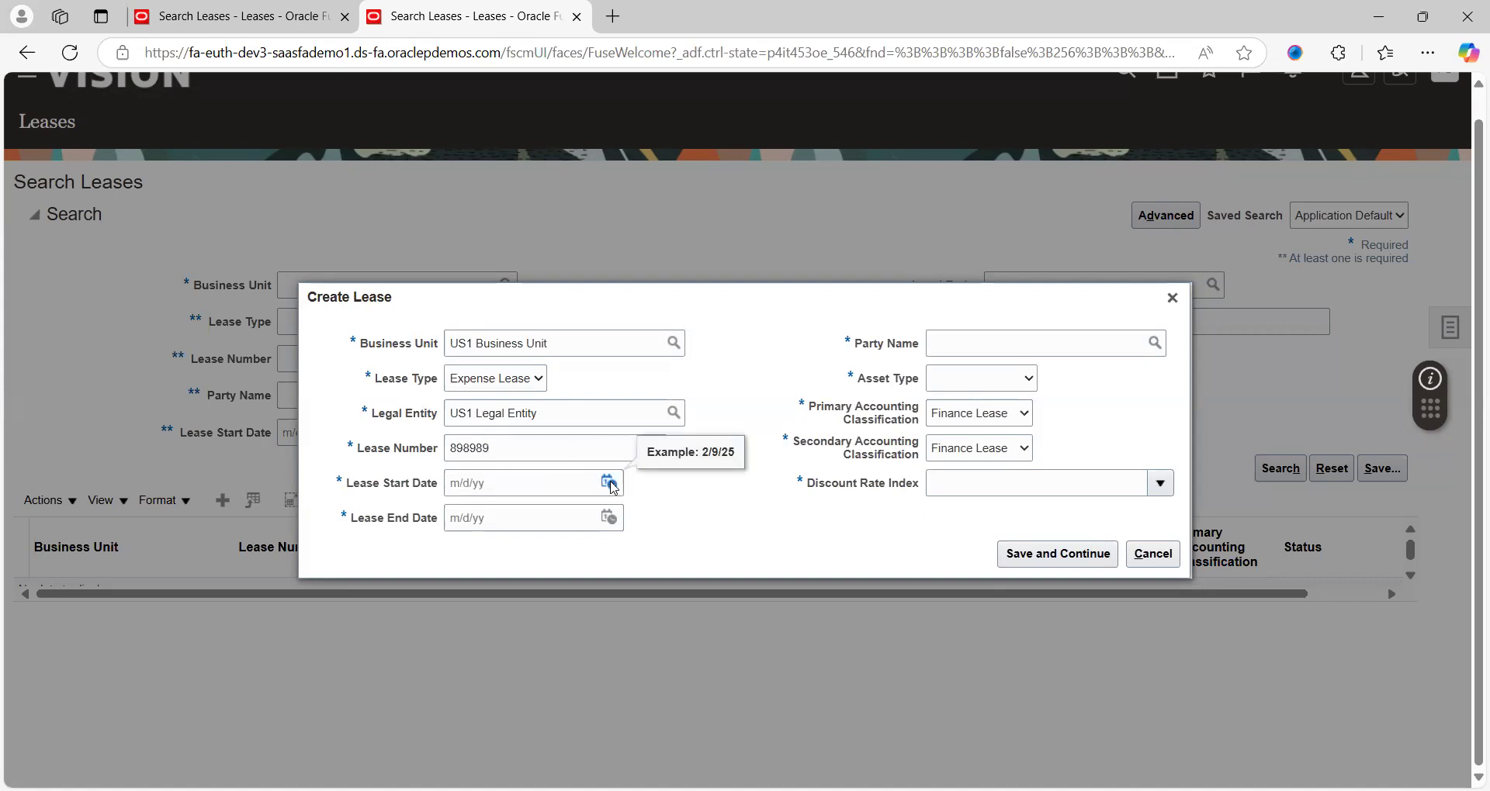
pyautogui.click(610, 483)
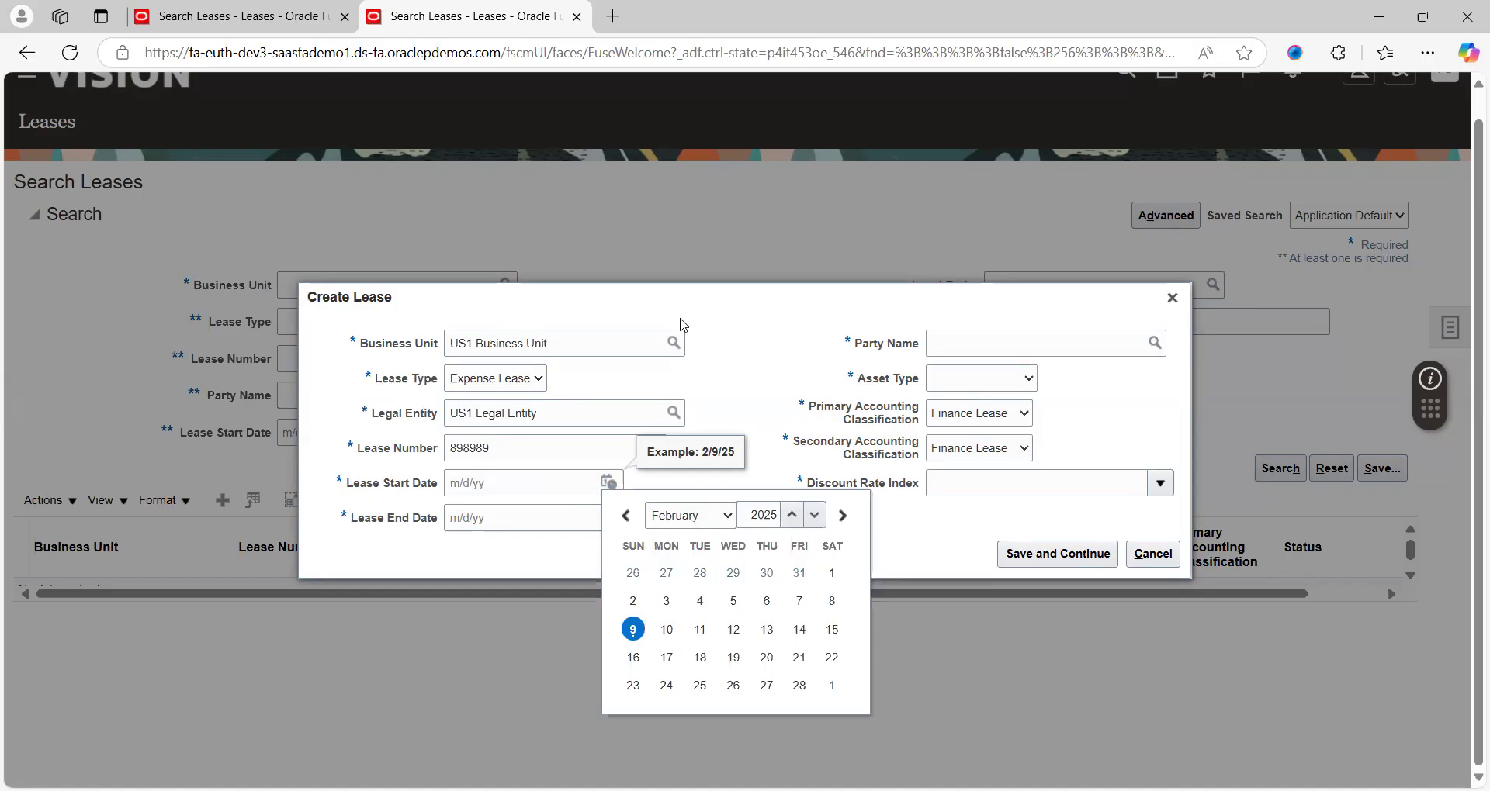
pyautogui.click(690, 515)
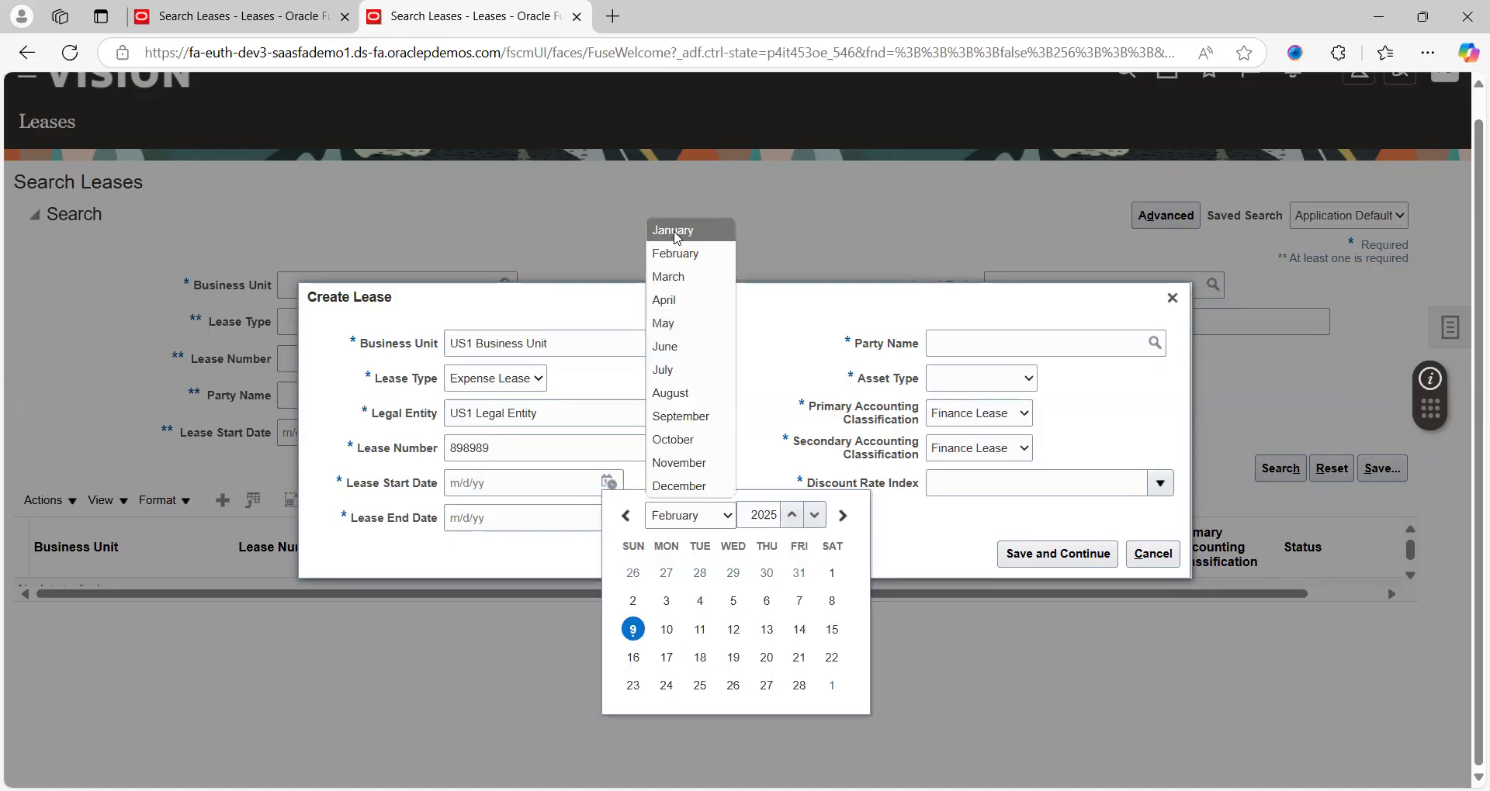
pyautogui.click(675, 231)
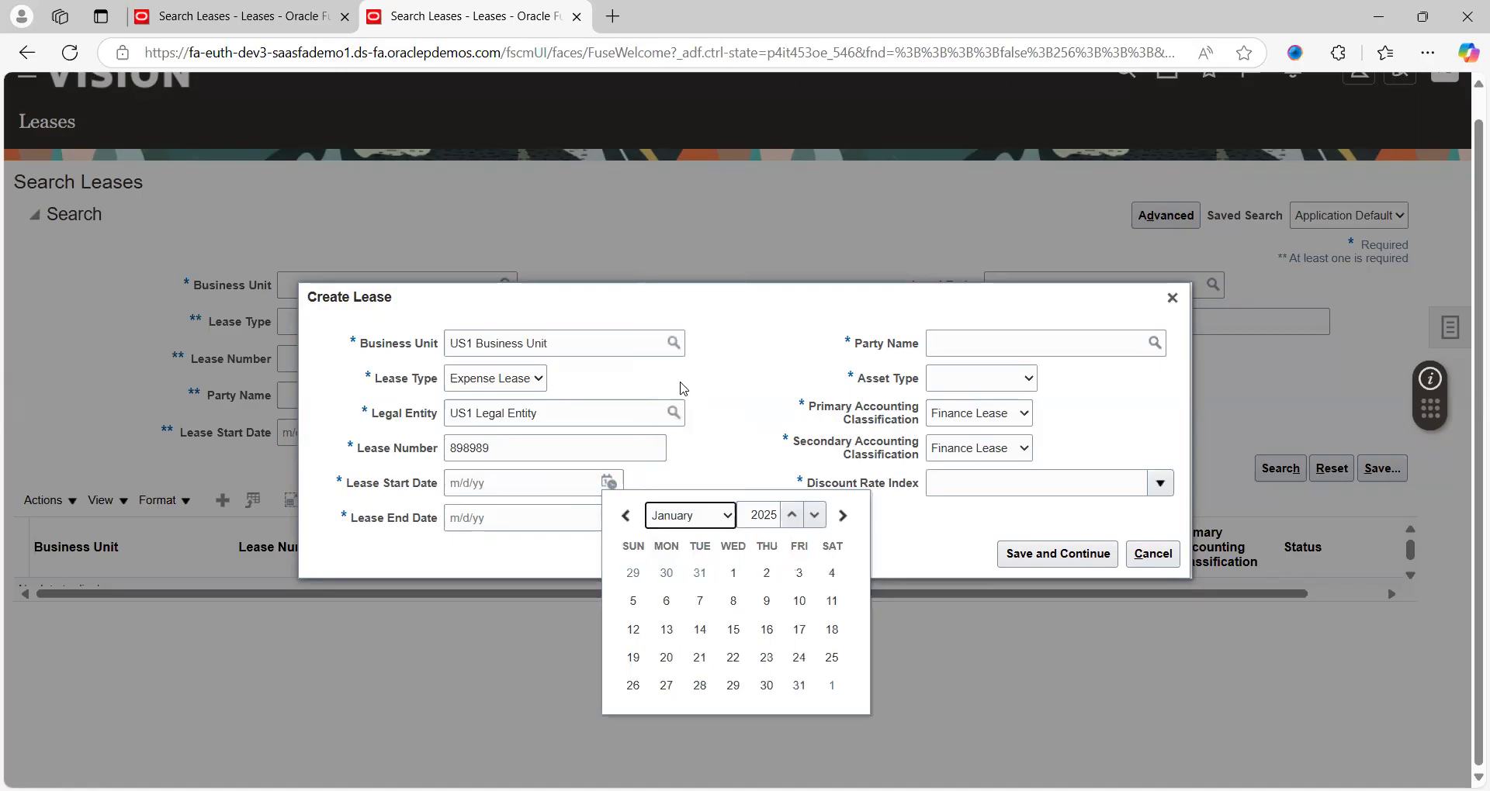
pyautogui.click(732, 572)
# Set the lease end date to 10/31/25
pyautogui.click(609, 517)
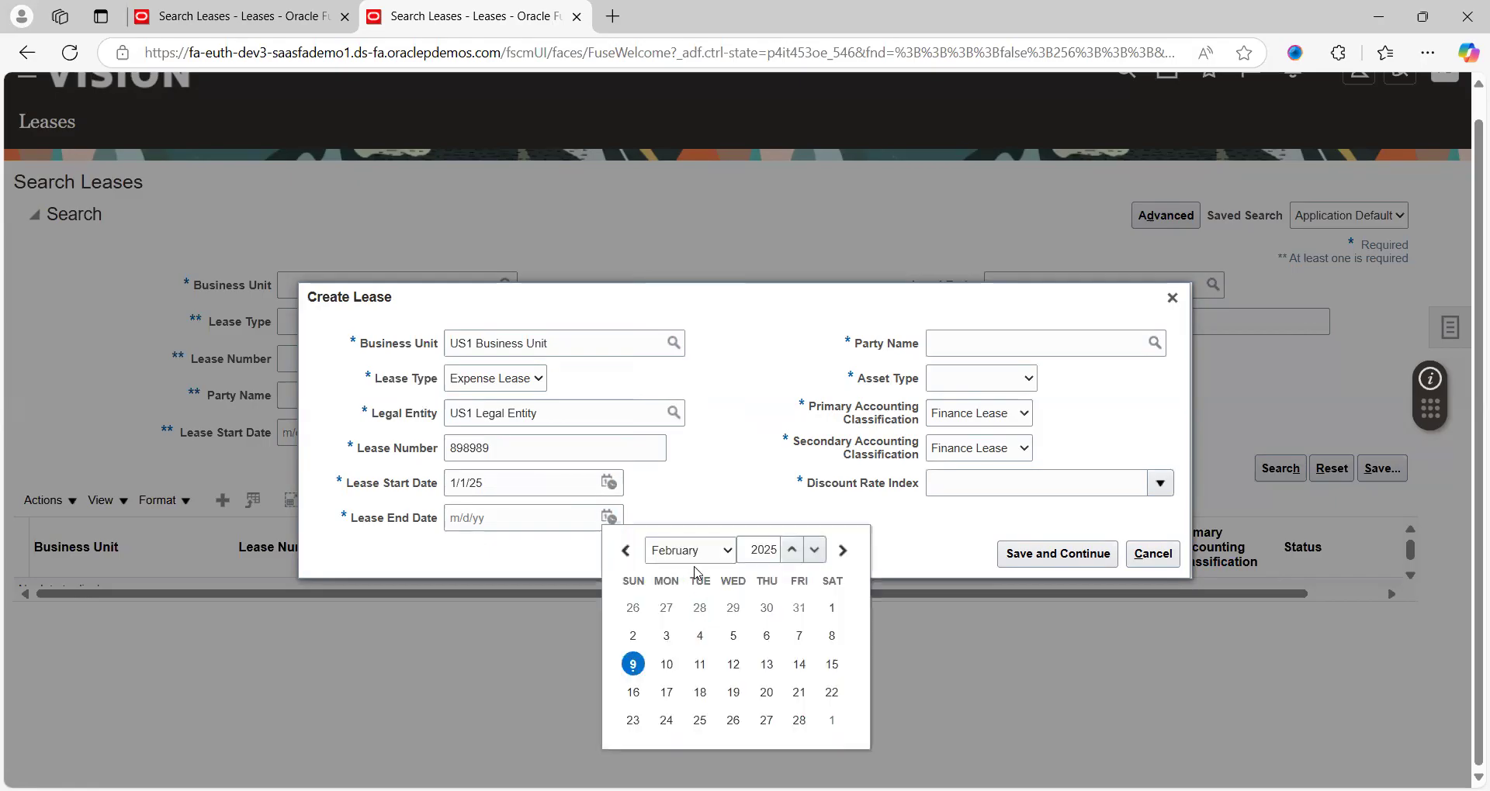
pyautogui.click(708, 552)
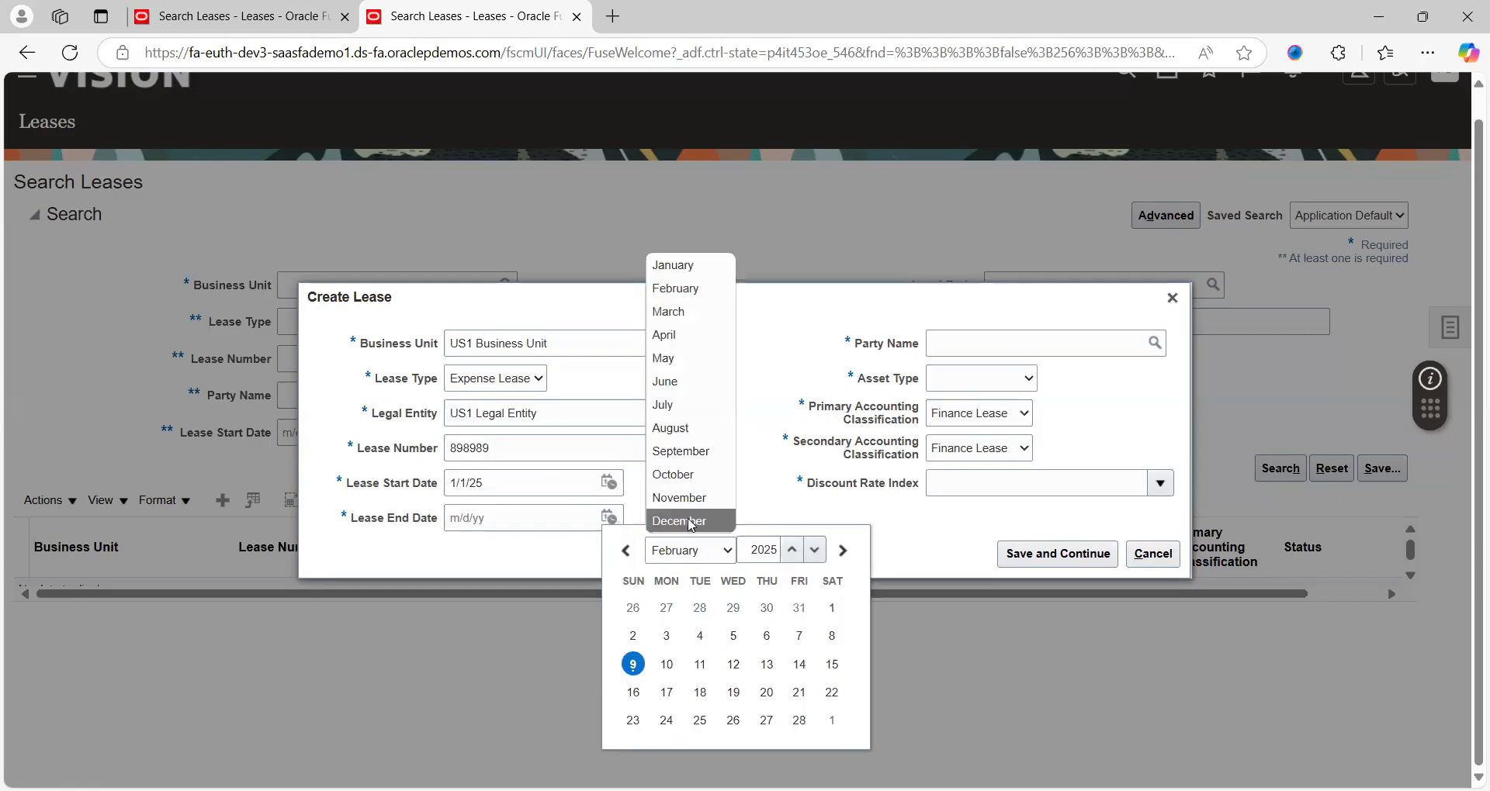
pyautogui.click(690, 476)
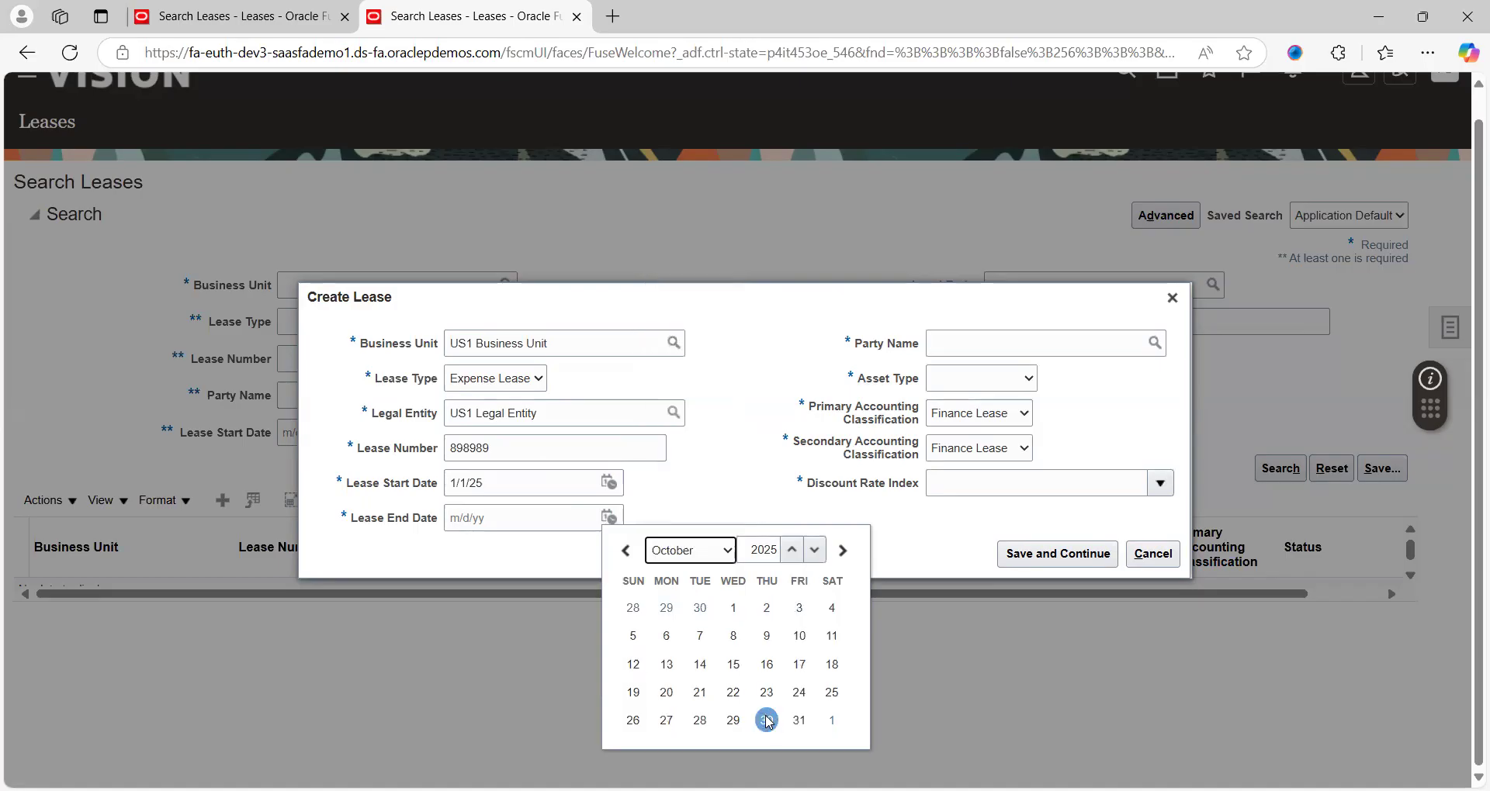
pyautogui.click(798, 720)
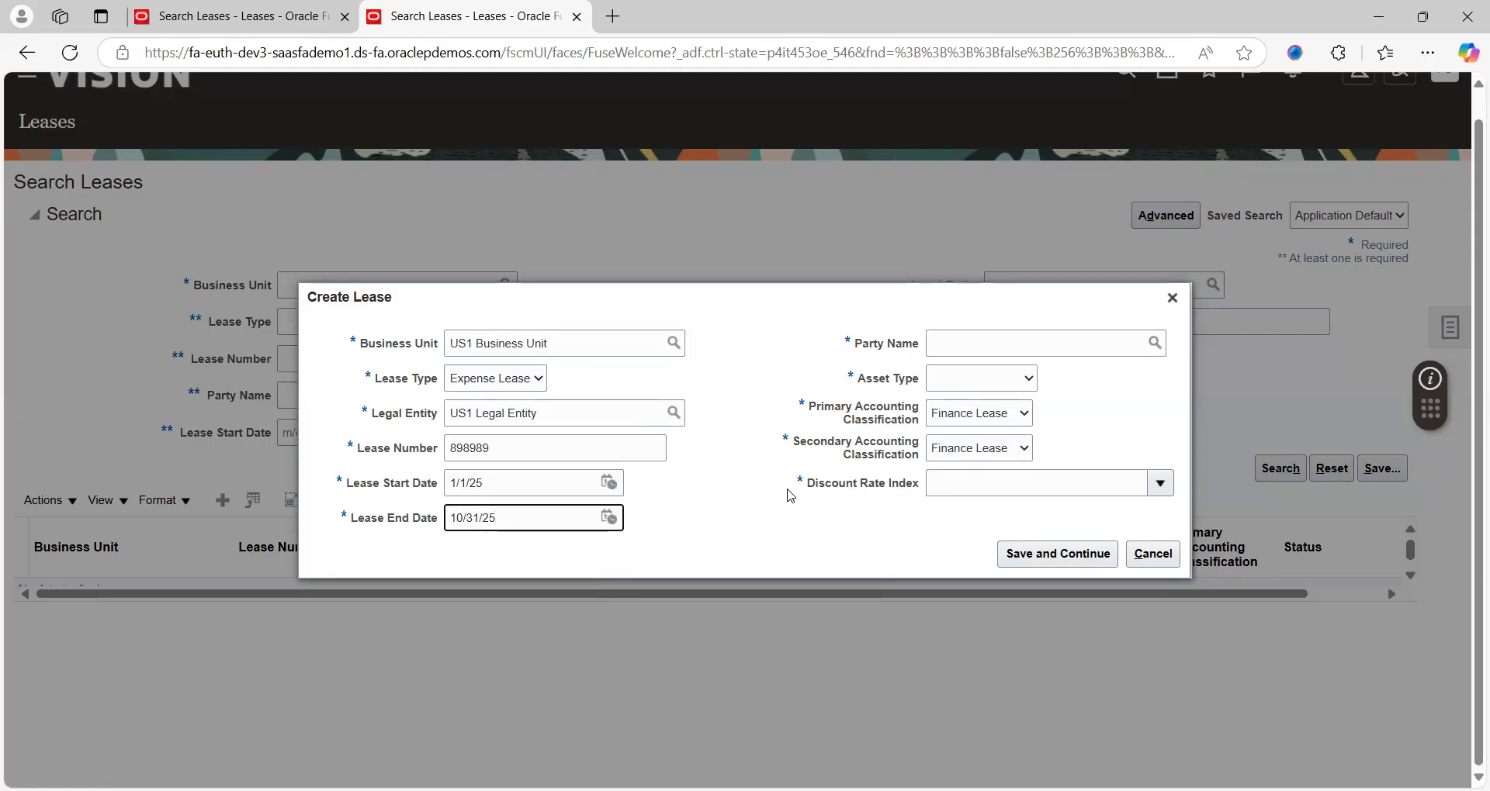
# Set the lease's party name to ABC Consulting and its asset type to Property Lease
pyautogui.click(991, 343)
pyautogui.write('abc cons')
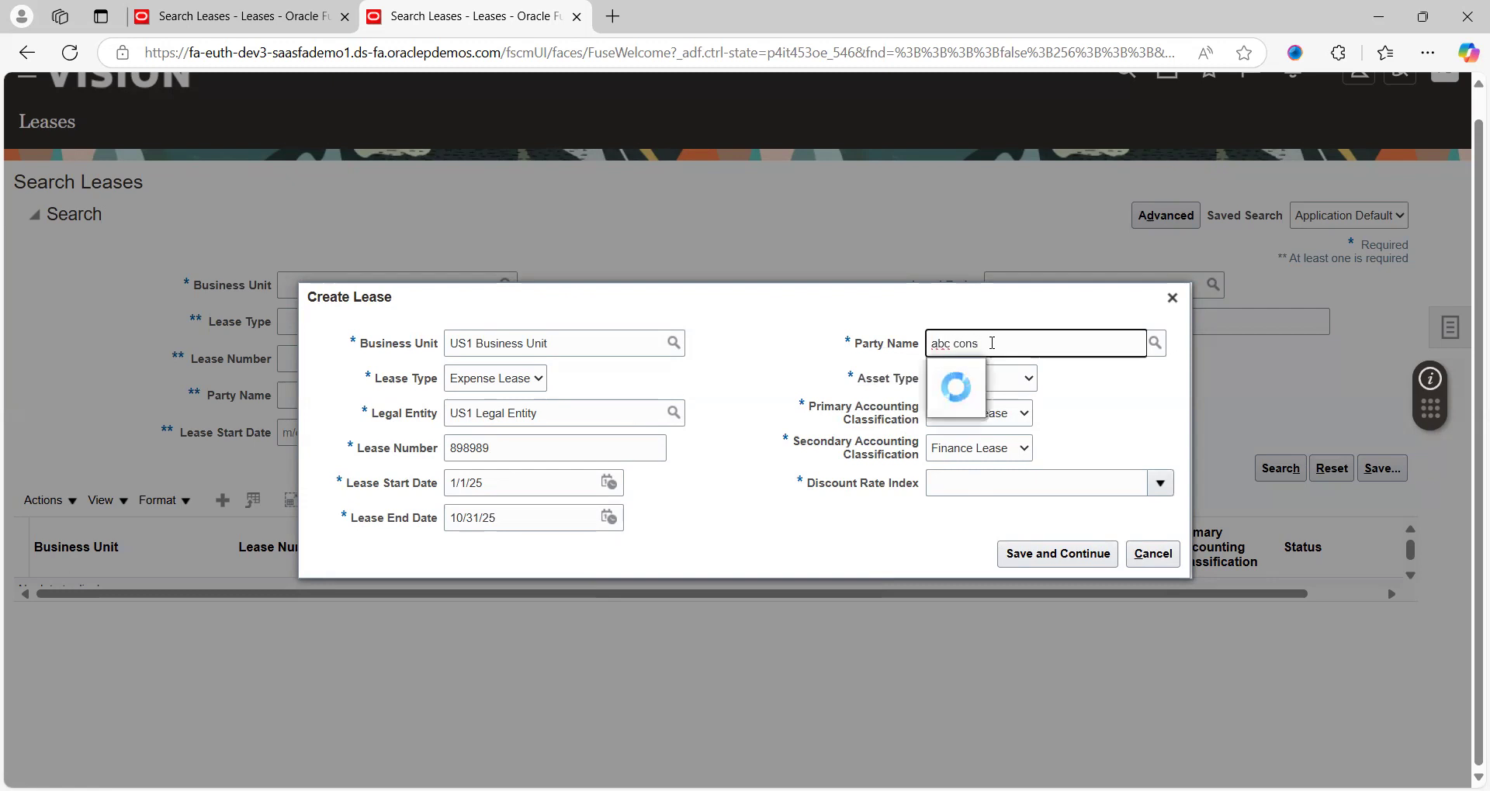
pyautogui.click(979, 374)
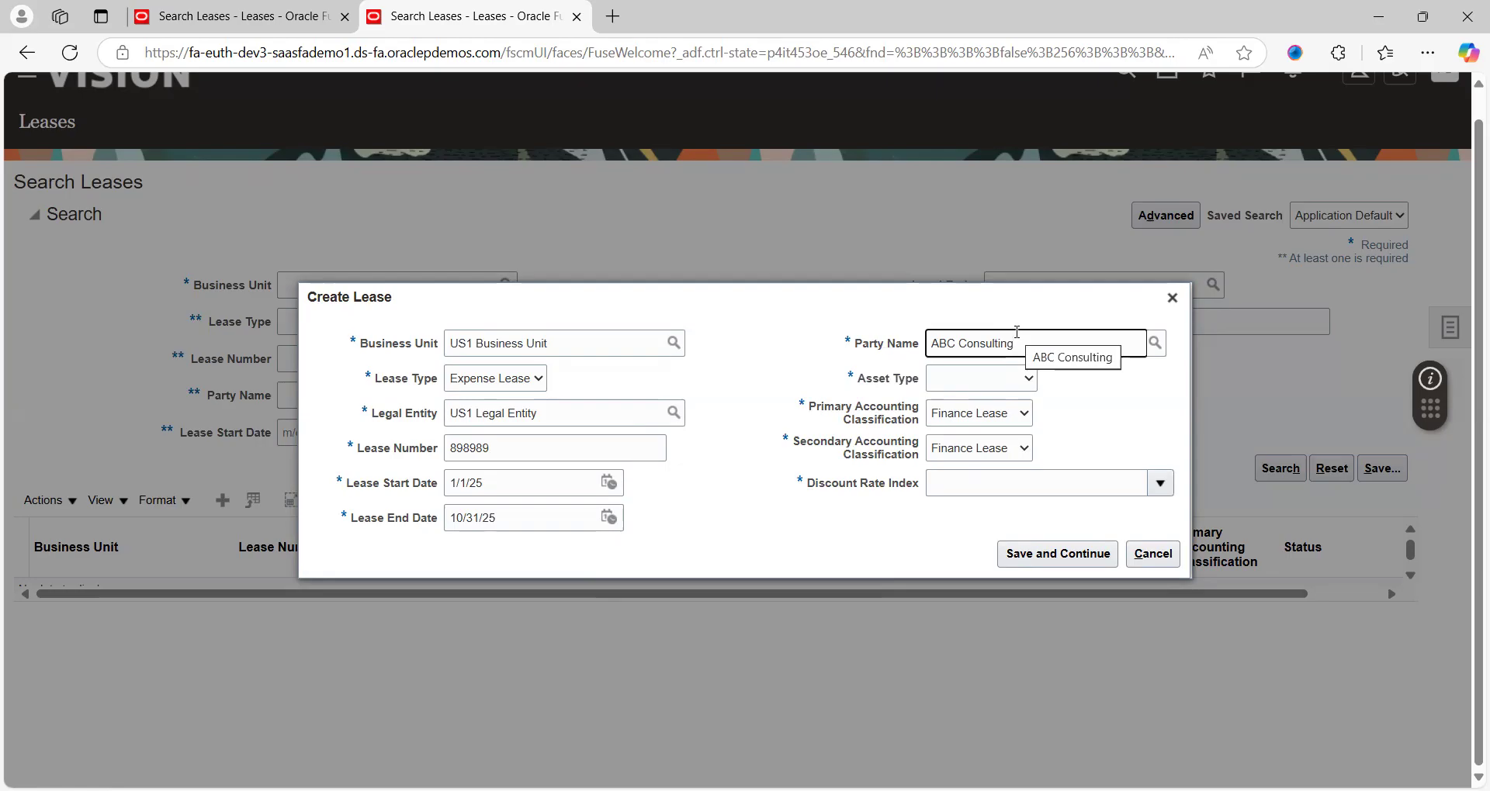
pyautogui.click(965, 384)
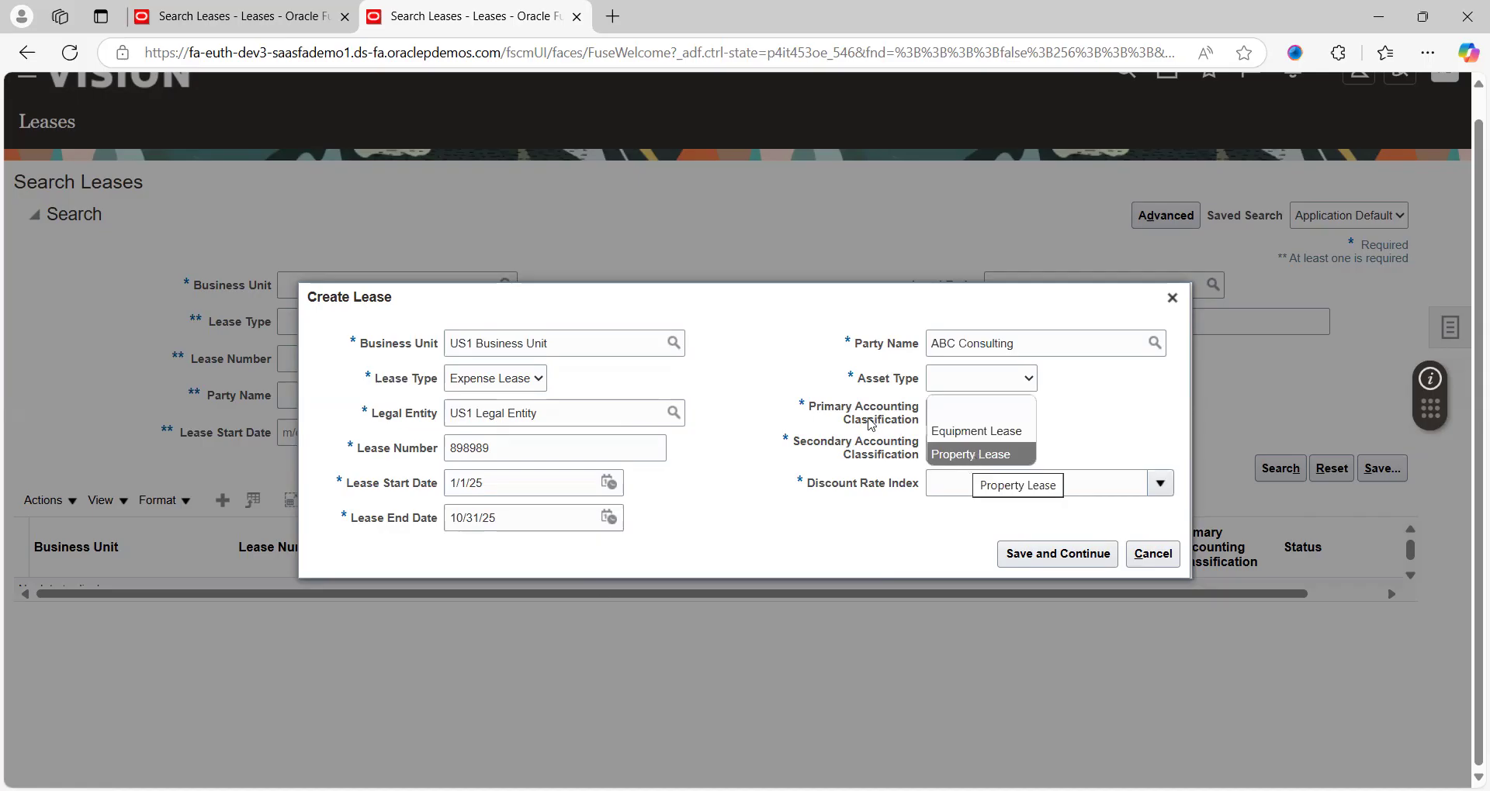
pyautogui.click(968, 460)
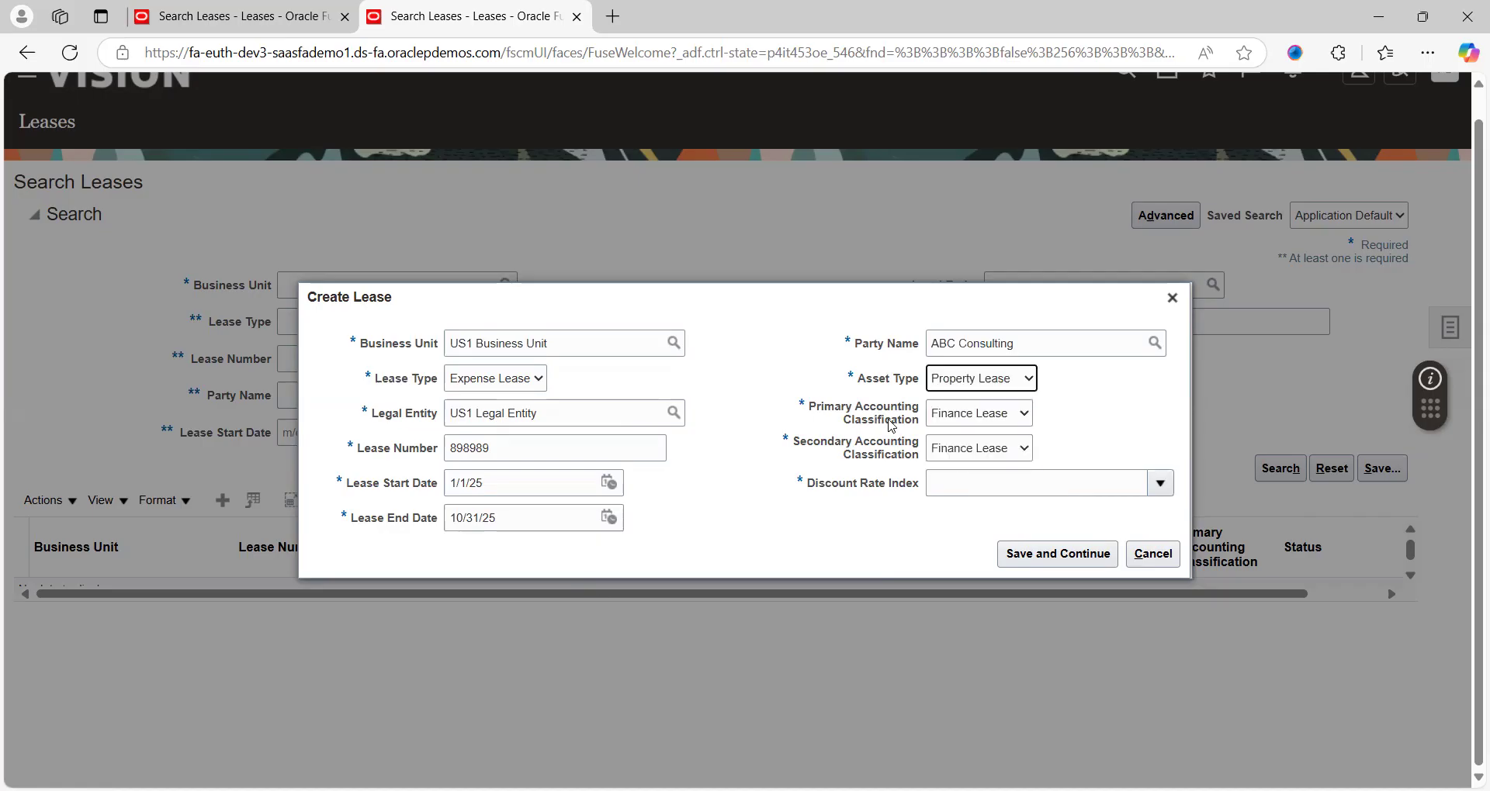
# Choose Finance Lease as the primary accounting classification and check the discount rate index entry in the Excel prerequisites list
pyautogui.click(981, 419)
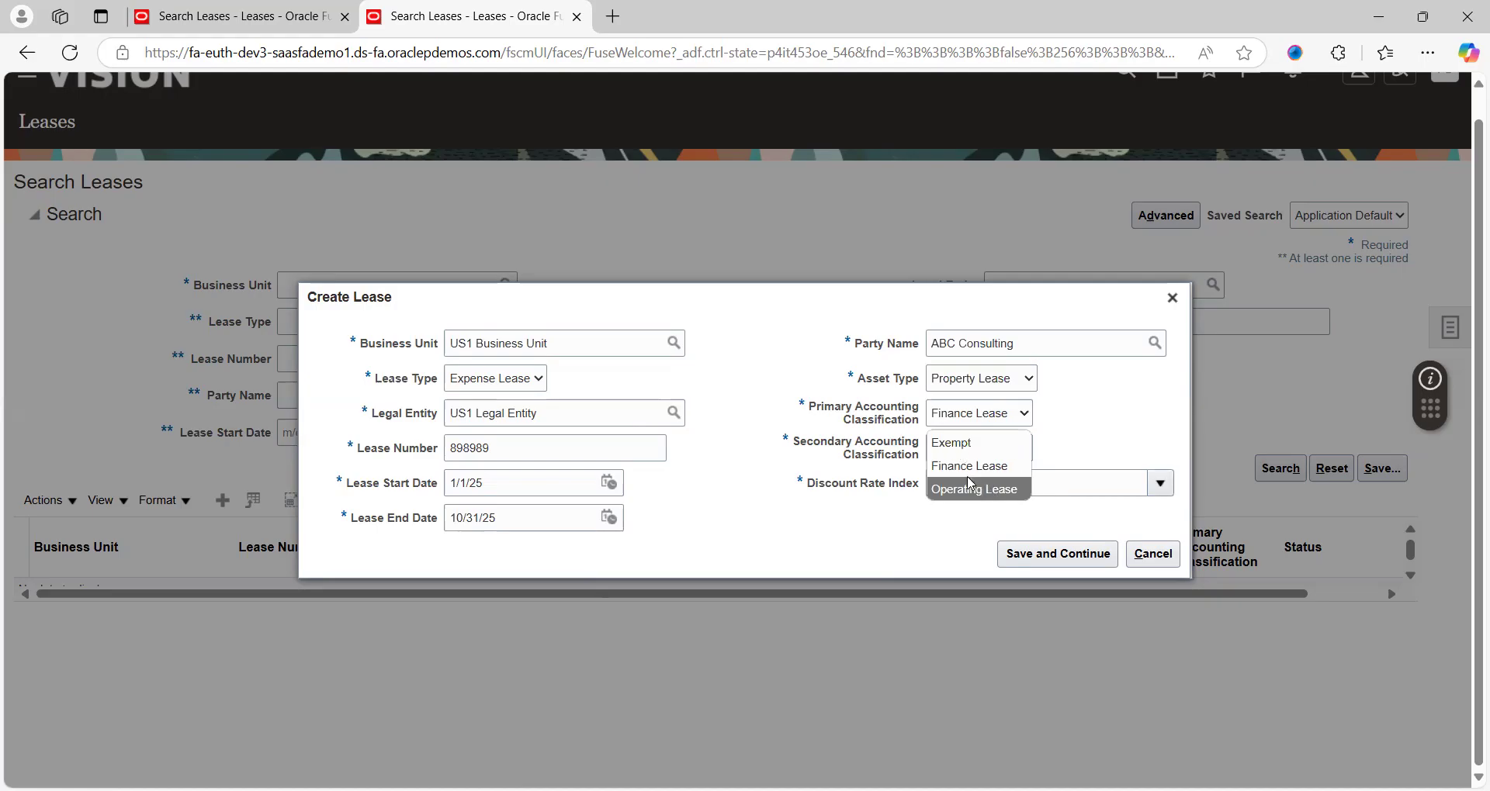
pyautogui.click(990, 467)
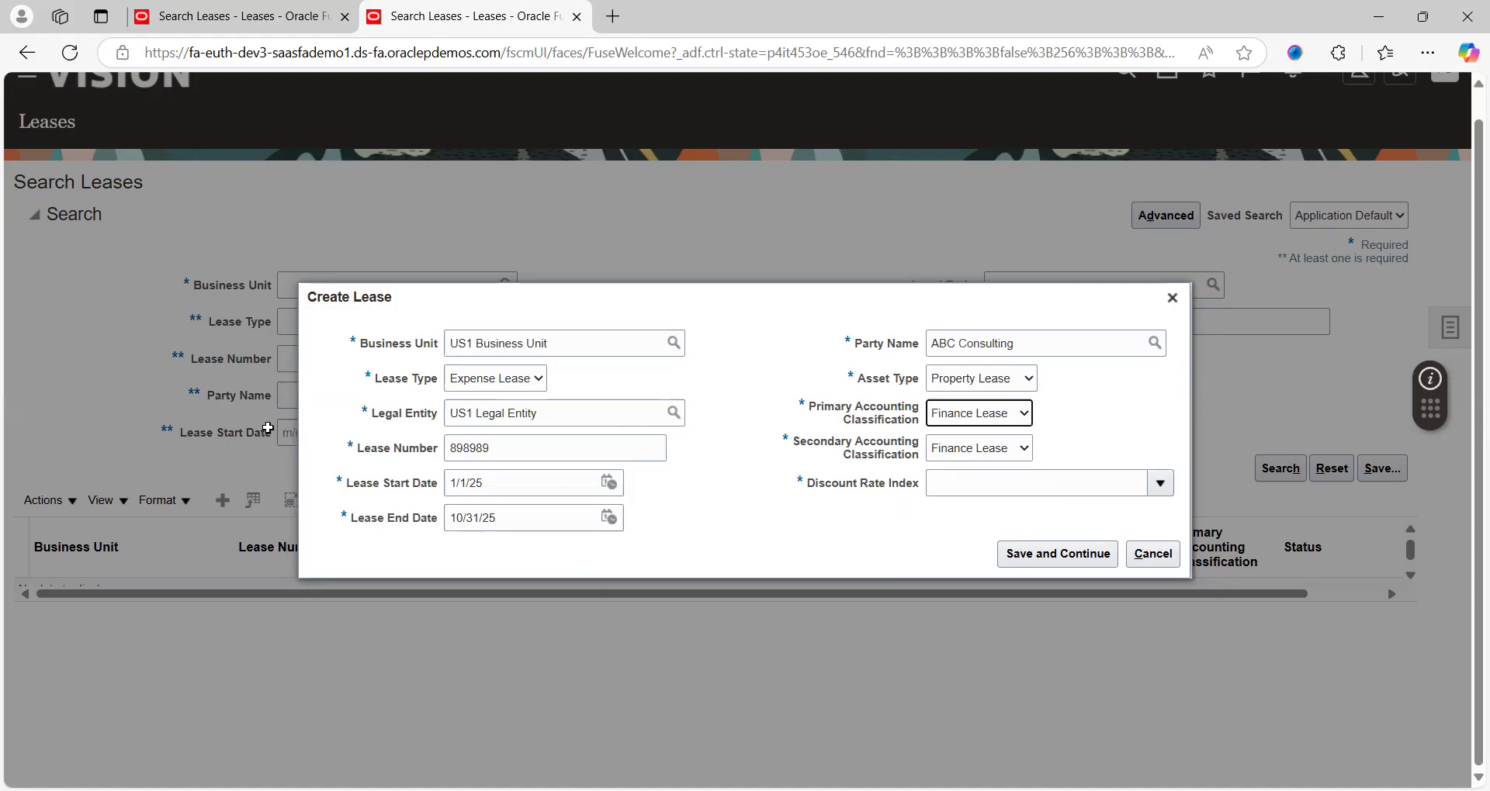
pyautogui.hotkey('alt', 'Tab')
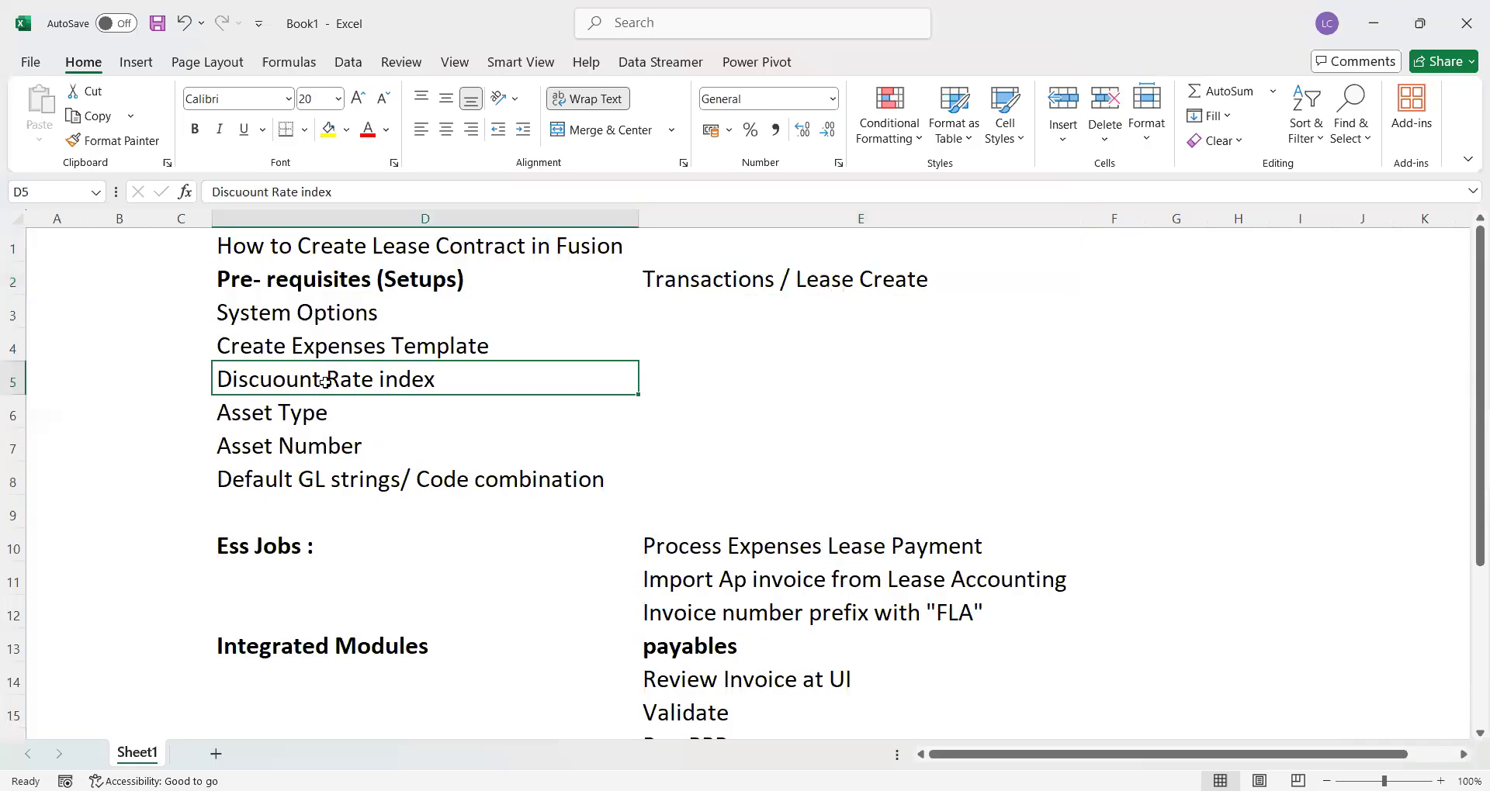
pyautogui.hotkey('alt', 'Tab')
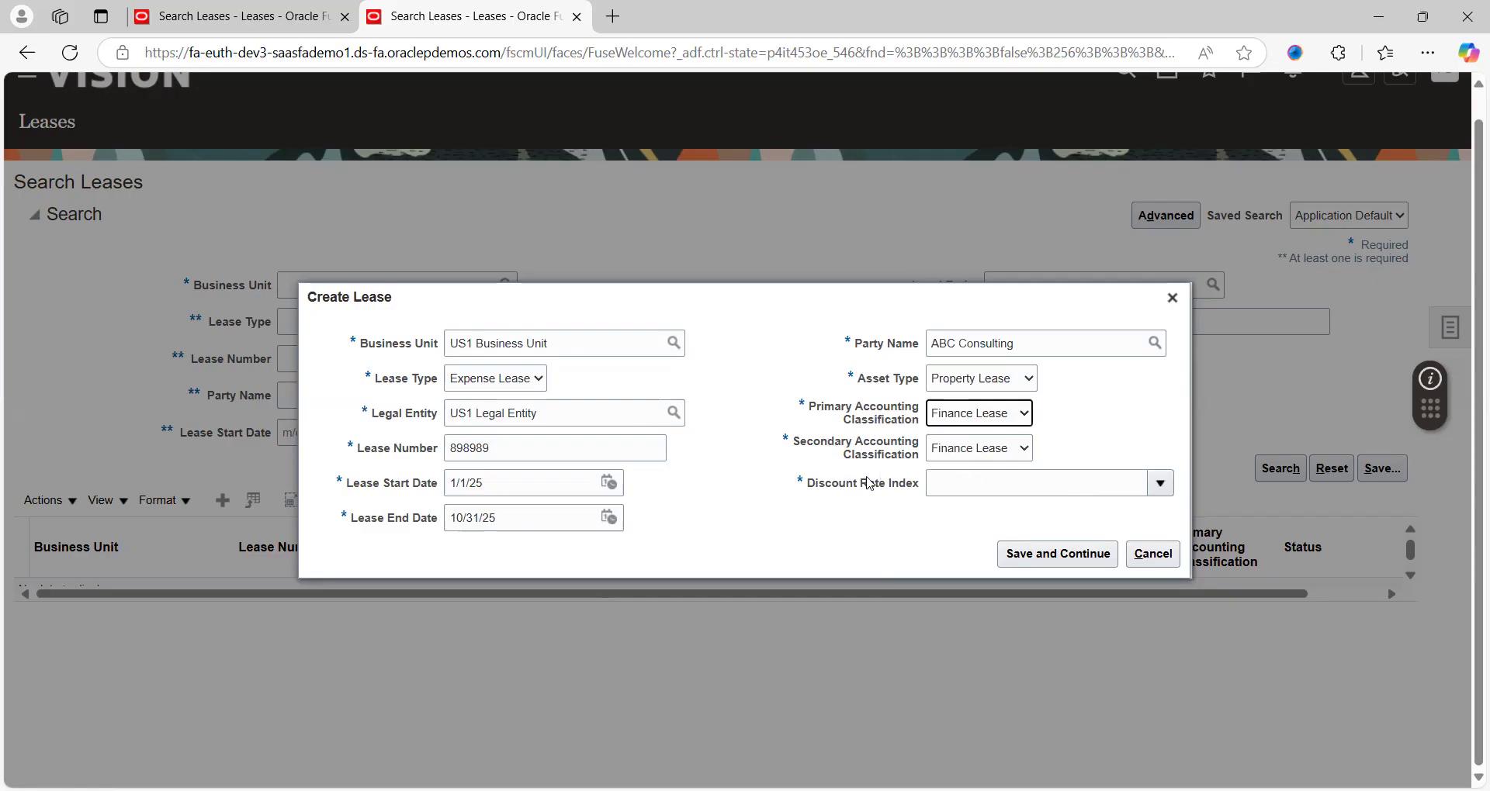
# Set the discount rate index to 3 YEAR COF and save the new lease to continue to its details
pyautogui.click(1159, 483)
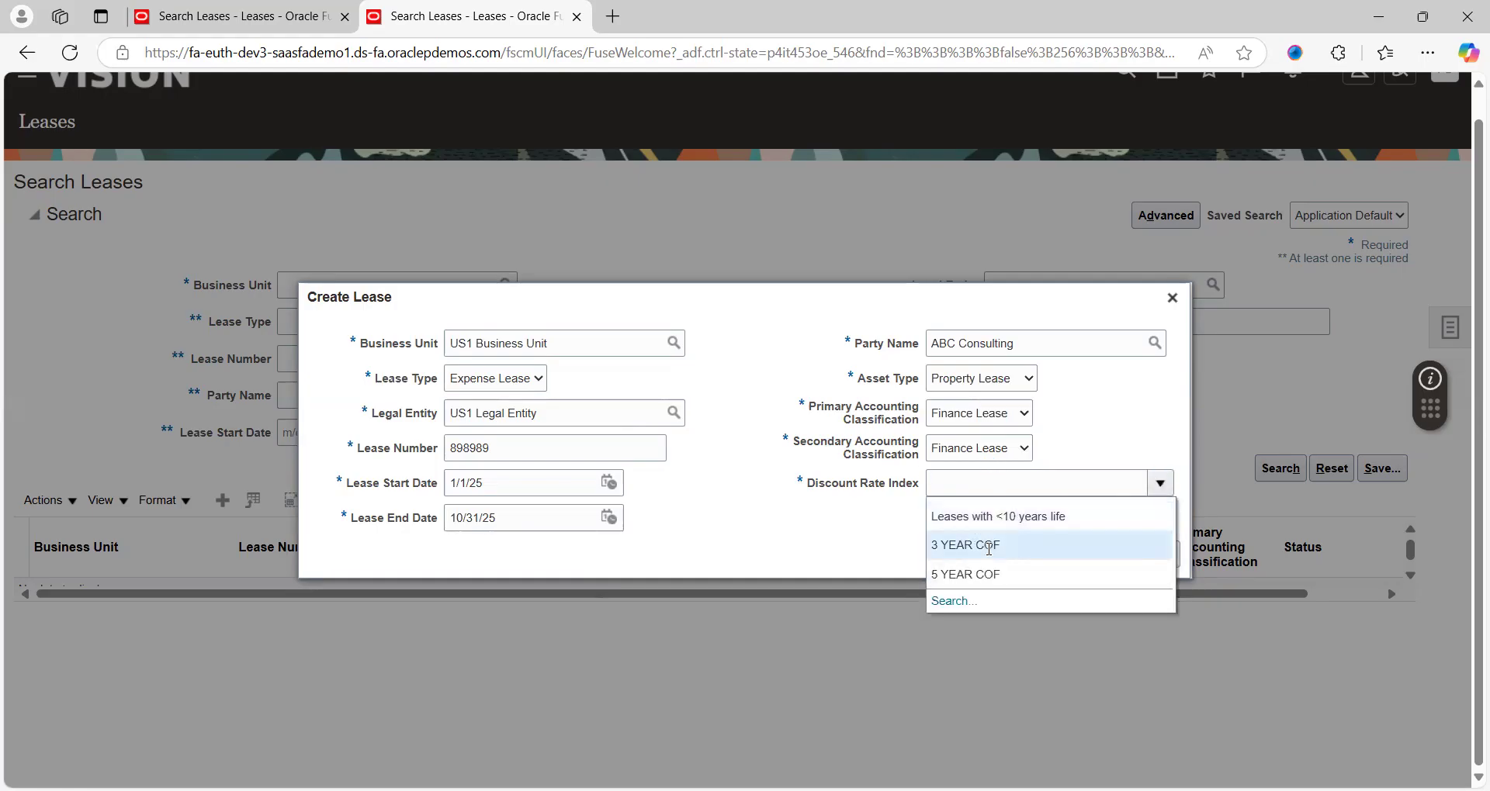
pyautogui.click(988, 547)
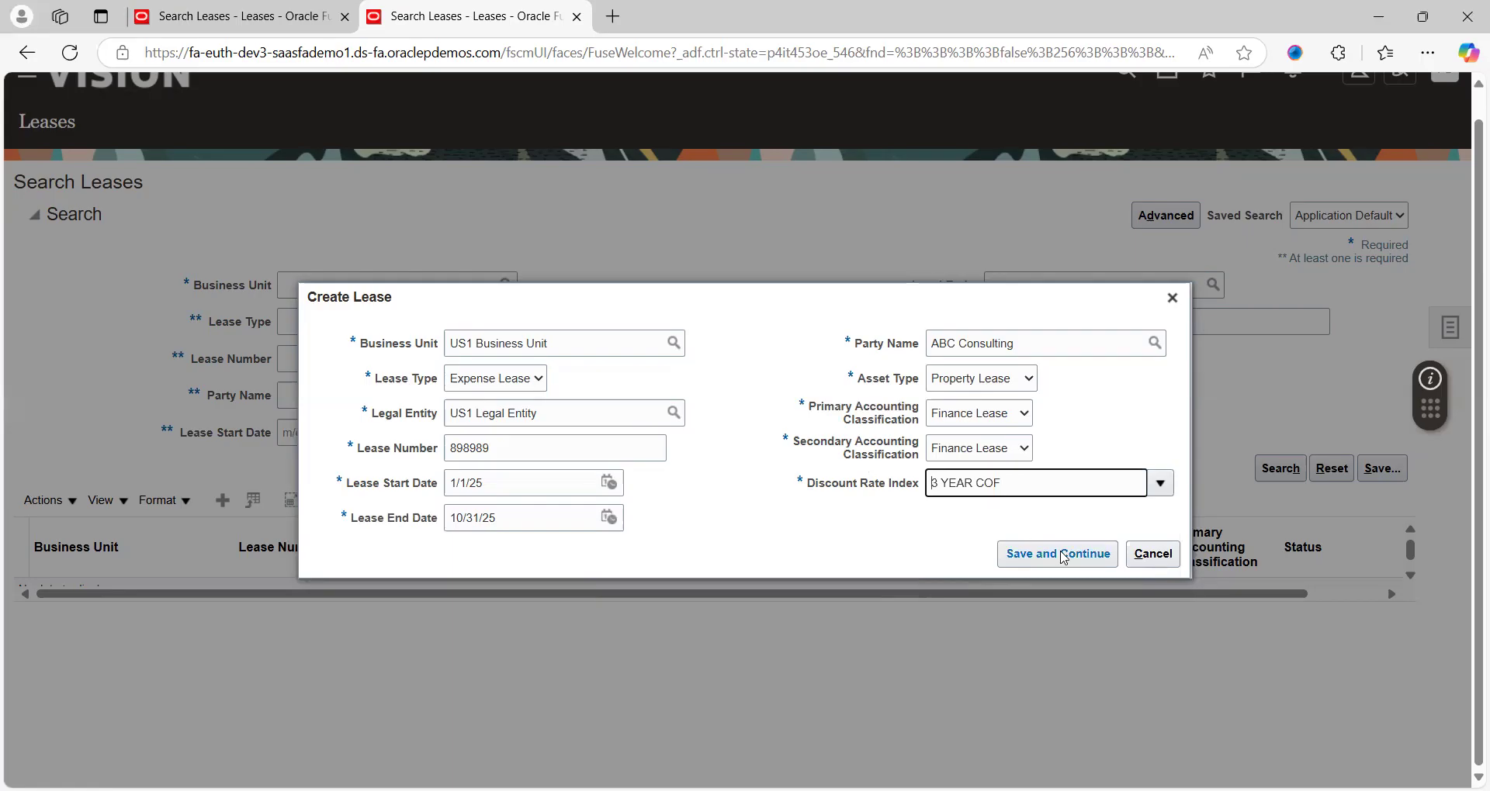
pyautogui.click(1034, 562)
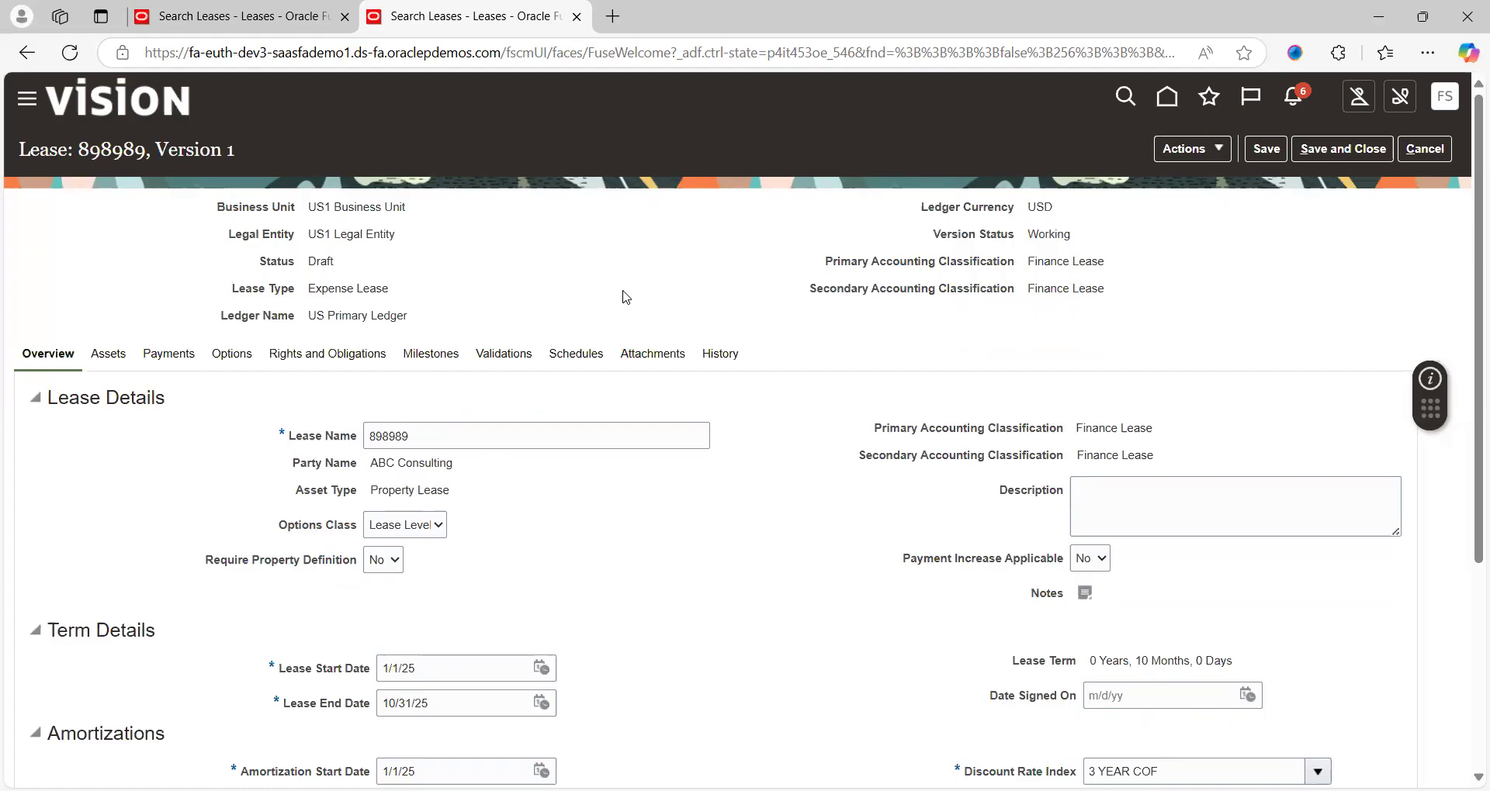
# Review the lease's overview, including the lease name, the available options class choices and the payment increase setting
pyautogui.scroll(-1, 626, 297)
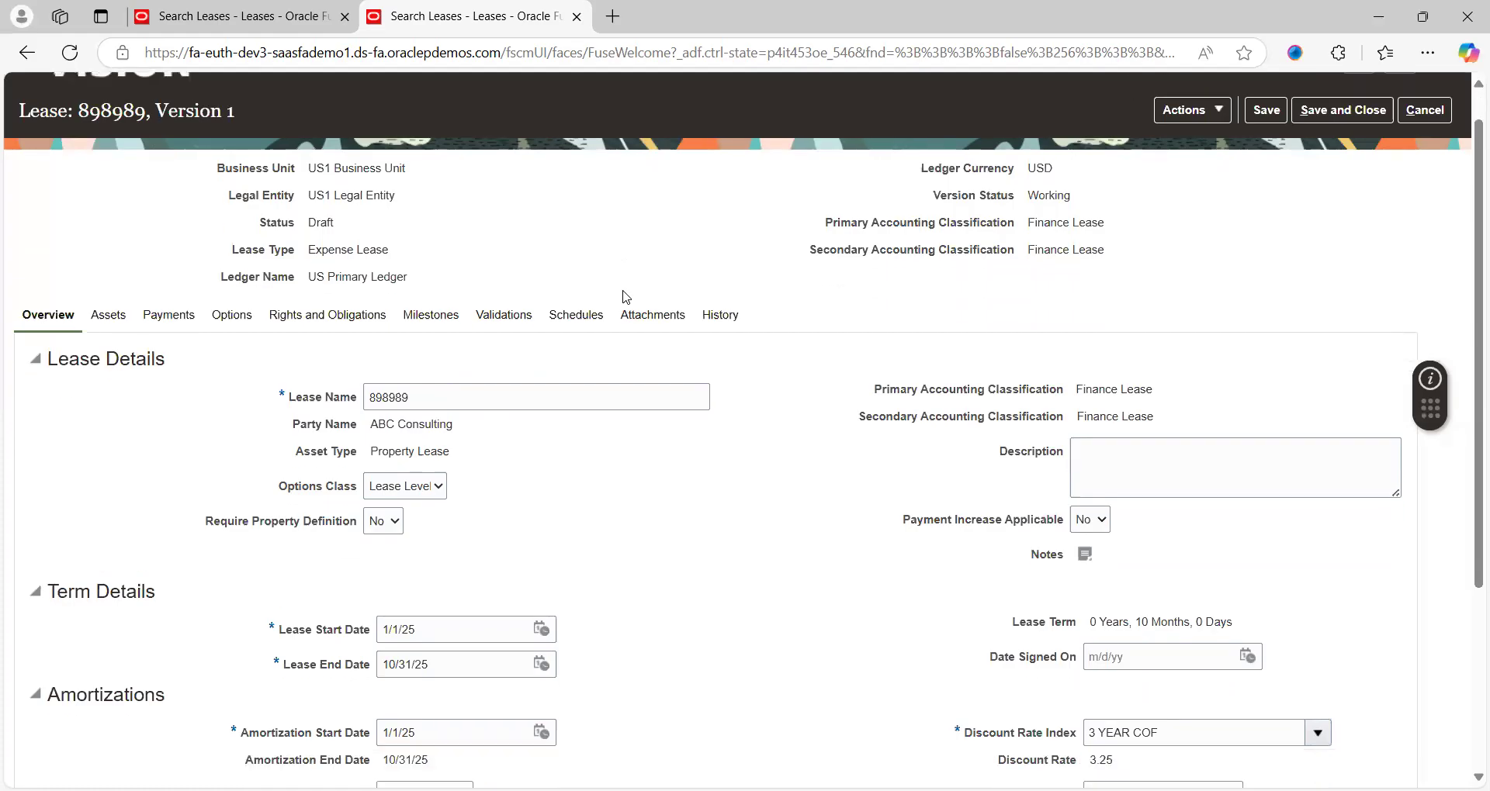
pyautogui.scroll(1, 626, 297)
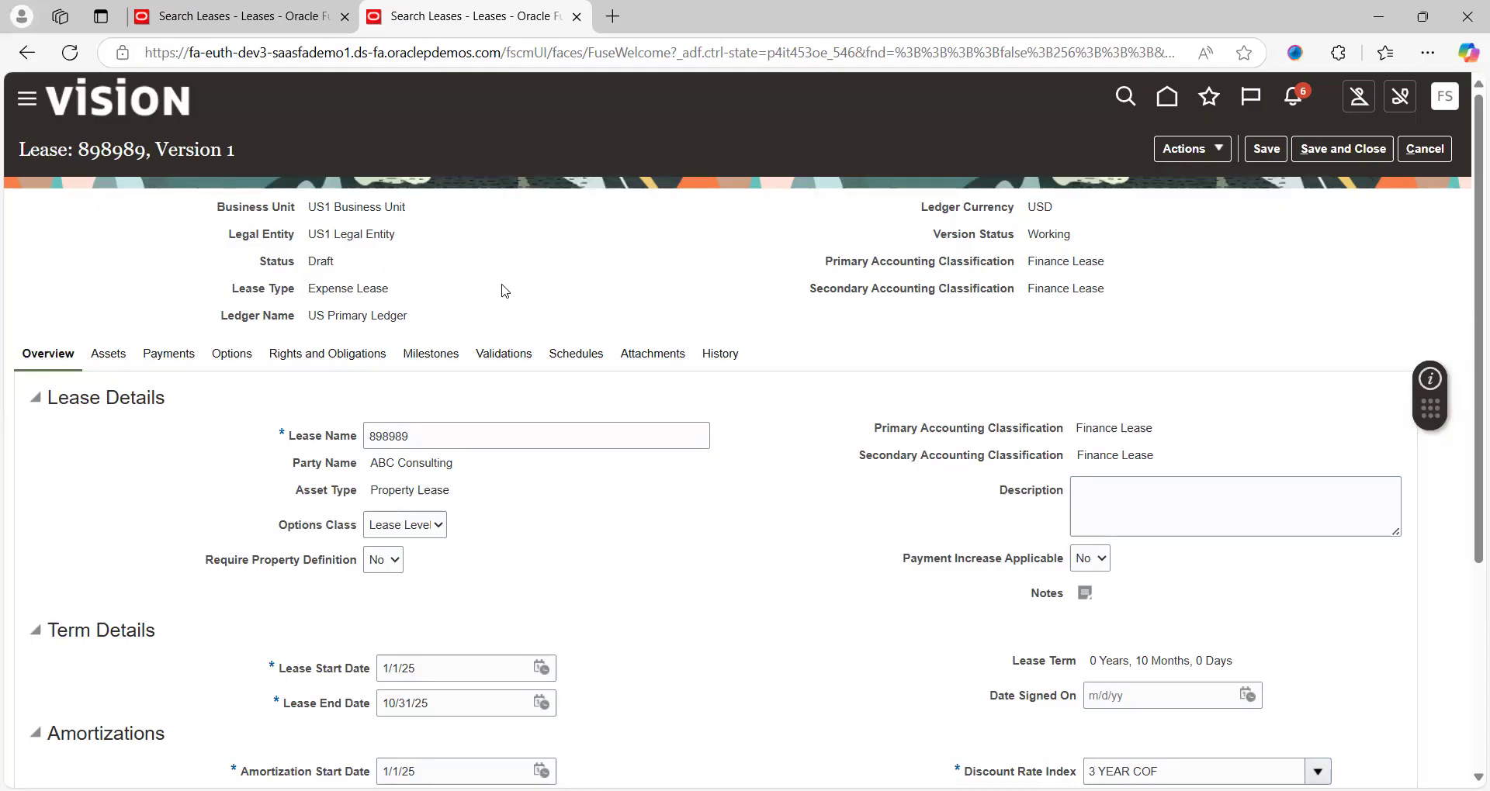
pyautogui.scroll(-2, 506, 290)
pyautogui.scroll(2, 505, 290)
pyautogui.scroll(-1, 180, 503)
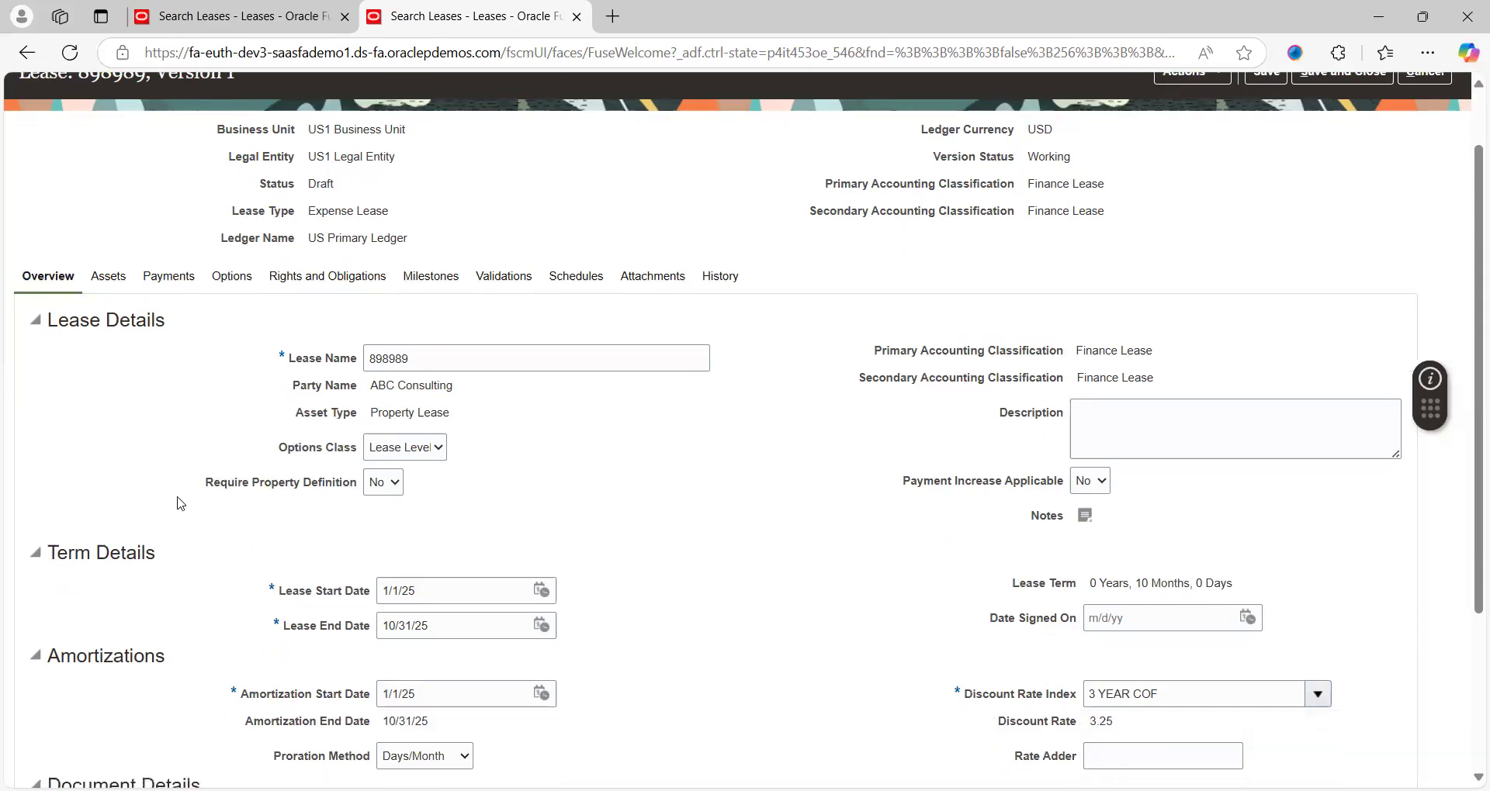
pyautogui.click(438, 357)
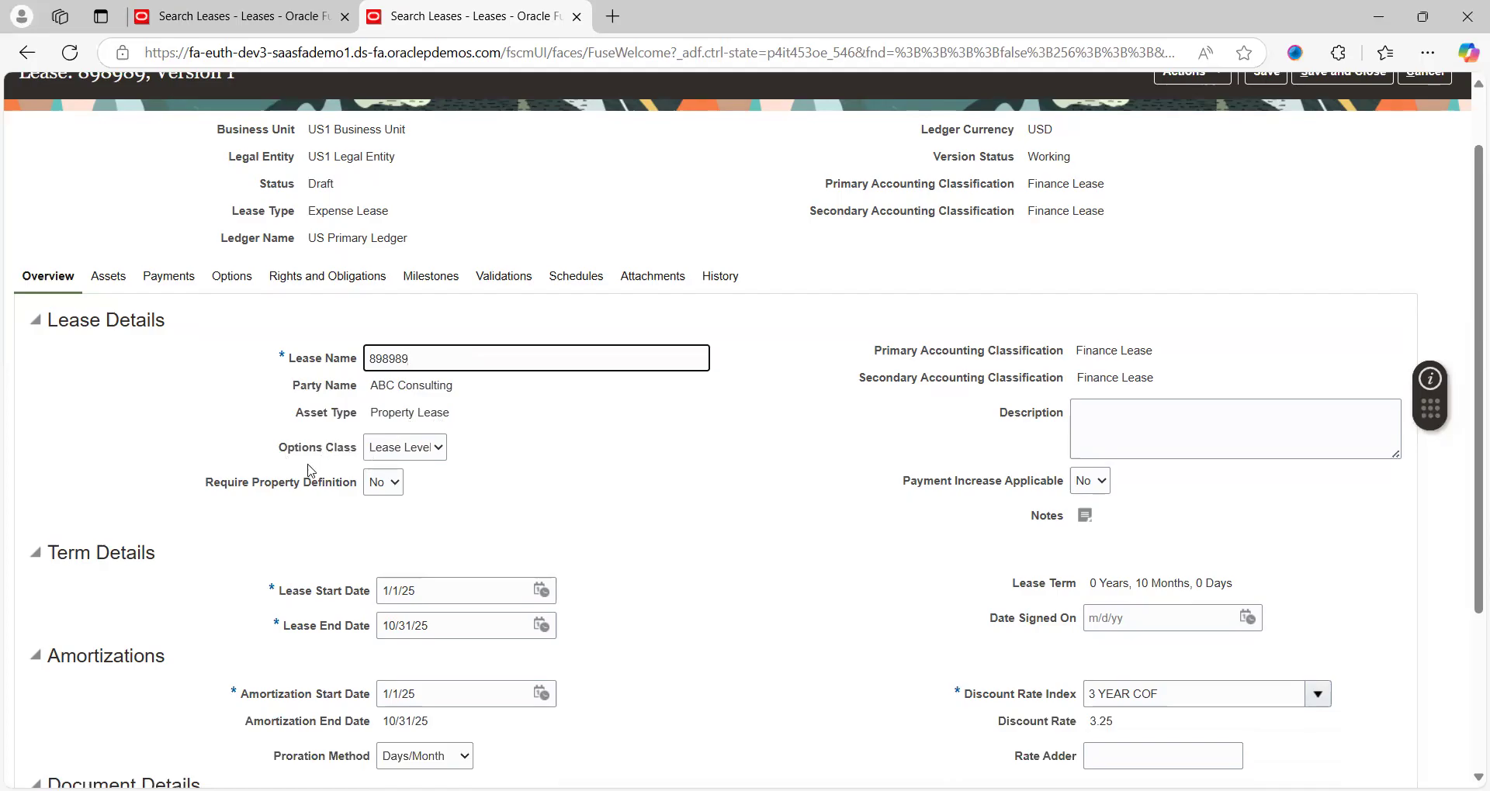
pyautogui.click(411, 458)
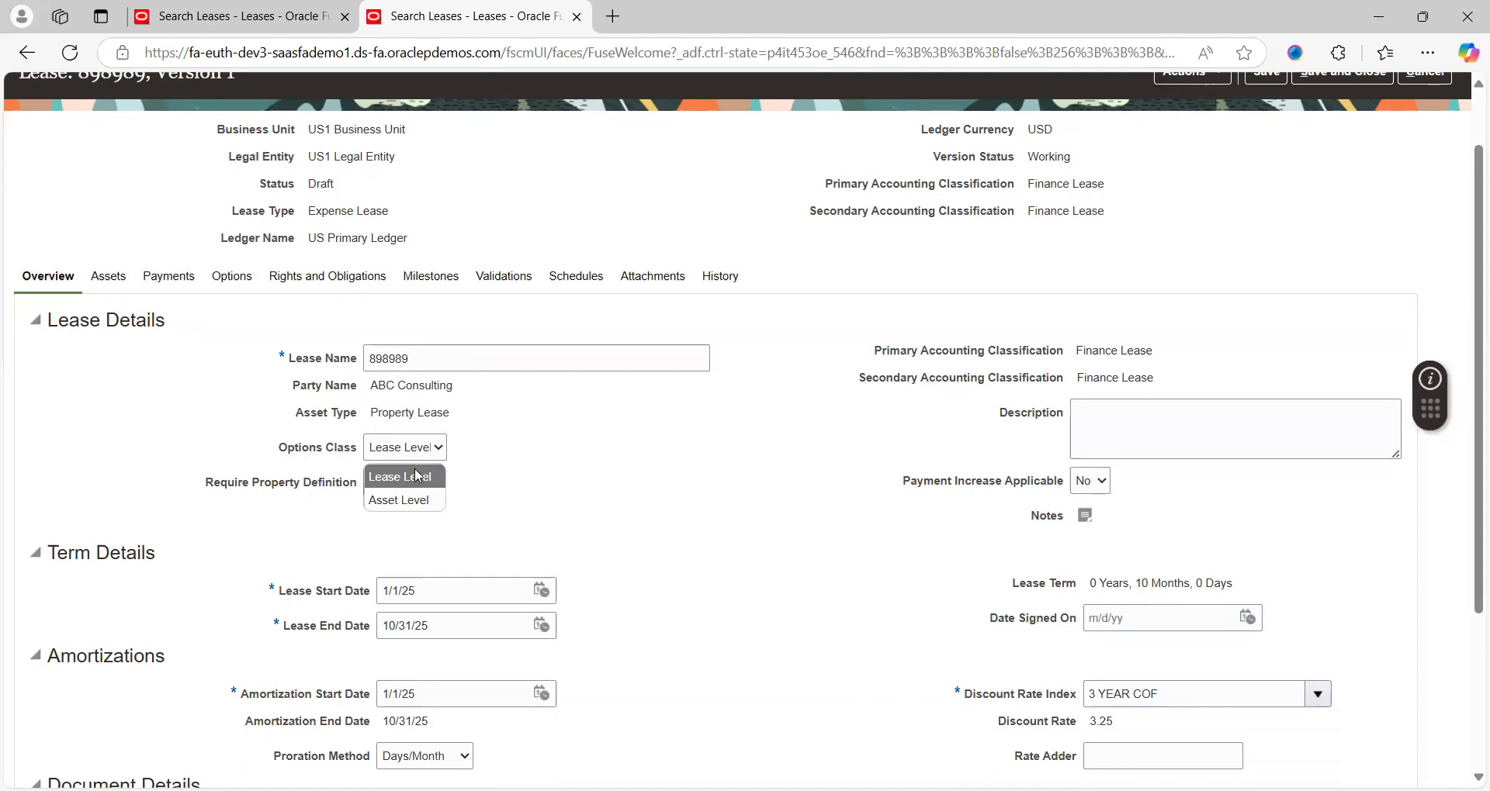
pyautogui.click(543, 454)
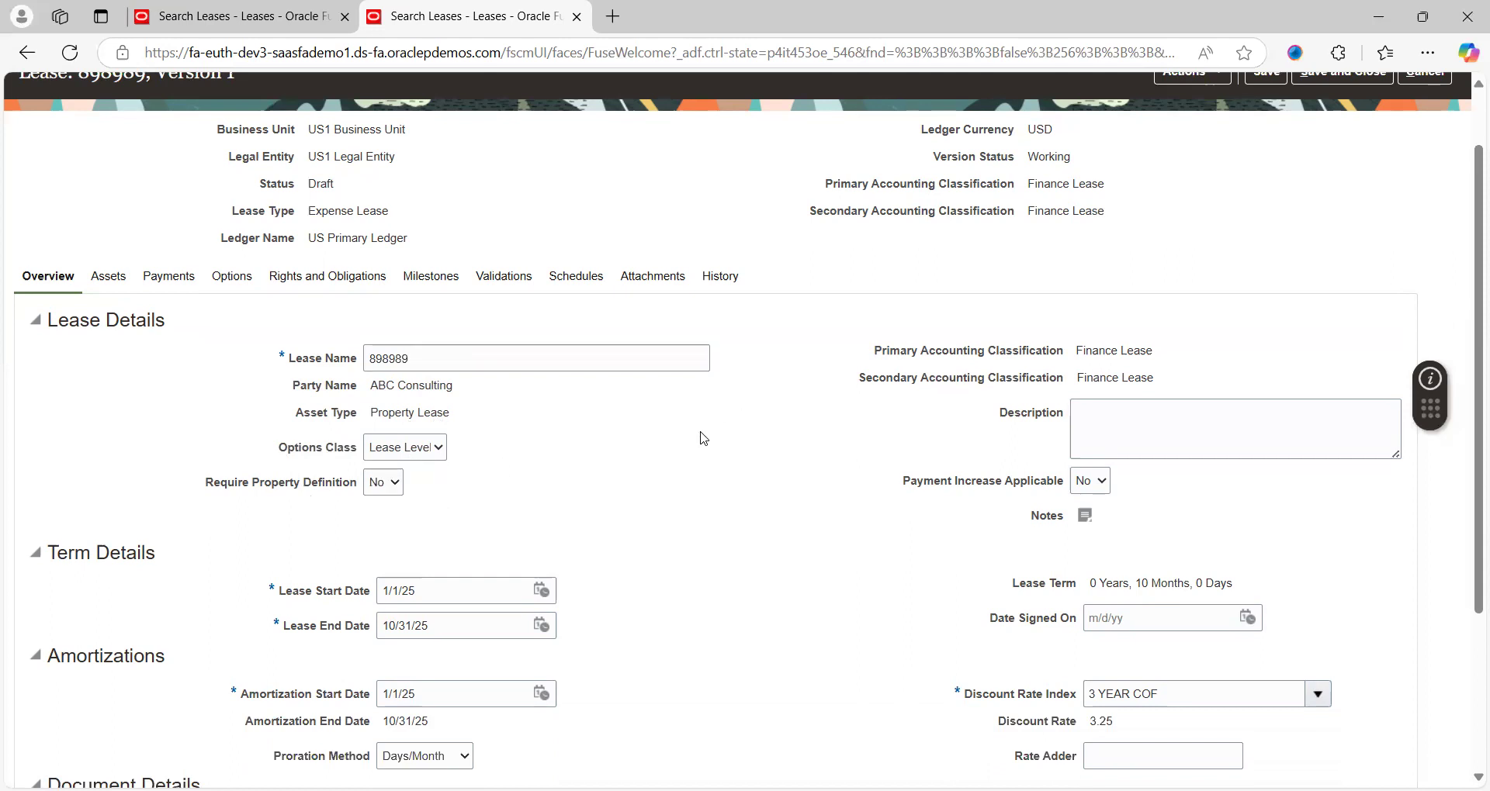
pyautogui.scroll(-1, 703, 439)
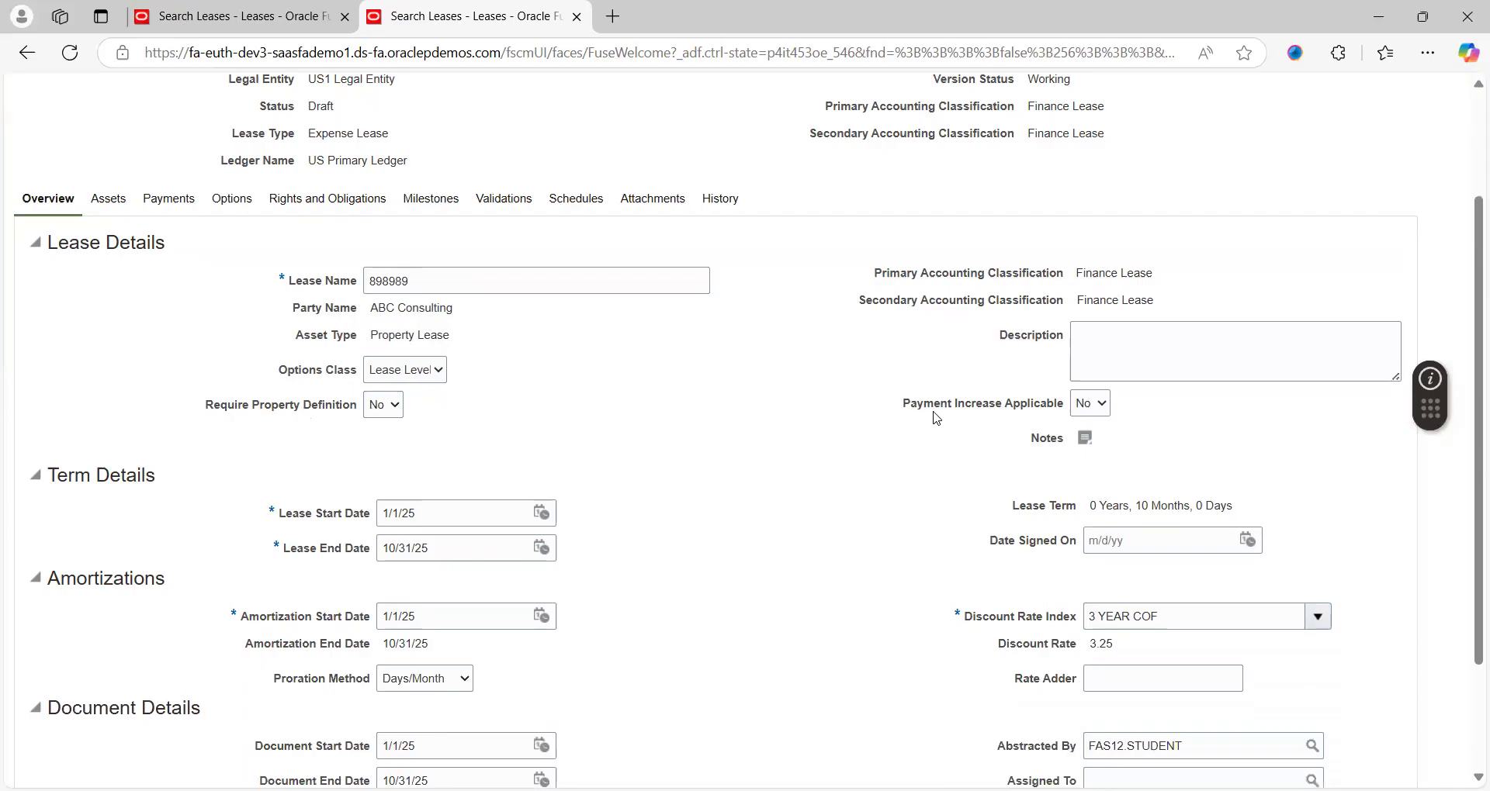
pyautogui.click(1083, 405)
pyautogui.click(889, 466)
pyautogui.scroll(-2, 562, 462)
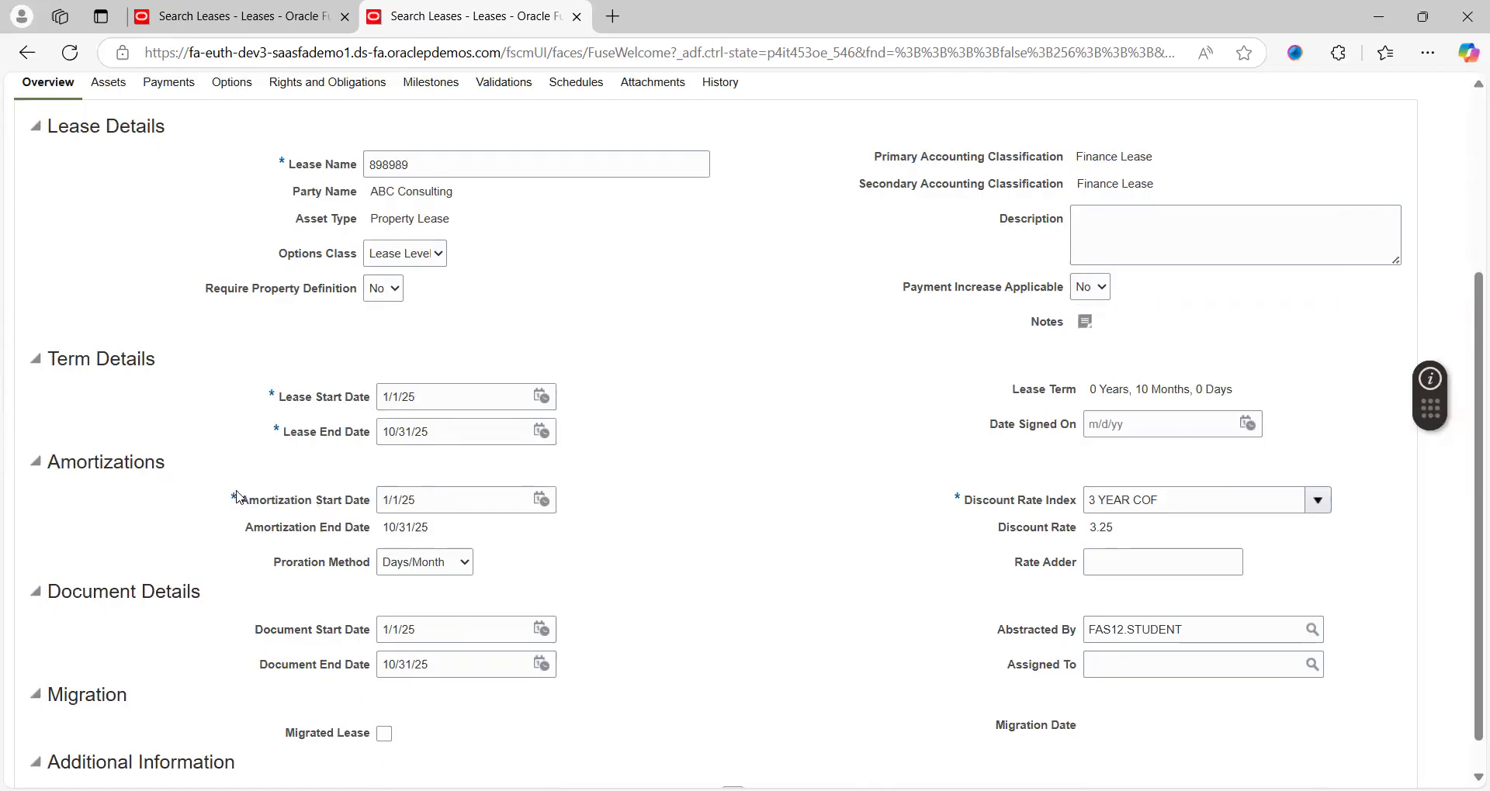
# Examine the lease's amortization settings and the available proration methods
pyautogui.doubleClick(144, 465)
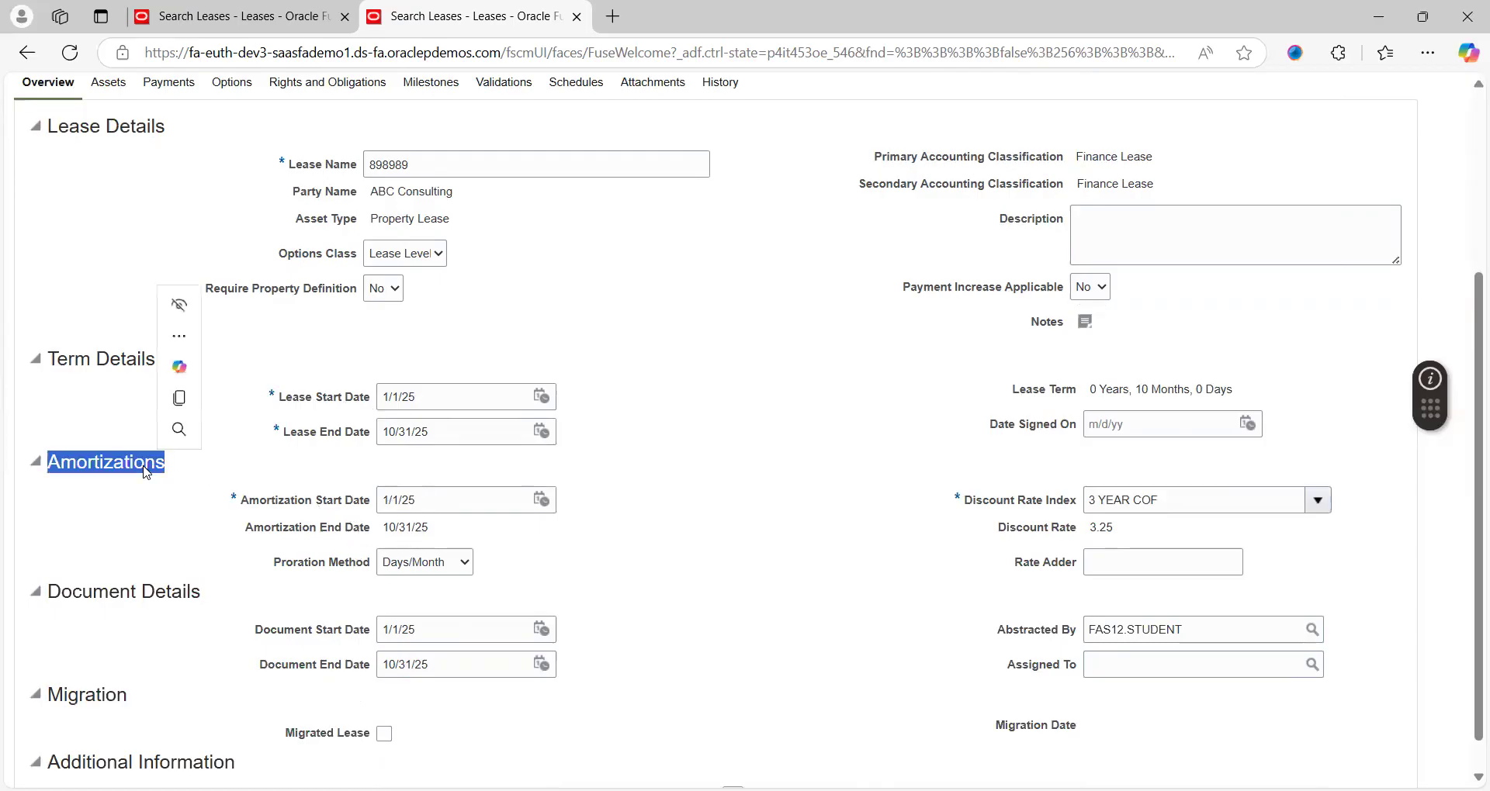
pyautogui.click(234, 460)
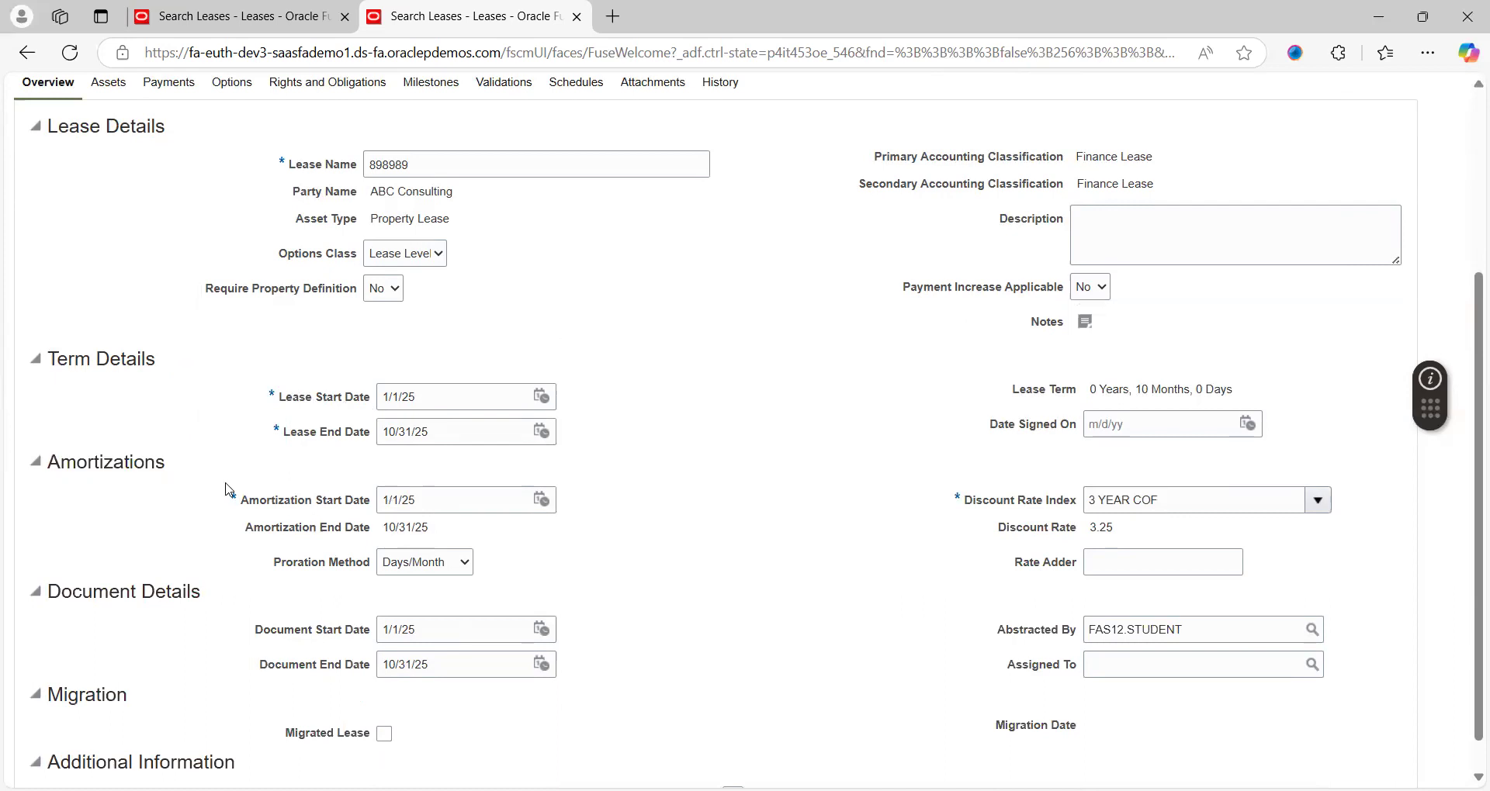
pyautogui.scroll(-1, 229, 489)
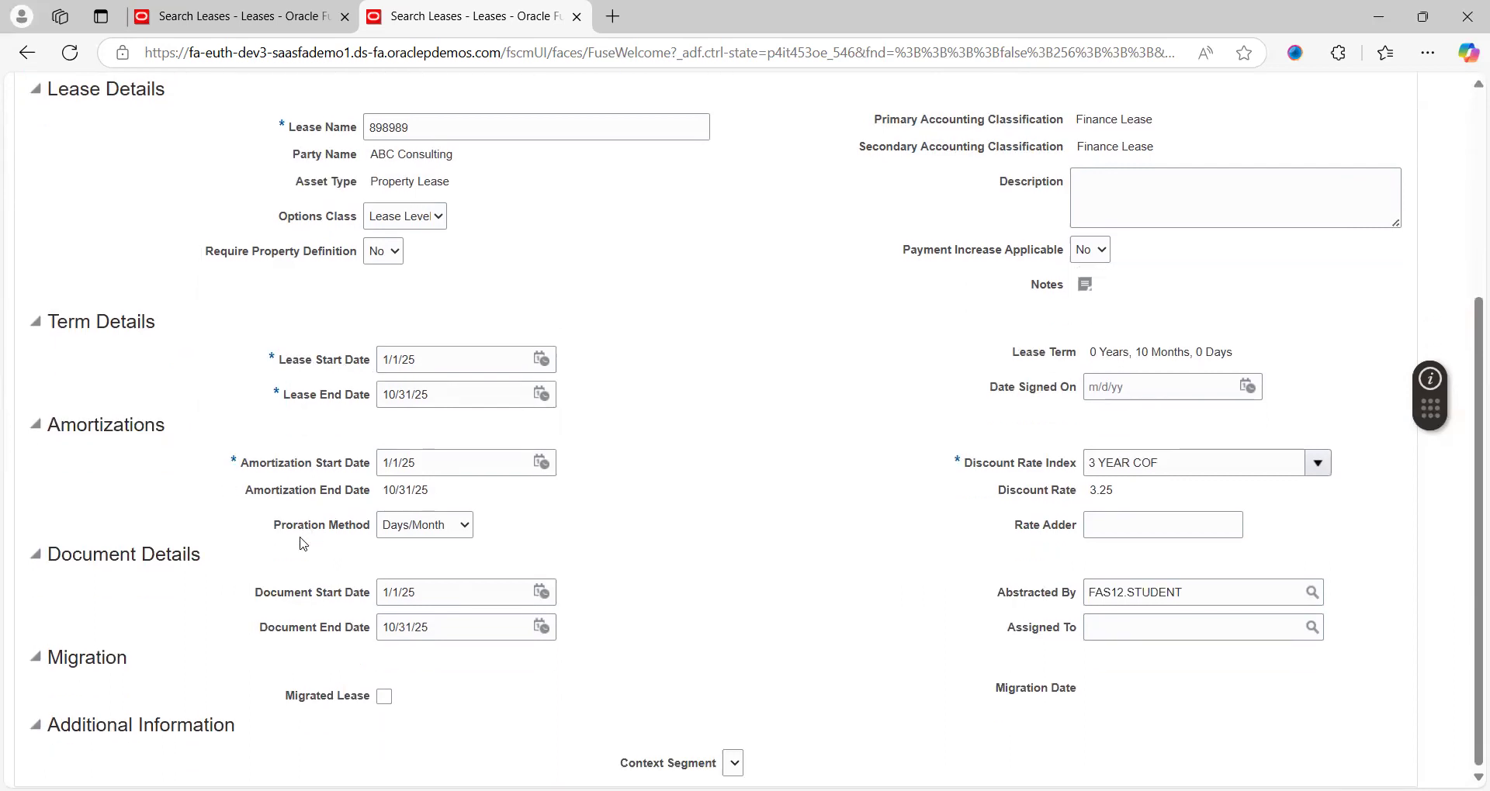
pyautogui.click(429, 536)
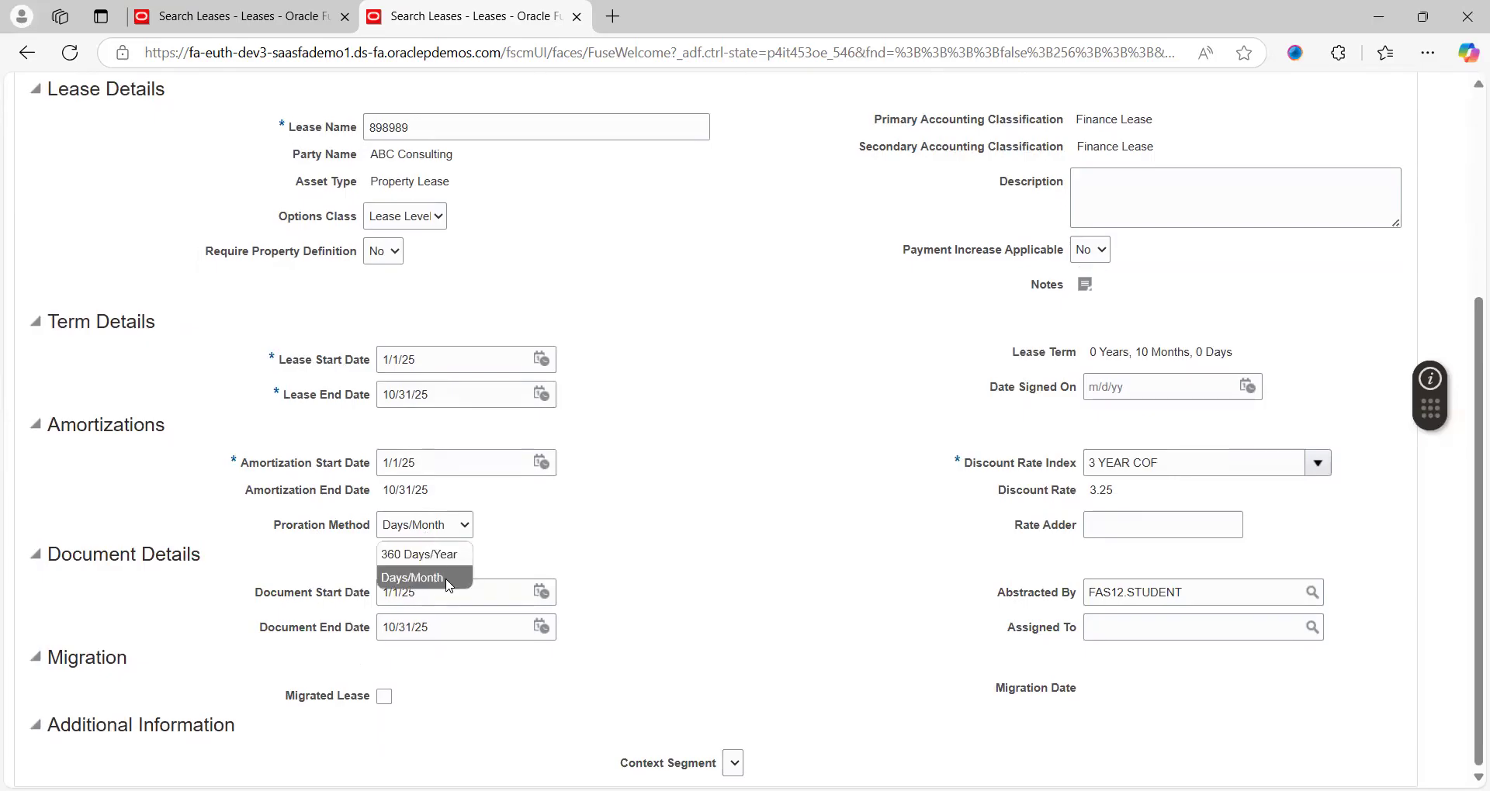
pyautogui.click(627, 528)
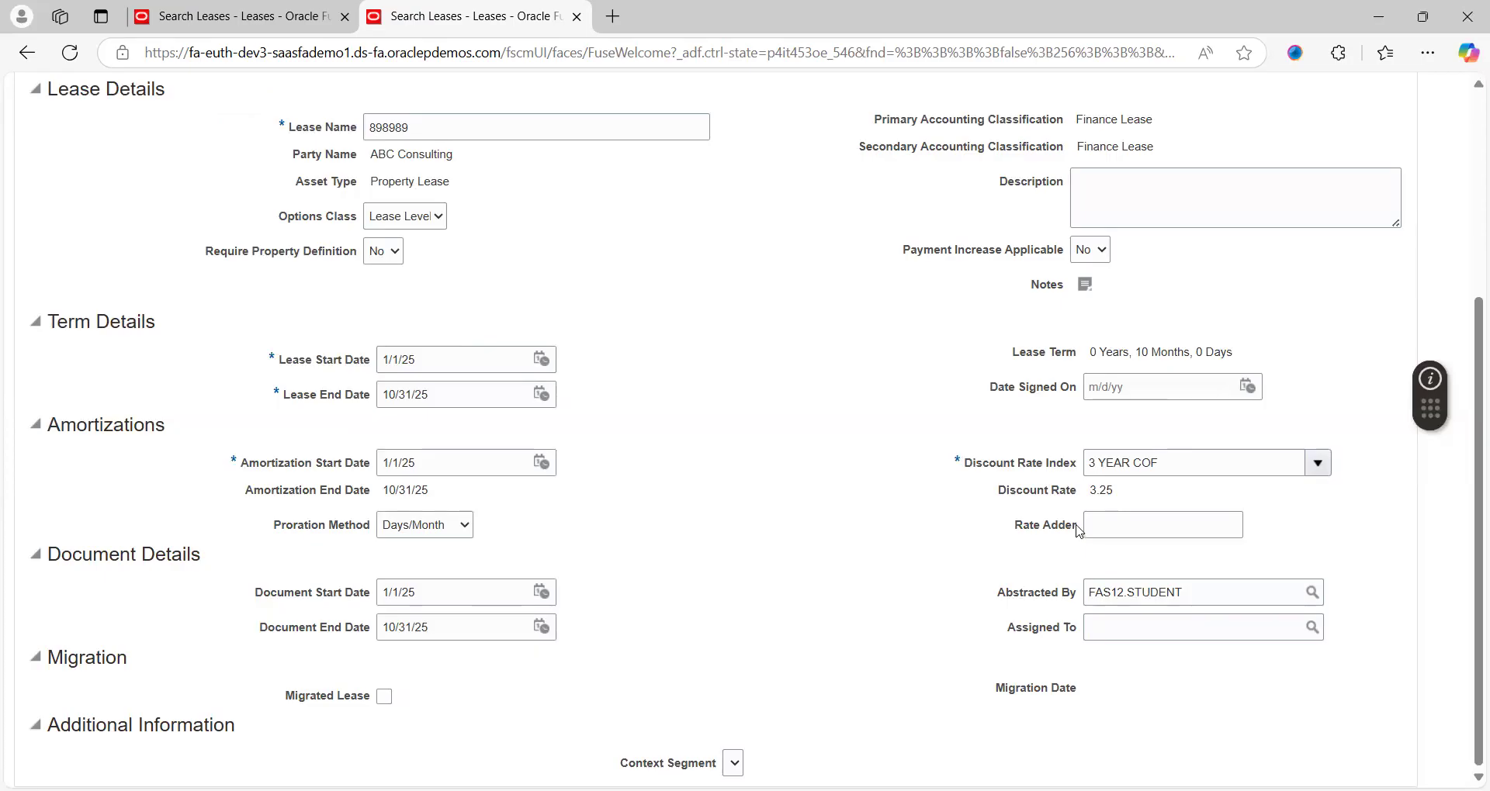
# Try a rate adder of .75 on the lease's discount rate, and clear the value again
pyautogui.moveTo(1077, 530); pyautogui.dragTo(1018, 530)
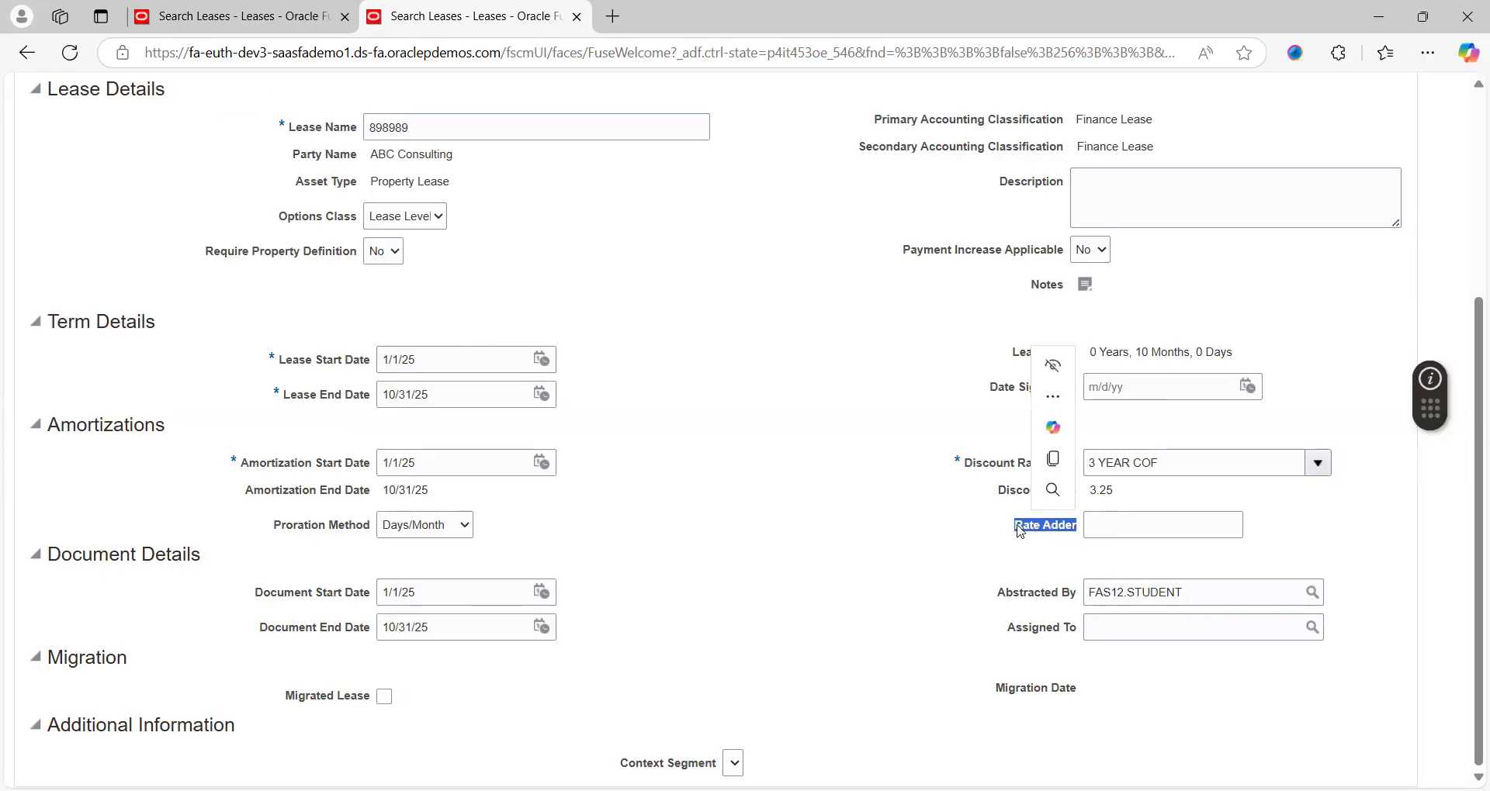
pyautogui.click(1116, 522)
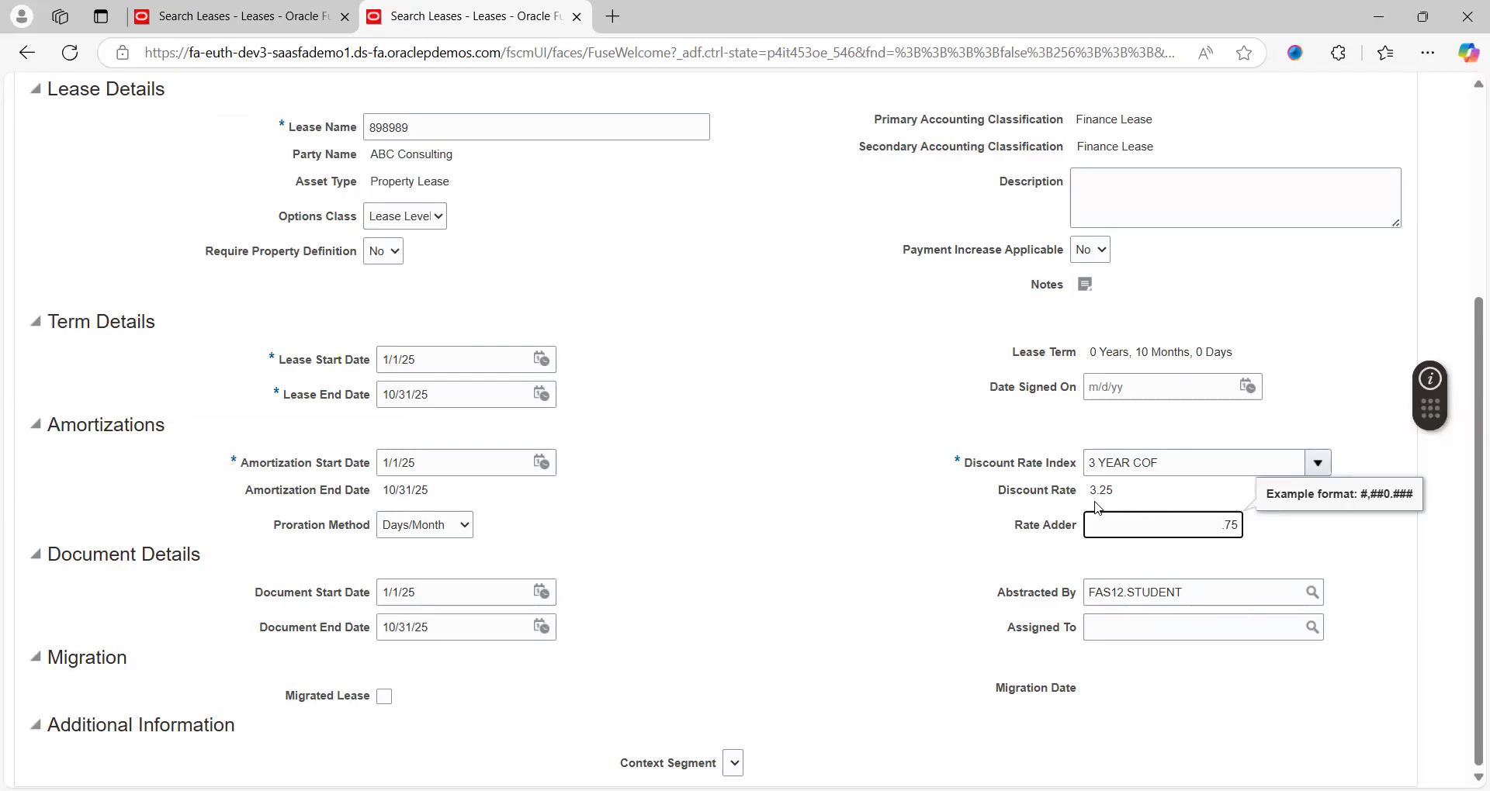
pyautogui.doubleClick(1184, 516)
pyautogui.press('BackSpace')
pyautogui.click(939, 559)
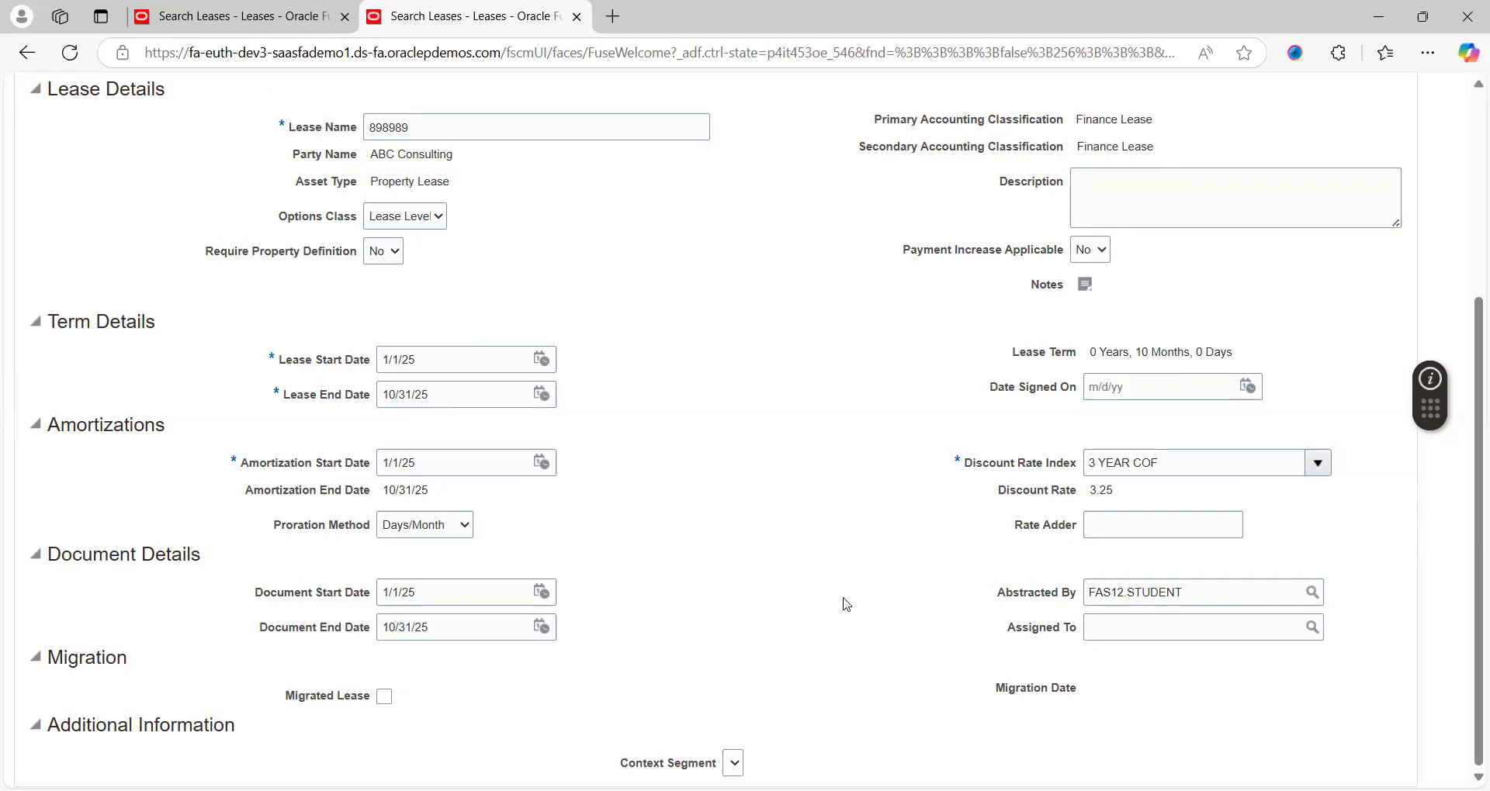
# Start a new asset for the lease and enter 7474 as its asset number
pyautogui.scroll(4, 846, 604)
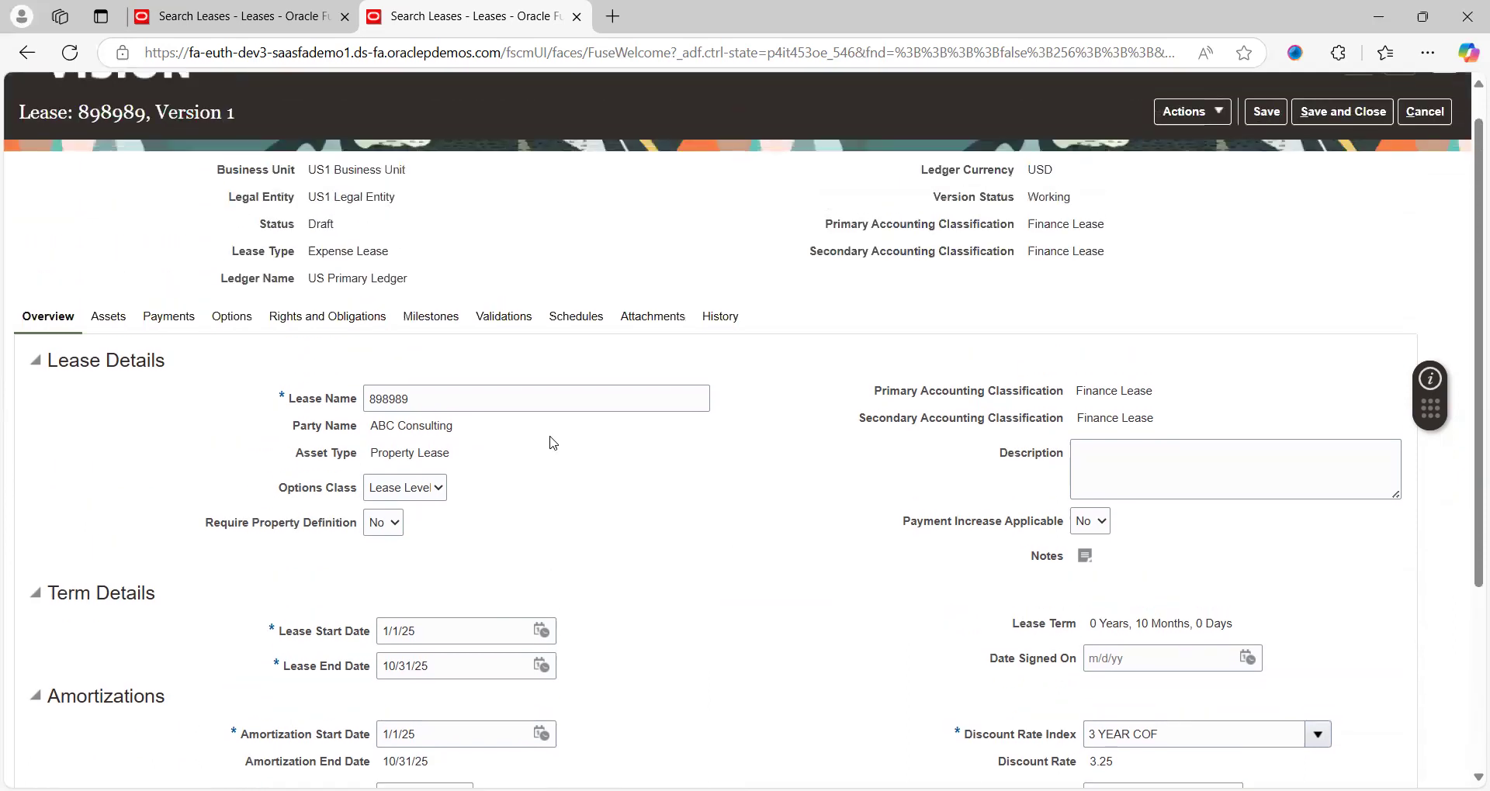
pyautogui.click(109, 318)
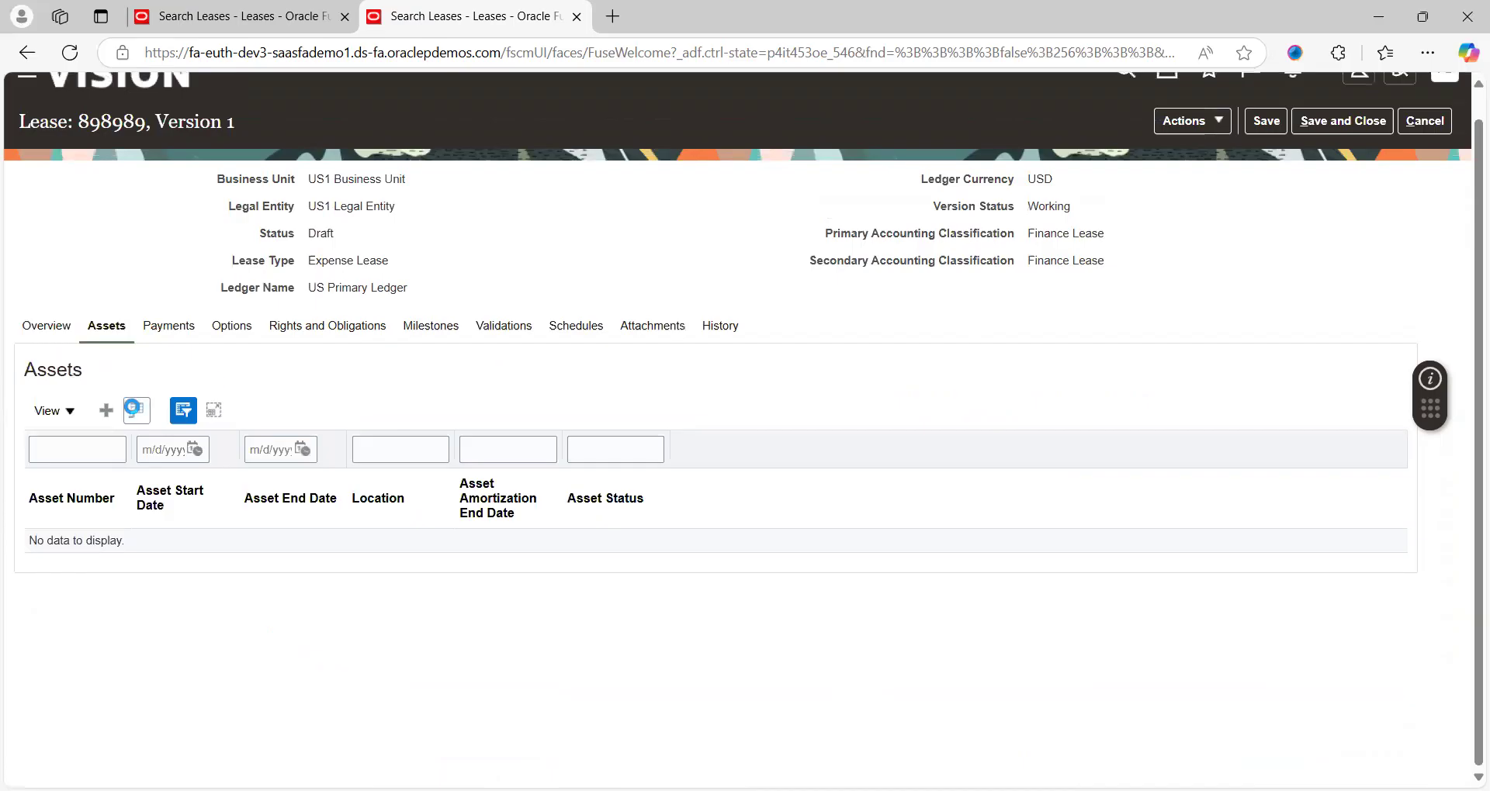
pyautogui.click(110, 413)
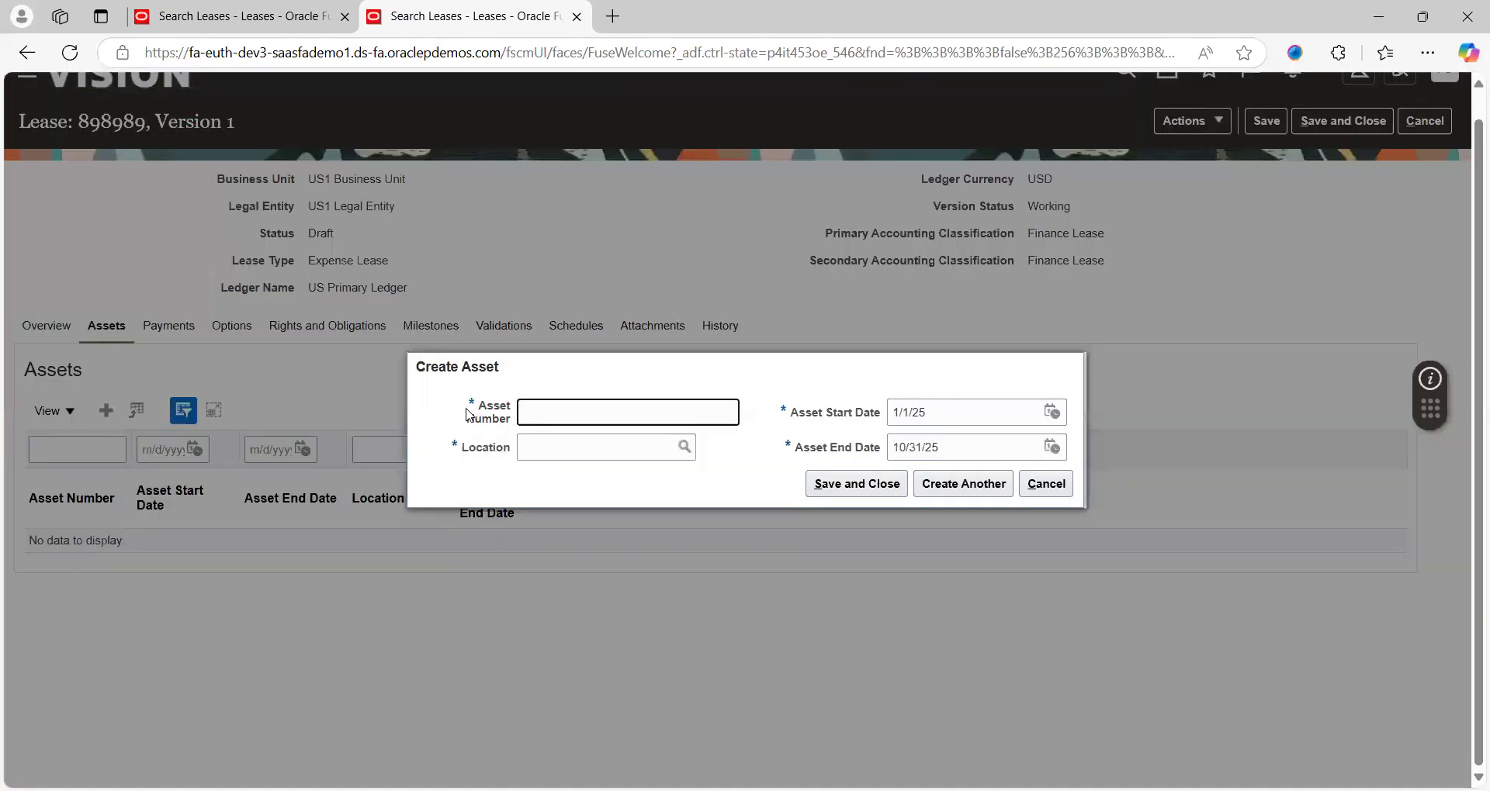
pyautogui.write('7474')
pyautogui.press('Tab')
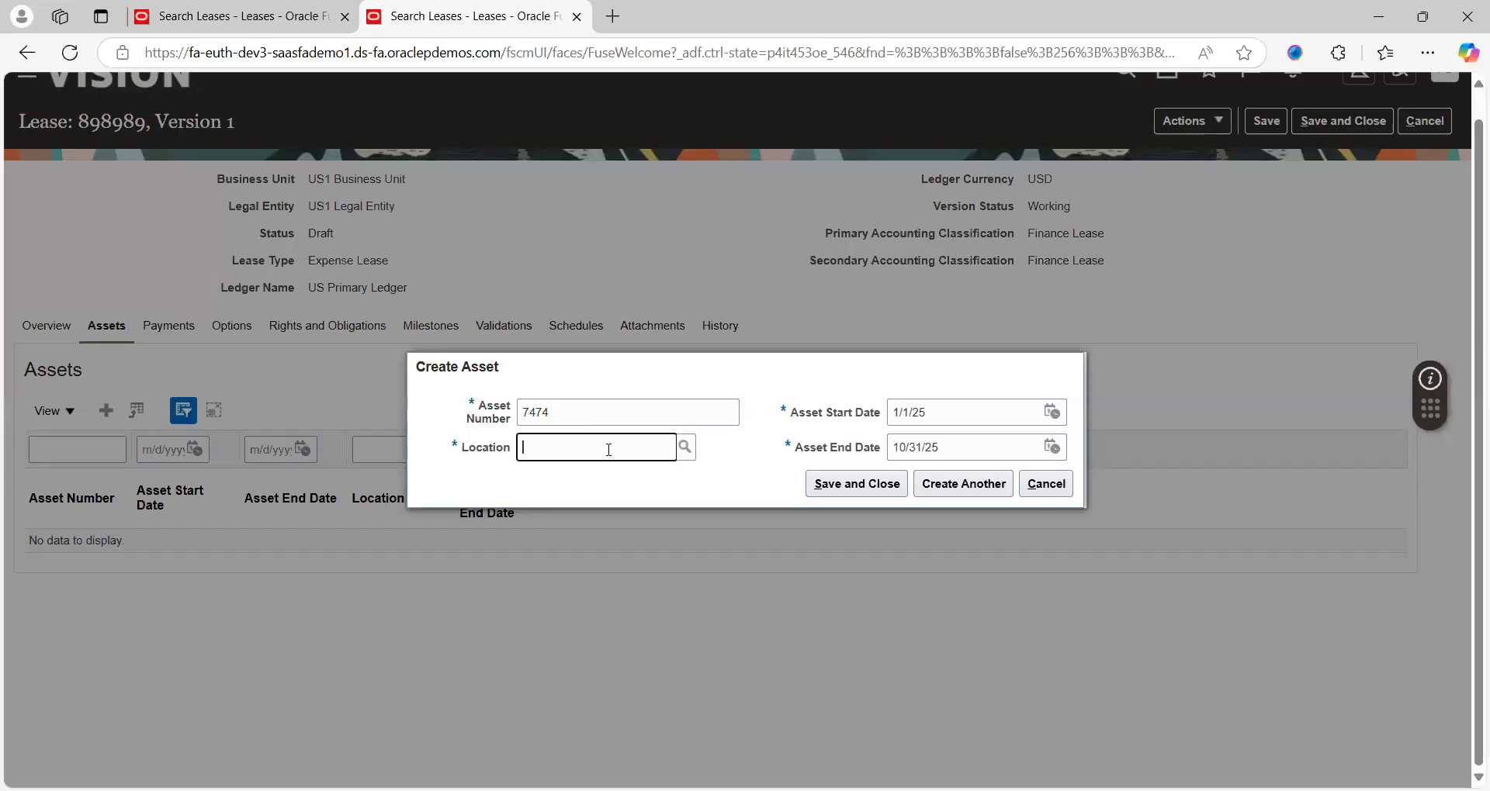
# Search the locations for the new asset using an advanced search with the Location condition Is not blank
pyautogui.click(684, 447)
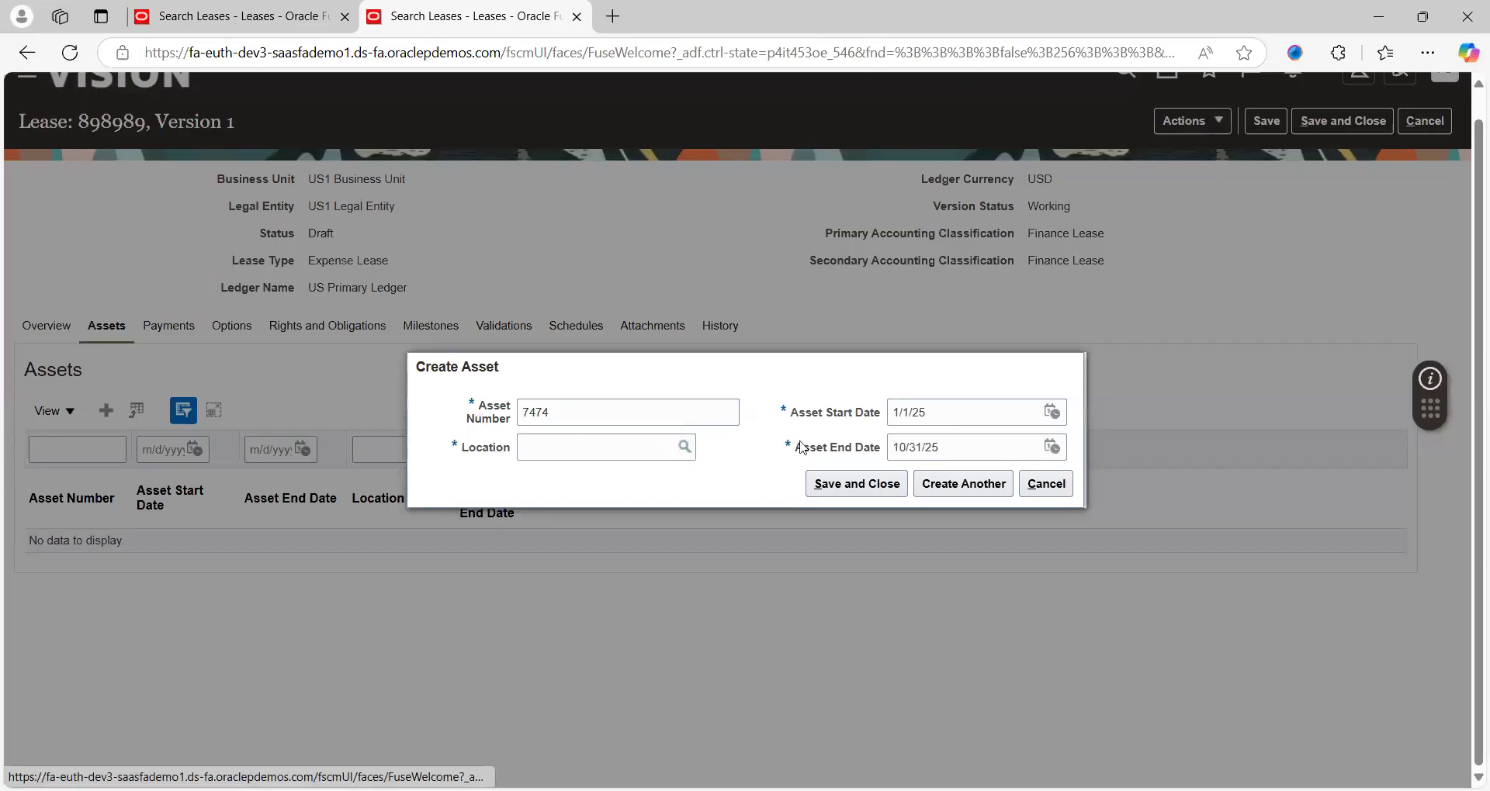
pyautogui.click(649, 404)
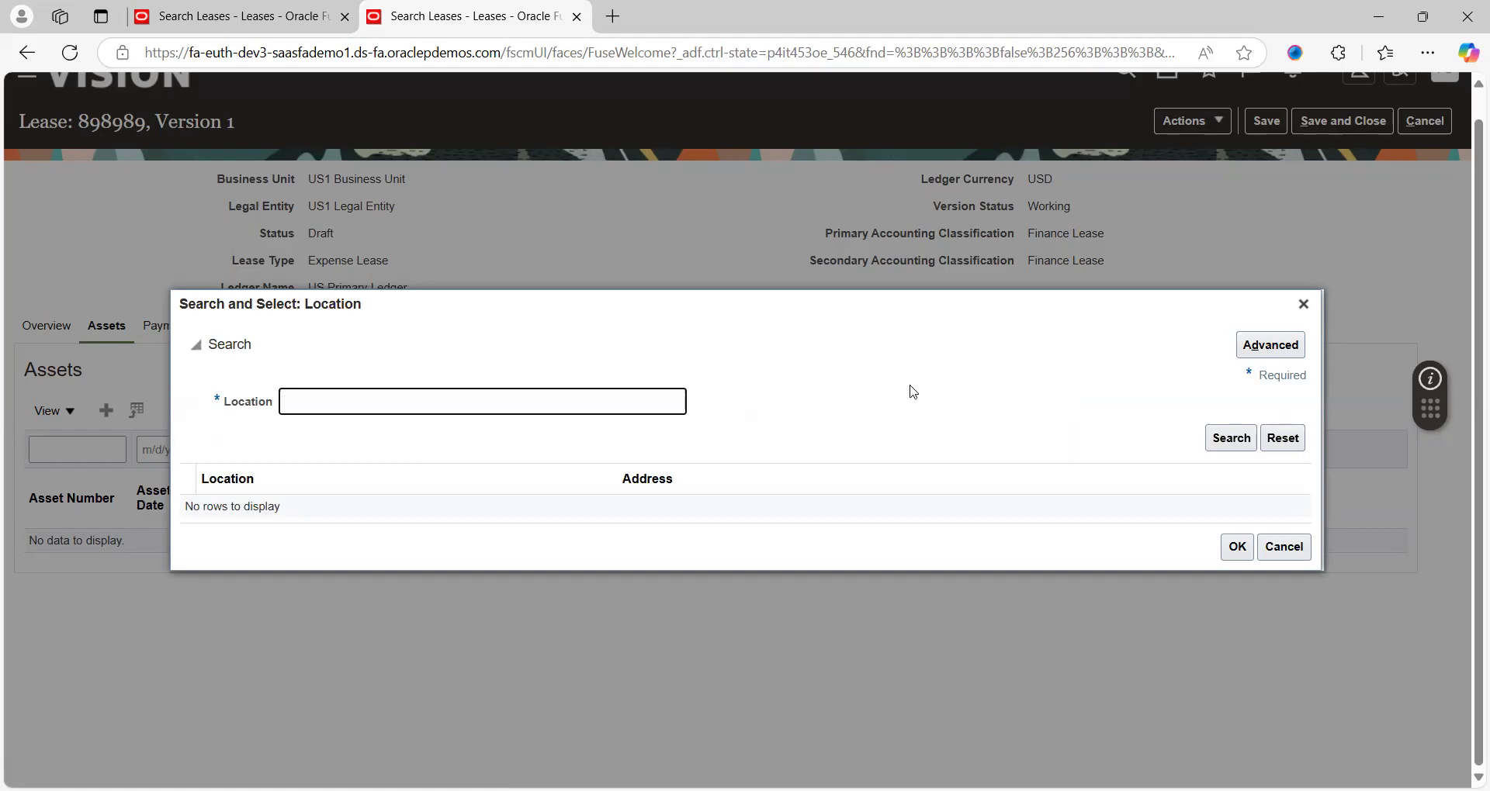
pyautogui.click(1266, 351)
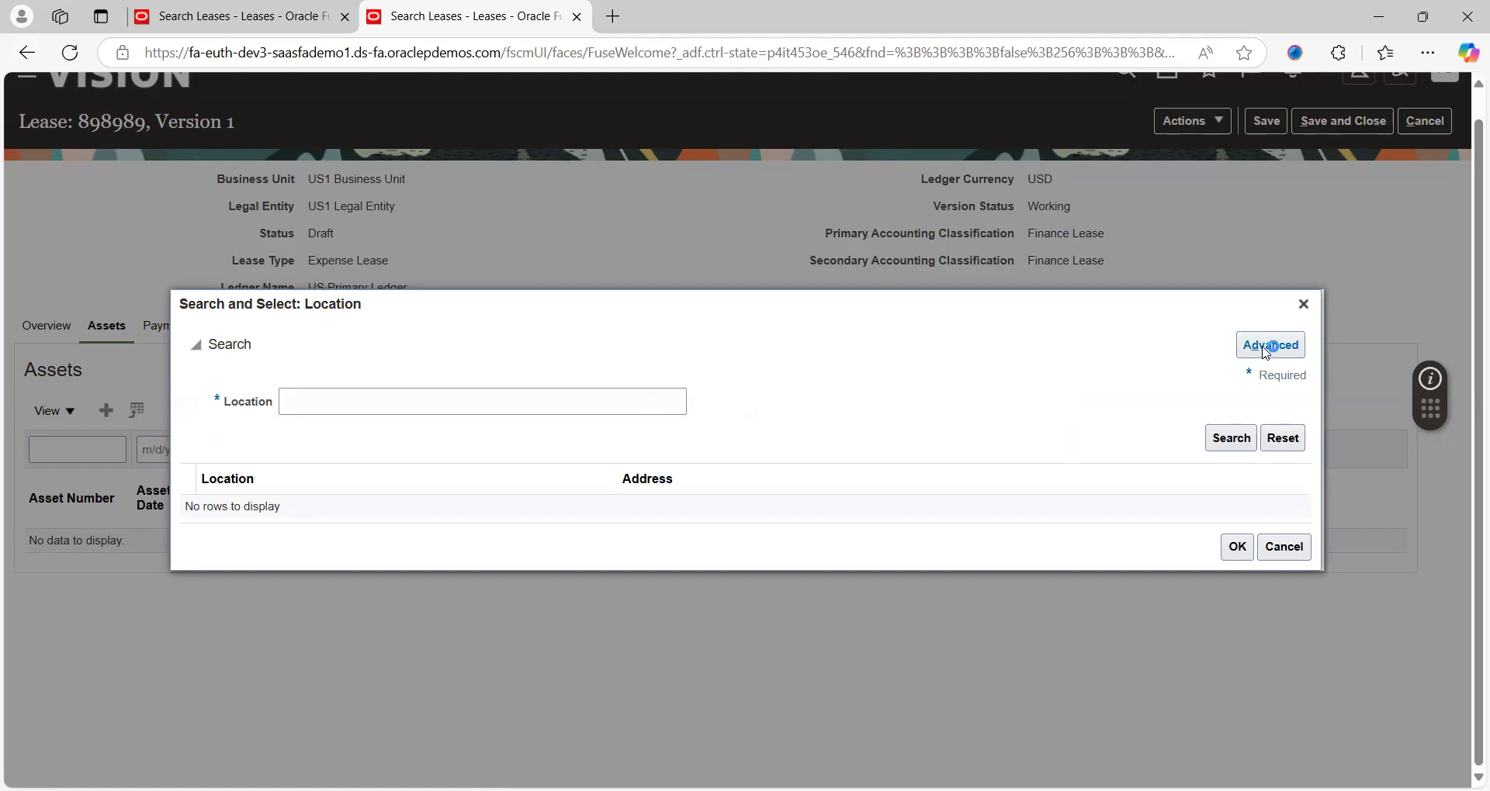
pyautogui.click(312, 402)
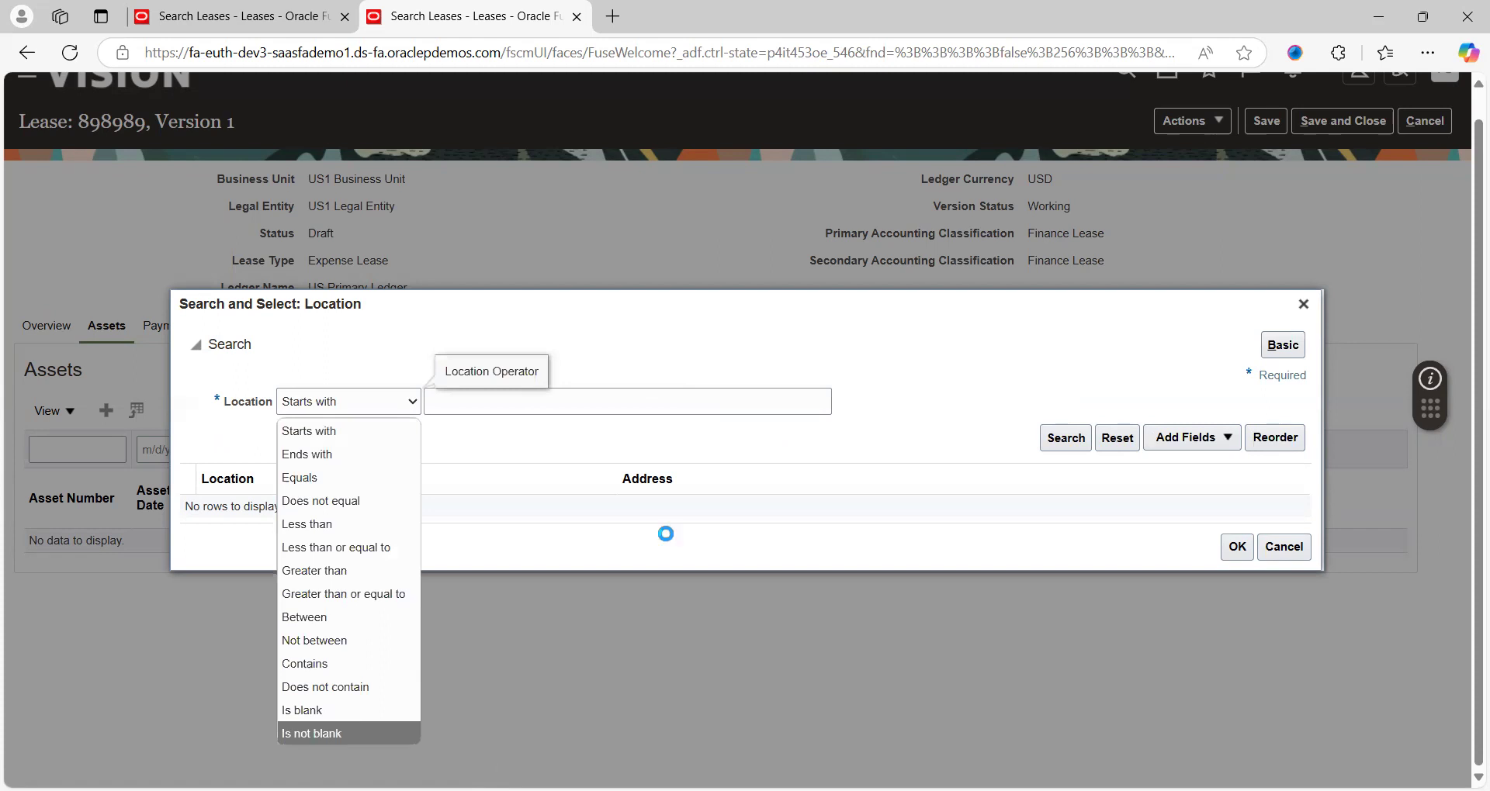
pyautogui.click(318, 733)
pyautogui.click(1065, 439)
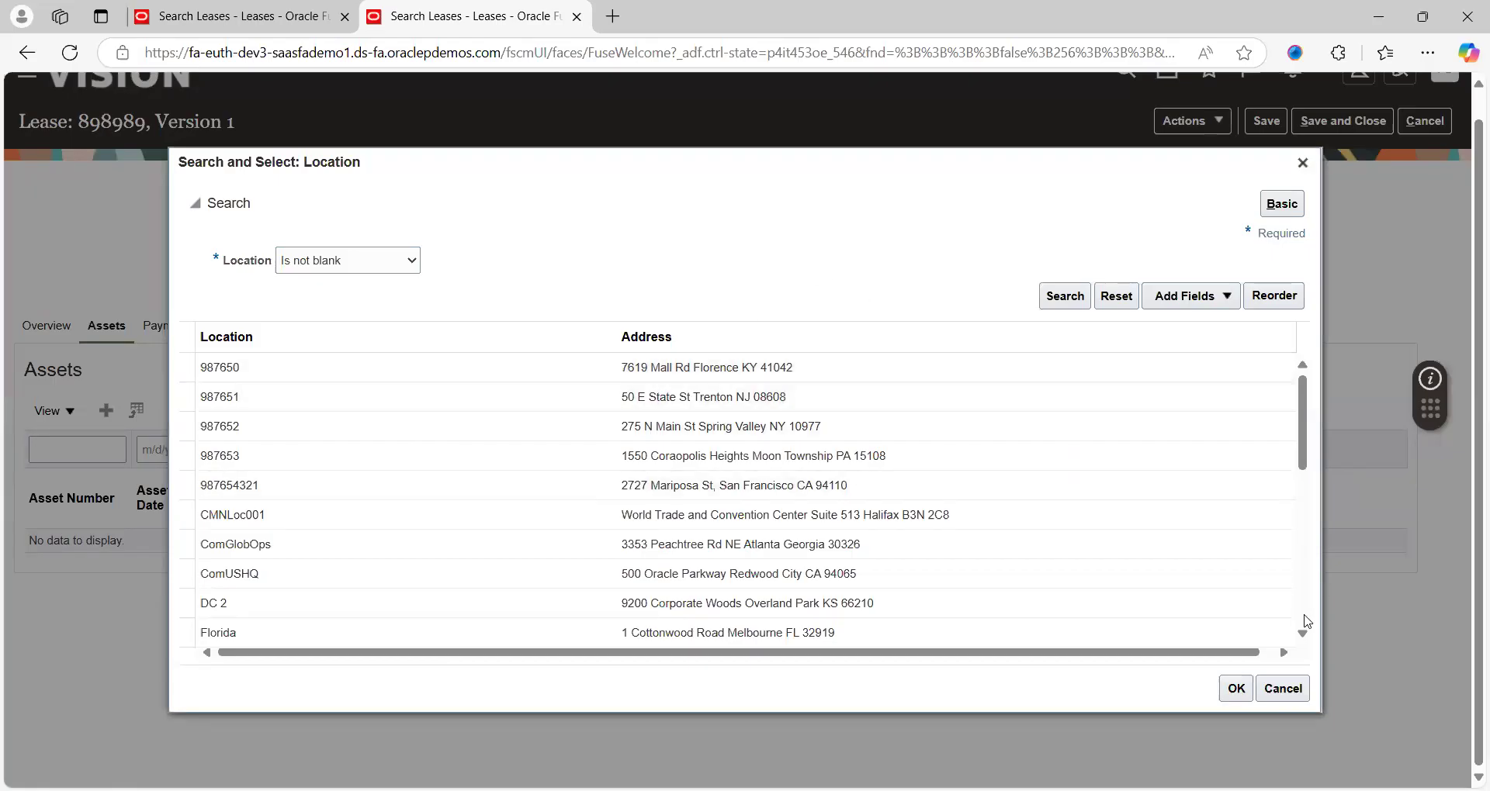
# Choose PRC02LOC from the location results as the asset's location and save the asset
pyautogui.scroll(-6, 1304, 624)
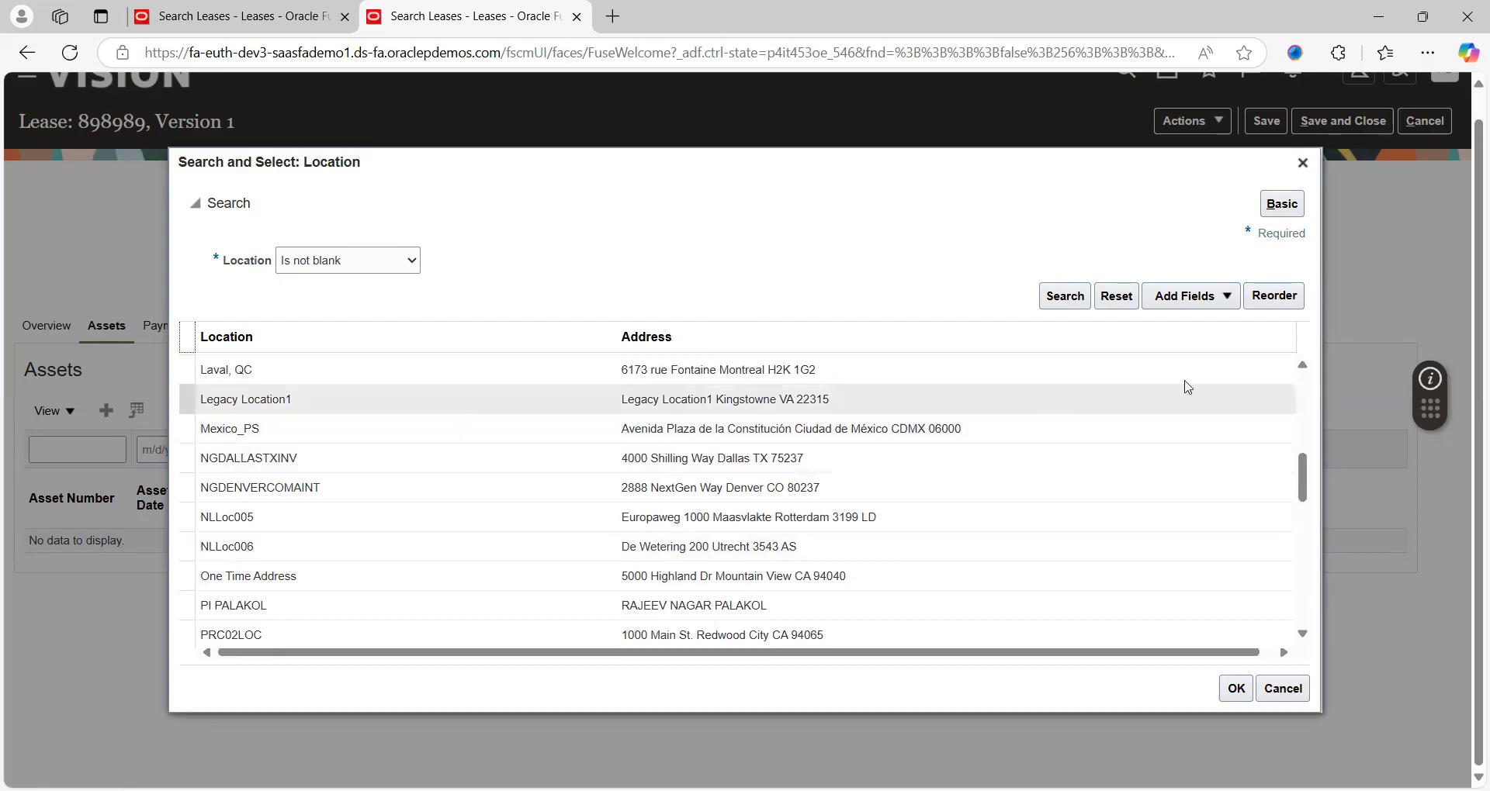
pyautogui.scroll(6, 1304, 407)
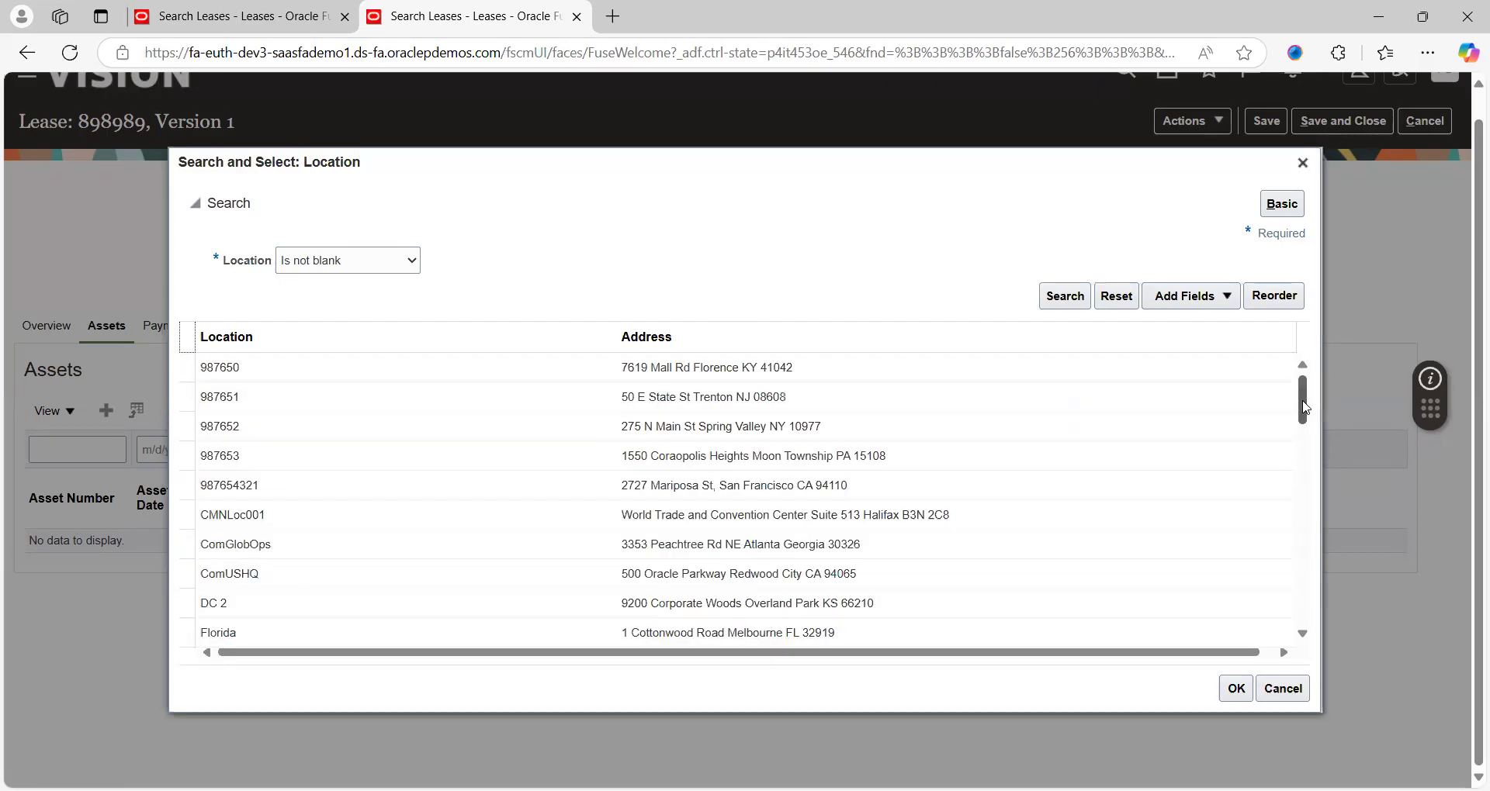
pyautogui.scroll(-6, 1304, 477)
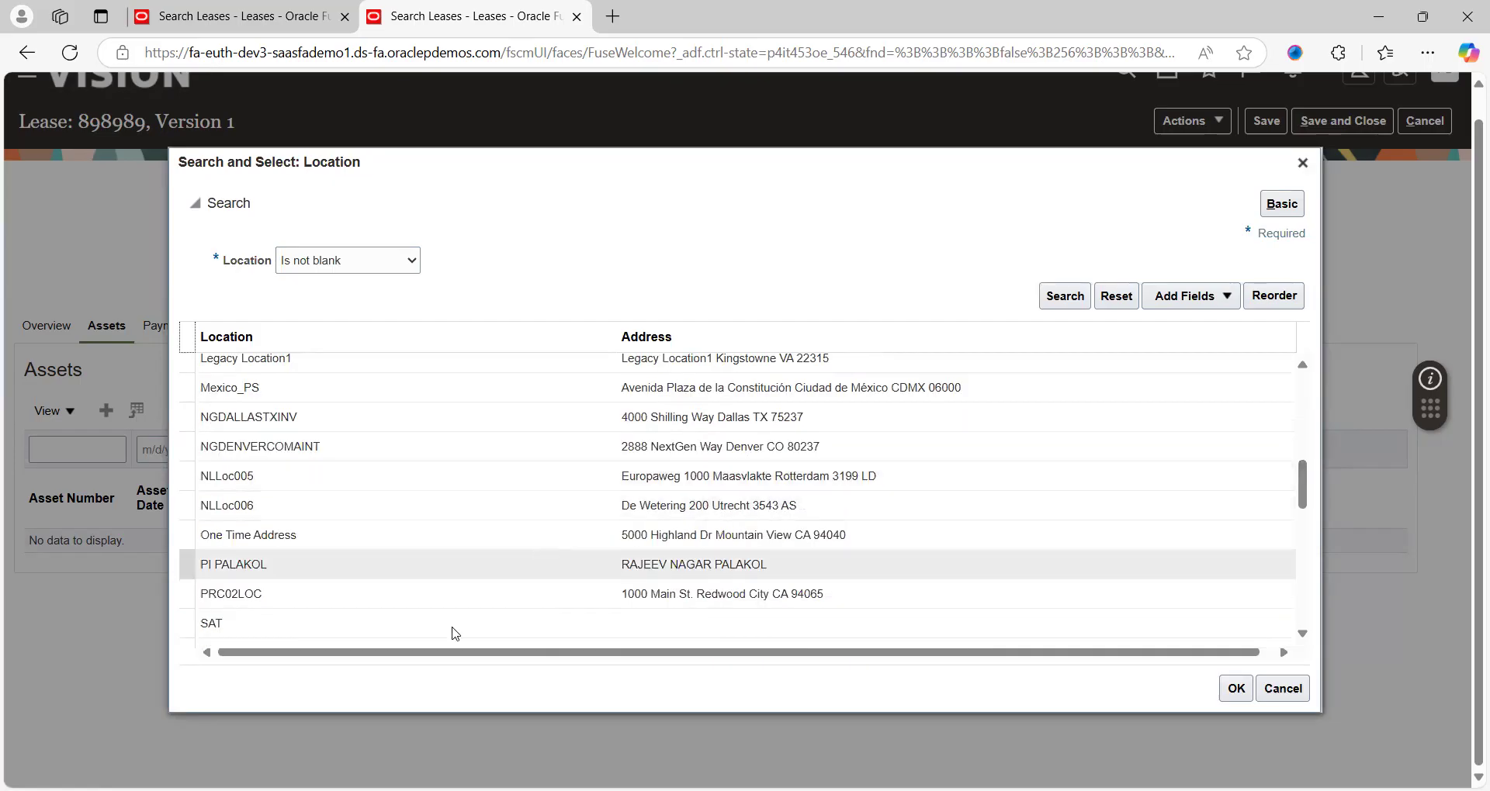
pyautogui.click(364, 607)
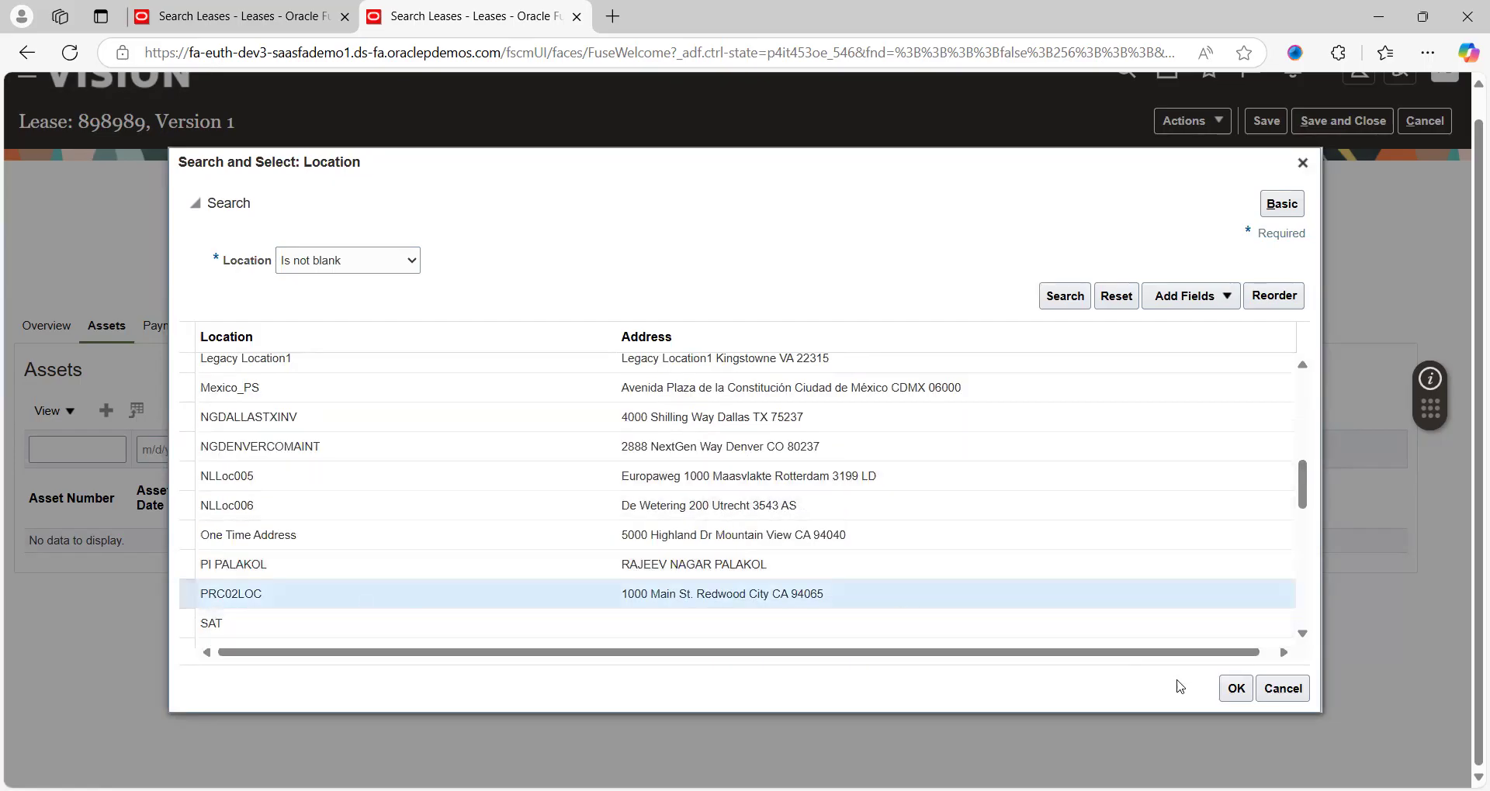
pyautogui.click(1237, 696)
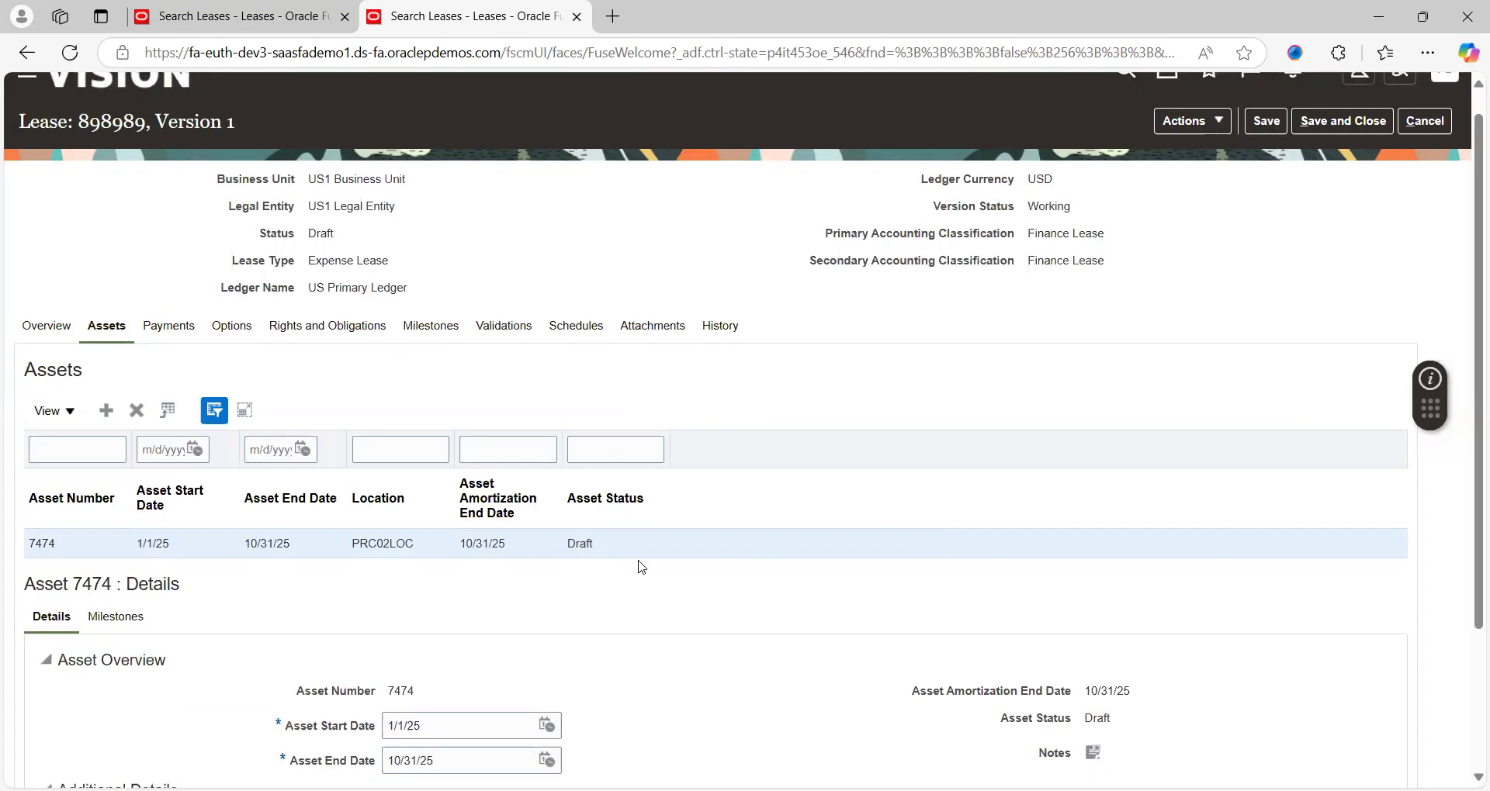
# Start a new payment for the lease and choose Base Rent as its payment template
pyautogui.scroll(-1, 661, 604)
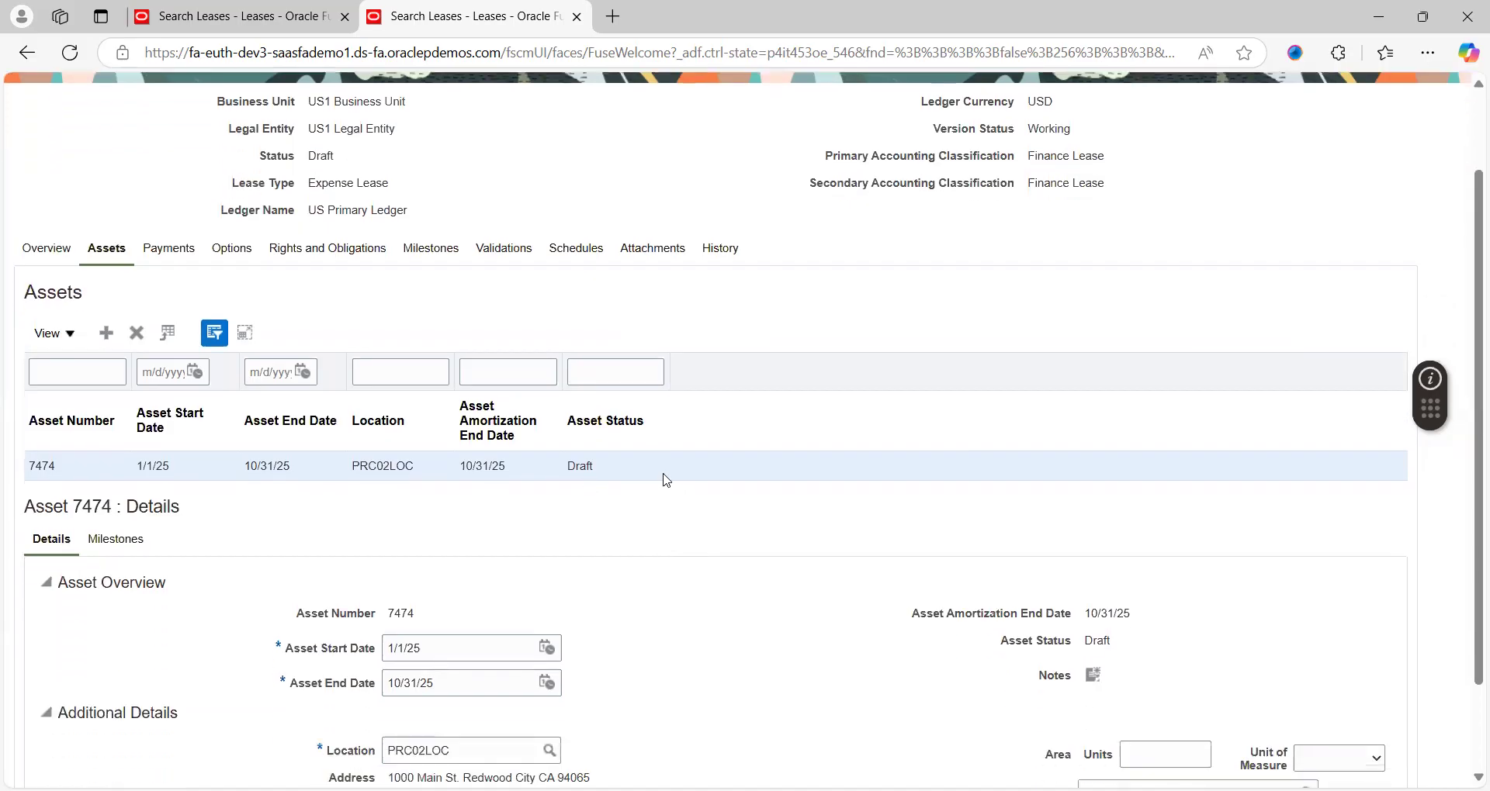
pyautogui.scroll(-1, 637, 510)
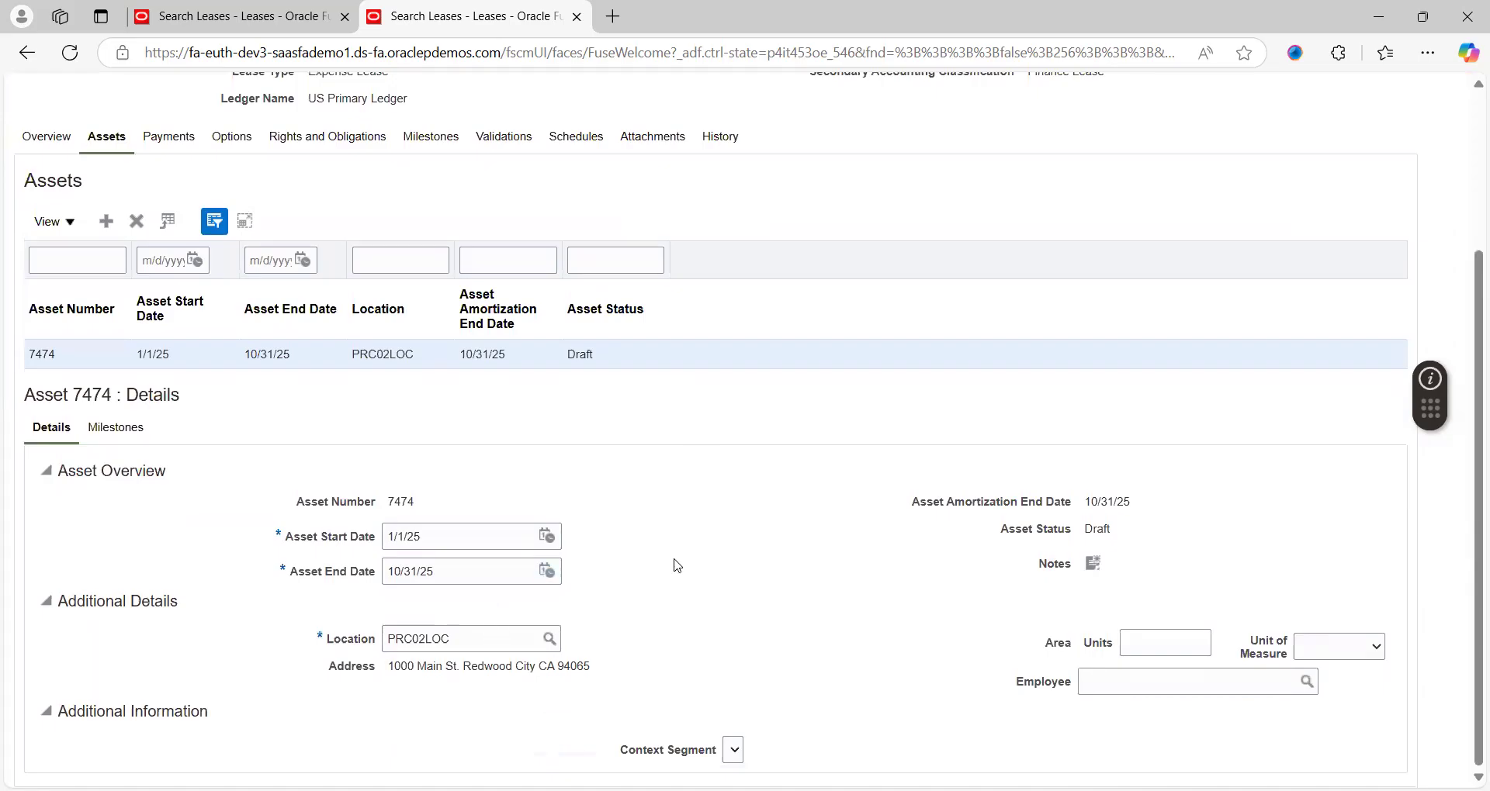
pyautogui.scroll(3, 676, 565)
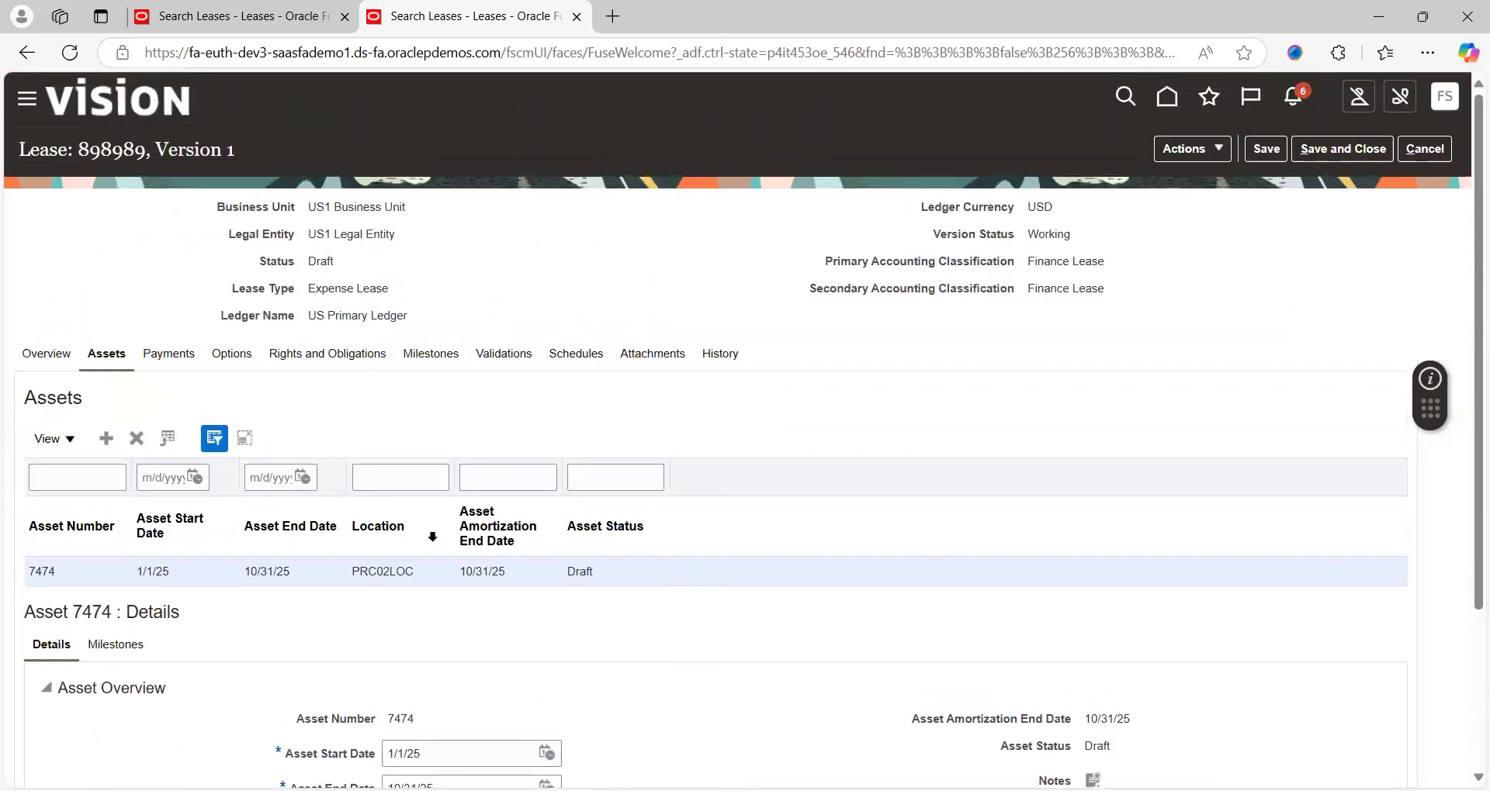
pyautogui.click(167, 356)
pyautogui.click(105, 436)
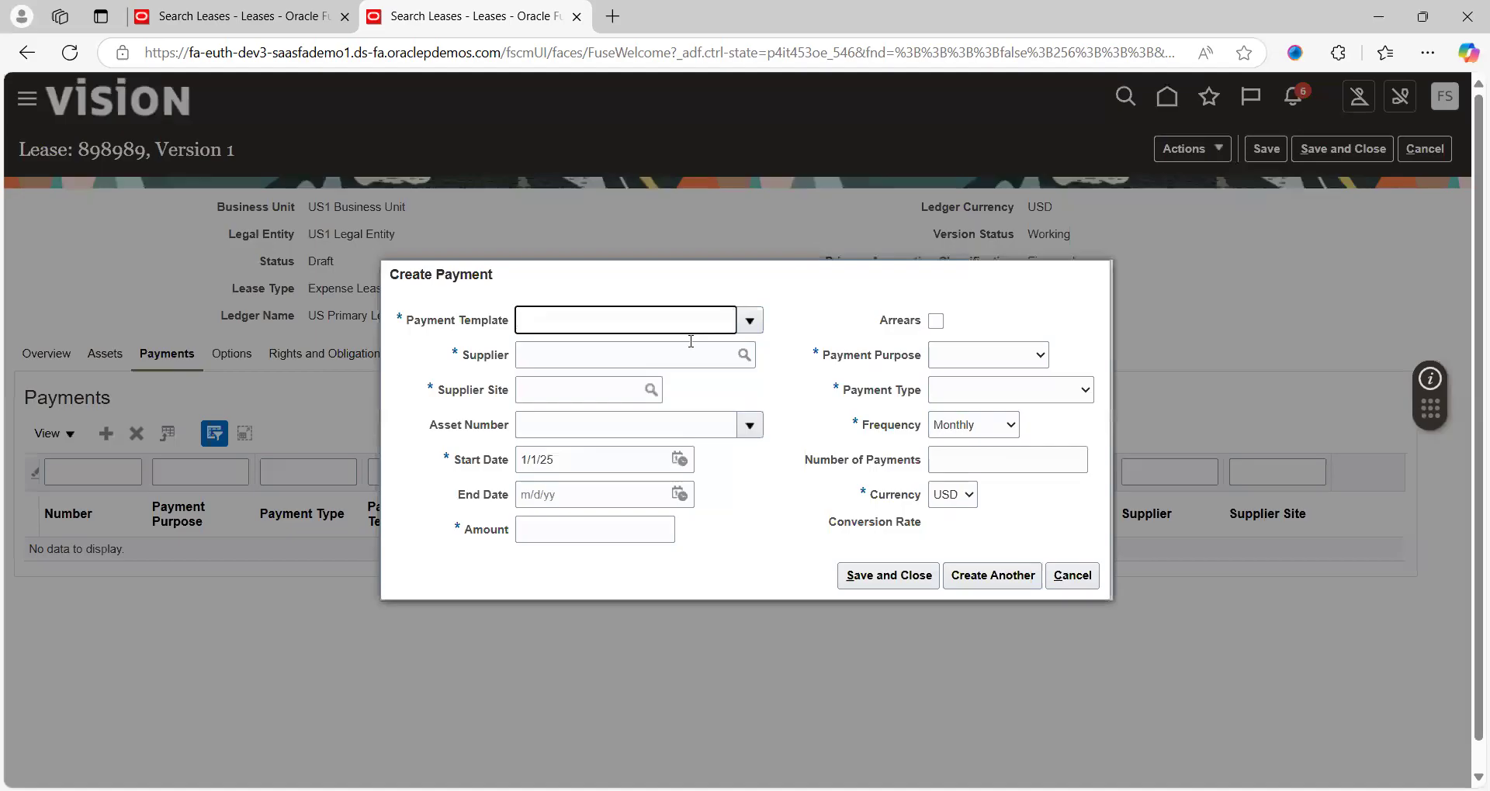
pyautogui.click(750, 321)
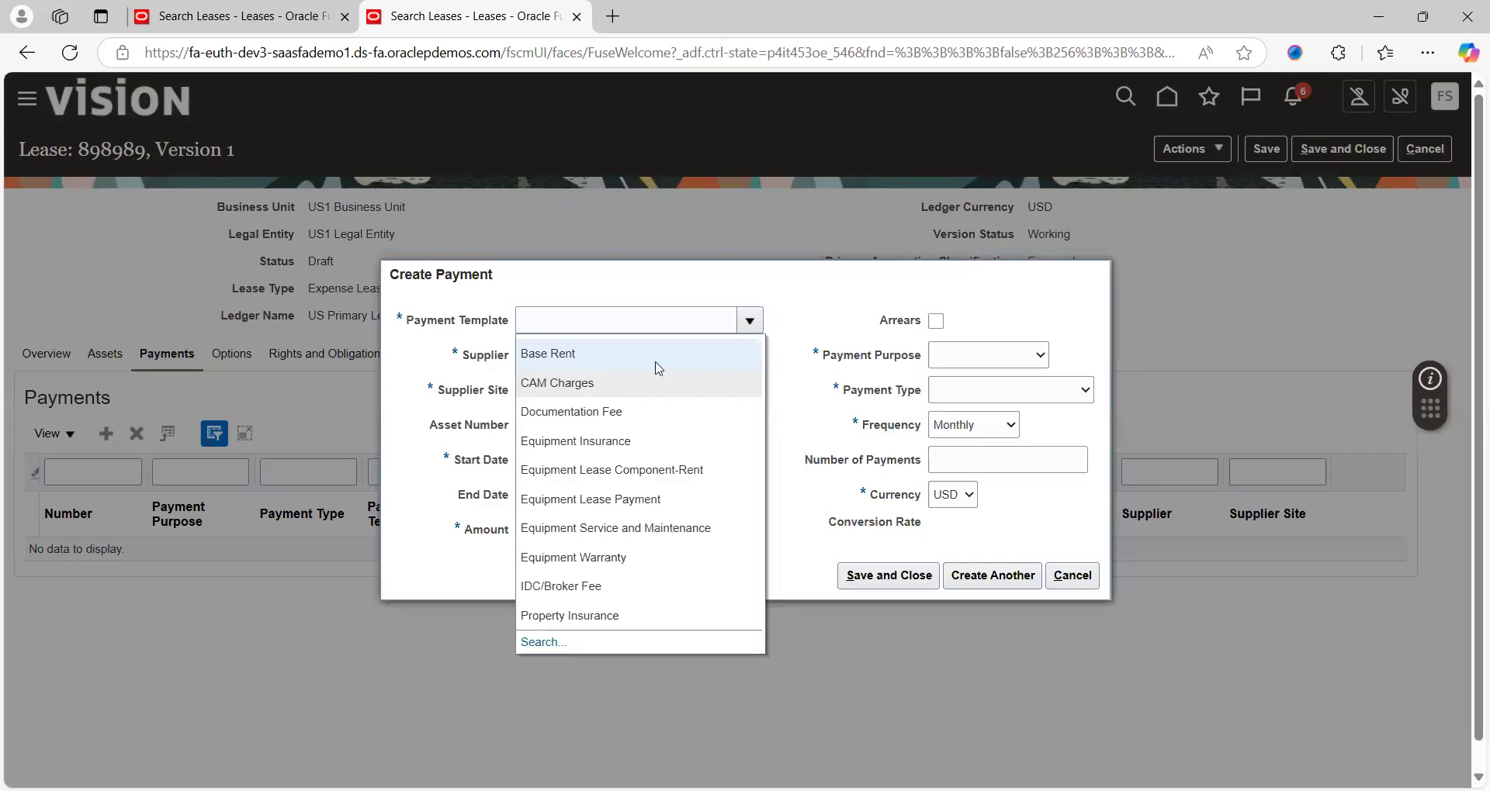
pyautogui.click(550, 356)
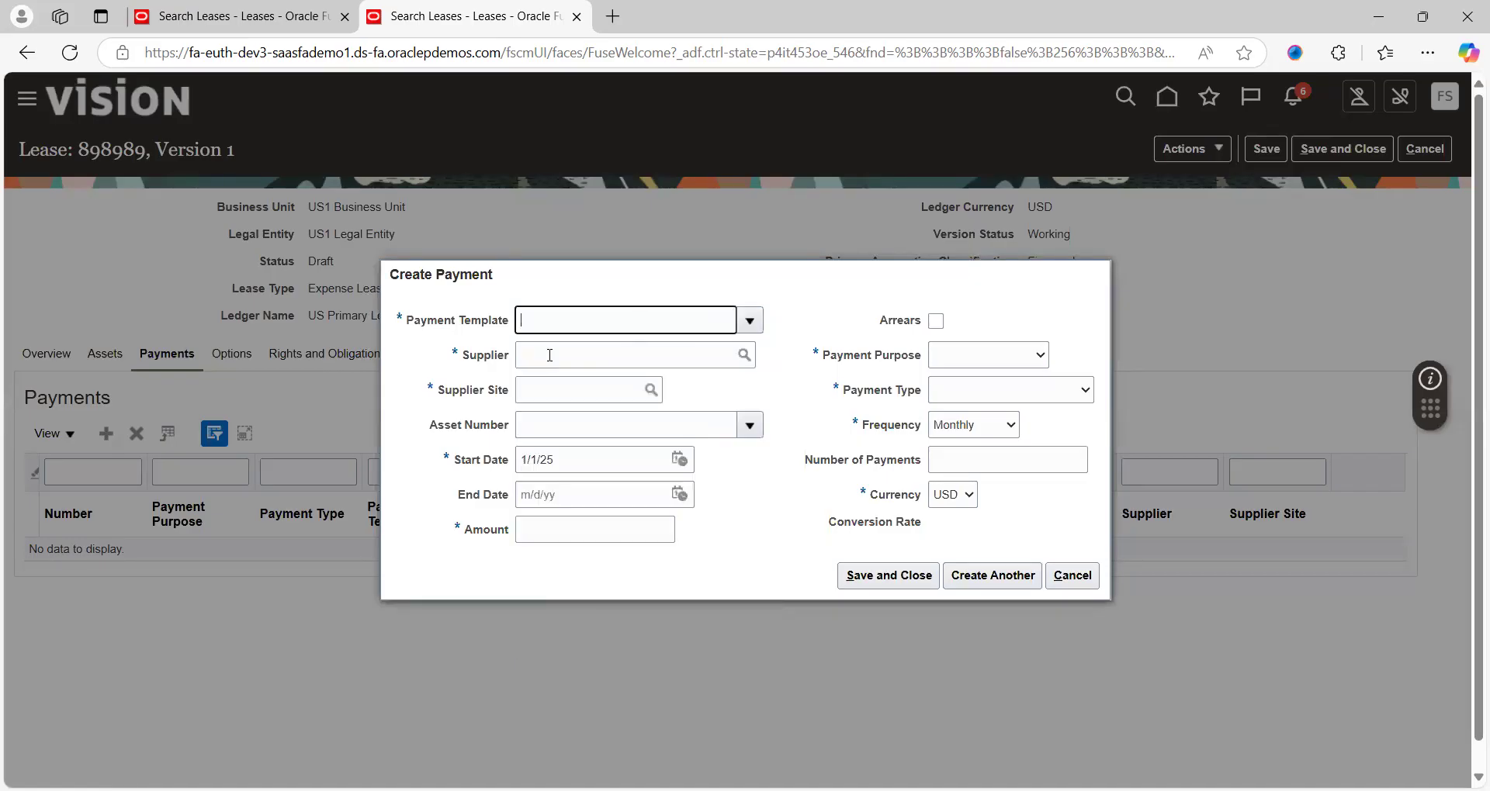
# Set the payment's supplier to ABC Consulting and its supplier site to ABC US1
pyautogui.click(650, 356)
pyautogui.write('abc con')
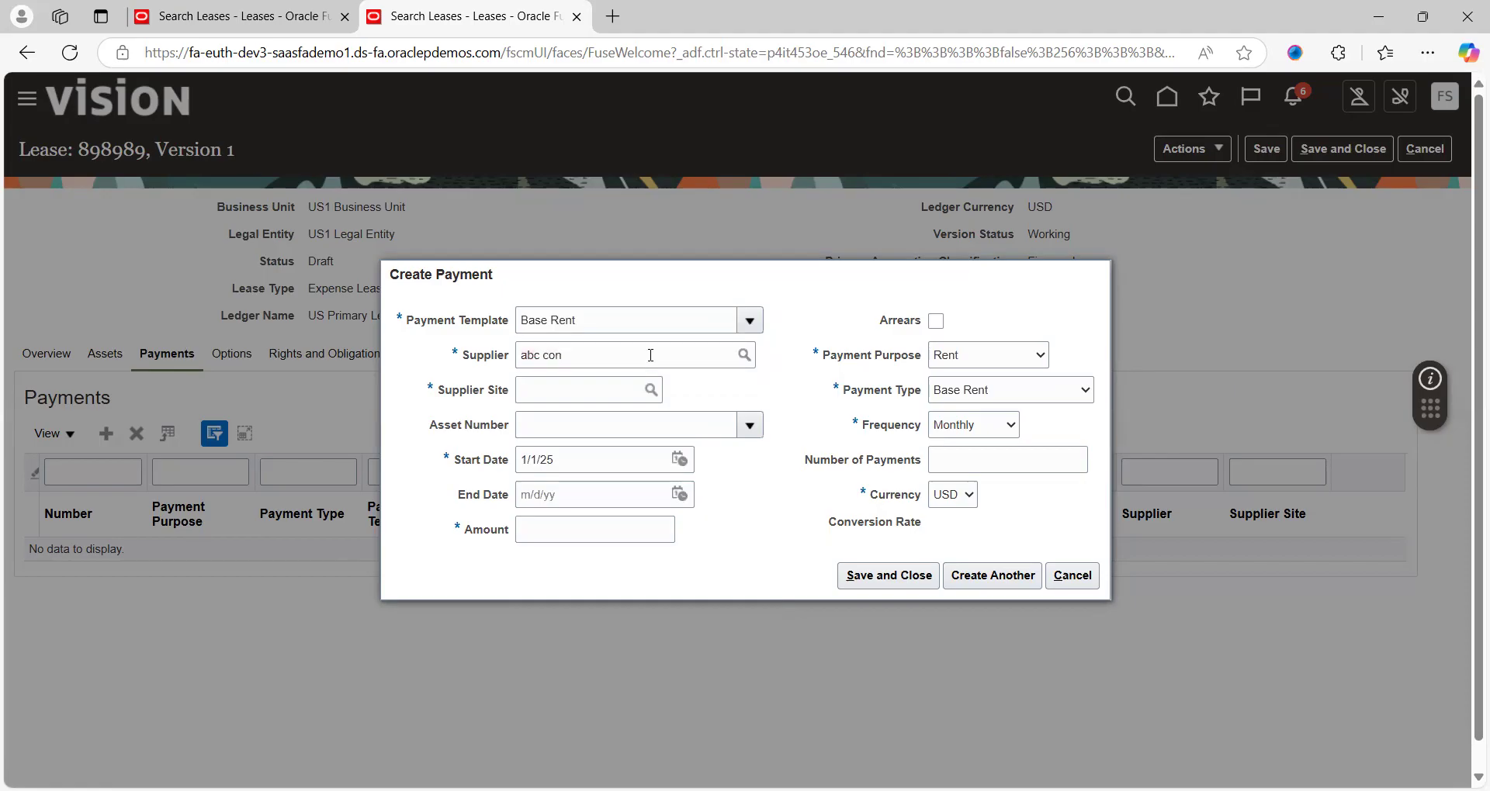
pyautogui.click(569, 389)
pyautogui.click(654, 388)
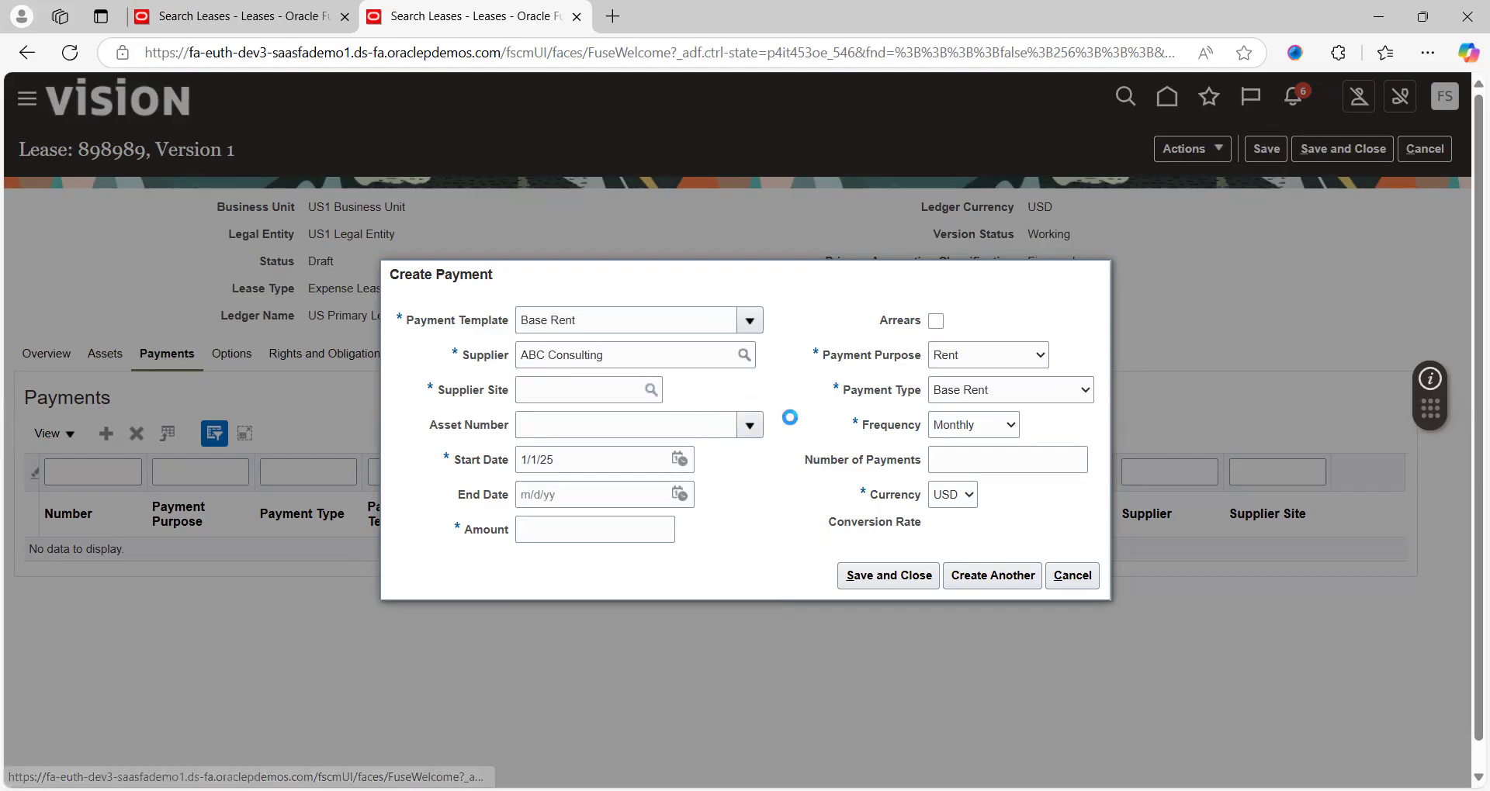
pyautogui.click(807, 426)
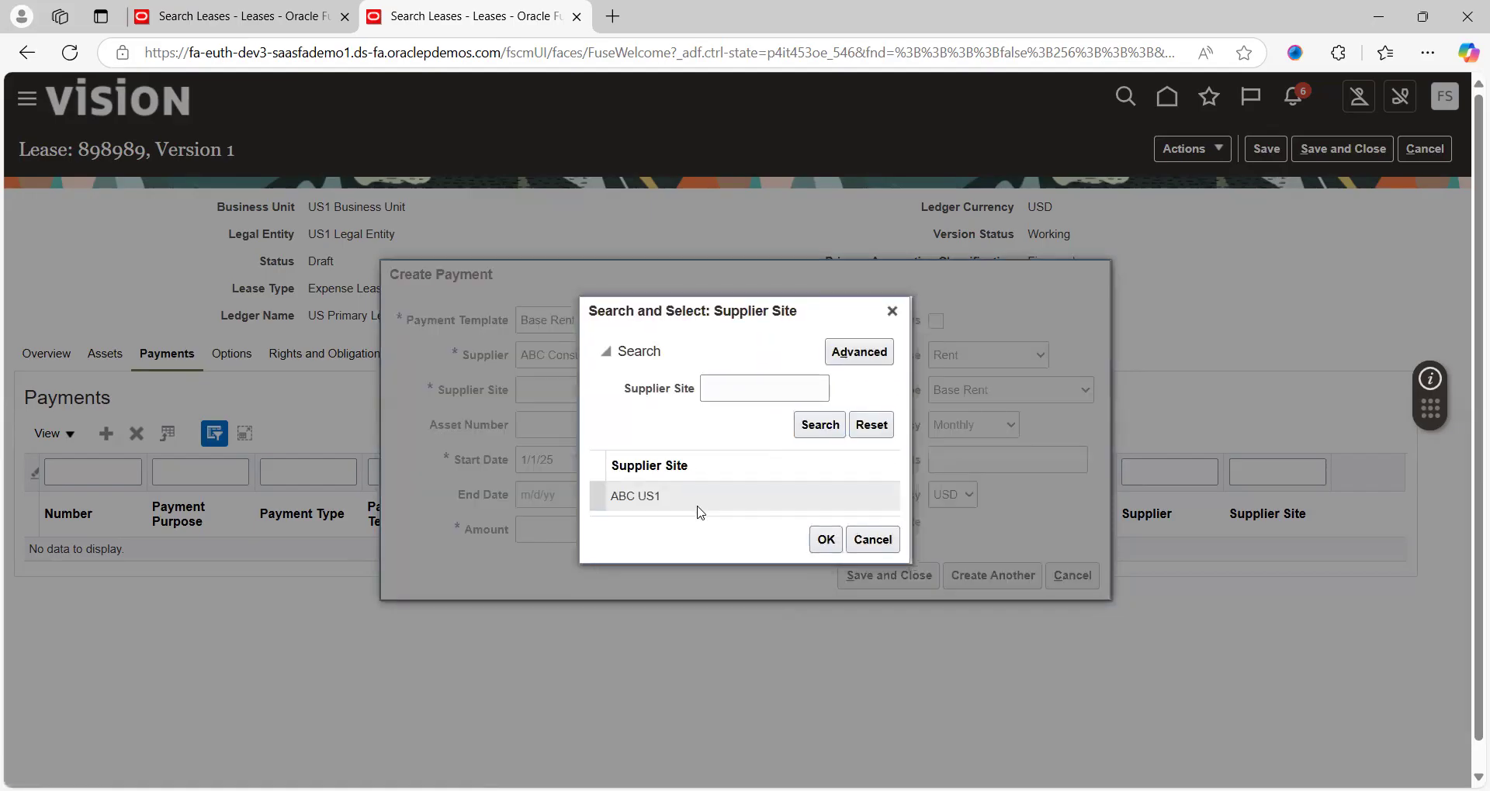
pyautogui.click(683, 498)
pyautogui.click(822, 539)
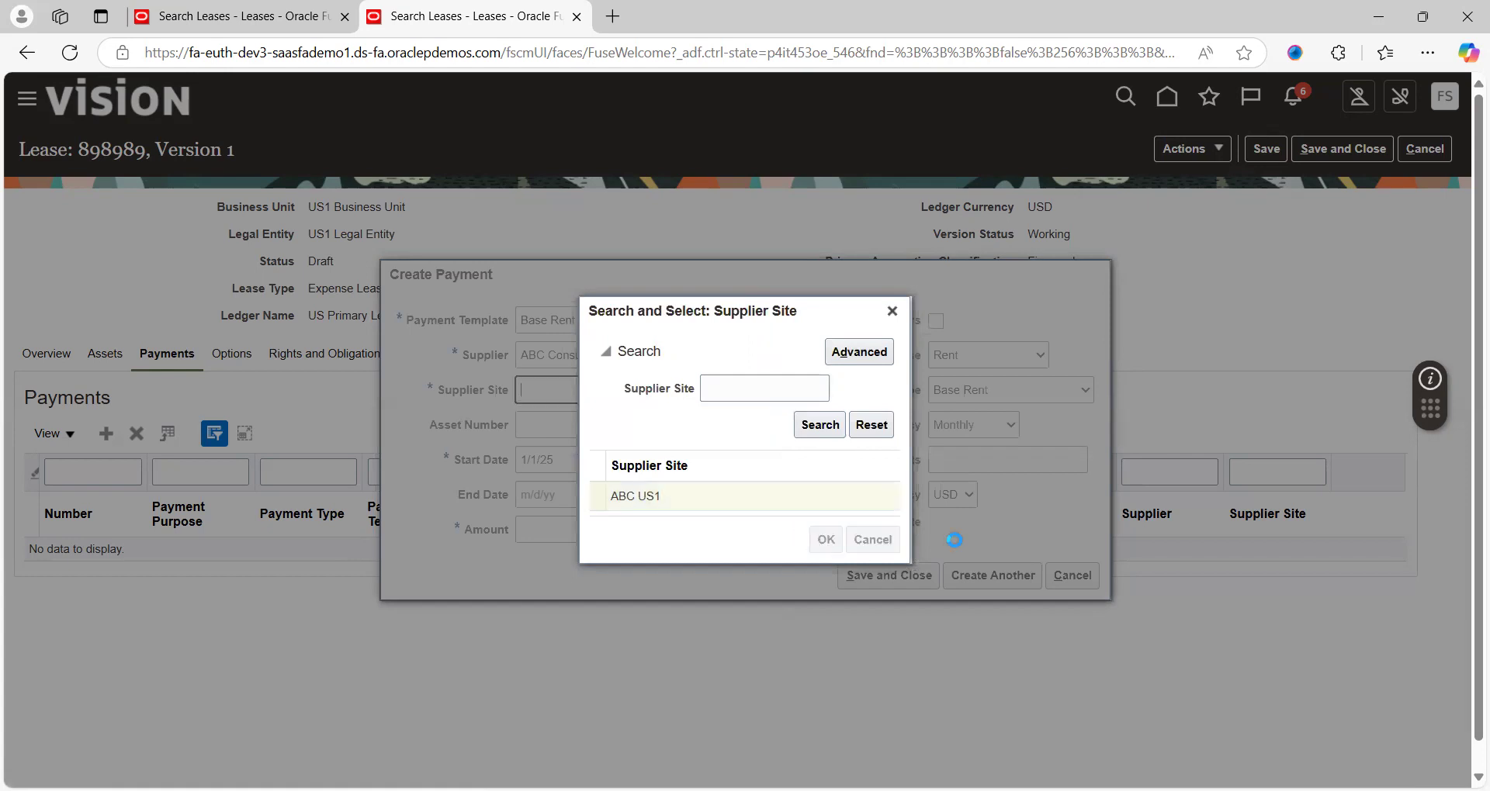
# Link the payment to asset 7474 and enter 5,000.00 as its amount
pyautogui.click(749, 425)
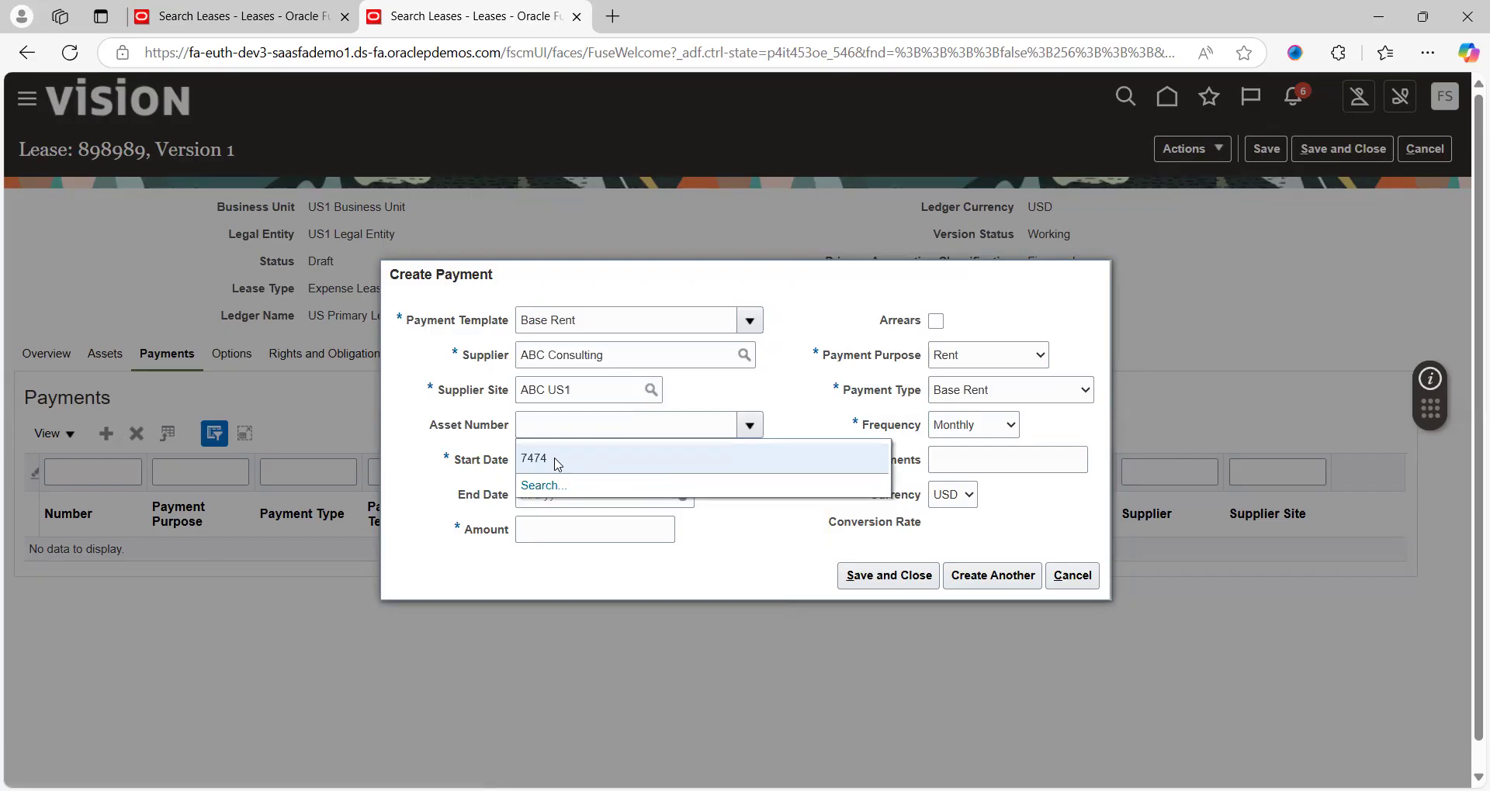
pyautogui.click(559, 459)
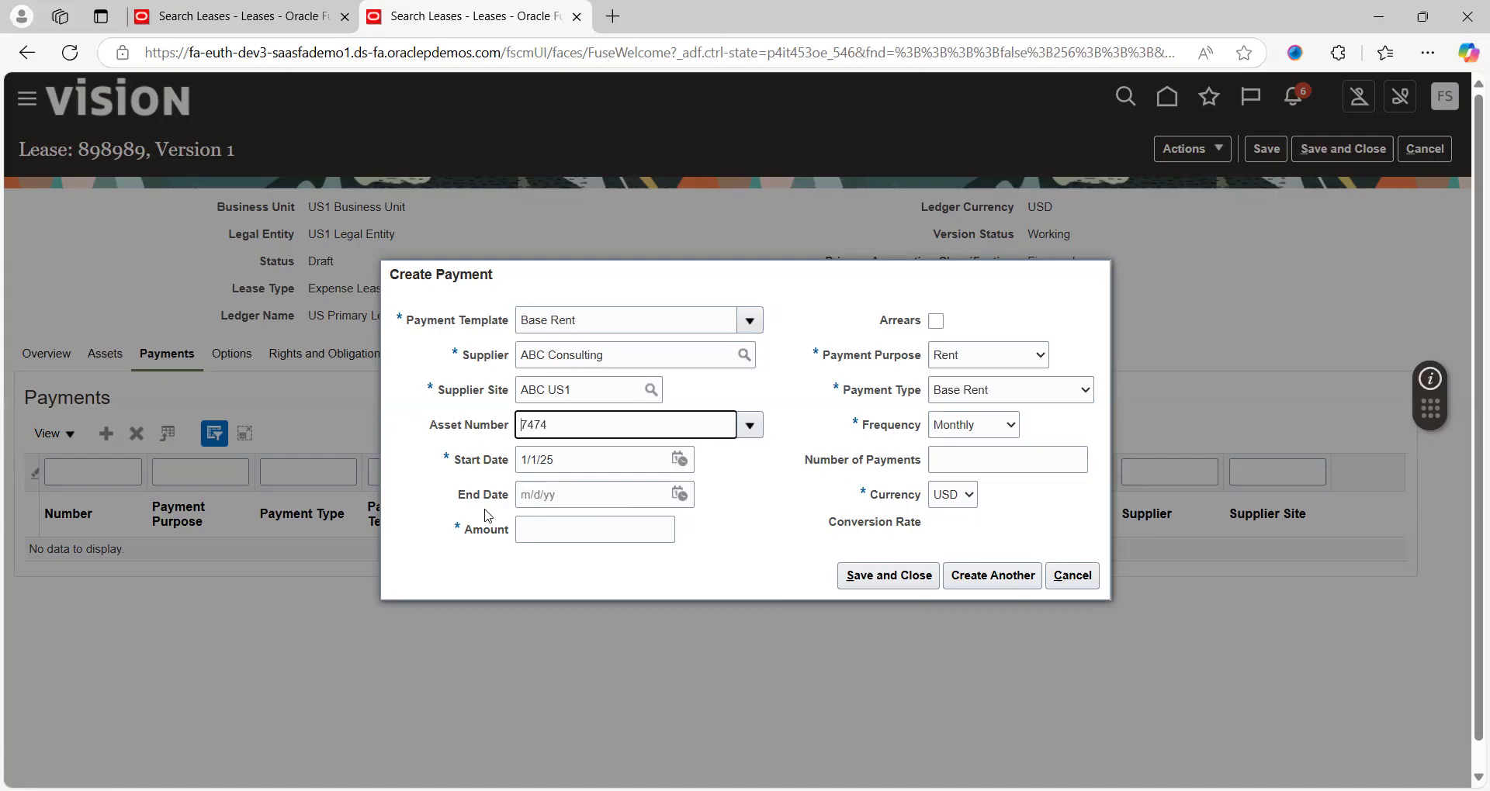
pyautogui.click(546, 496)
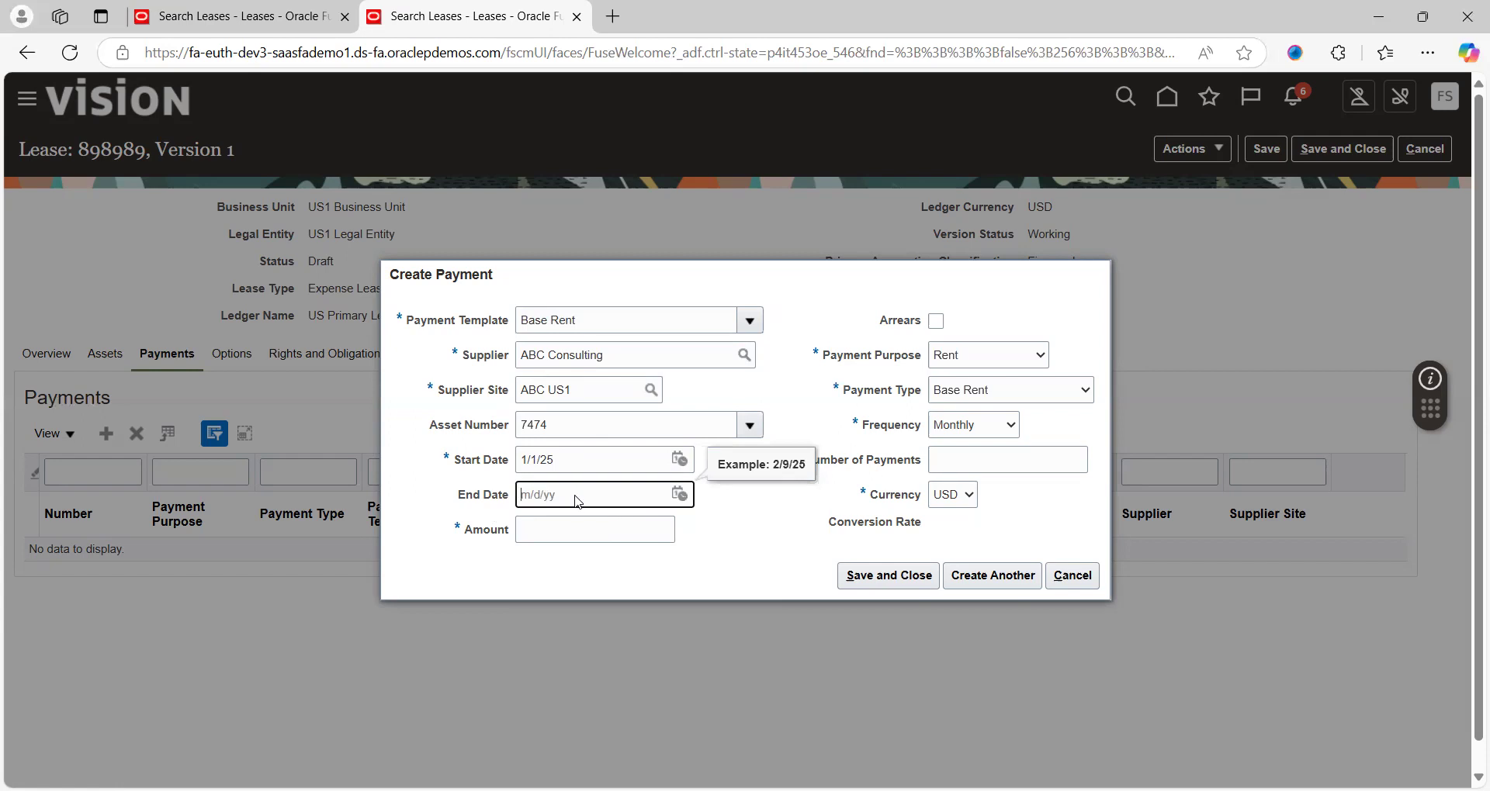
pyautogui.click(754, 520)
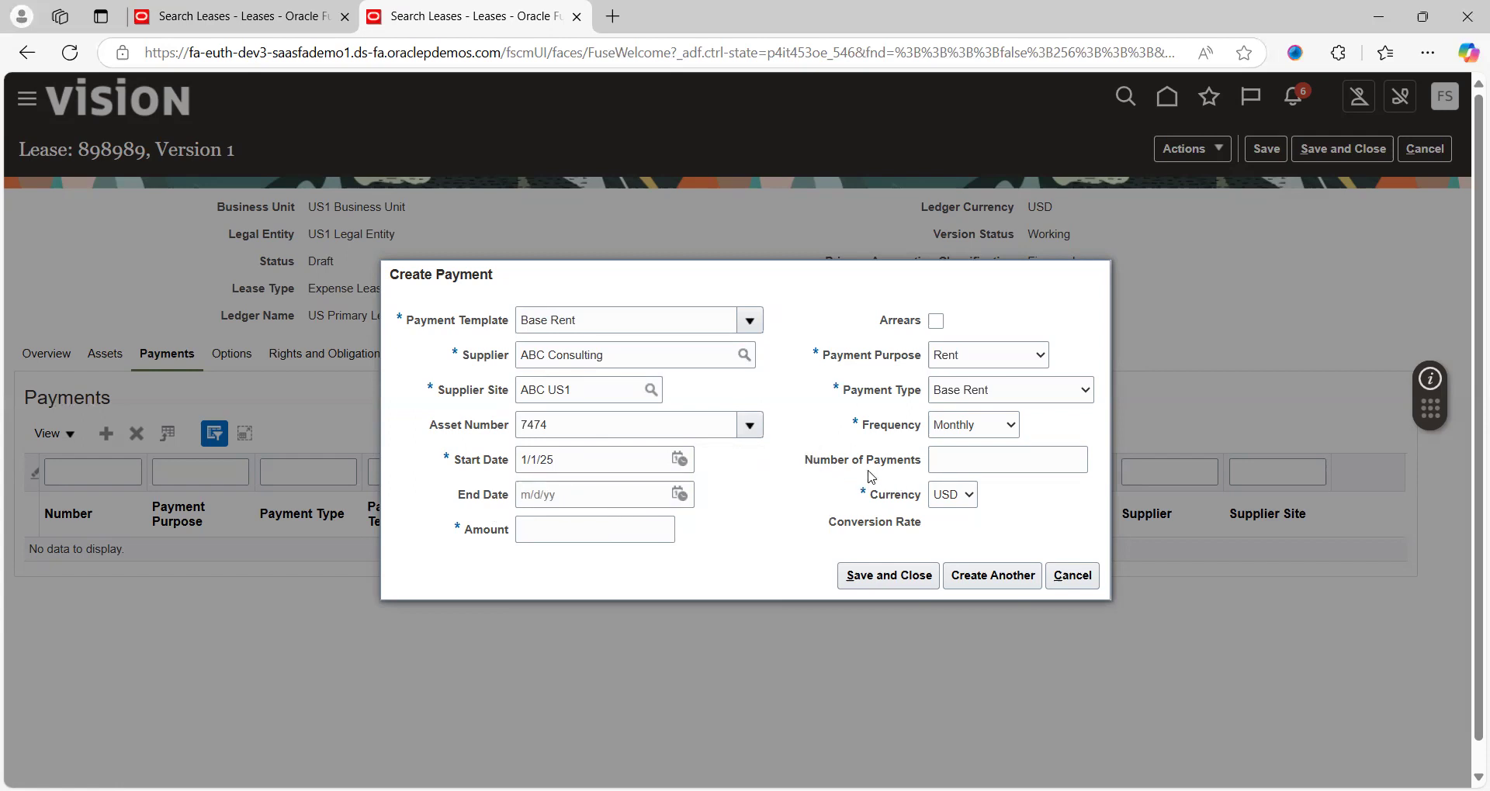
pyautogui.click(954, 466)
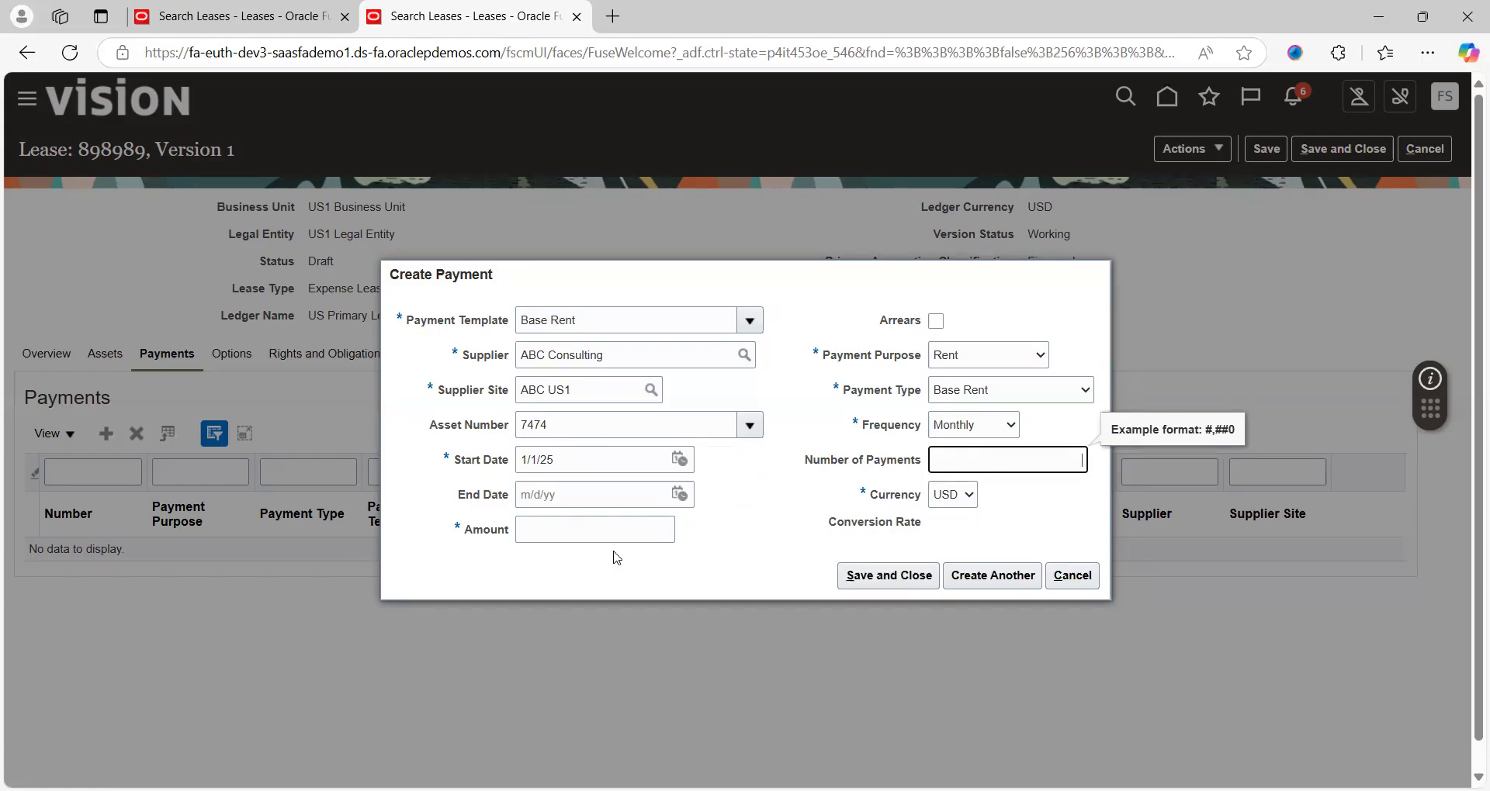
pyautogui.click(567, 531)
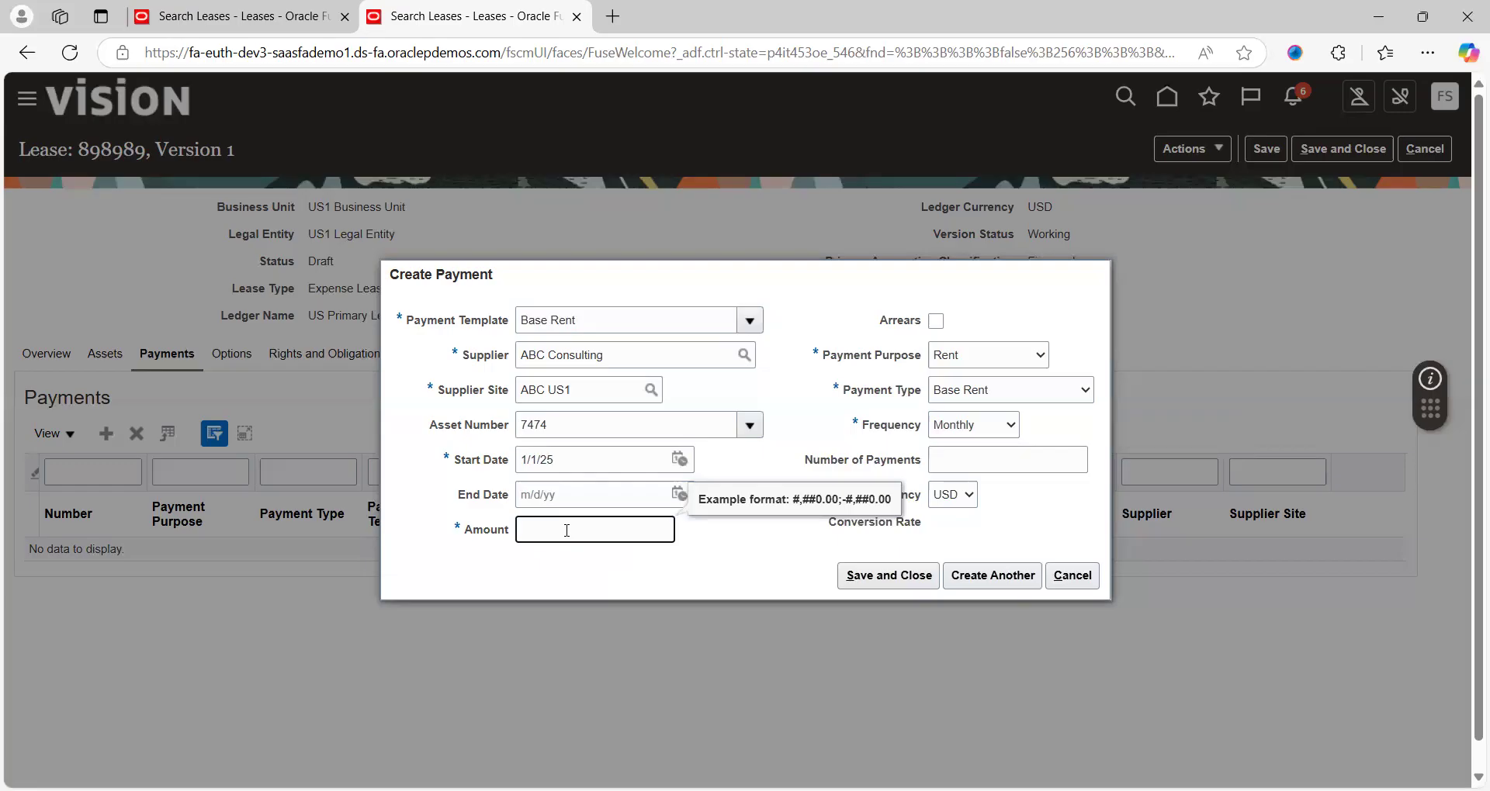
pyautogui.press('Tab')
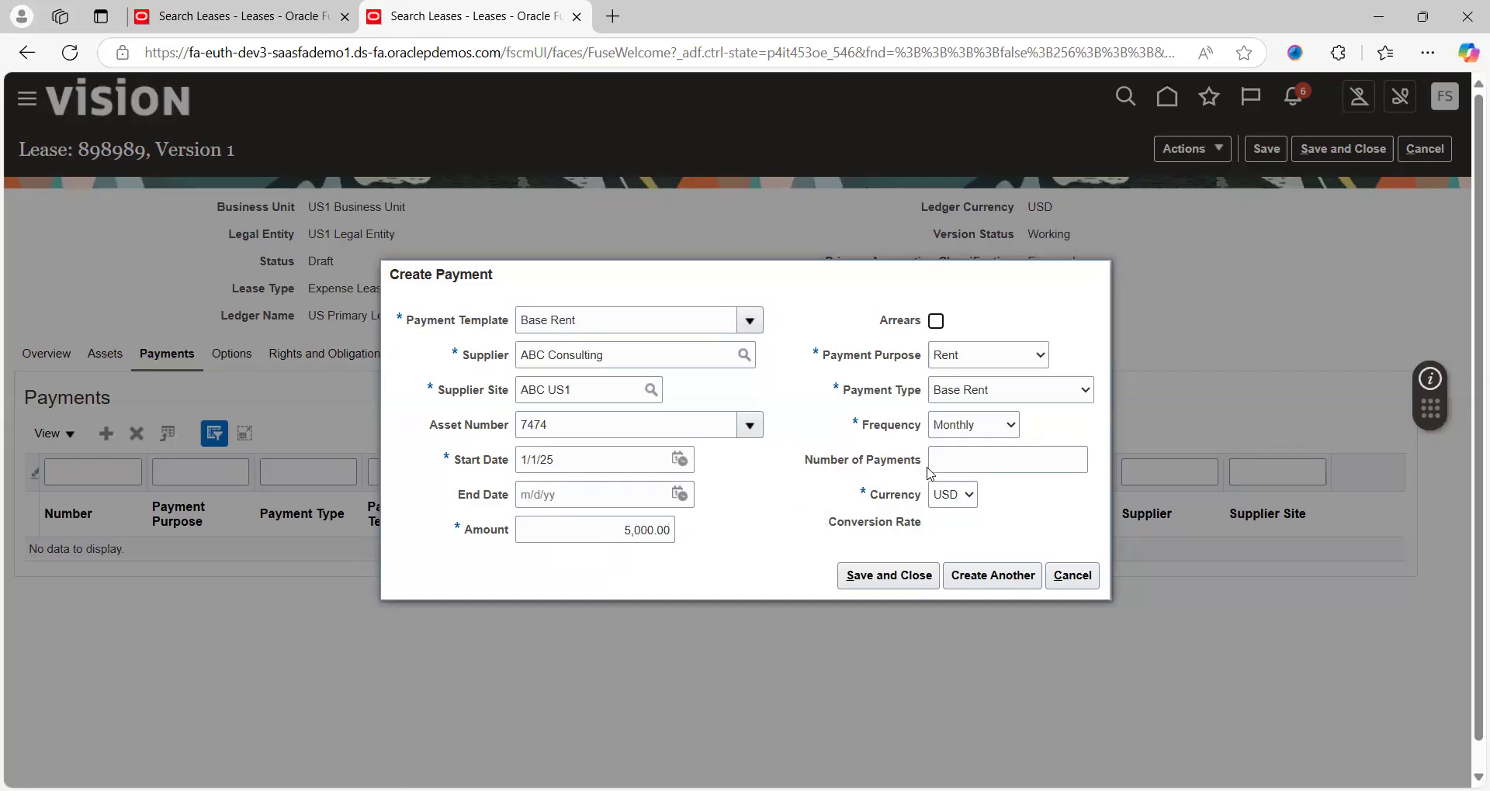
pyautogui.click(960, 465)
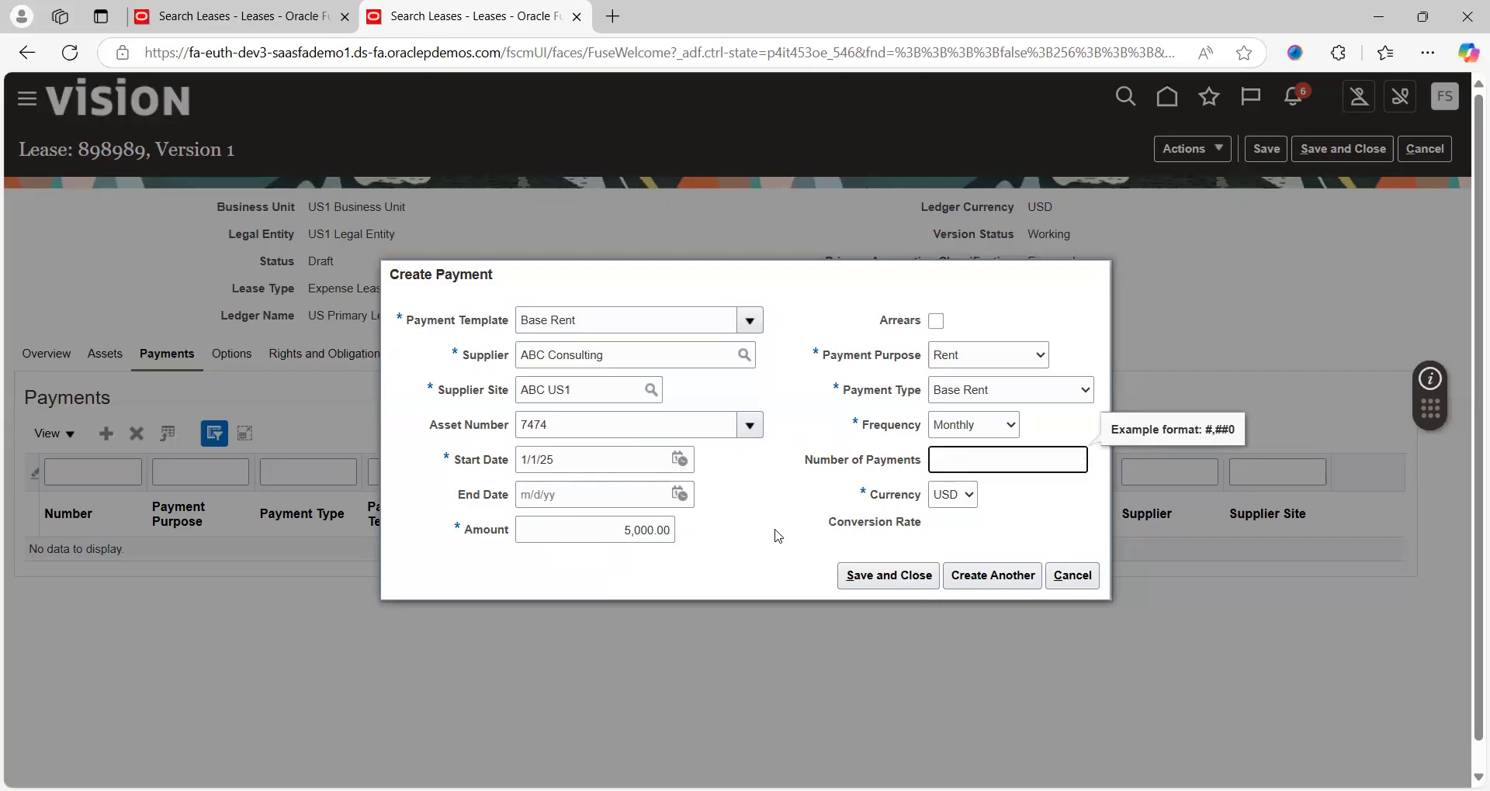
# Set the payment's end date to 10/31/25, leaving the number of payments blank, and save the payment
pyautogui.click(893, 584)
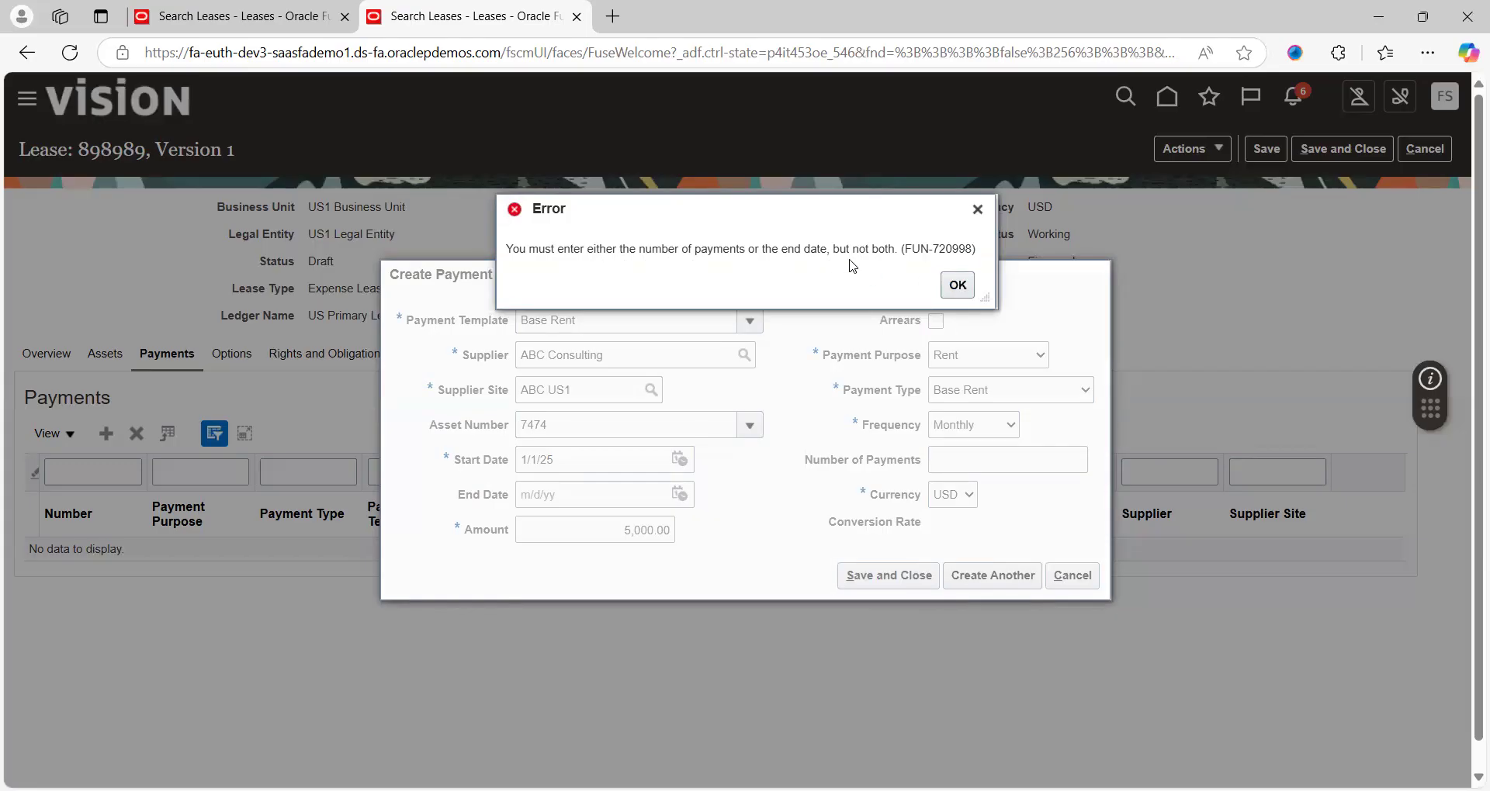
pyautogui.click(965, 290)
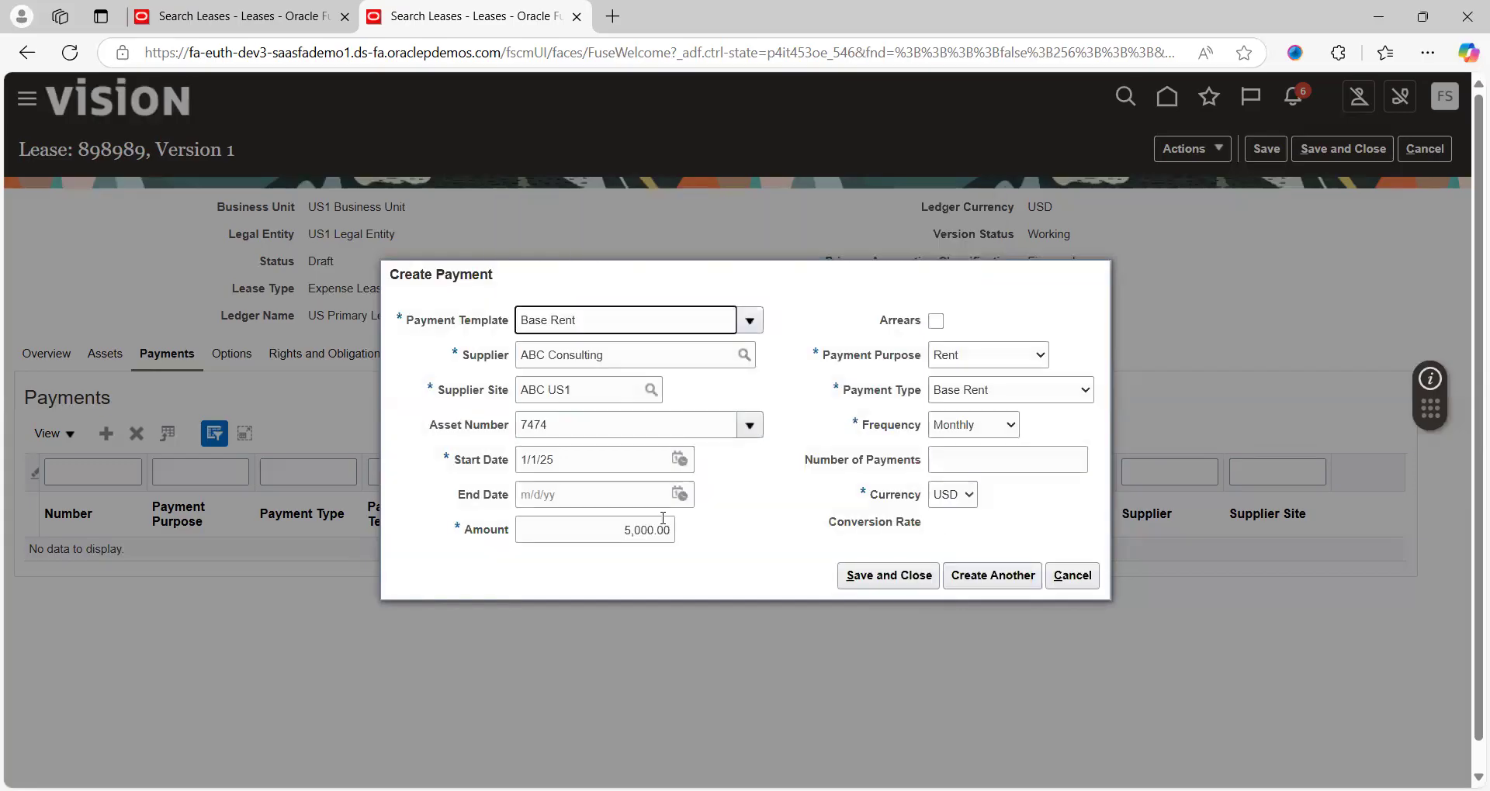
pyautogui.click(679, 494)
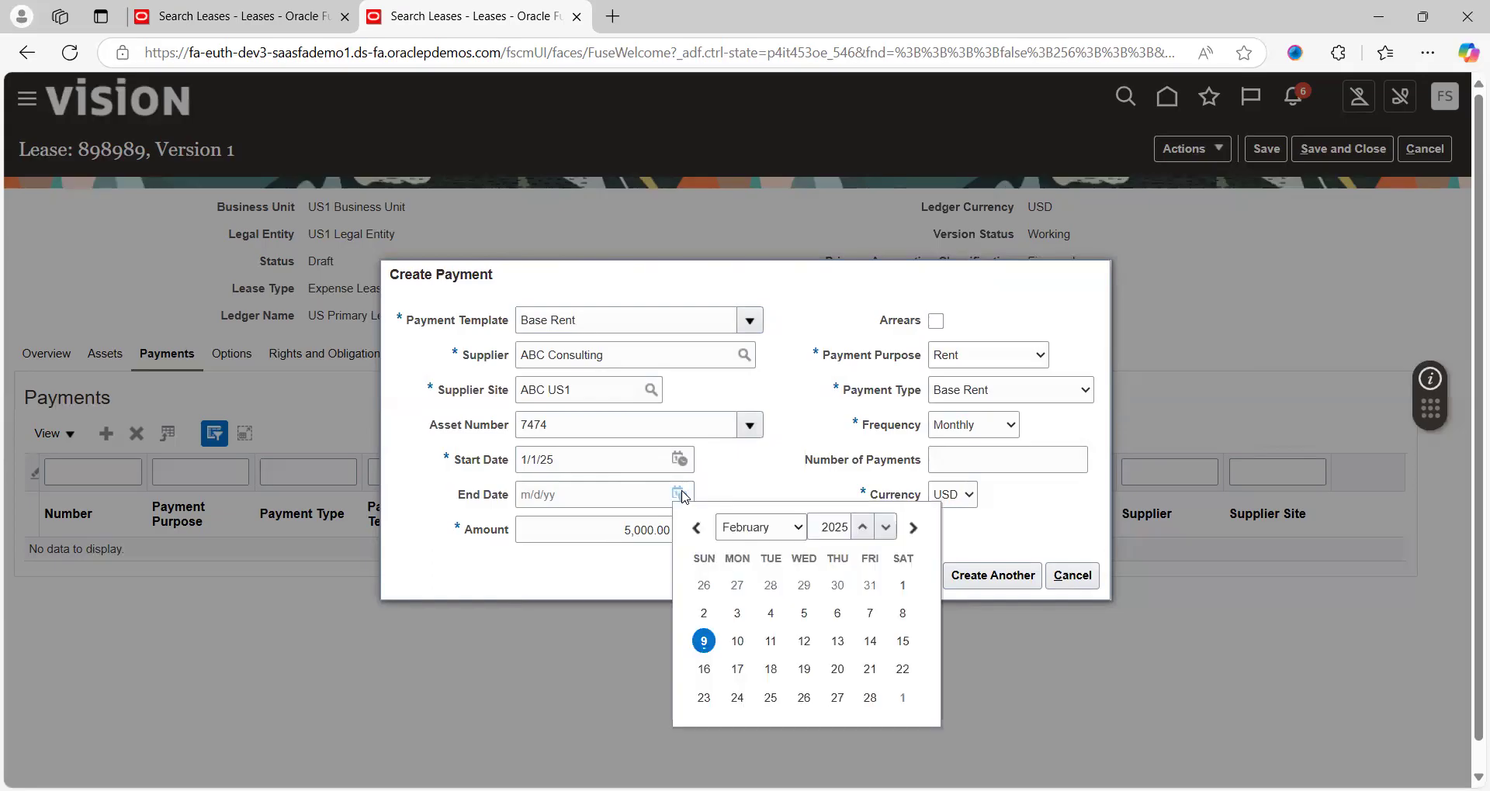
pyautogui.click(756, 525)
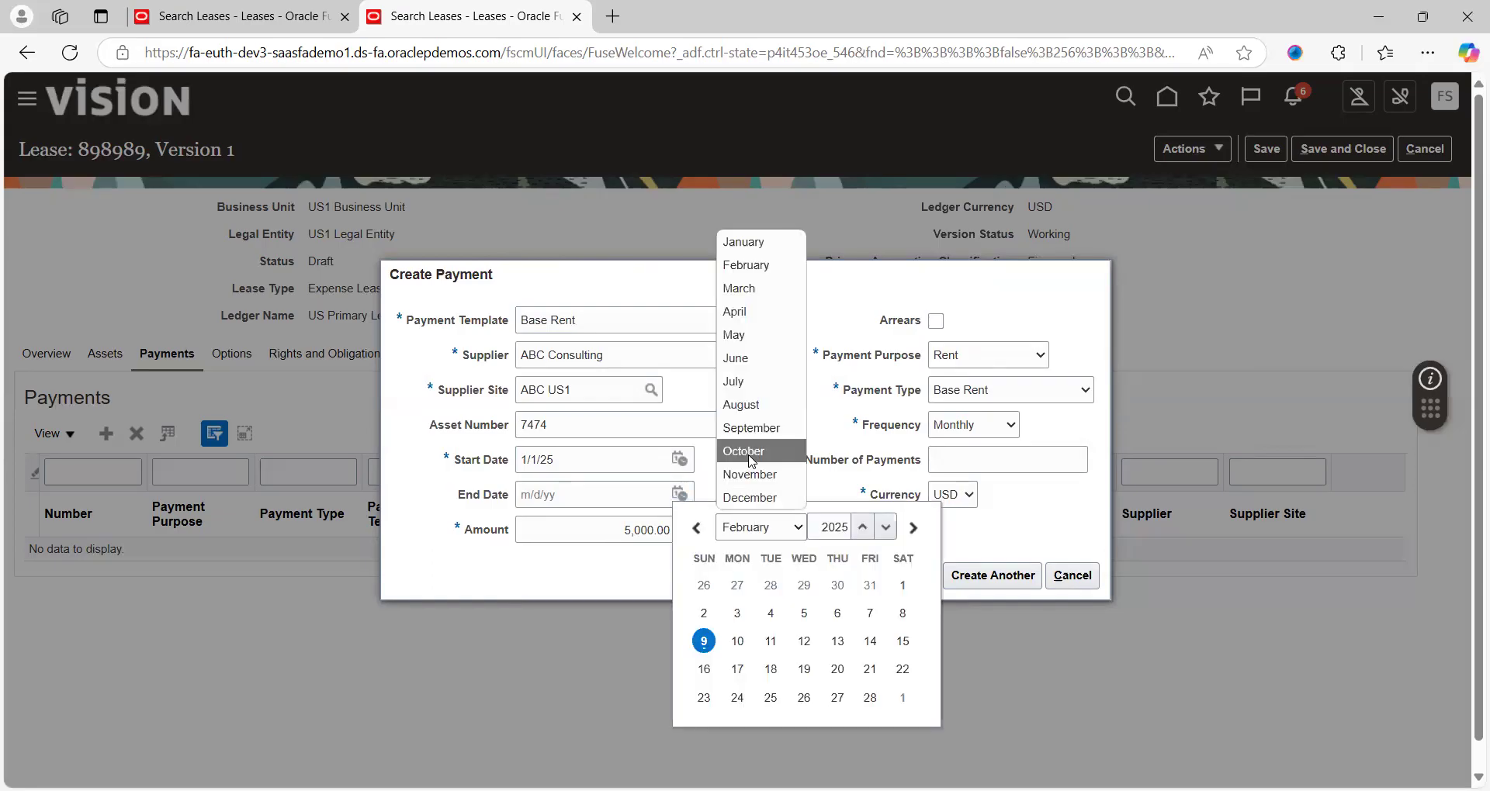
pyautogui.click(749, 453)
pyautogui.click(870, 698)
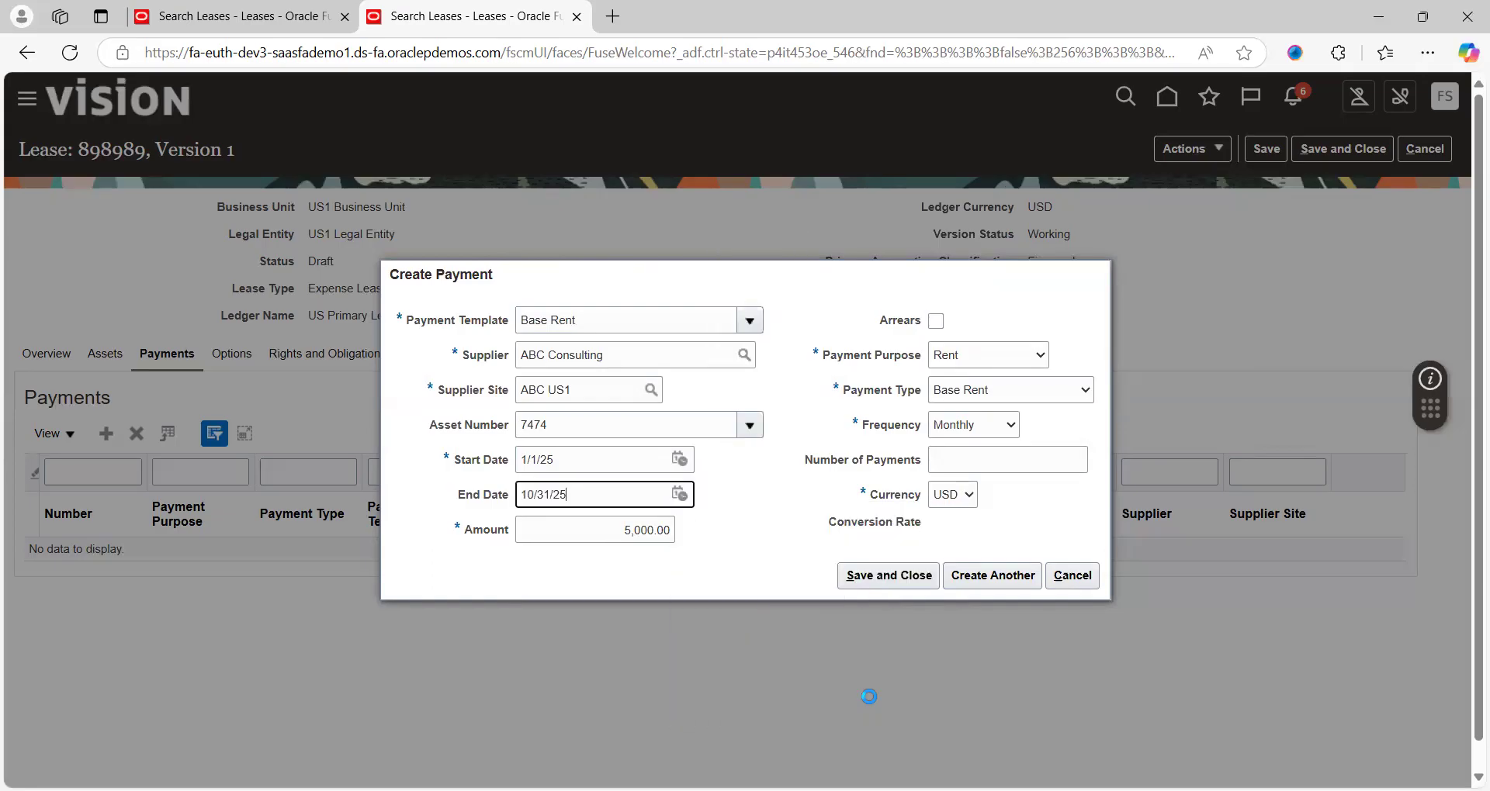
pyautogui.click(865, 578)
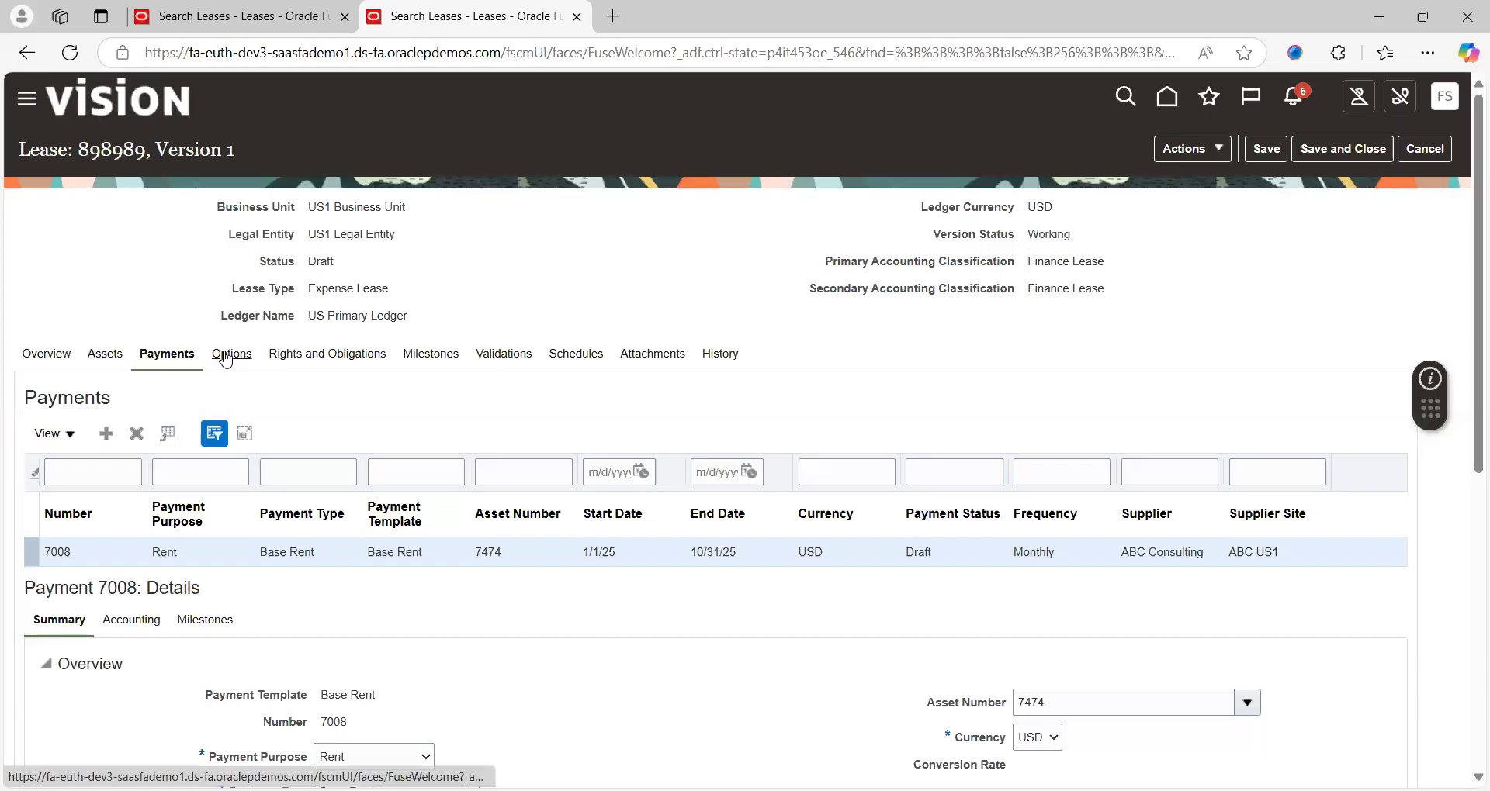
pyautogui.scroll(-5, 419, 405)
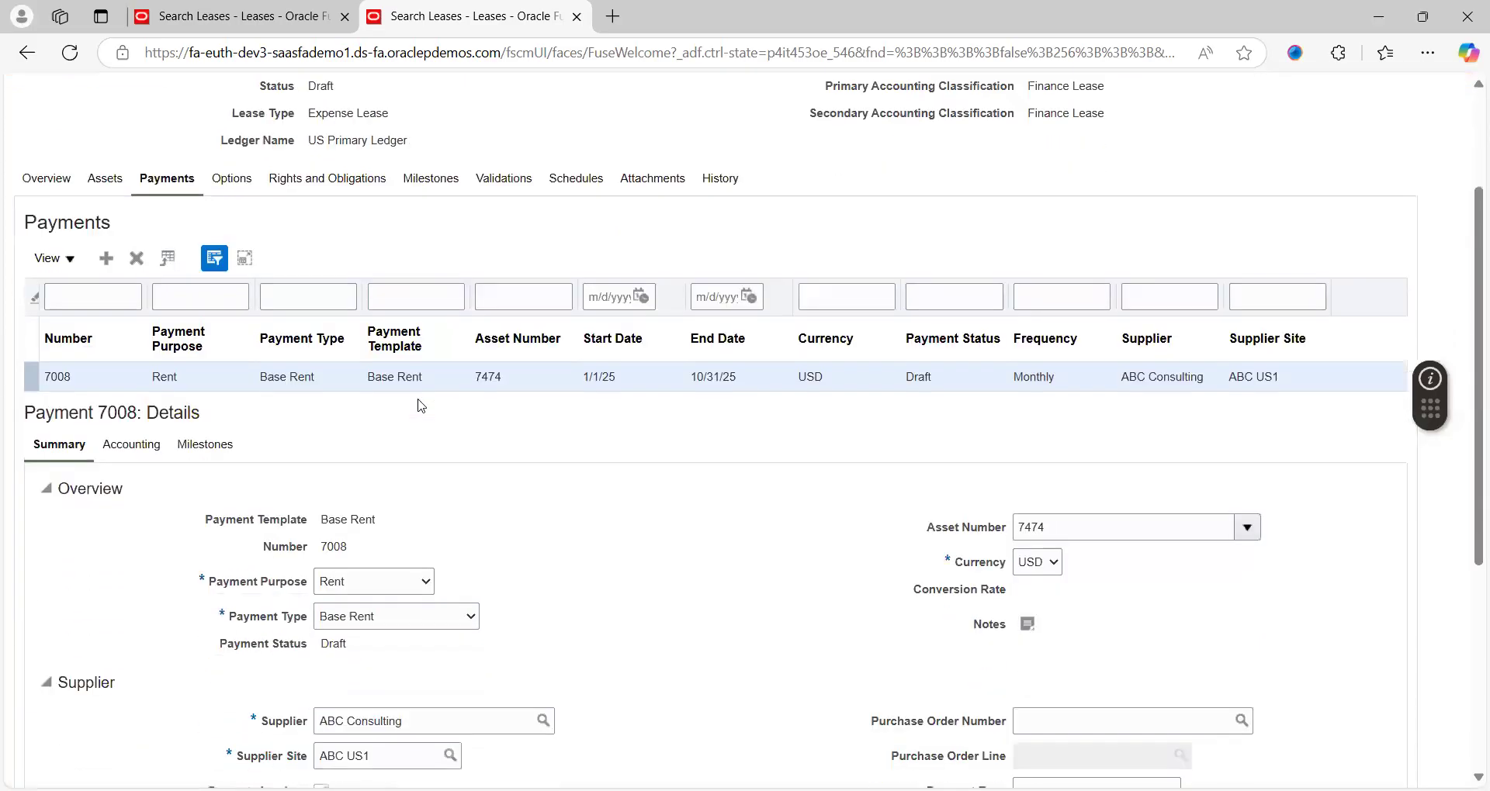
# Validate the lease with its completed Base Rent payment, acknowledge the confirmation, and open the validation results
pyautogui.scroll(-2, 419, 405)
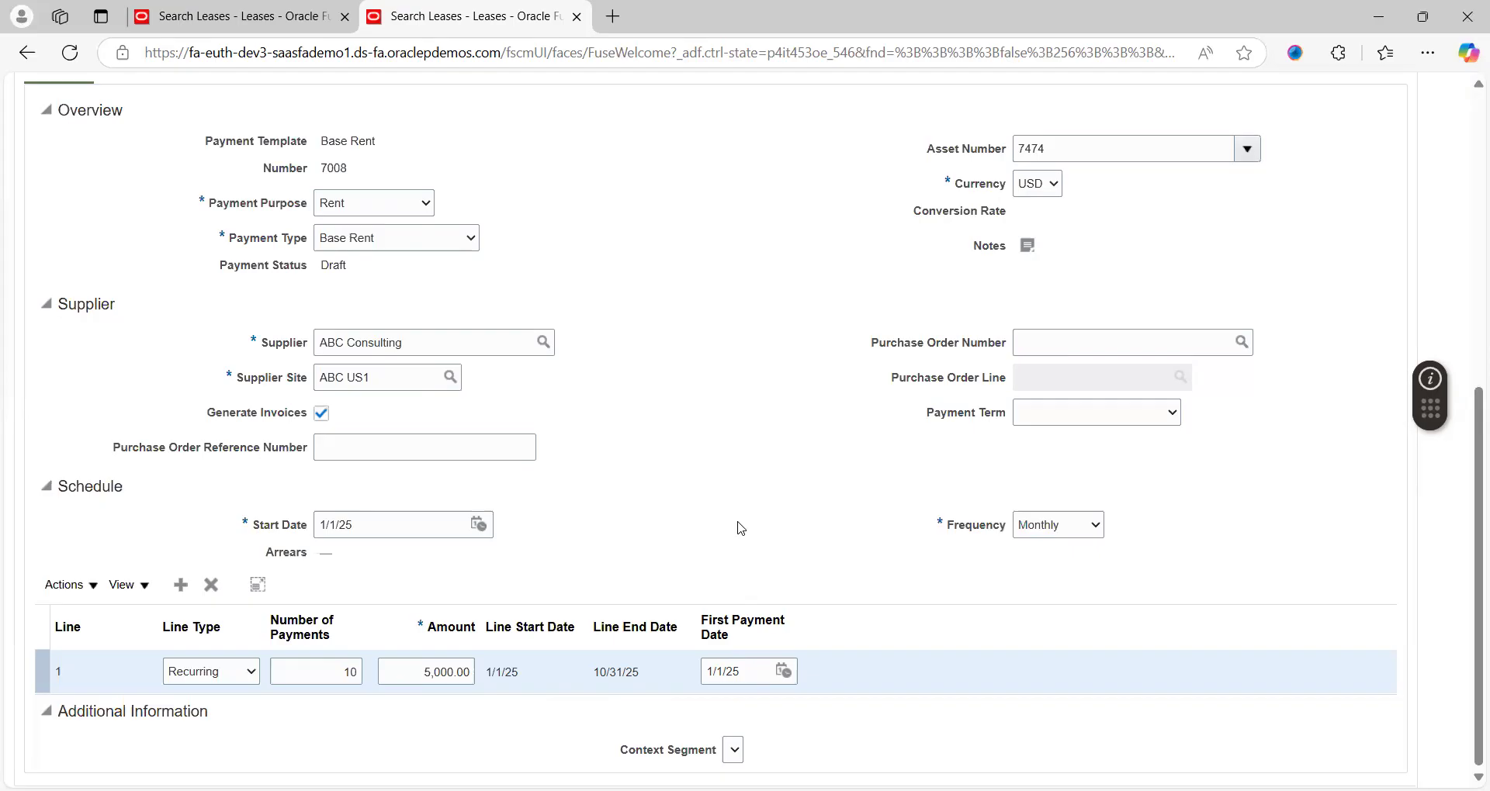
pyautogui.scroll(1, 741, 528)
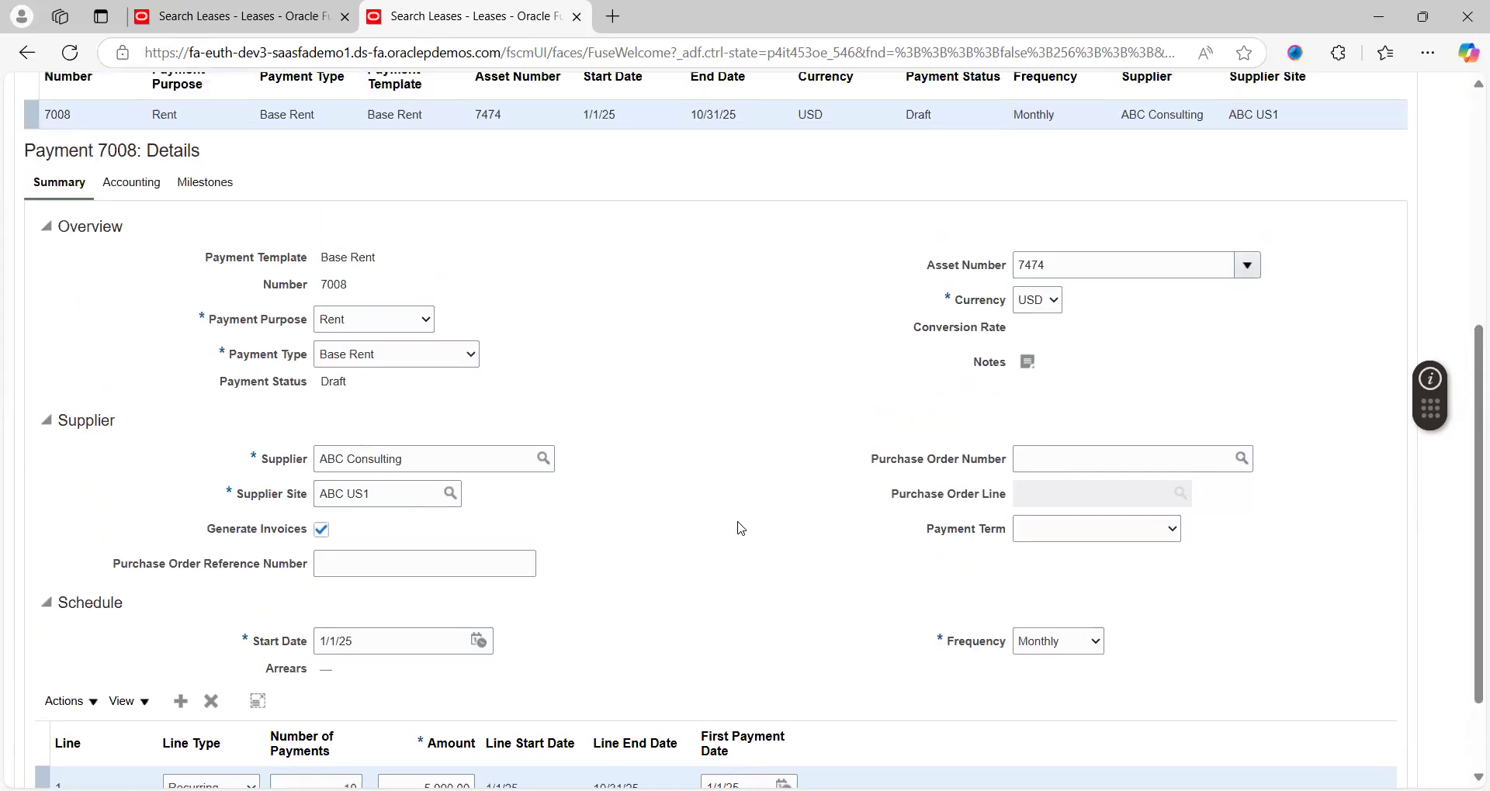
pyautogui.scroll(3, 741, 528)
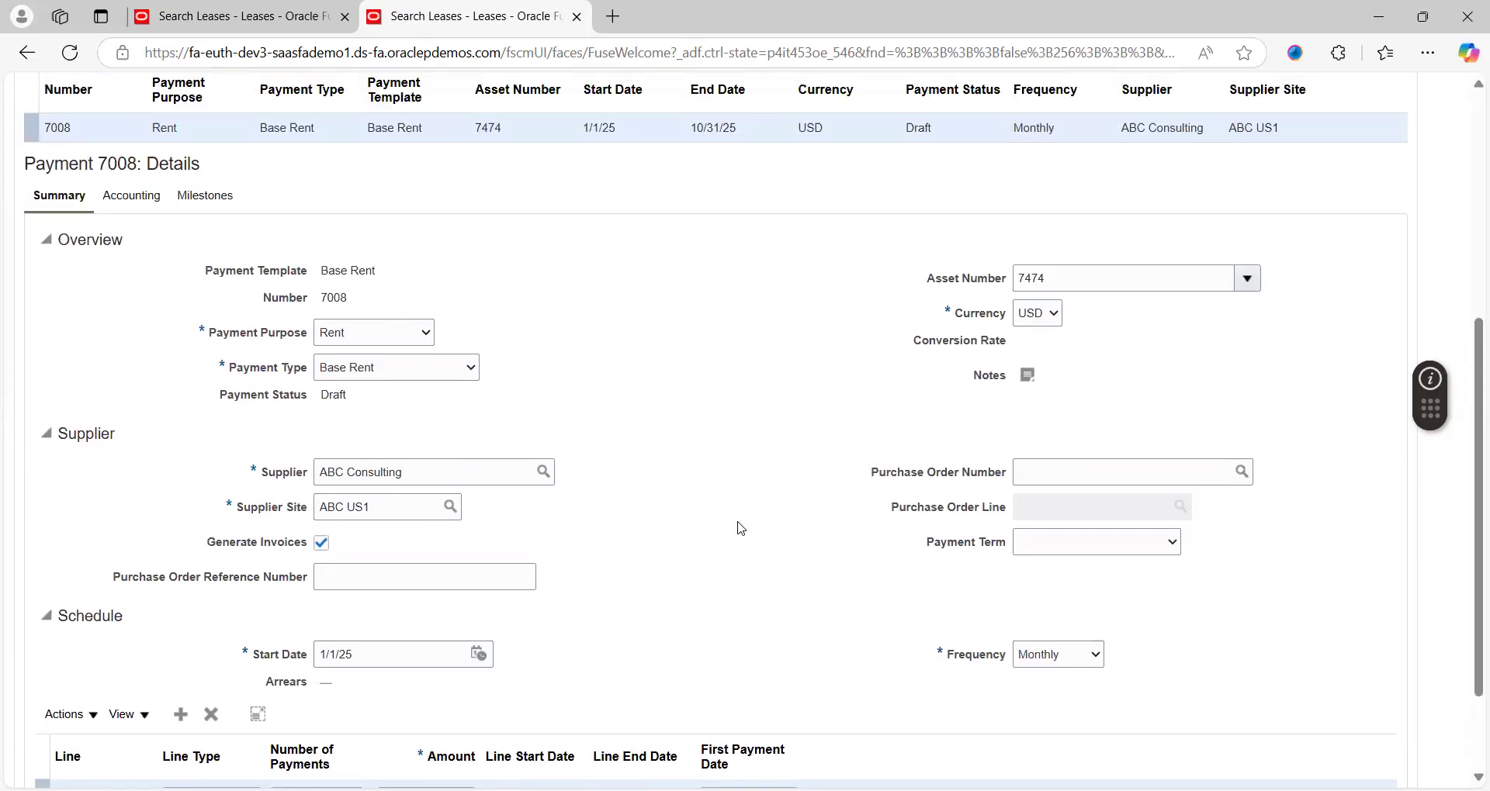
pyautogui.scroll(3, 741, 528)
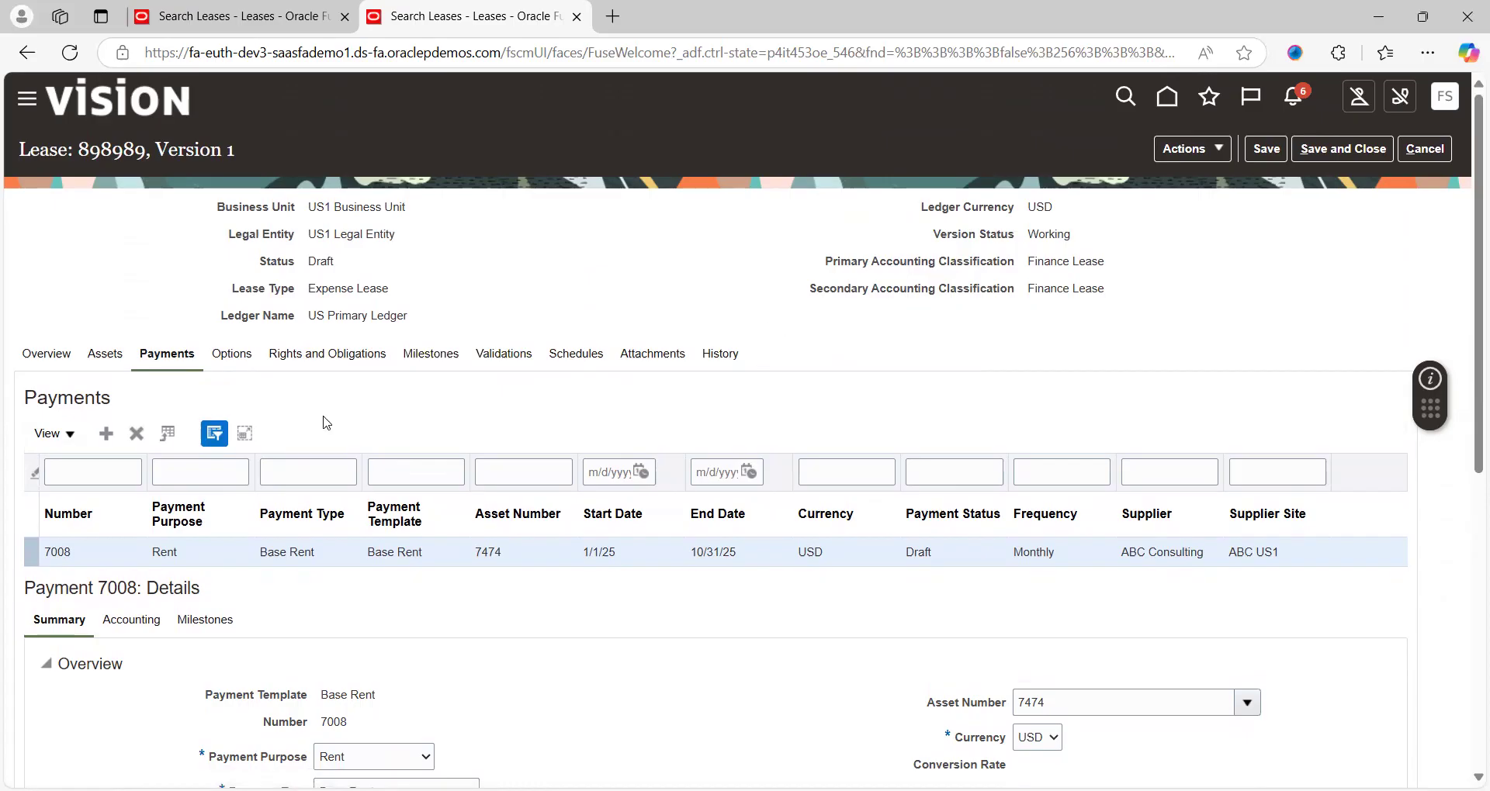
pyautogui.click(1216, 151)
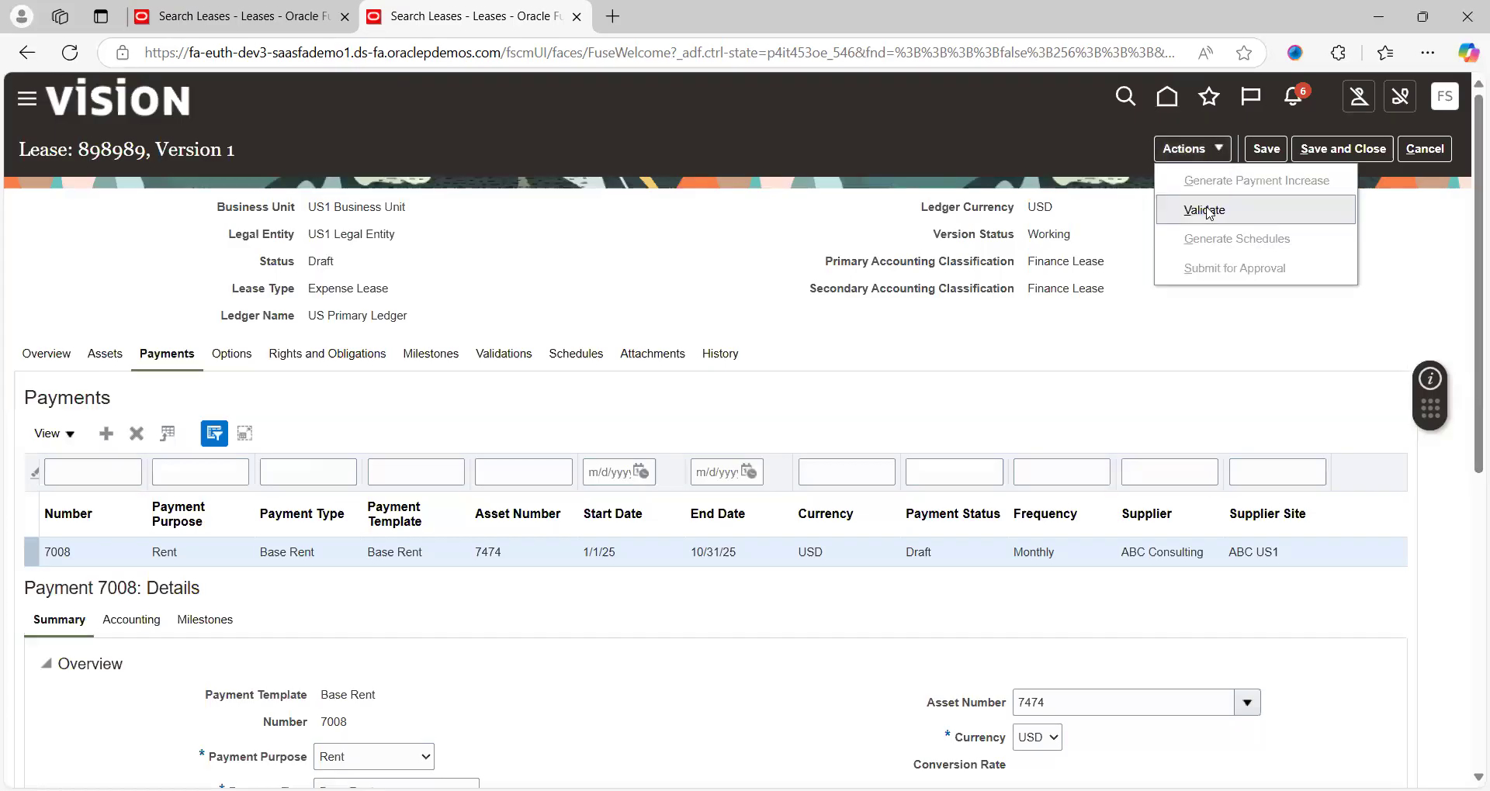
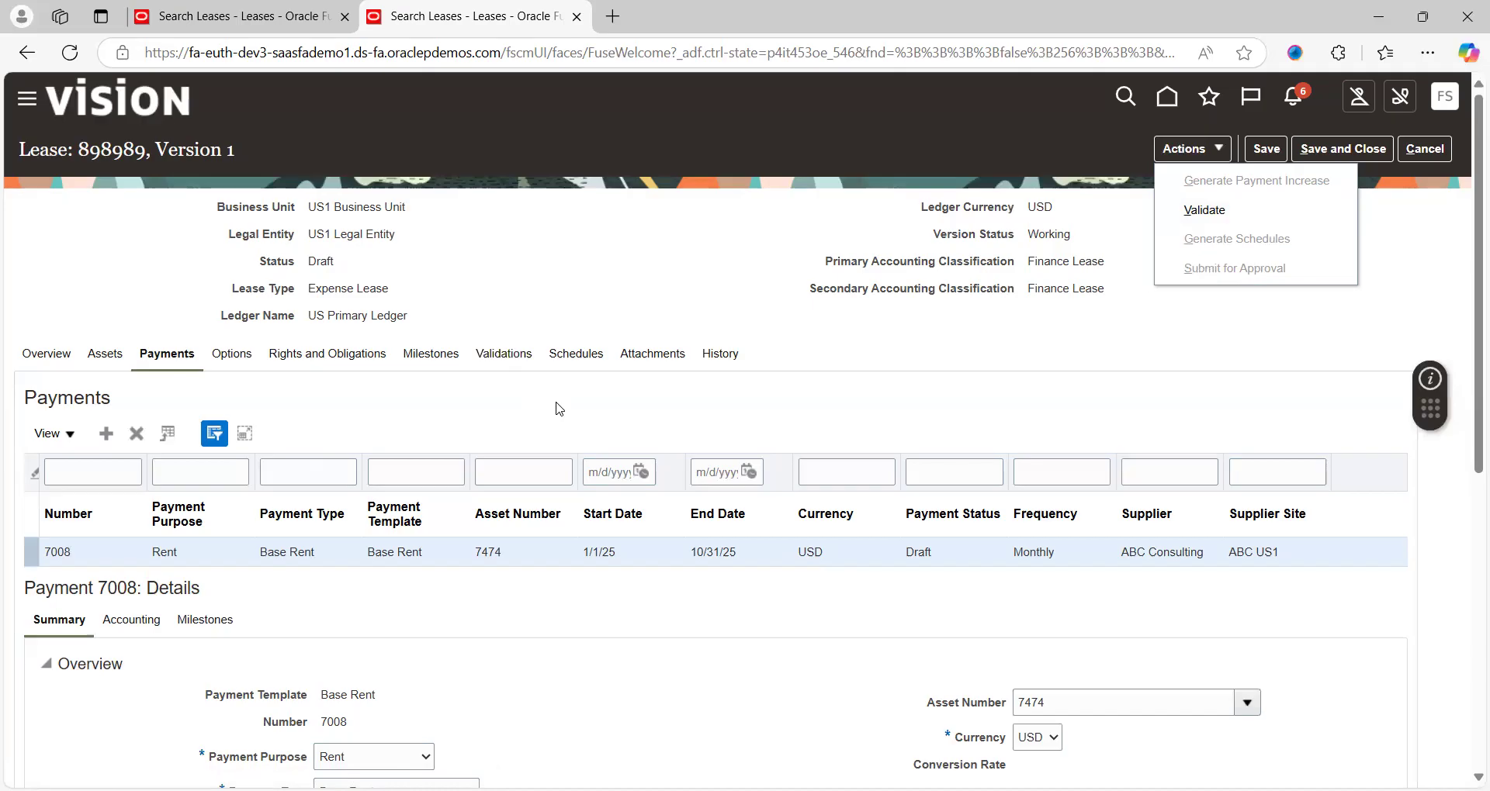
pyautogui.click(1191, 218)
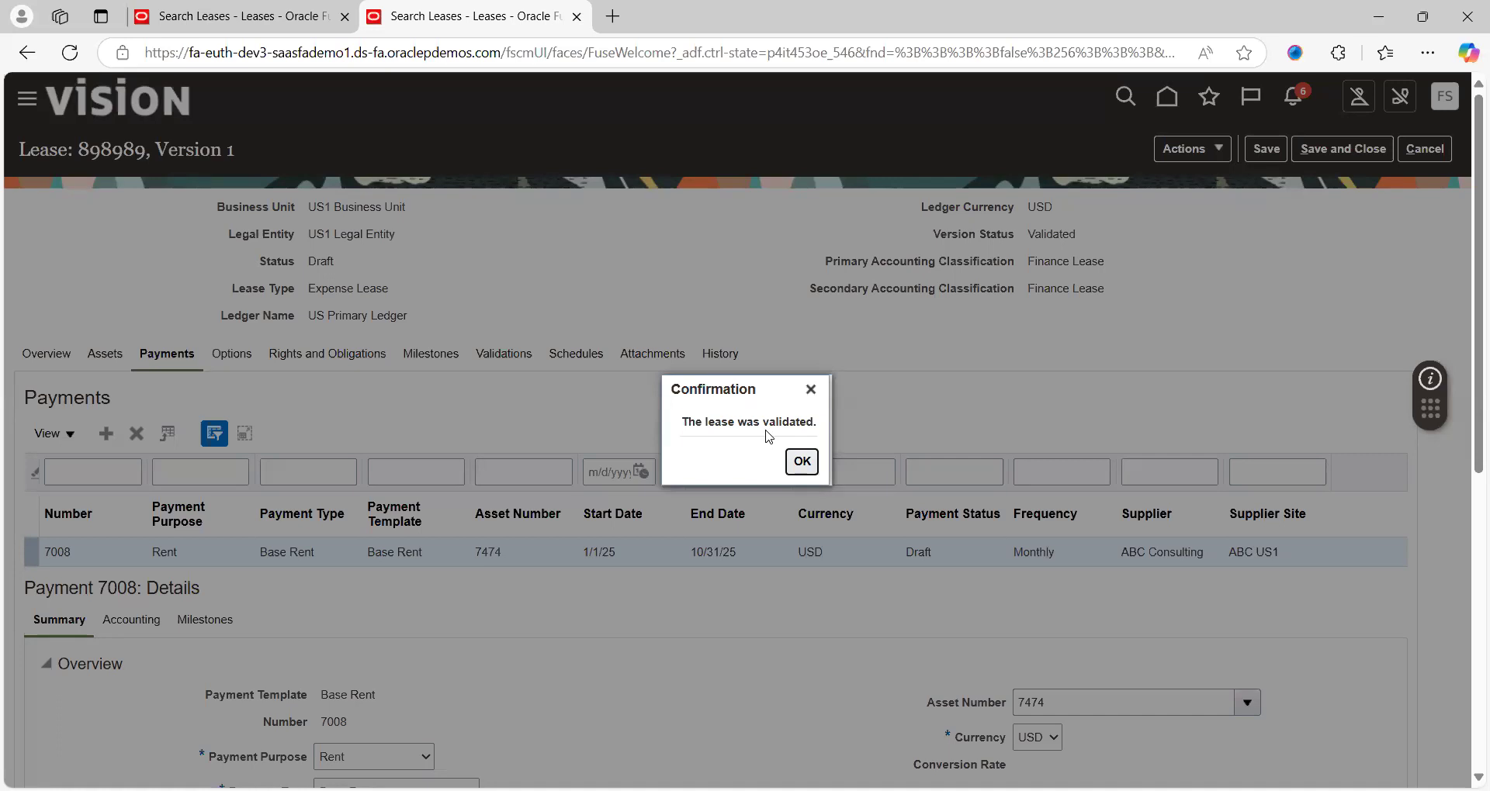
pyautogui.click(802, 463)
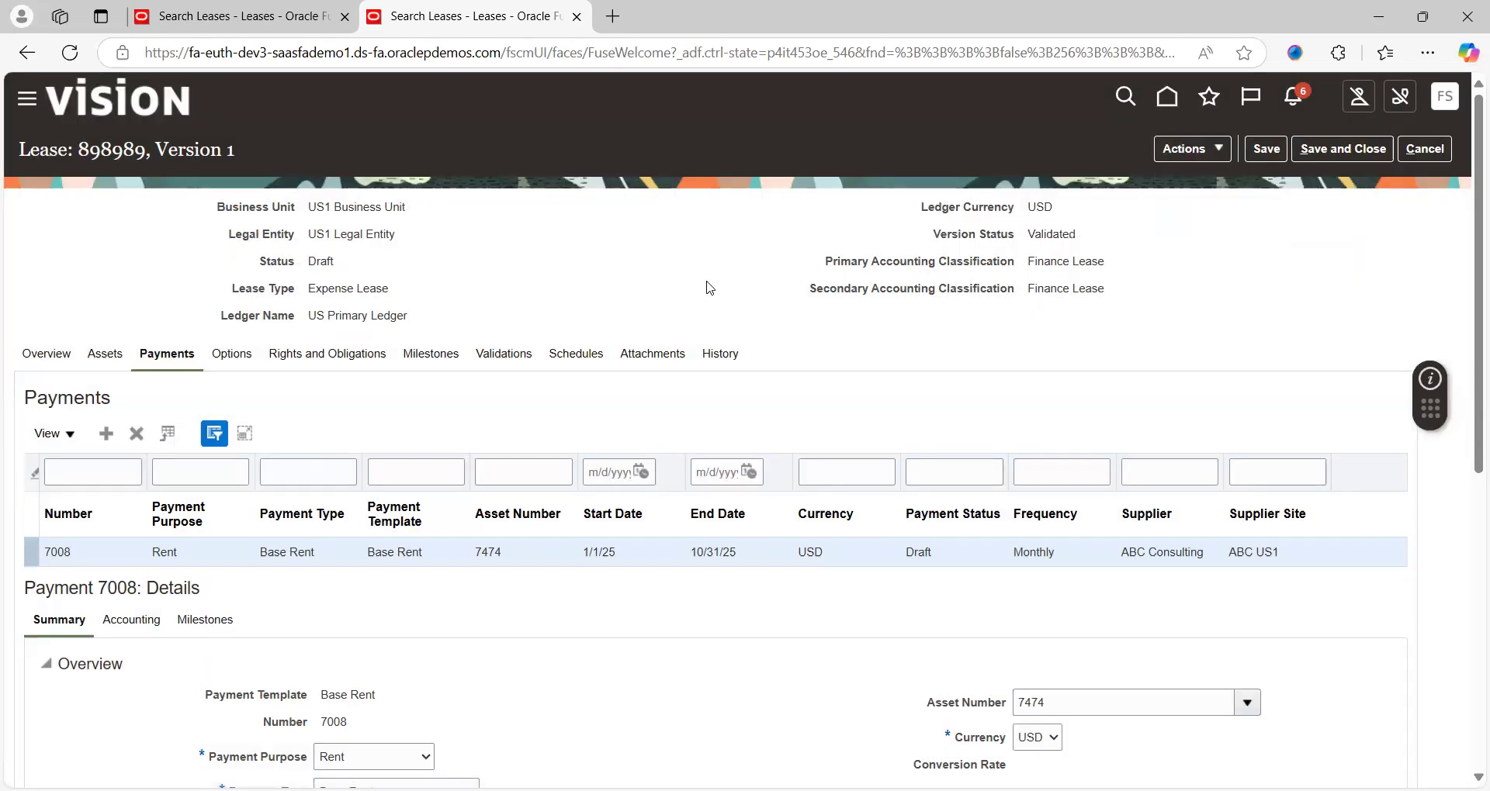
pyautogui.click(506, 360)
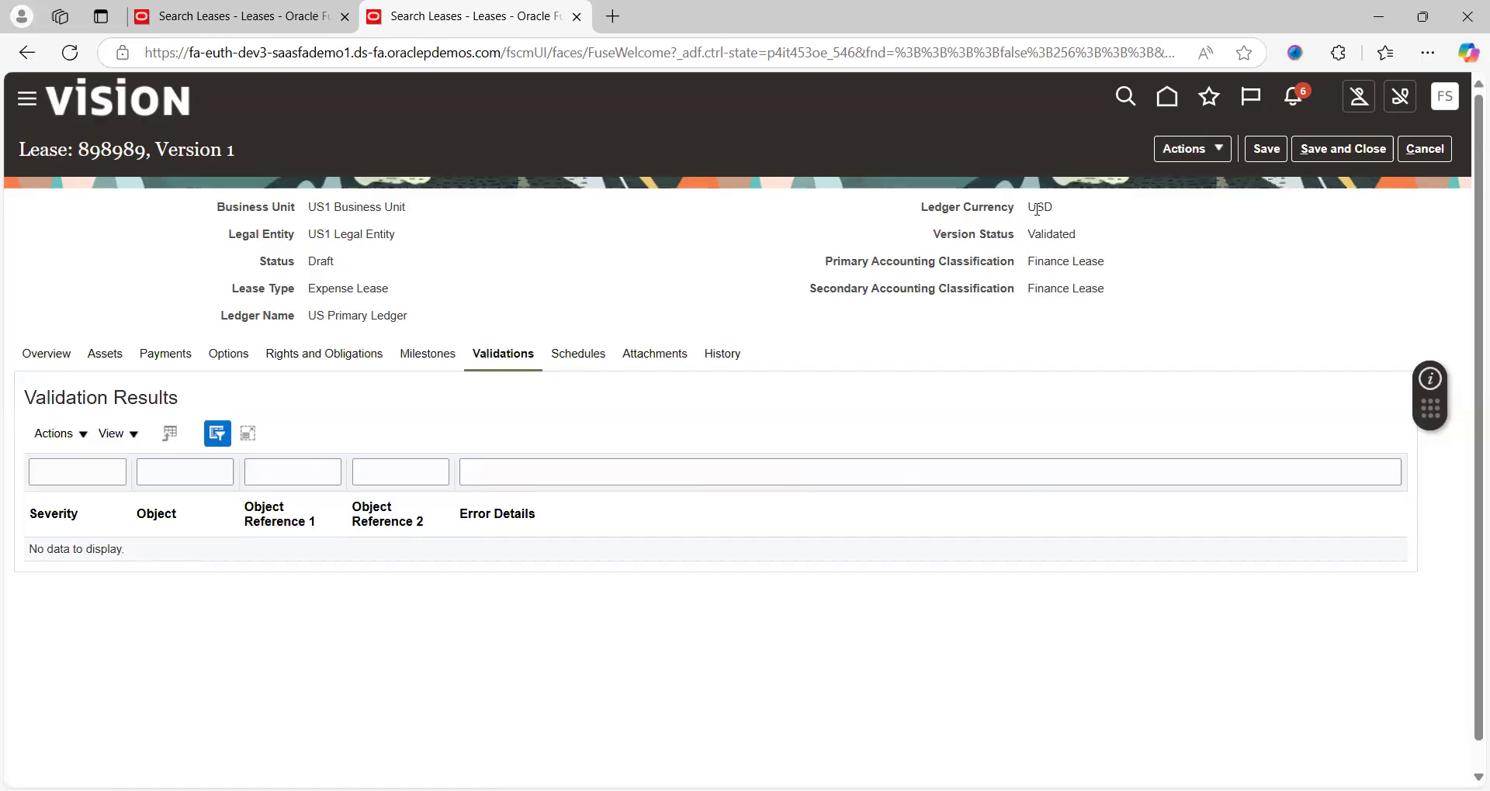
# Generate the lease's payment schedules and show them in the Amortization Summary view
pyautogui.click(1203, 148)
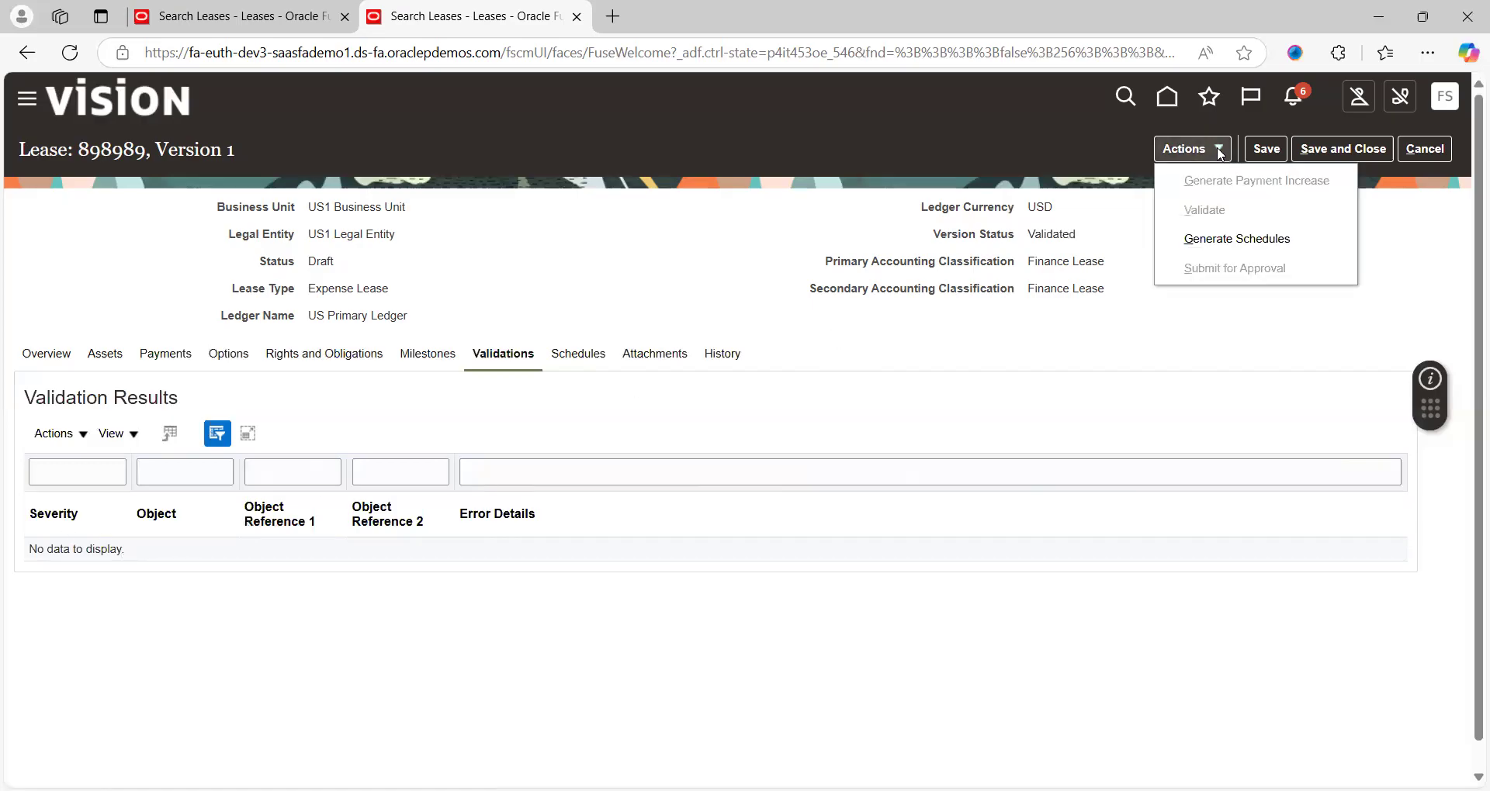
pyautogui.click(1236, 240)
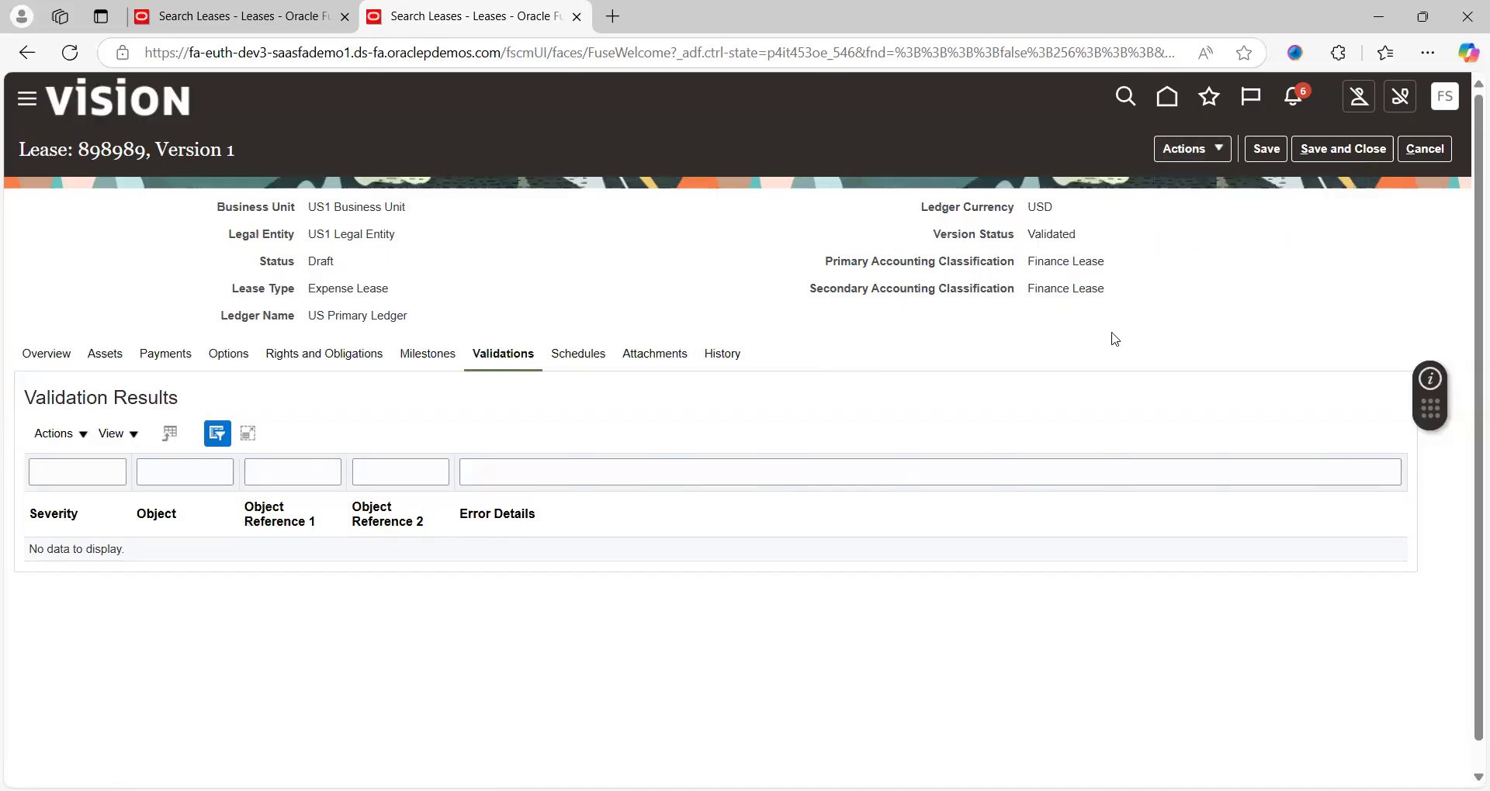
pyautogui.click(587, 355)
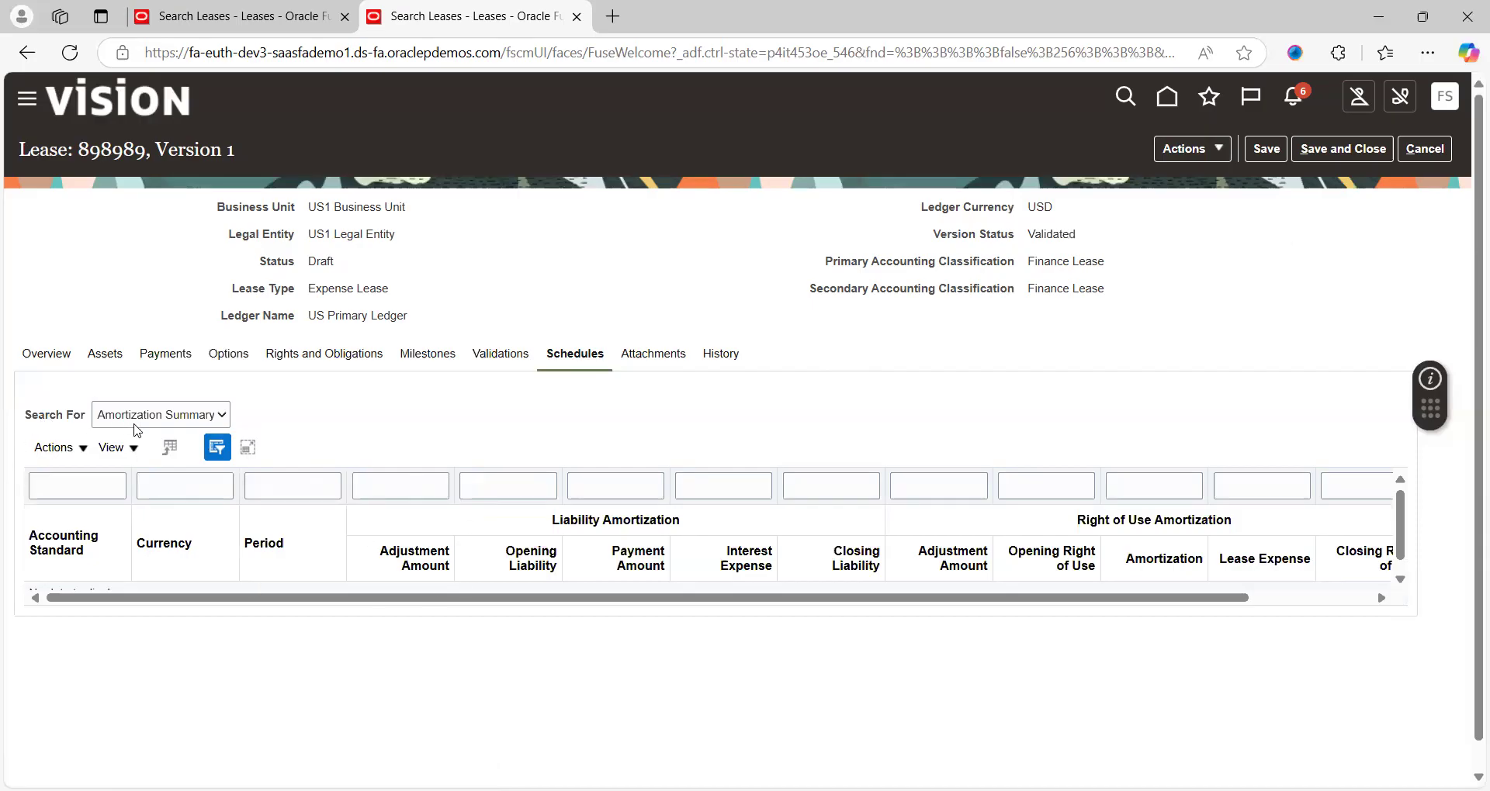
pyautogui.click(163, 416)
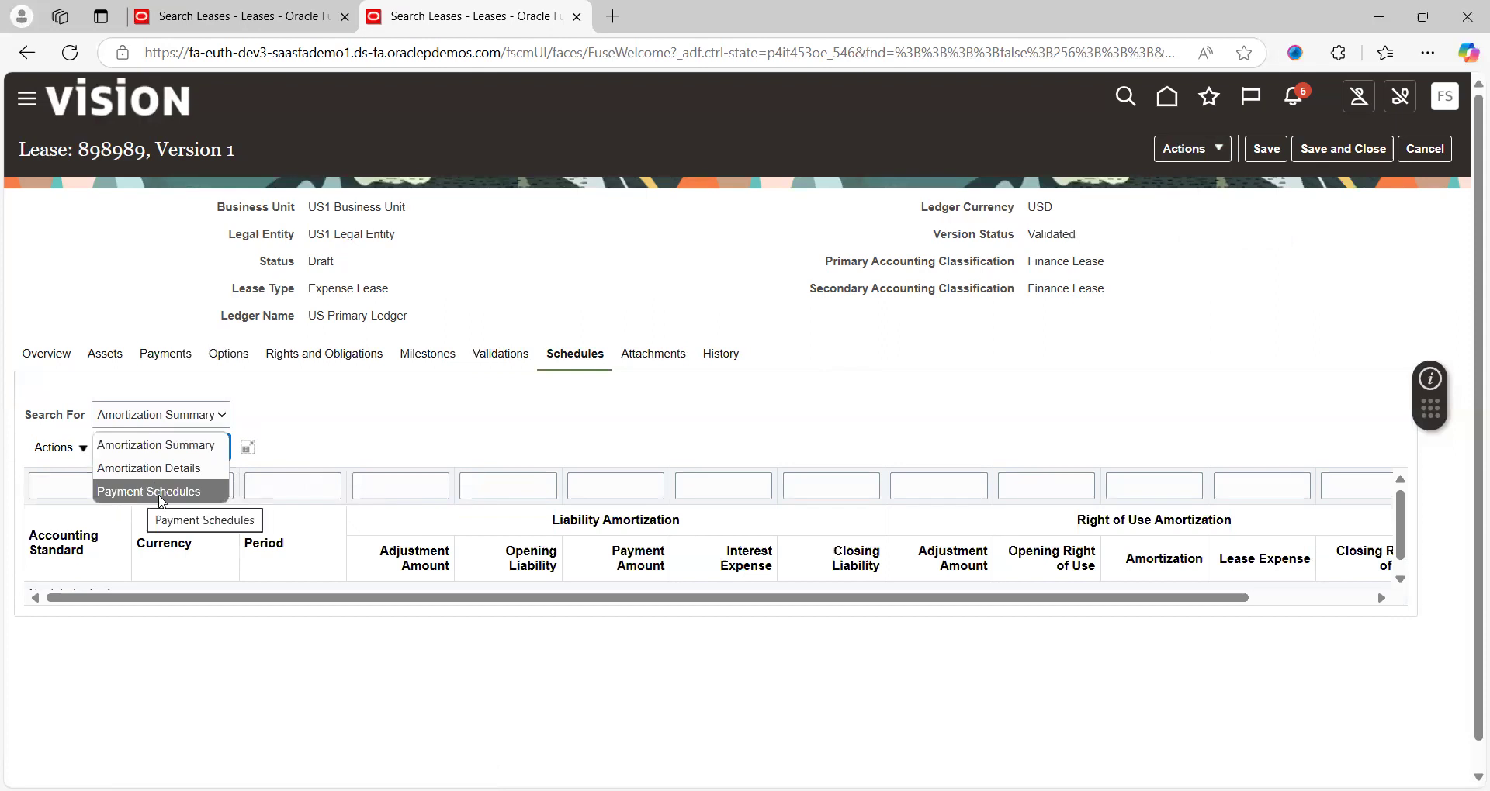
pyautogui.click(393, 403)
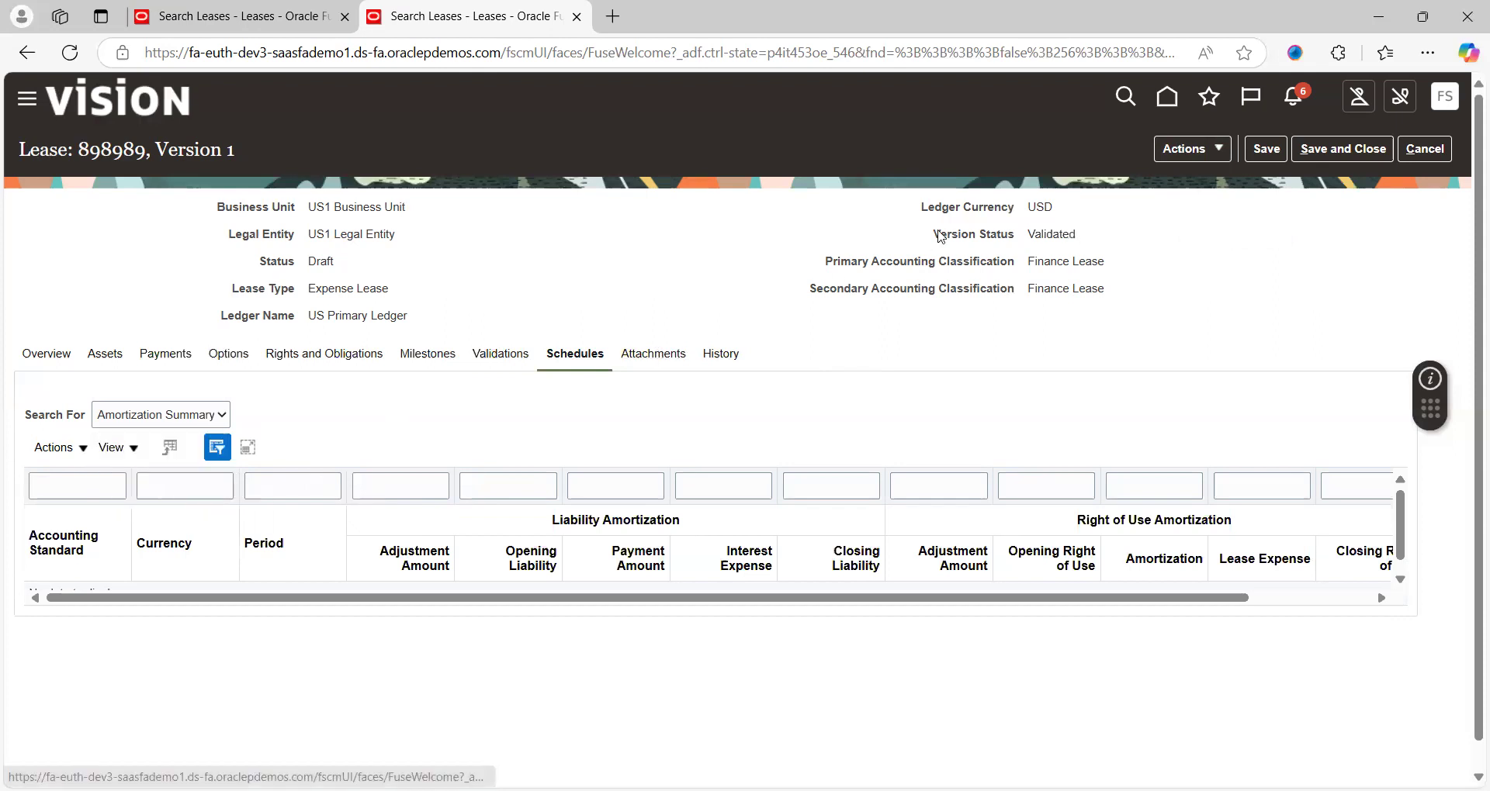
pyautogui.click(1195, 148)
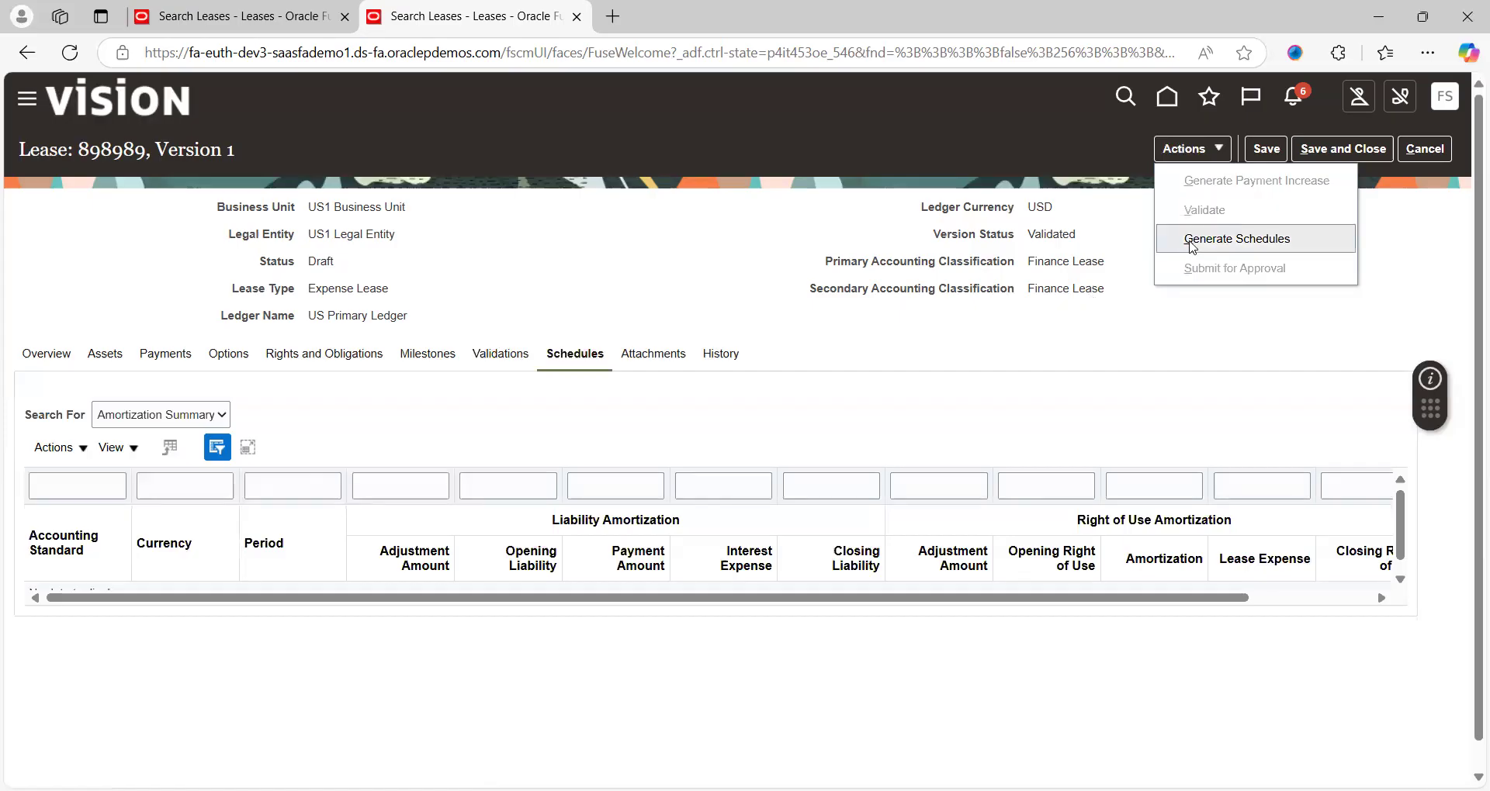
pyautogui.click(1229, 239)
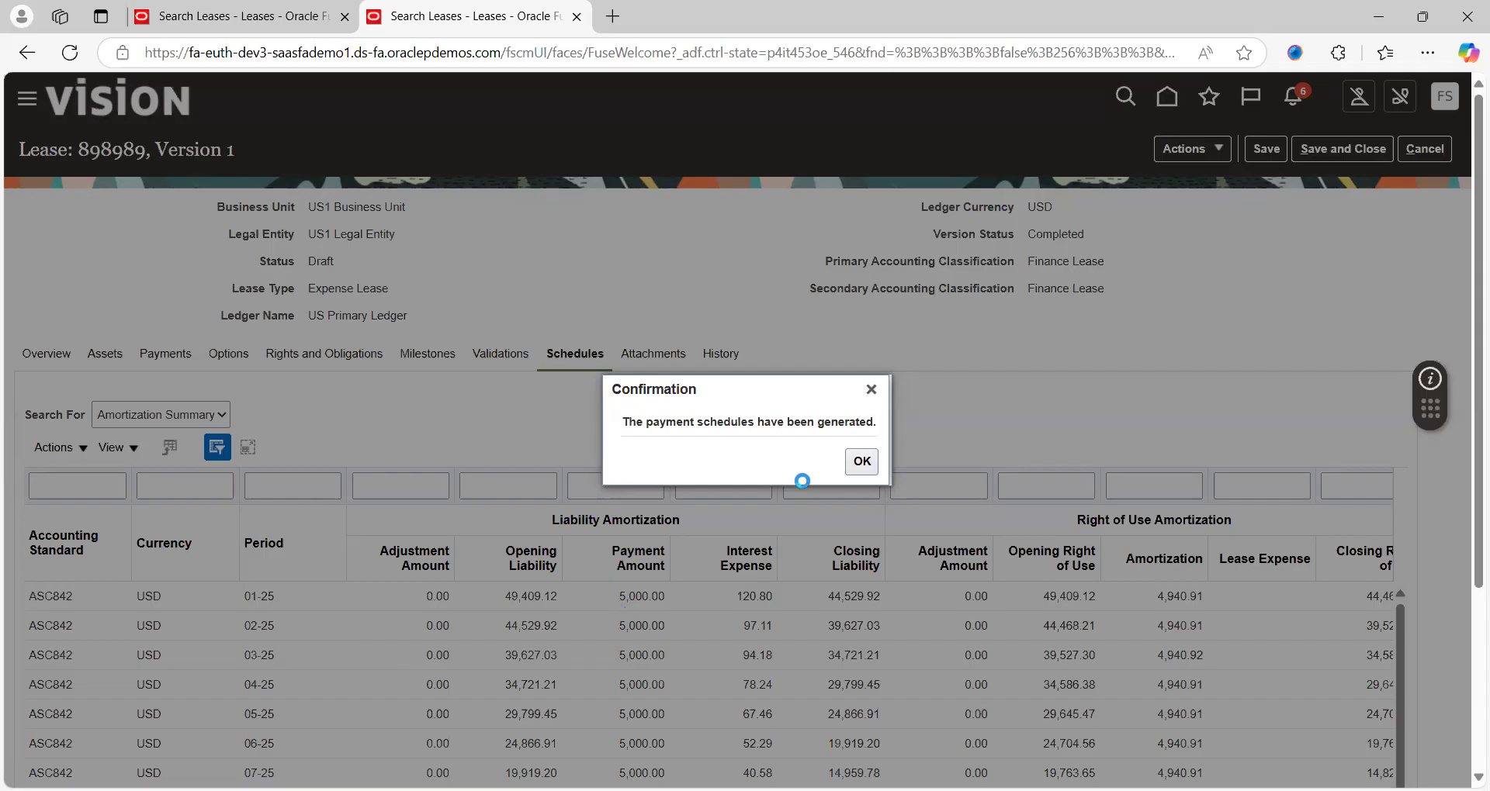
pyautogui.click(867, 461)
# Examine the amortization summary by period, covering the liability, right-of-use and exempt expense columns for each accounting standard
pyautogui.scroll(-4, 1466, 758)
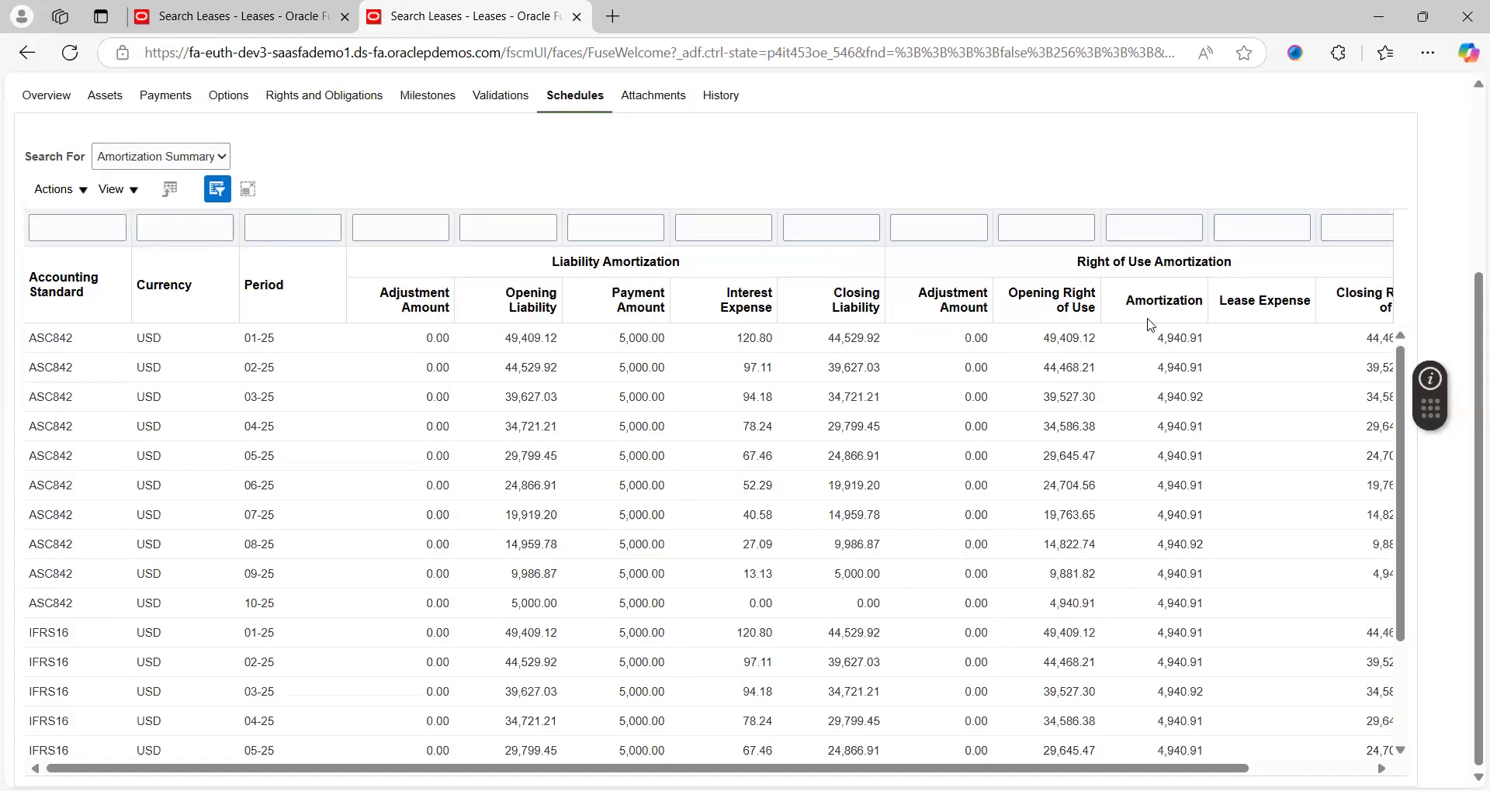
pyautogui.click(1381, 768)
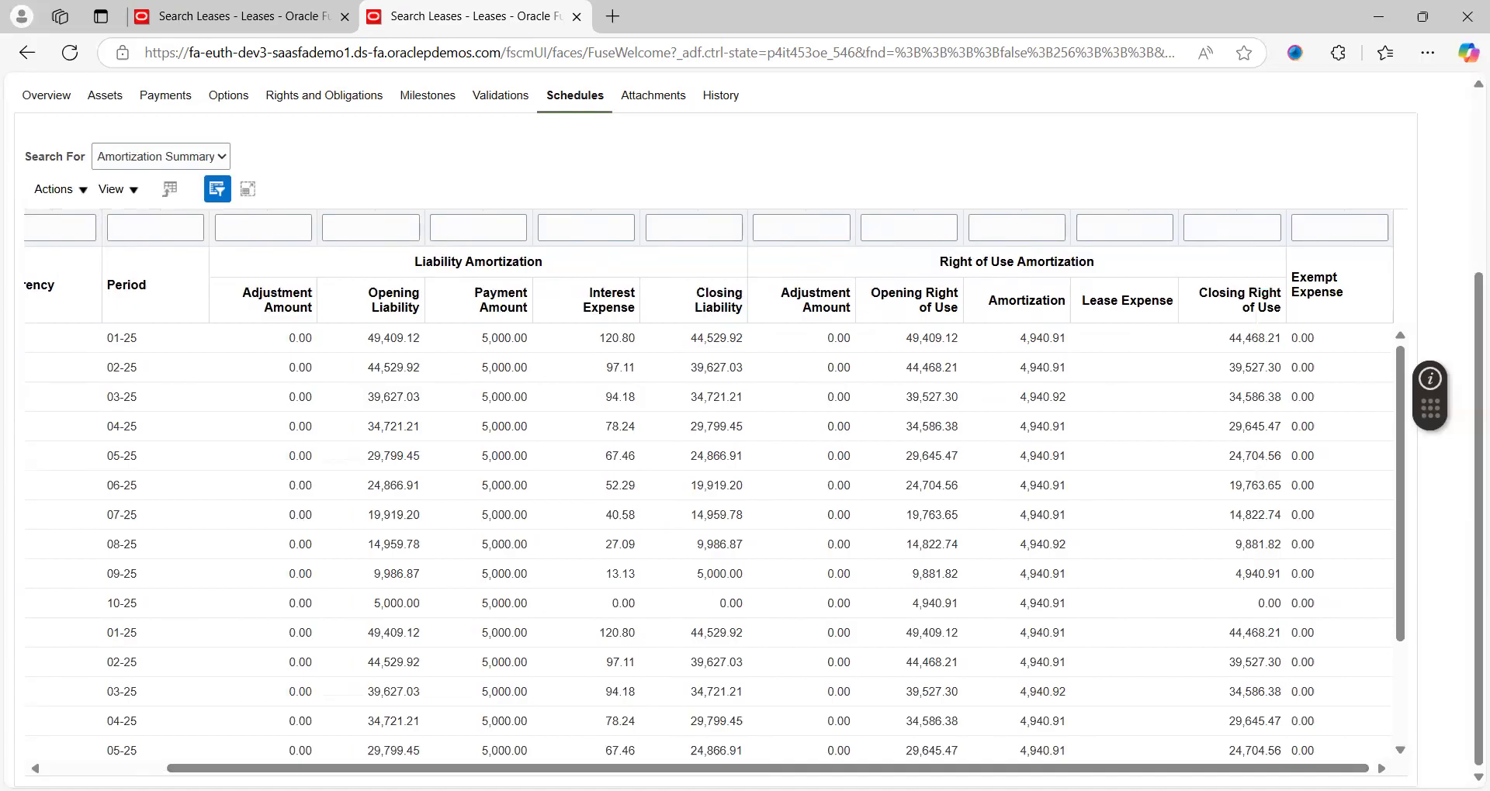
pyautogui.moveTo(768, 768); pyautogui.dragTo(648, 768)
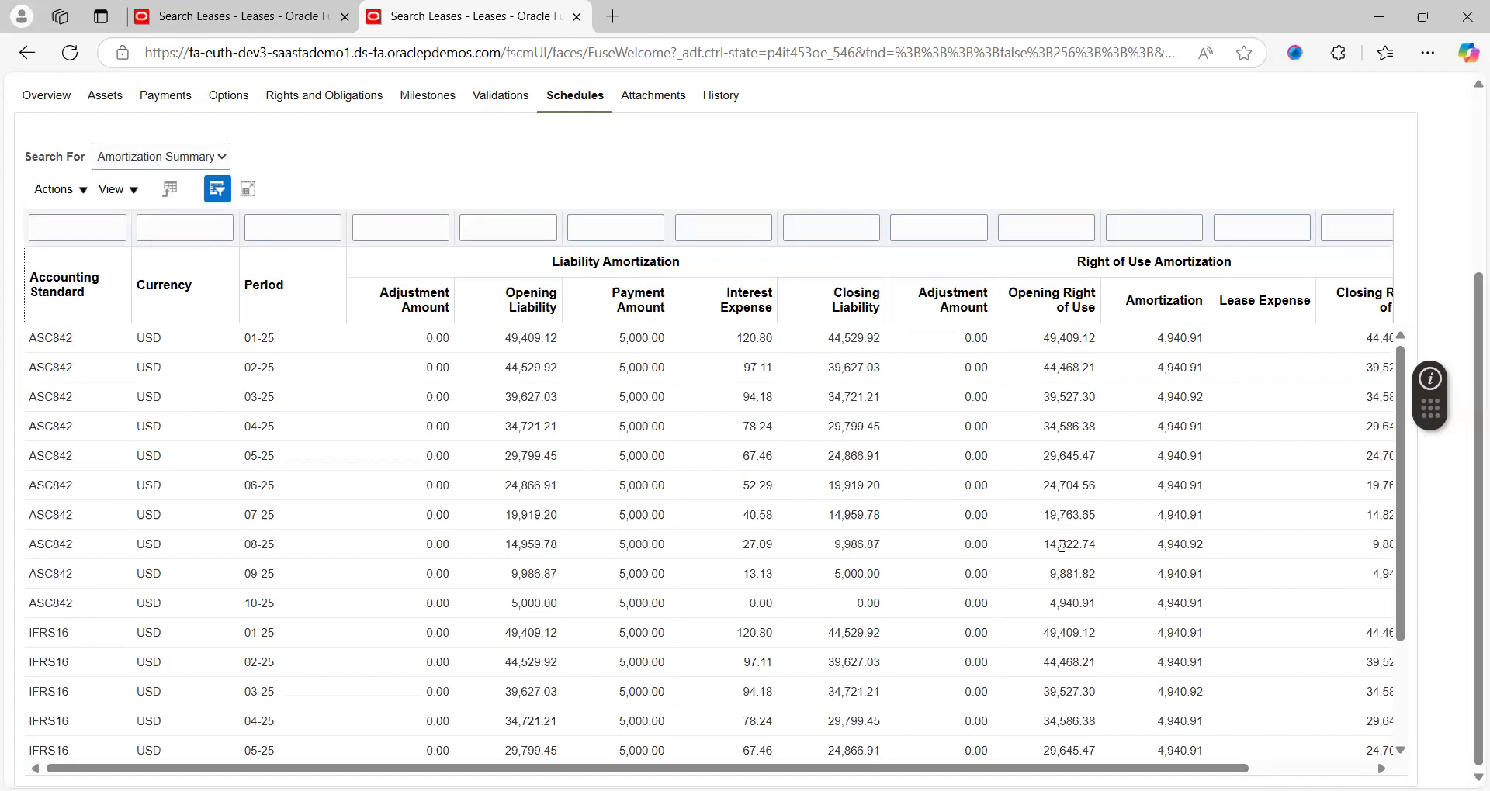
pyautogui.scroll(4, 1466, 255)
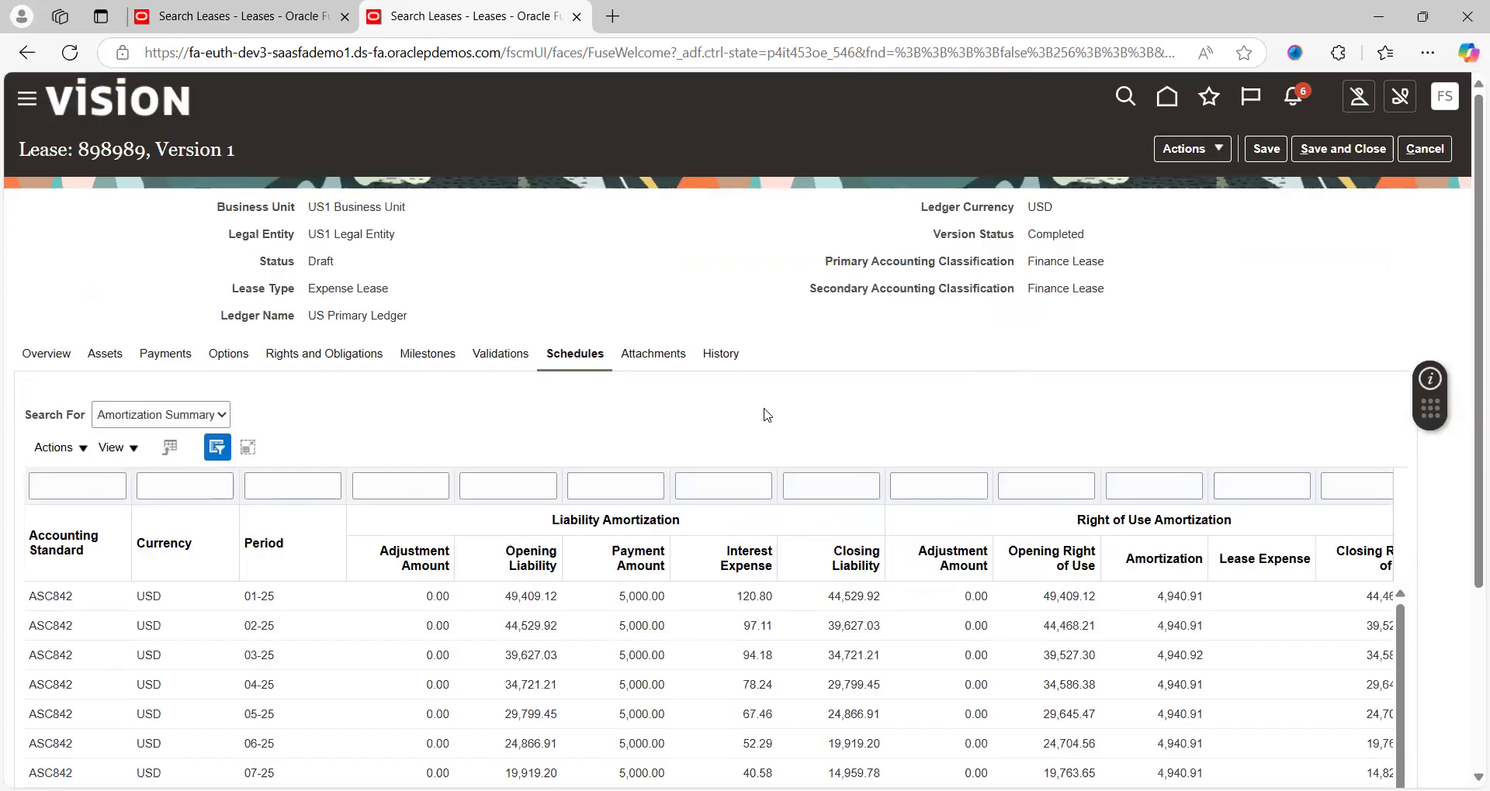
pyautogui.scroll(-3, 767, 415)
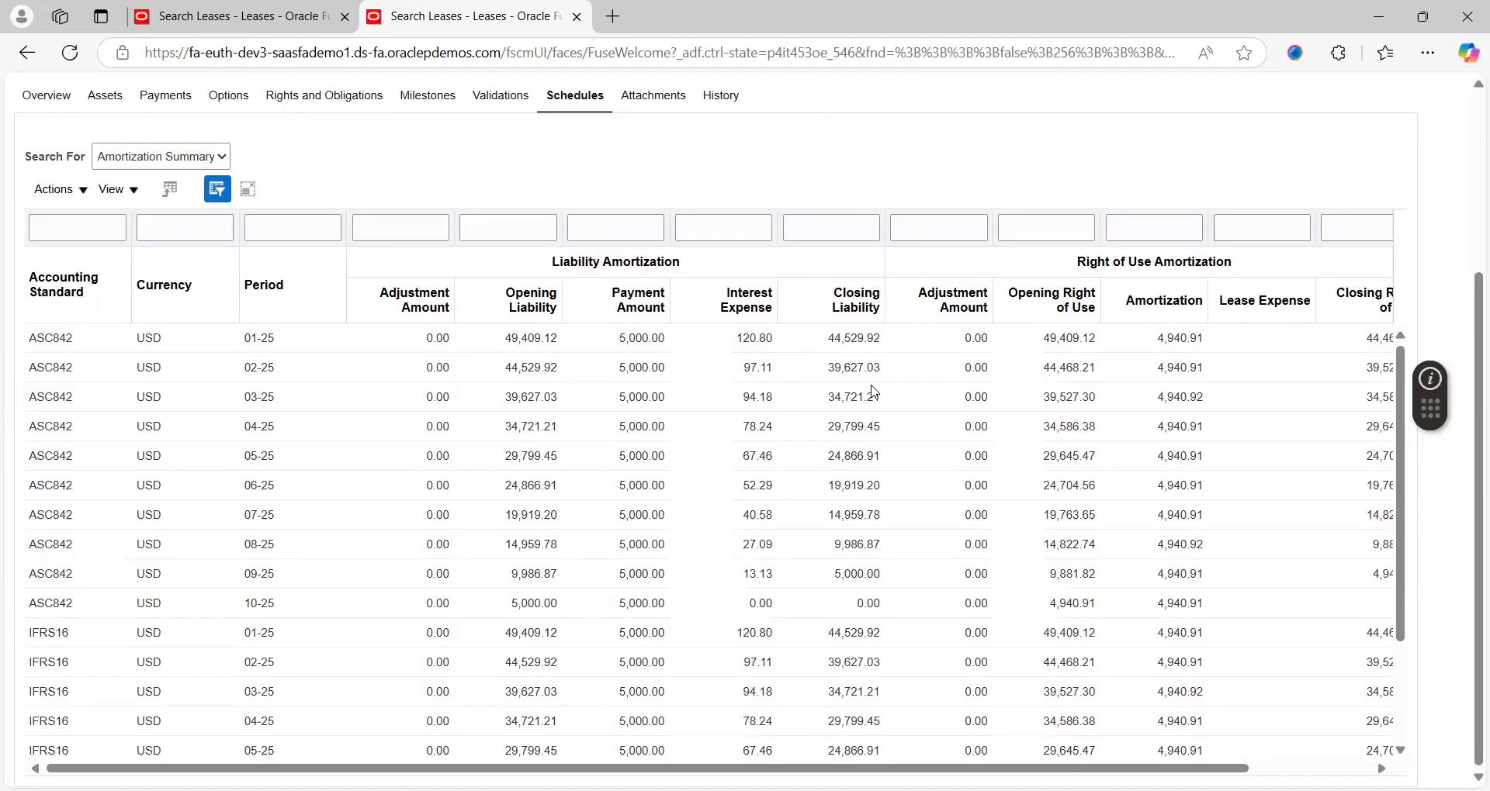
pyautogui.hscroll(3, 1319, 762)
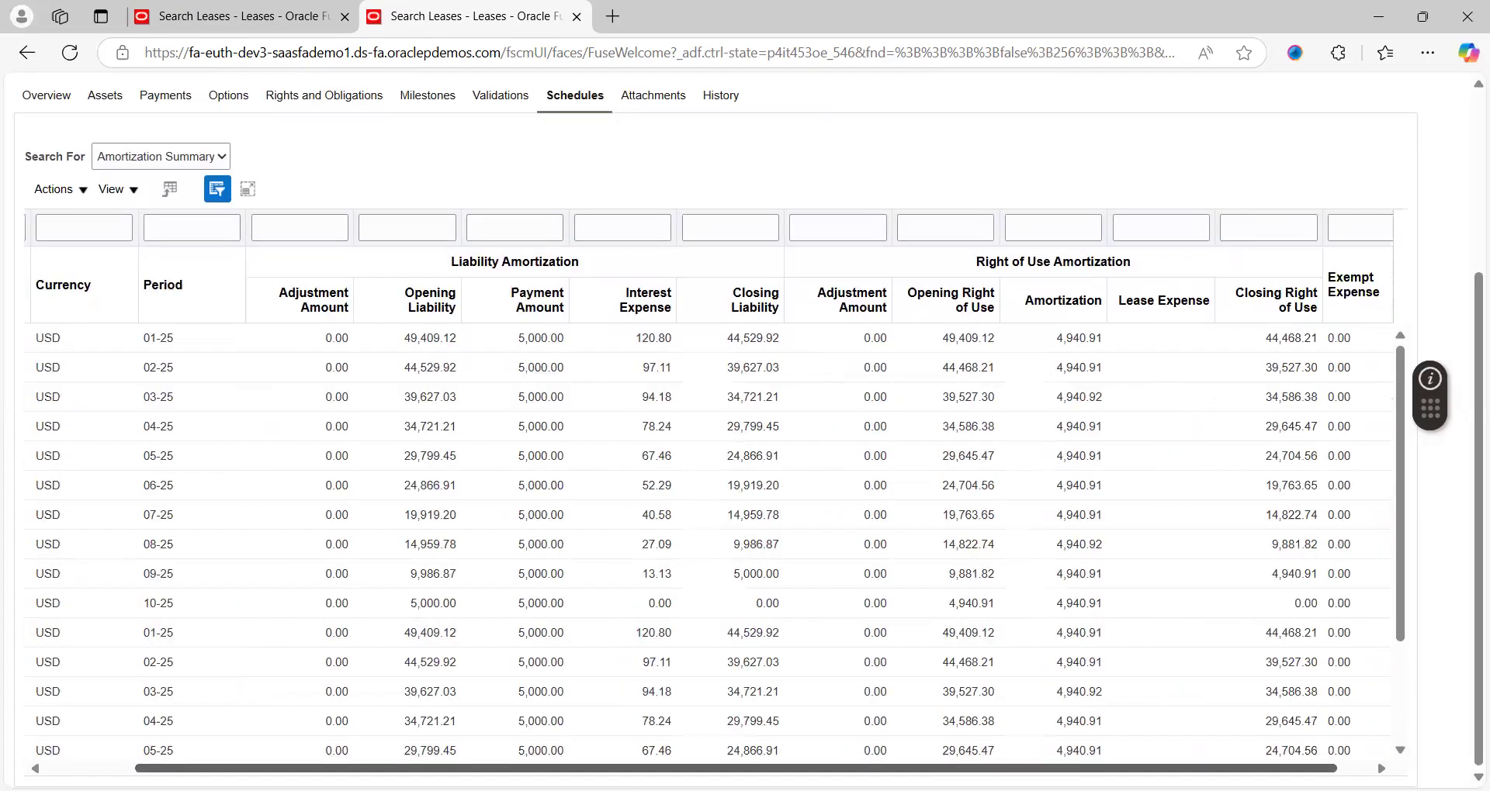
pyautogui.scroll(3, 1470, 215)
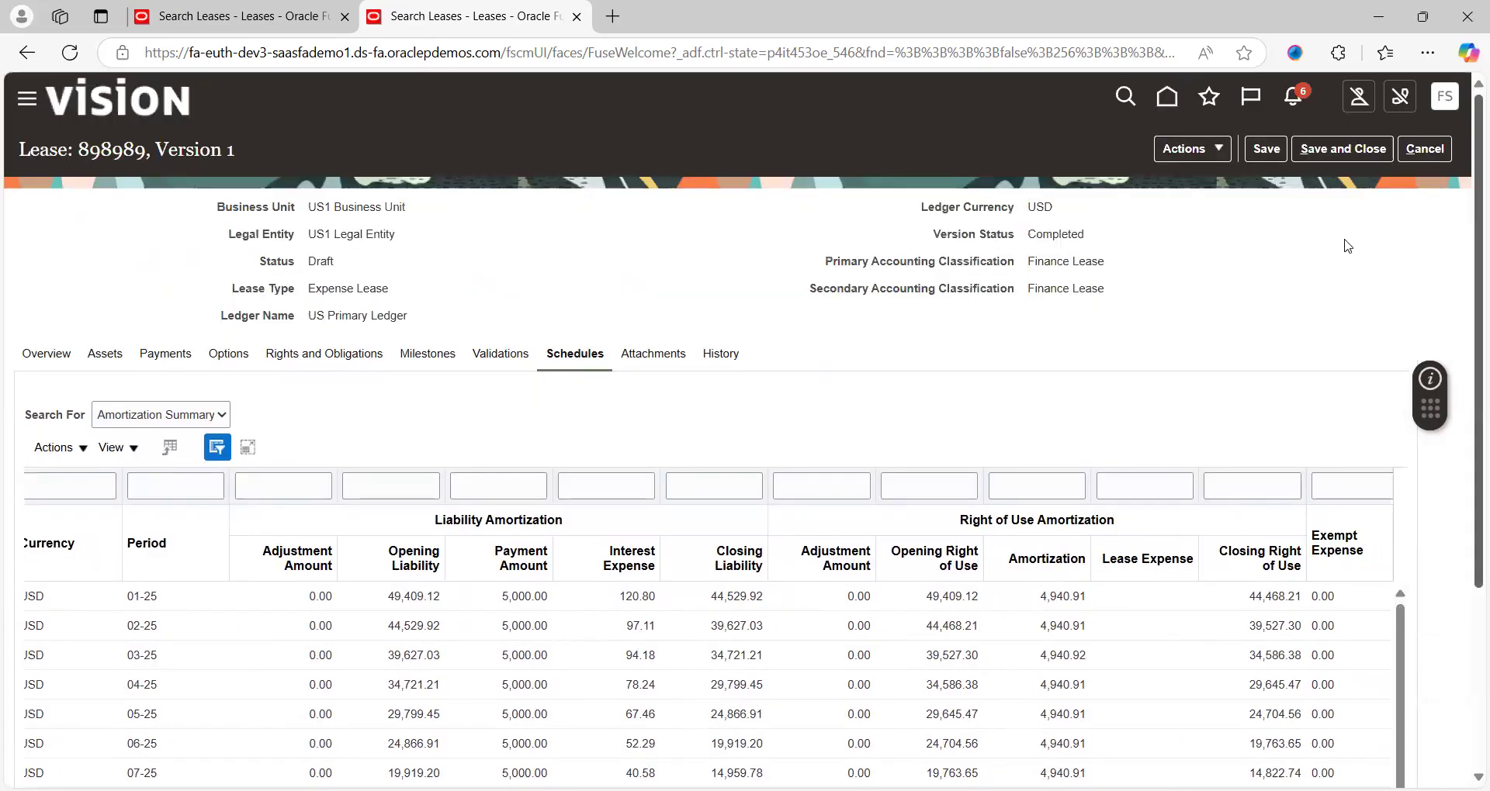
# Submit the lease for approval, acknowledge the confirmation, and return to the lease search
pyautogui.click(1195, 148)
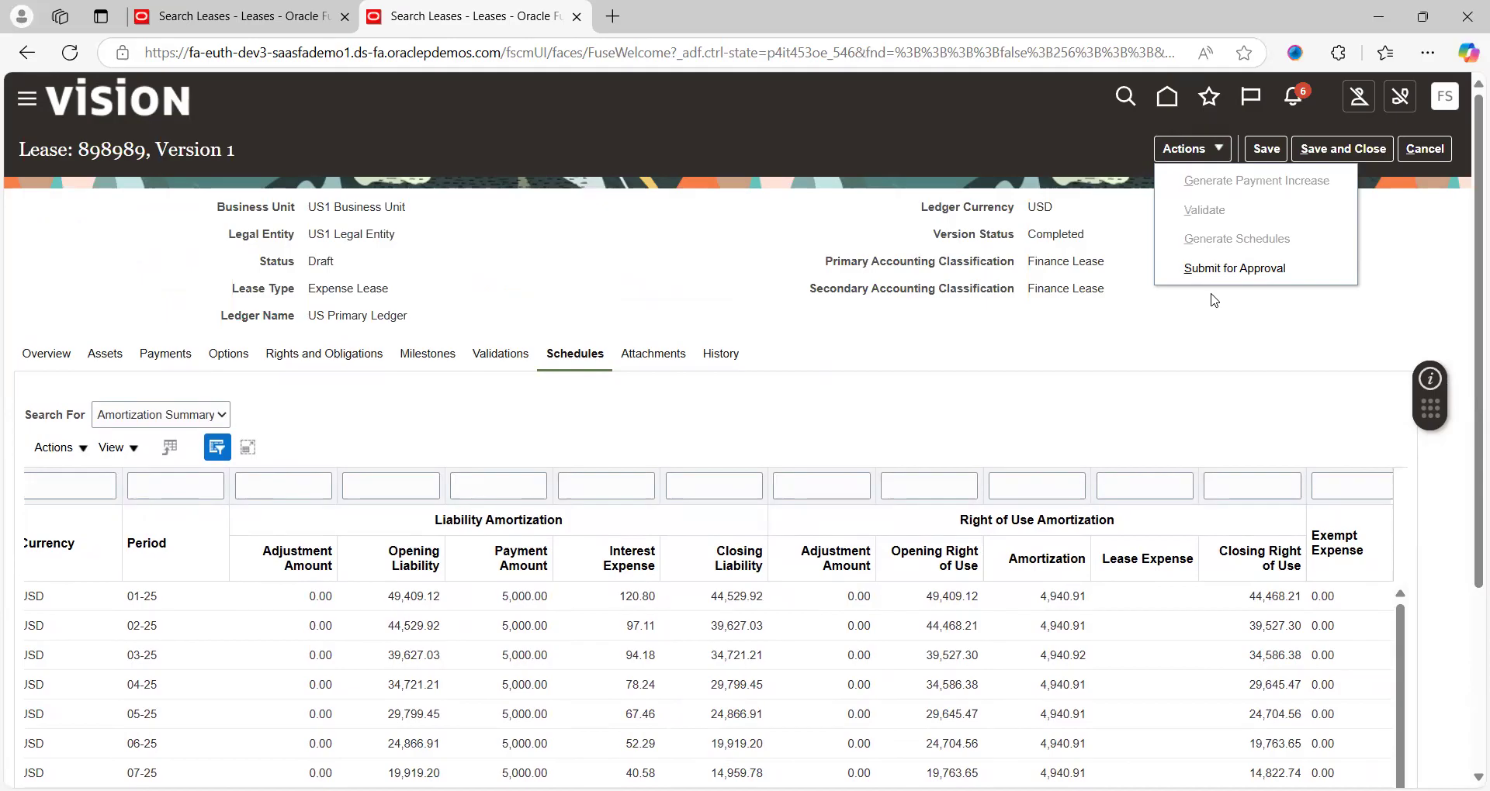
pyautogui.click(1241, 267)
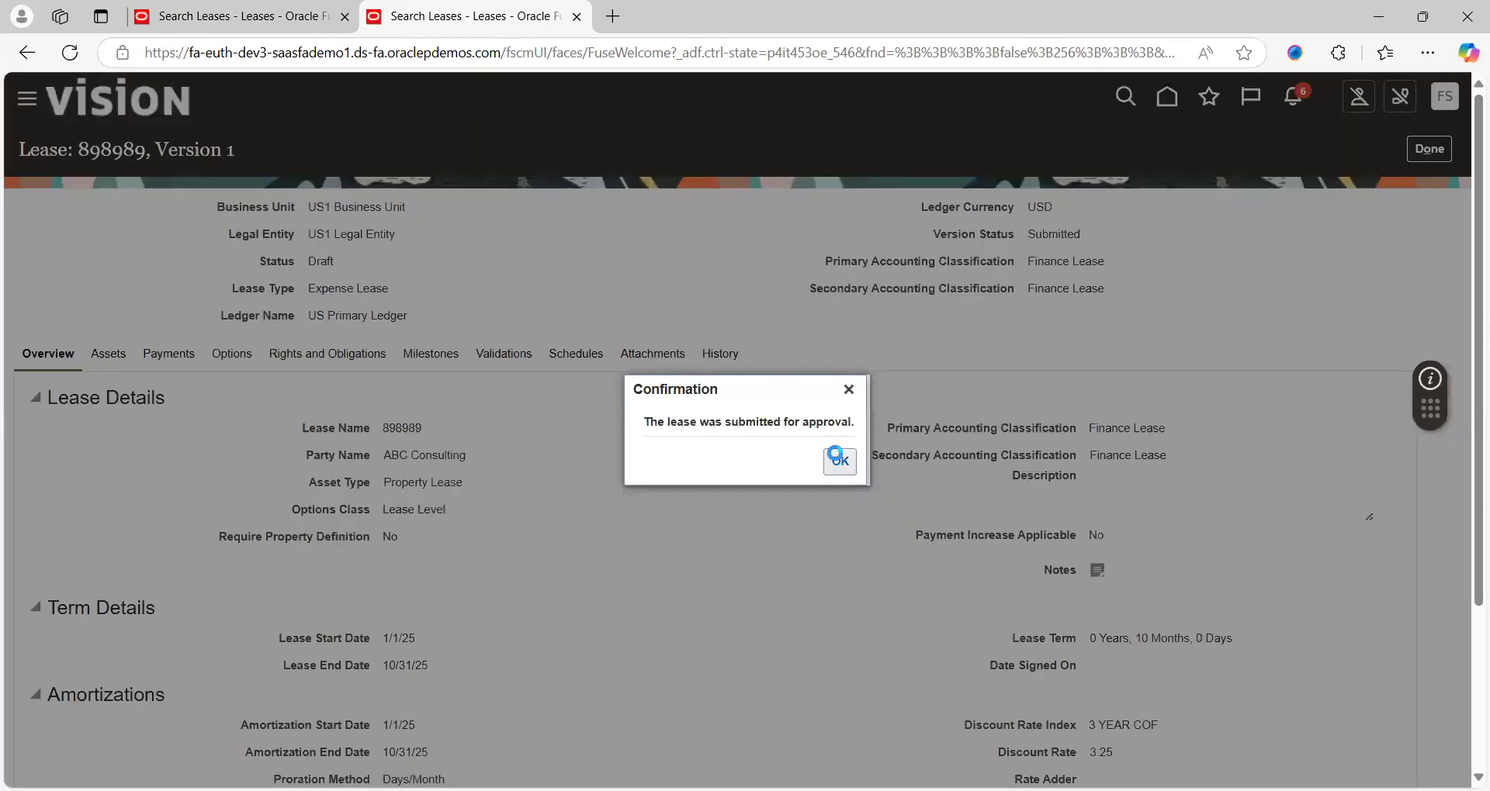
pyautogui.click(838, 460)
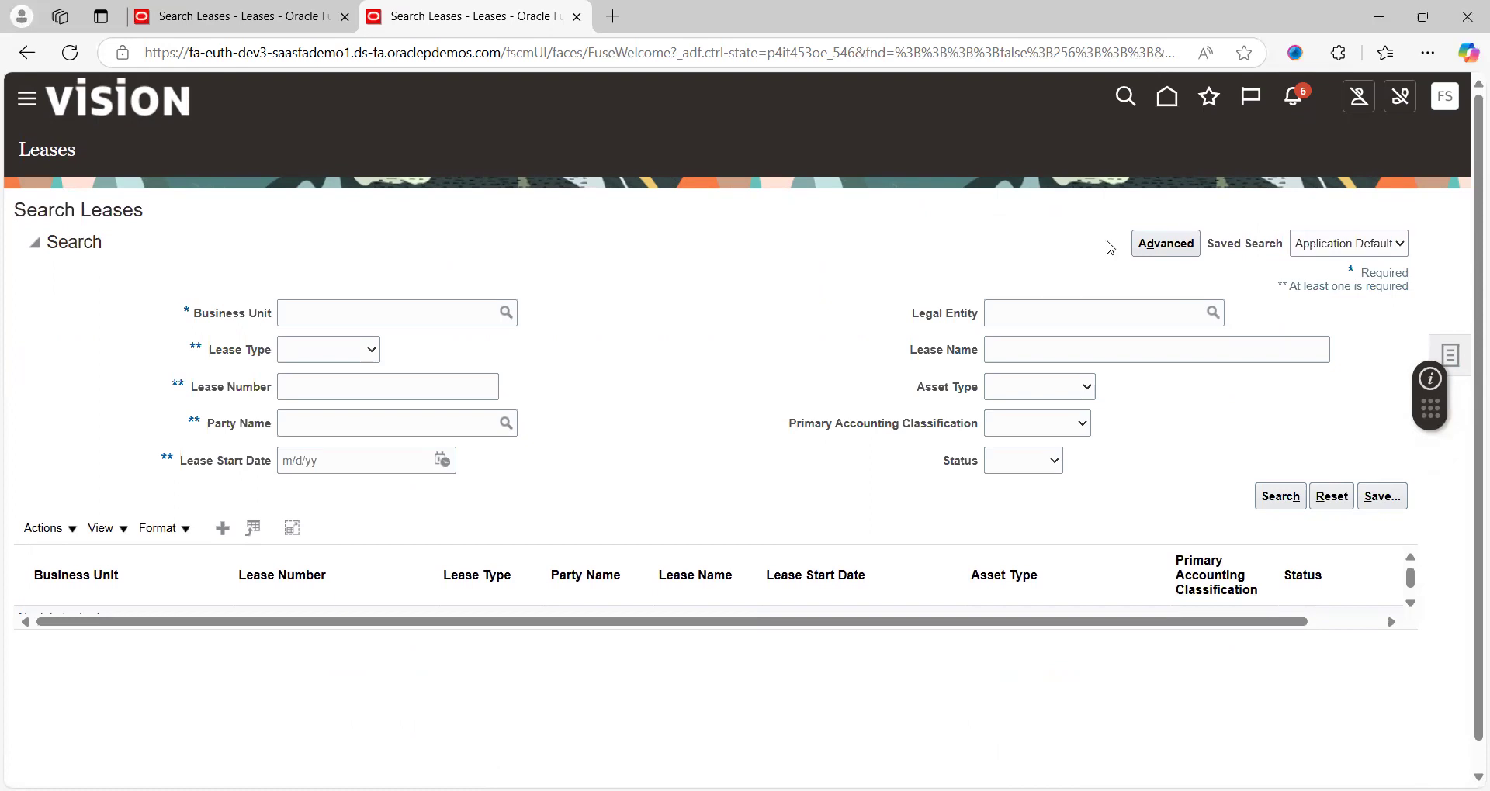
# Open the full list of notifications created by the current account and check who the lease approval is assigned to
pyautogui.click(1294, 100)
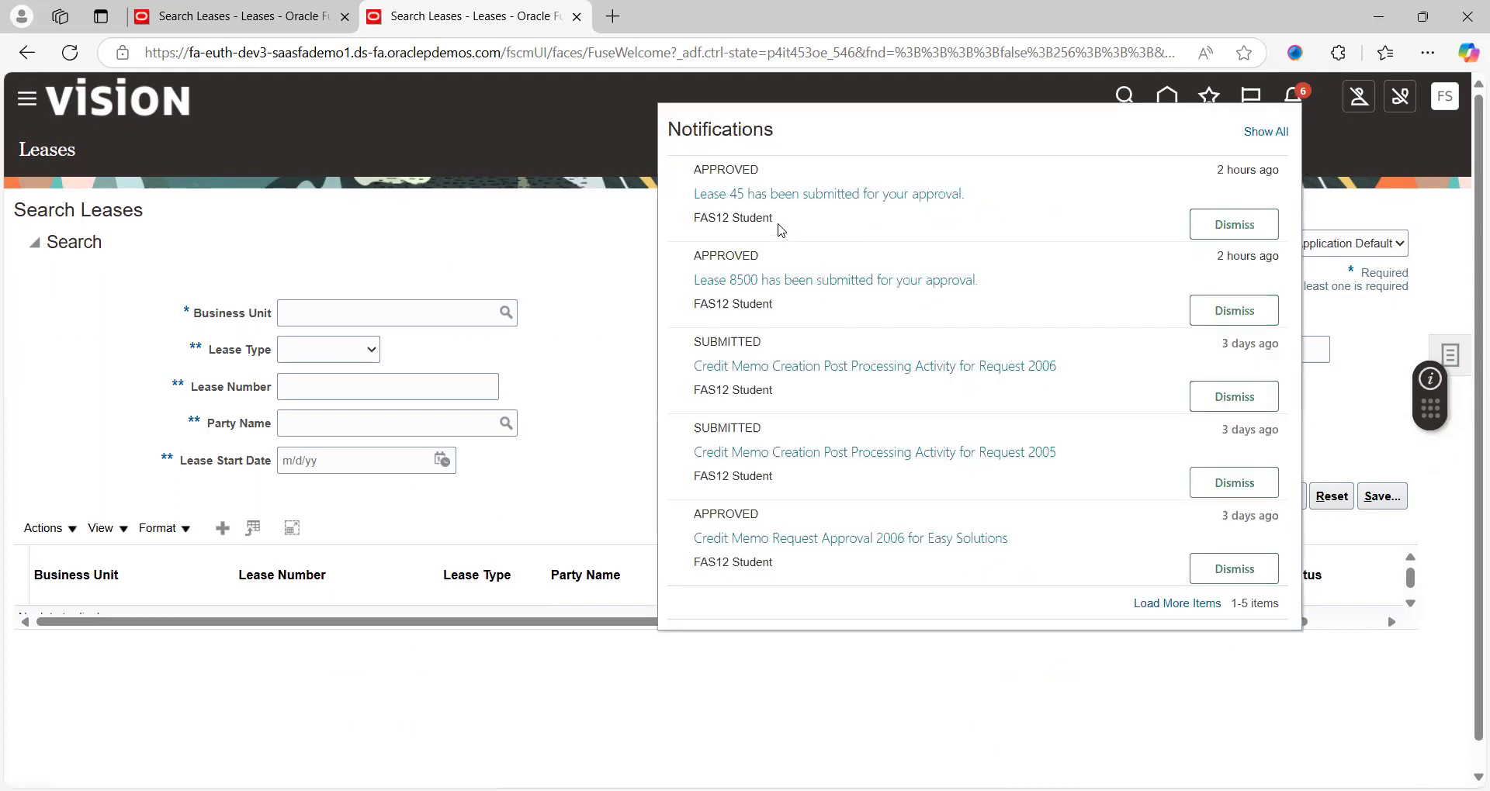
pyautogui.click(1264, 132)
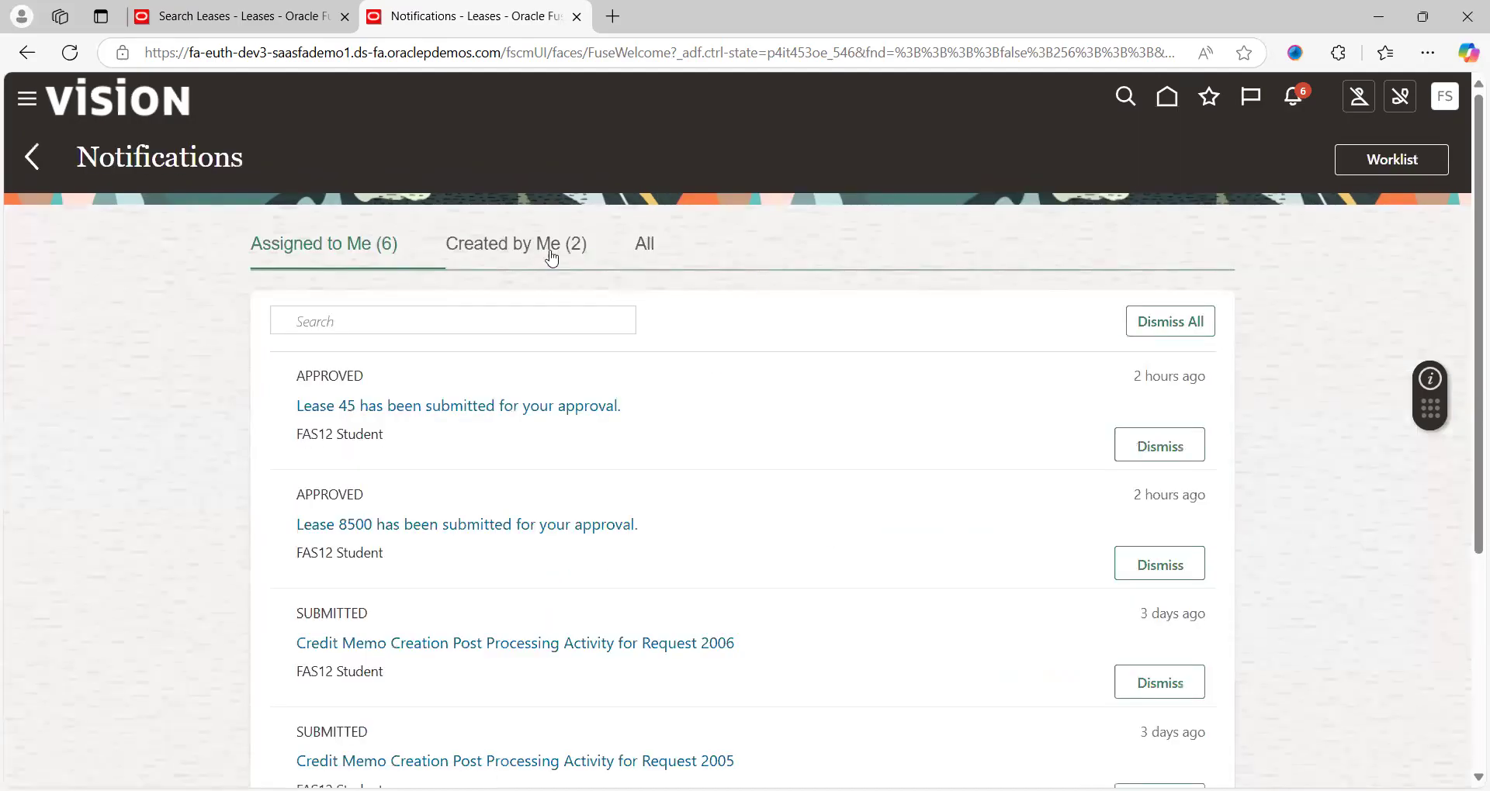
pyautogui.click(552, 245)
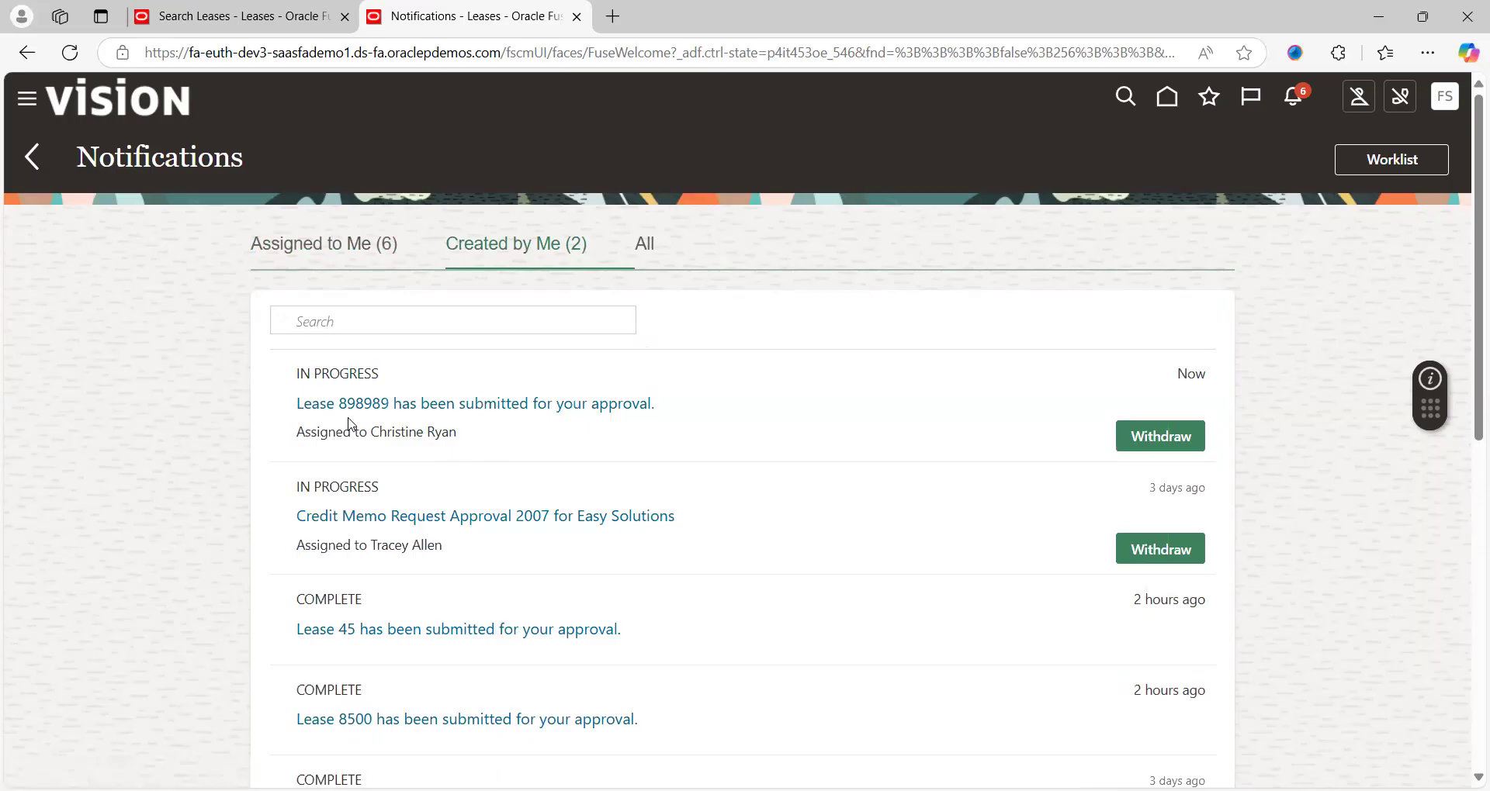
# Sign out of the current account and sign in with the lease approver's saved user ID and password
pyautogui.click(1443, 105)
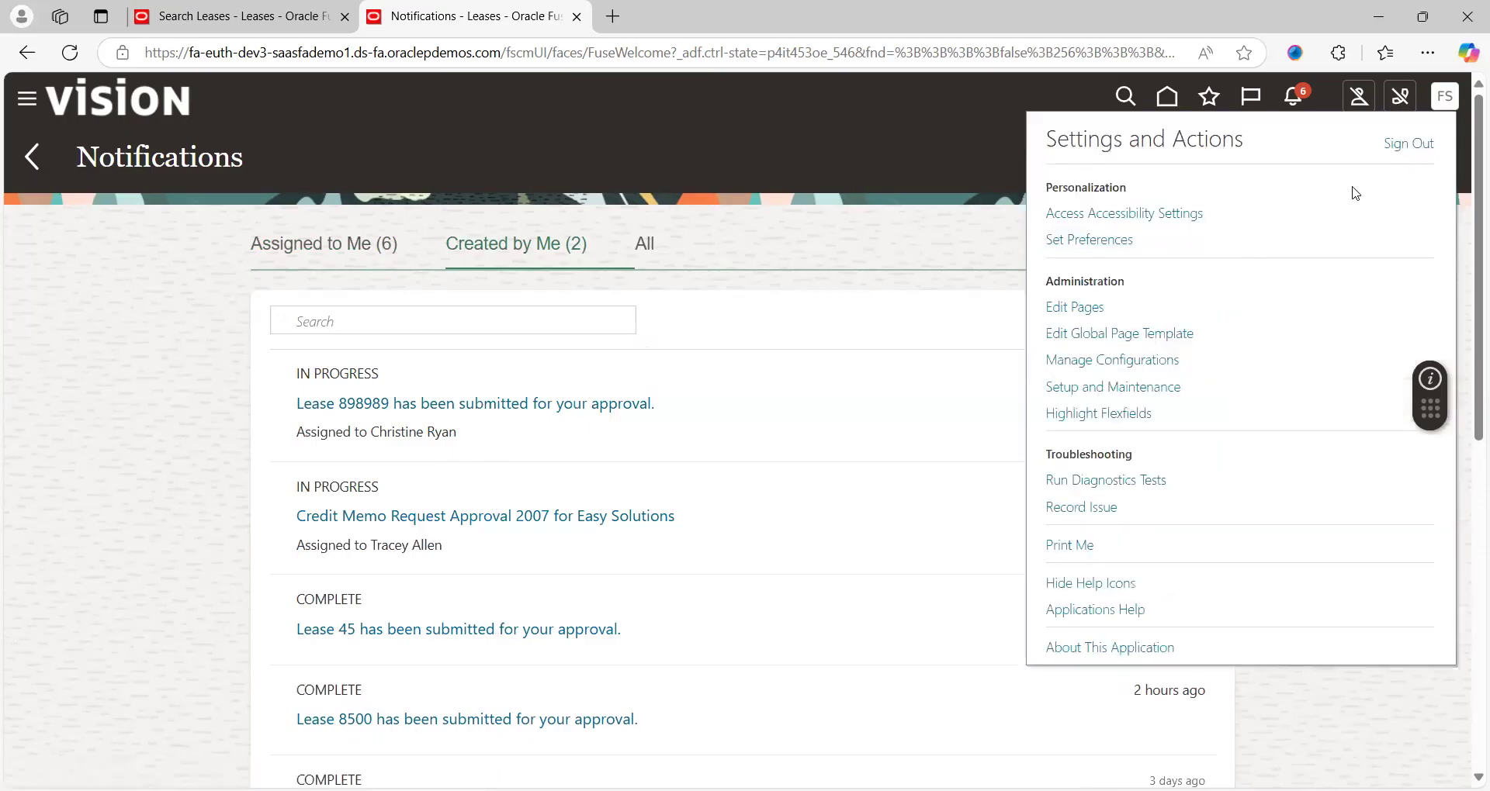
pyautogui.click(1408, 144)
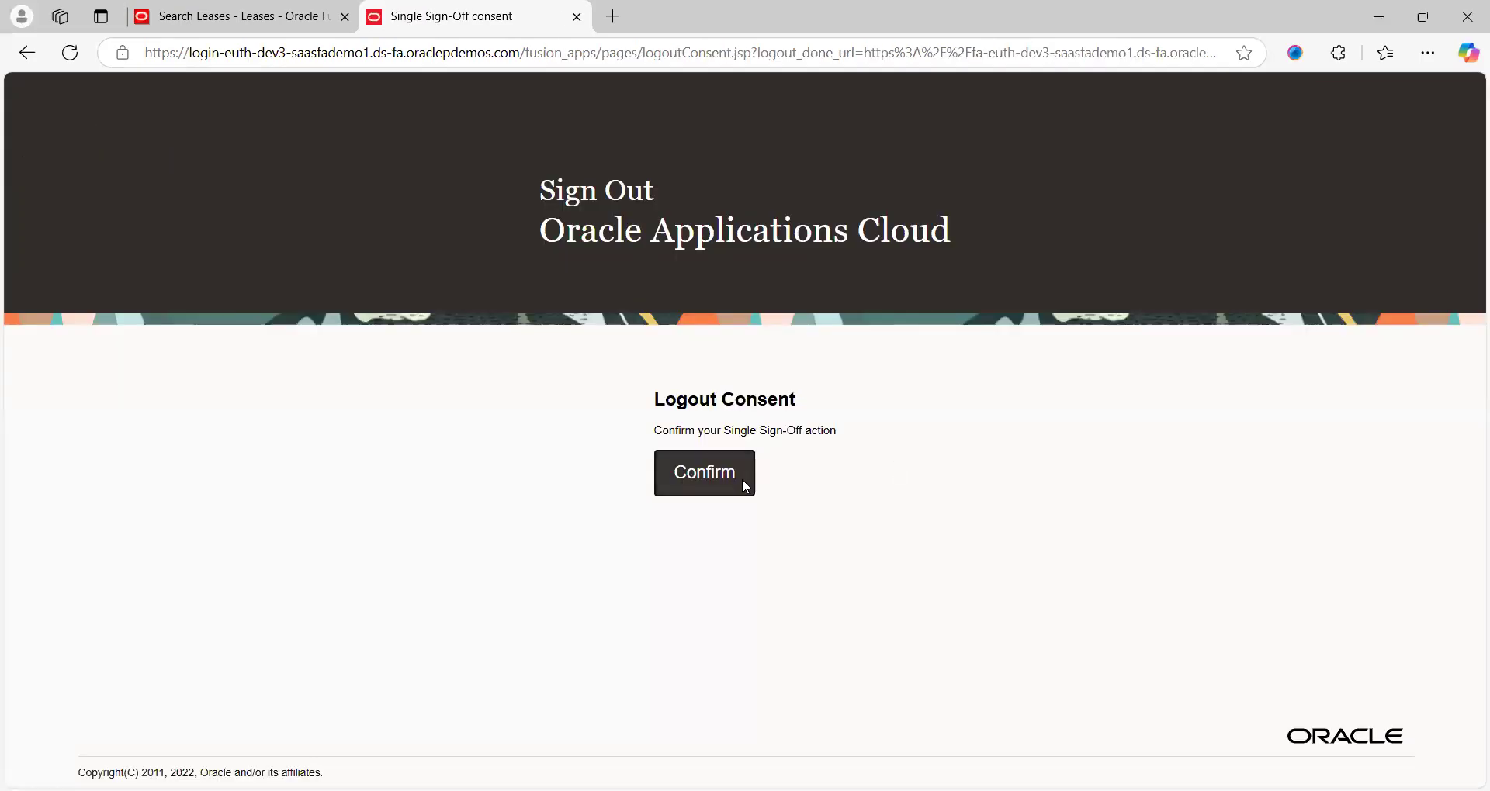
pyautogui.click(709, 475)
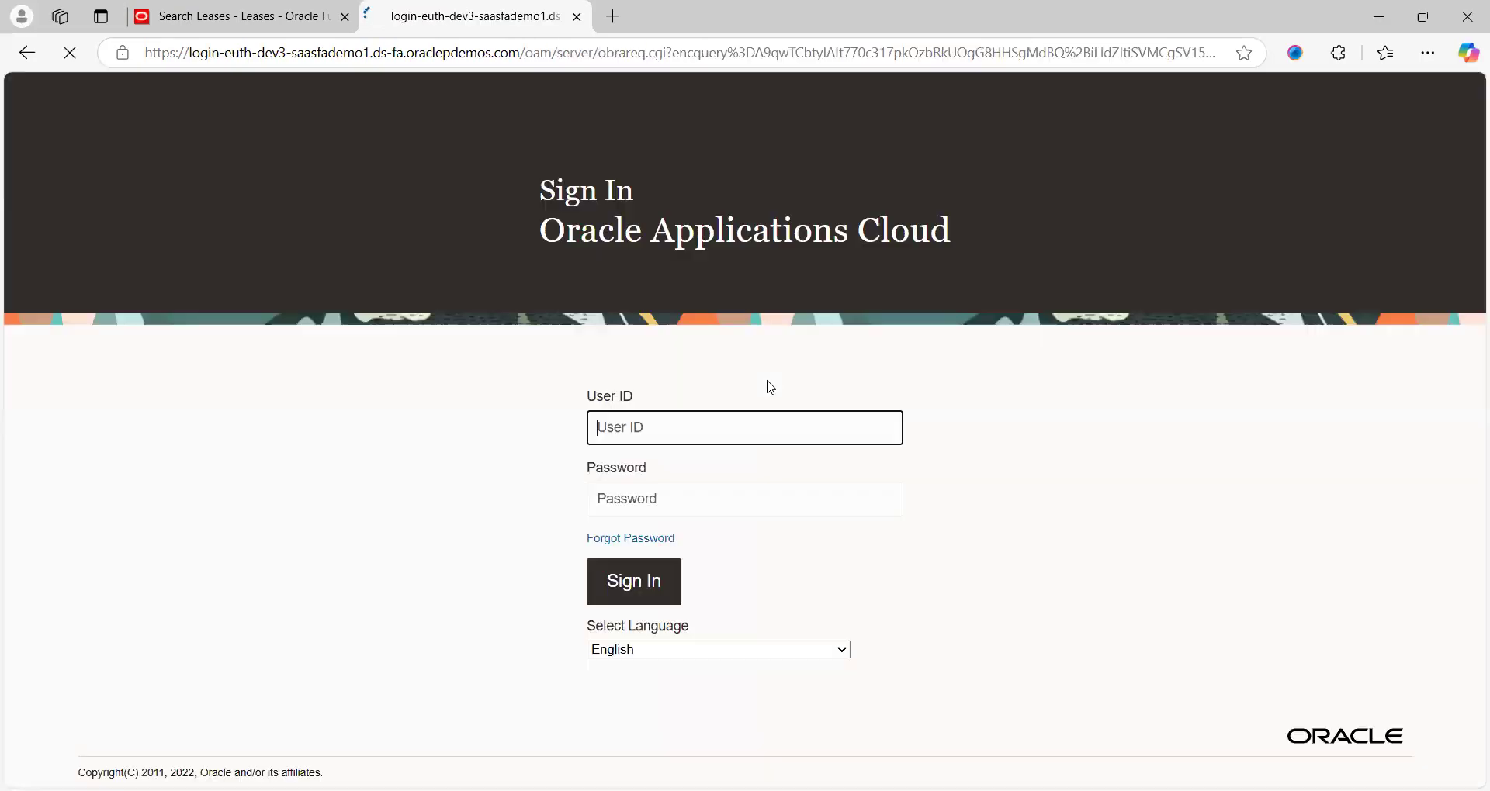
pyautogui.click(701, 421)
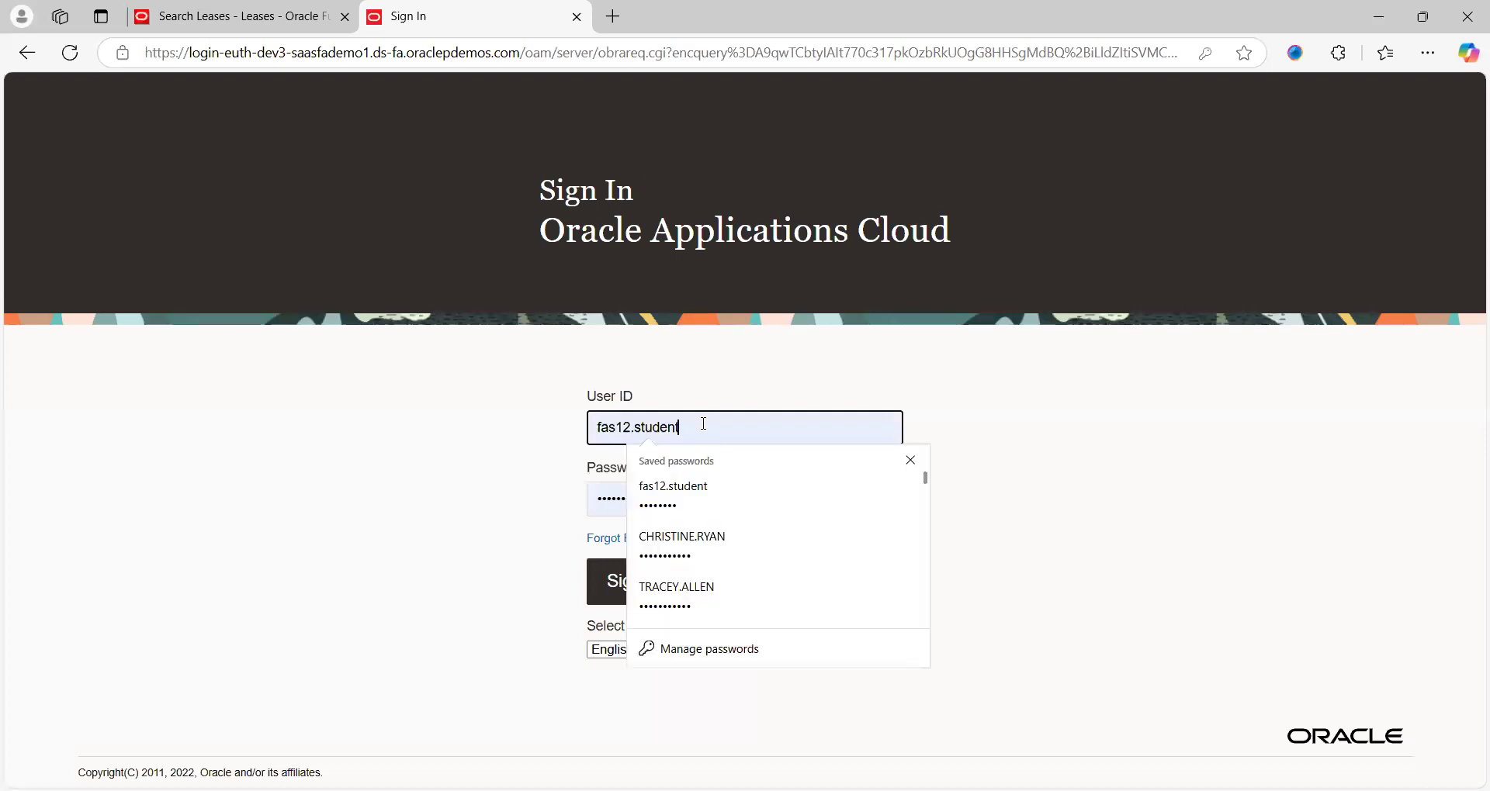
pyautogui.click(696, 552)
pyautogui.click(628, 603)
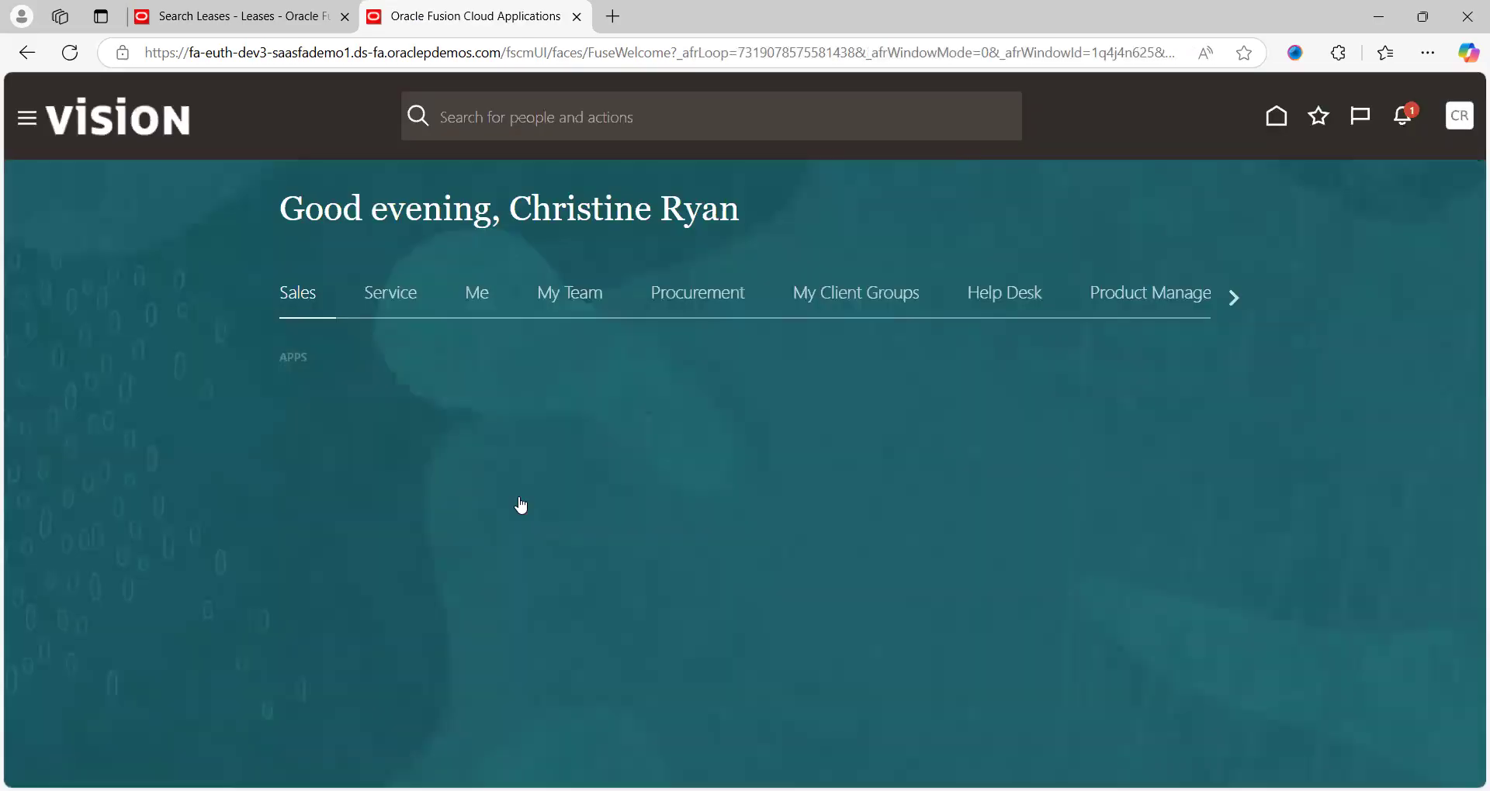
# Open the pending notification for lease 898989 and approve the lease
pyautogui.click(1389, 118)
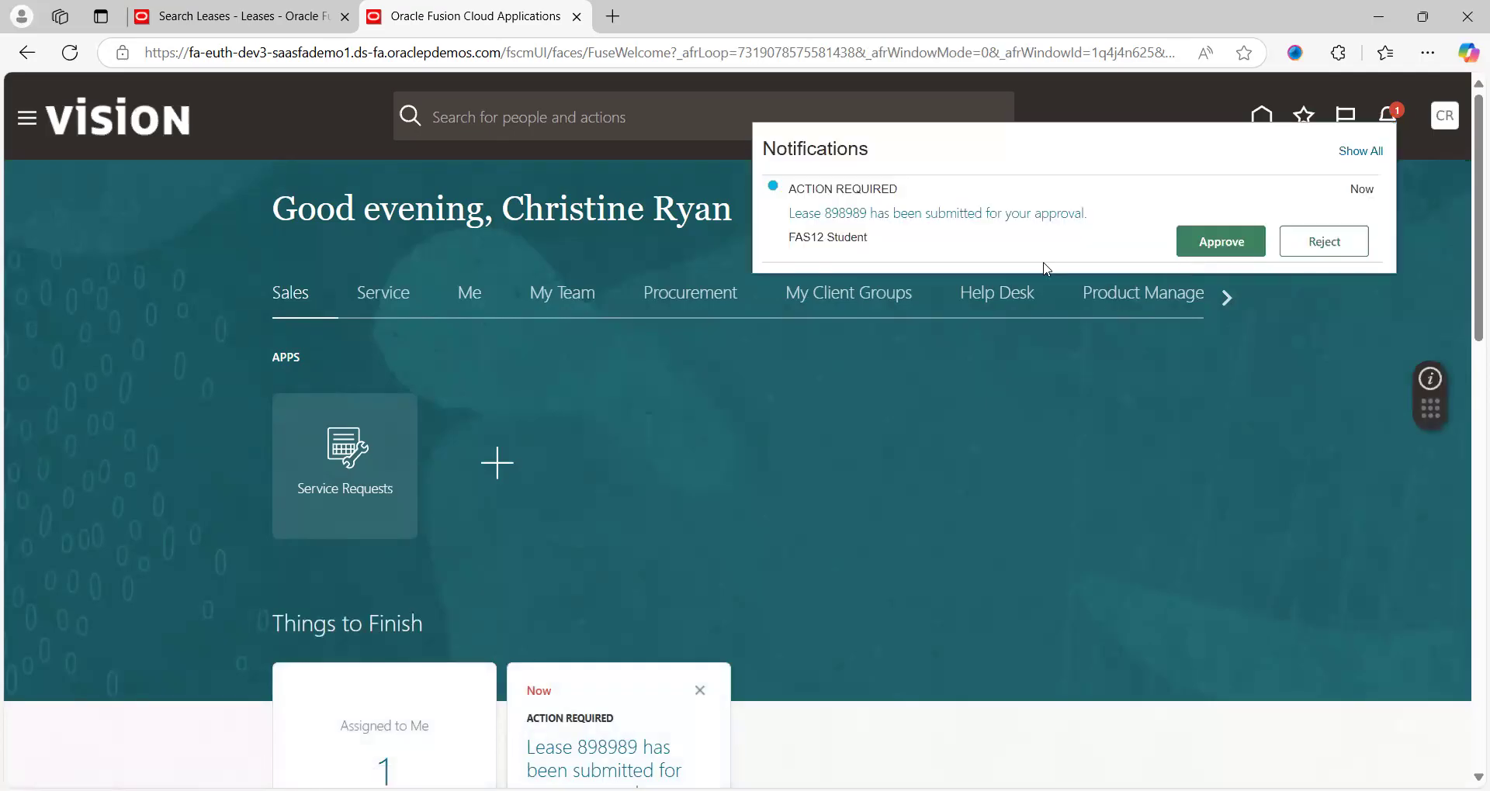
pyautogui.click(984, 217)
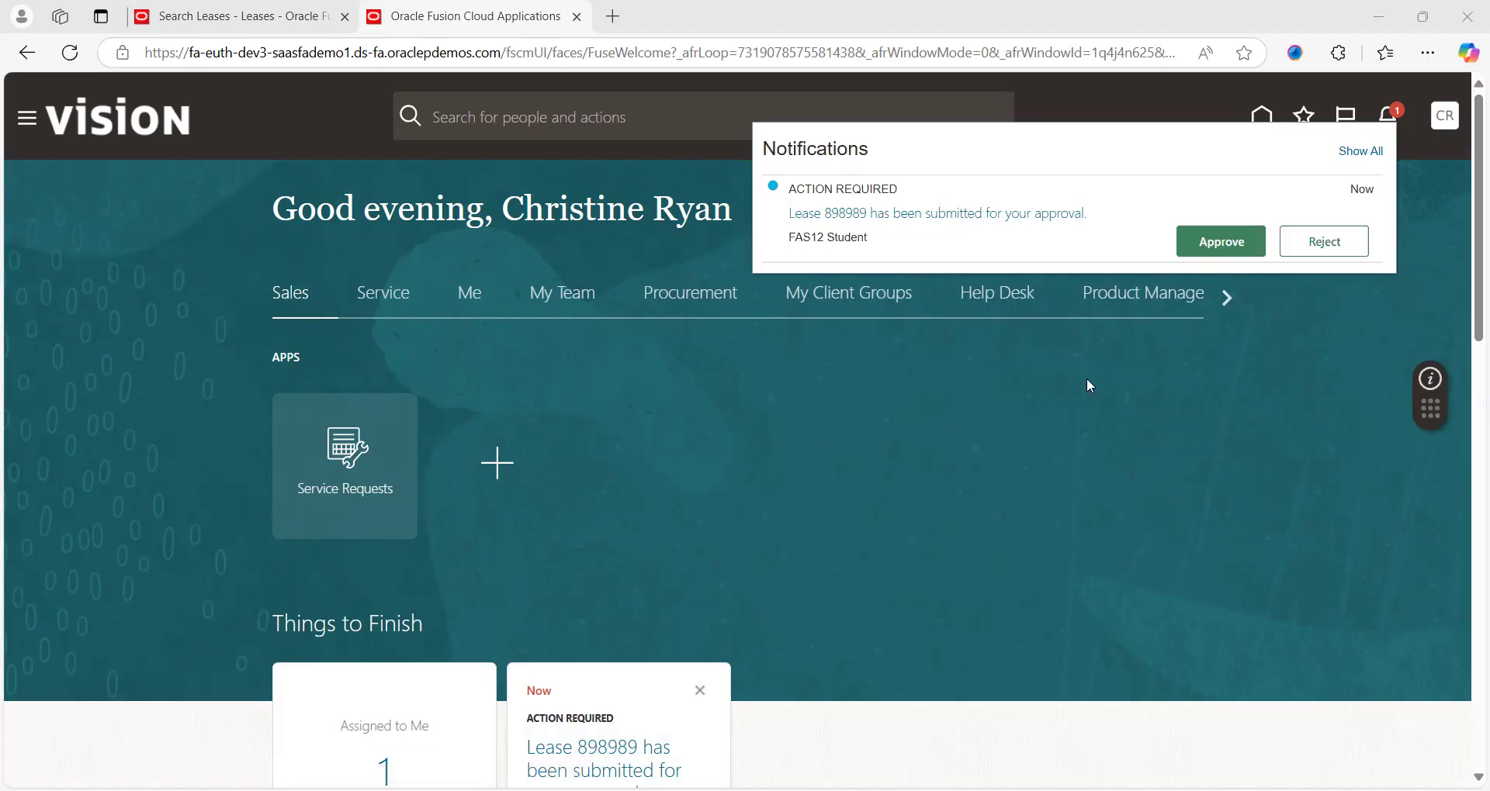
pyautogui.click(1307, 323)
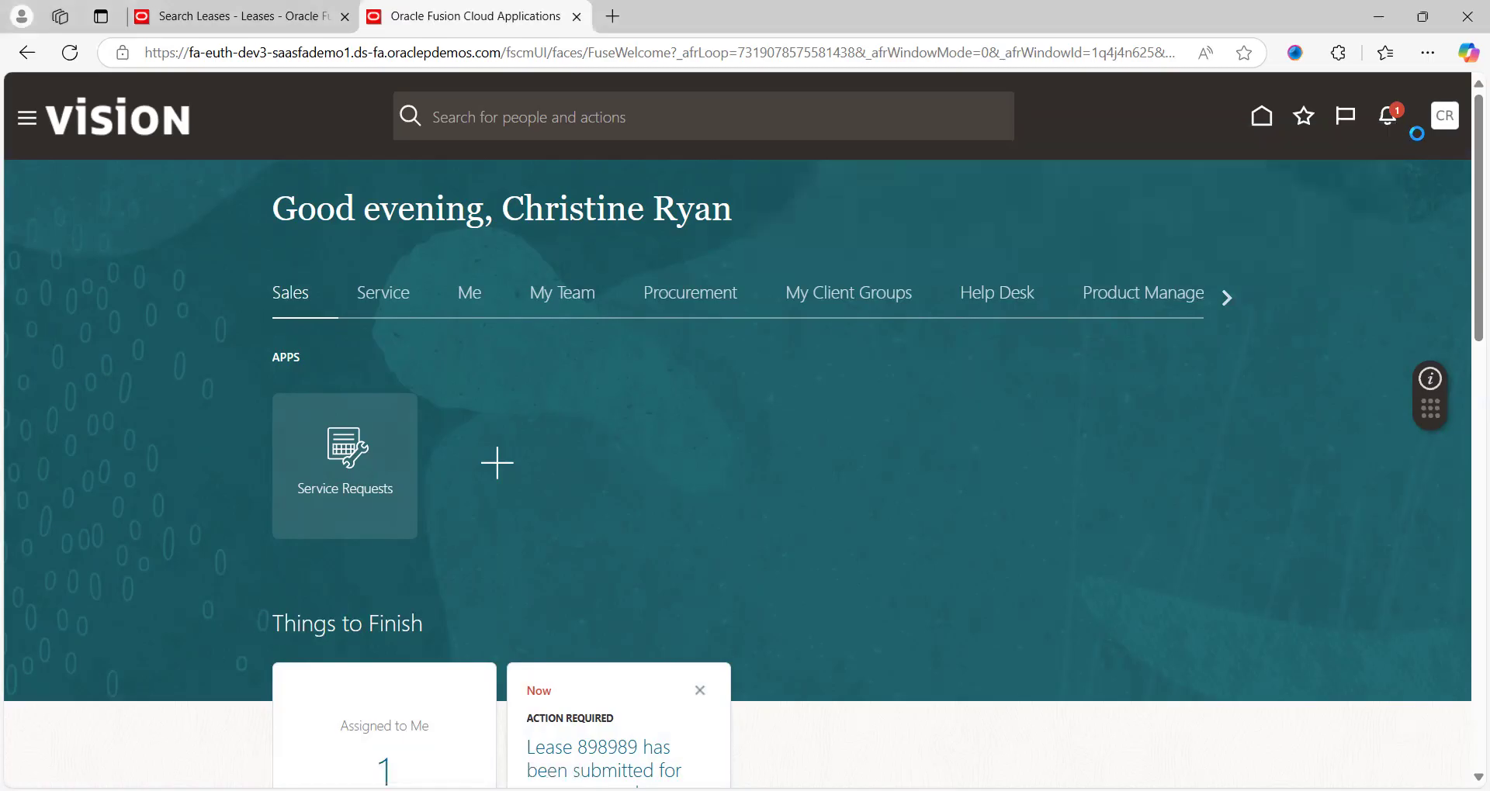
# Sign out of the approver's account and sign back in with the lease creator's saved user ID and password
pyautogui.click(1442, 117)
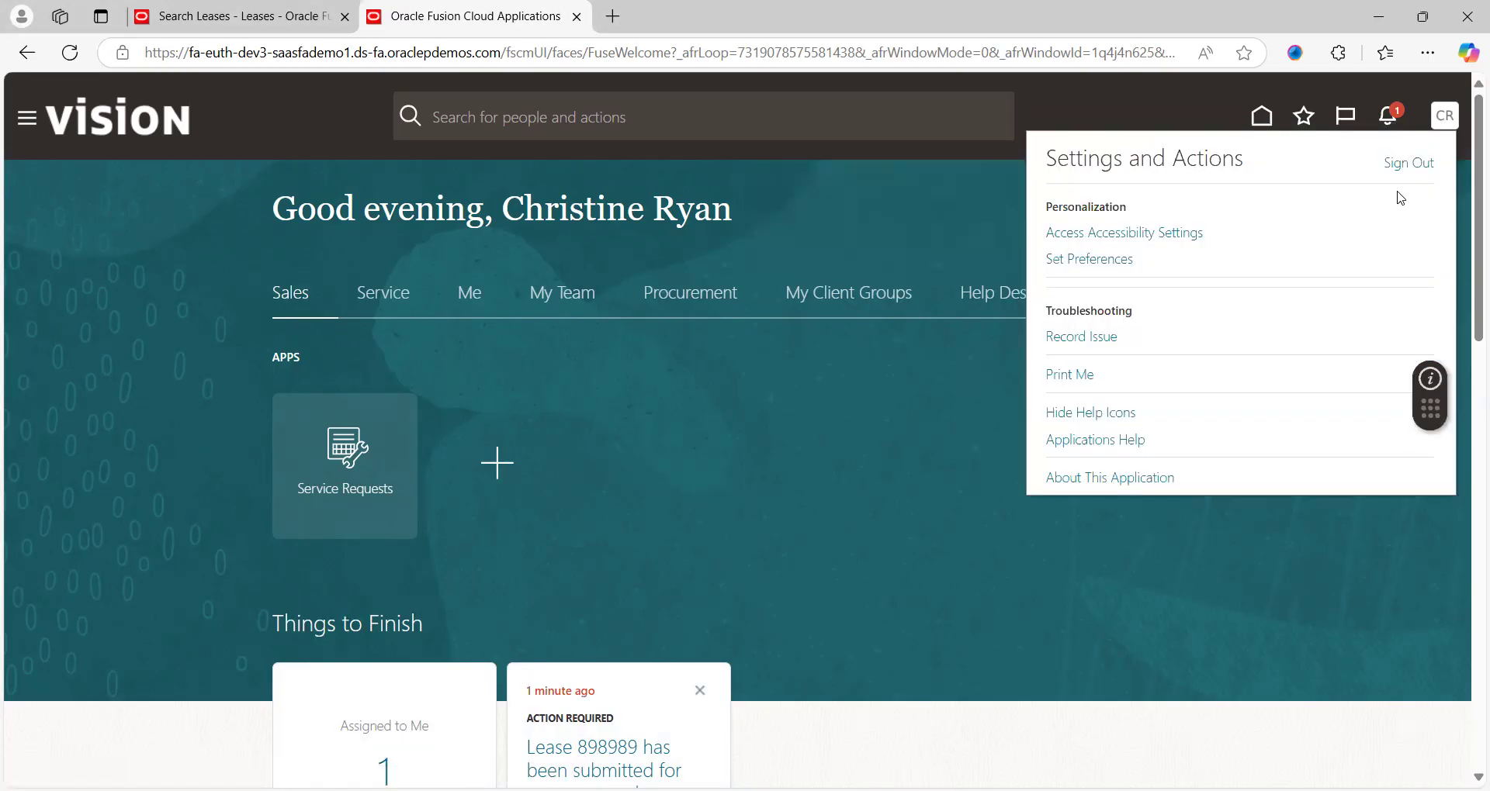
pyautogui.click(1410, 163)
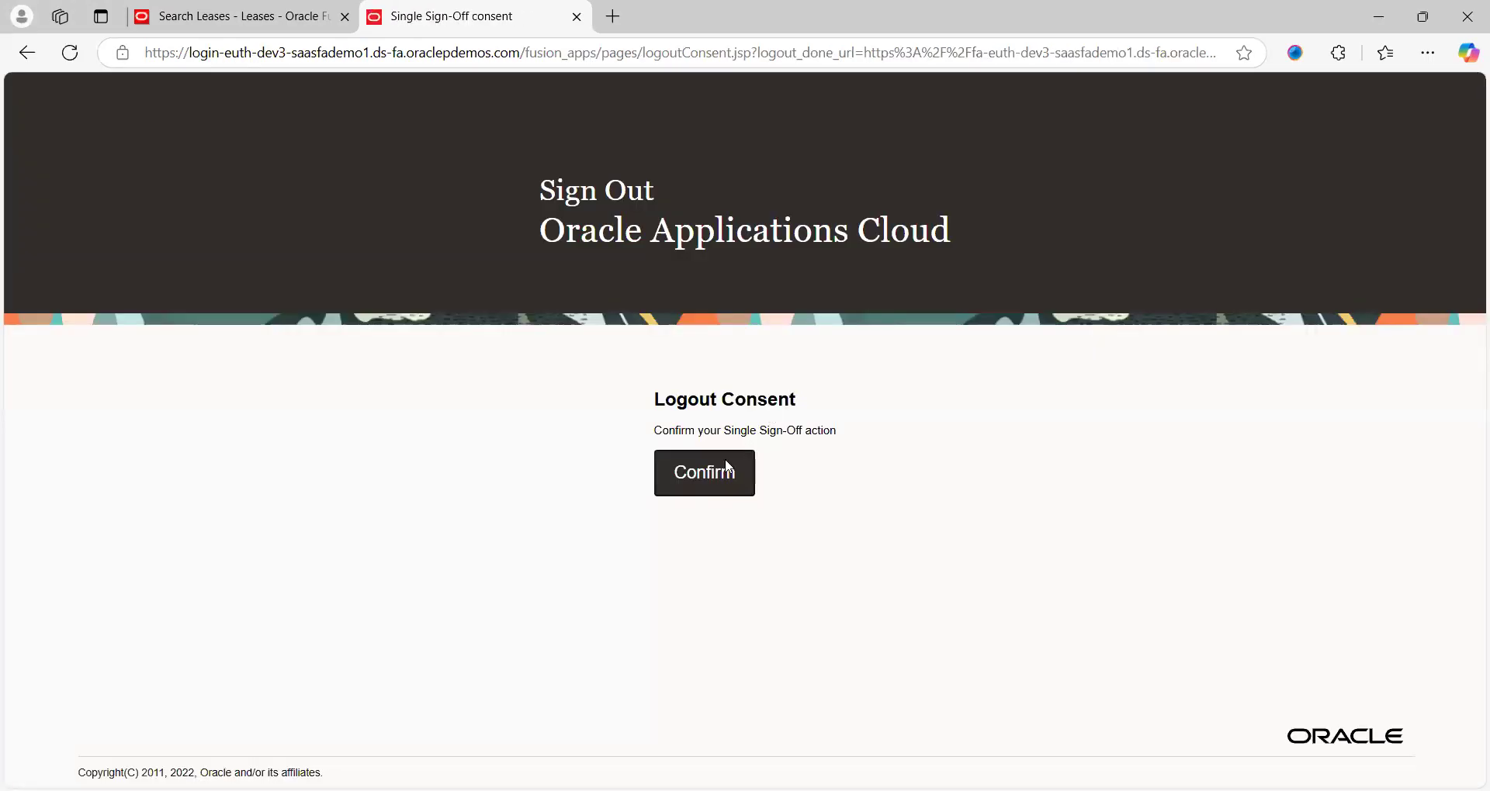
pyautogui.click(724, 476)
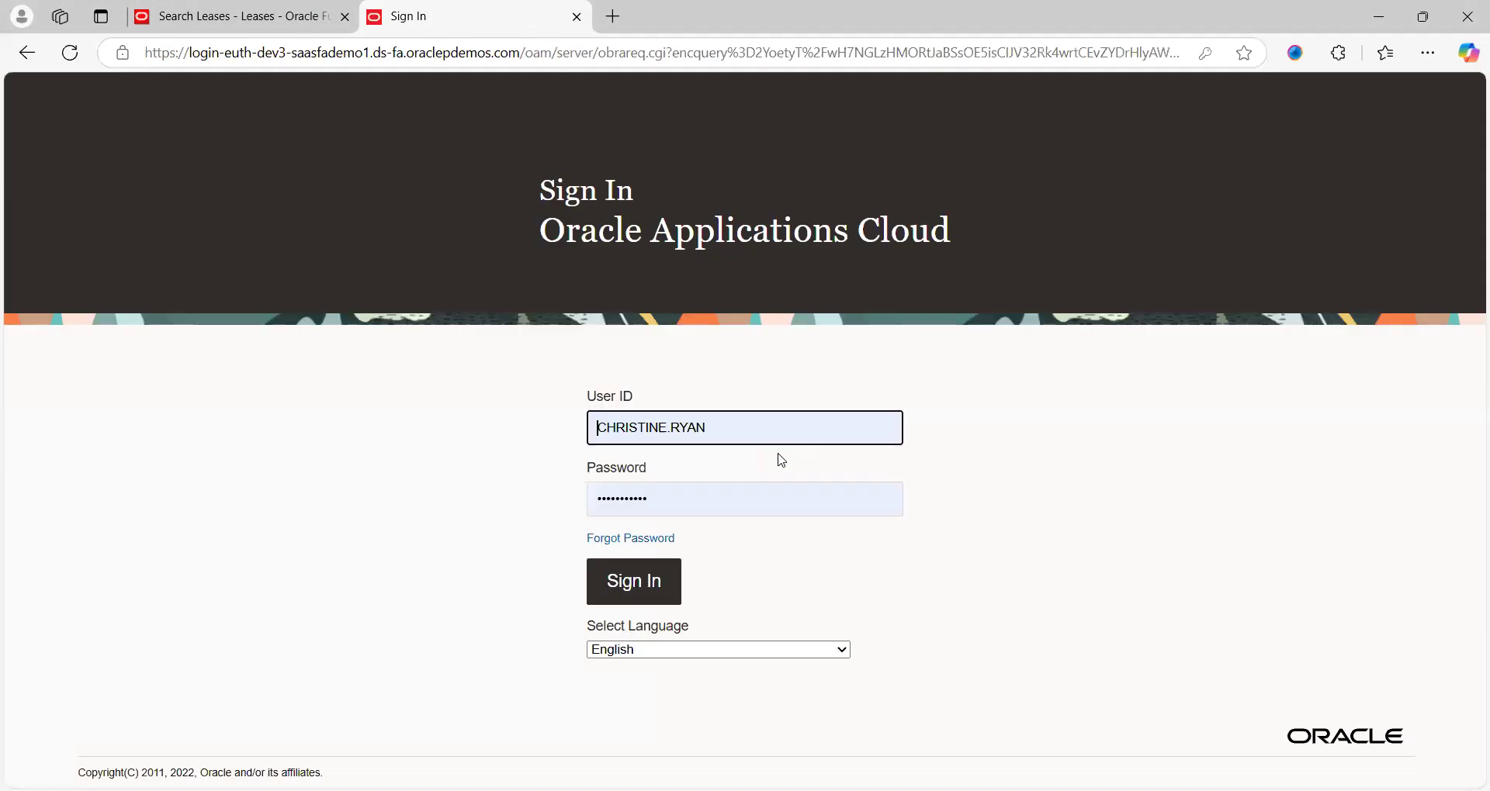
pyautogui.click(755, 432)
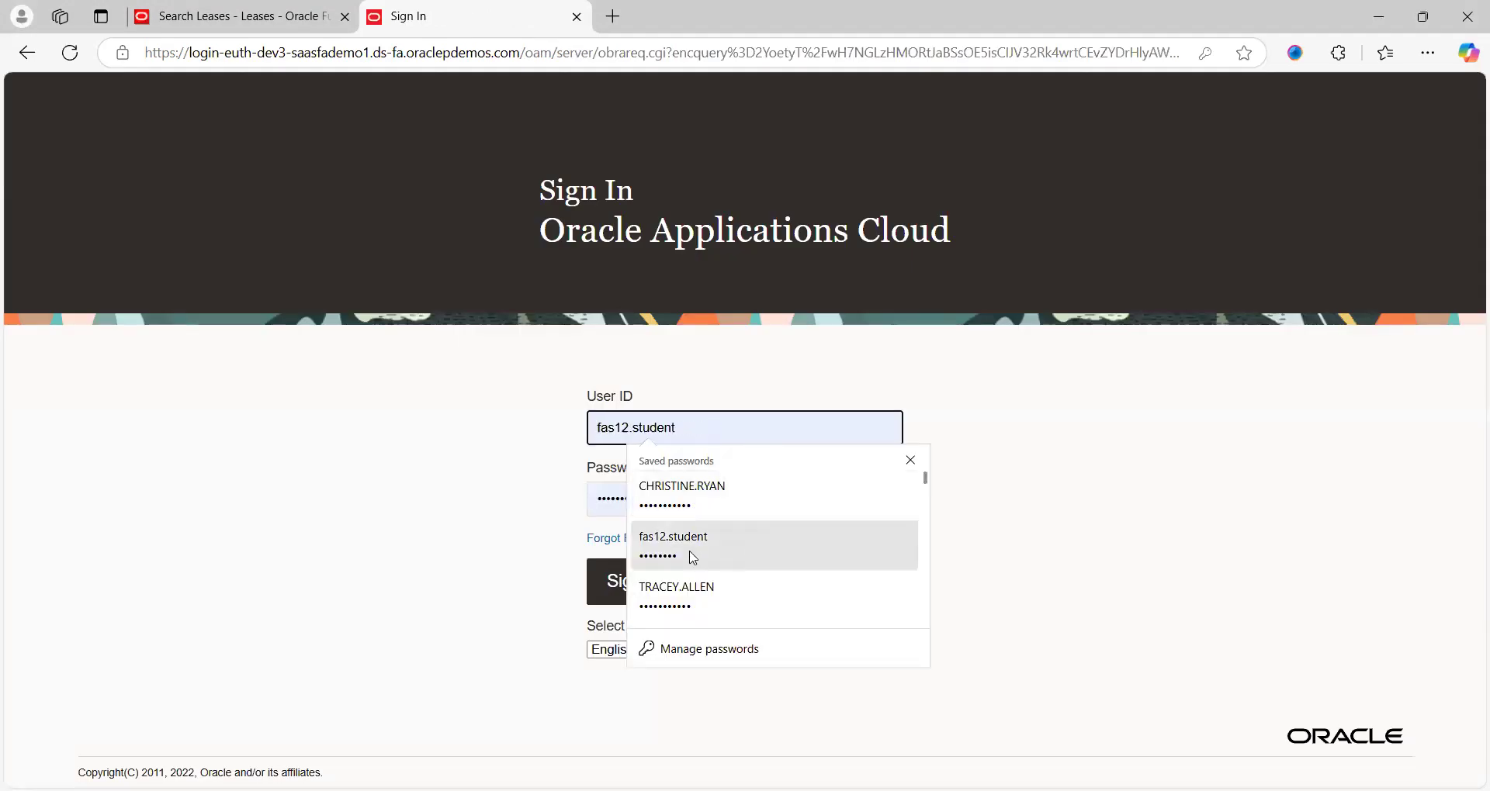
pyautogui.click(694, 557)
pyautogui.click(652, 582)
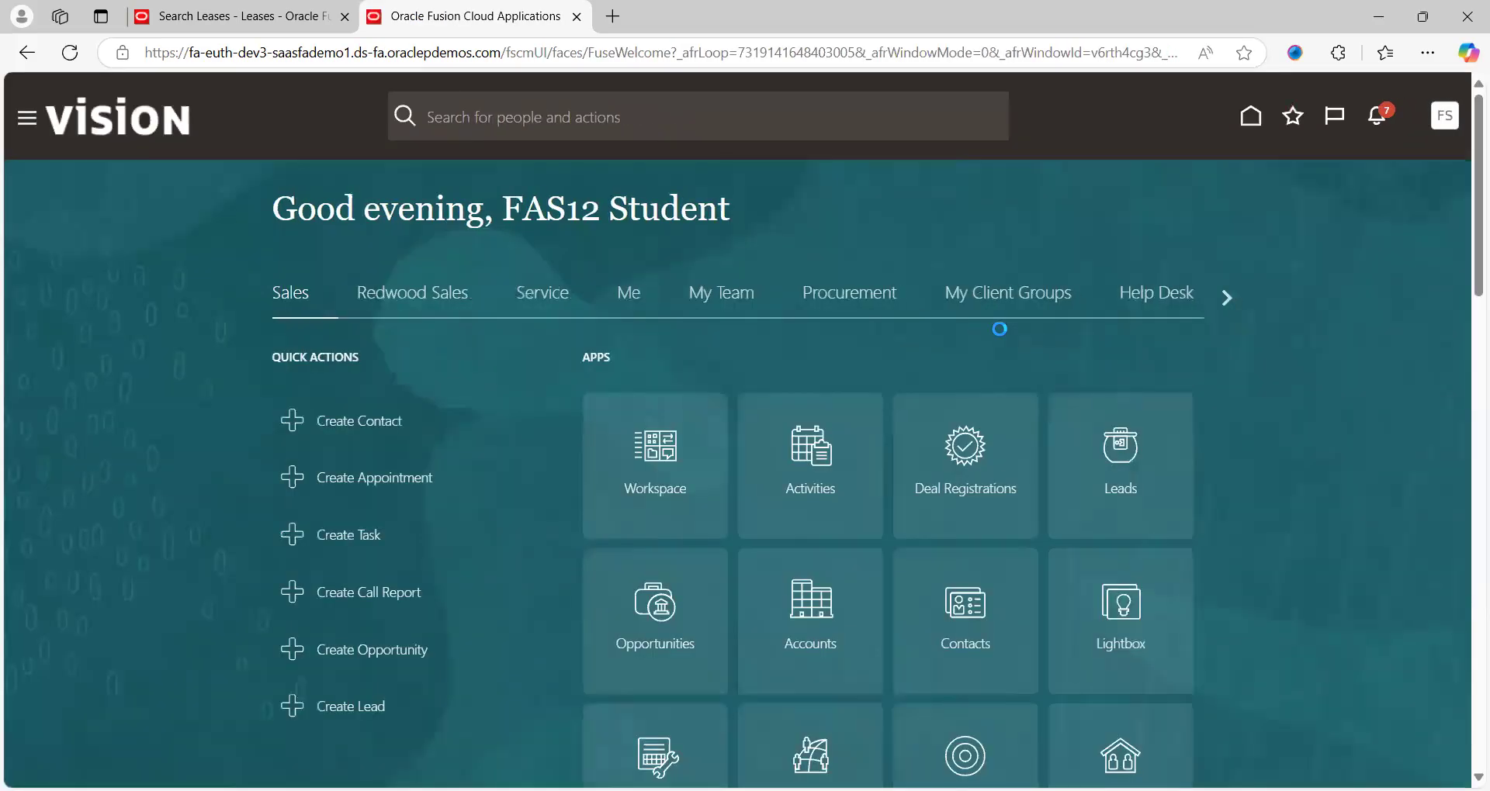
# Open the Leases work area under Lease Accounting
pyautogui.click(1227, 300)
pyautogui.click(1226, 299)
pyautogui.click(1225, 299)
pyautogui.click(1226, 300)
pyautogui.click(1226, 299)
pyautogui.click(1226, 300)
pyautogui.click(1226, 299)
pyautogui.click(1052, 296)
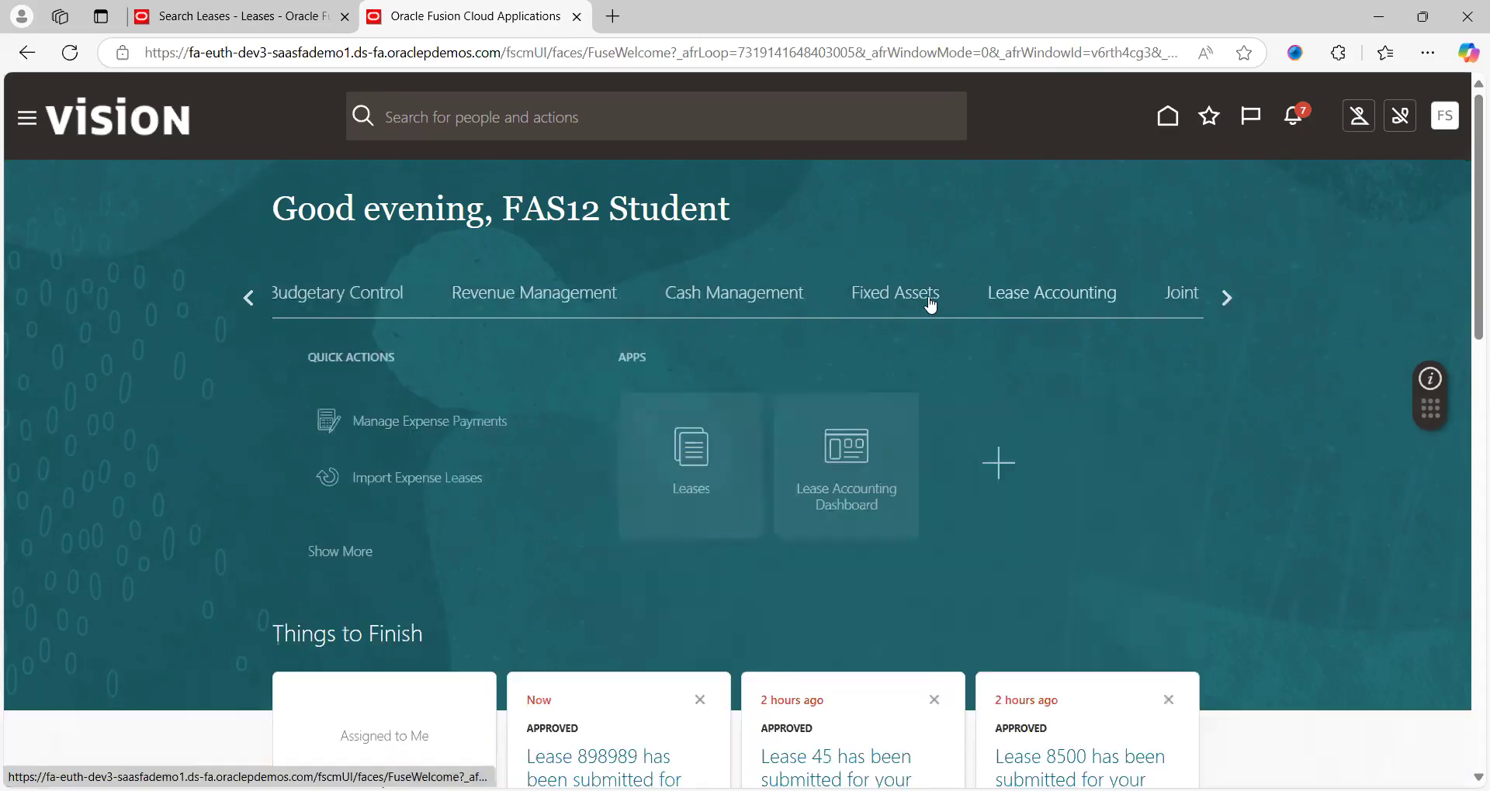
pyautogui.click(669, 467)
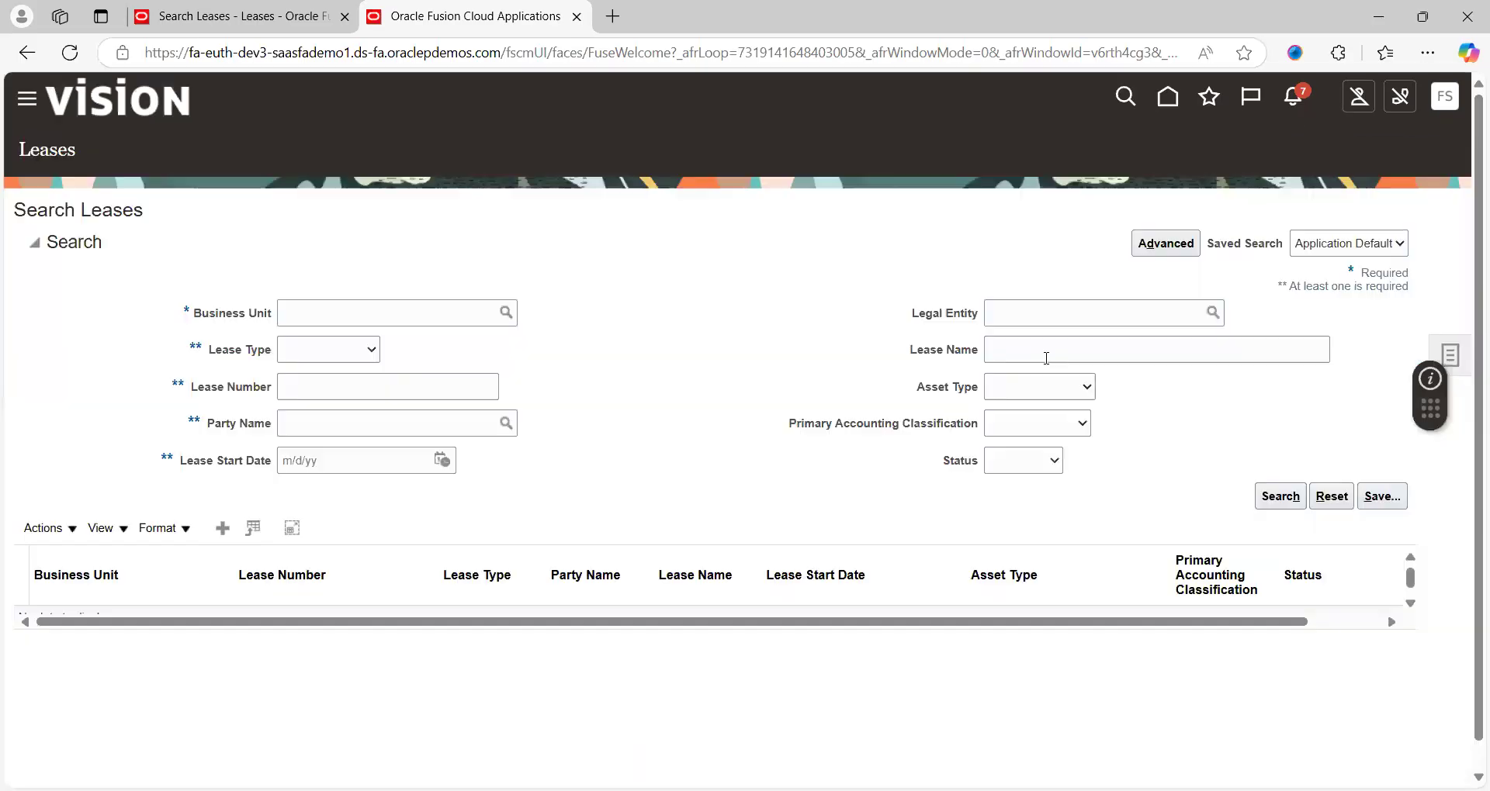
# Search for lease number 898989 with business unit US1 Business Unit and lease type Expense Lease
pyautogui.click(432, 310)
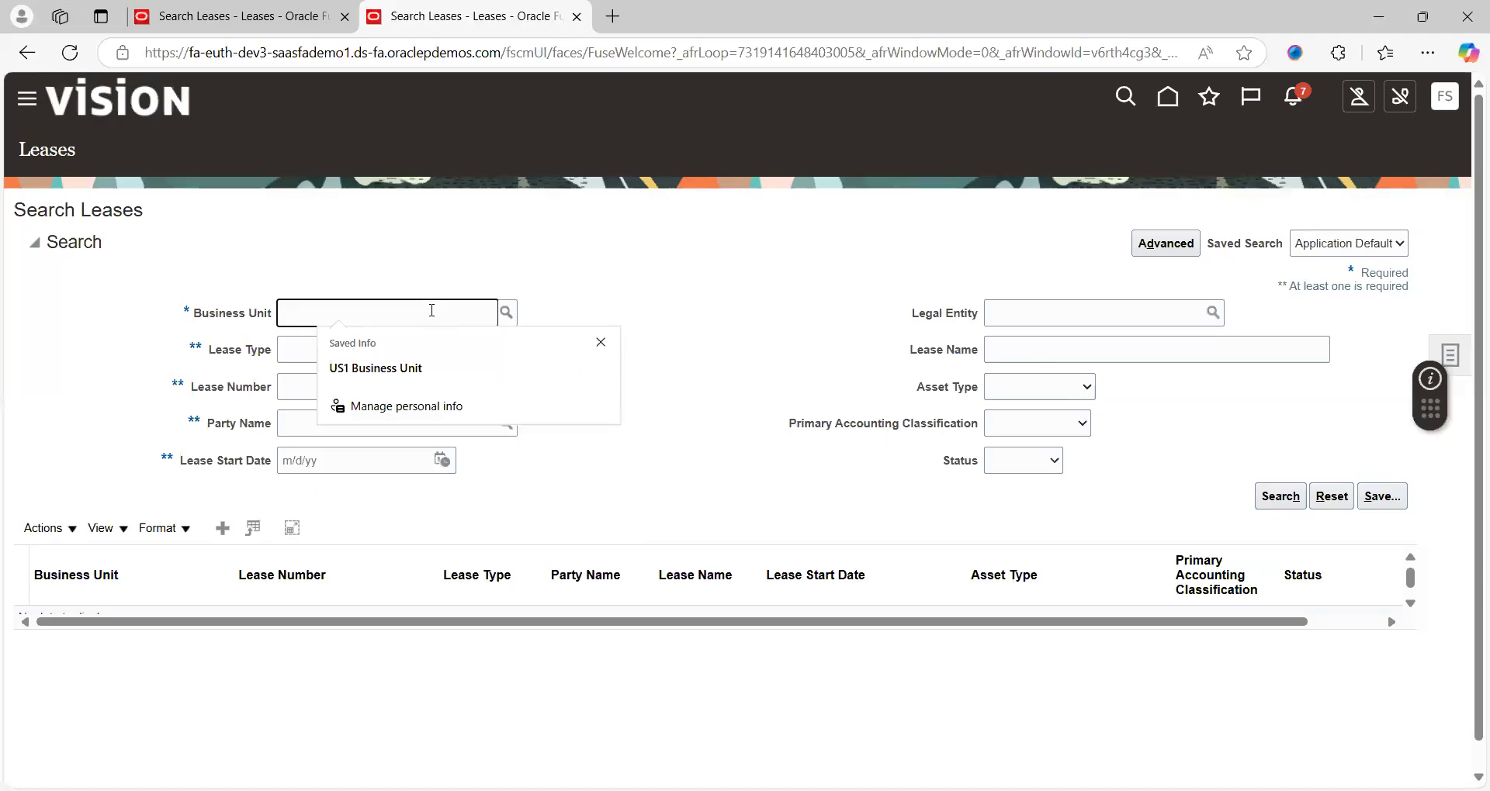
pyautogui.click(402, 368)
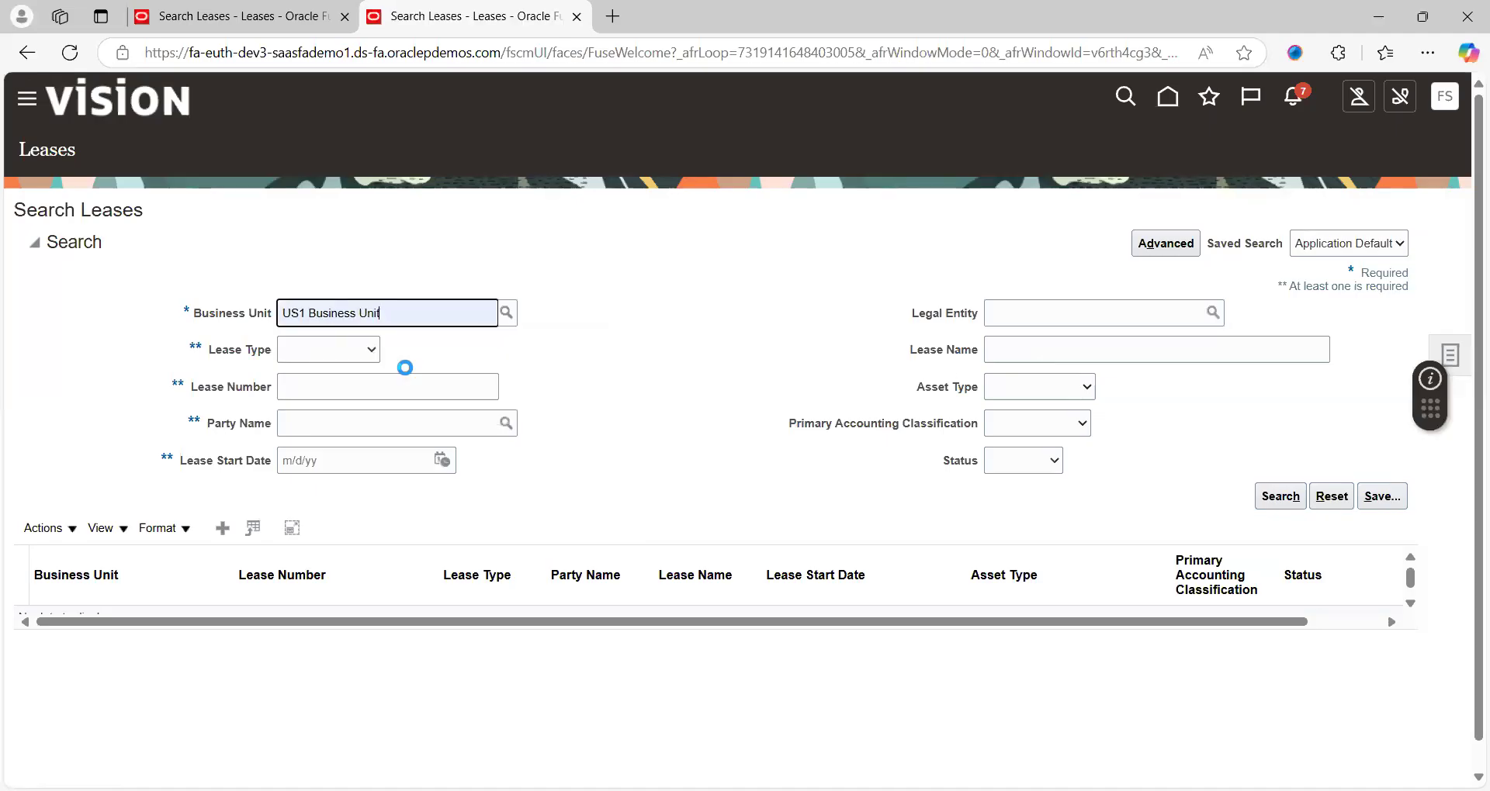
pyautogui.click(332, 351)
pyautogui.click(324, 353)
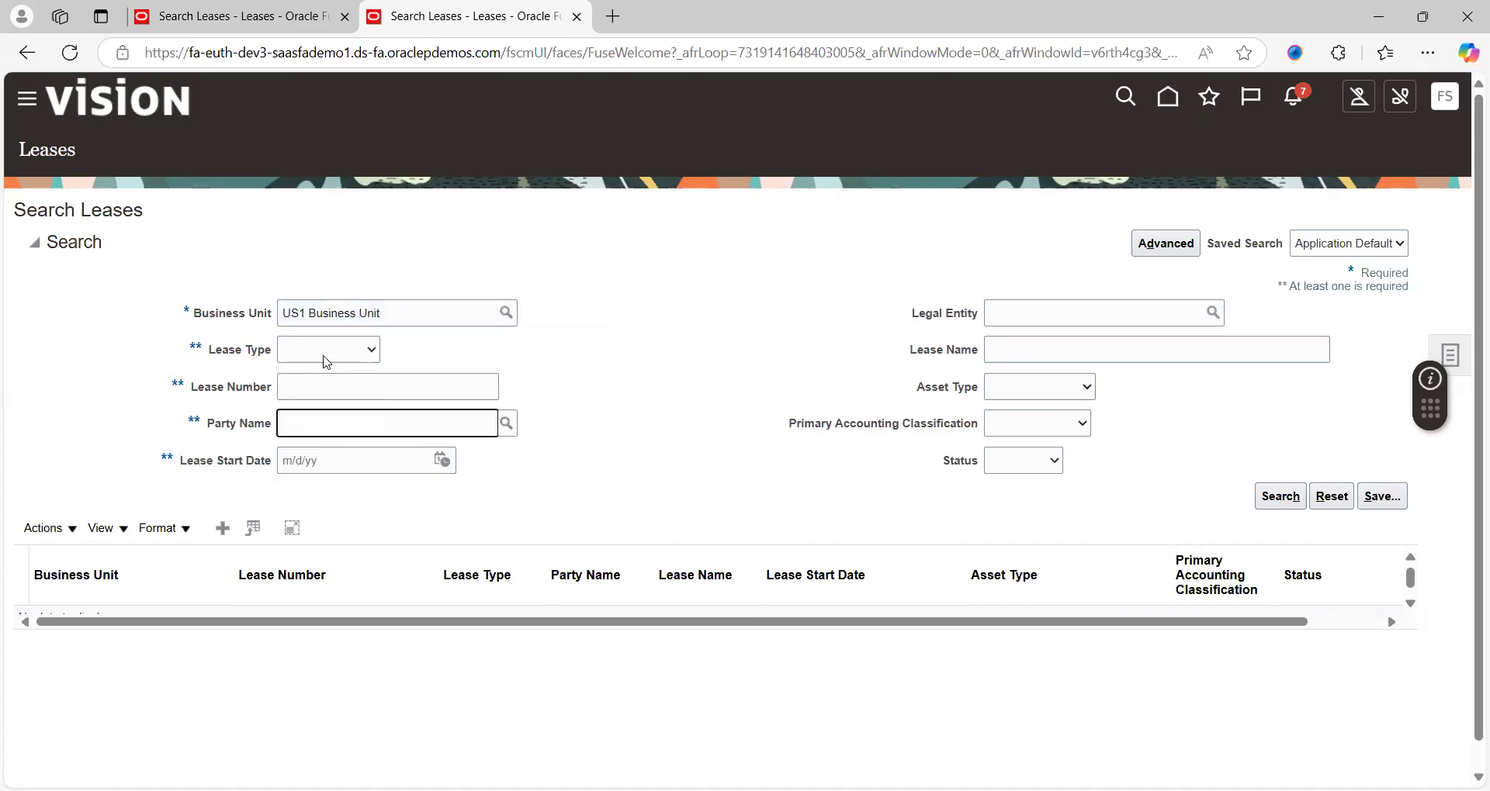
pyautogui.click(323, 352)
pyautogui.click(338, 405)
pyautogui.click(366, 393)
pyautogui.write('898989')
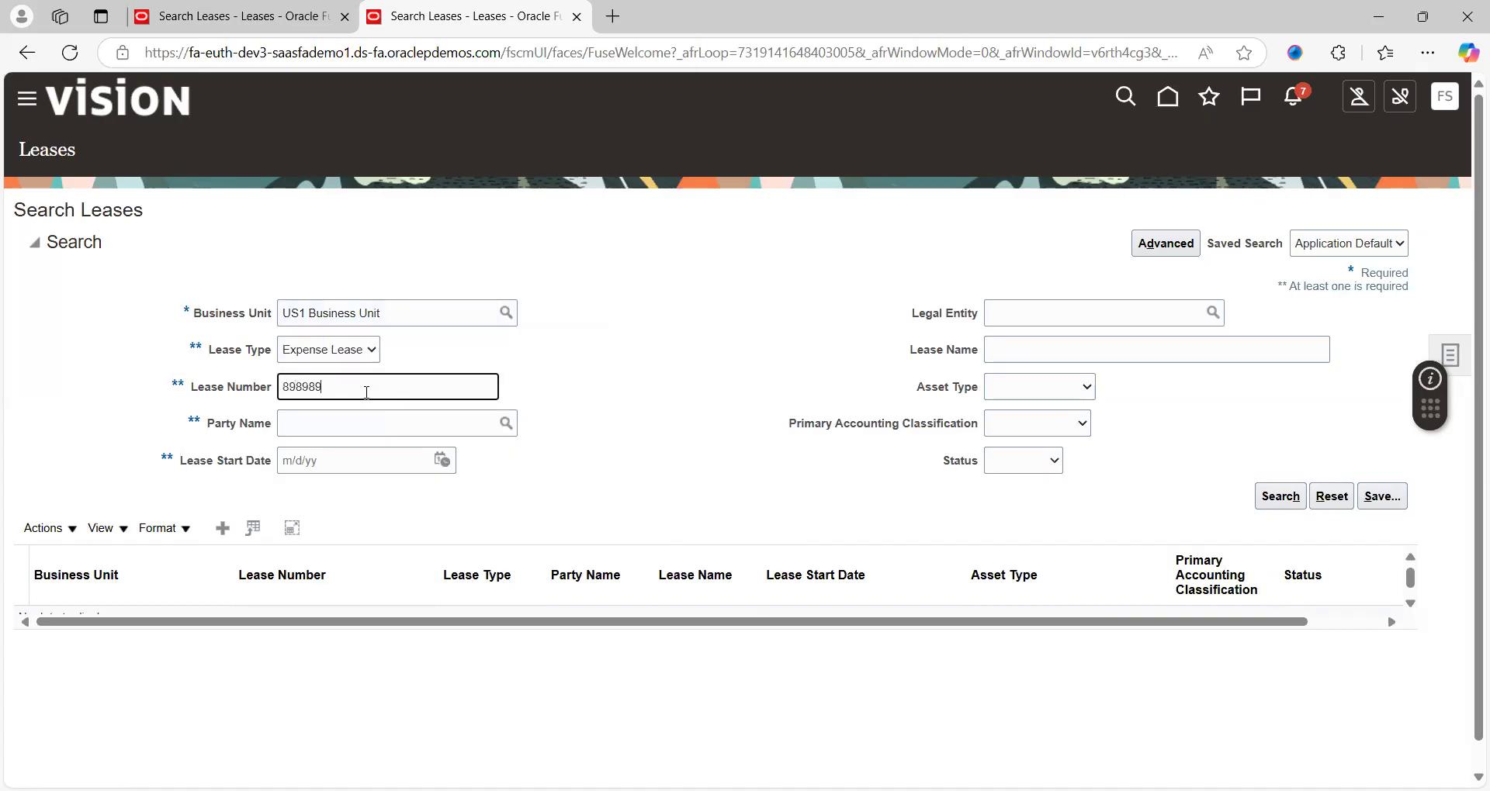
pyautogui.click(1268, 497)
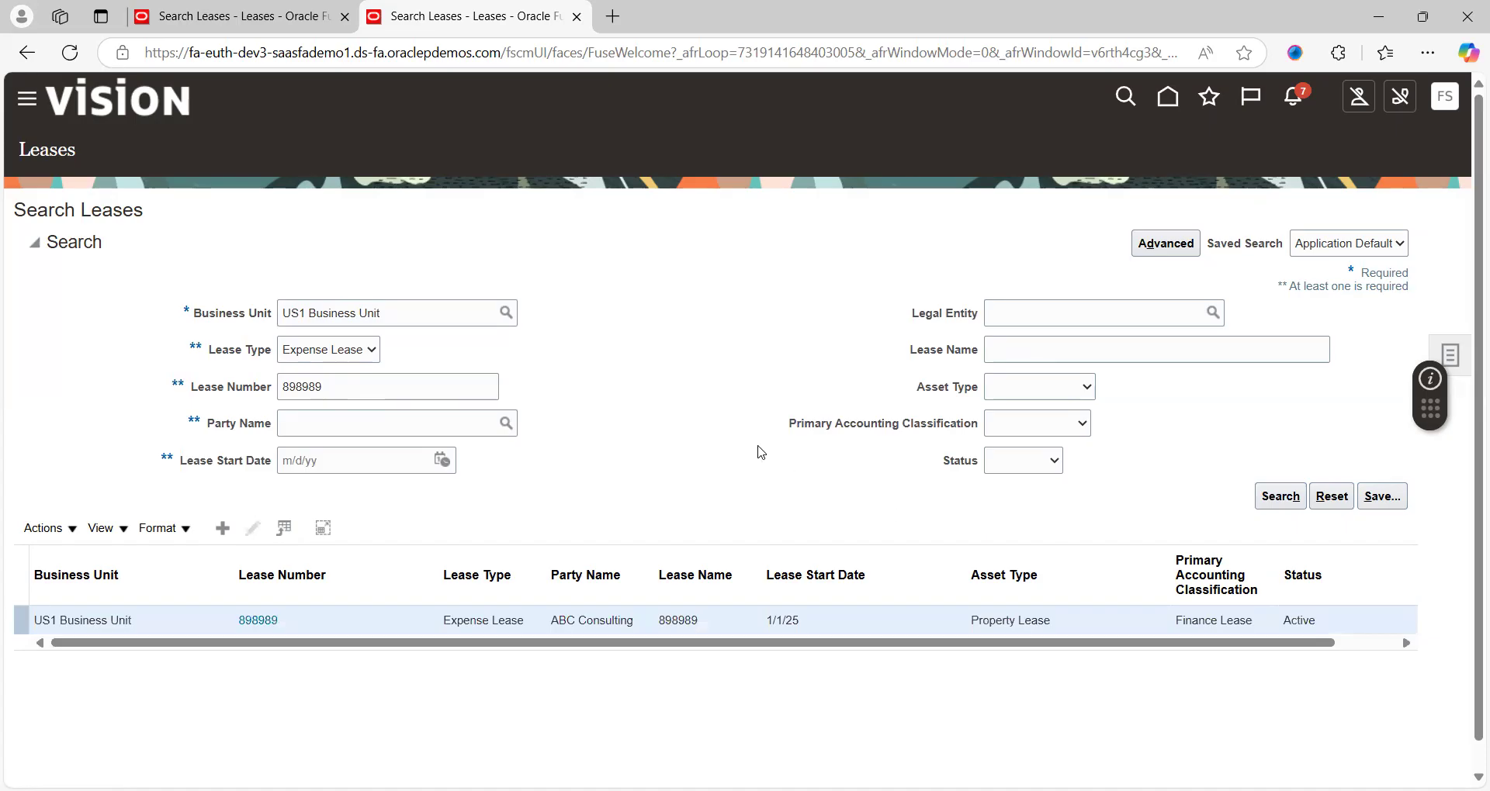
# Open lease 898989 from the results and examine its status, version status, lease details, terms and amortization settings
pyautogui.scroll(-1, 752, 448)
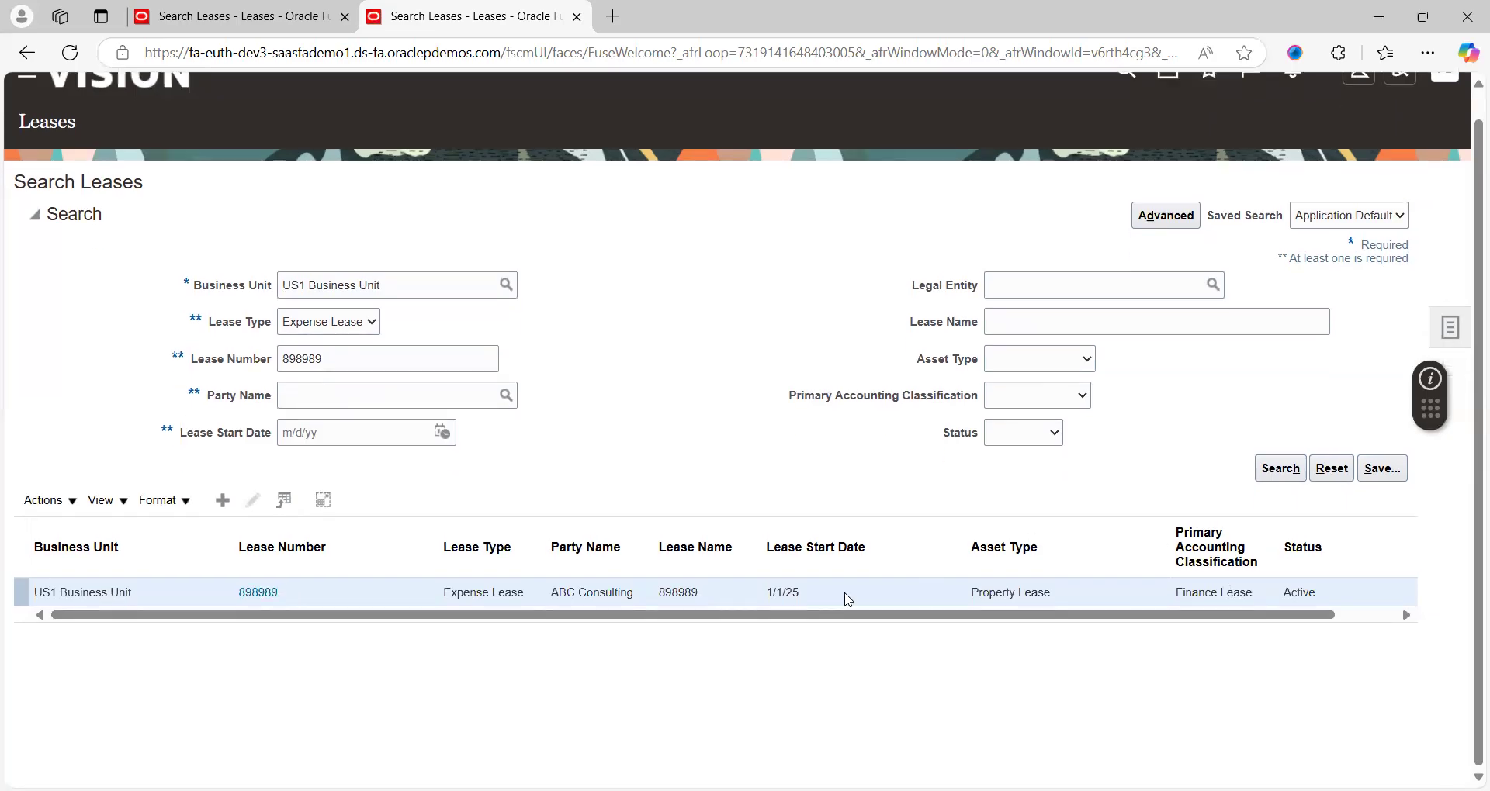
pyautogui.click(260, 594)
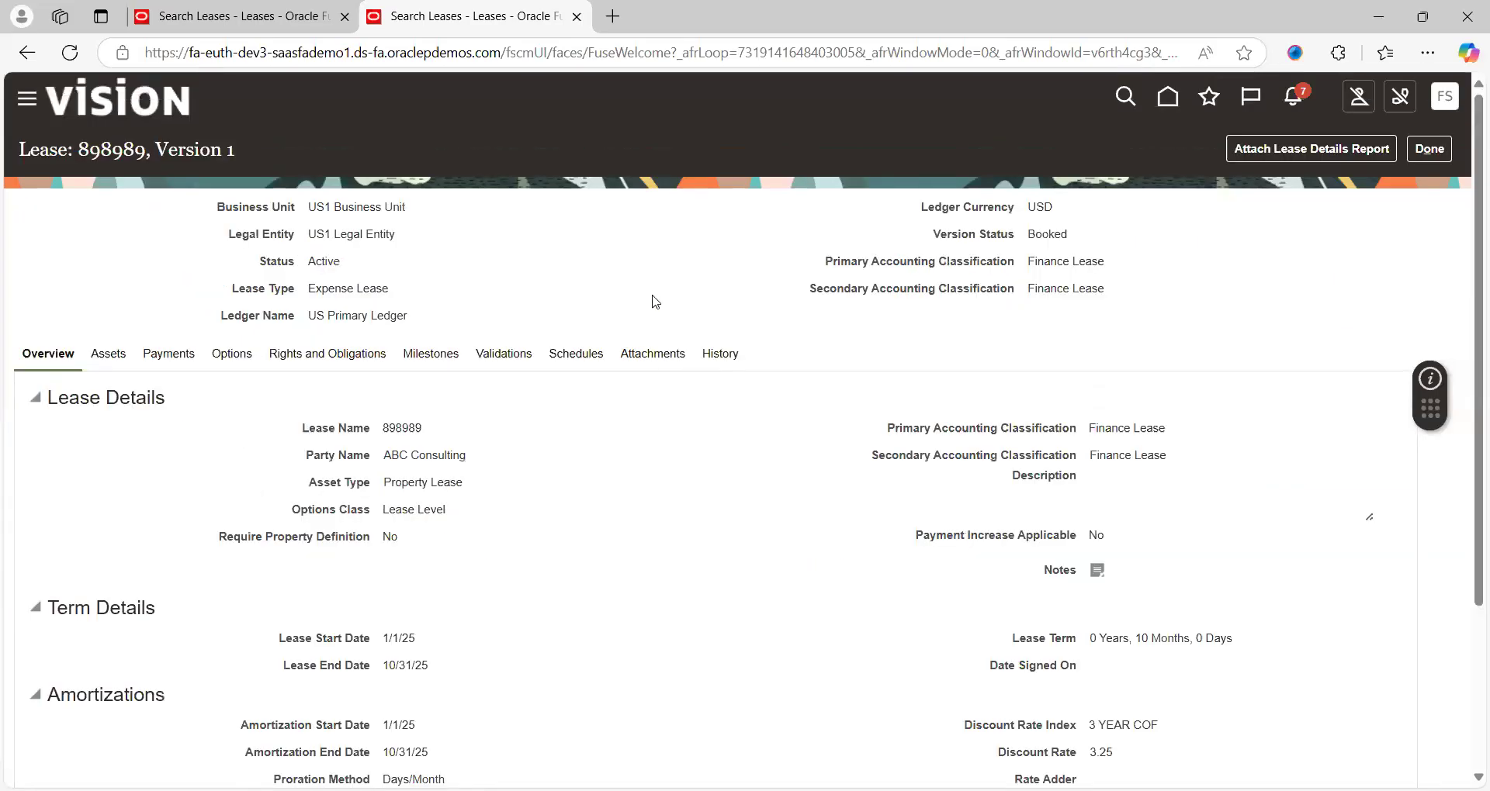
pyautogui.scroll(-1, 654, 303)
pyautogui.scroll(1, 654, 302)
pyautogui.scroll(-3, 448, 284)
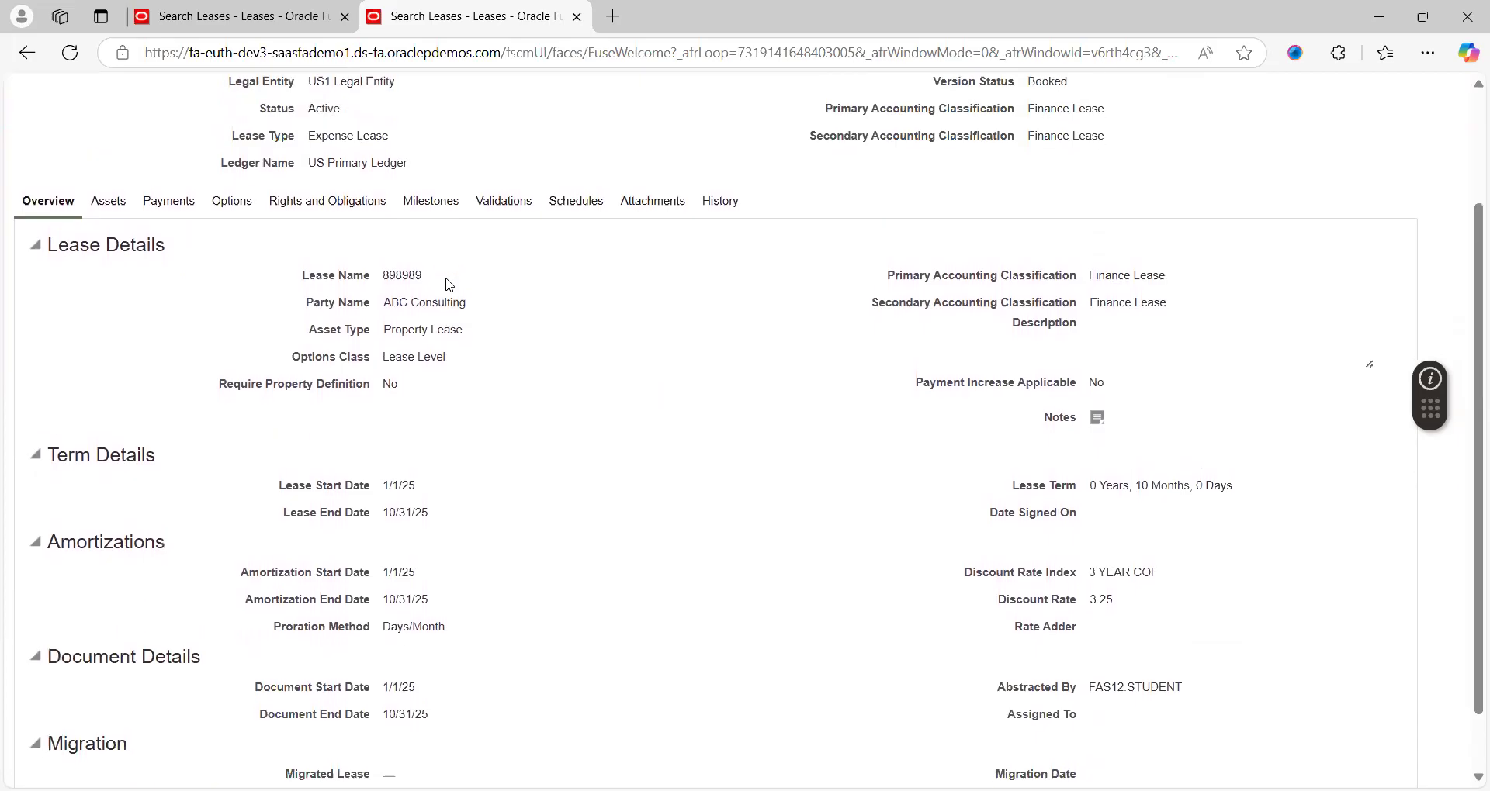
pyautogui.scroll(3, 448, 284)
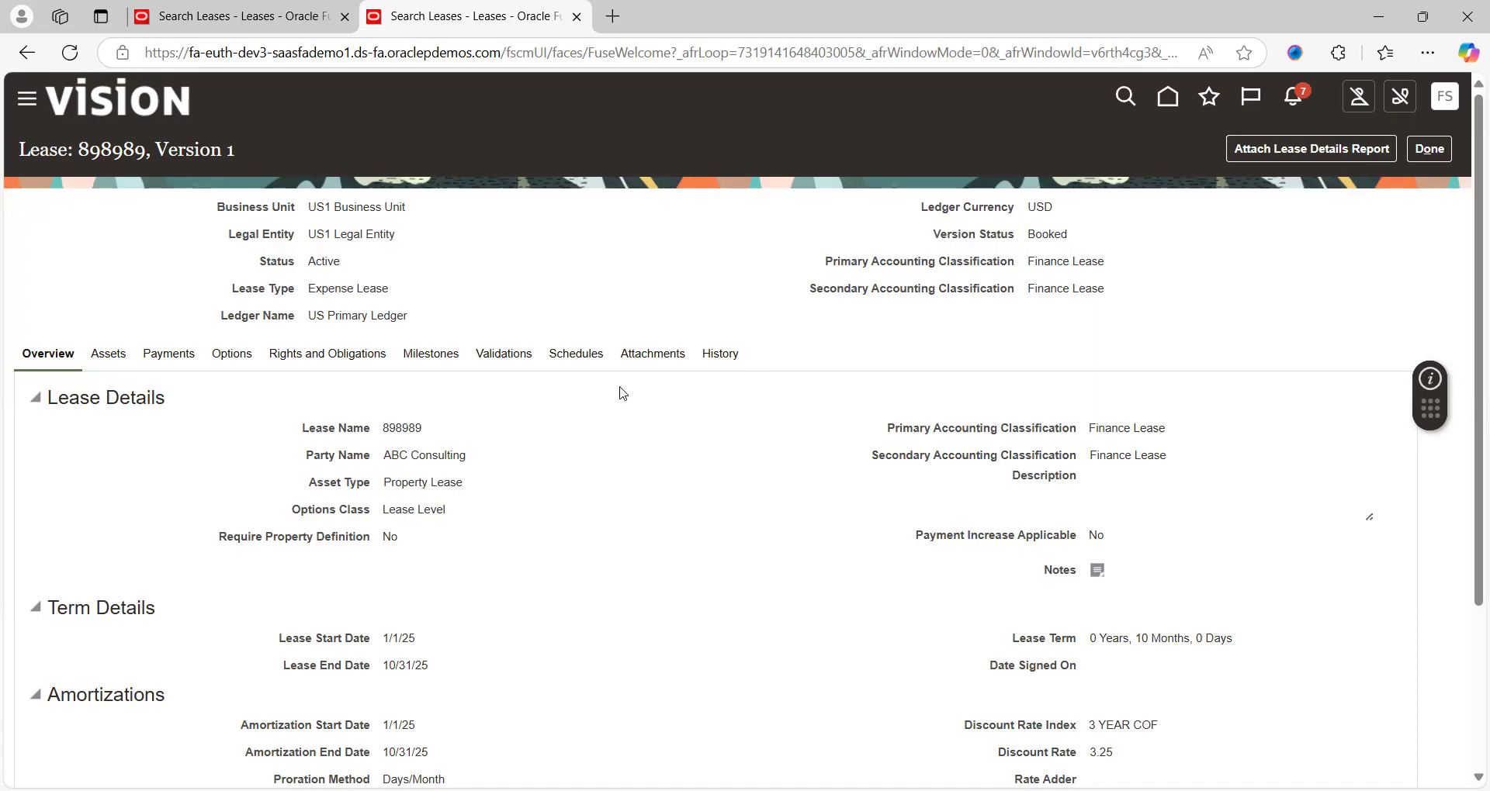
pyautogui.scroll(-2, 596, 310)
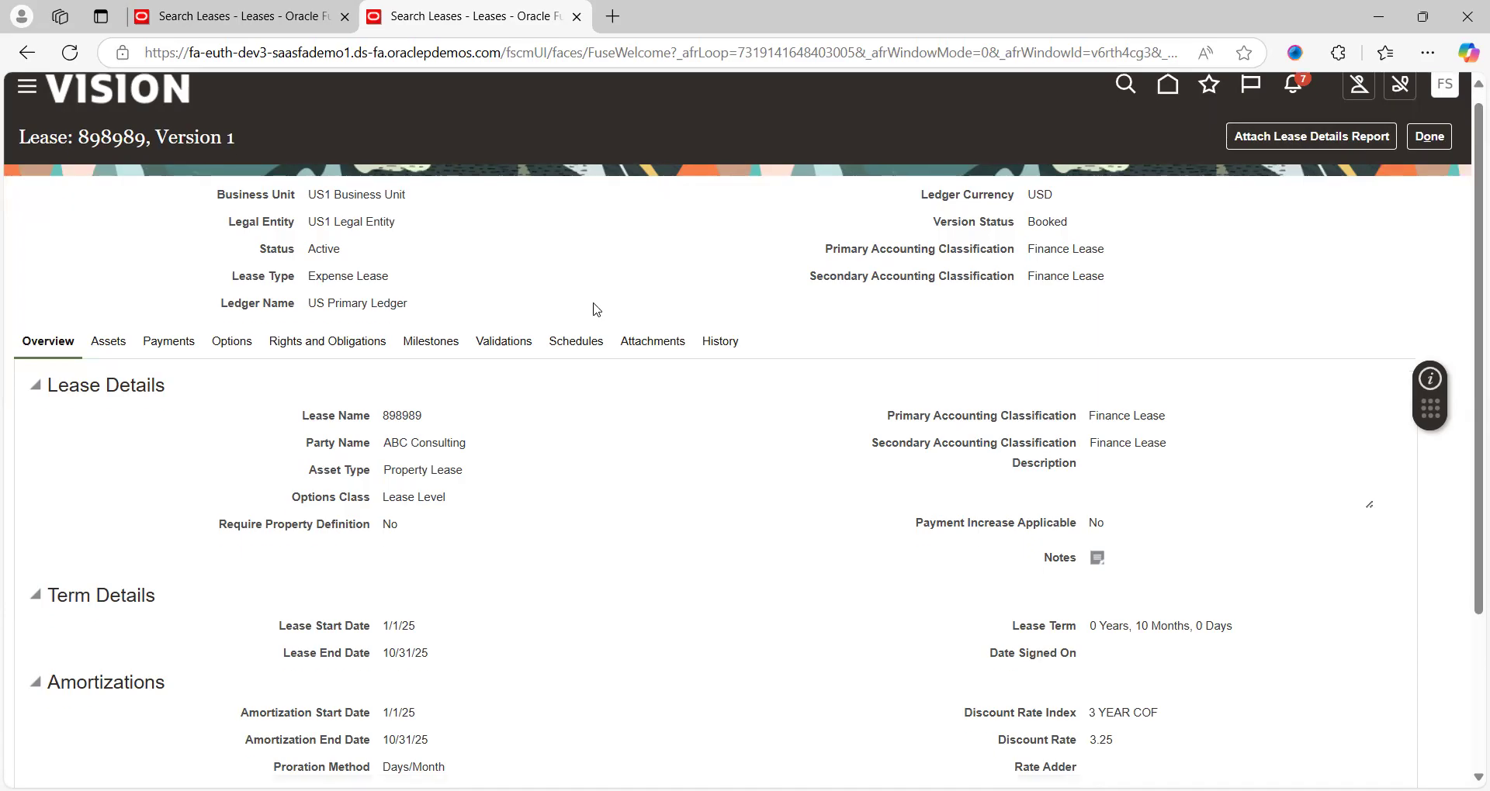
# Open the lease's schedules and review the liability, right-of-use and exempt expense columns in the amortization summary
pyautogui.scroll(2, 597, 311)
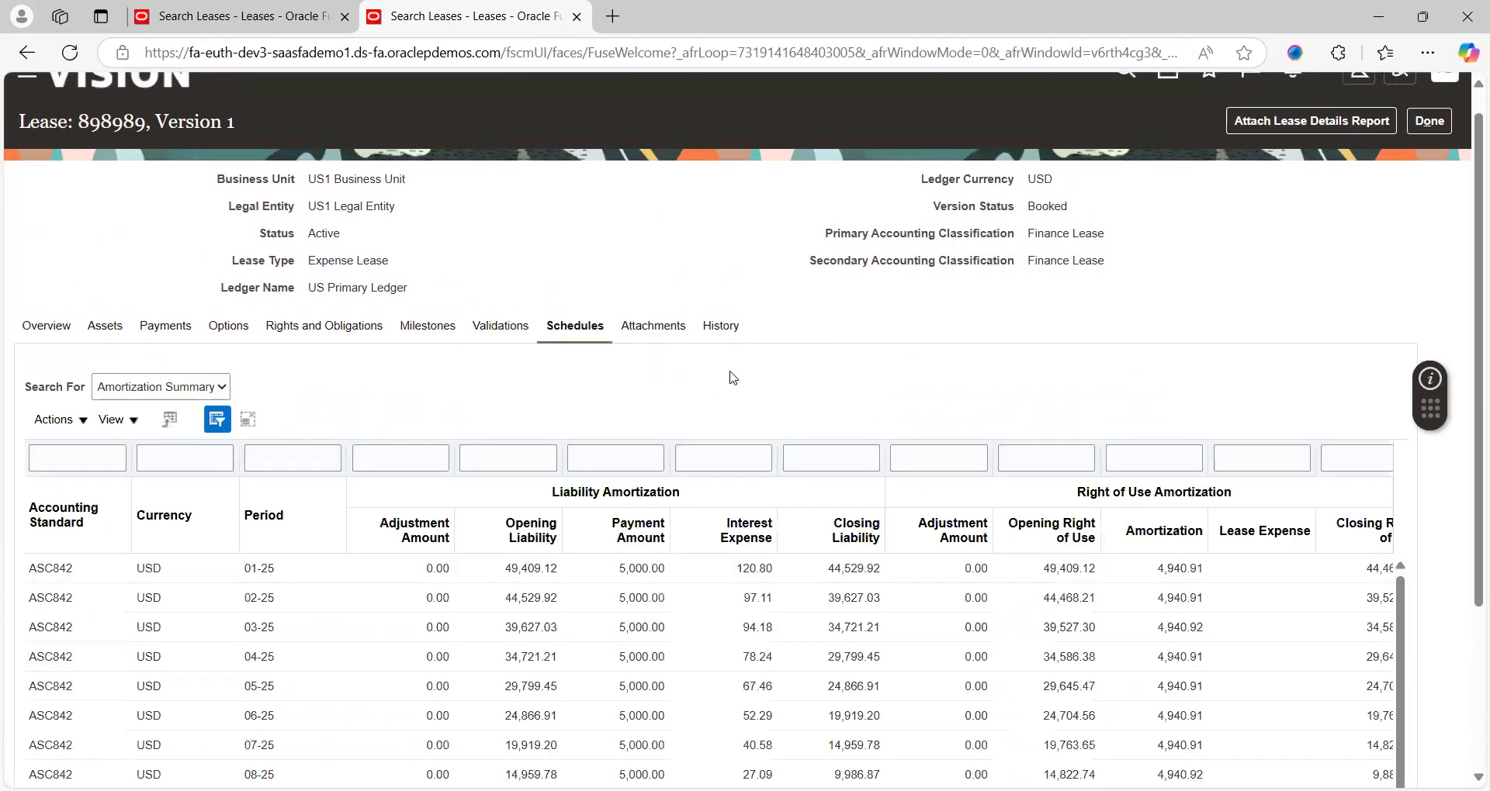
pyautogui.scroll(-3, 733, 378)
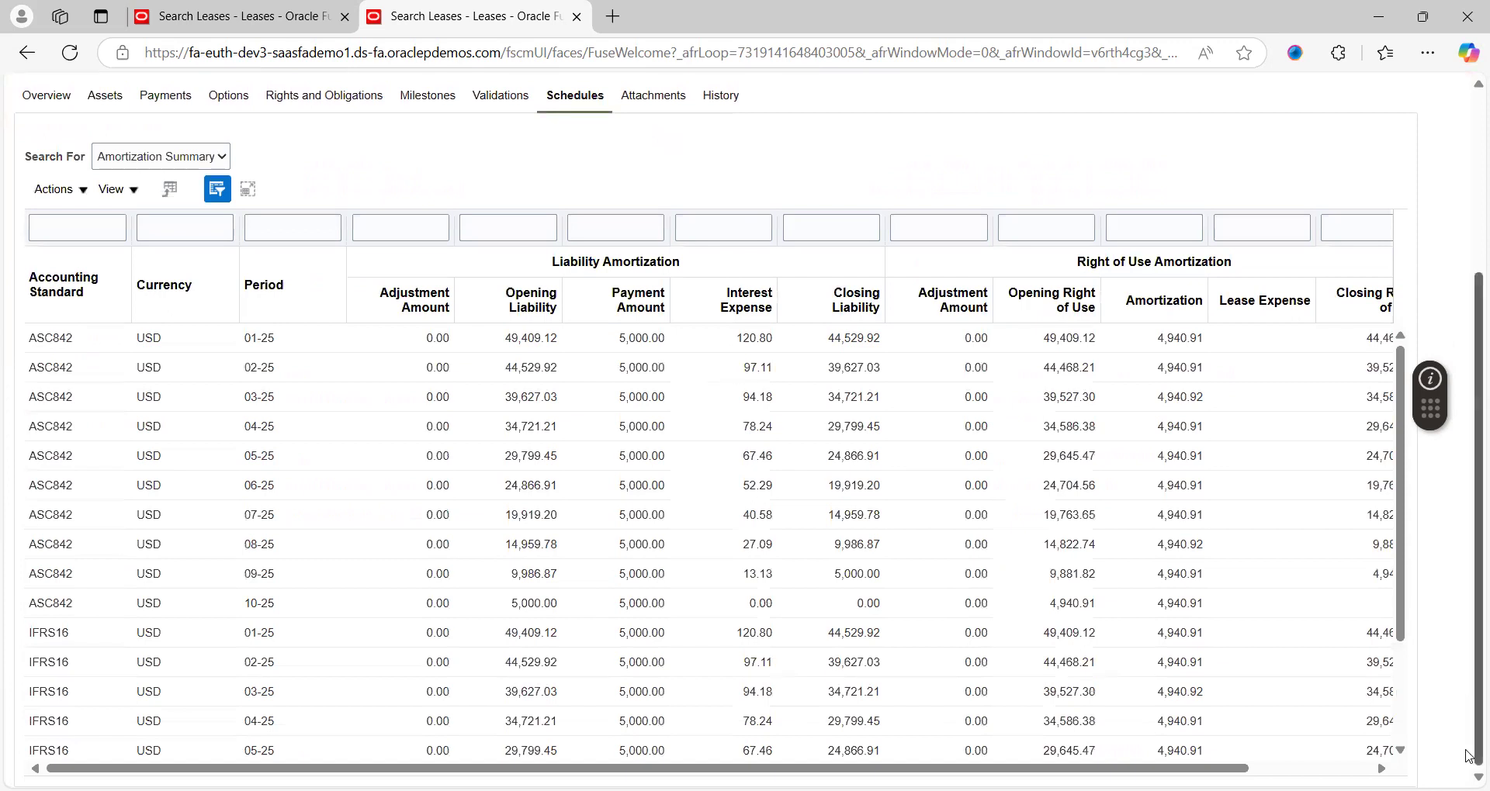
pyautogui.hscroll(3, 706, 505)
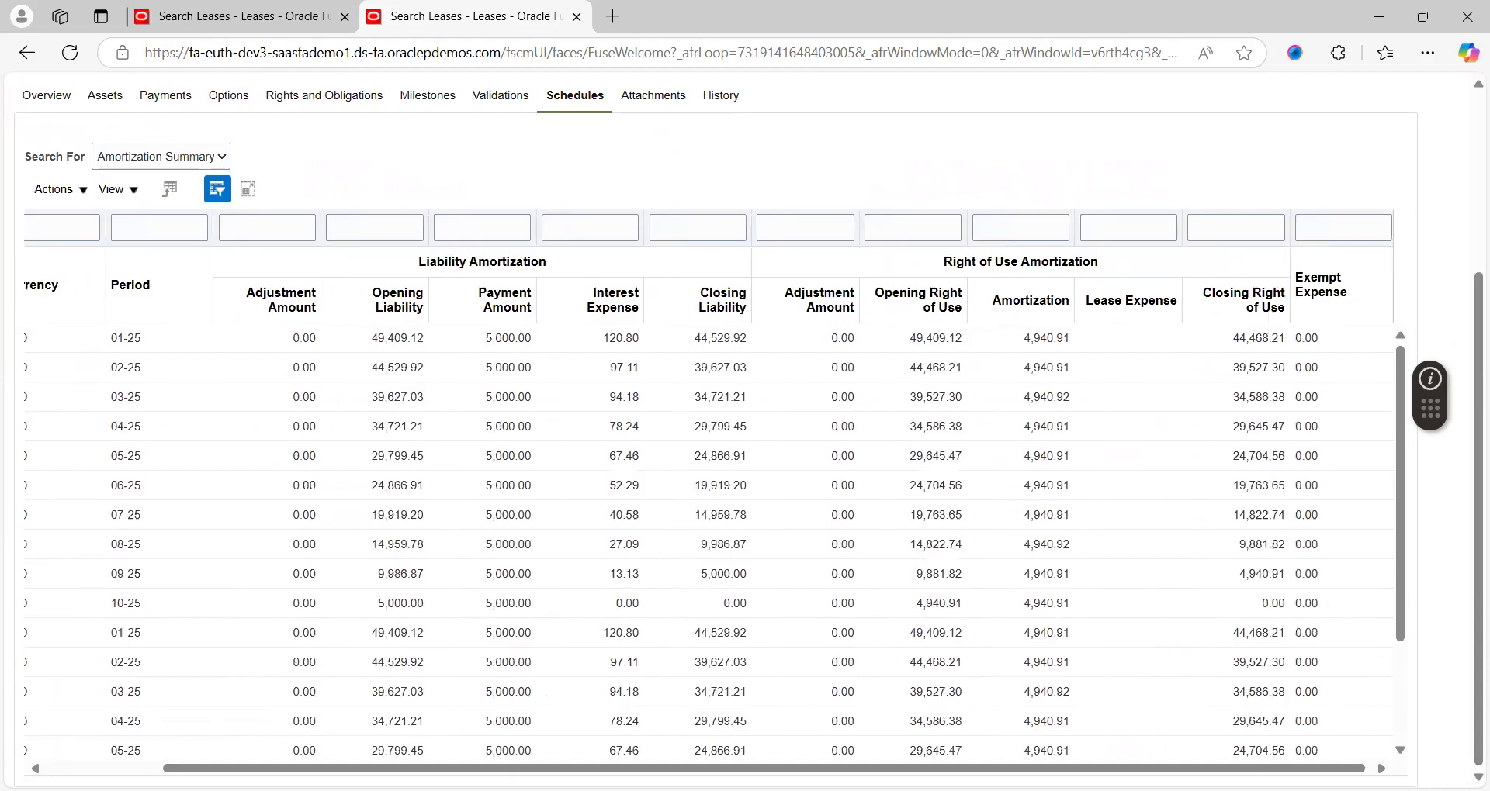
pyautogui.hscroll(-3, 1313, 228)
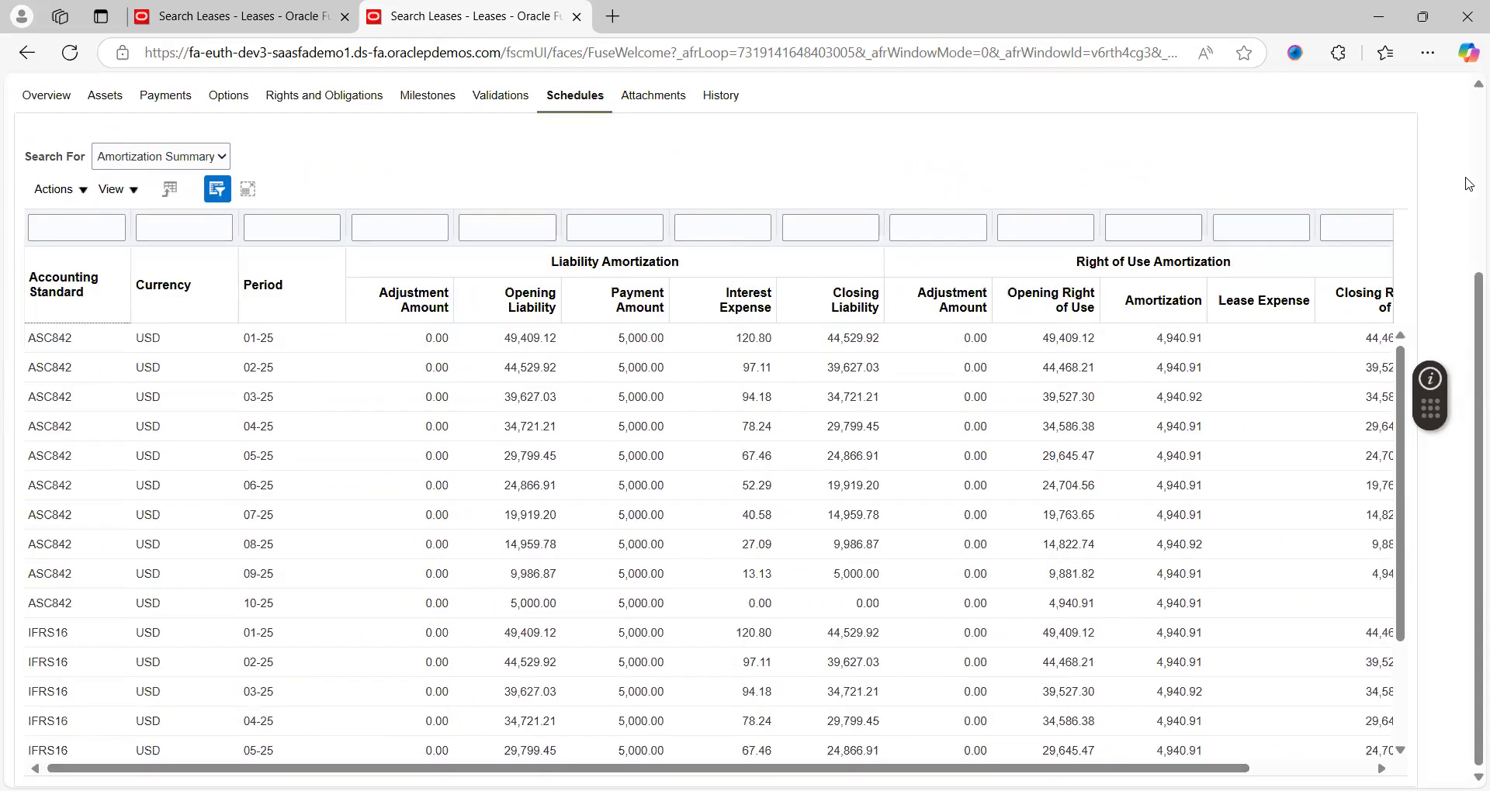
# Submit the request to attach the lease details report and acknowledge the confirmation
pyautogui.scroll(3, 1468, 183)
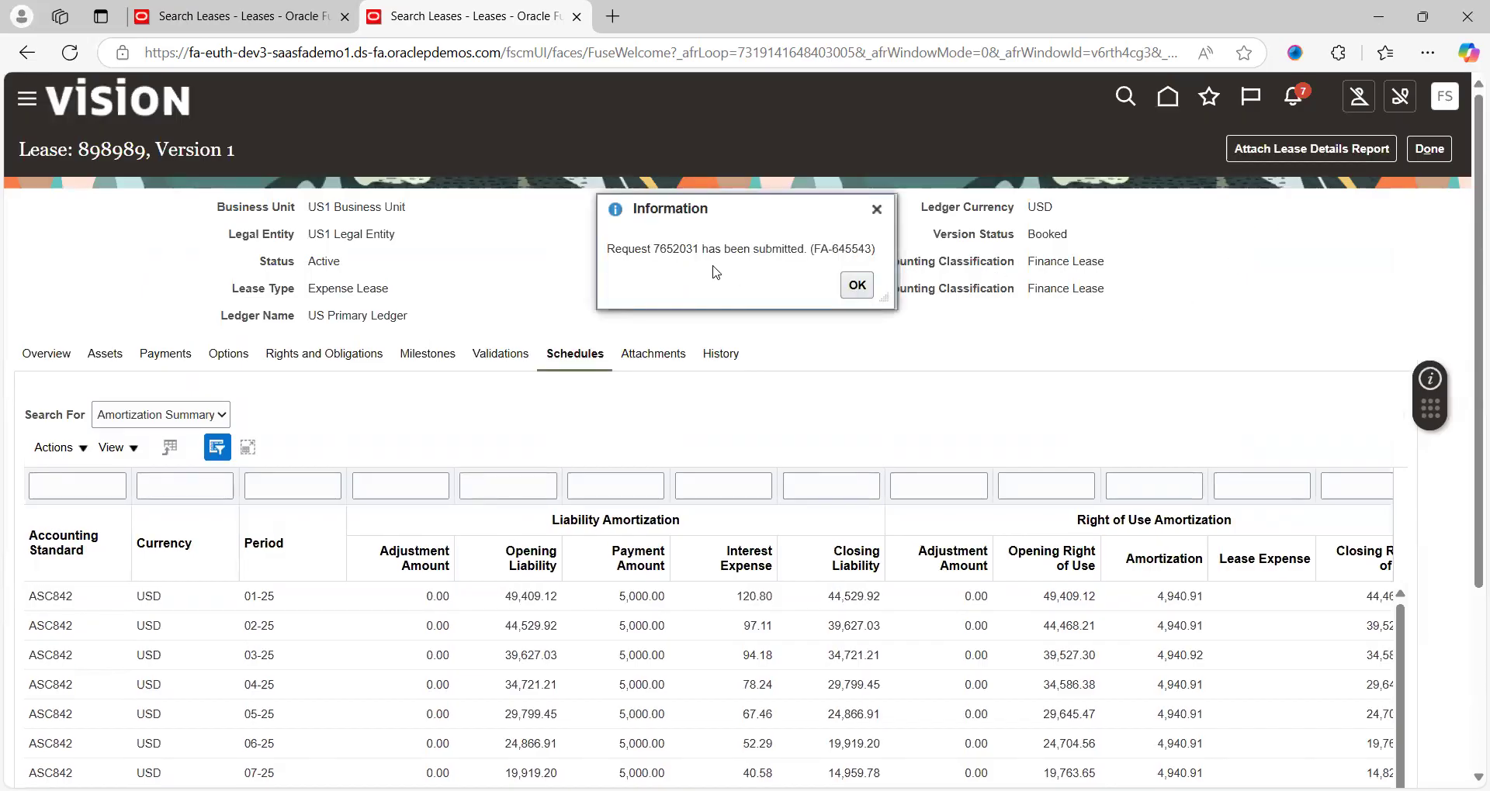
pyautogui.doubleClick(688, 250)
pyautogui.click(857, 286)
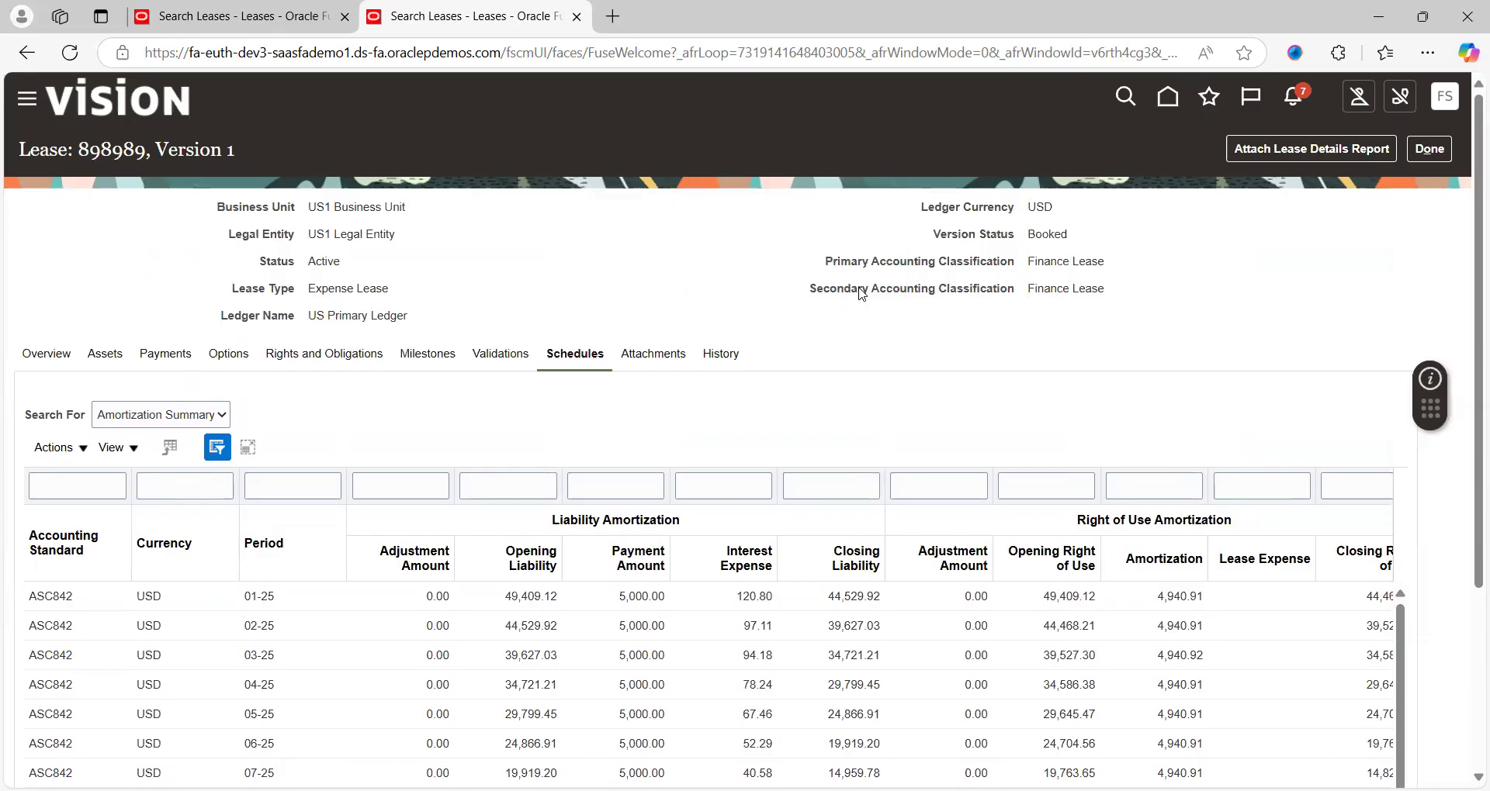
# Switch to the other browser tab, reload its timed-out session, and open Scheduled Processes from the Tools group
pyautogui.click(231, 18)
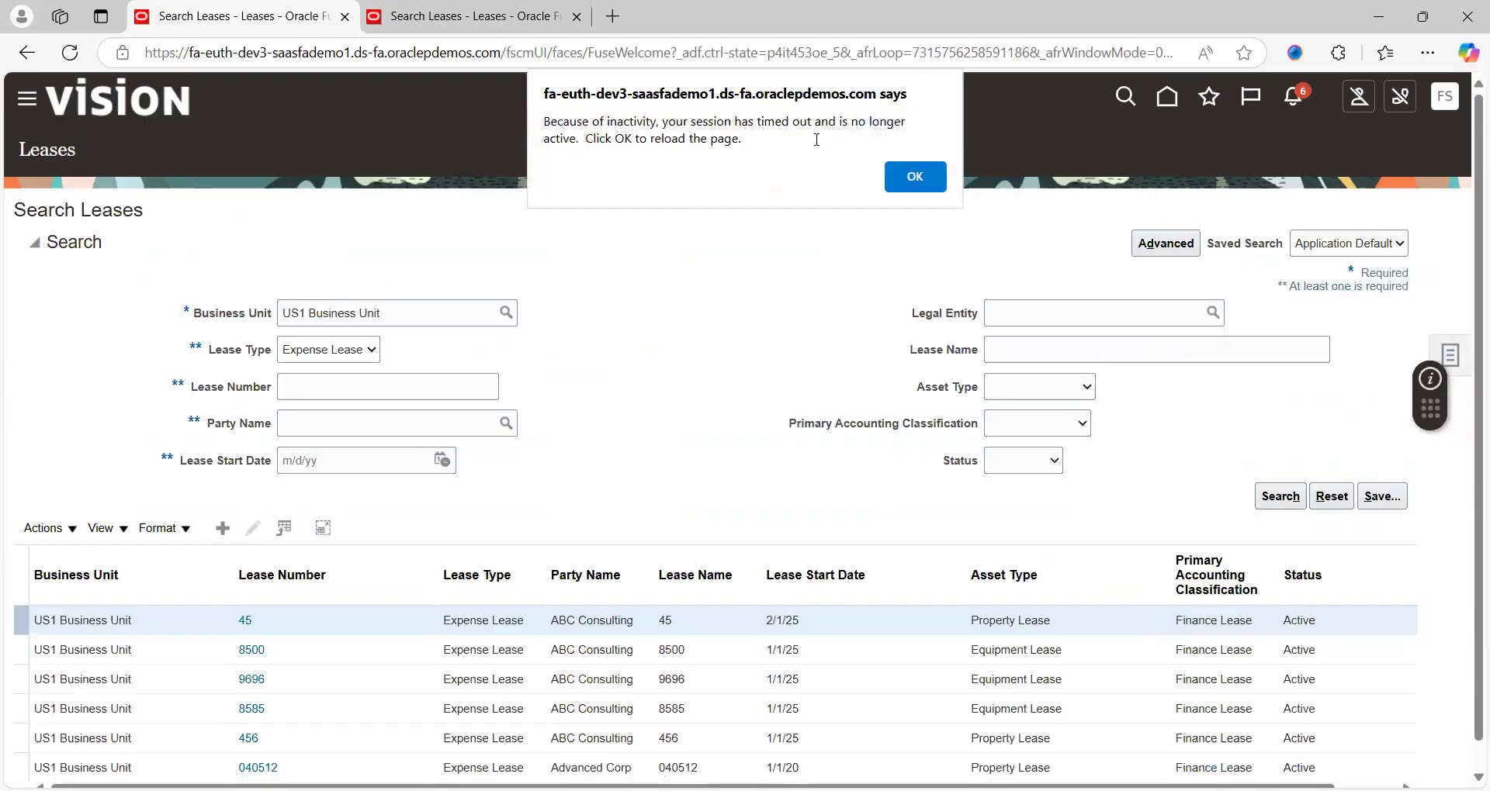
pyautogui.click(915, 177)
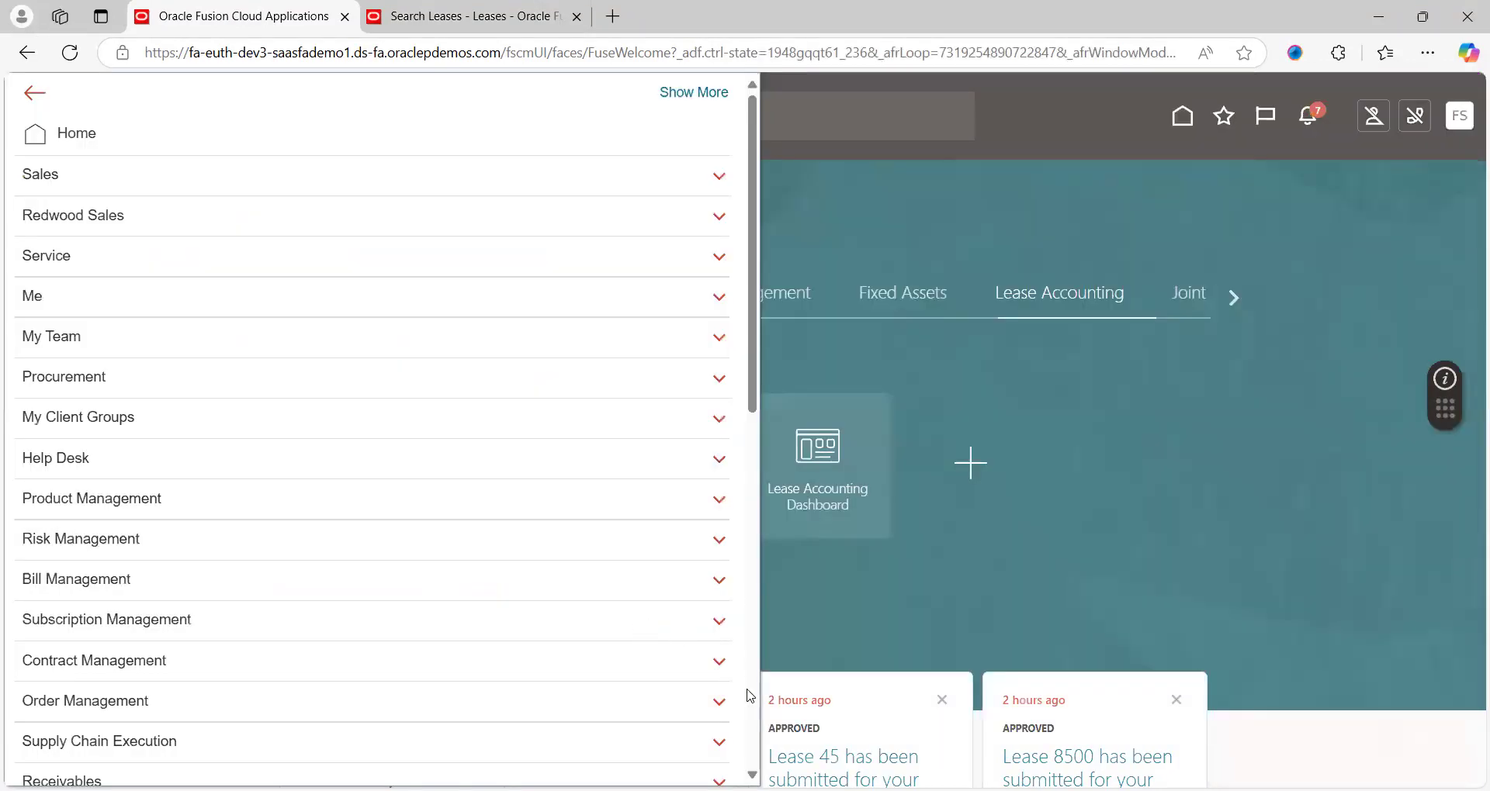
pyautogui.click(749, 690)
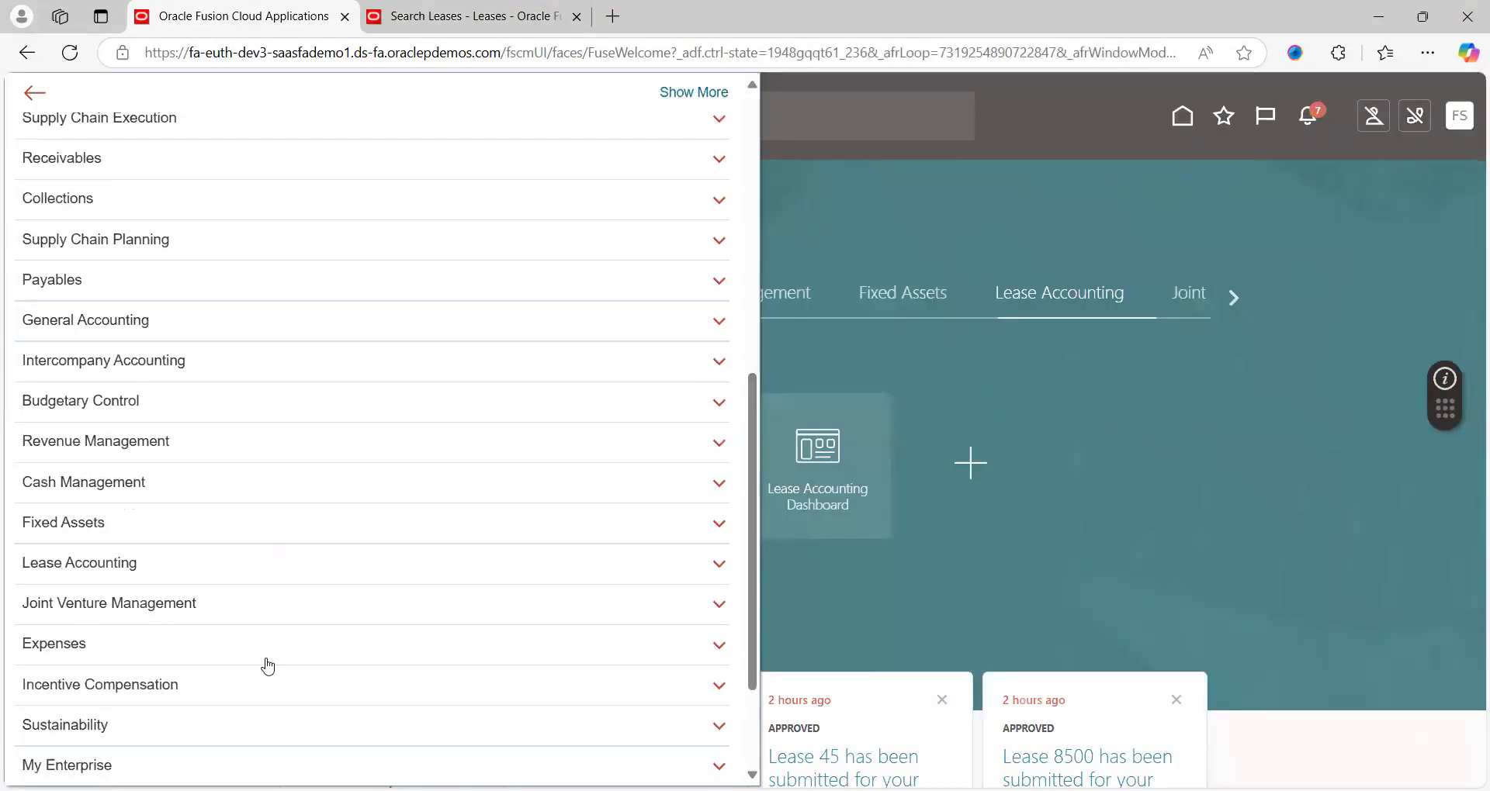
pyautogui.click(750, 760)
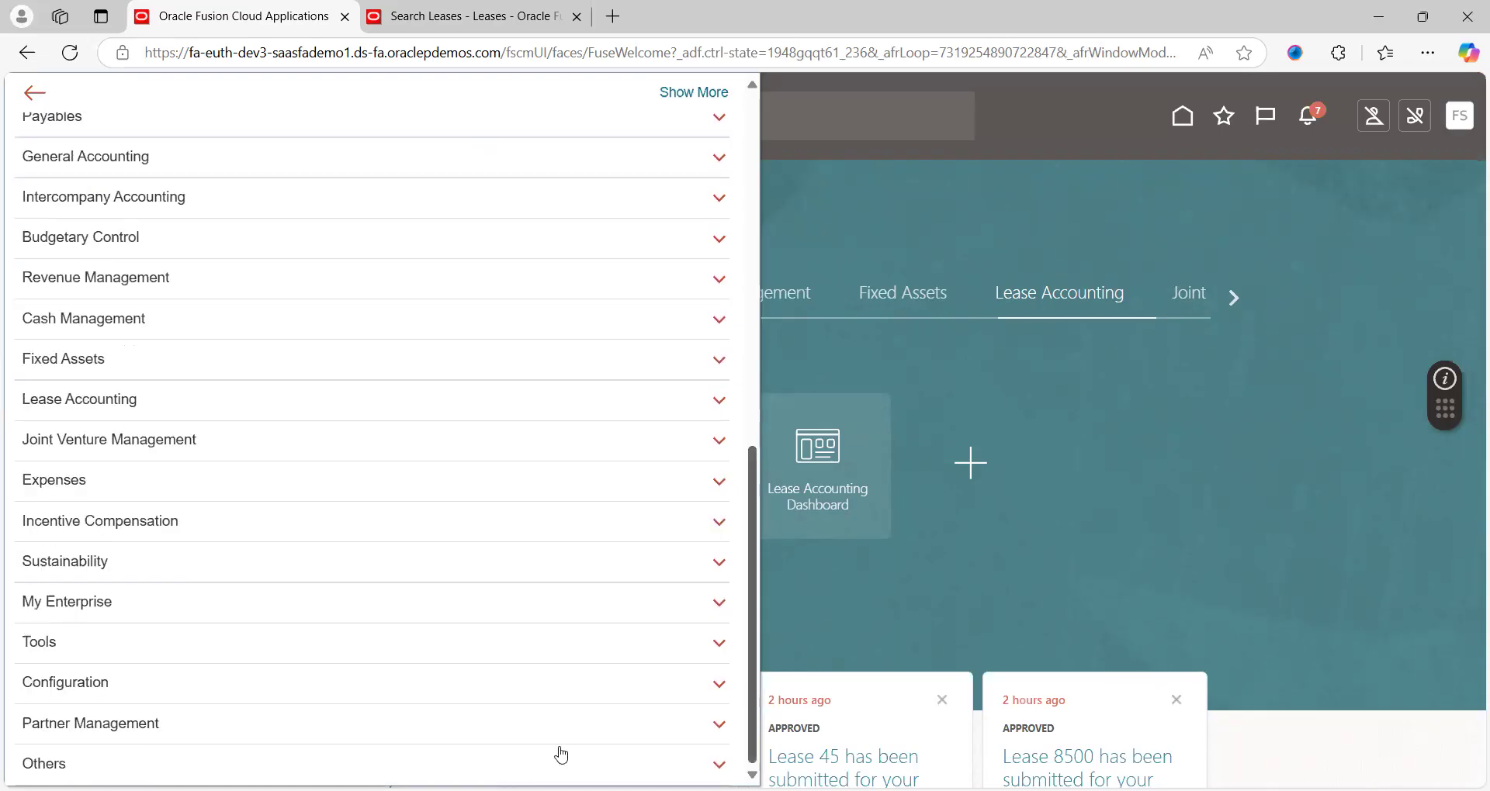
pyautogui.click(180, 652)
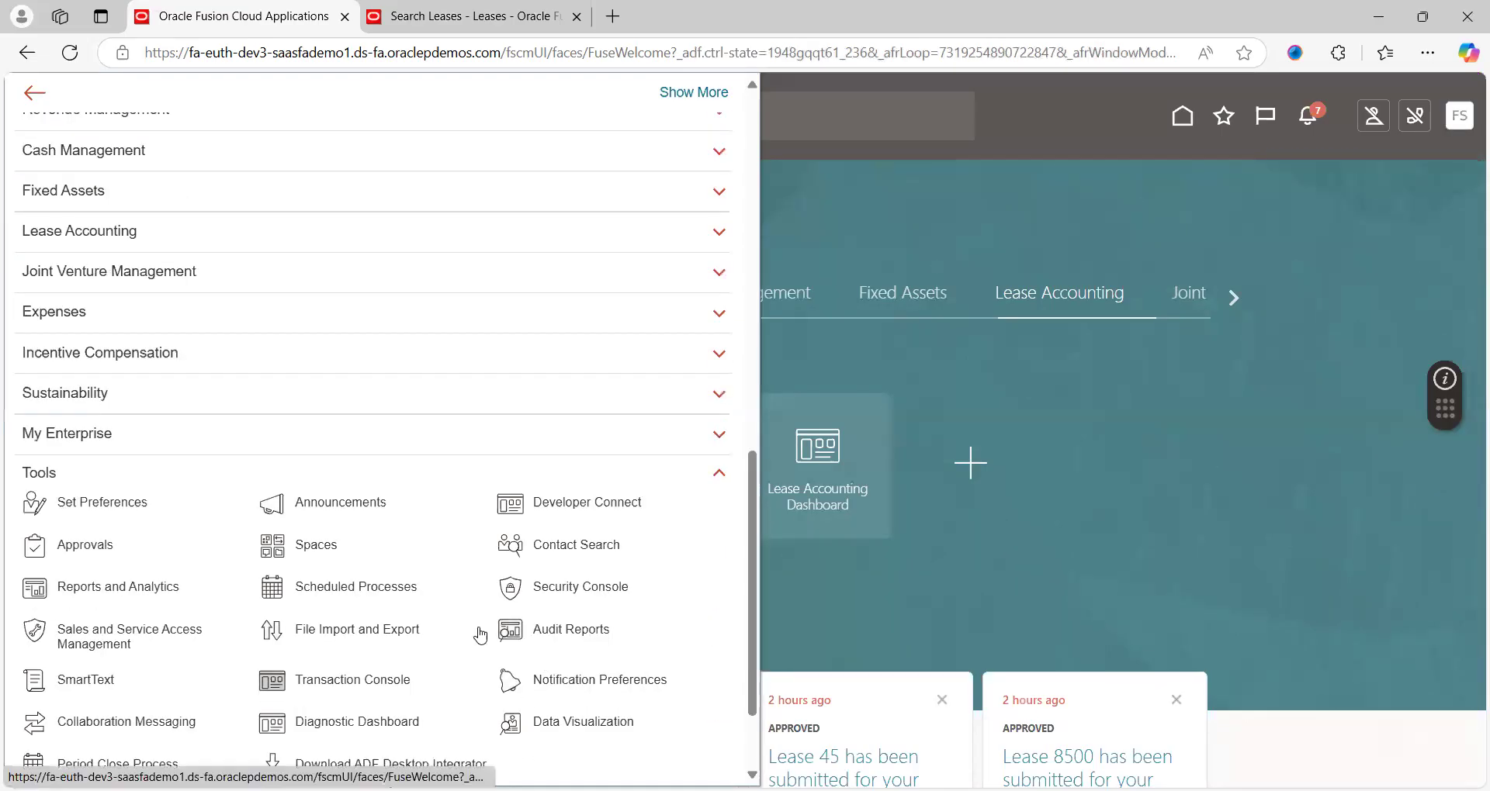
pyautogui.click(364, 591)
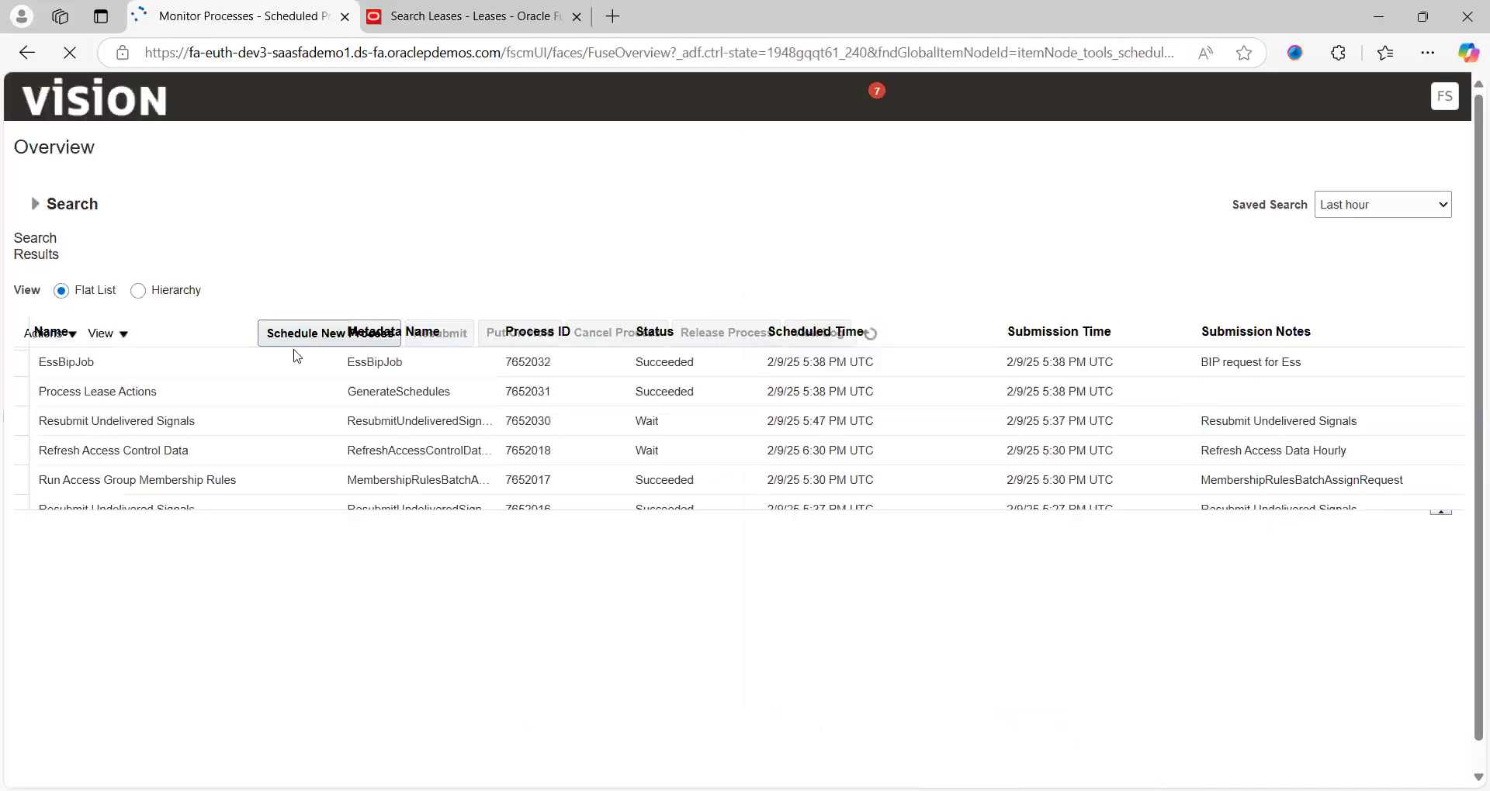
# Refresh the scheduled process list, enlarge the results table, and look through the rows below the Index Entity processes
pyautogui.click(758, 334)
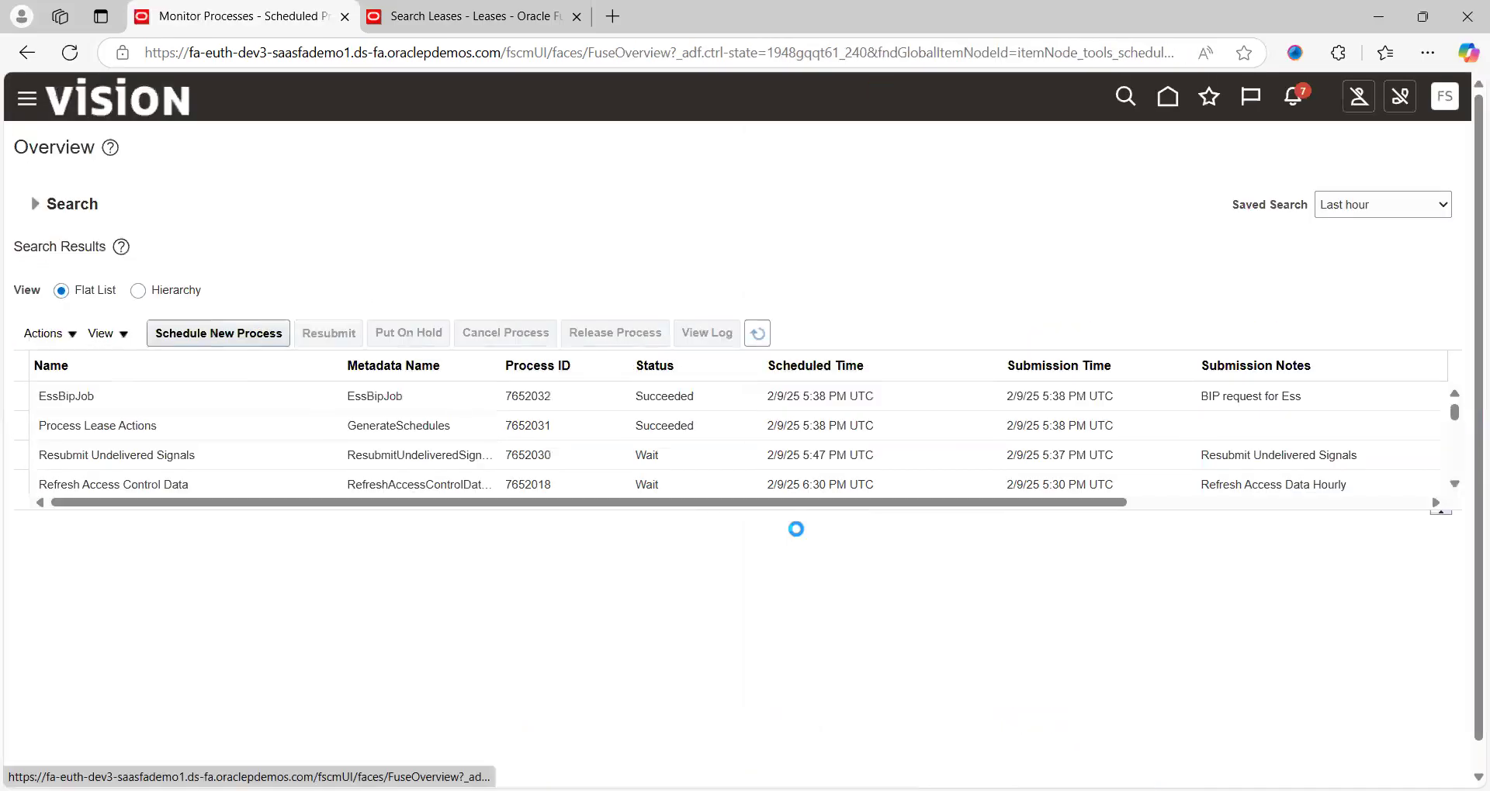
pyautogui.moveTo(774, 518); pyautogui.dragTo(776, 626)
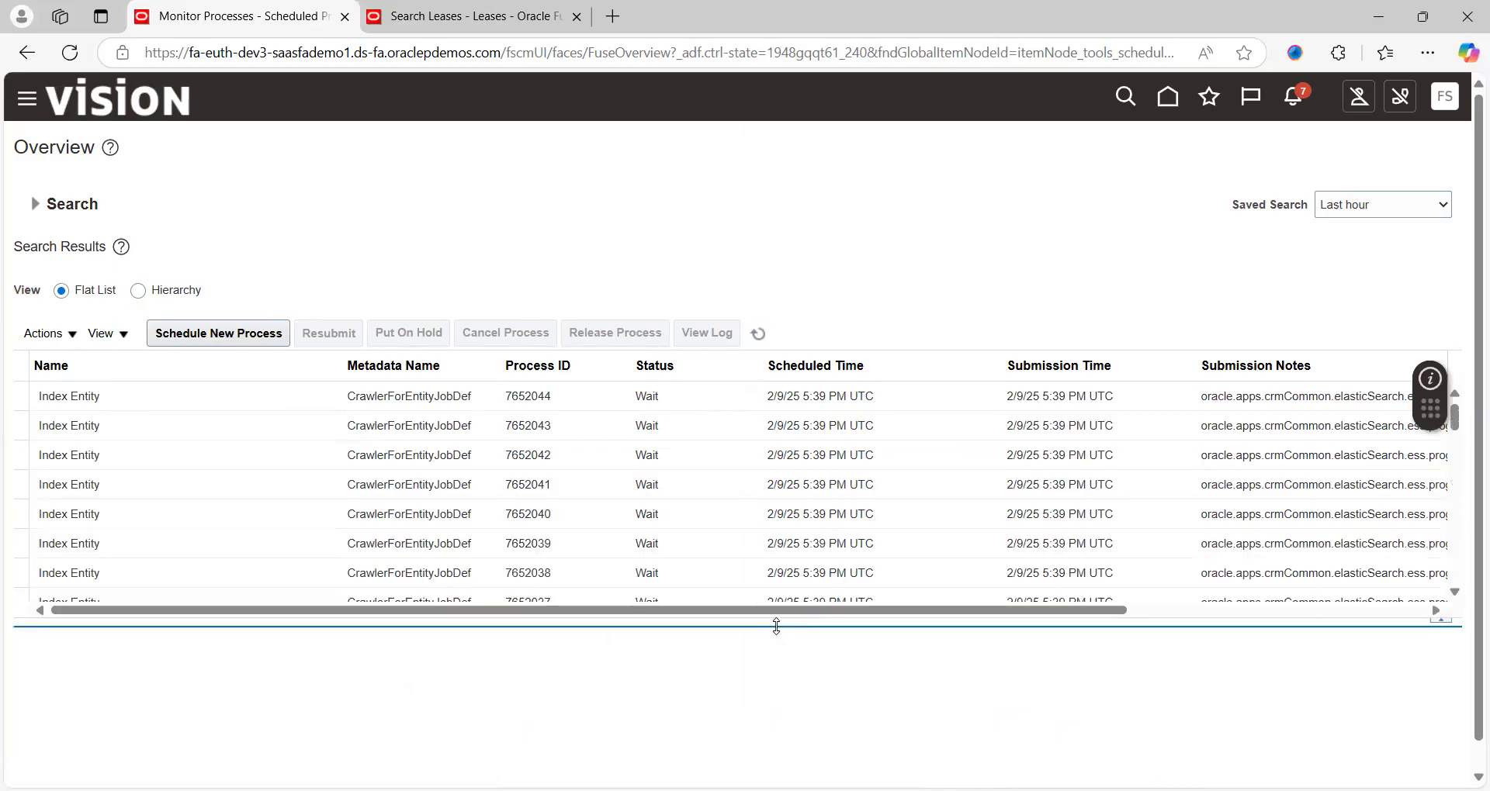
pyautogui.click(1455, 592)
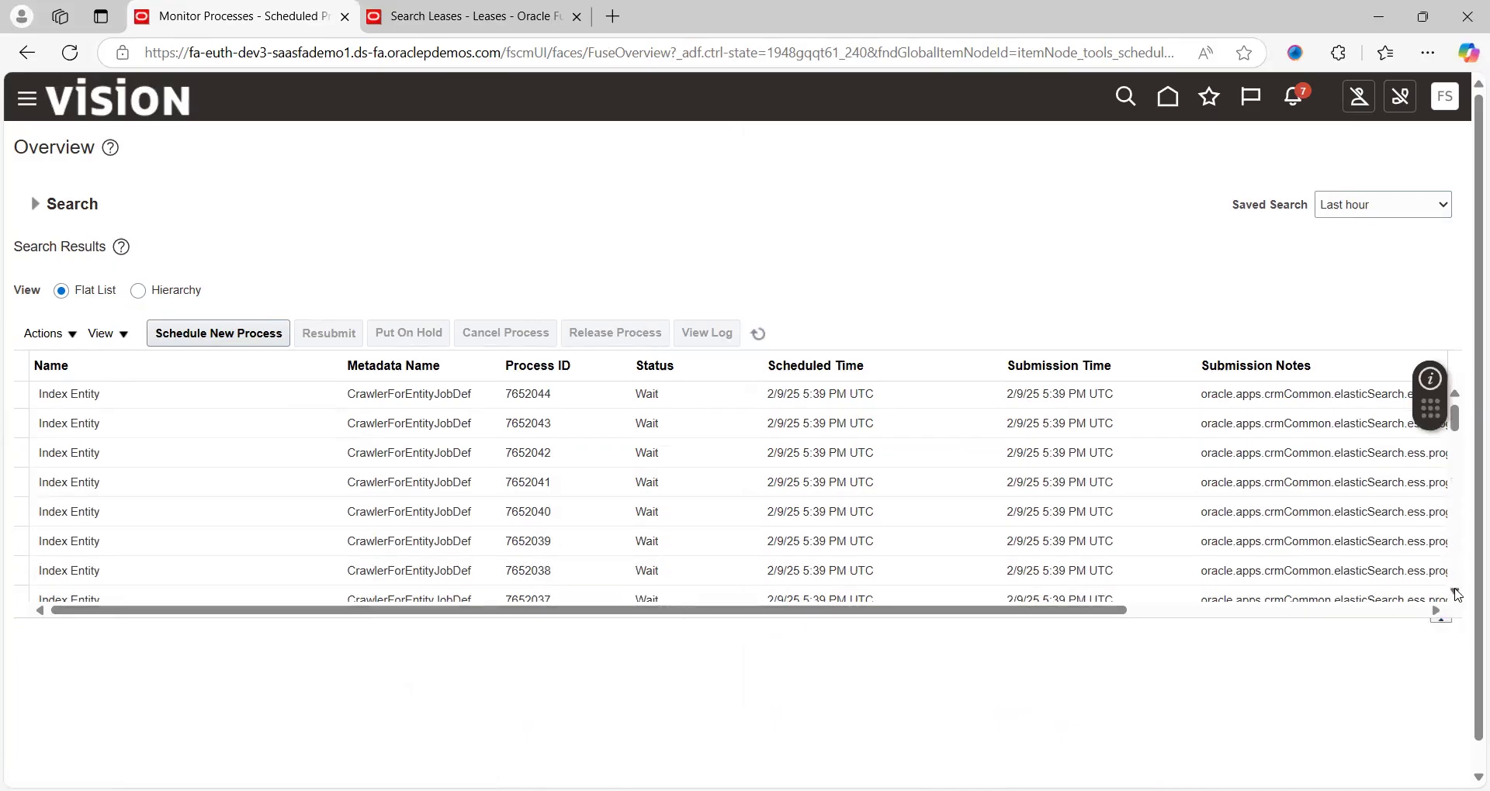
pyautogui.click(1455, 592)
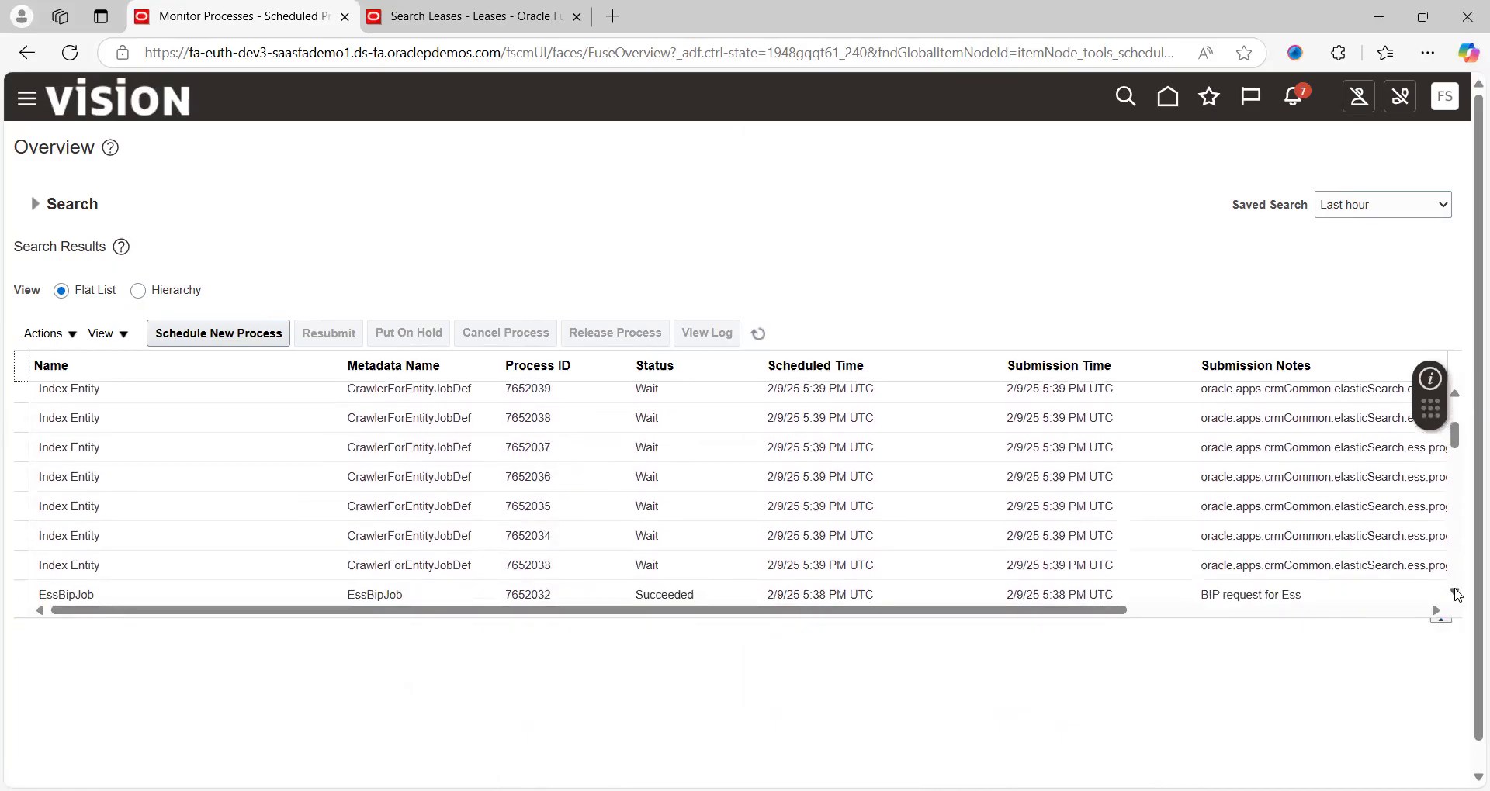
# Find process ID 7652031 on the page, select its Process Lease Actions row to show its details, and close the page search
pyautogui.hotkey('ctrl', 'f')
pyautogui.write('7652031')
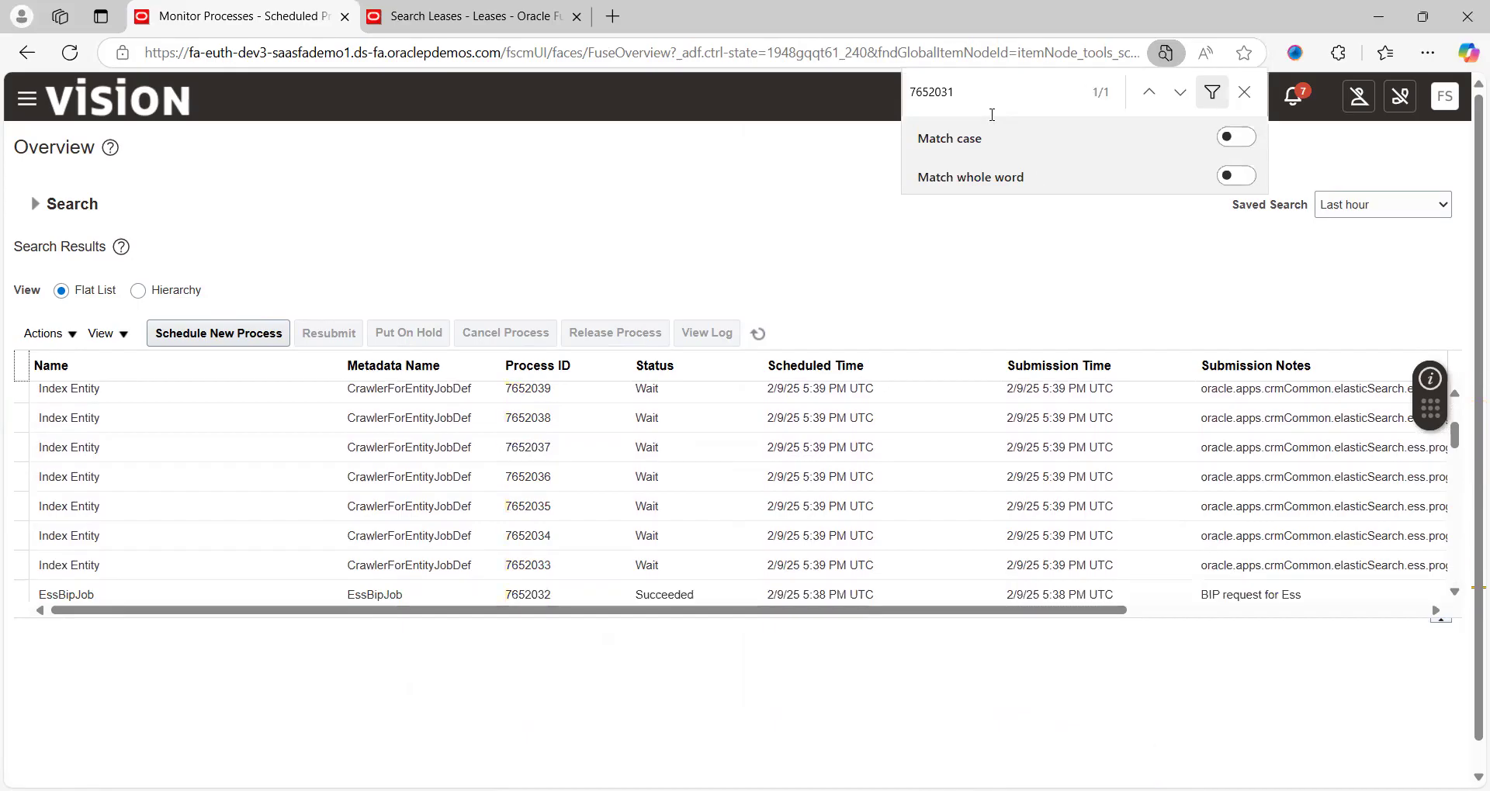
pyautogui.click(1455, 589)
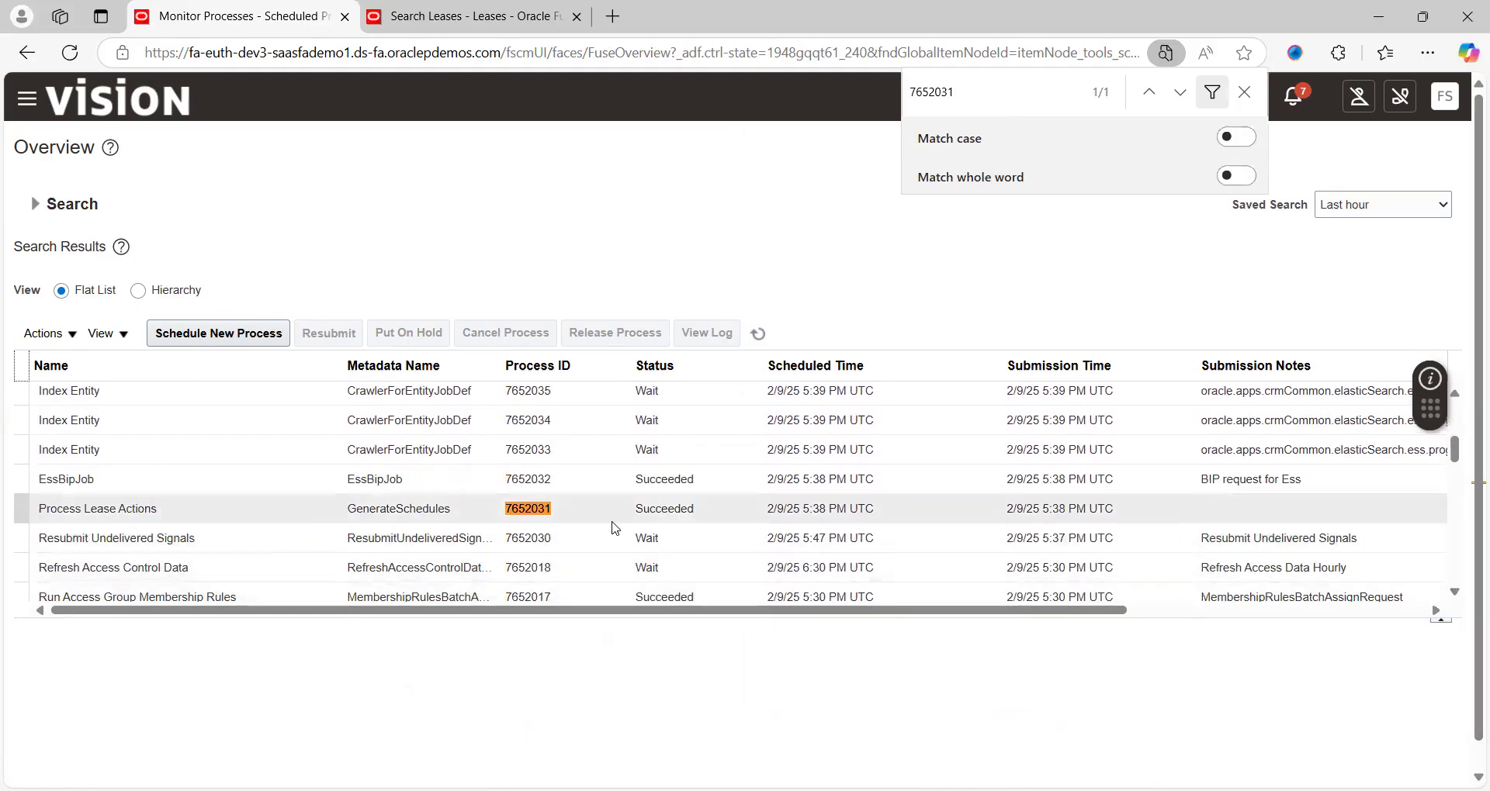
pyautogui.click(530, 508)
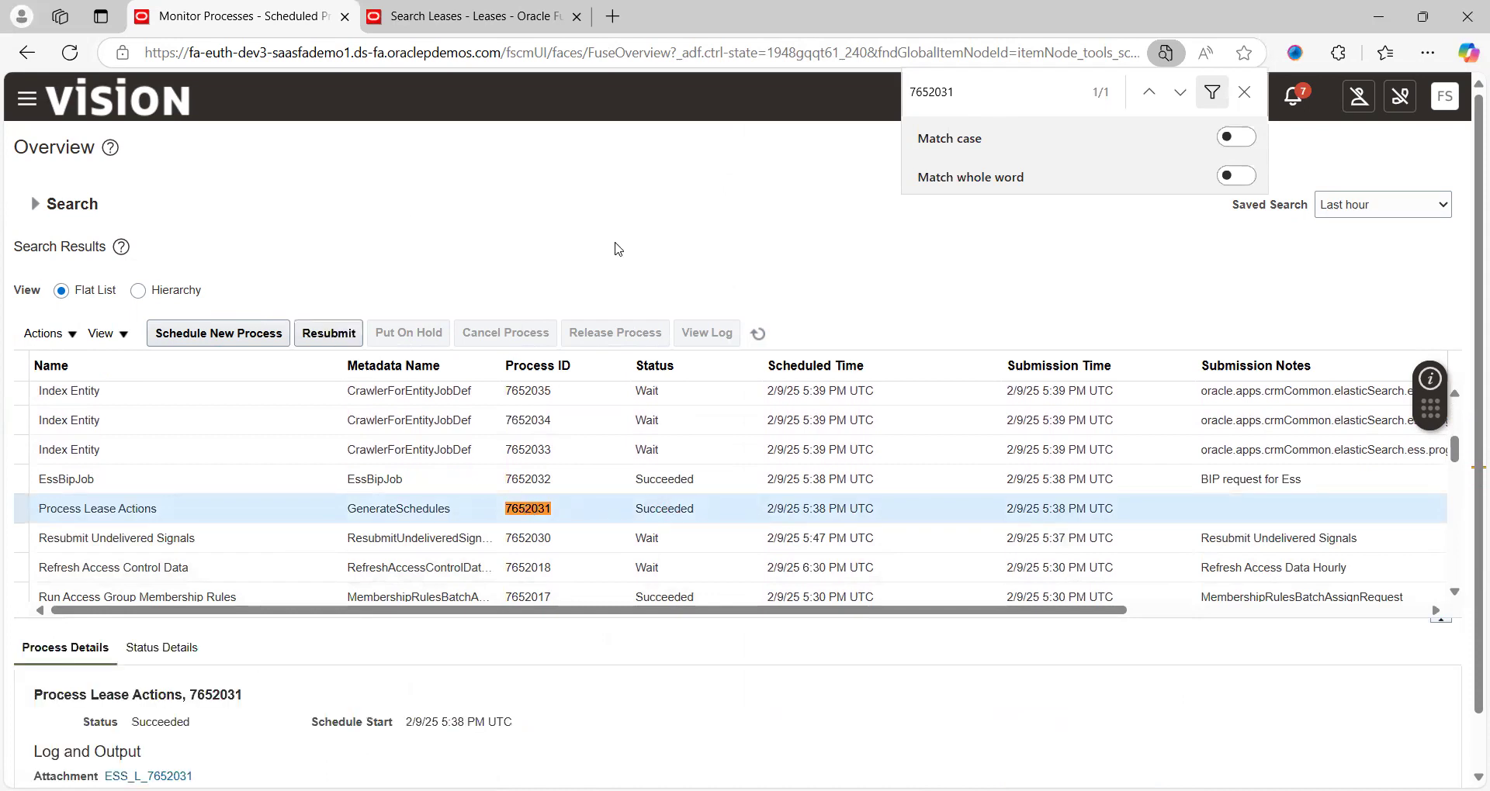
pyautogui.click(626, 206)
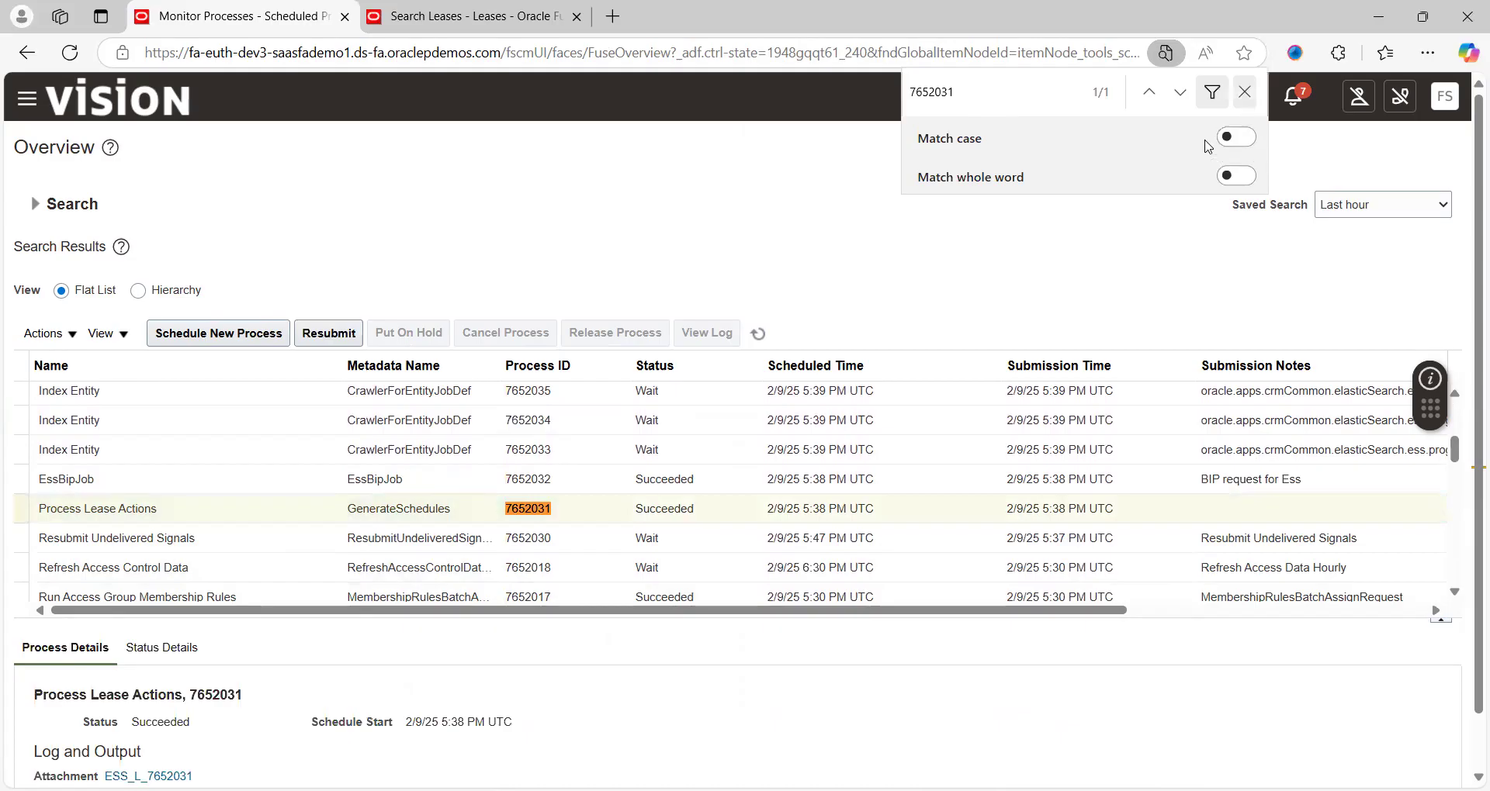
pyautogui.press('Escape')
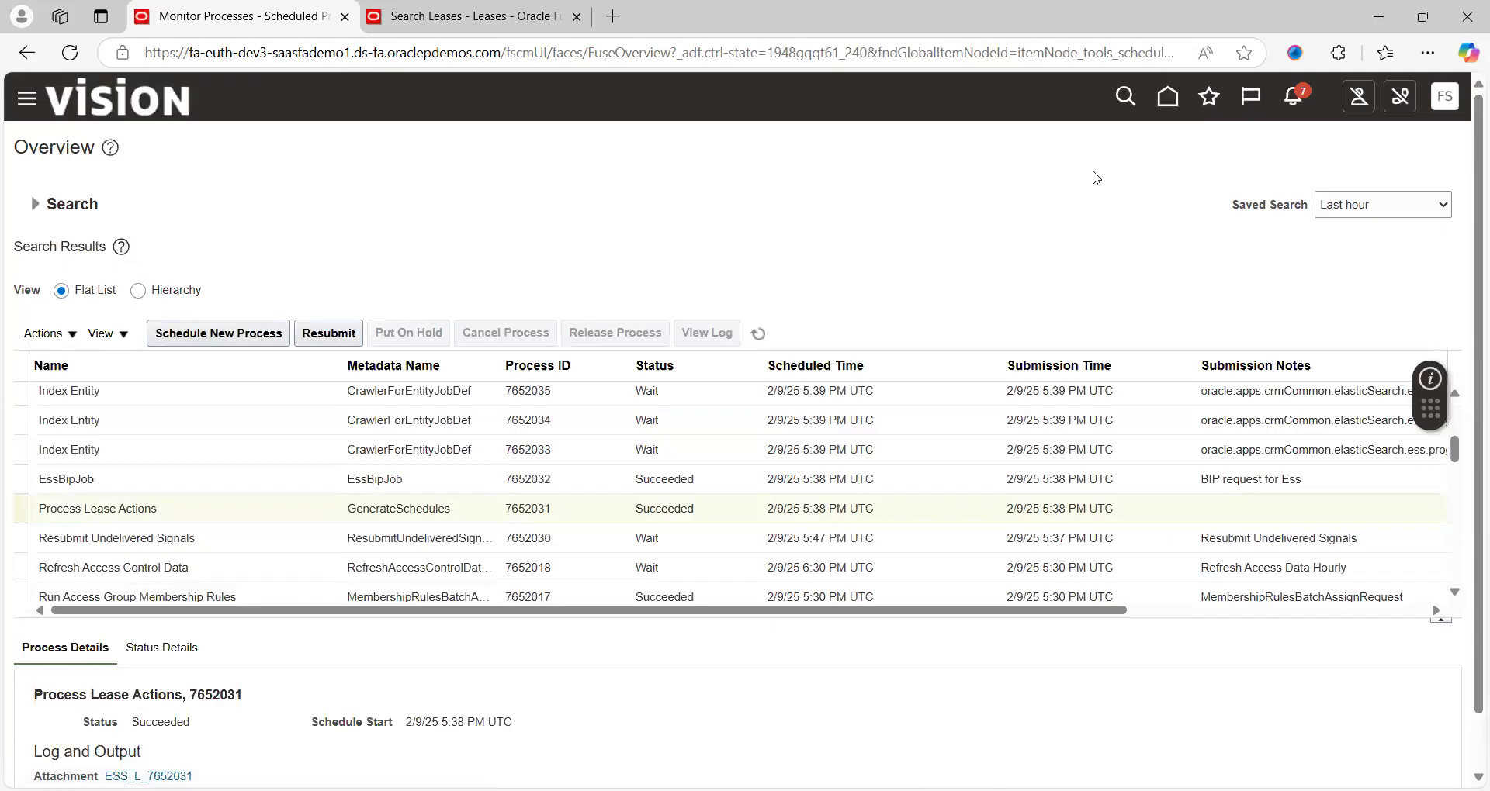
# Return to the home page, open Leases, and search US1 Business Unit for expense lease number 898989
pyautogui.click(1162, 114)
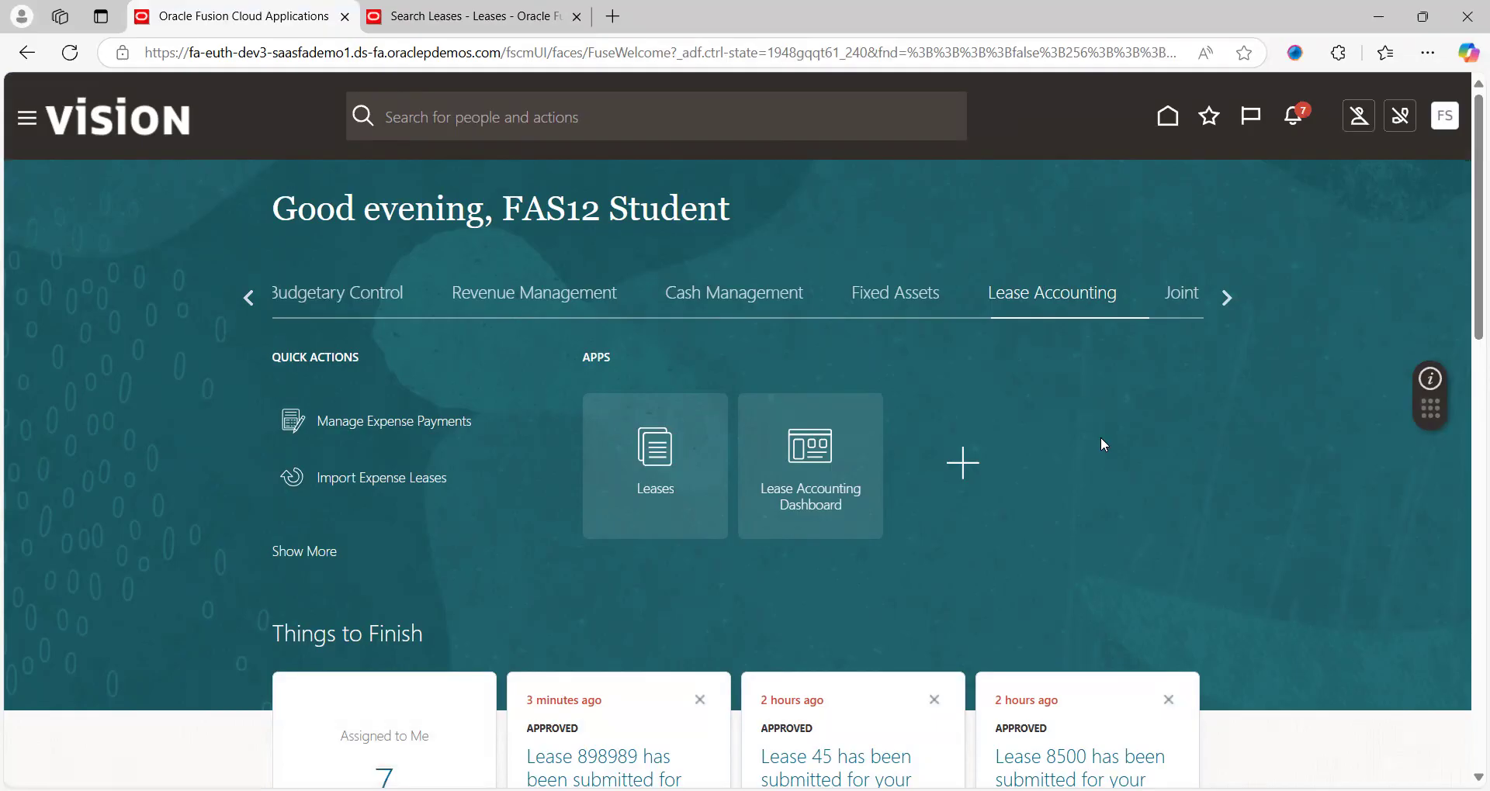
pyautogui.click(653, 480)
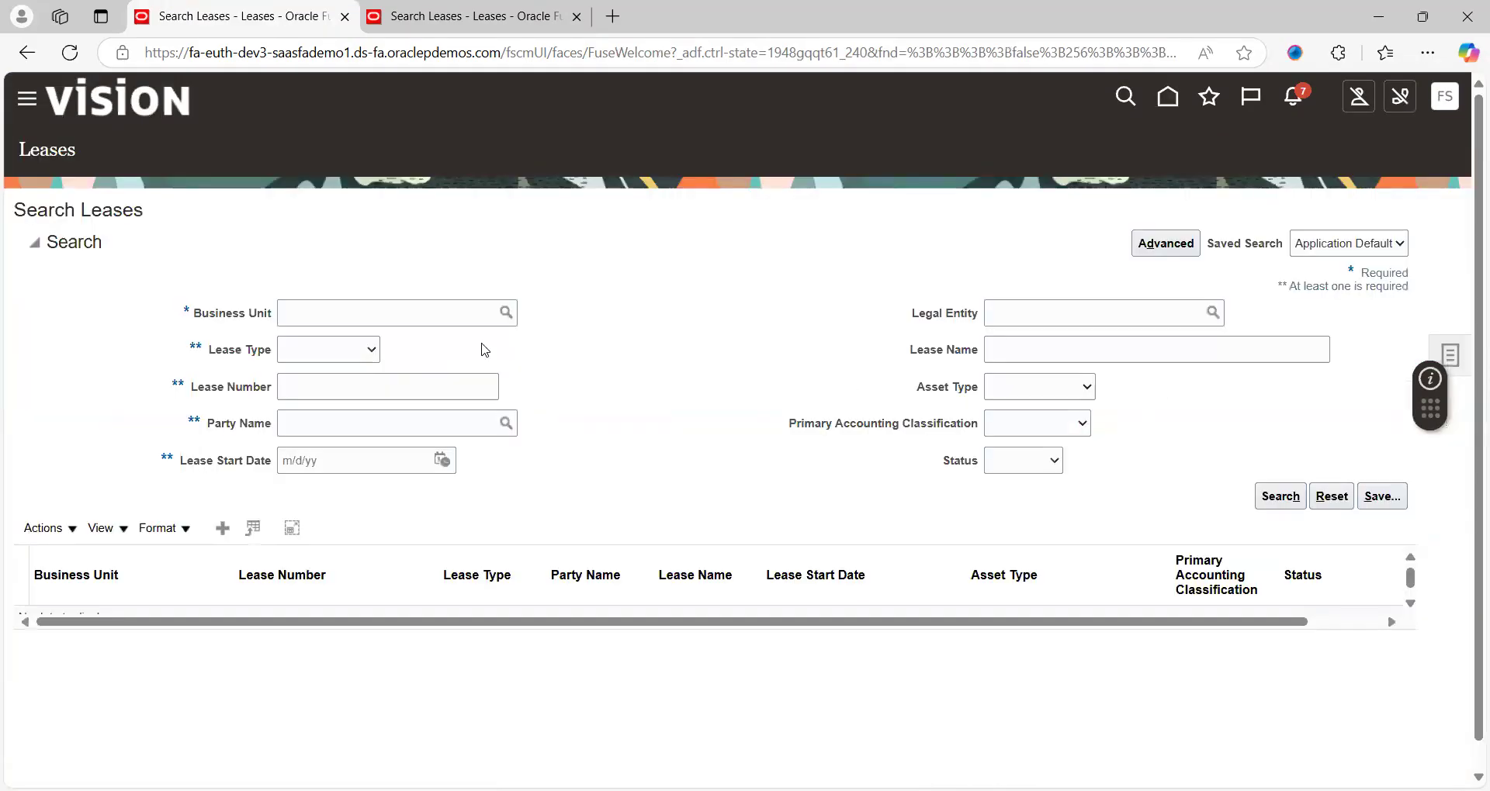
pyautogui.click(398, 311)
pyautogui.click(395, 367)
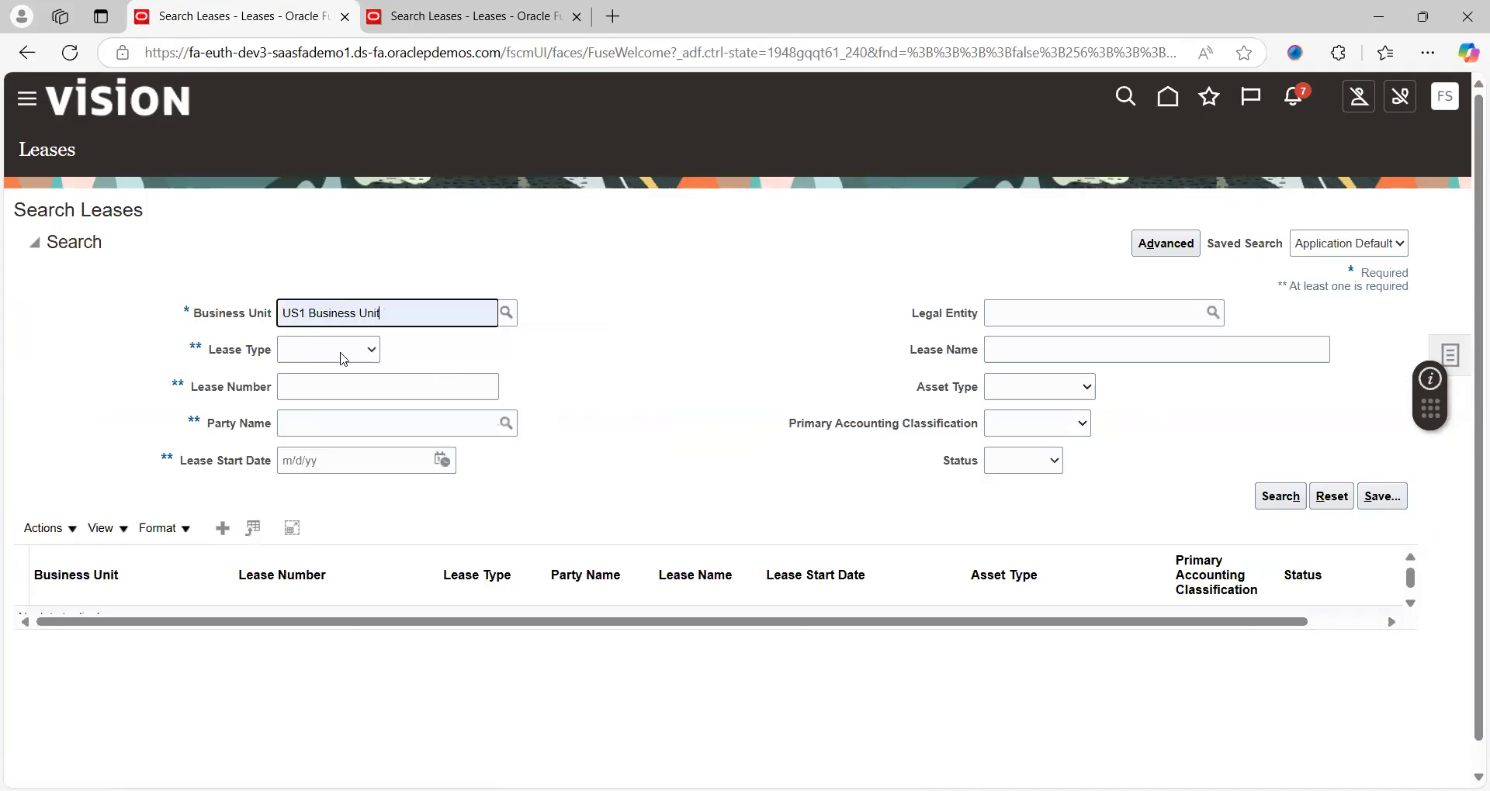
pyautogui.click(341, 351)
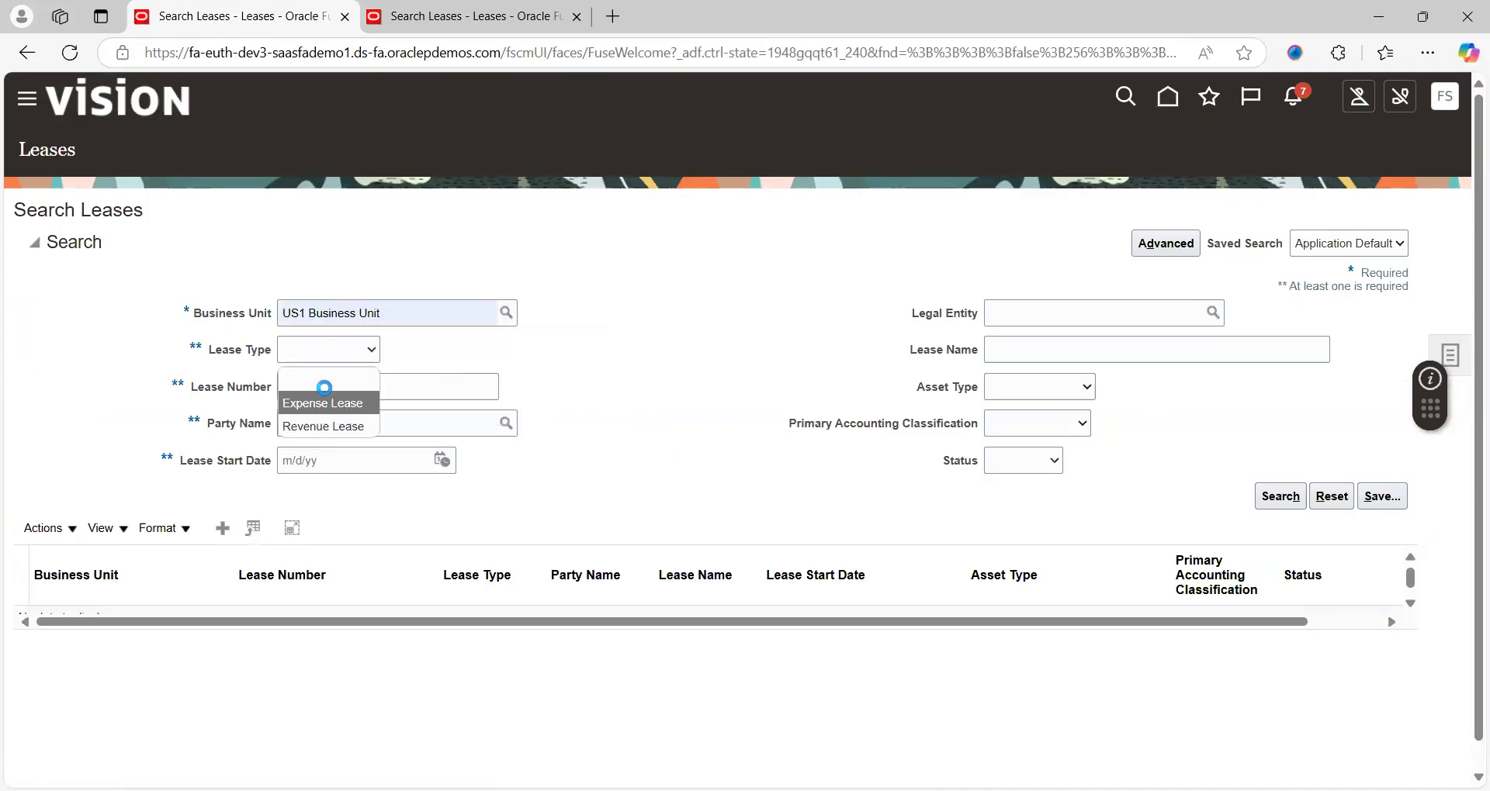
pyautogui.click(345, 354)
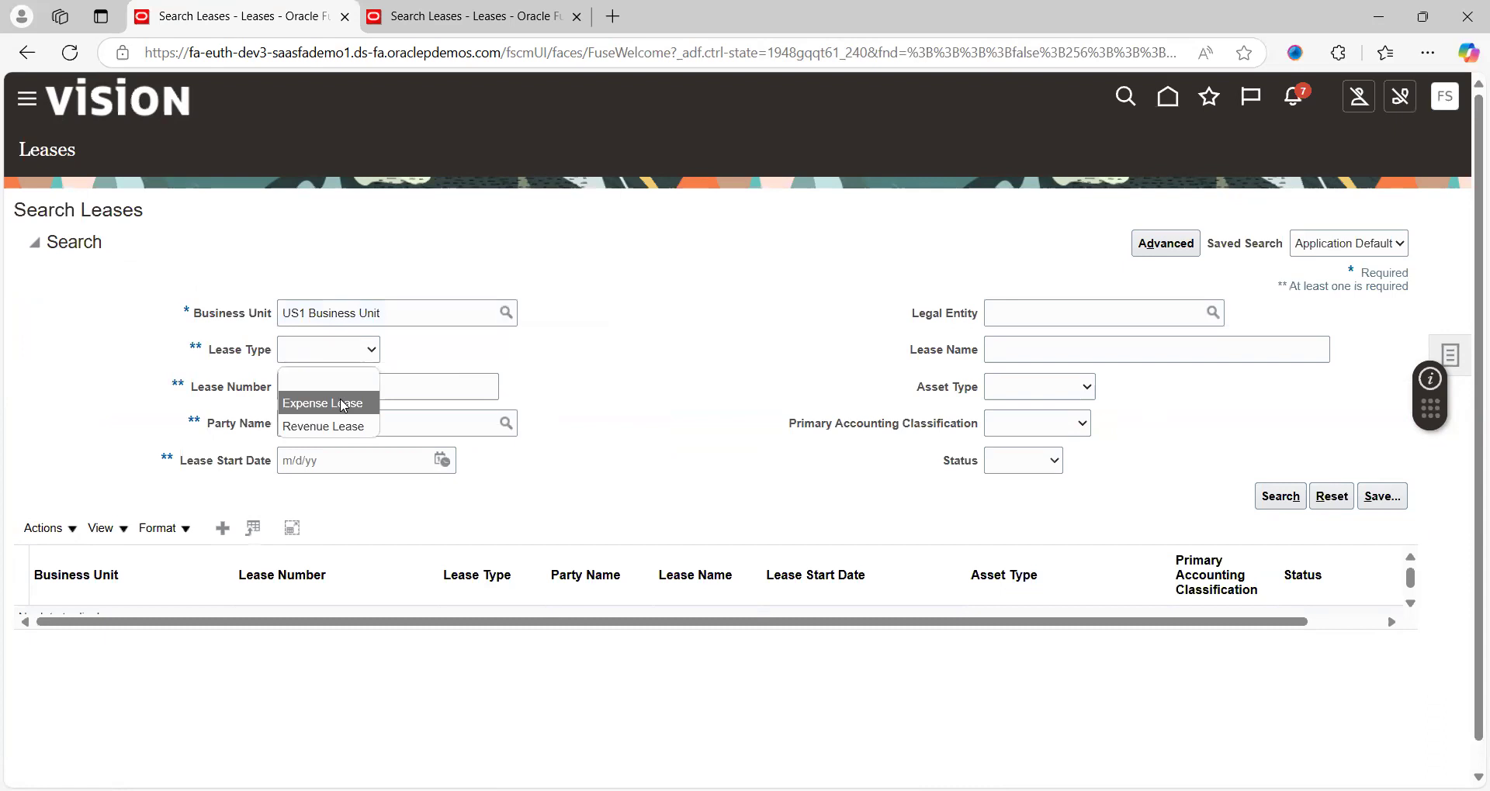
pyautogui.click(335, 392)
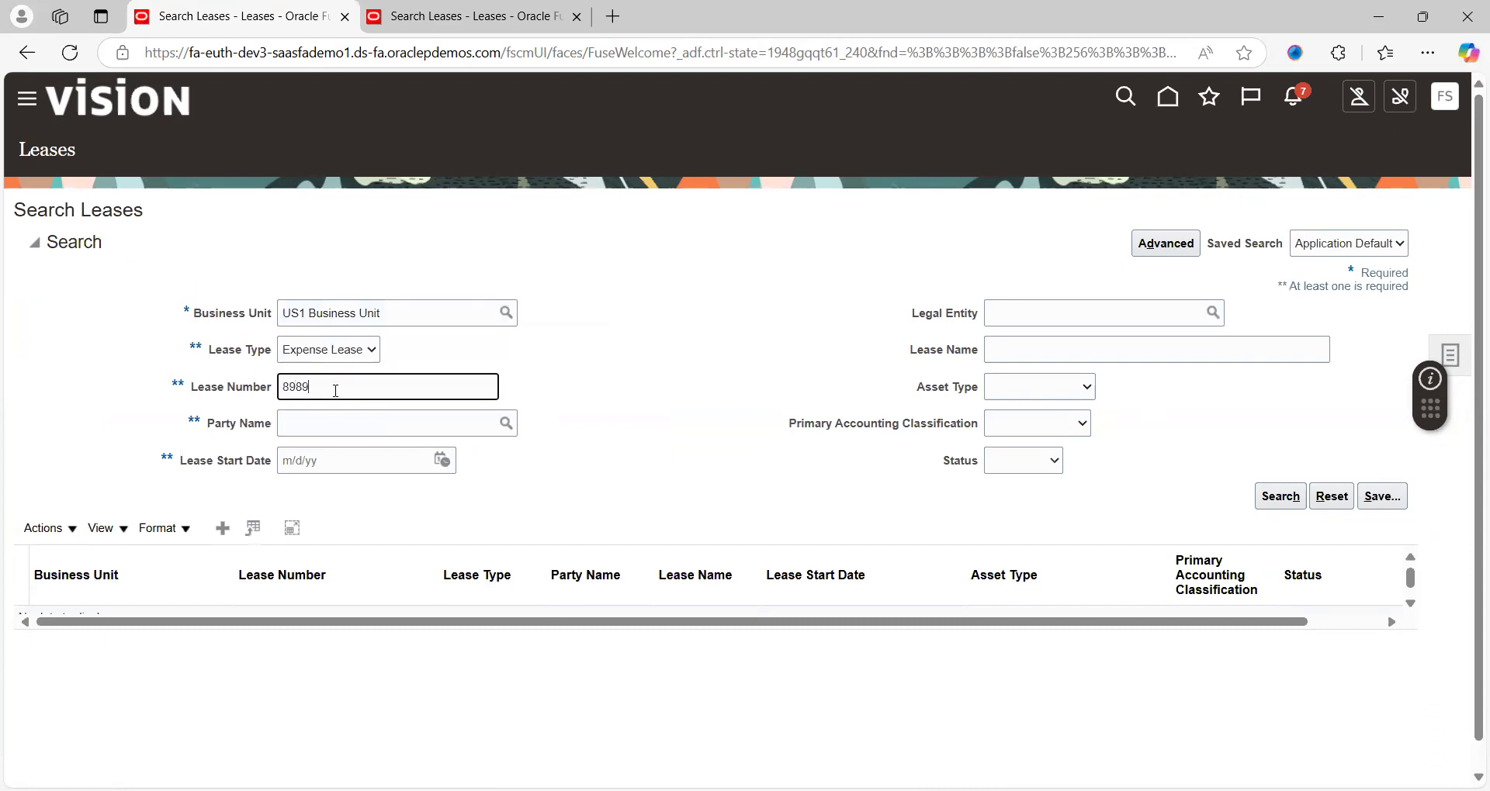
pyautogui.click(1290, 487)
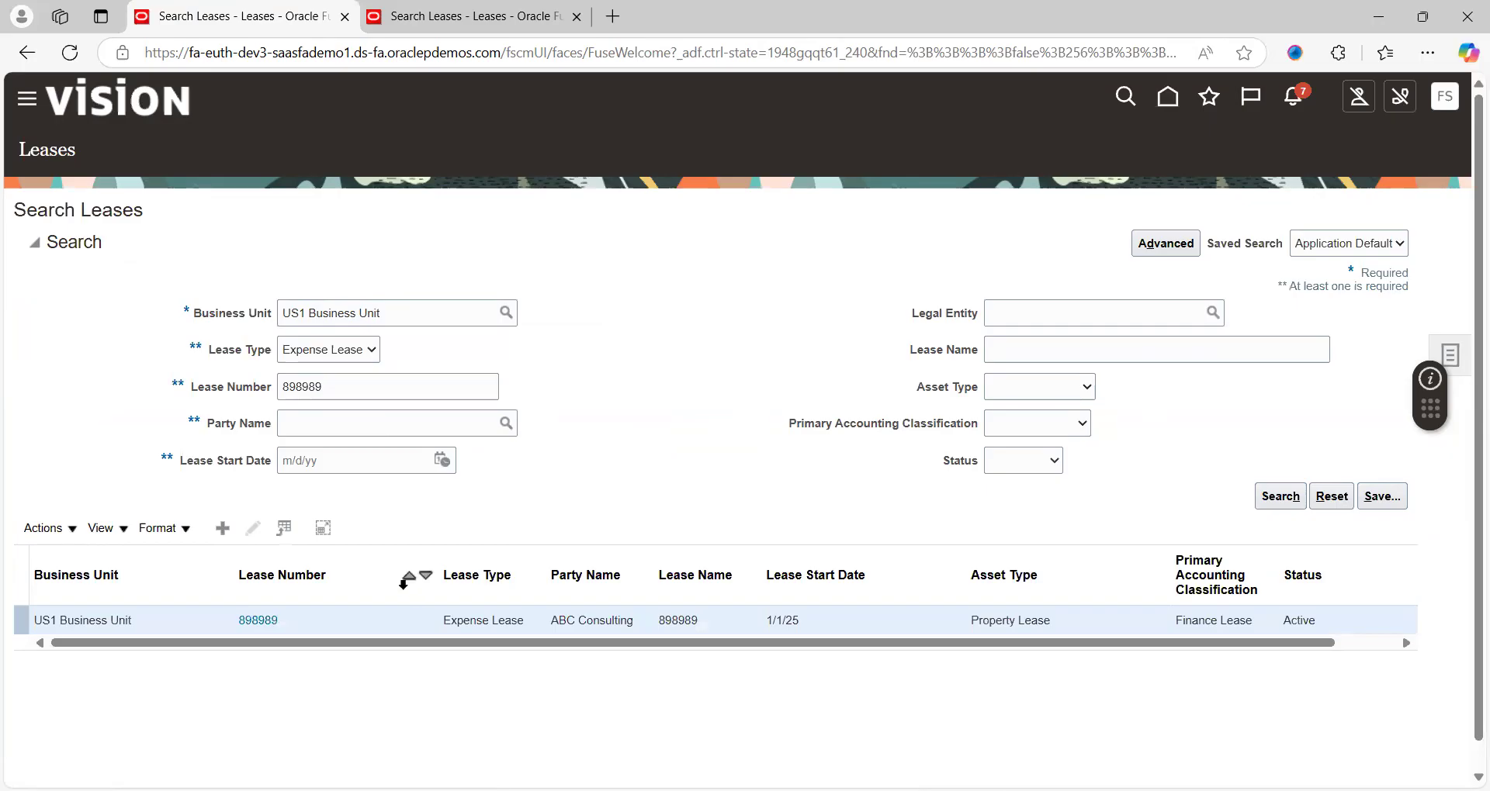
# Open lease 898989 from the results and display its payment schedules
pyautogui.click(260, 622)
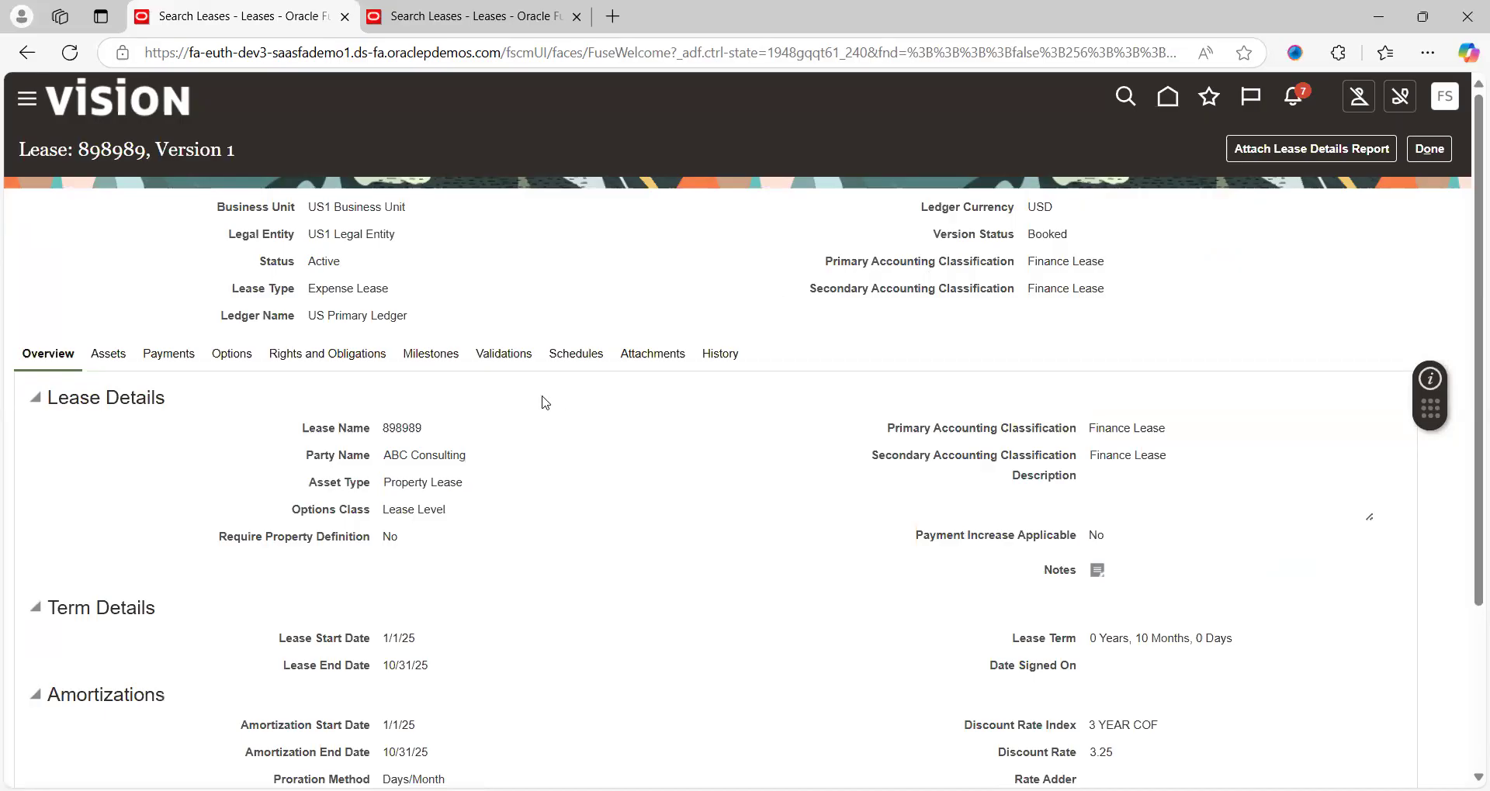
pyautogui.click(585, 365)
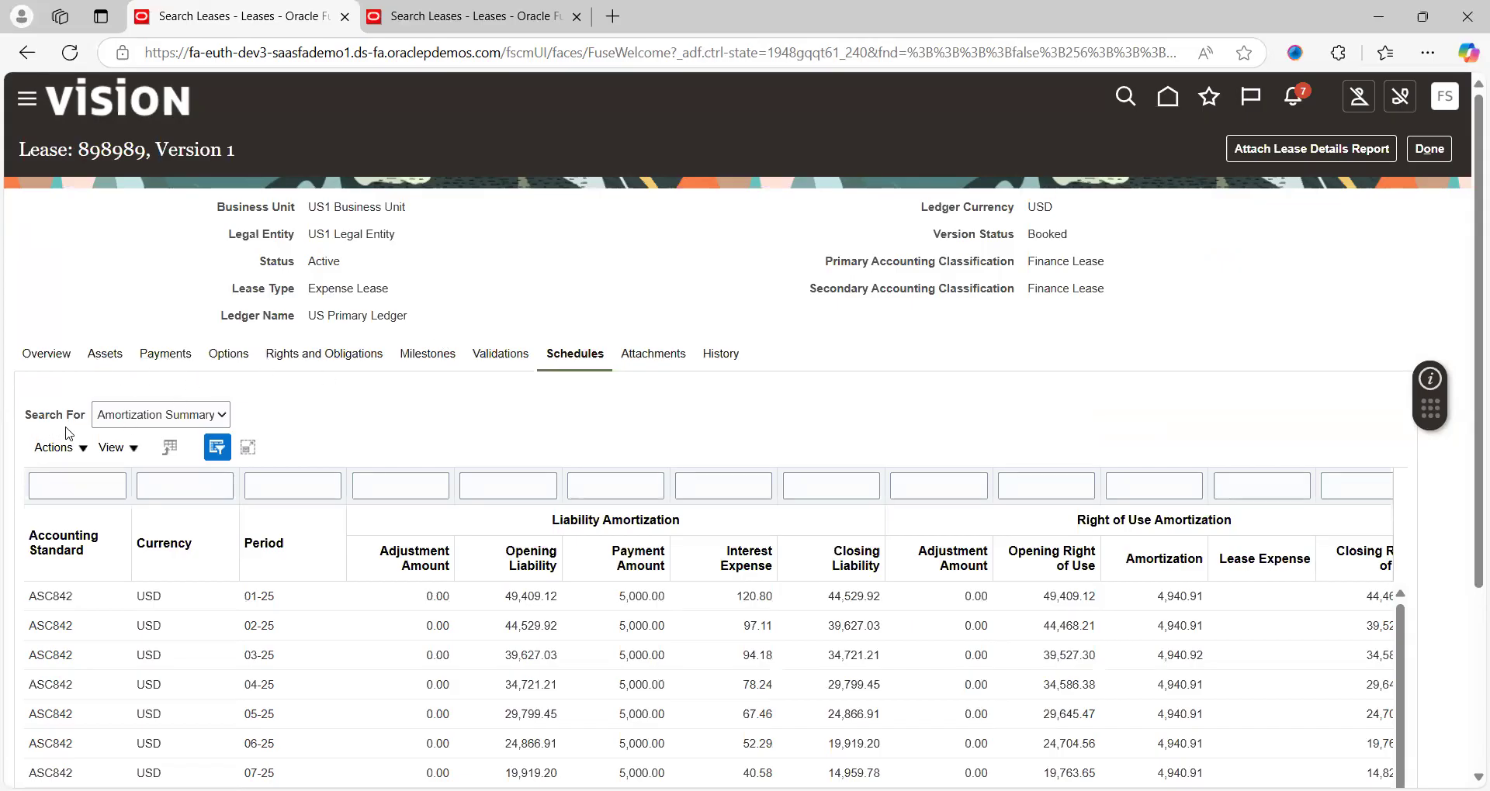
pyautogui.click(126, 423)
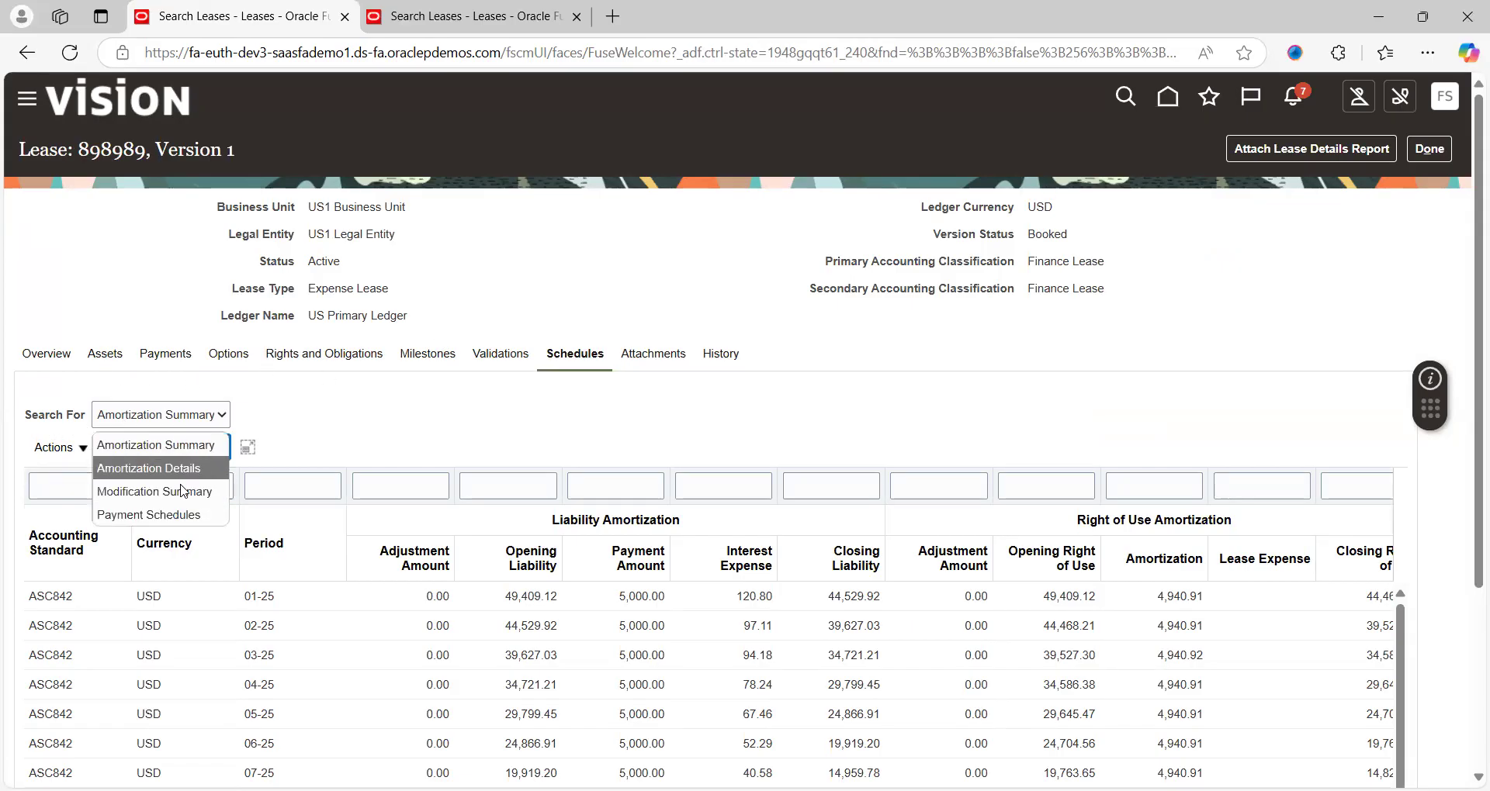
pyautogui.click(169, 515)
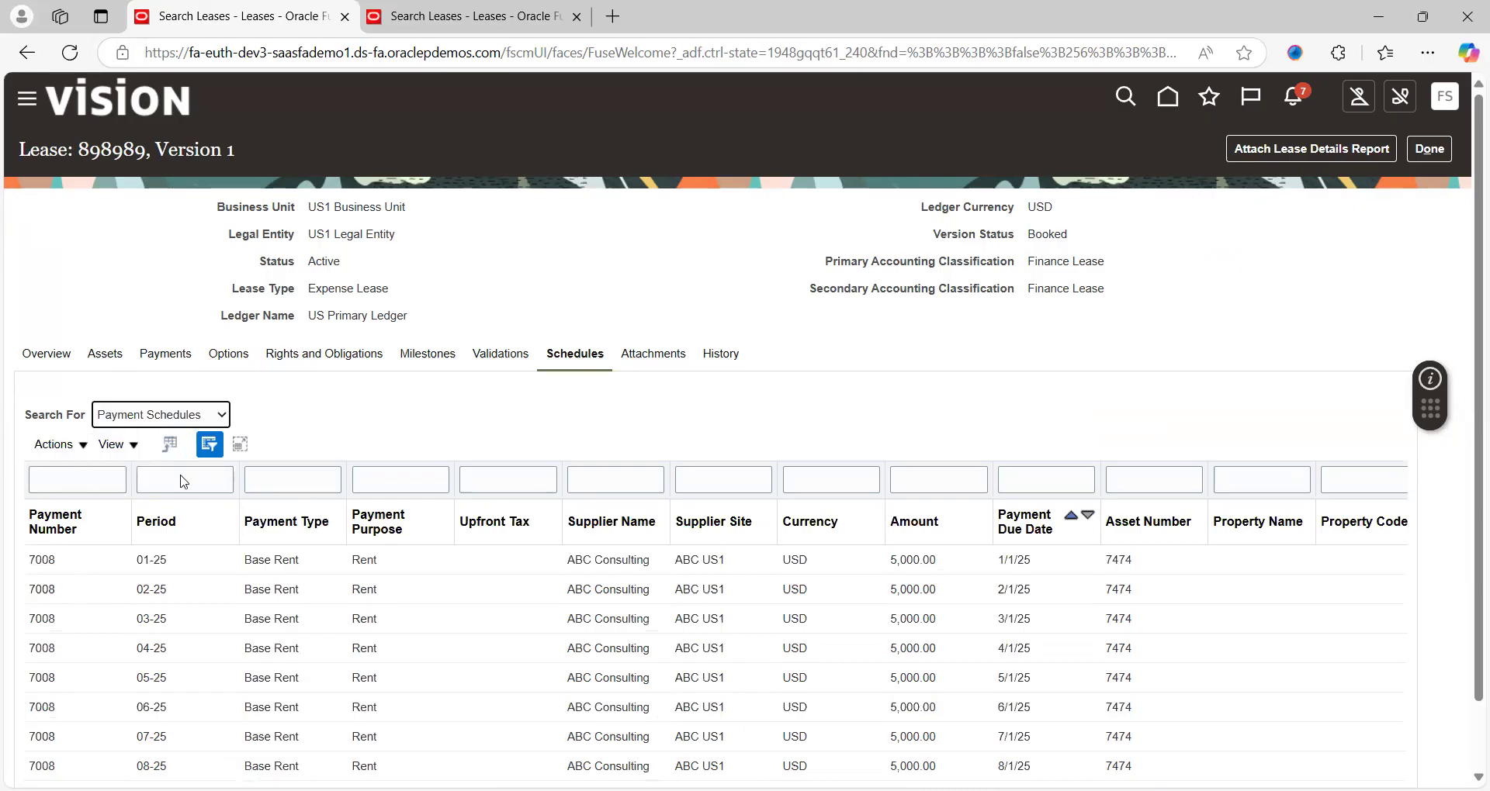
# Review the lease's modification summary and amortization details schedules, then switch back to the amortization summary
pyautogui.click(178, 416)
pyautogui.click(172, 496)
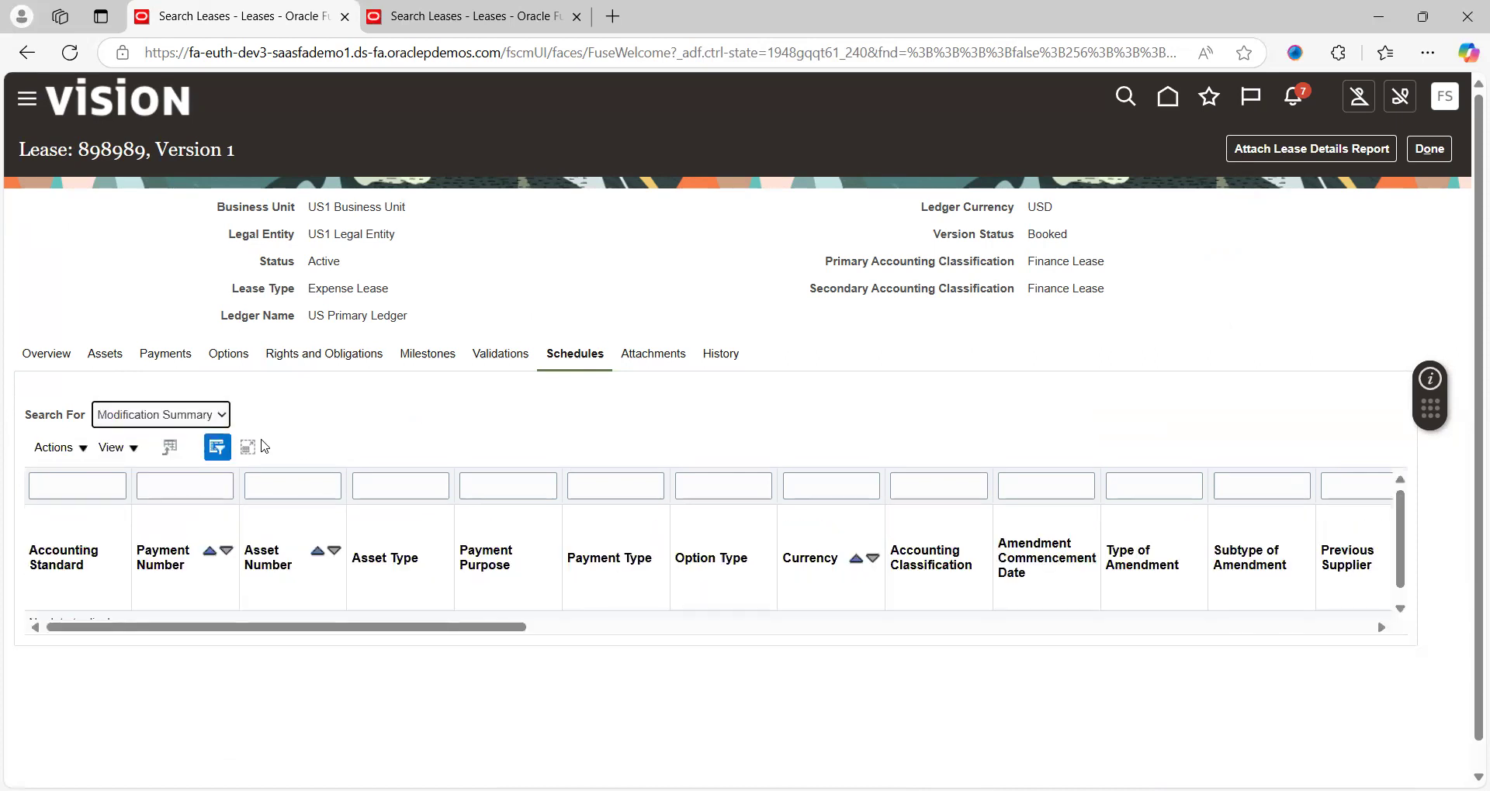
pyautogui.click(177, 422)
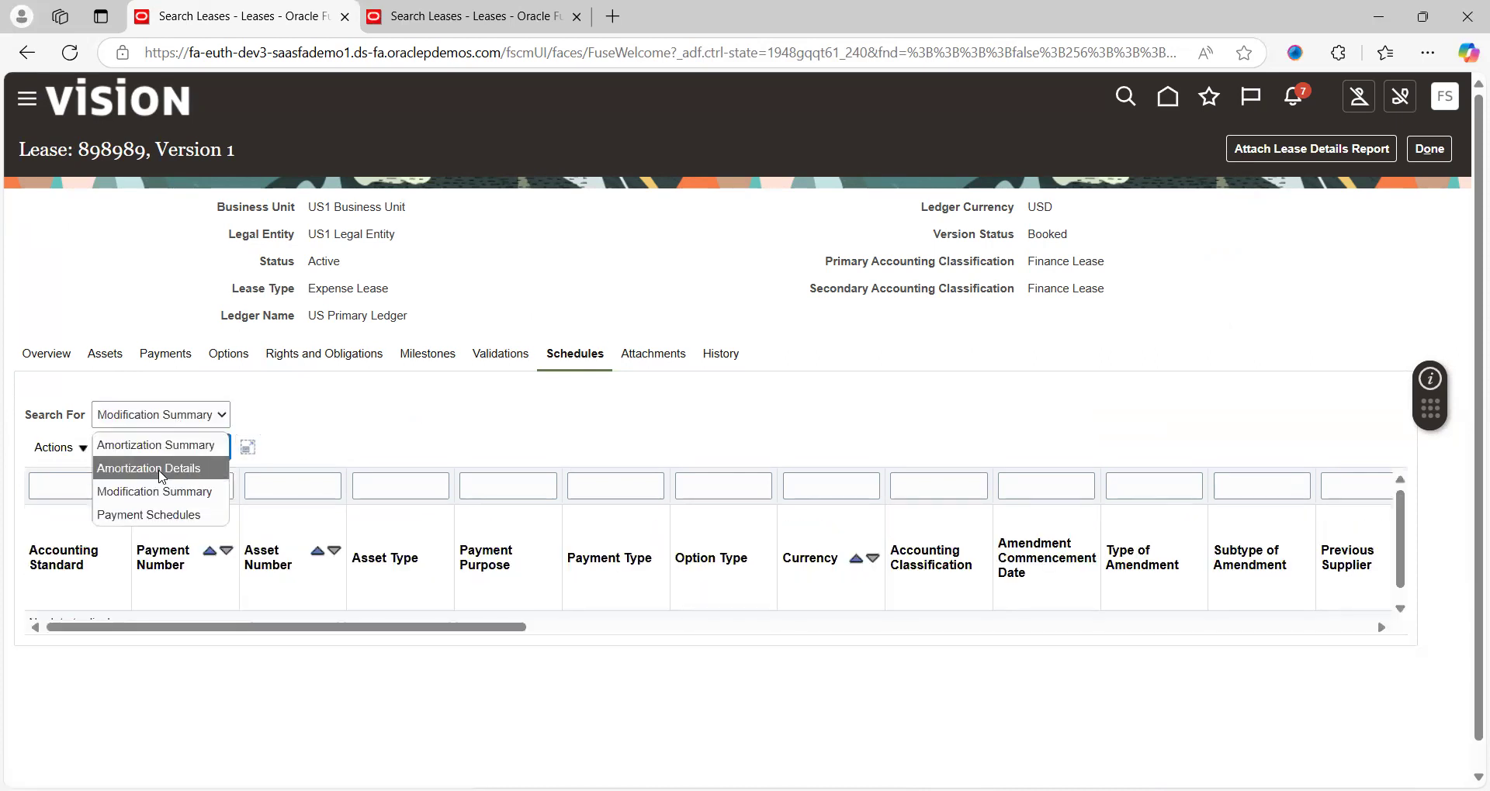
pyautogui.click(163, 469)
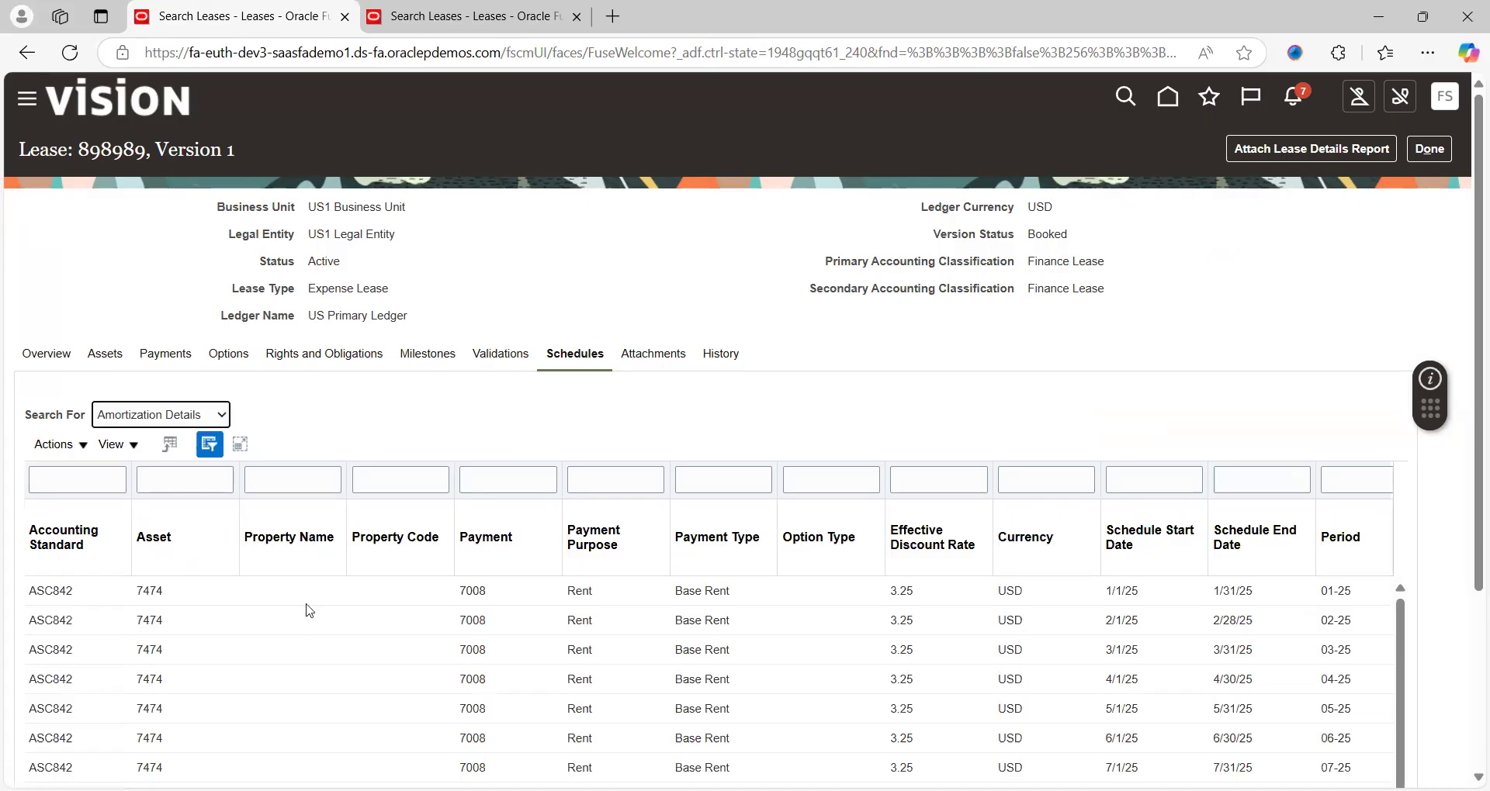
pyautogui.click(204, 419)
pyautogui.click(187, 444)
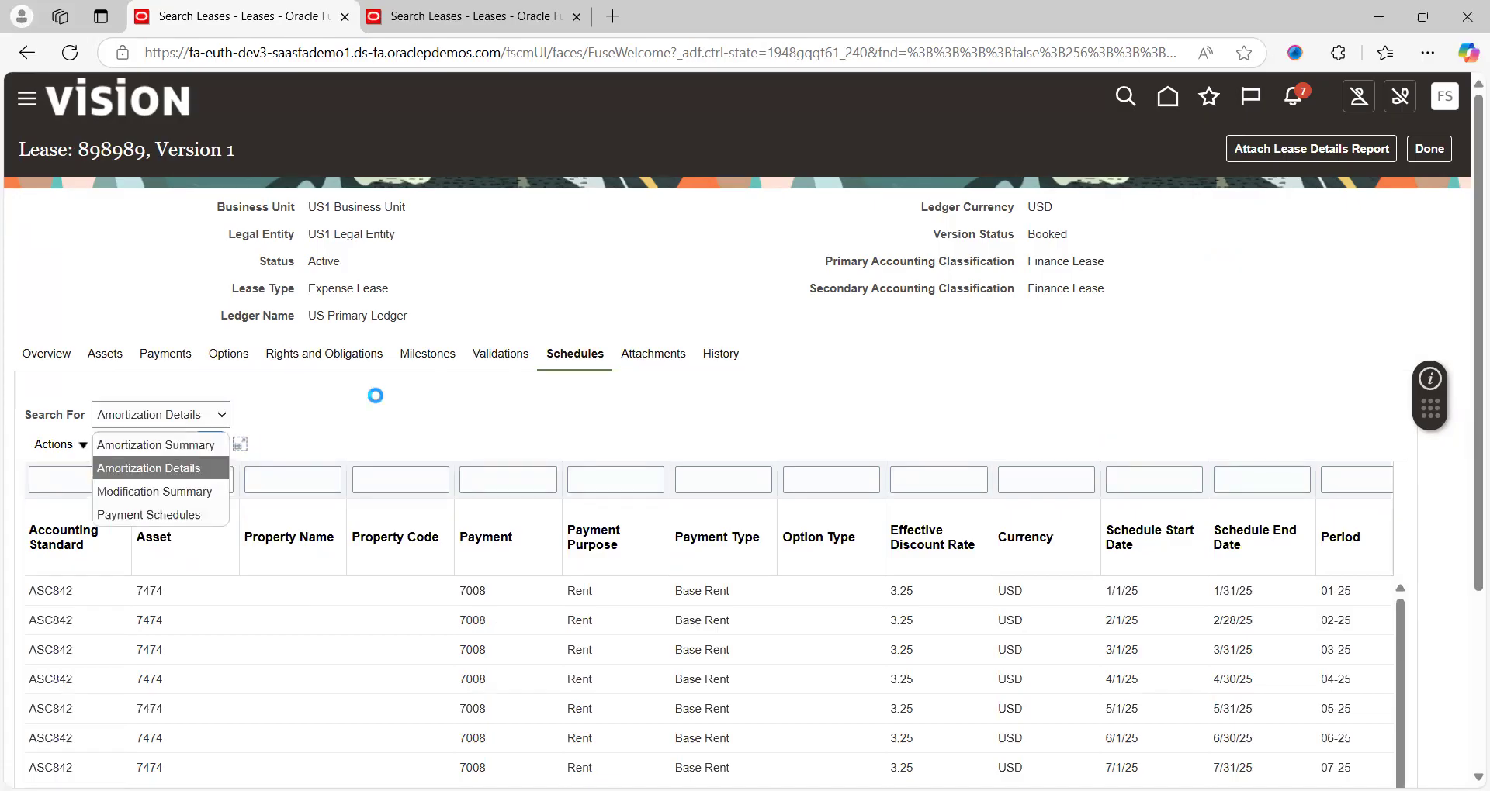
# Check the lease's attachments, submit the request to attach the lease details report again, and acknowledge the confirmation
pyautogui.click(664, 355)
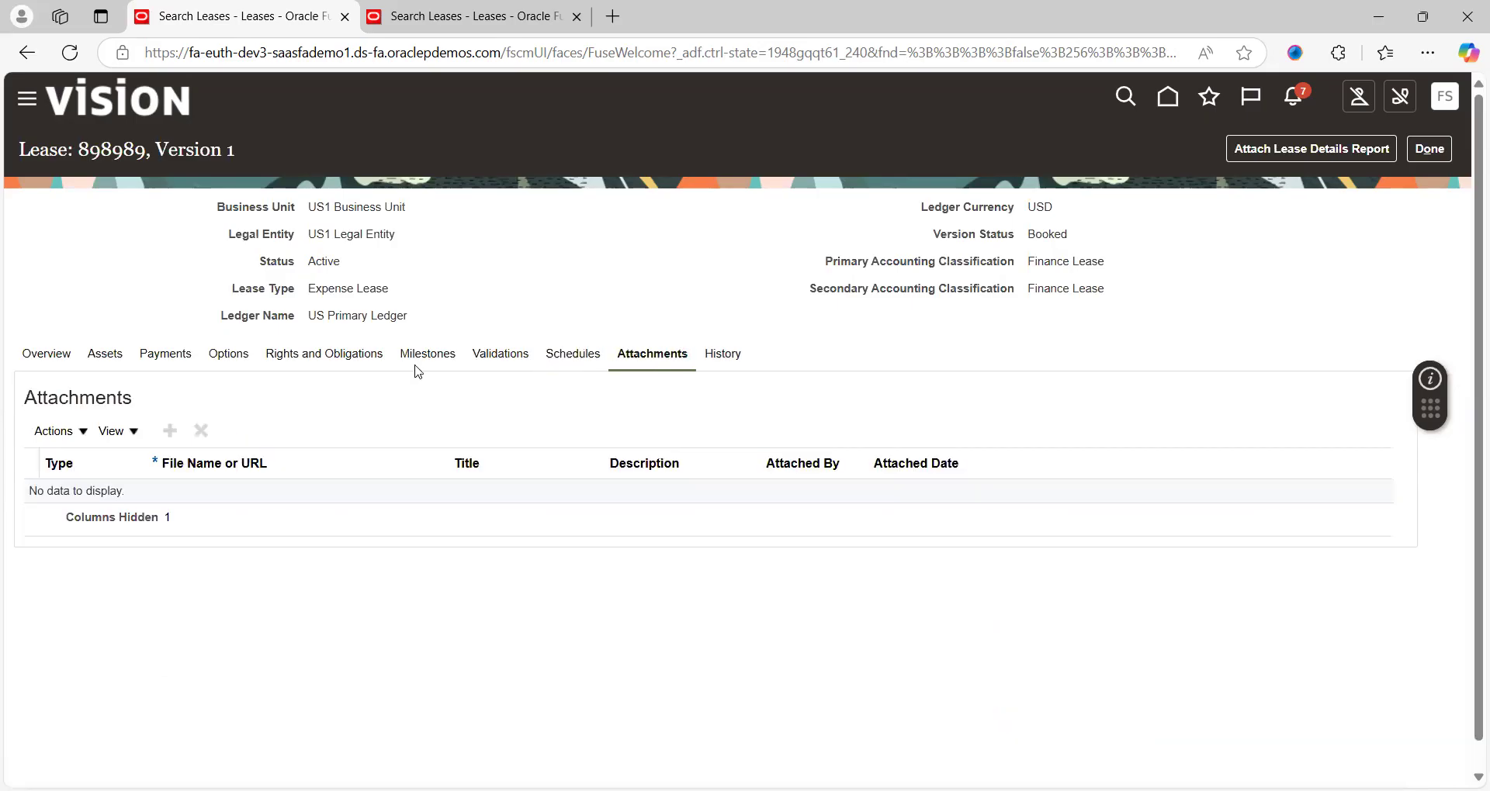
pyautogui.click(1274, 151)
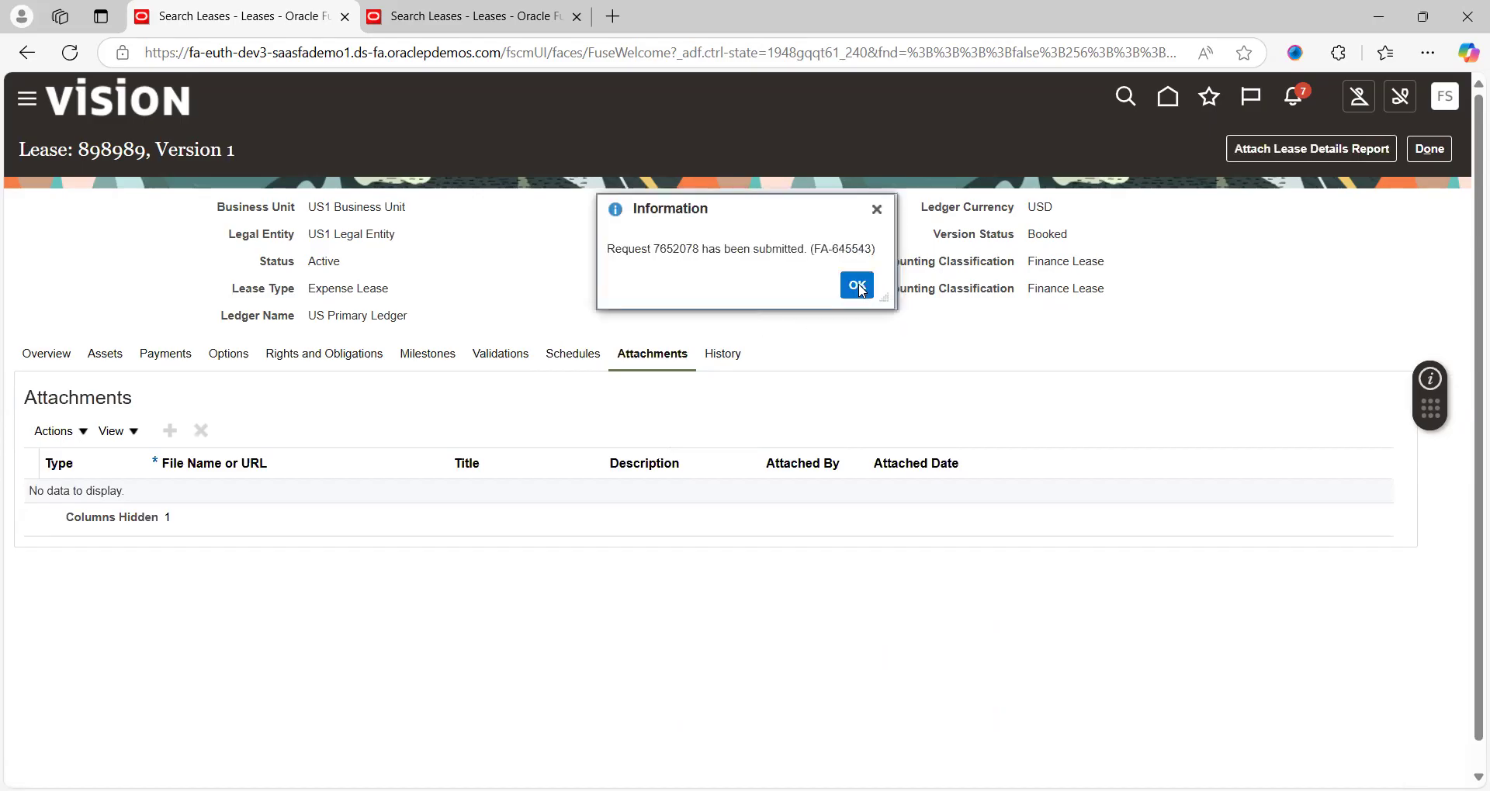
pyautogui.click(855, 286)
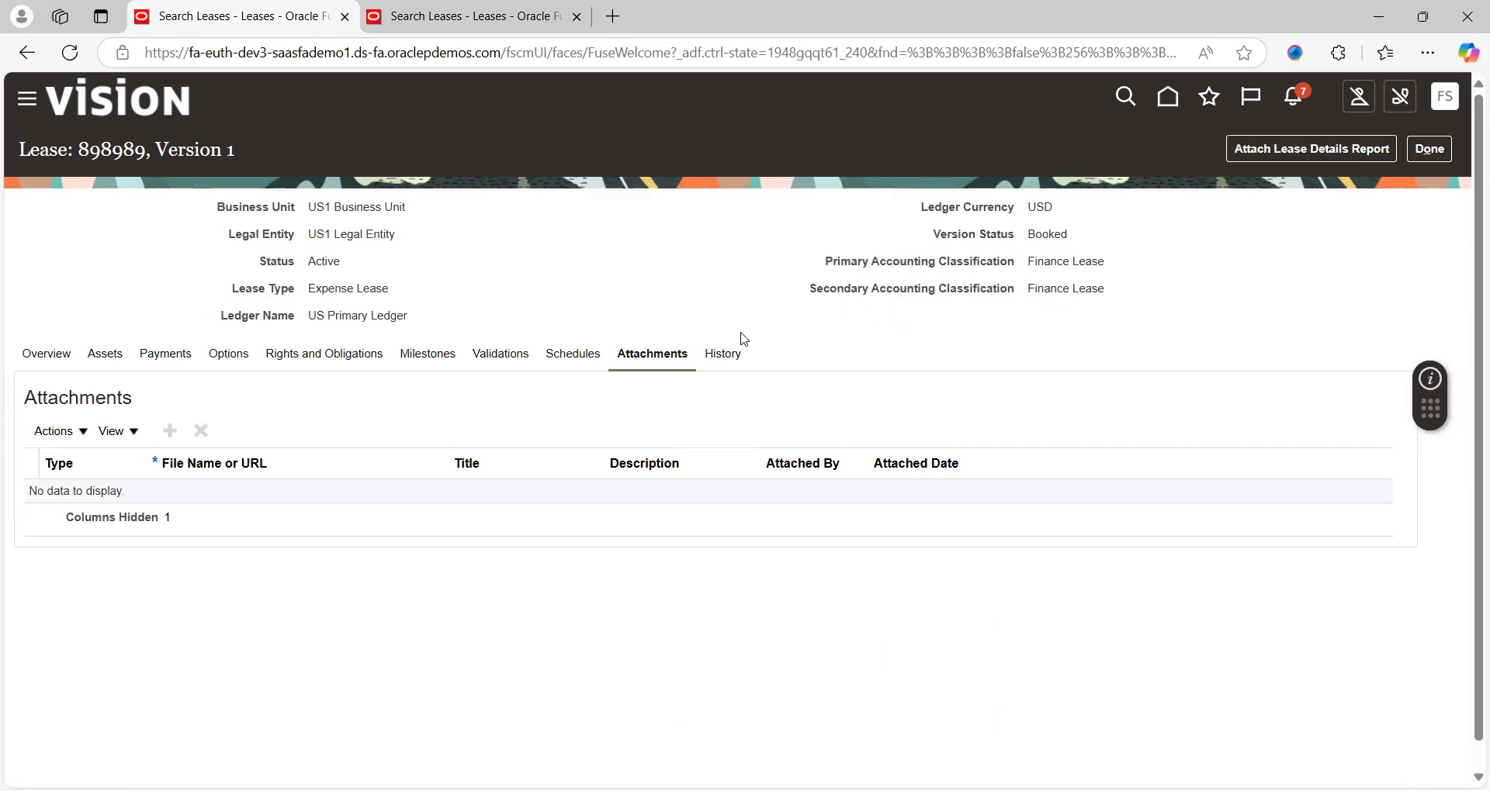
# Review the lease's overview, schedules and validation results, then close the lease
pyautogui.click(45, 357)
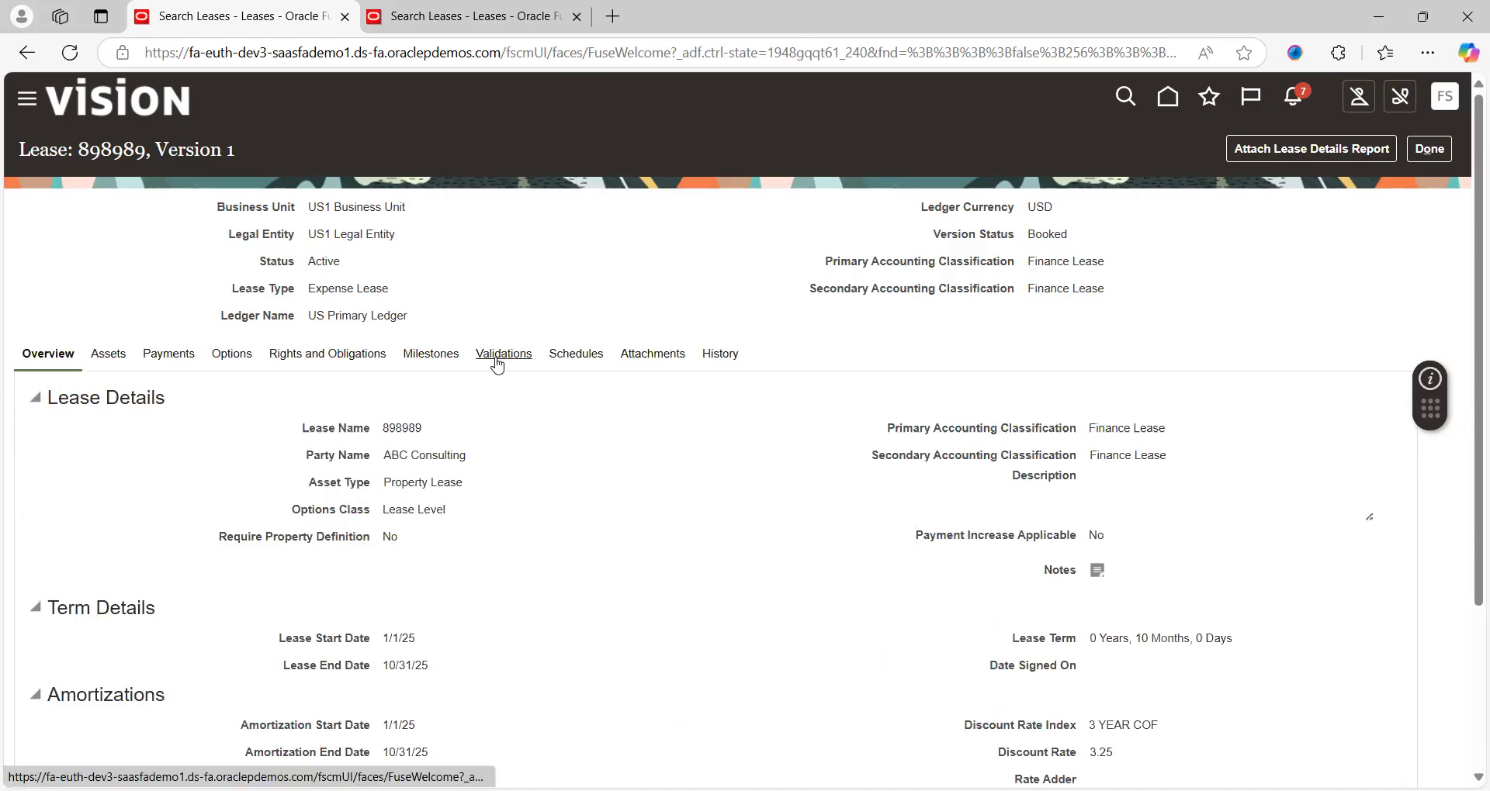
pyautogui.click(574, 356)
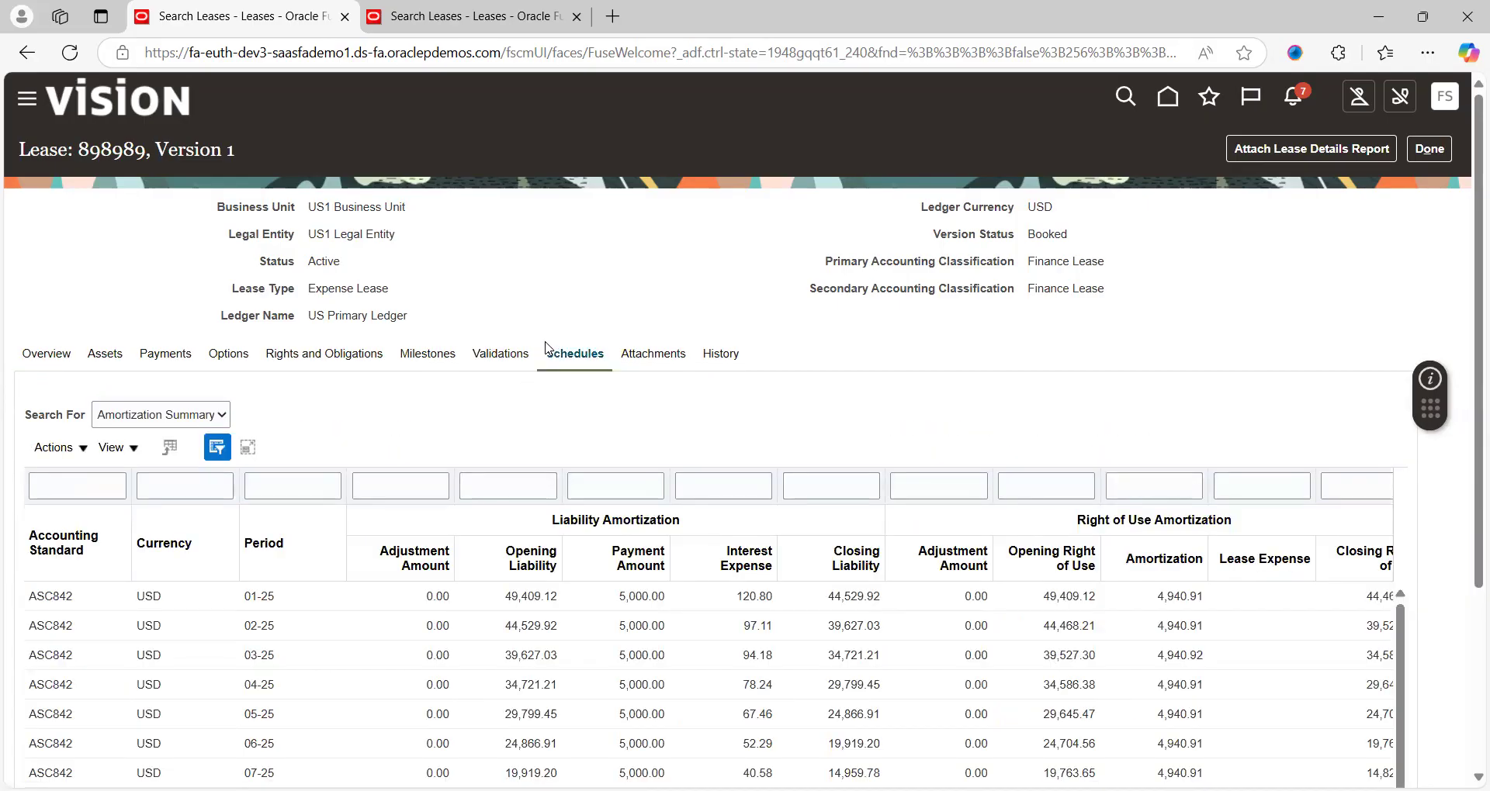
pyautogui.click(512, 353)
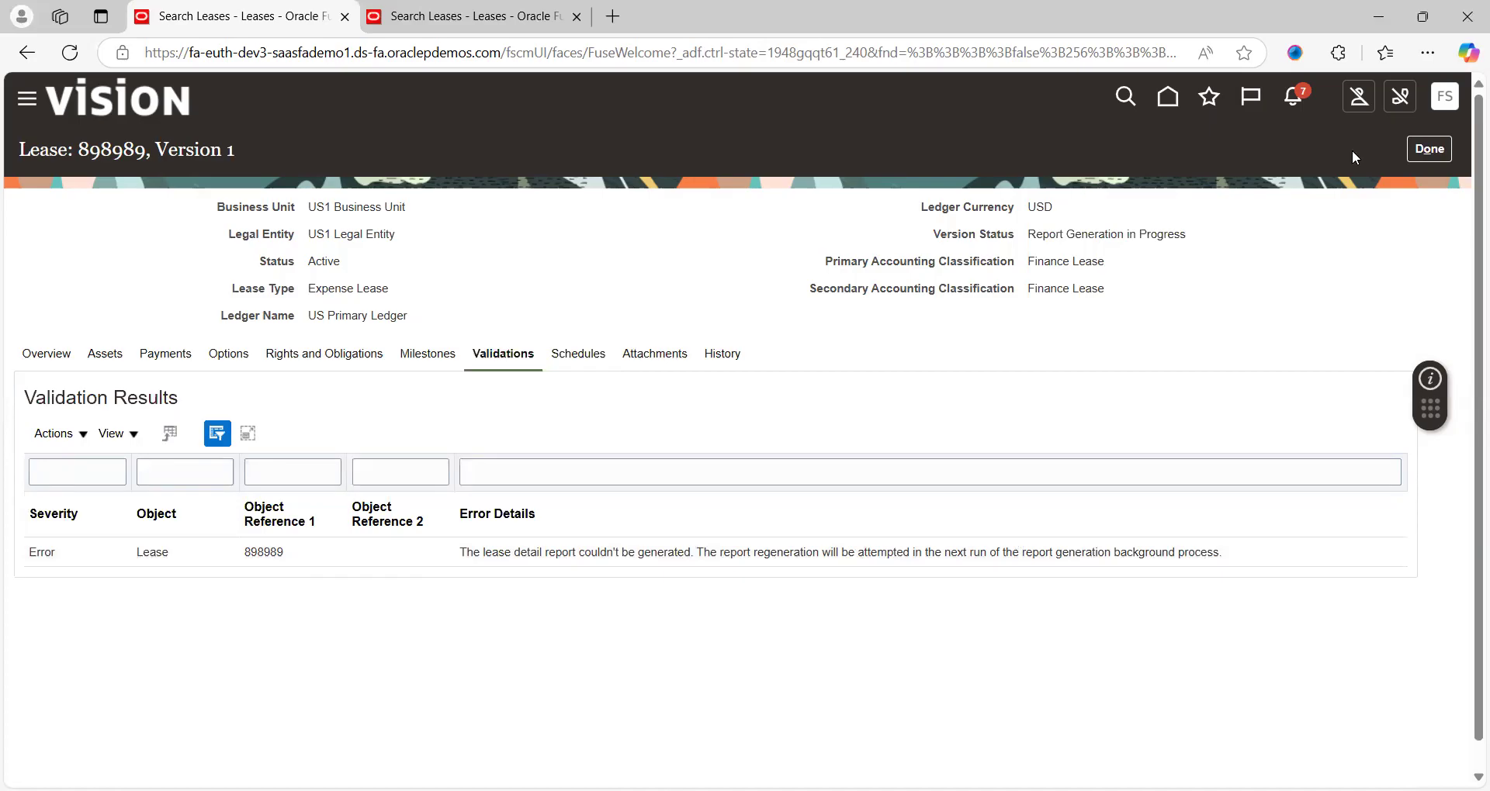
pyautogui.click(1421, 153)
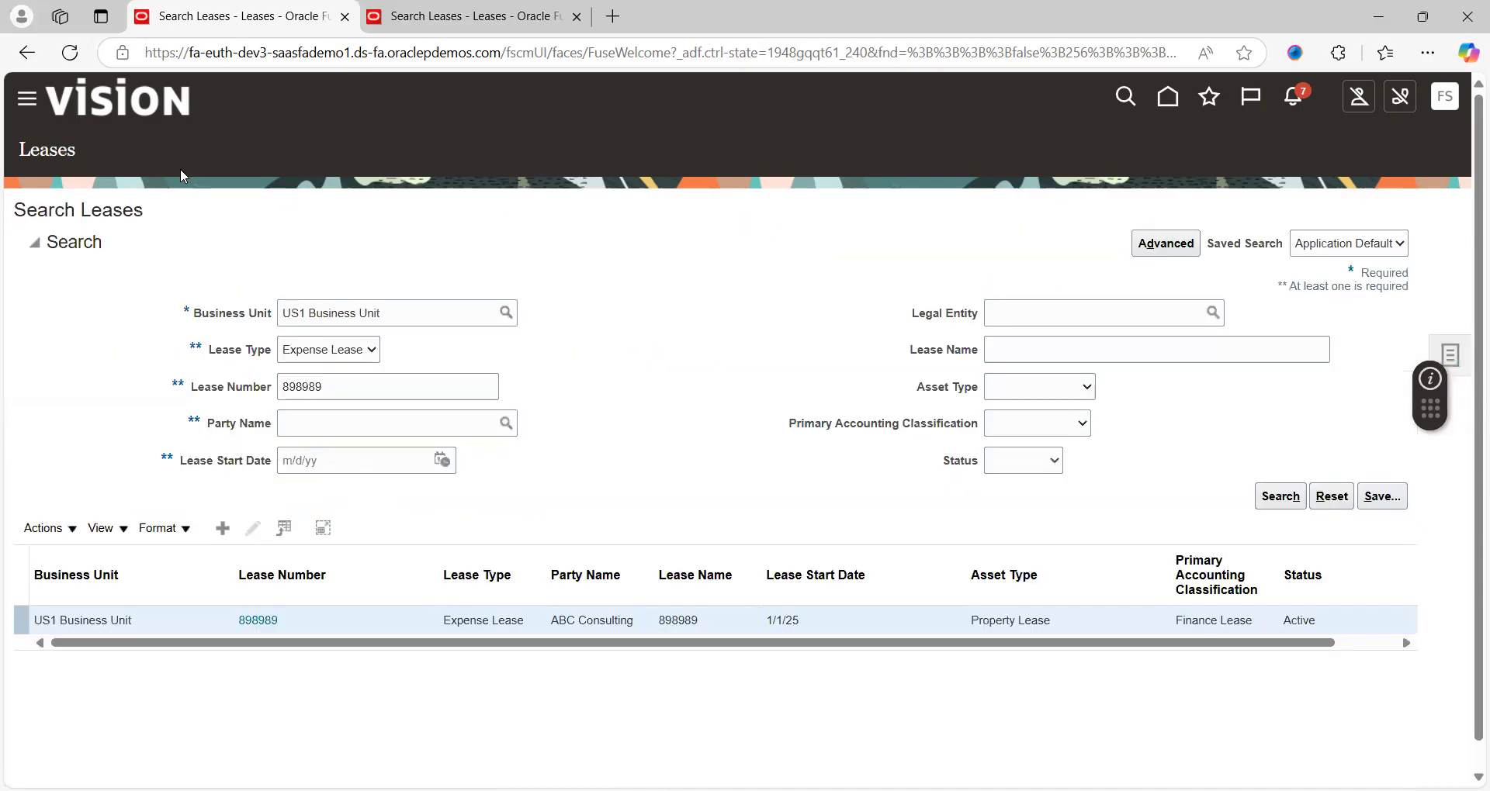
# Open Scheduled Processes, refresh the list, and examine the details of Process Lease Actions request 7652078
pyautogui.click(34, 104)
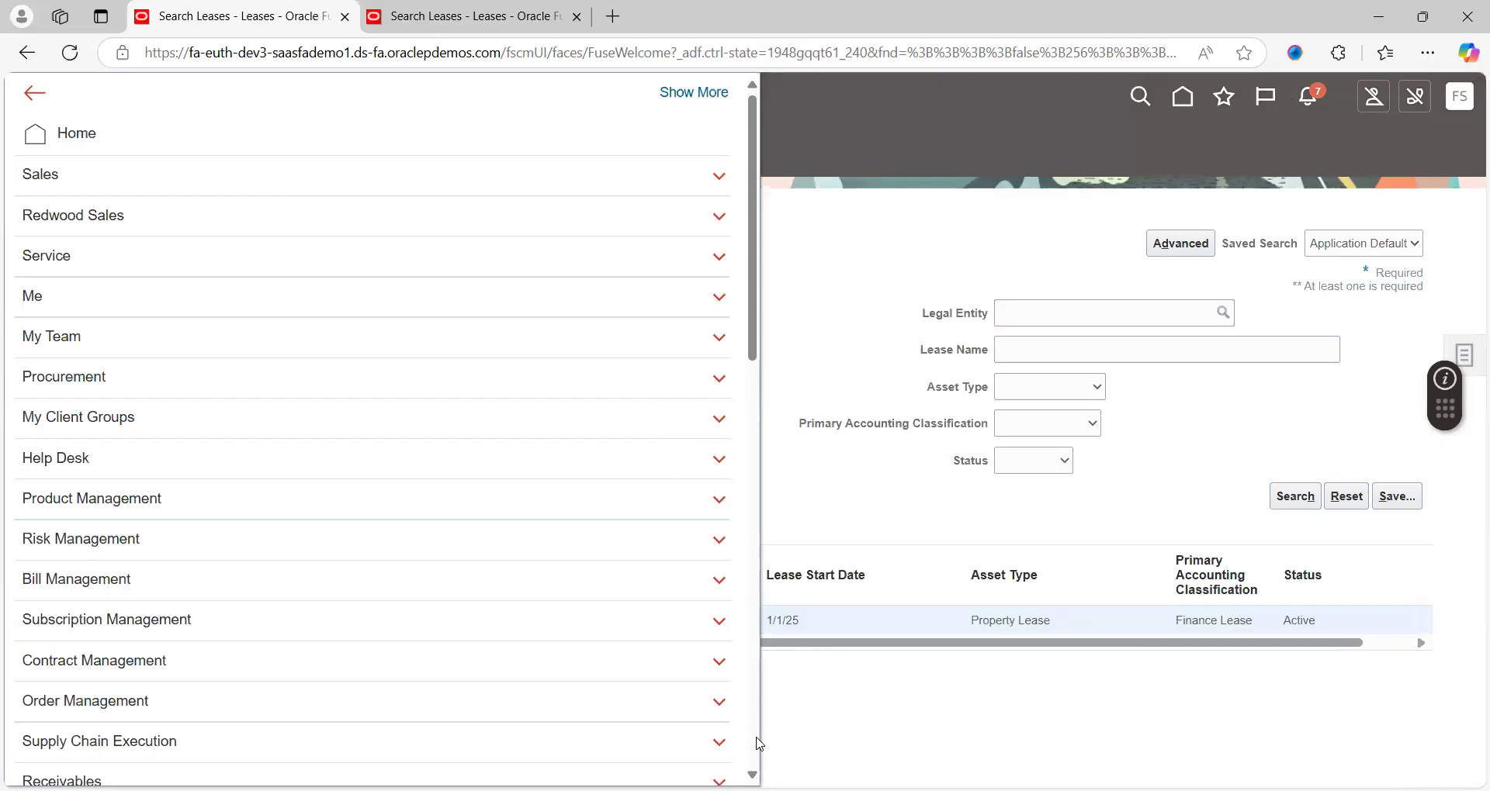
pyautogui.scroll(-10, 756, 743)
pyautogui.click(266, 460)
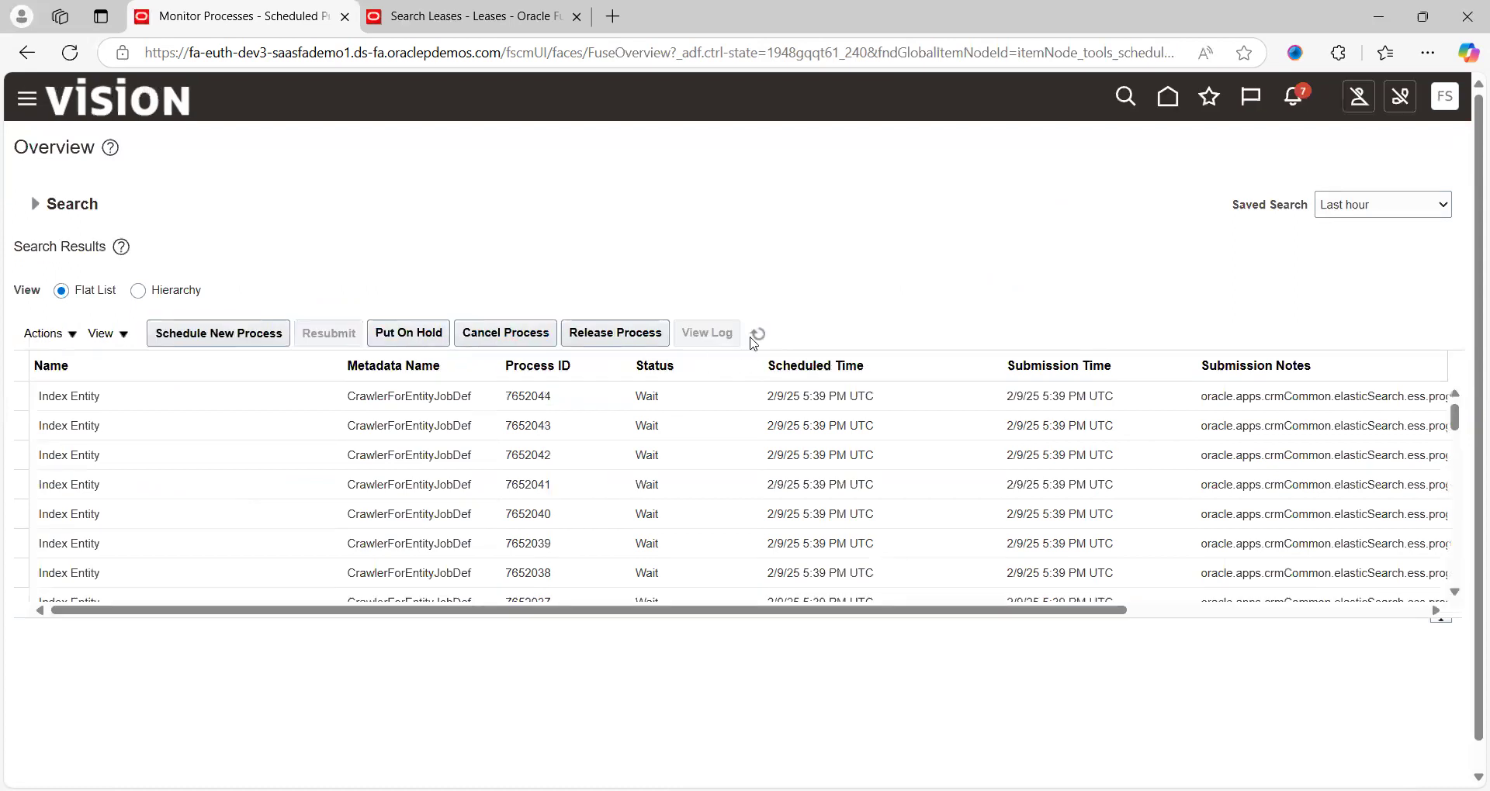
pyautogui.click(752, 337)
pyautogui.click(698, 399)
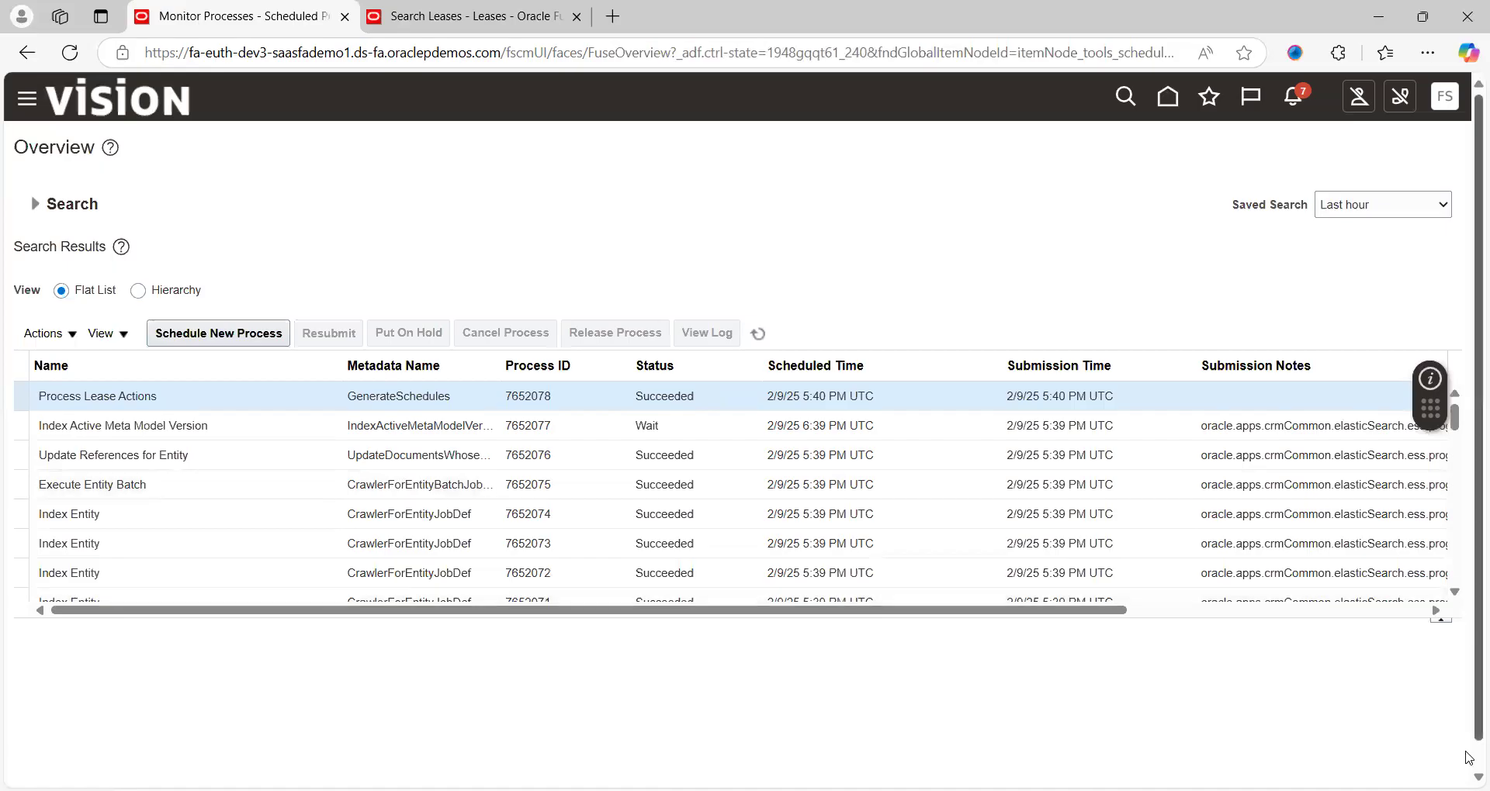
pyautogui.scroll(-1, 1469, 757)
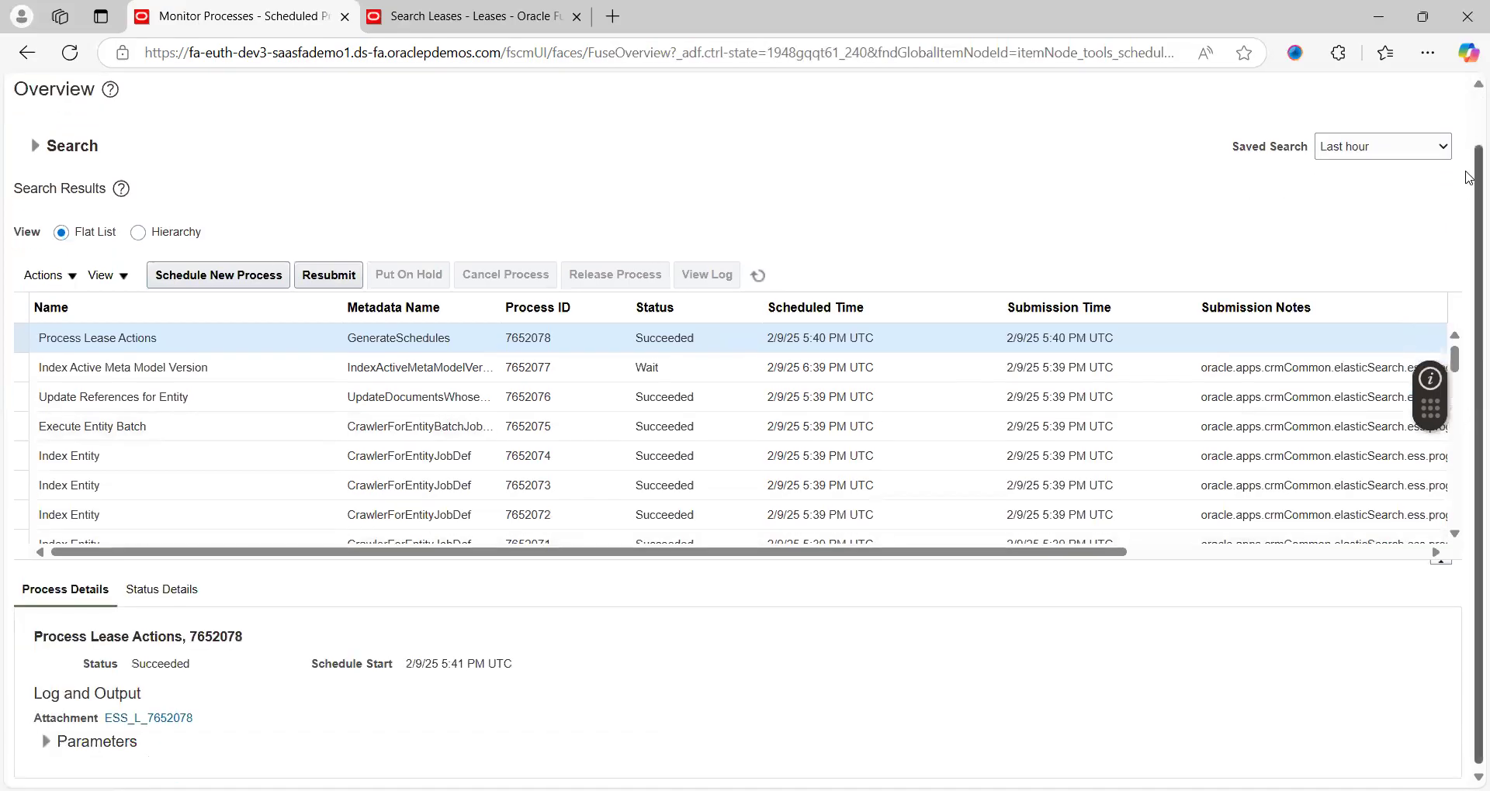
# Return to the Leases work area and search US1 Business Unit for Expense Lease number 898989
pyautogui.scroll(1, 1470, 133)
pyautogui.click(1177, 95)
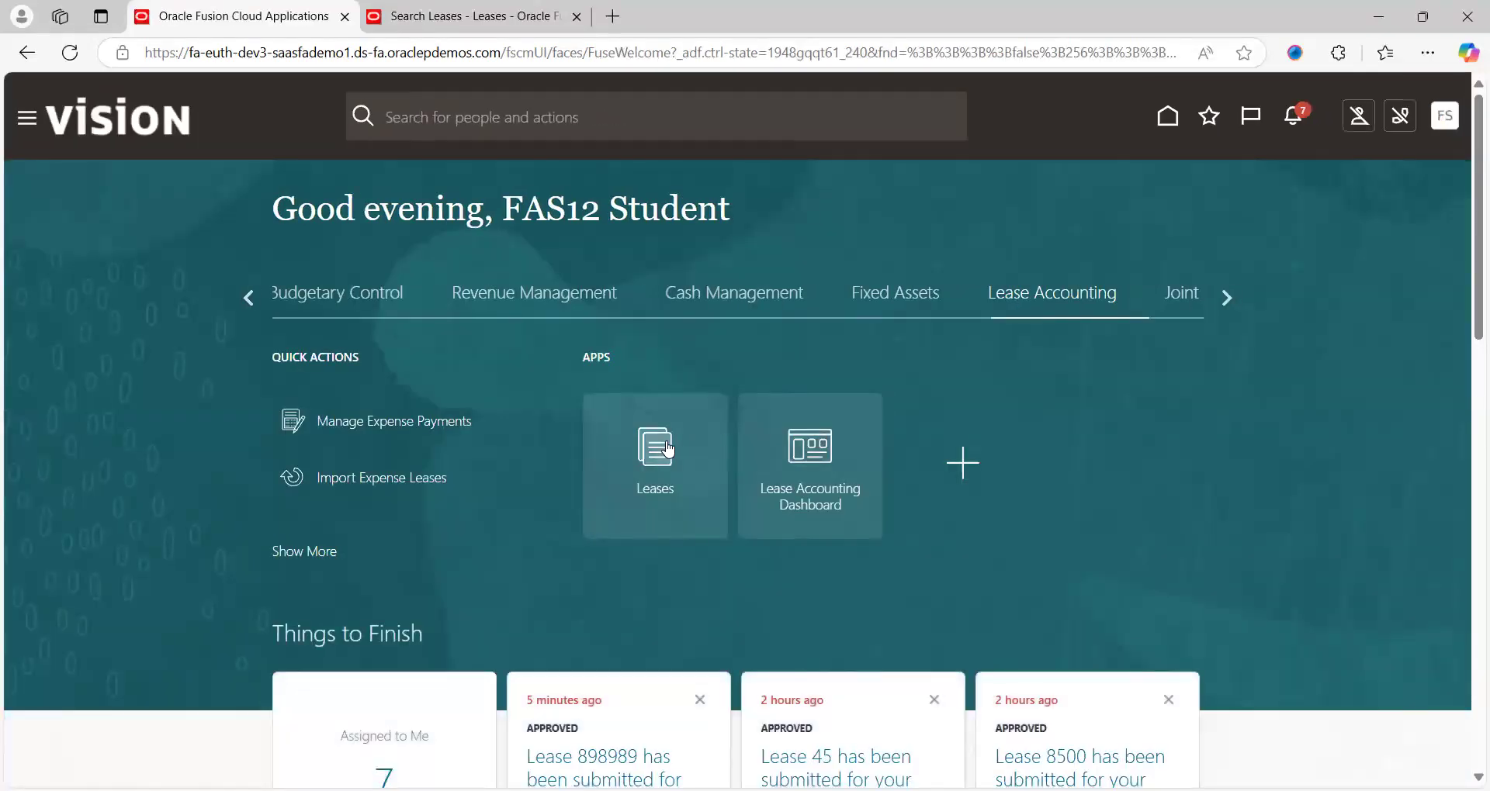
pyautogui.click(668, 450)
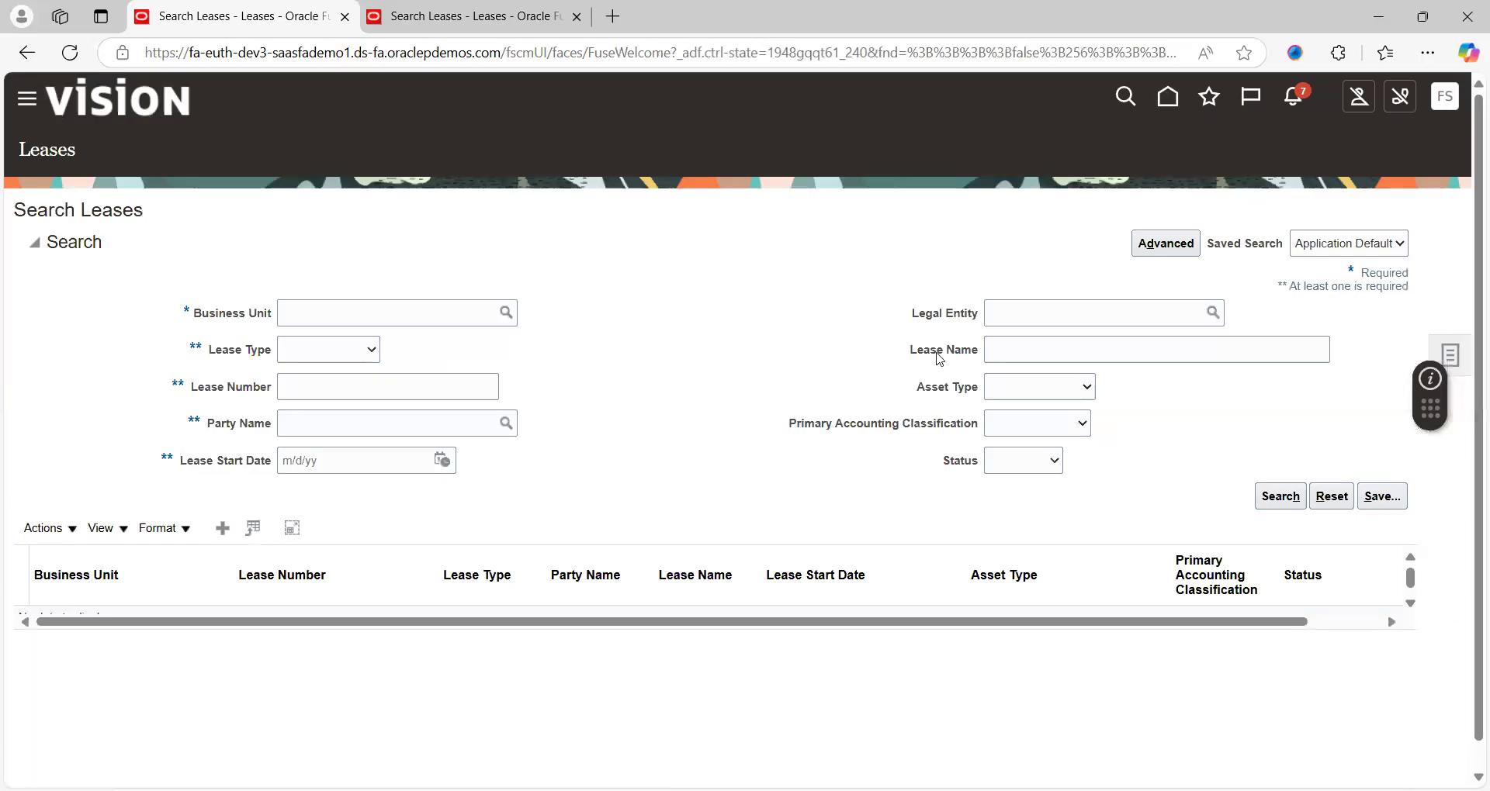
pyautogui.click(444, 310)
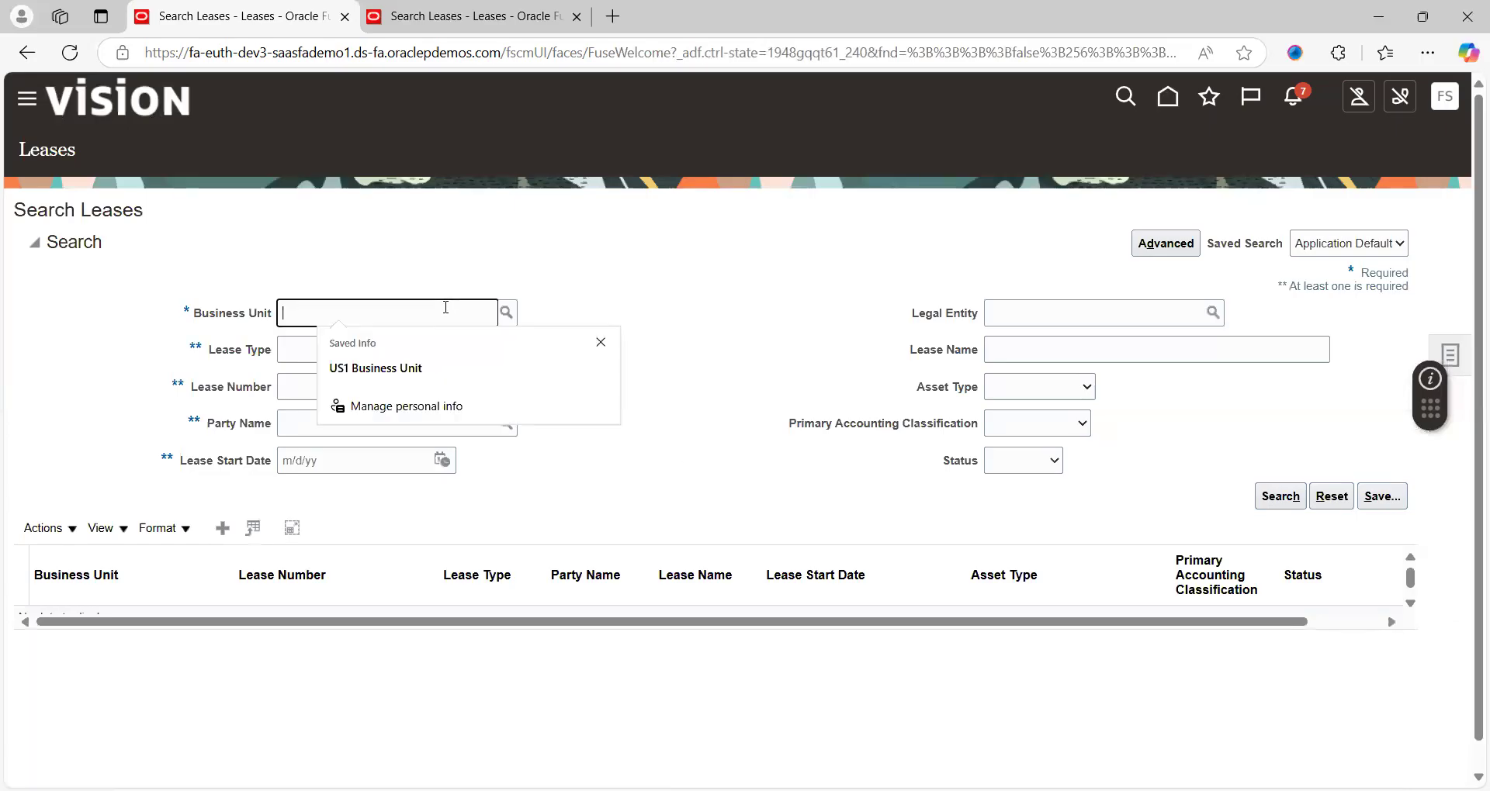
pyautogui.click(412, 369)
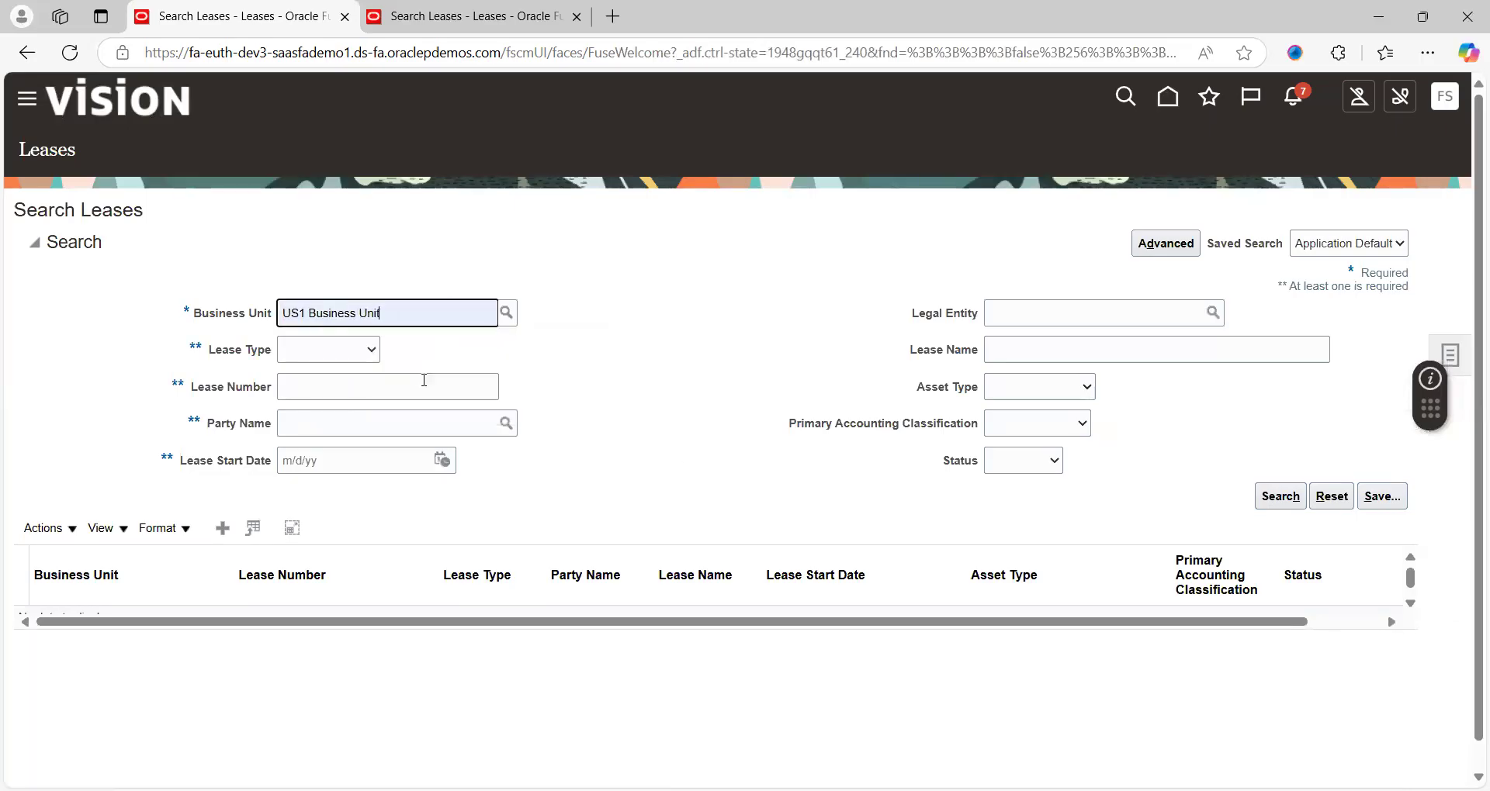
pyautogui.doubleClick(347, 368)
pyautogui.click(358, 352)
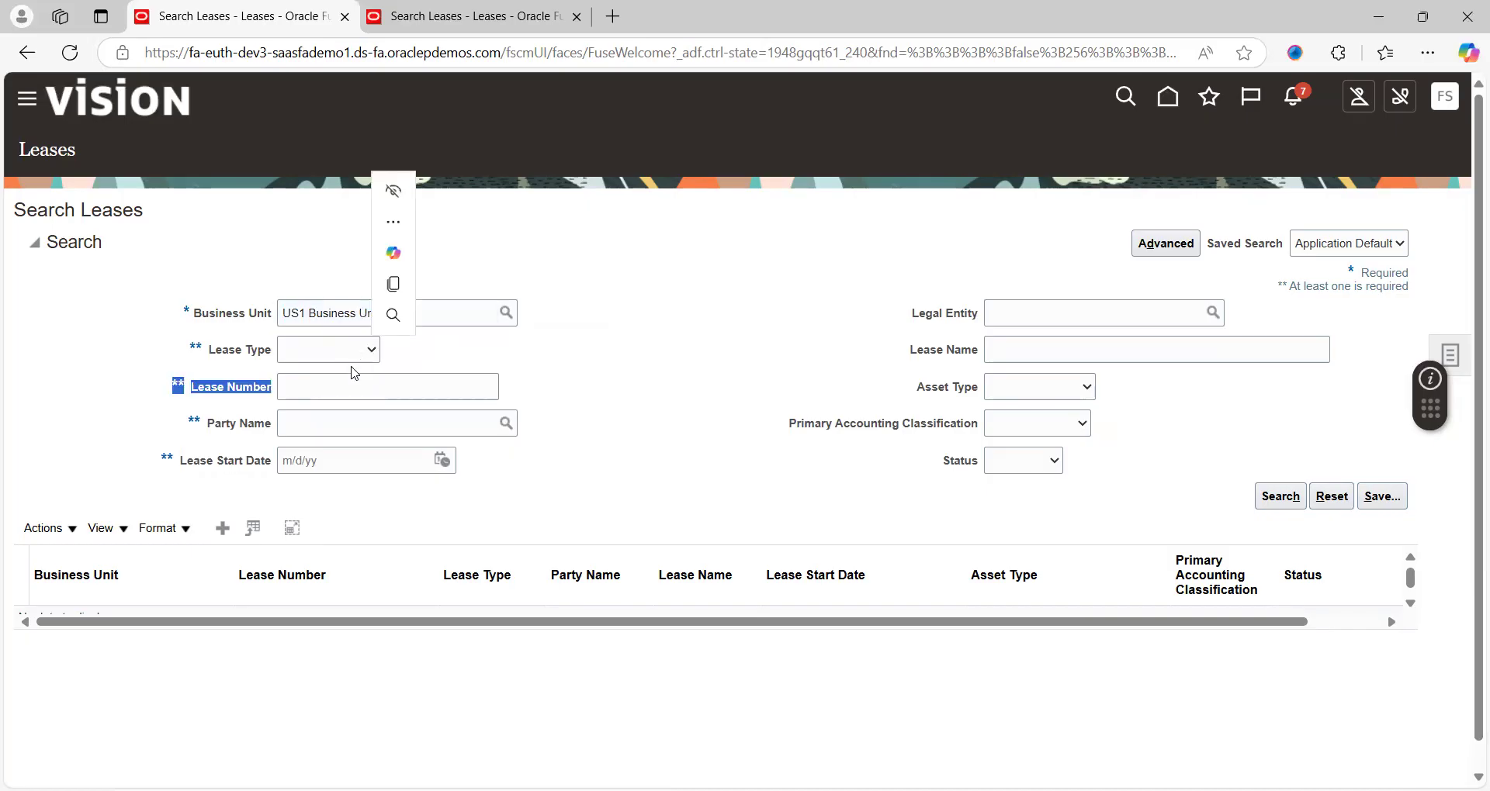
pyautogui.click(349, 403)
pyautogui.click(388, 388)
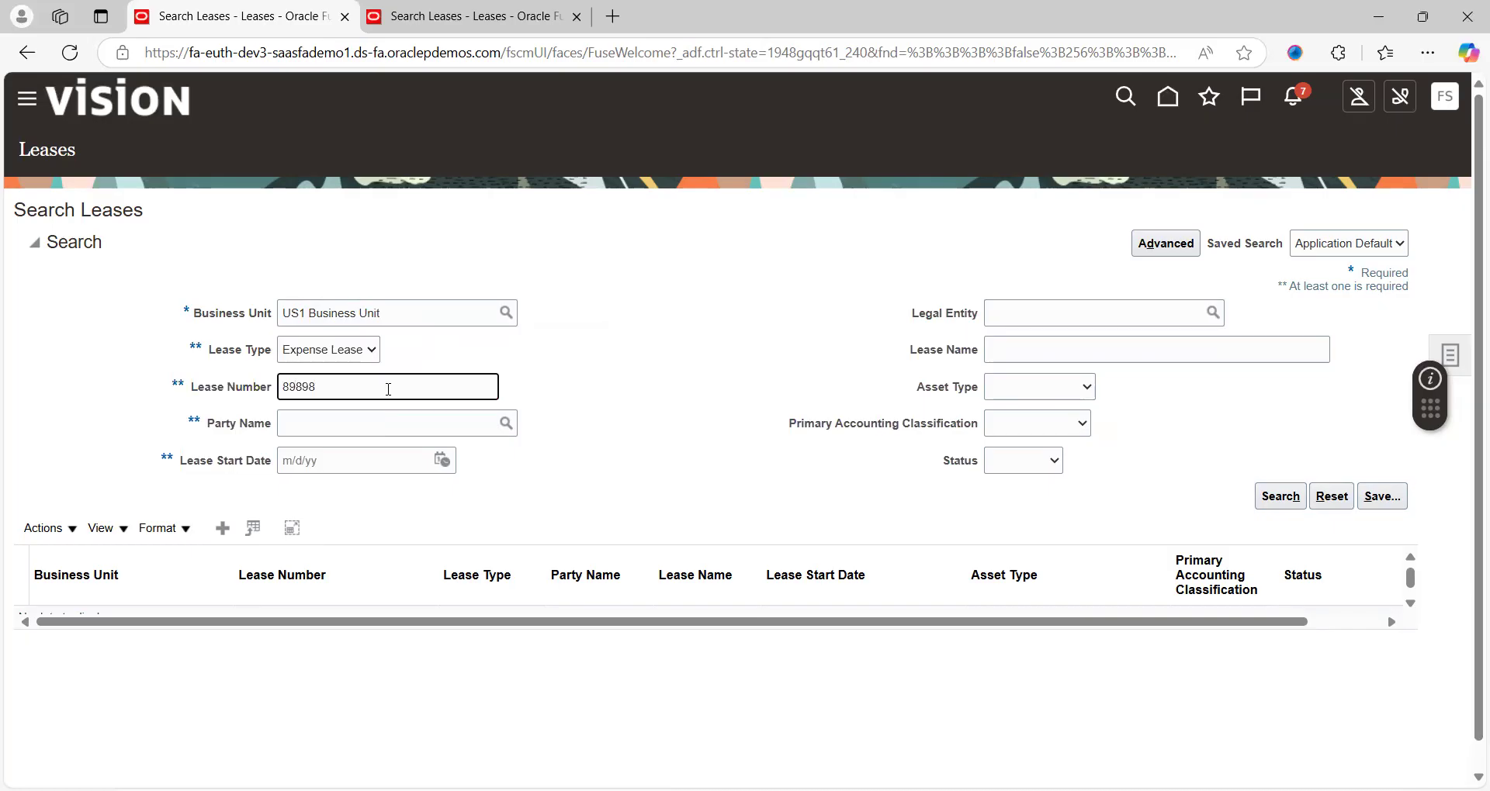
pyautogui.click(1268, 503)
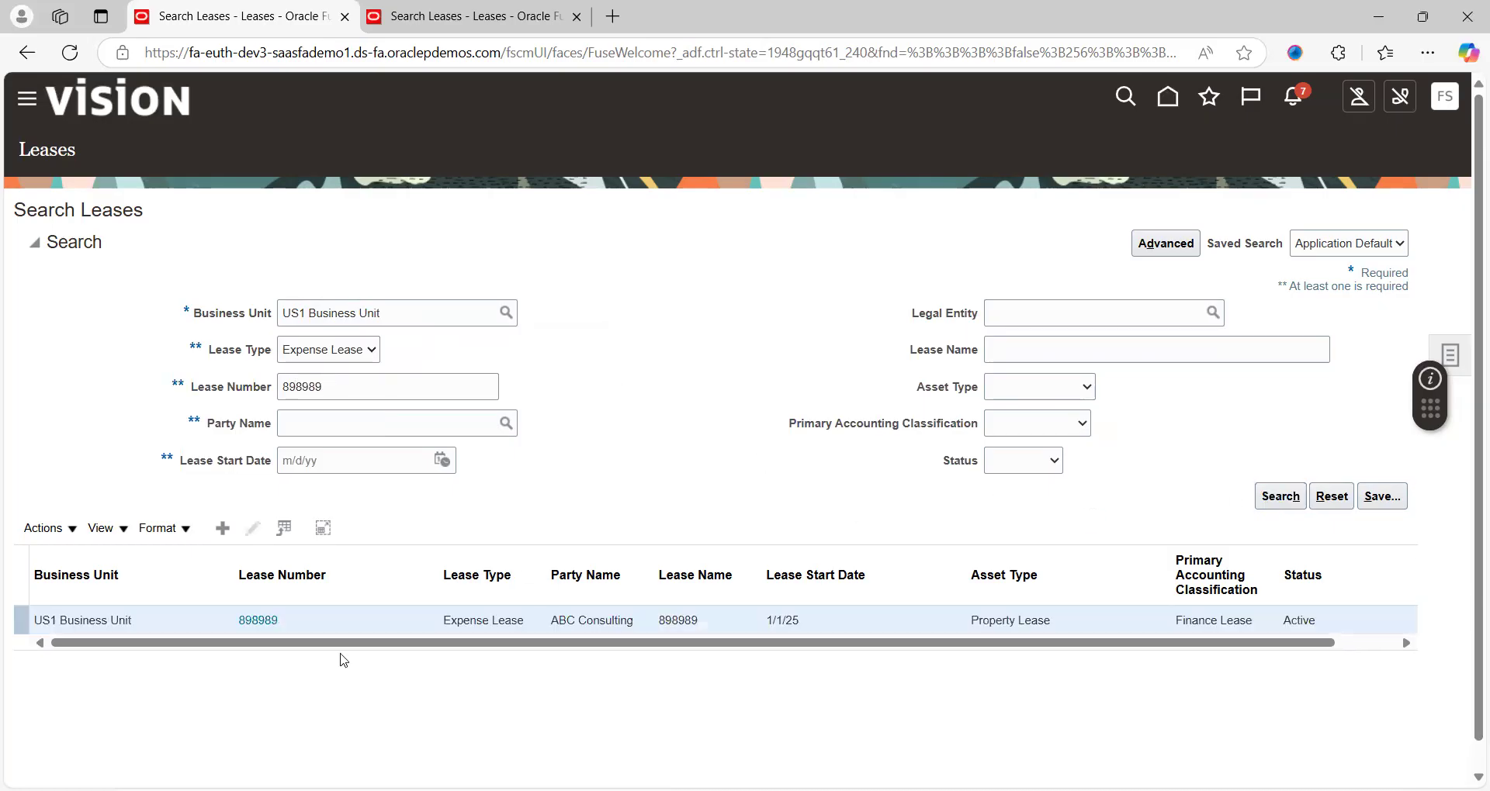
# Open lease 898989's schedules, download the attached lease details report, and open it in Excel with editing enabled
pyautogui.click(259, 620)
pyautogui.click(590, 358)
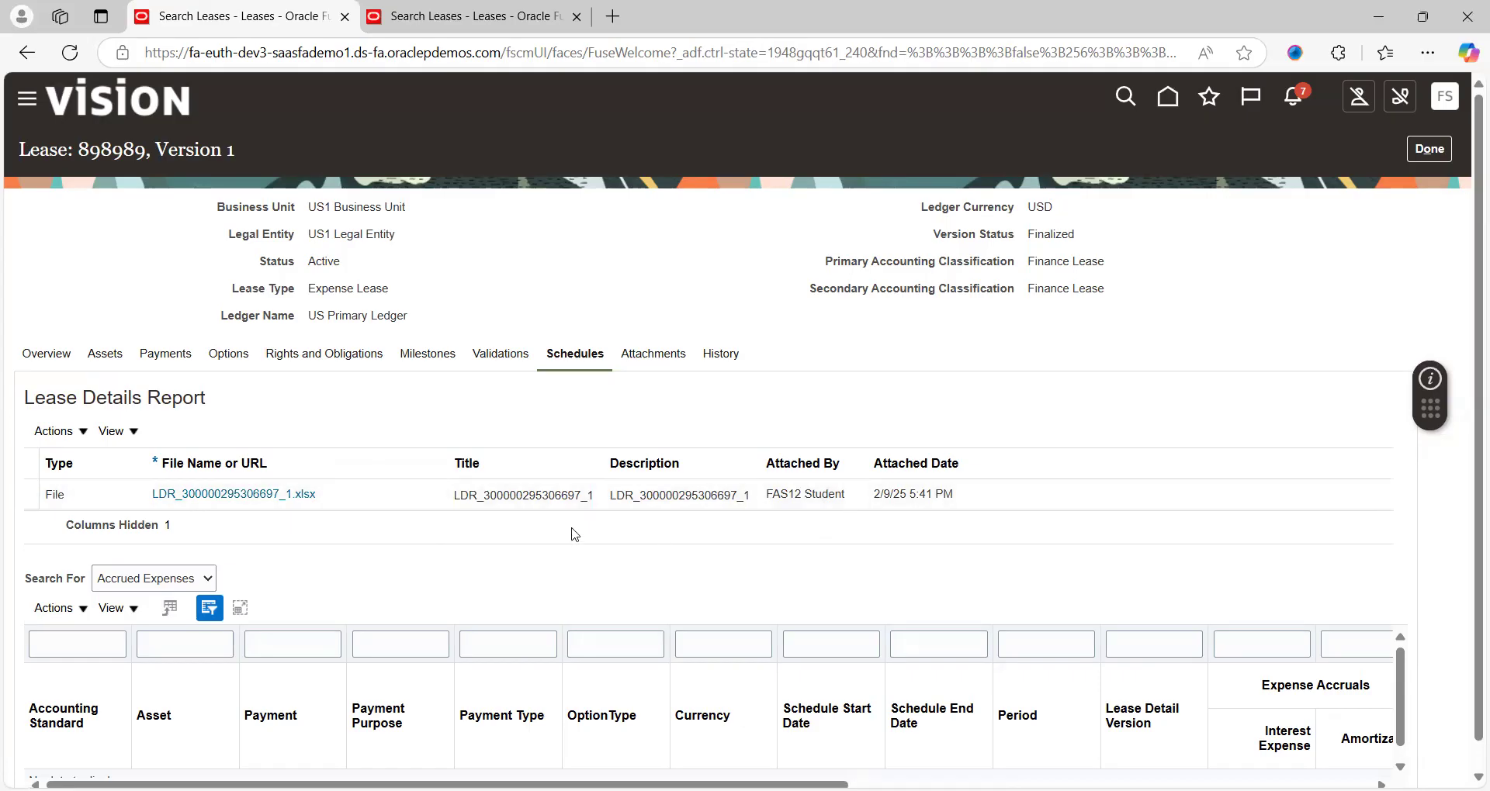
pyautogui.click(297, 494)
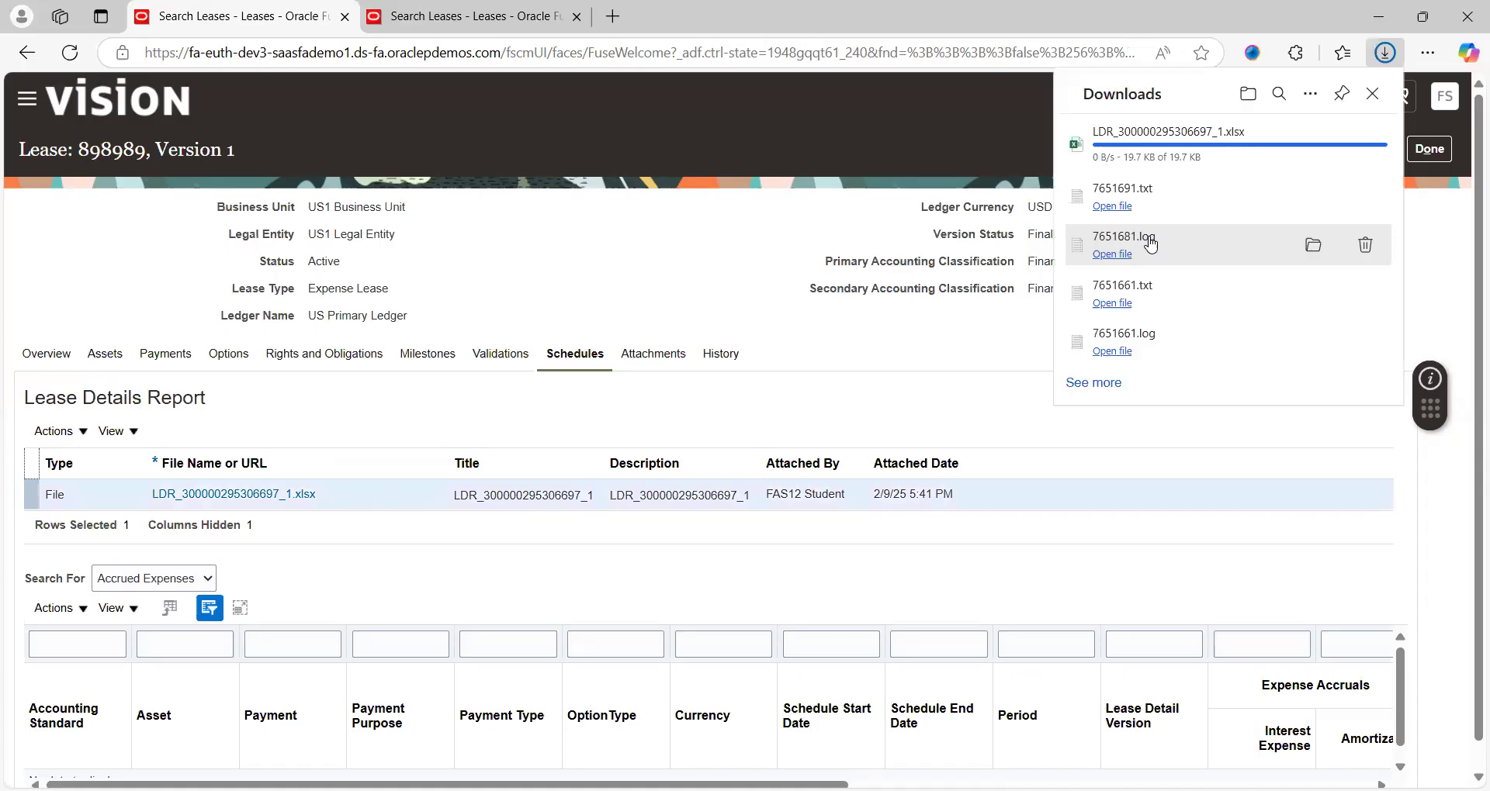
pyautogui.click(1110, 152)
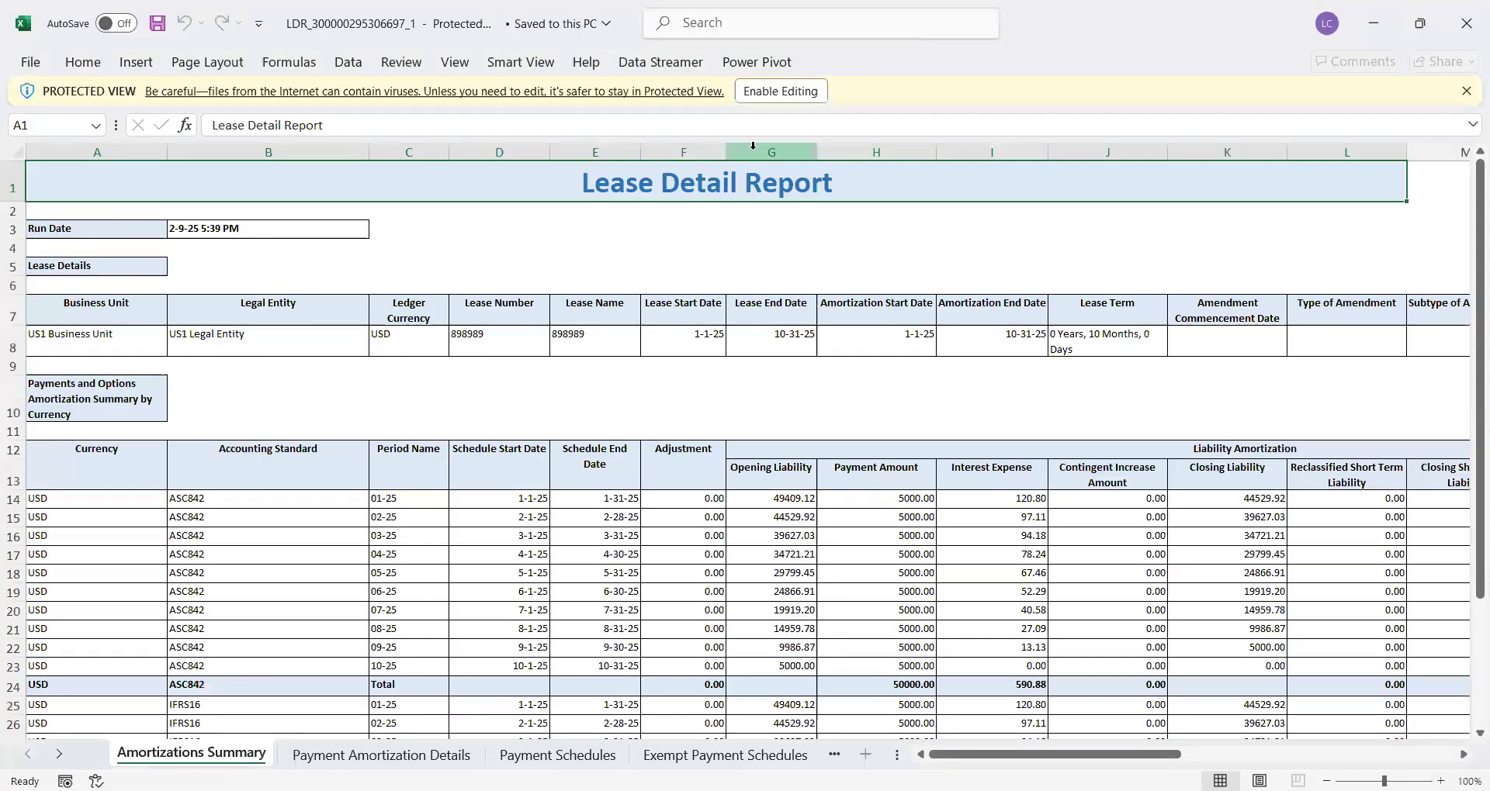
pyautogui.click(773, 95)
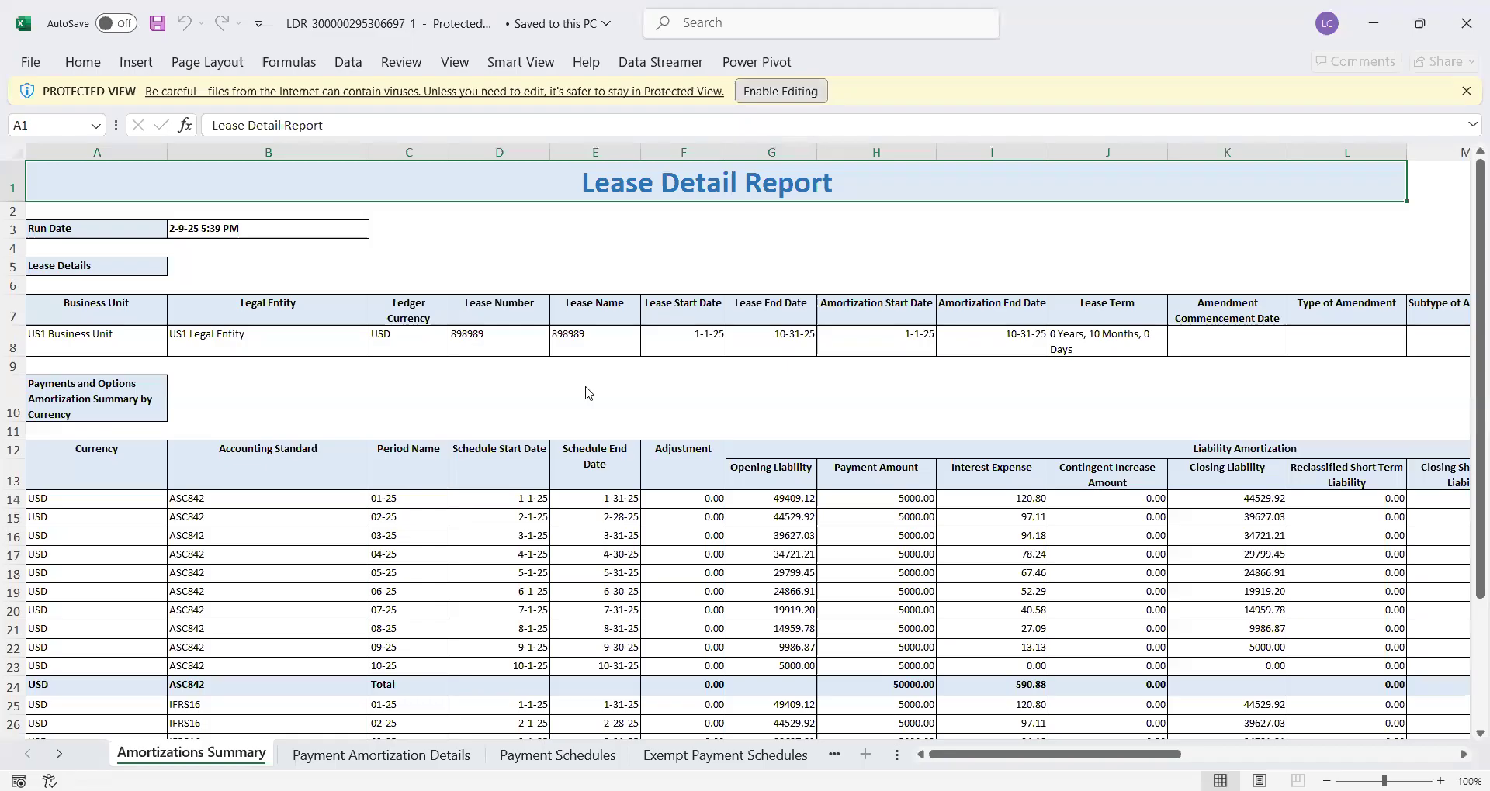
# Examine the ASC842 and IFRS16 amortization rows down to the end of the Amortizations Summary sheet
pyautogui.click(578, 333)
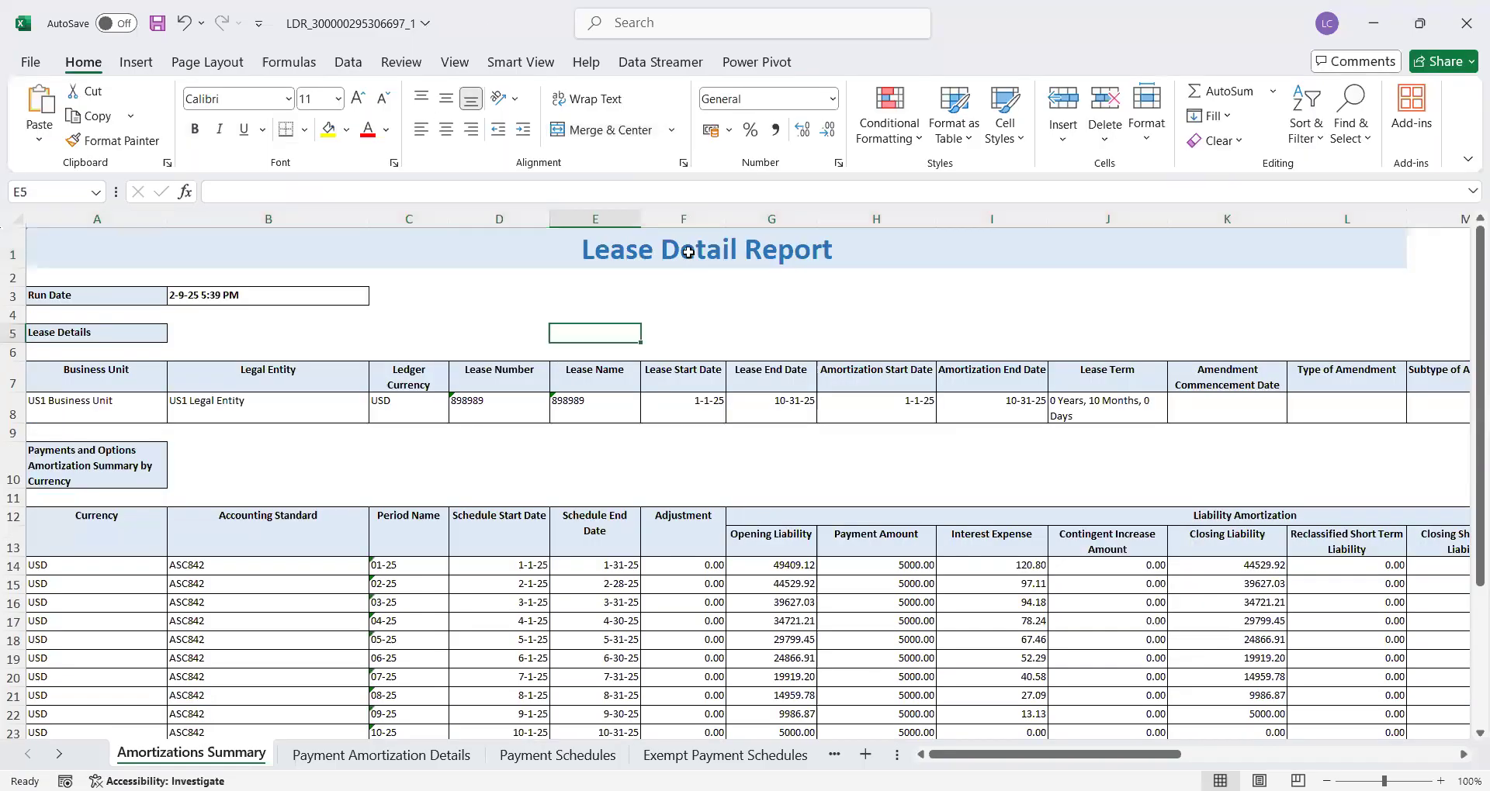
pyautogui.click(537, 301)
pyautogui.press('Left')
pyautogui.press('Left')
pyautogui.press('Down')
pyautogui.press('Down')
pyautogui.press('Down')
pyautogui.press('Down')
pyautogui.press('Down')
pyautogui.press('Down')
pyautogui.press('Down')
pyautogui.press('Down')
pyautogui.press('Down')
pyautogui.press('Down')
pyautogui.press('Down')
pyautogui.press('Down')
pyautogui.press('Down')
pyautogui.press('Down')
pyautogui.press('Down')
pyautogui.press('Down')
pyautogui.press('Down')
pyautogui.press('Down')
pyautogui.press('Down')
pyautogui.press('Down')
pyautogui.press('Down')
pyautogui.press('Down')
pyautogui.press('Down')
pyautogui.press('Down')
pyautogui.press('Down')
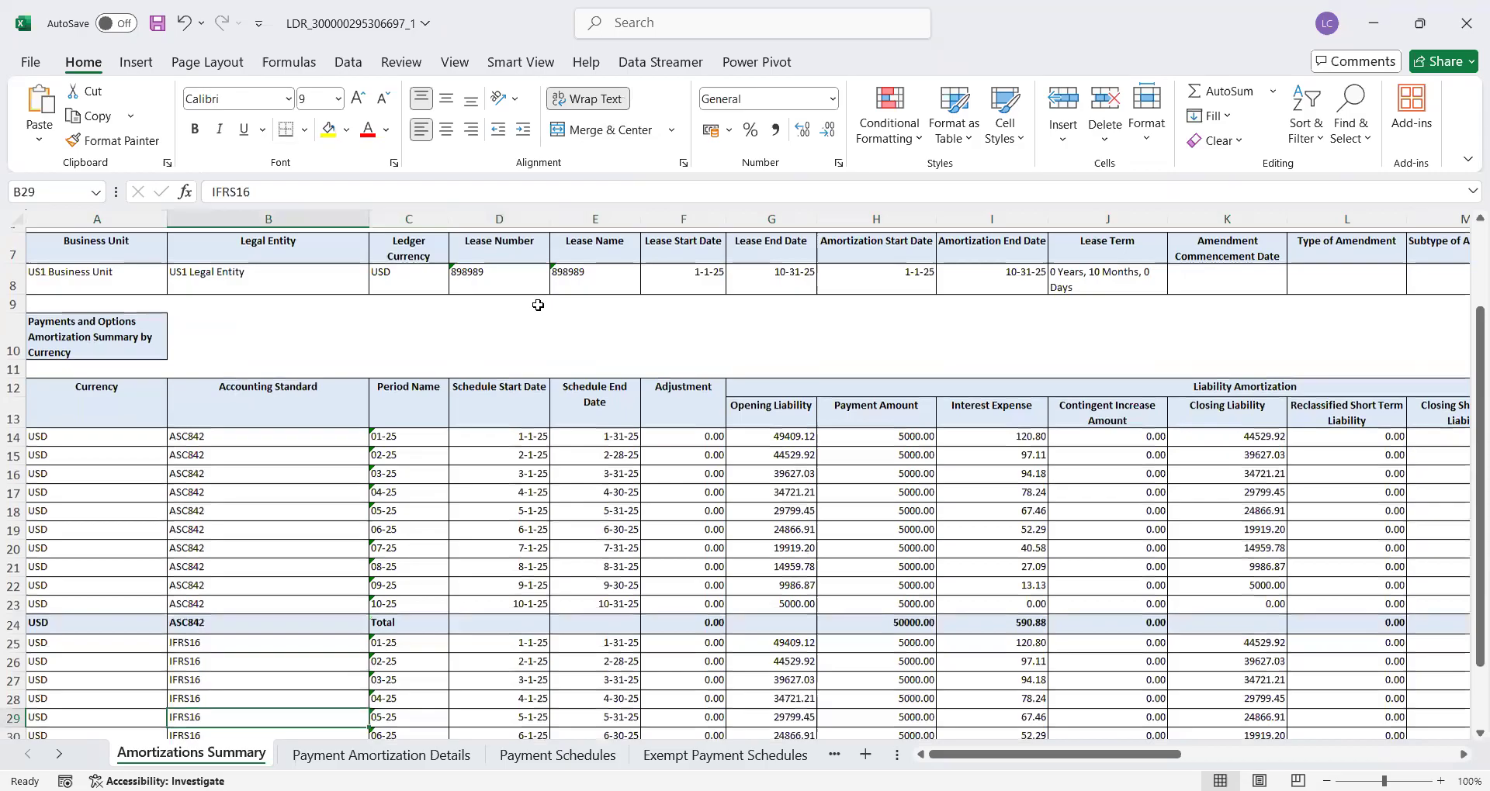
pyautogui.press('Down')
pyautogui.press('Down')
pyautogui.press('Down')
pyautogui.press('Down')
pyautogui.press('Down')
pyautogui.press('Down')
pyautogui.press('Down')
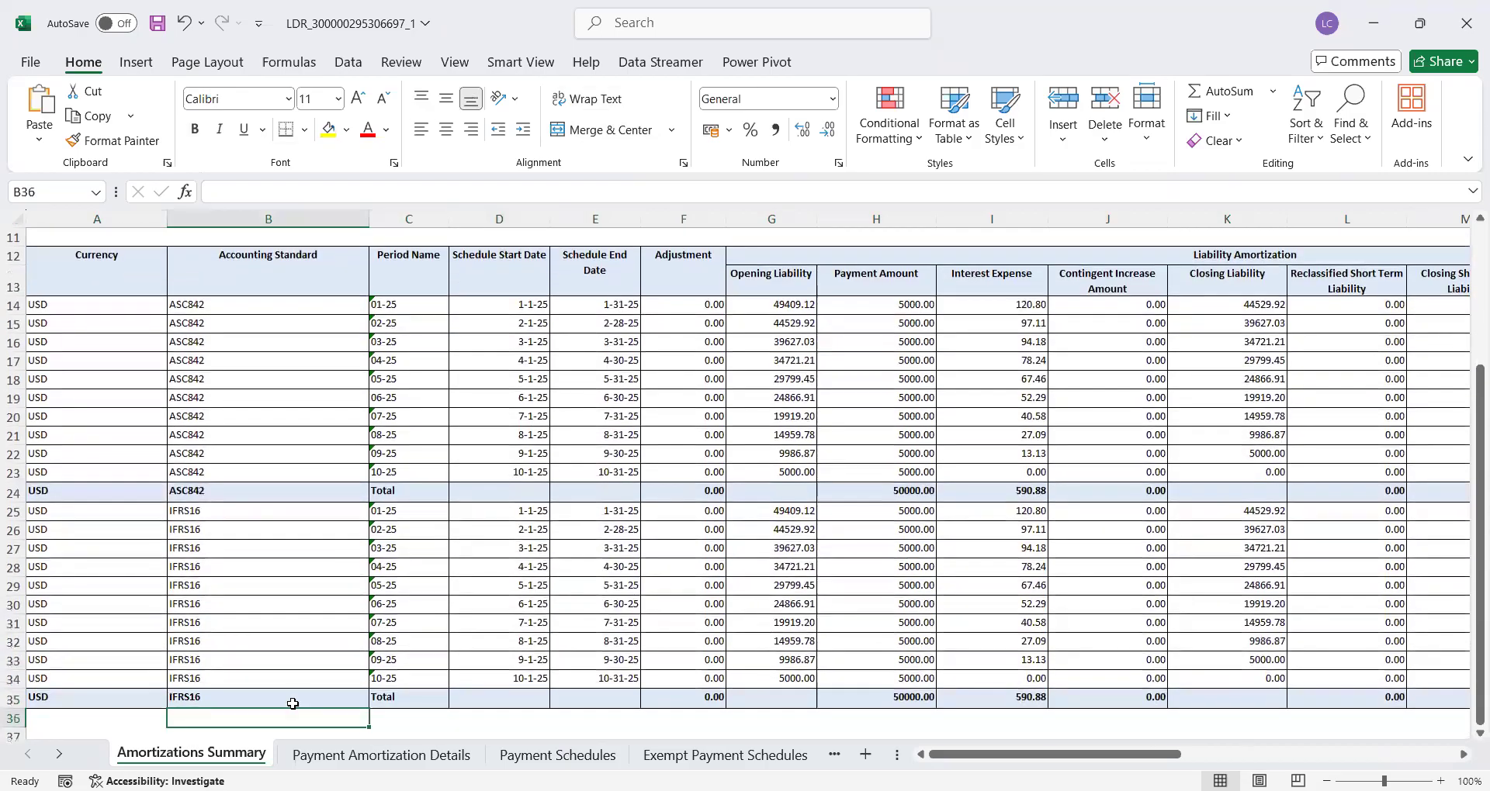
# Review the report's Payment Amortization Details, Payment Schedules and Exempt Payment Schedules sheets, ending on Payment Amortization Details
pyautogui.click(466, 756)
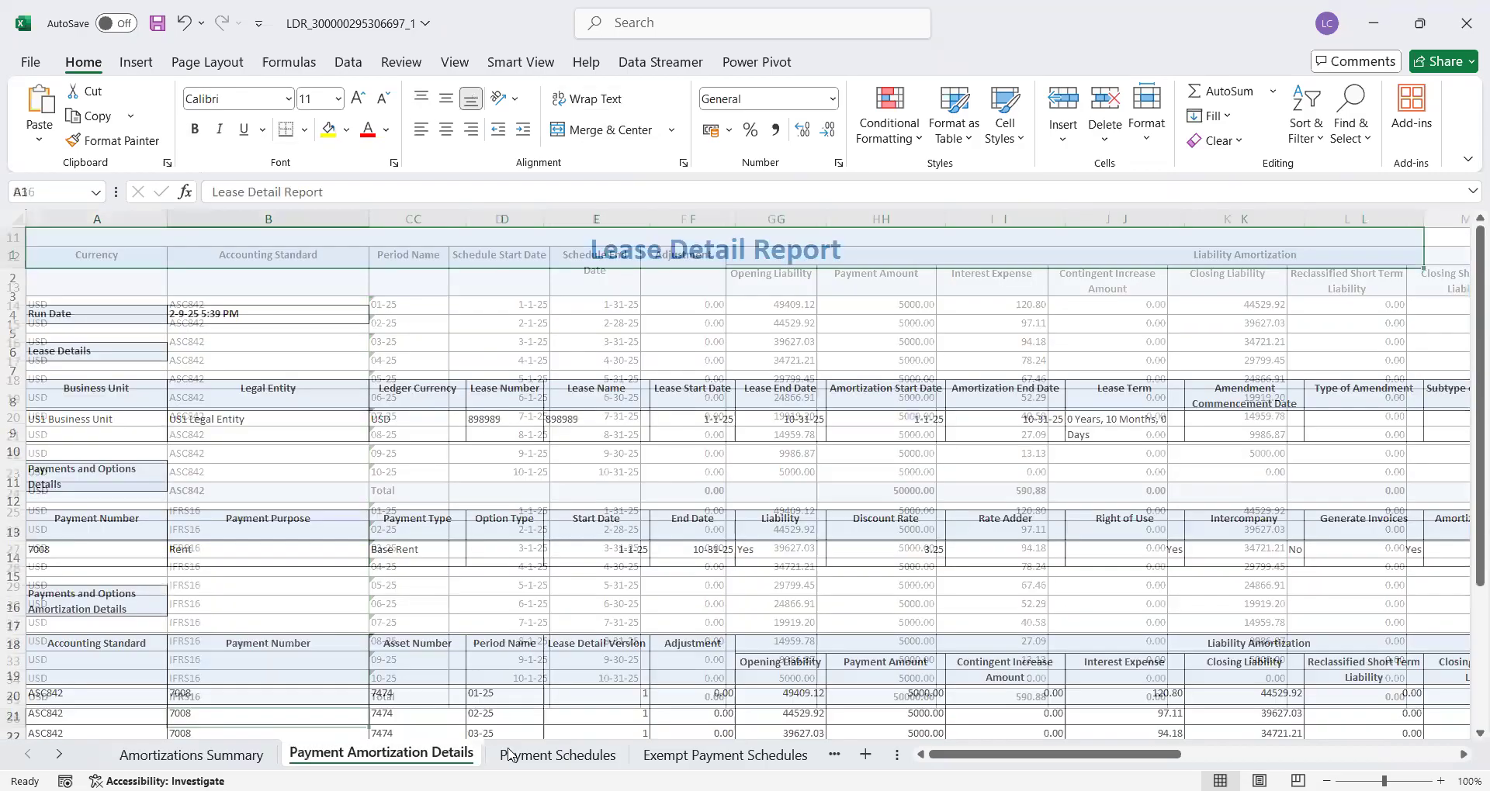
pyautogui.click(541, 757)
pyautogui.click(648, 756)
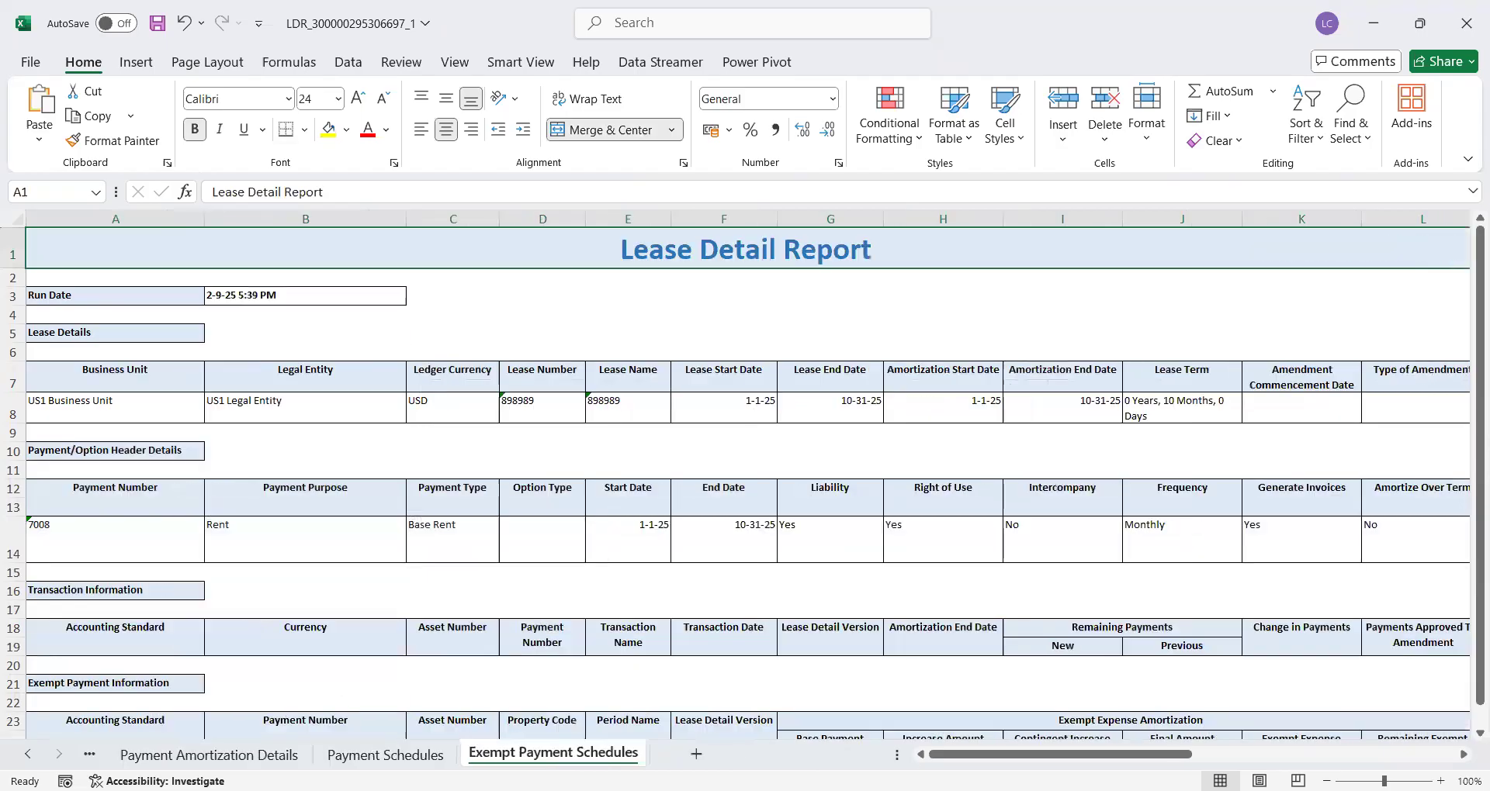
pyautogui.click(627, 419)
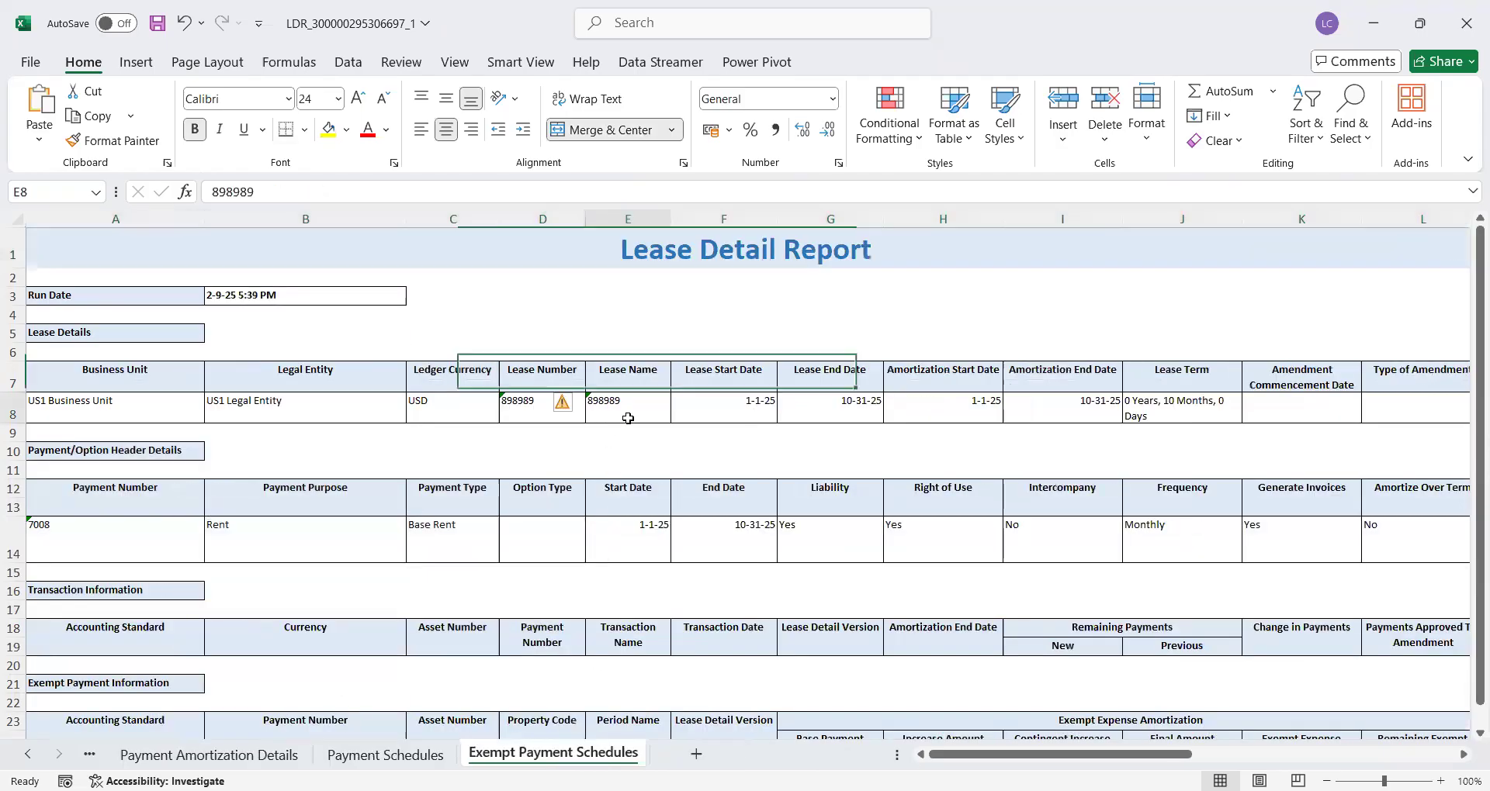
pyautogui.press('Up')
pyautogui.press('Up')
pyautogui.press('Left')
pyautogui.press('Left')
pyautogui.press('Left')
pyautogui.press('Left')
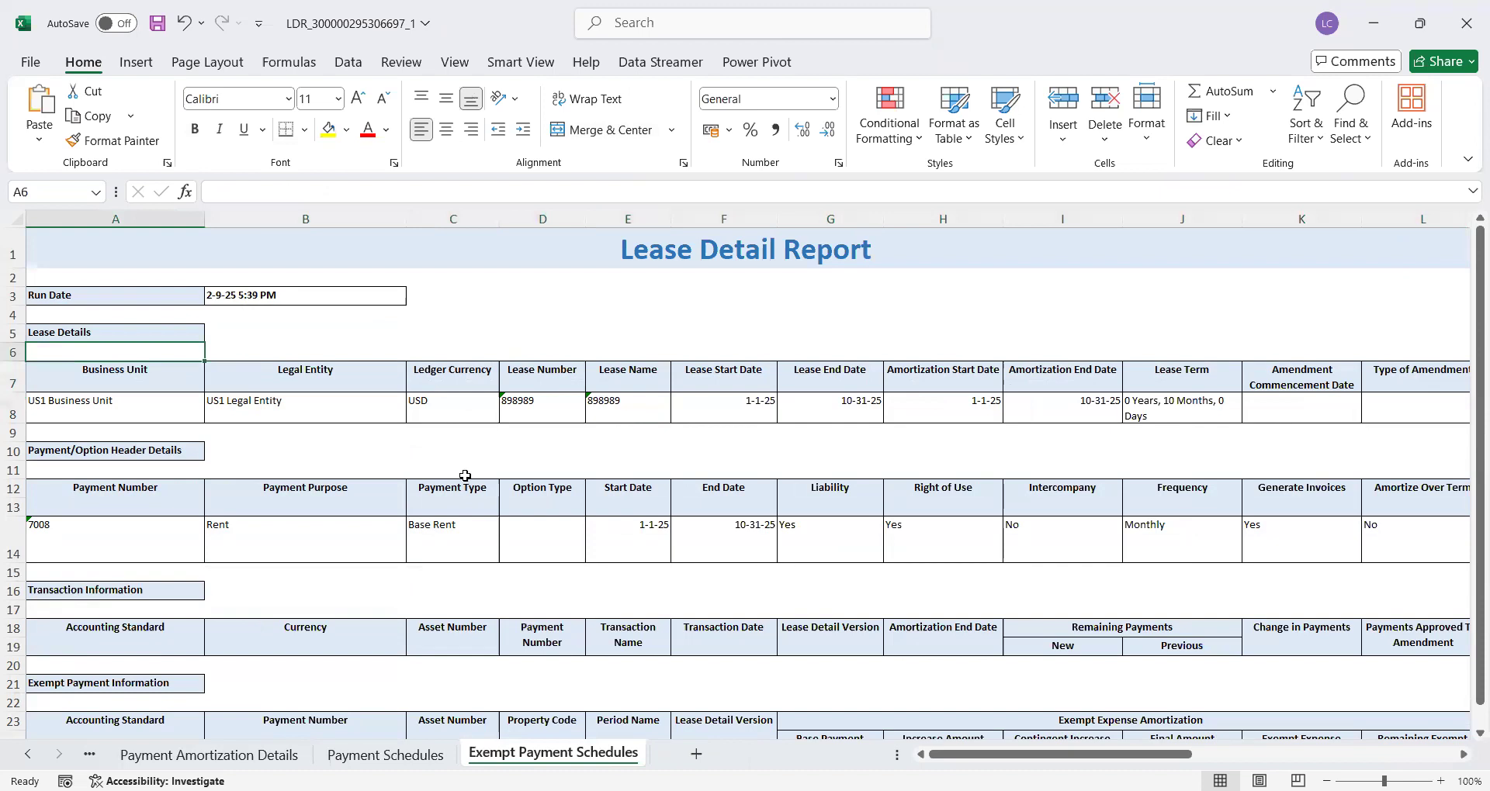
pyautogui.click(130, 752)
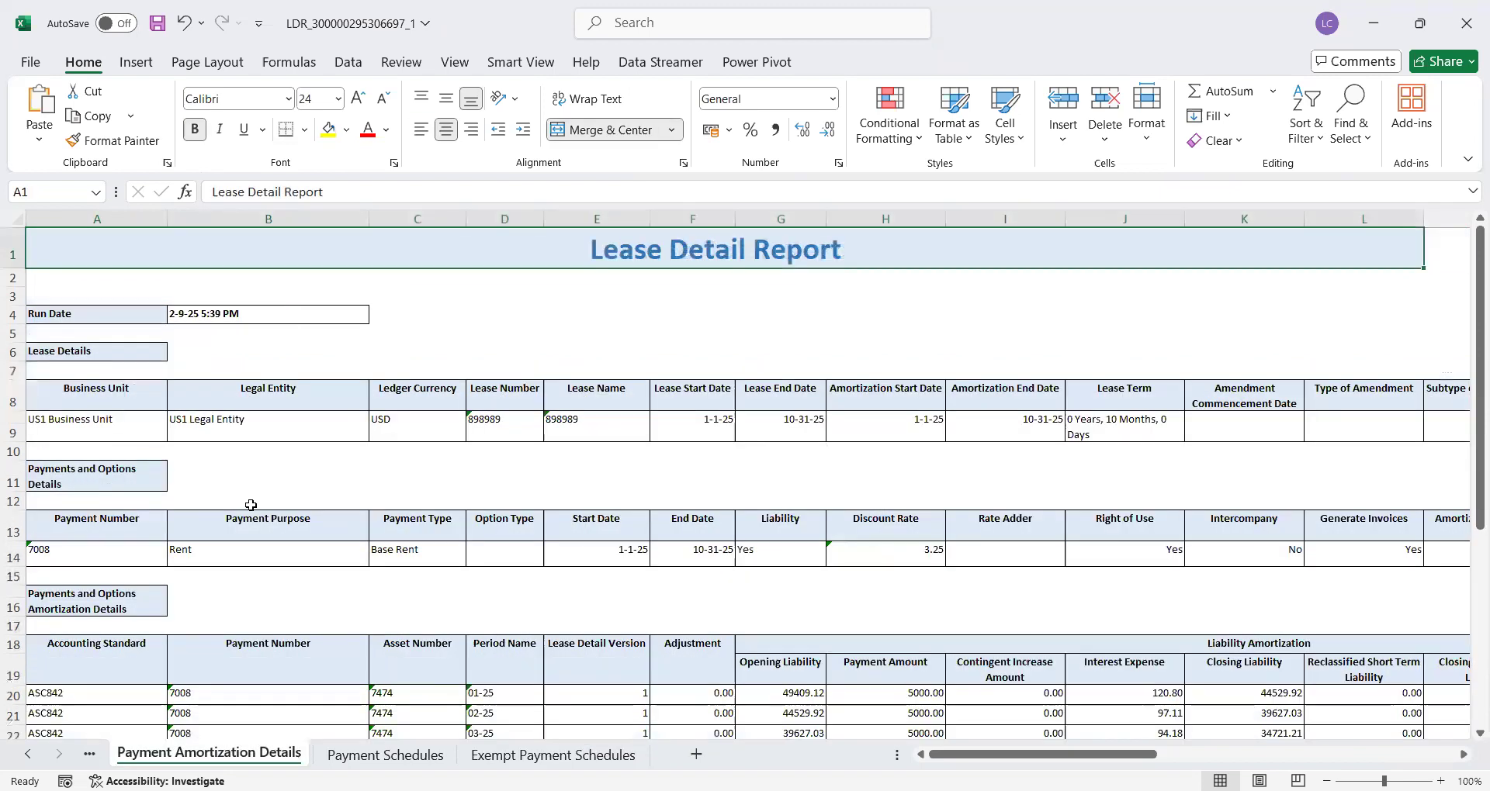
pyautogui.click(251, 503)
pyautogui.press('Up')
pyautogui.press('Up')
pyautogui.press('Left')
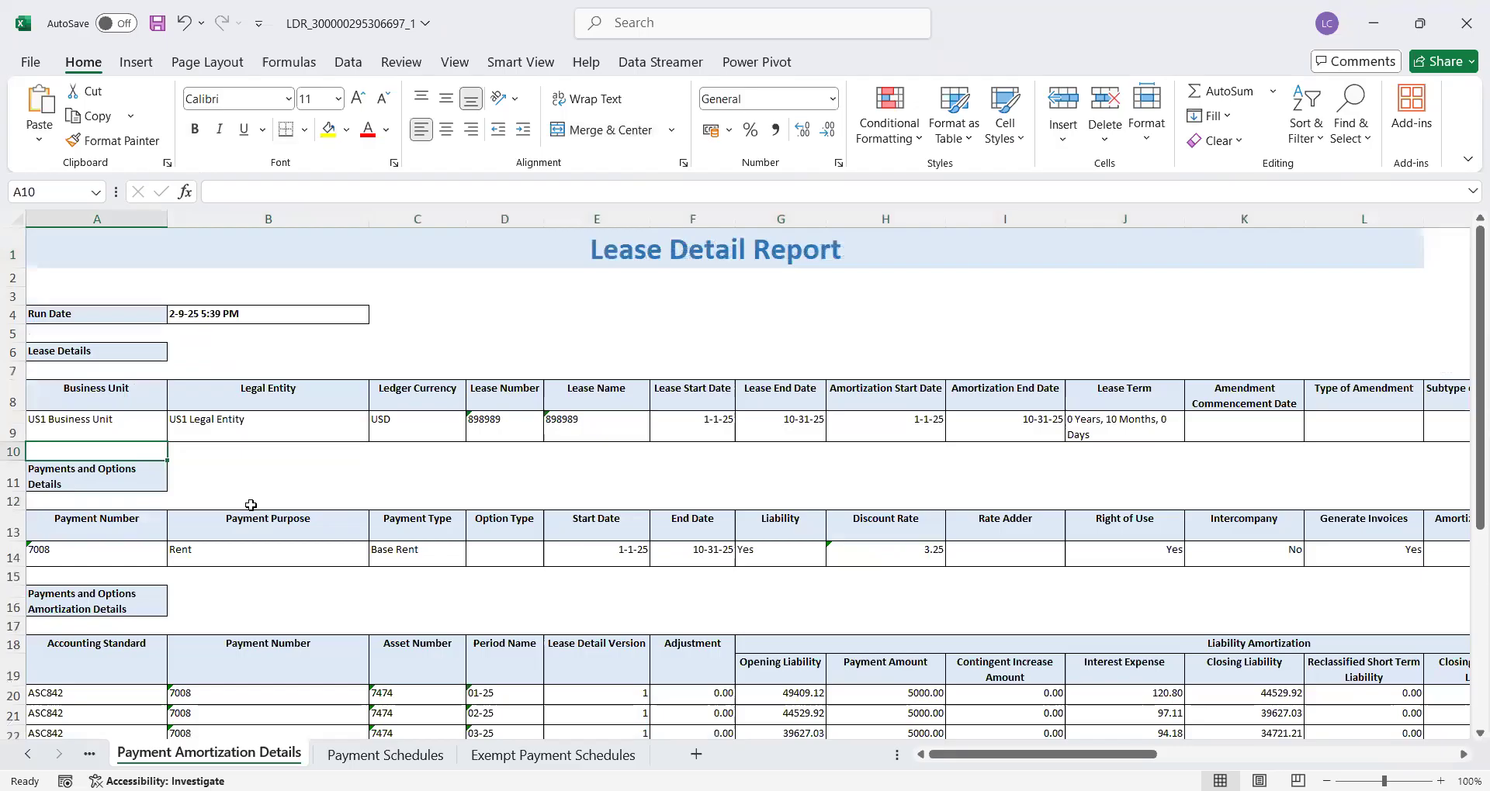
# Switch back to Oracle Fusion in the browser, close the lease, and open the Process Expense Lease Payments task
pyautogui.hotkey('alt', 'Tab')
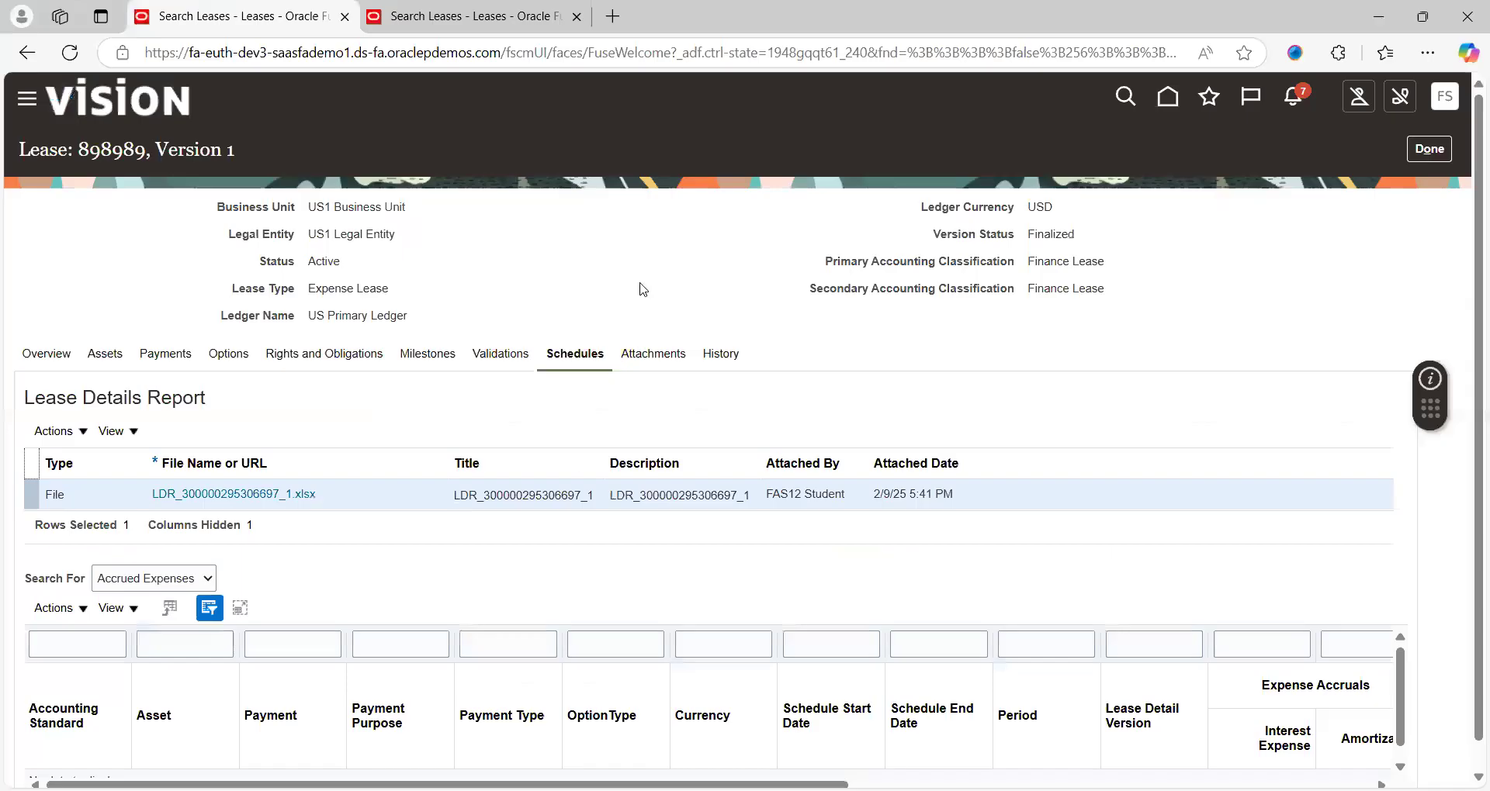
pyautogui.scroll(-1, 644, 288)
pyautogui.scroll(1, 643, 289)
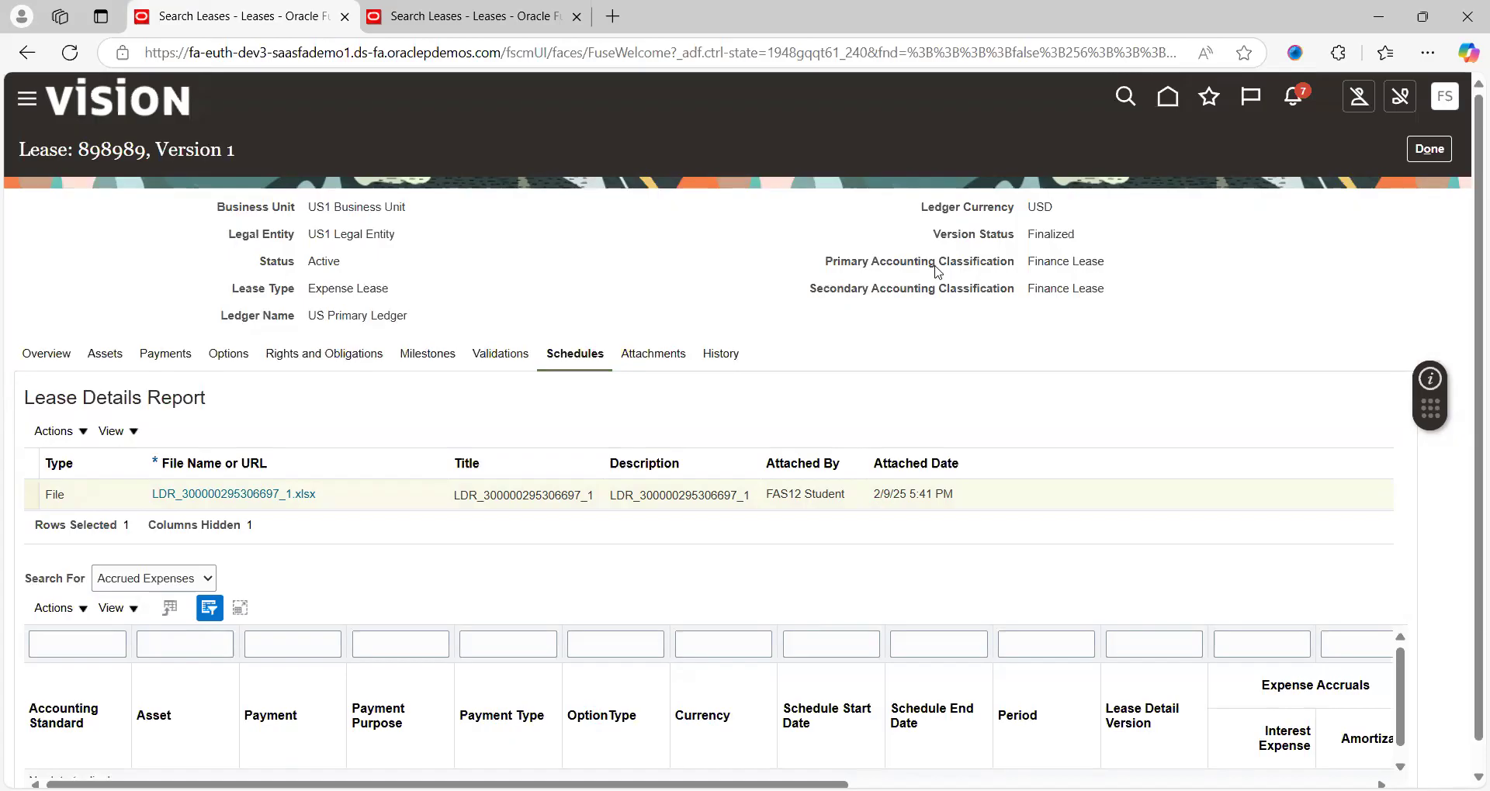
pyautogui.click(1429, 148)
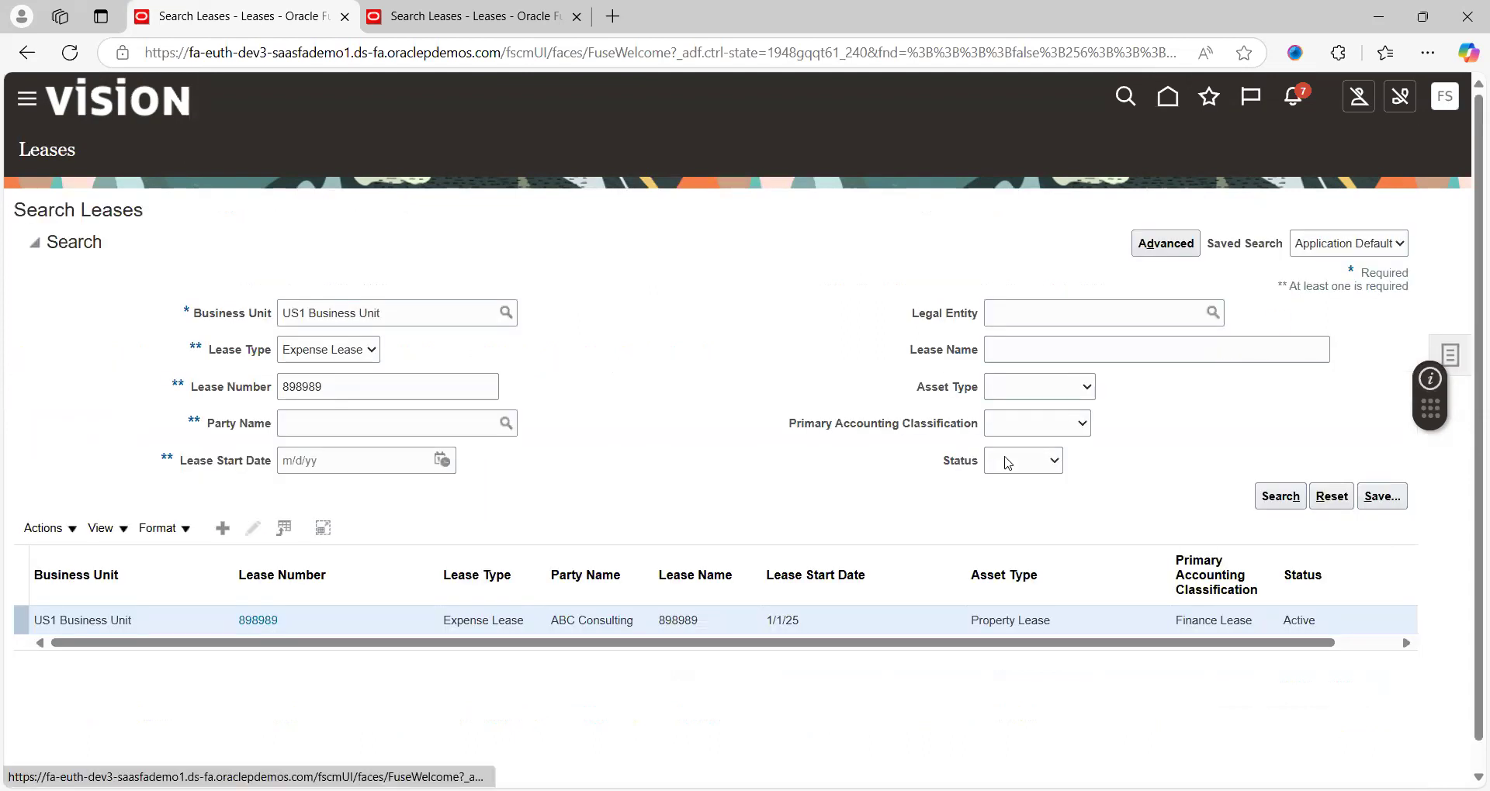
pyautogui.click(1450, 354)
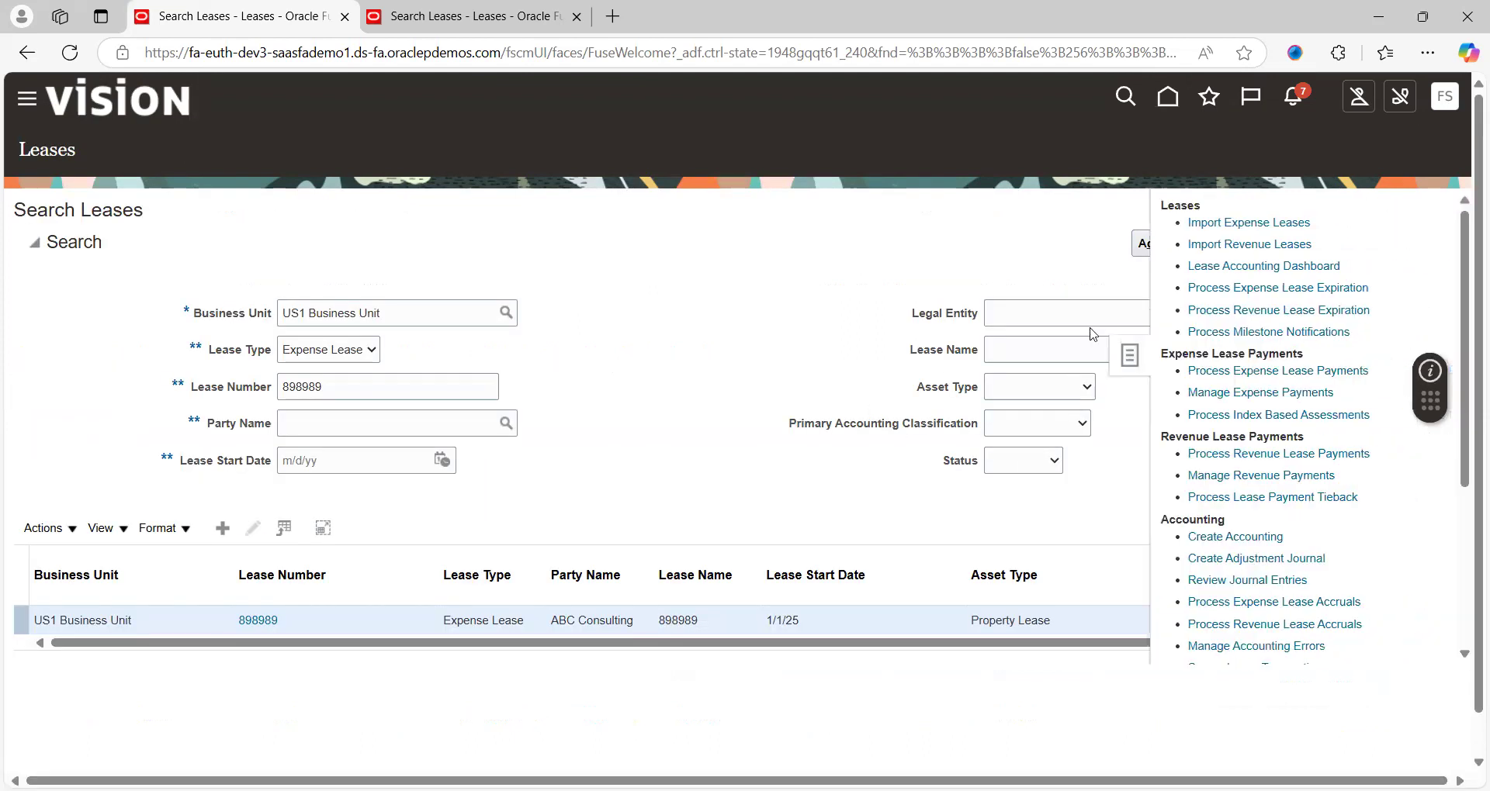
pyautogui.click(1254, 378)
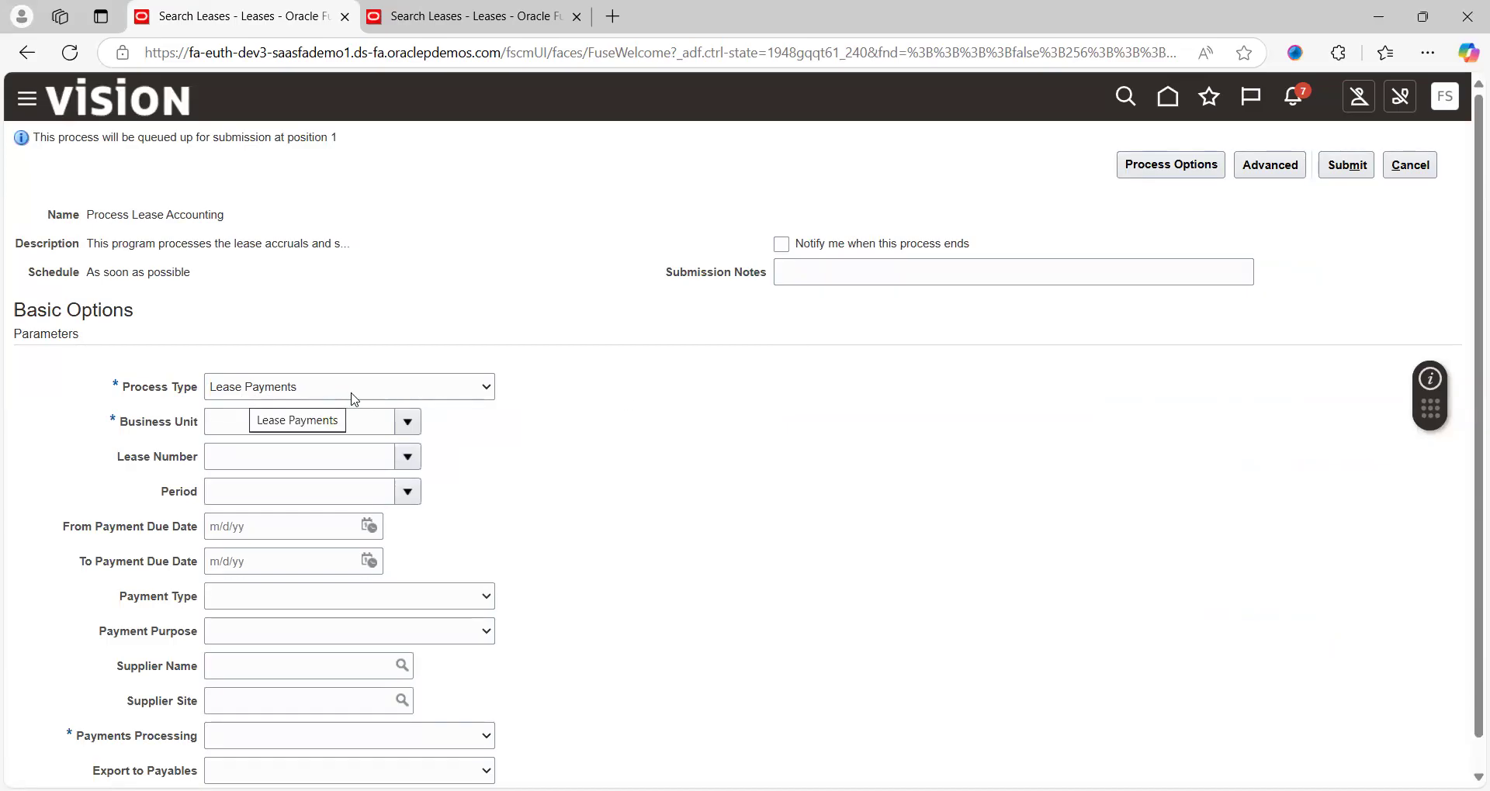
# Set the lease payments process parameters to US1 Business Unit and lease number 898989
pyautogui.click(407, 422)
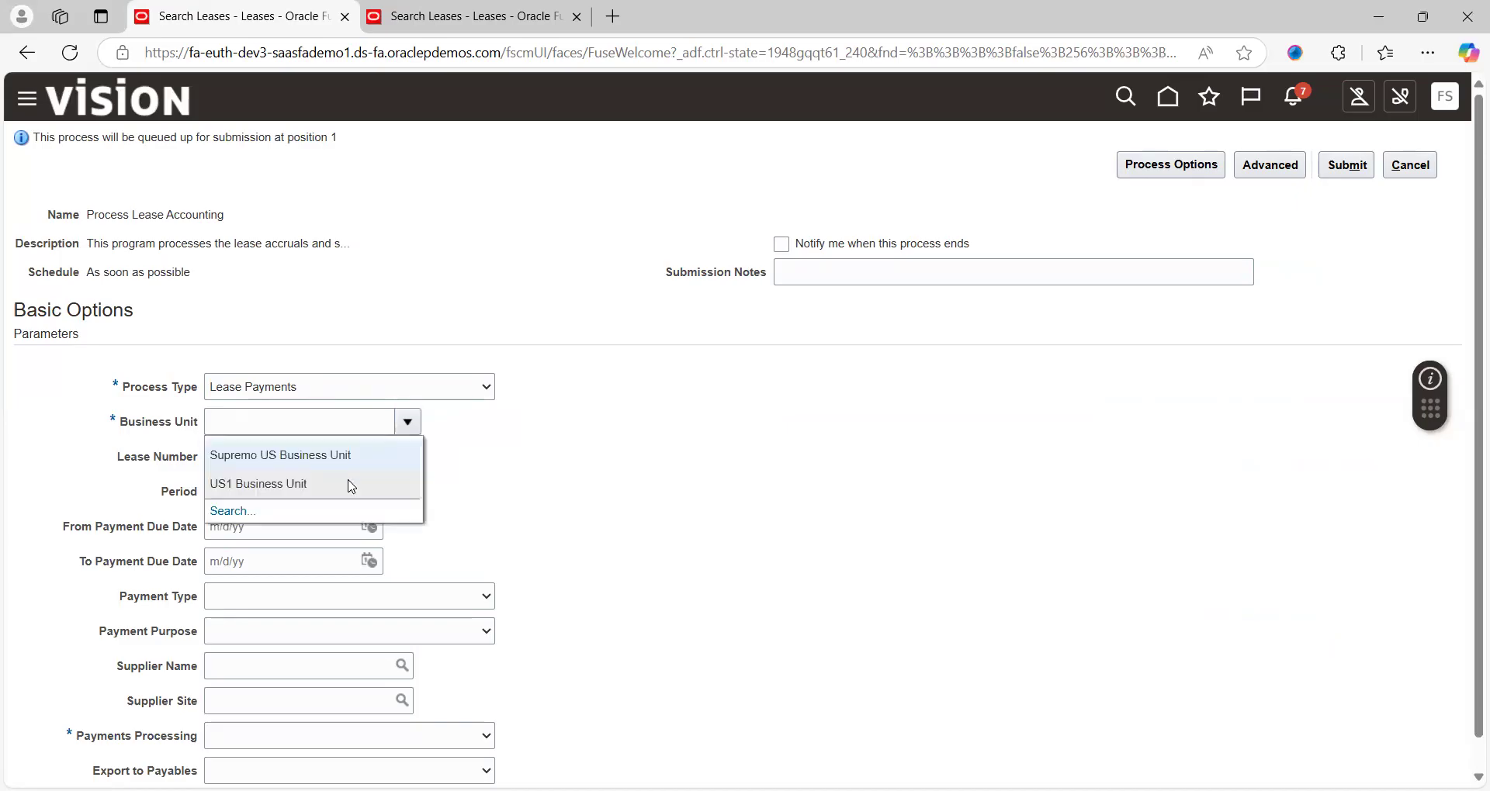
pyautogui.click(296, 483)
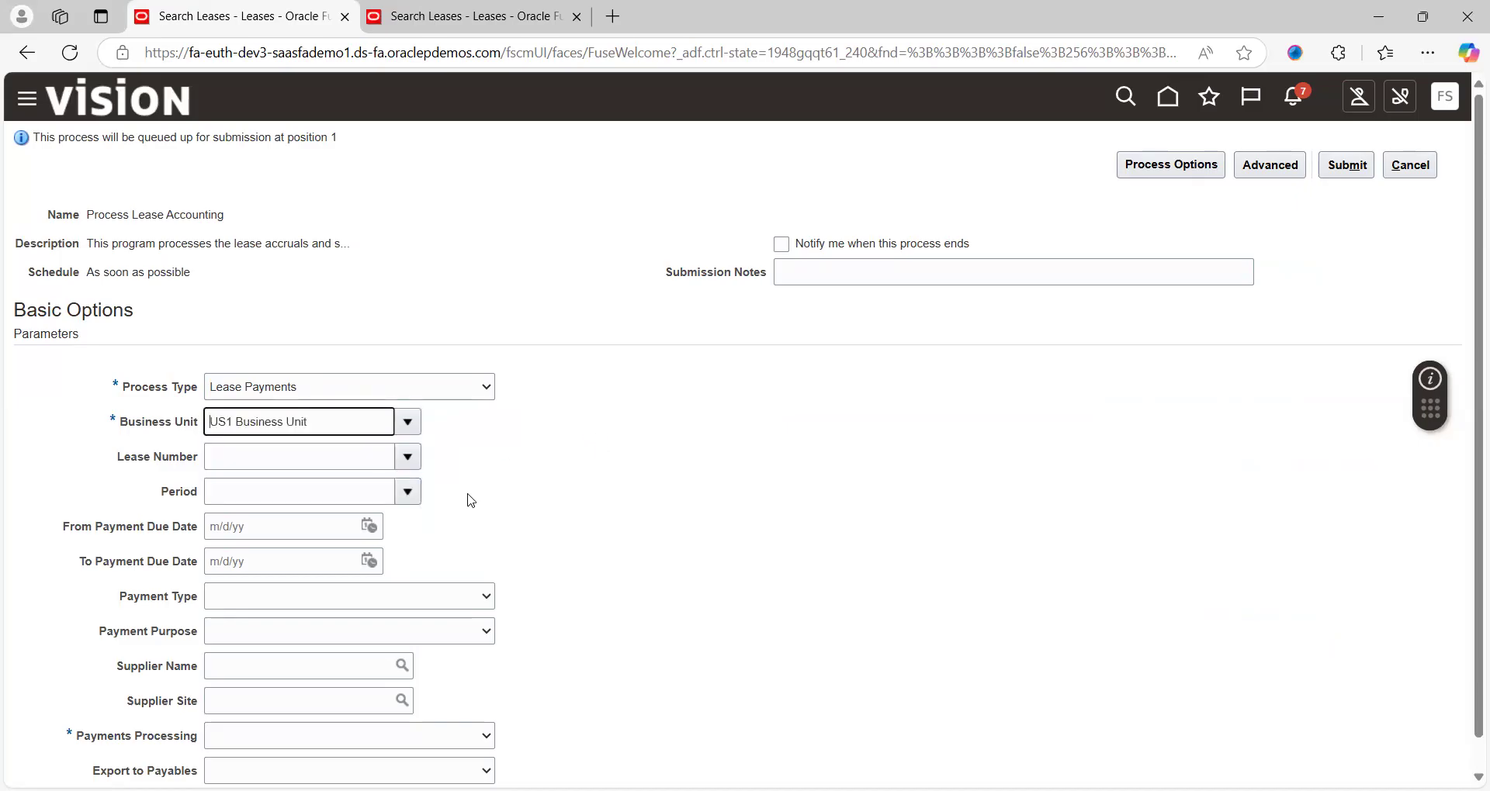
pyautogui.click(408, 457)
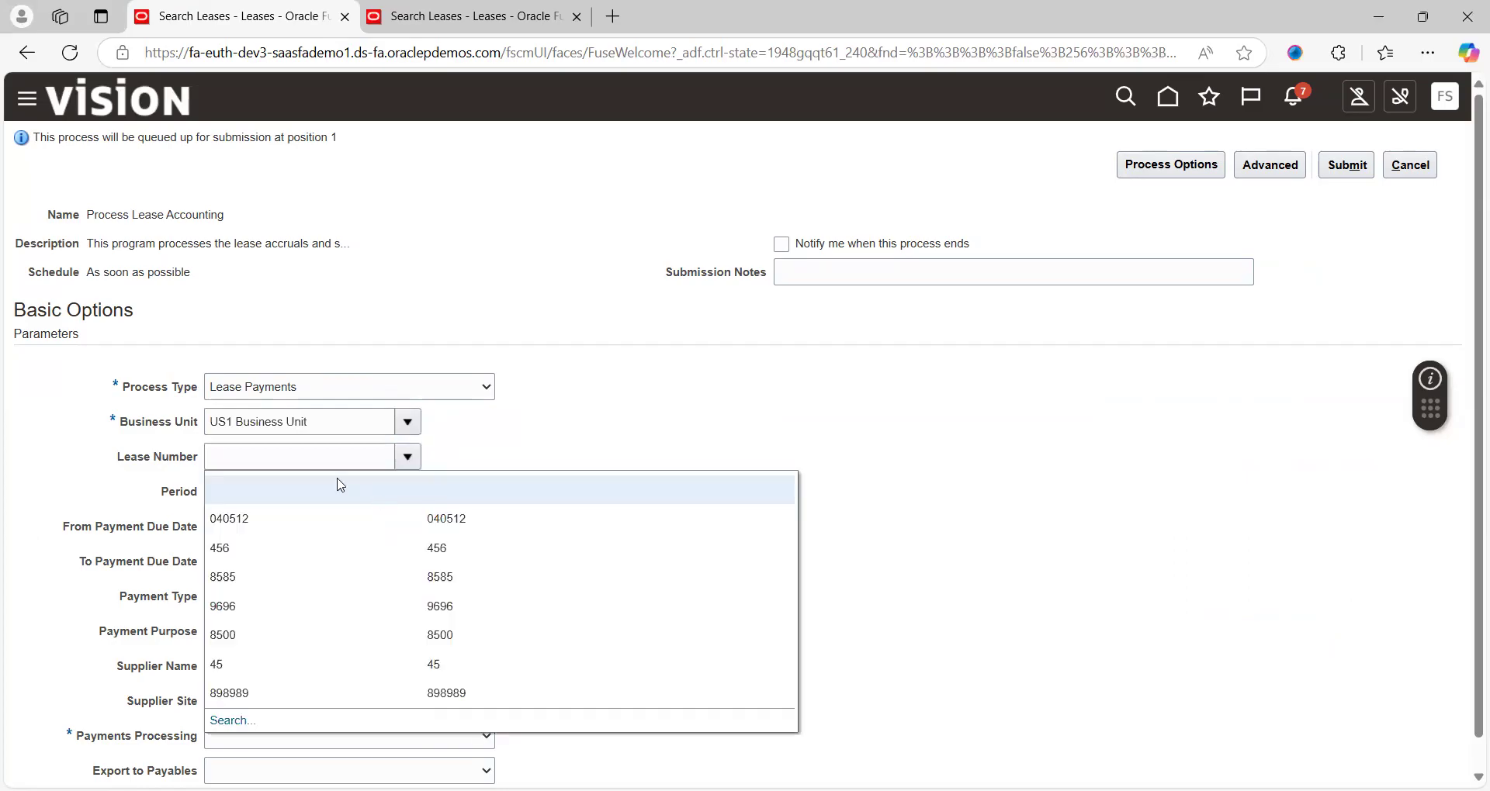
pyautogui.click(272, 706)
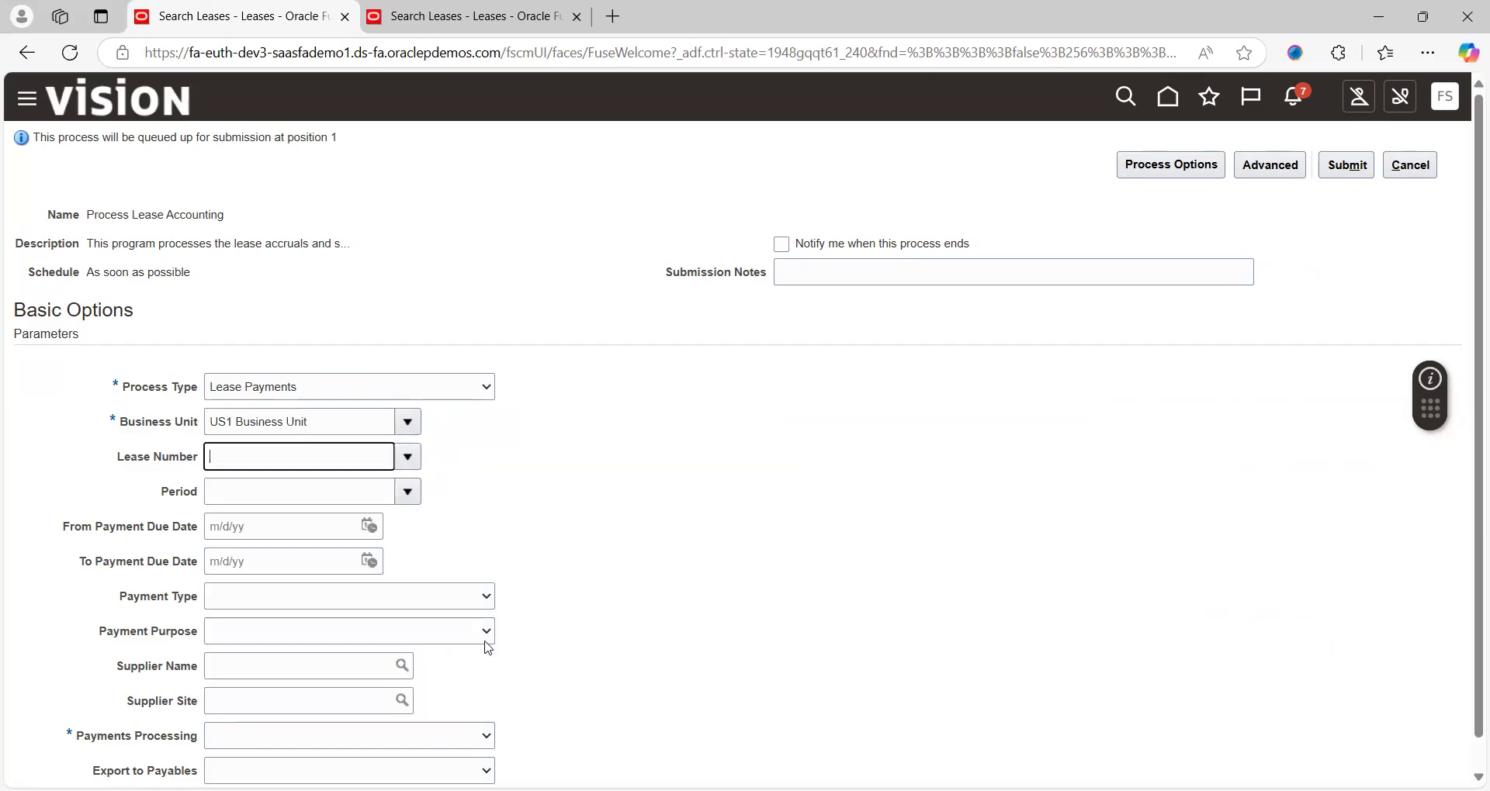
pyautogui.click(636, 541)
pyautogui.scroll(-2, 636, 541)
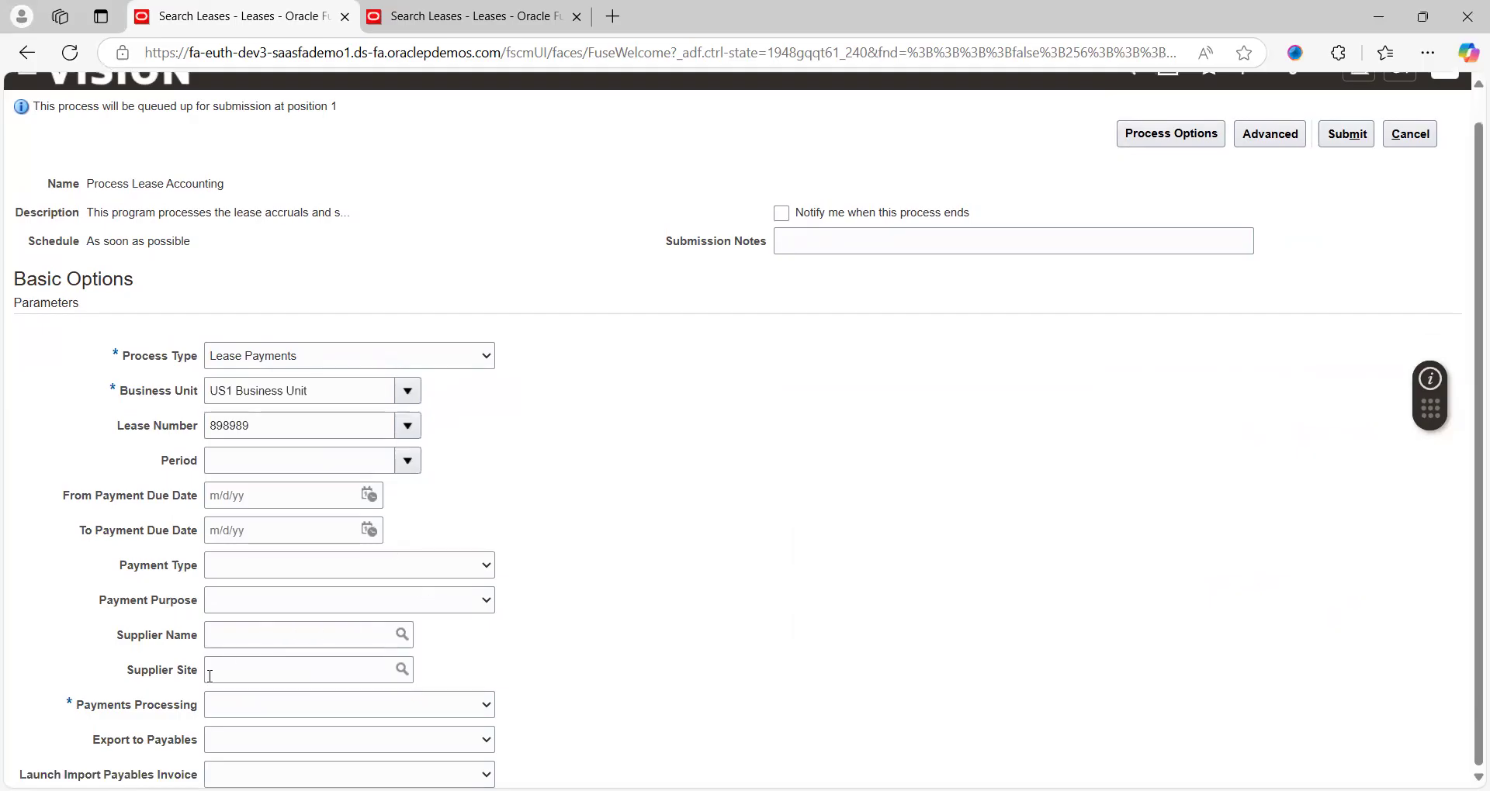
# Enter ABC Consulting as the supplier name and search for and select ABC US1 as the supplier site
pyautogui.click(240, 633)
pyautogui.press('Tab')
pyautogui.click(402, 669)
pyautogui.click(808, 435)
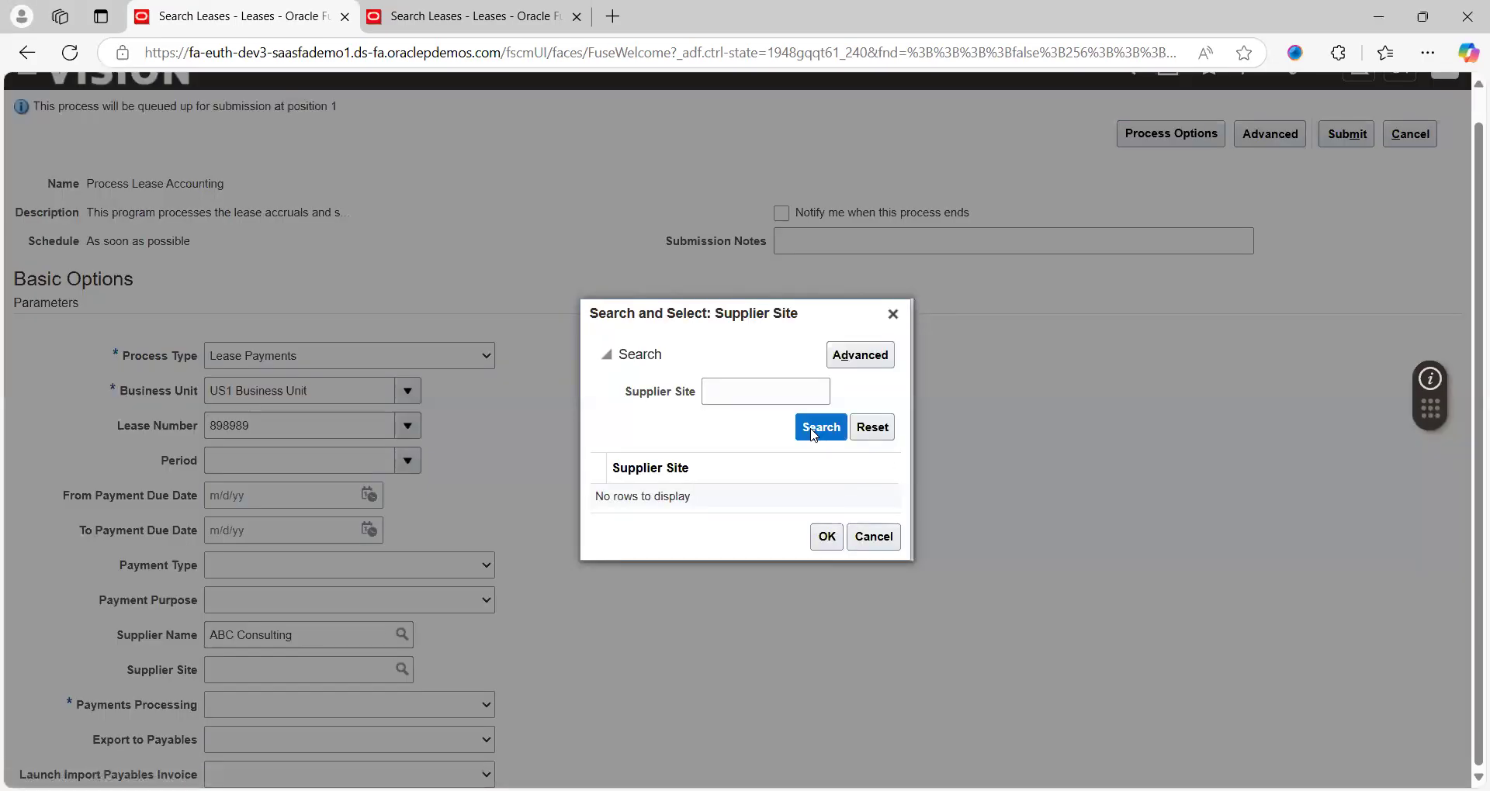
pyautogui.click(699, 500)
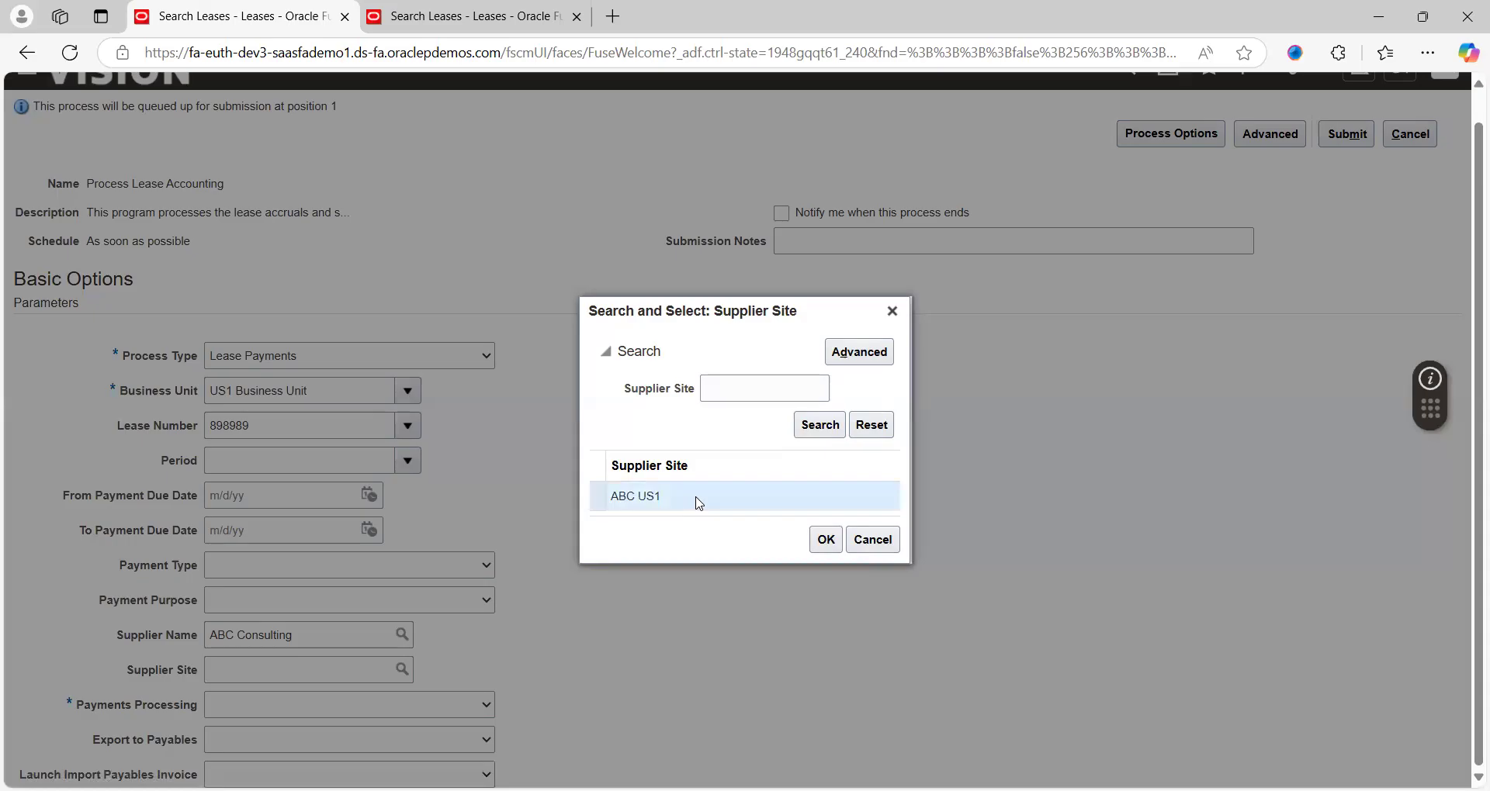
pyautogui.click(824, 539)
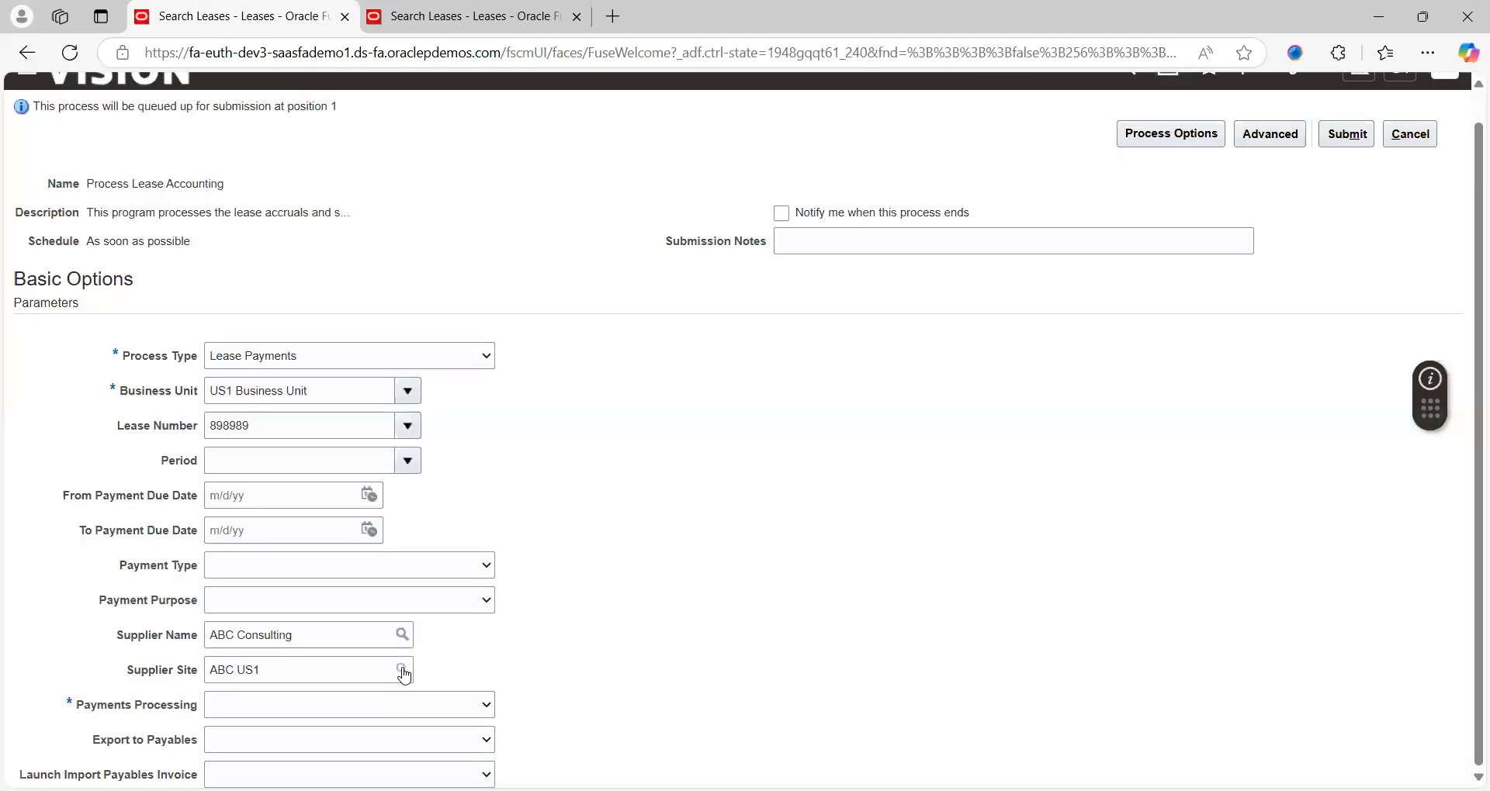
# Set Payments Processing to Approve, and set both Export to Payables and Launch Import Payables Invoice to Yes
pyautogui.click(310, 712)
pyautogui.click(265, 643)
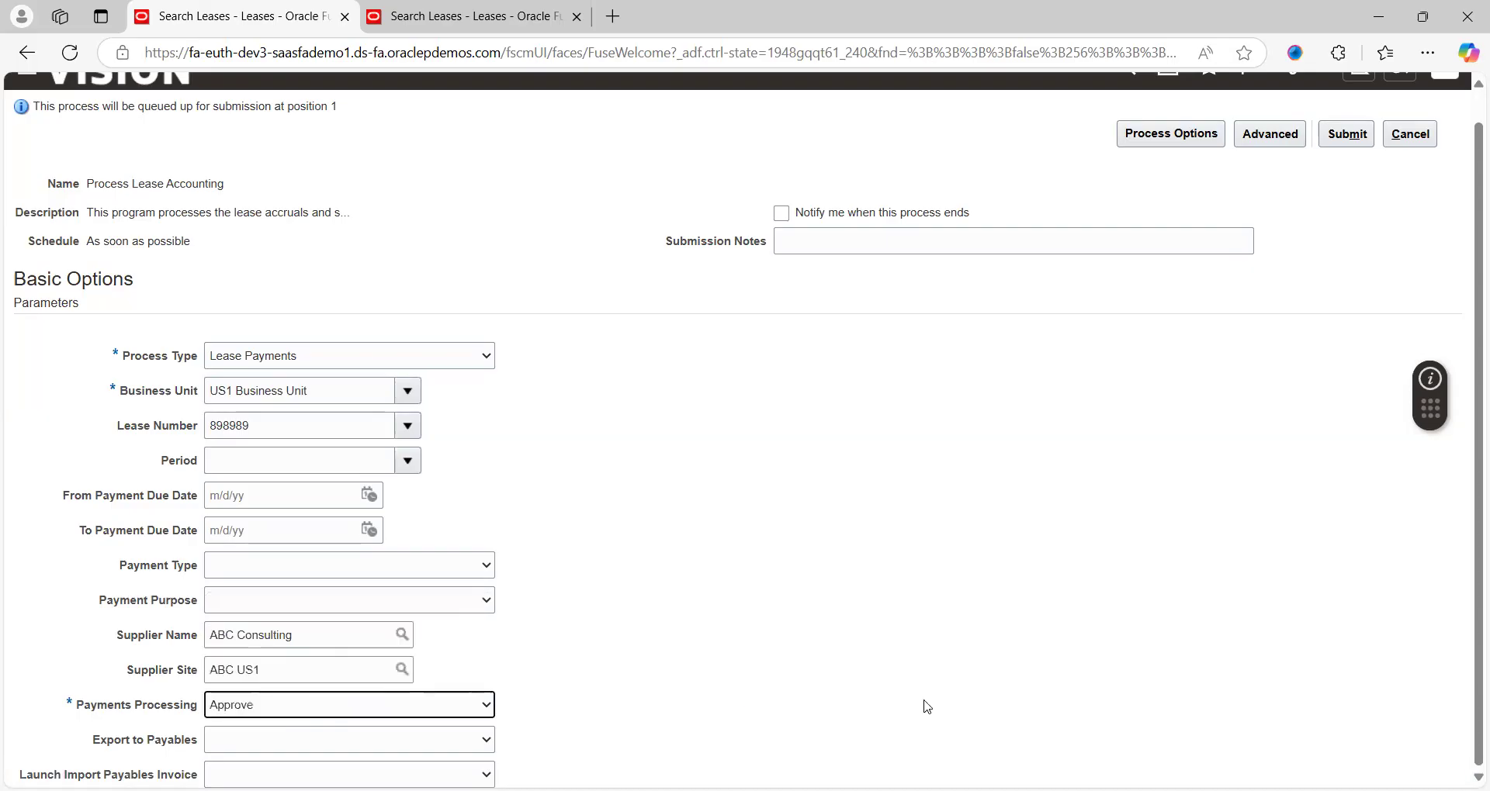
pyautogui.click(246, 742)
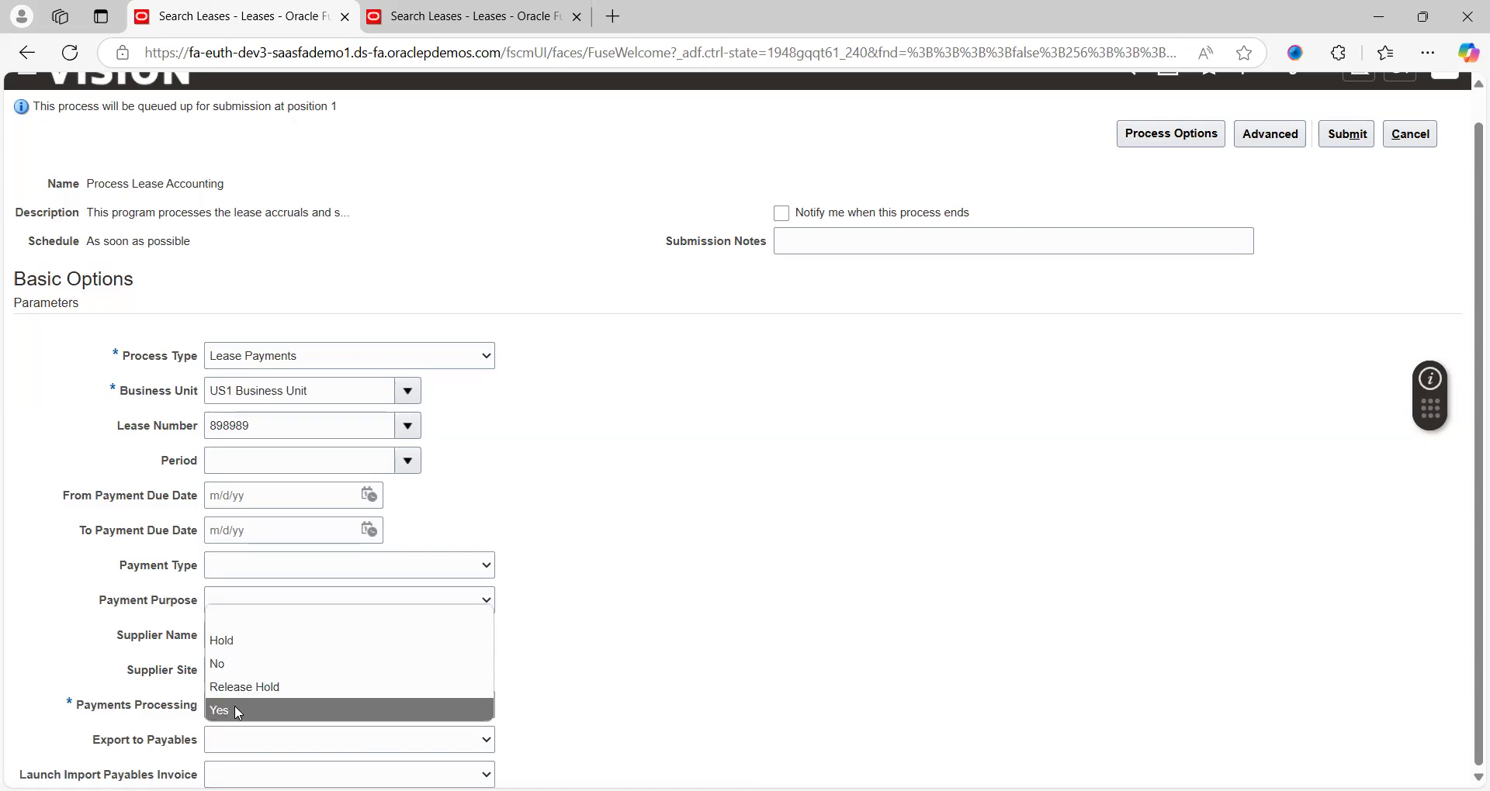
pyautogui.click(246, 711)
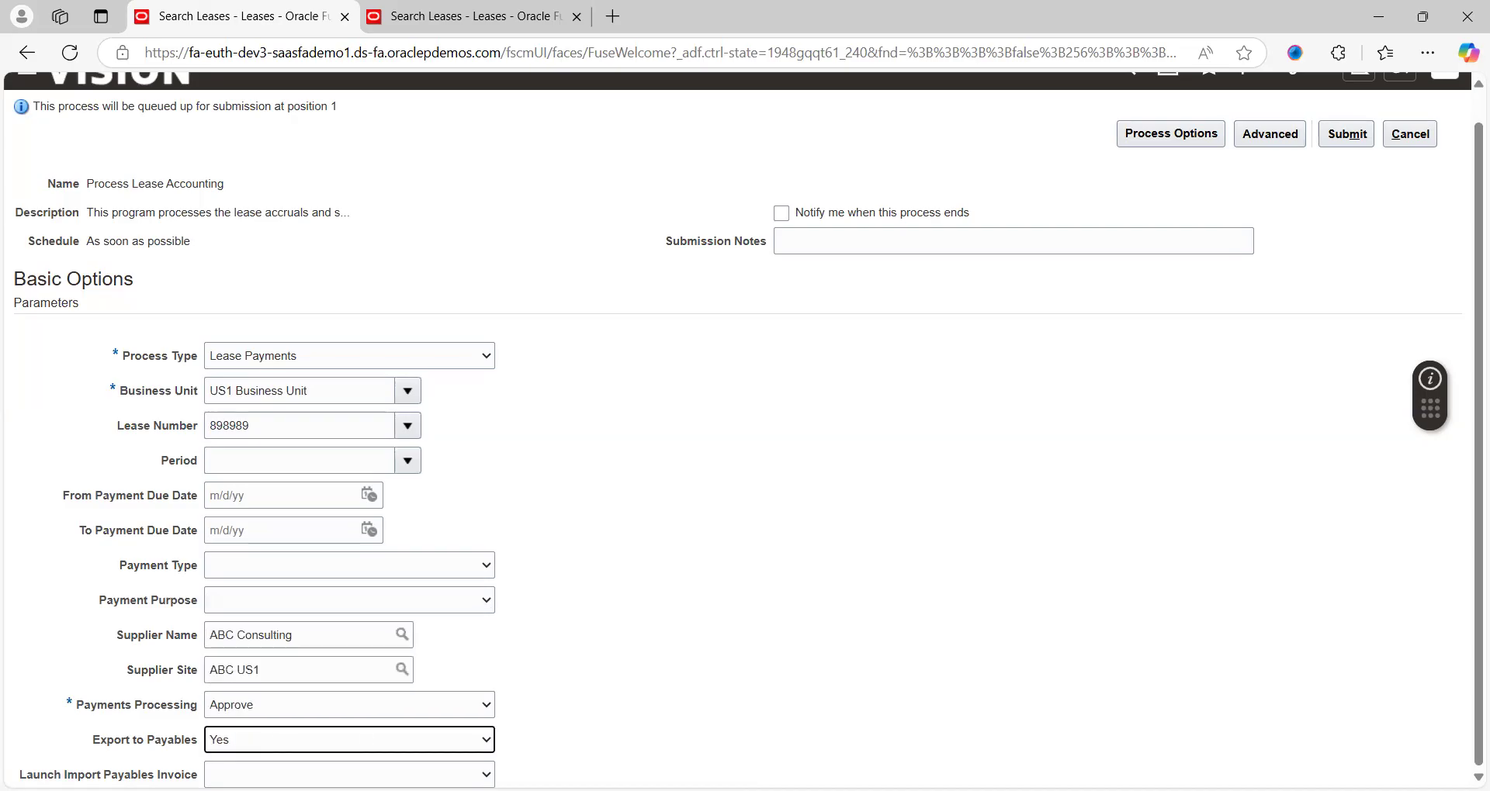
pyautogui.click(276, 774)
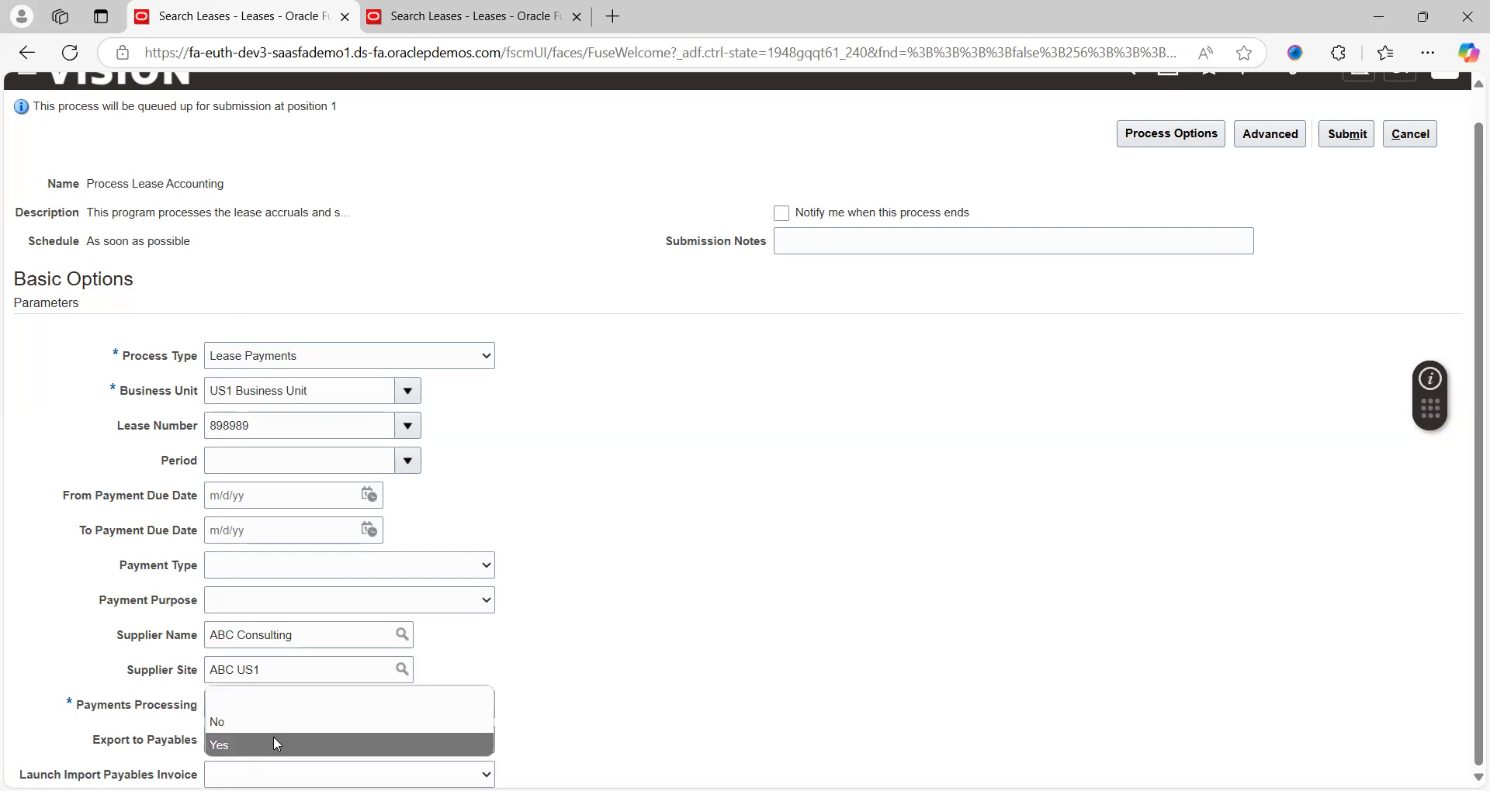
pyautogui.click(273, 737)
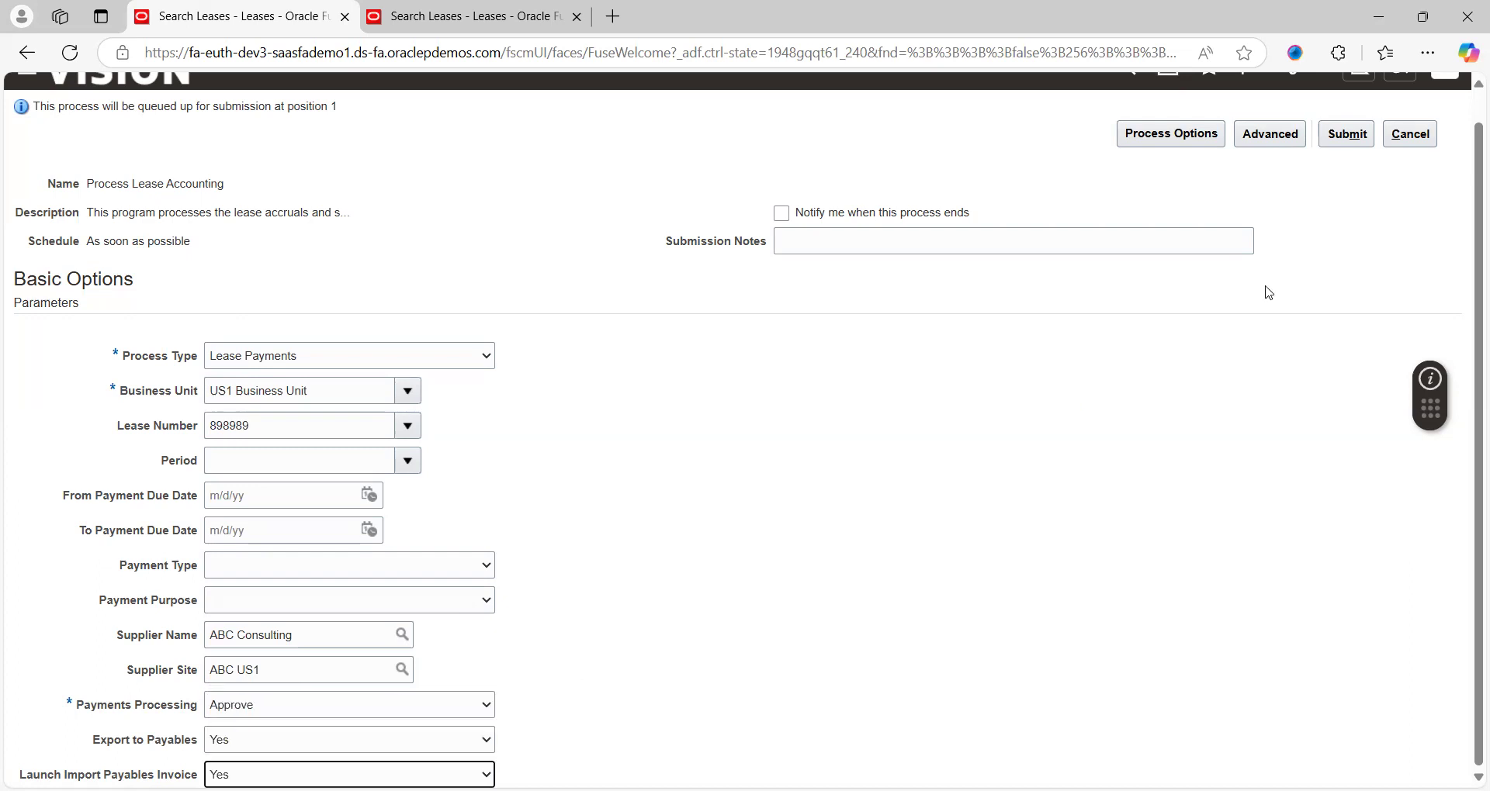
# Submit the Process Lease Accounting request for lease payments and dismiss the confirmation
pyautogui.click(1345, 137)
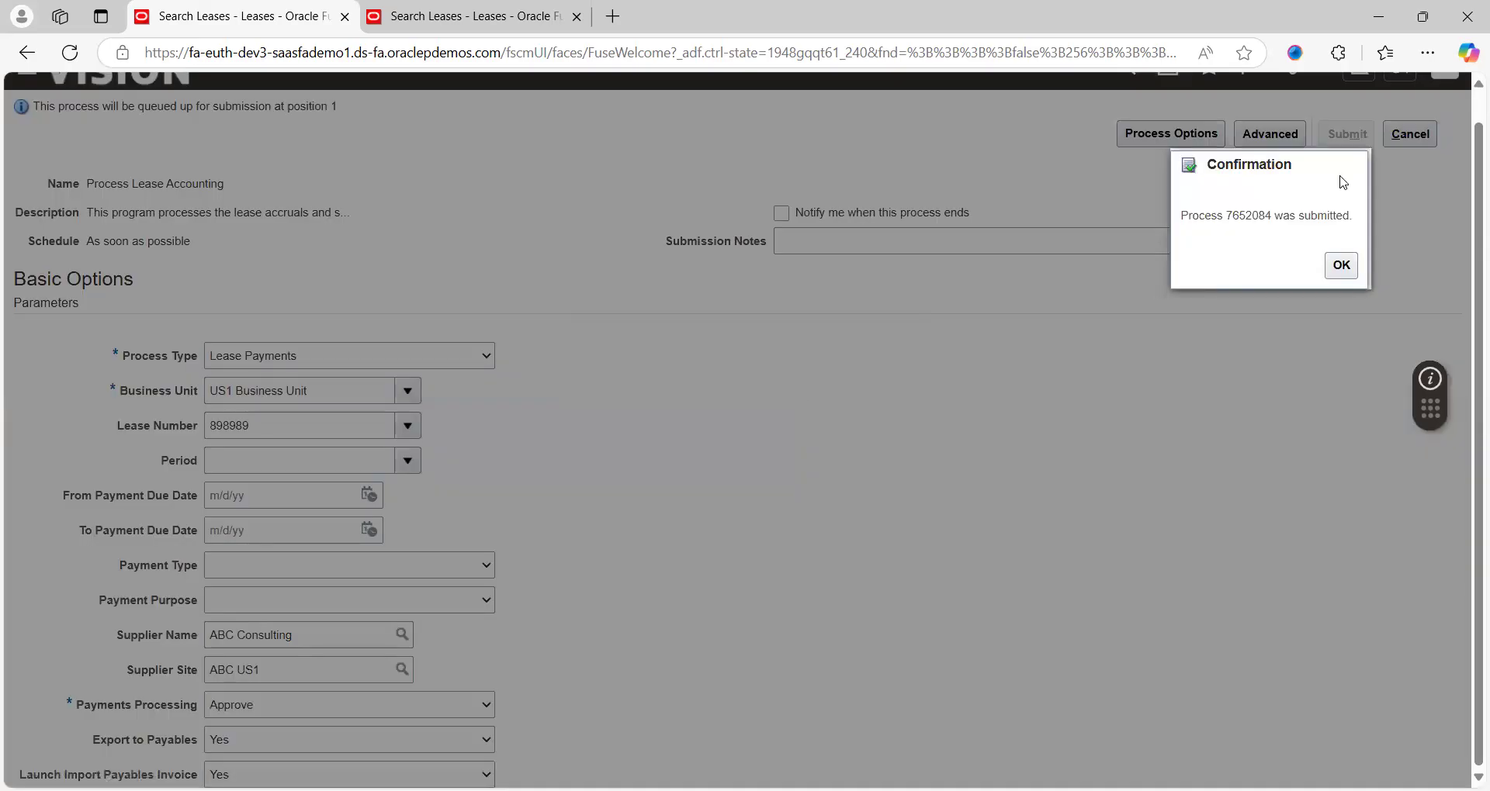
pyautogui.doubleClick(1258, 220)
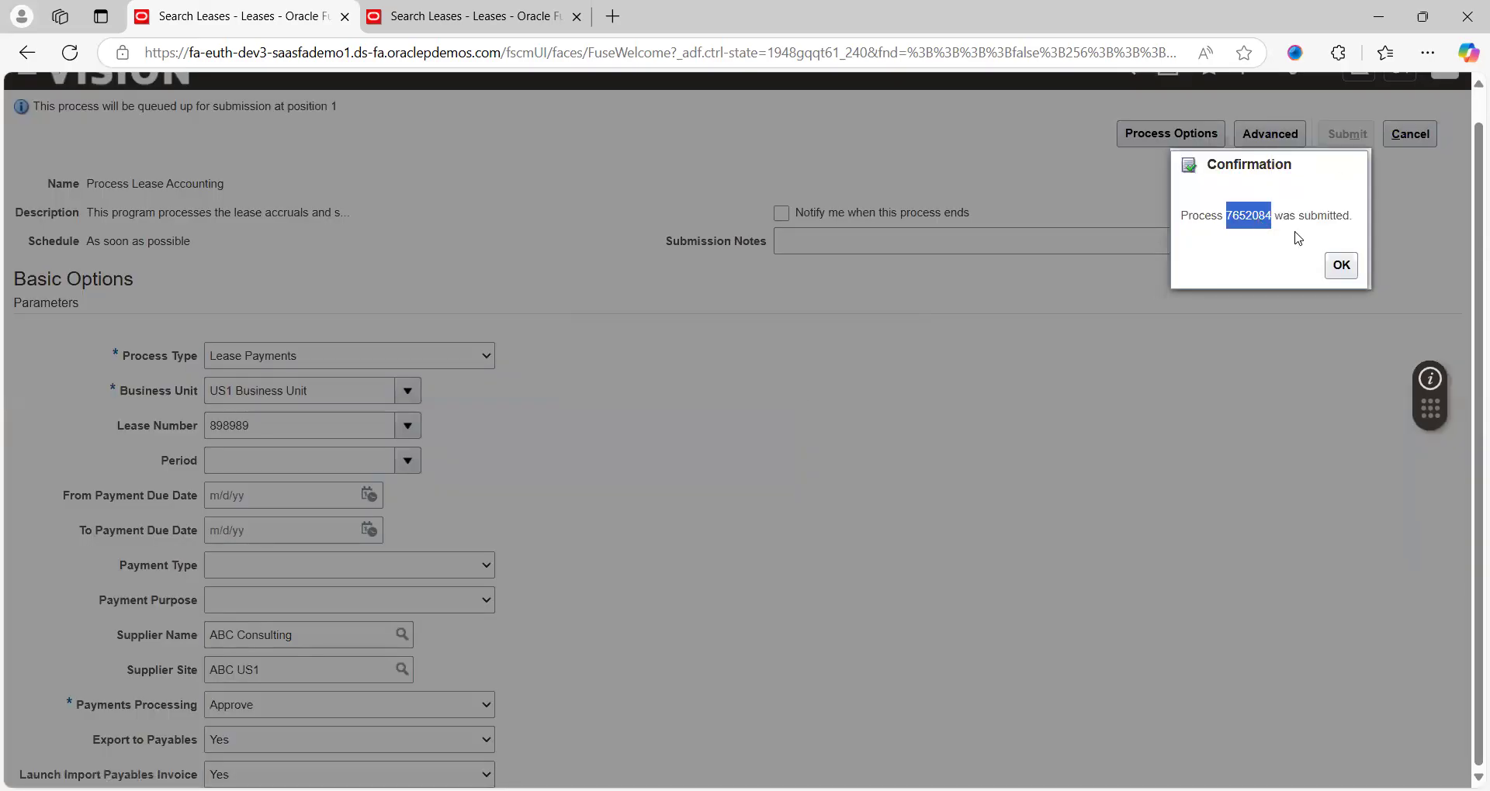
pyautogui.click(1341, 266)
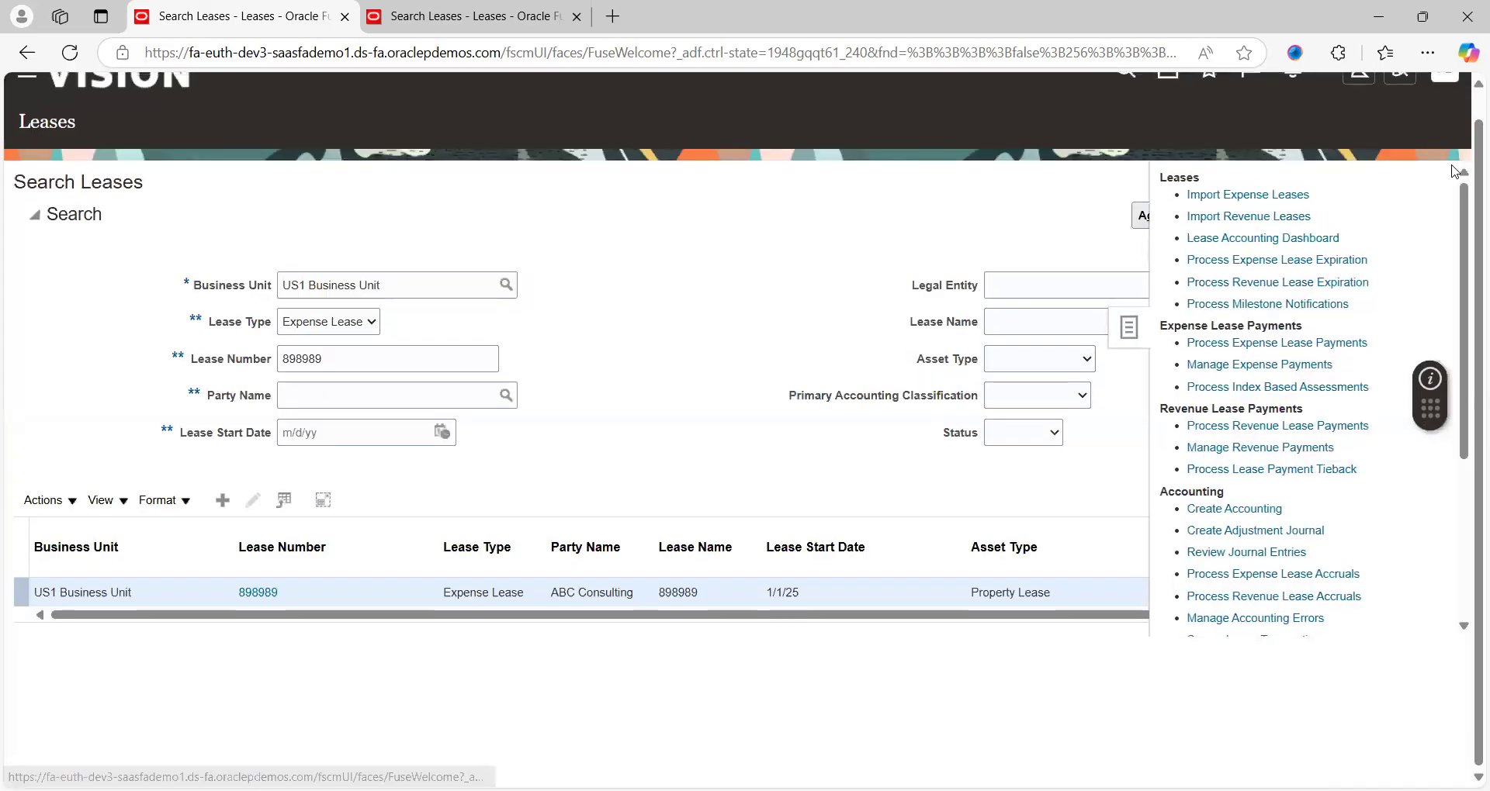
# Open the Scheduled Processes overview from the main navigation
pyautogui.moveTo(1477, 127); pyautogui.dragTo(1468, 109)
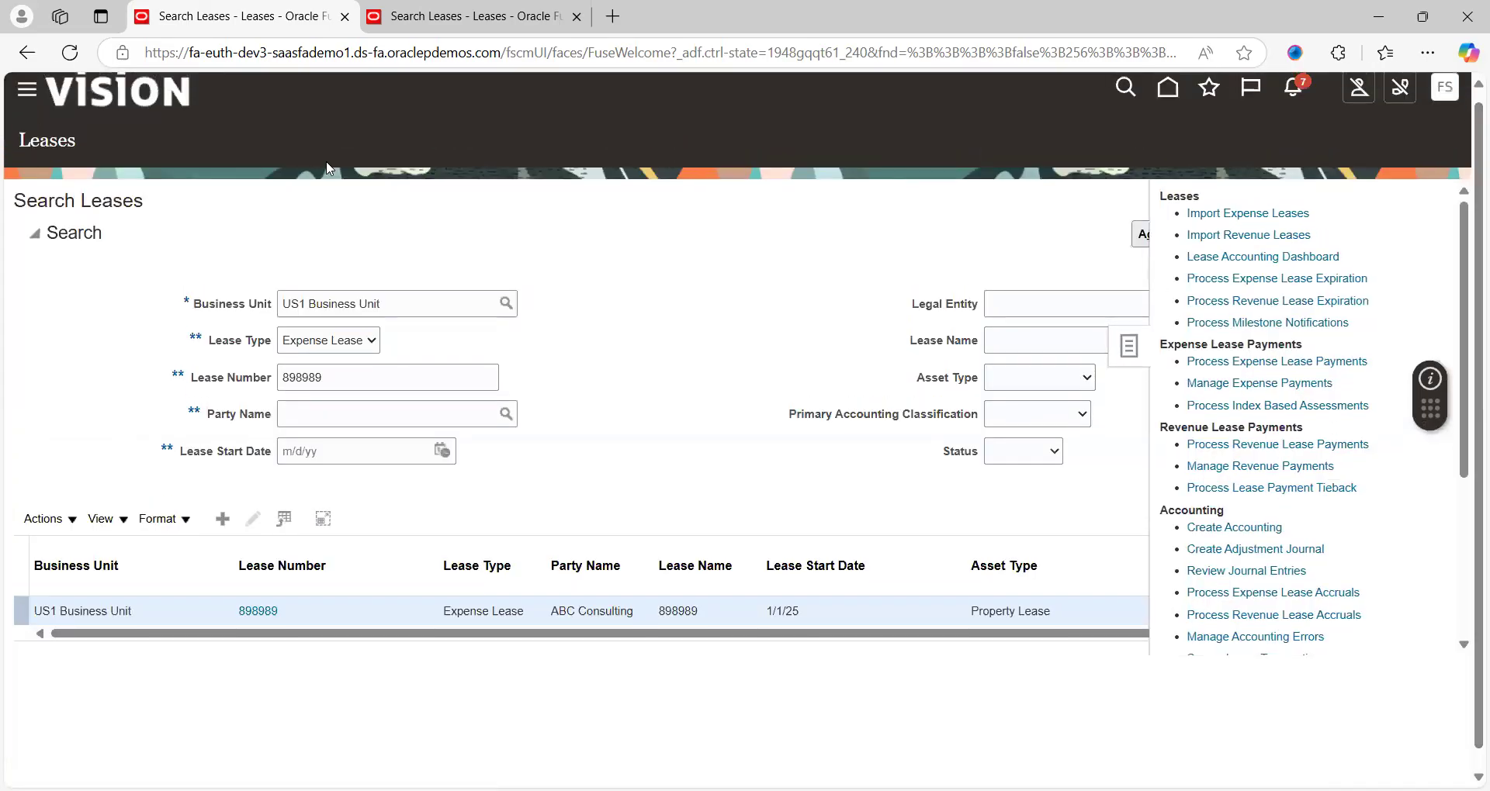
pyautogui.click(22, 97)
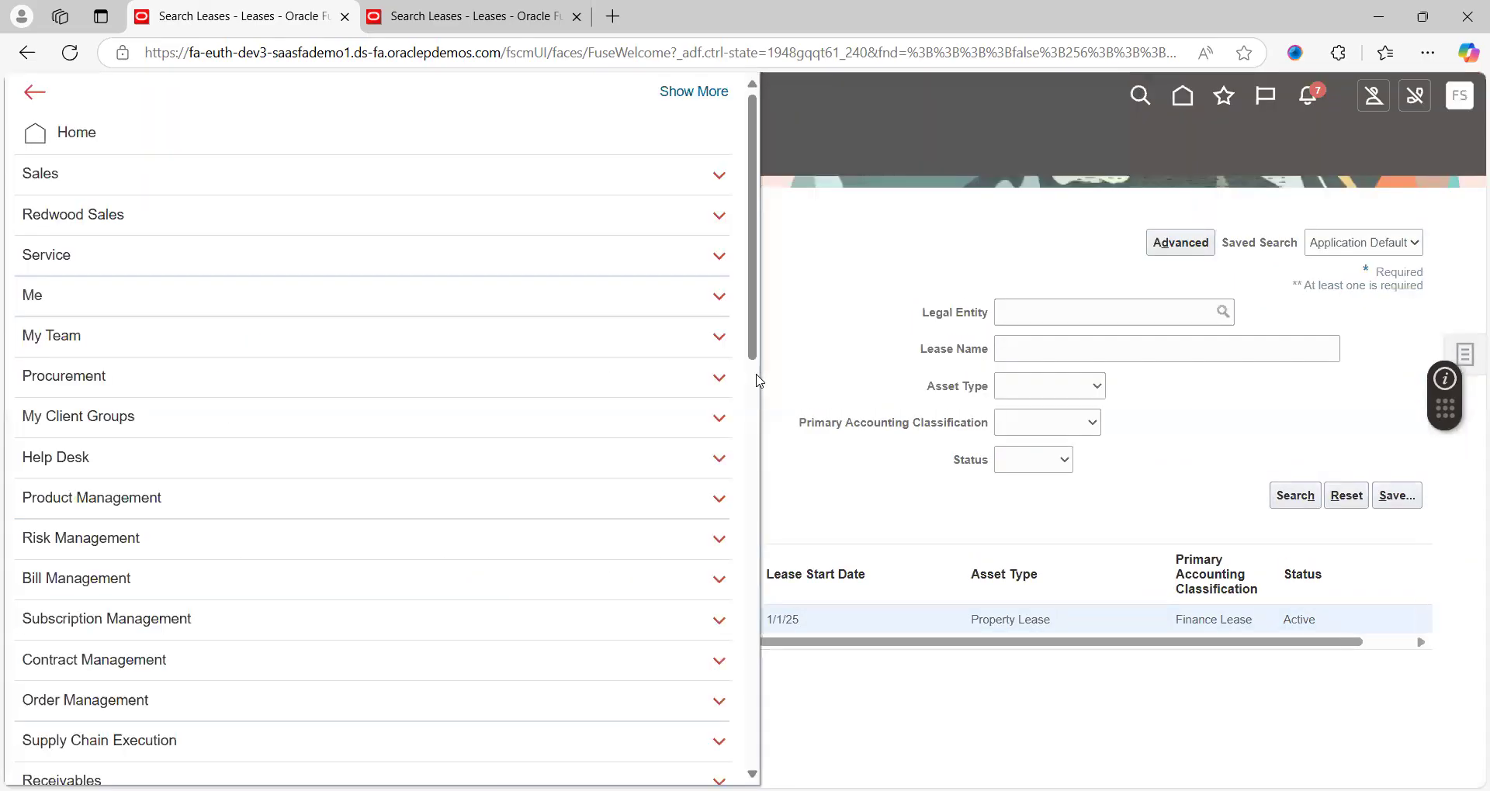
pyautogui.click(752, 706)
pyautogui.click(272, 463)
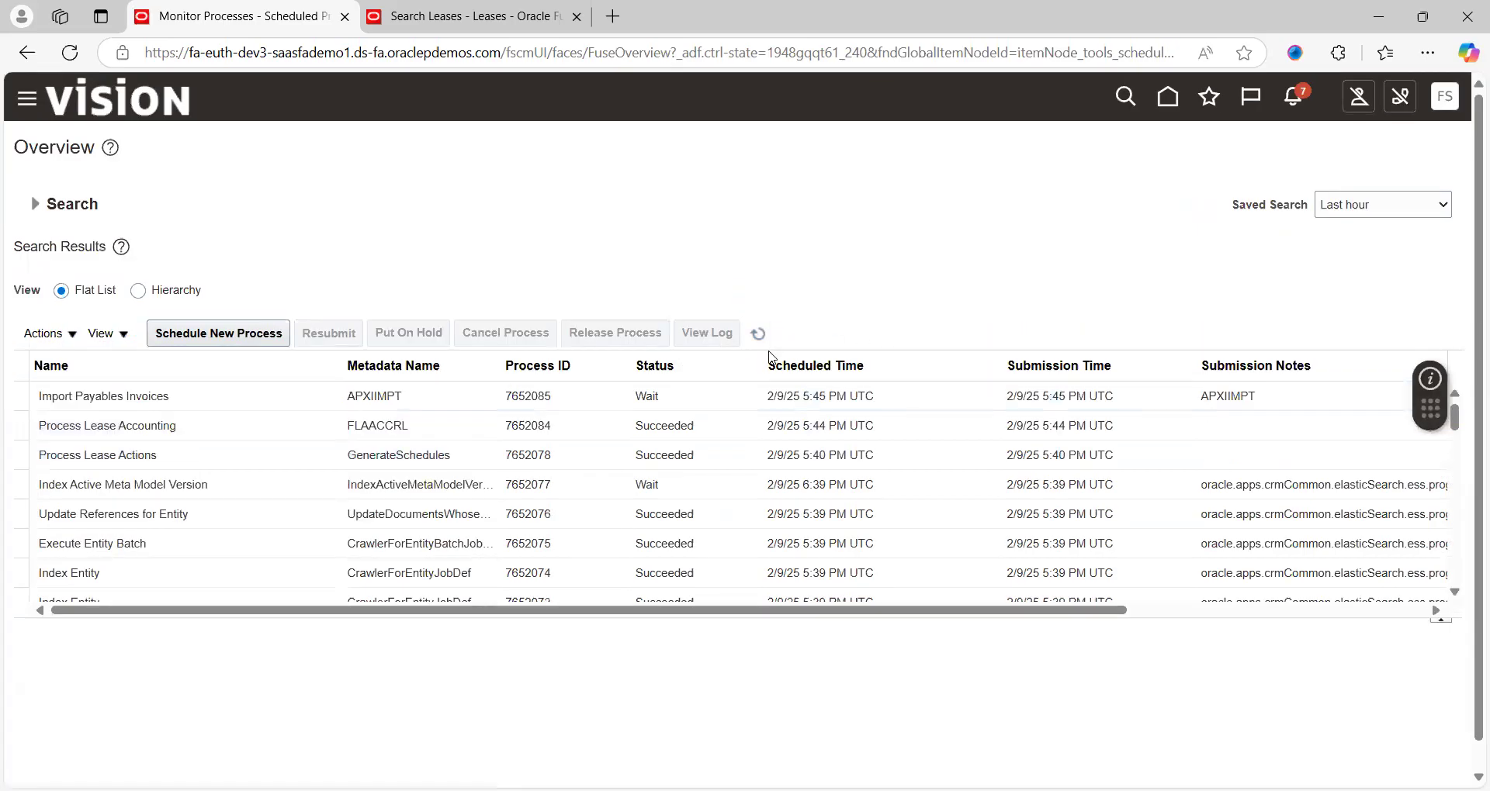
# Refresh the scheduled process list repeatedly to monitor the lease accounting and Payables invoice import processes through completion
pyautogui.click(405, 422)
pyautogui.click(757, 340)
pyautogui.click(764, 338)
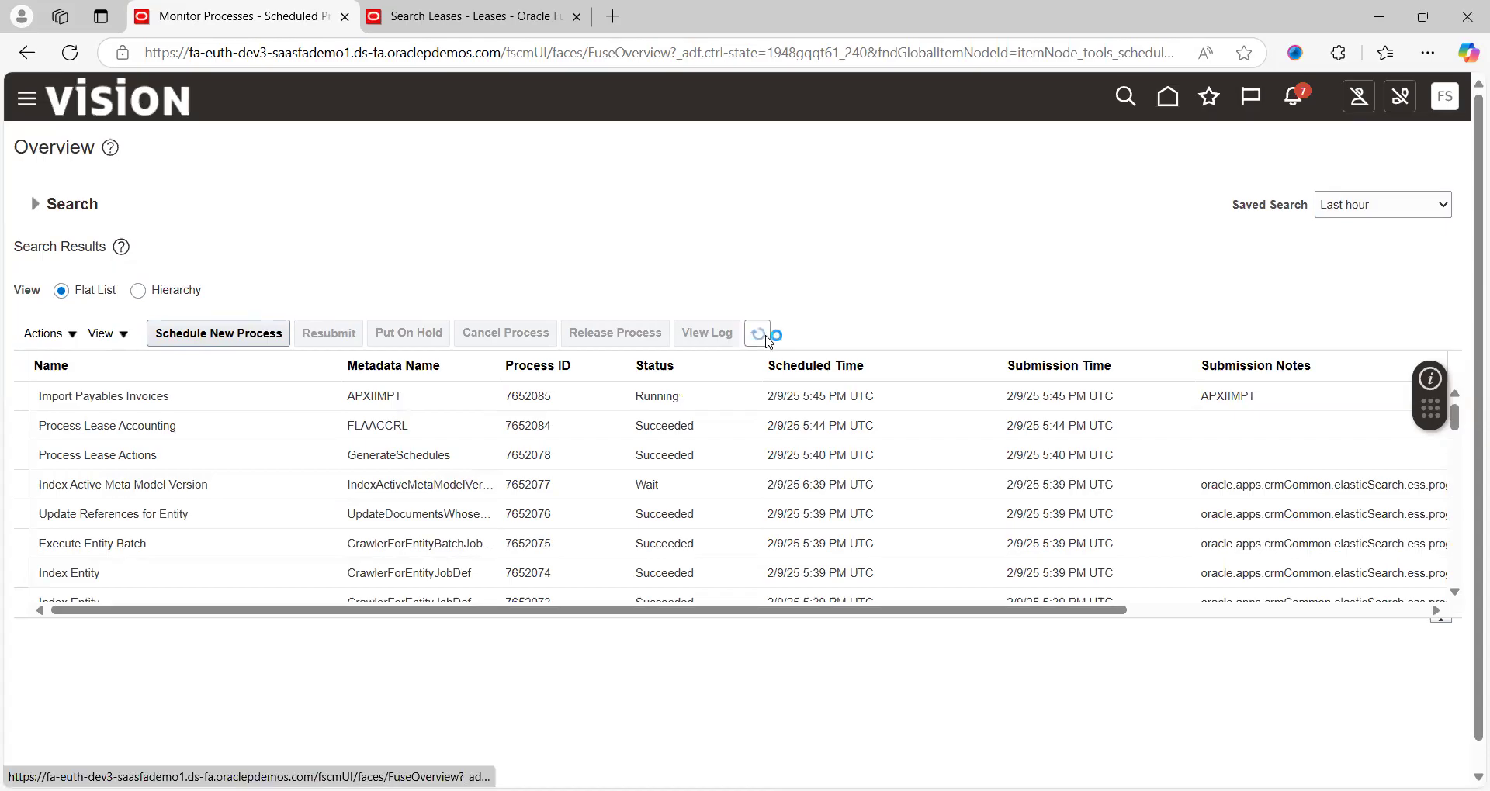
pyautogui.click(768, 339)
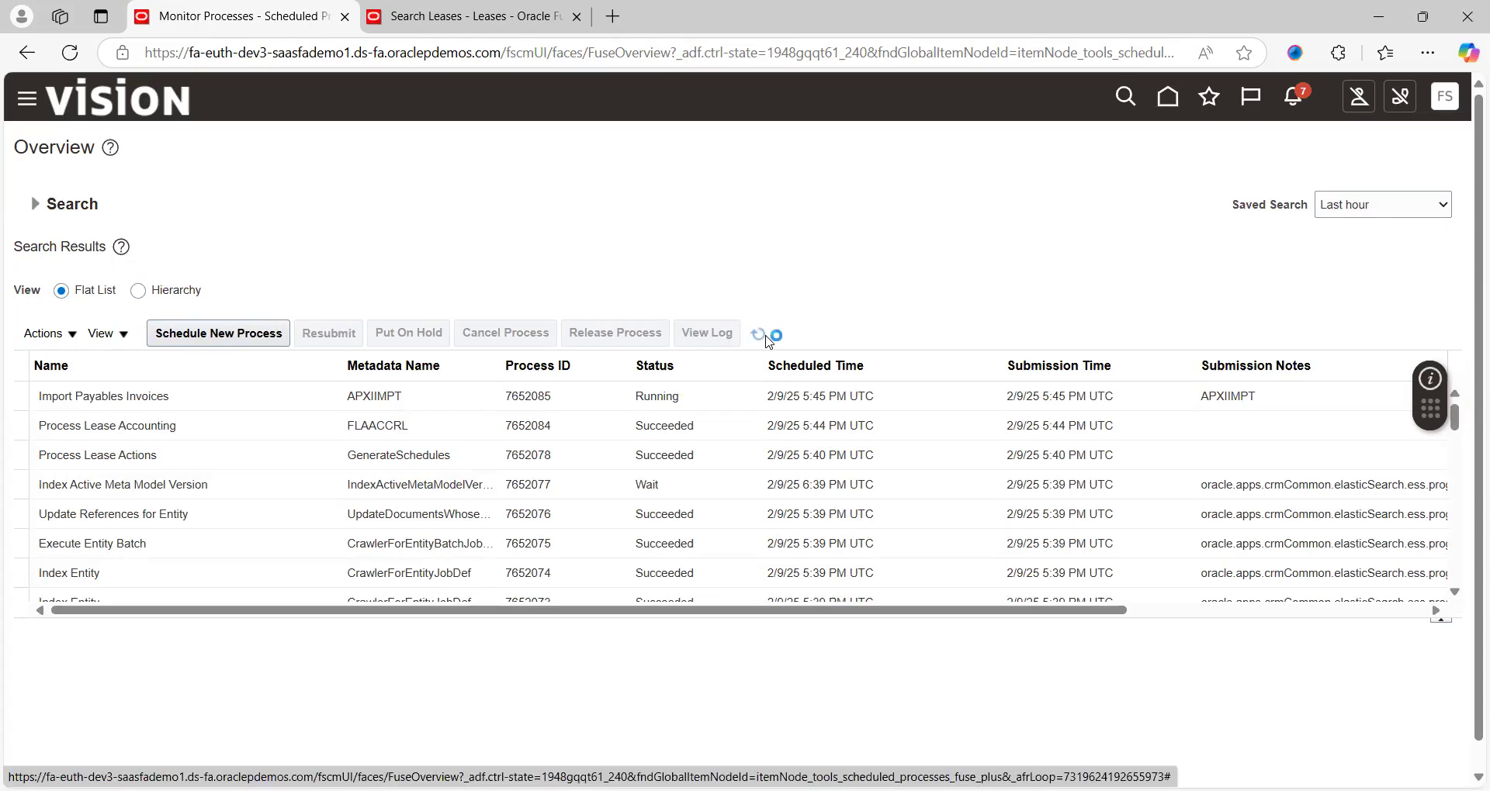
pyautogui.click(766, 340)
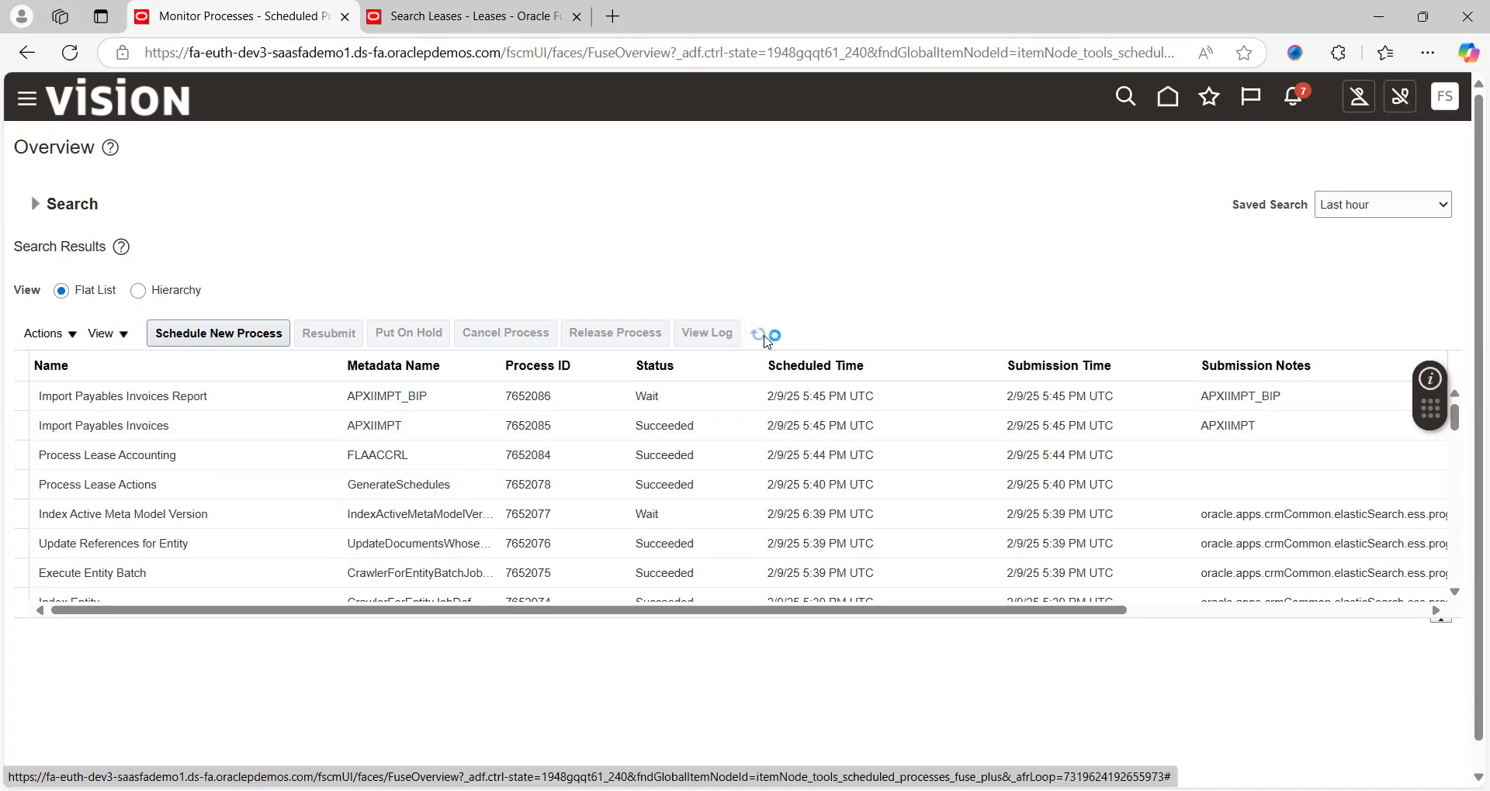
pyautogui.click(767, 340)
pyautogui.click(766, 340)
pyautogui.click(767, 339)
pyautogui.click(766, 340)
pyautogui.click(767, 340)
pyautogui.click(767, 340)
pyautogui.click(766, 339)
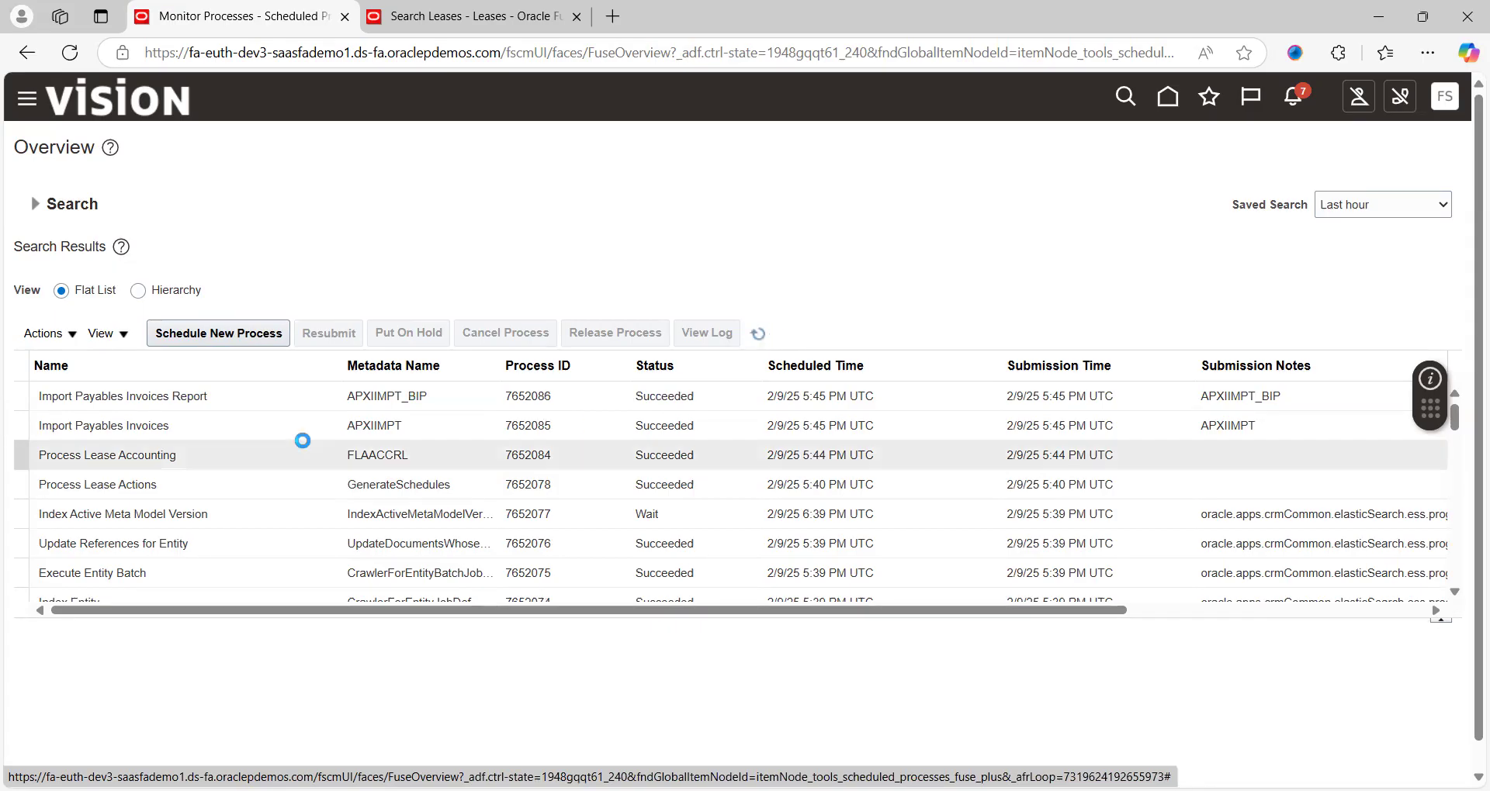
# Select the Process Lease Accounting run and open its text output file 7652084.txt from the attachments
pyautogui.click(201, 455)
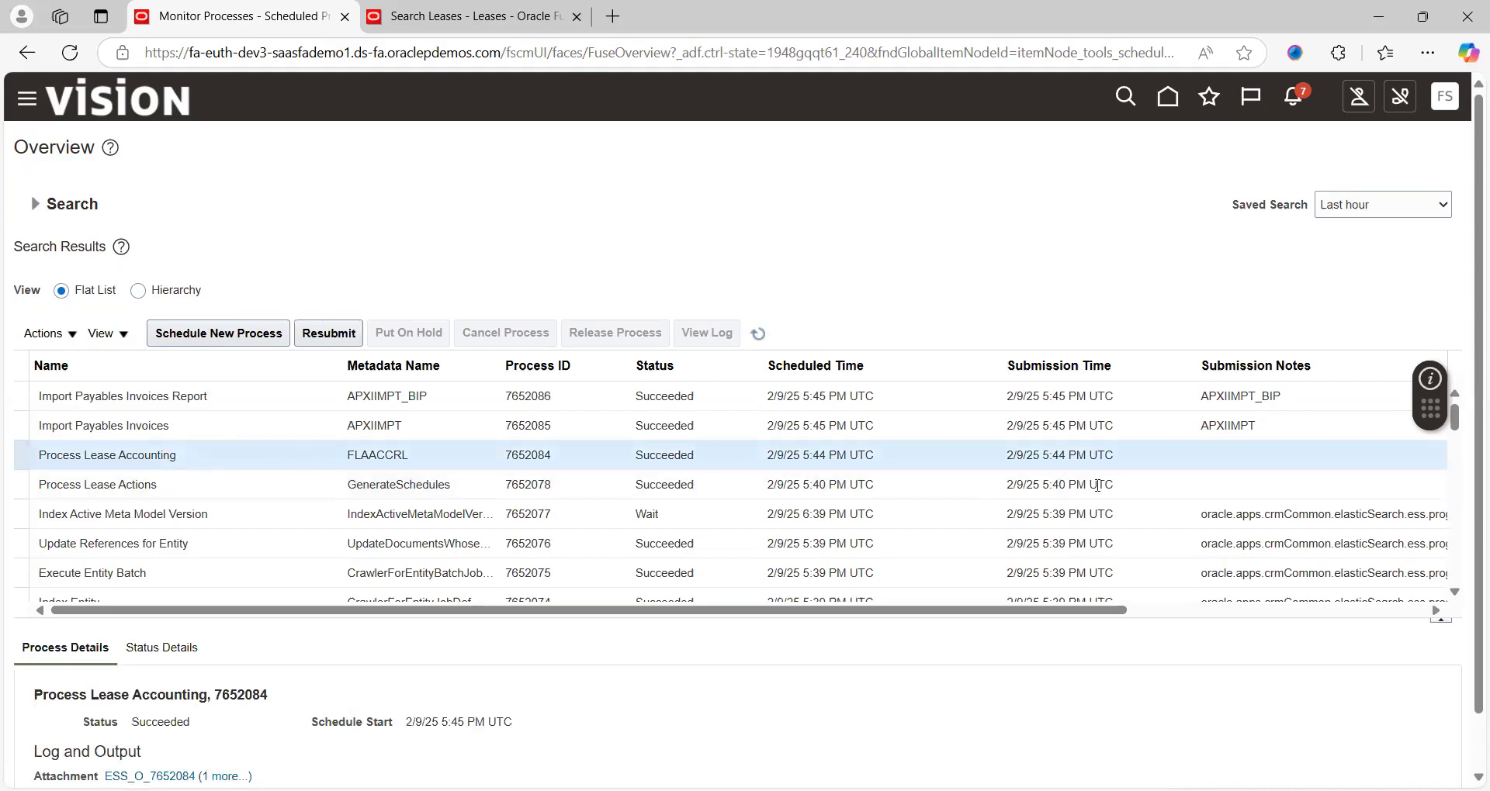
pyautogui.scroll(-1, 707, 737)
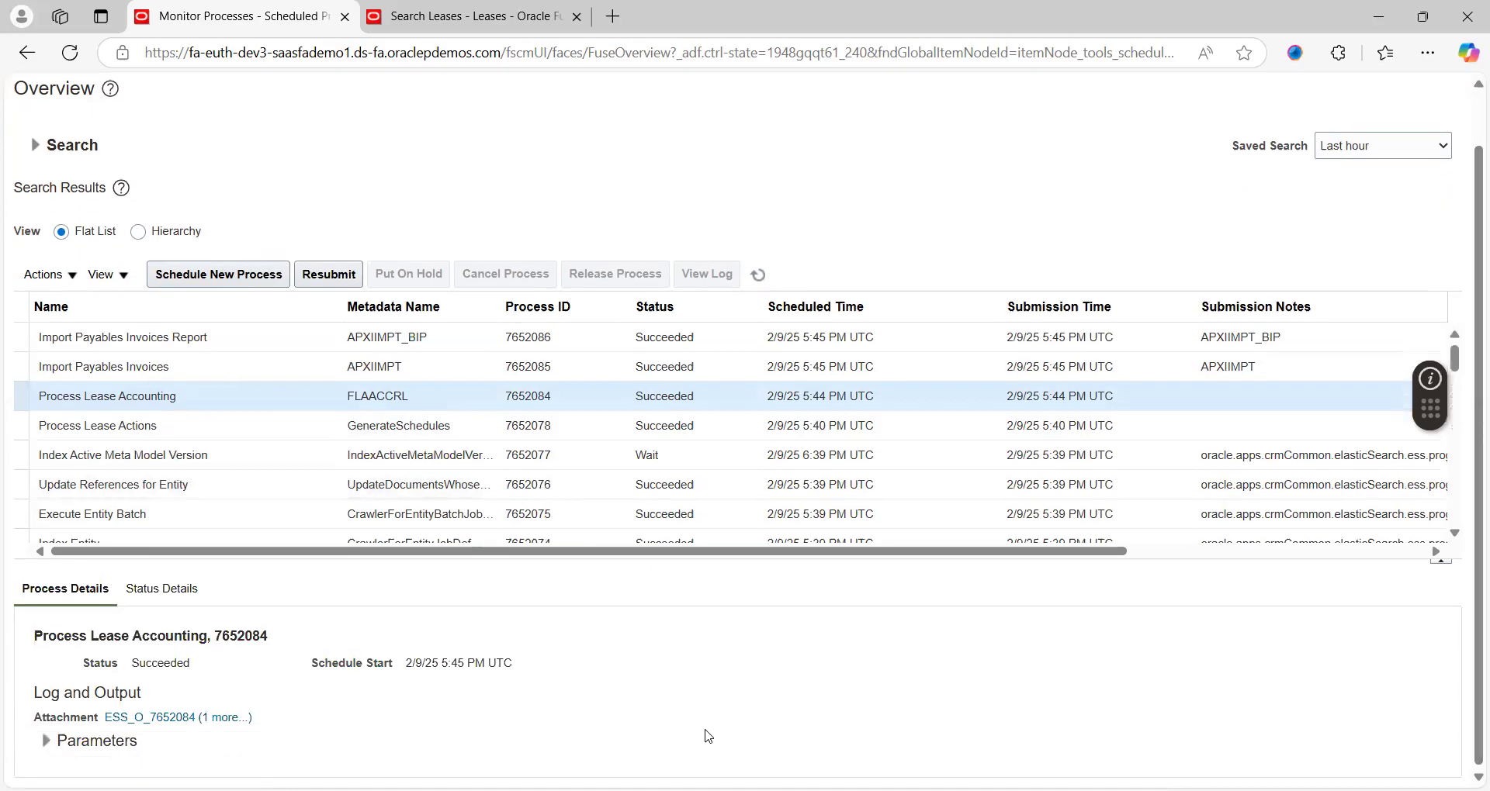
pyautogui.click(225, 718)
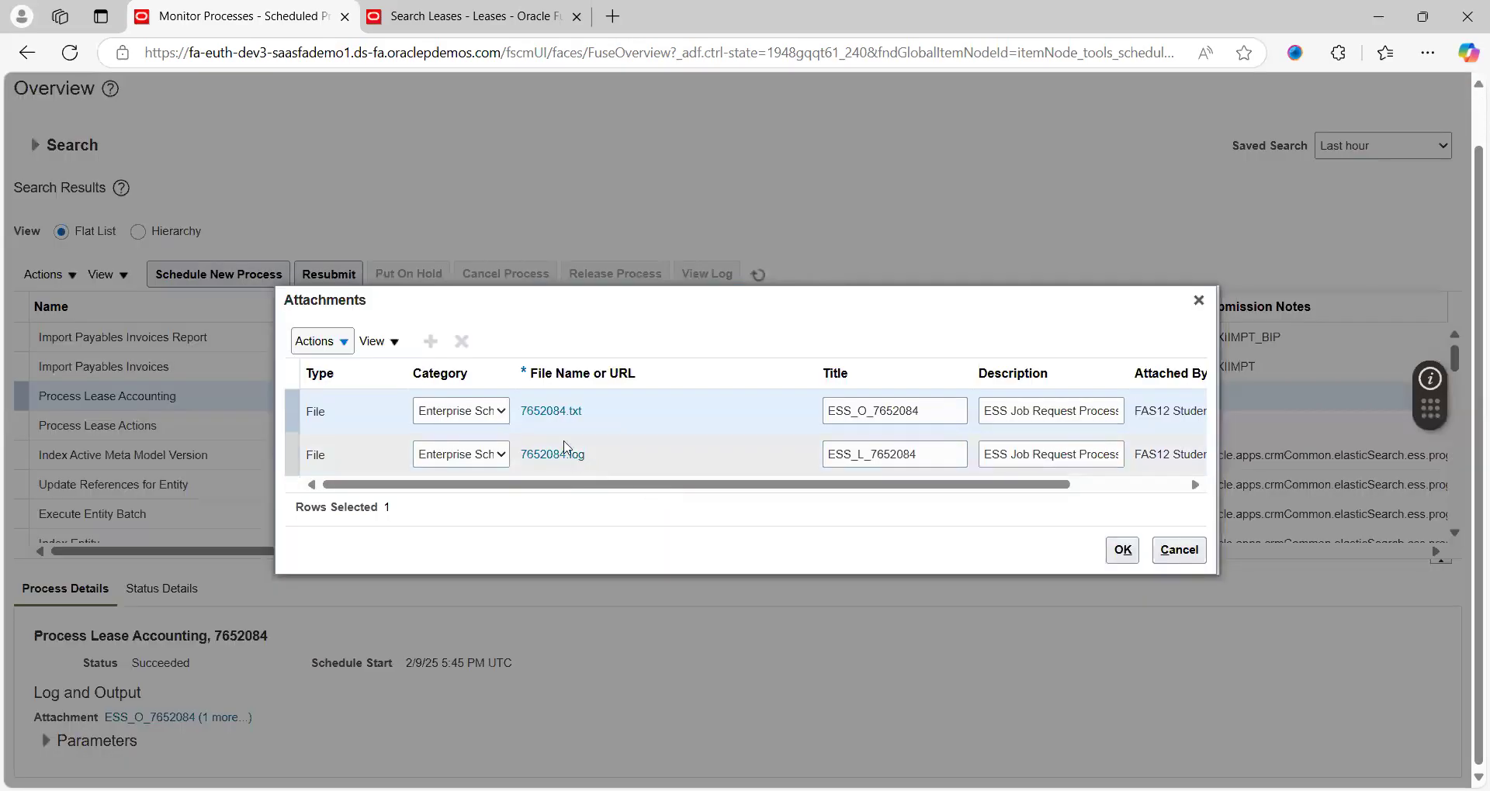
pyautogui.click(549, 412)
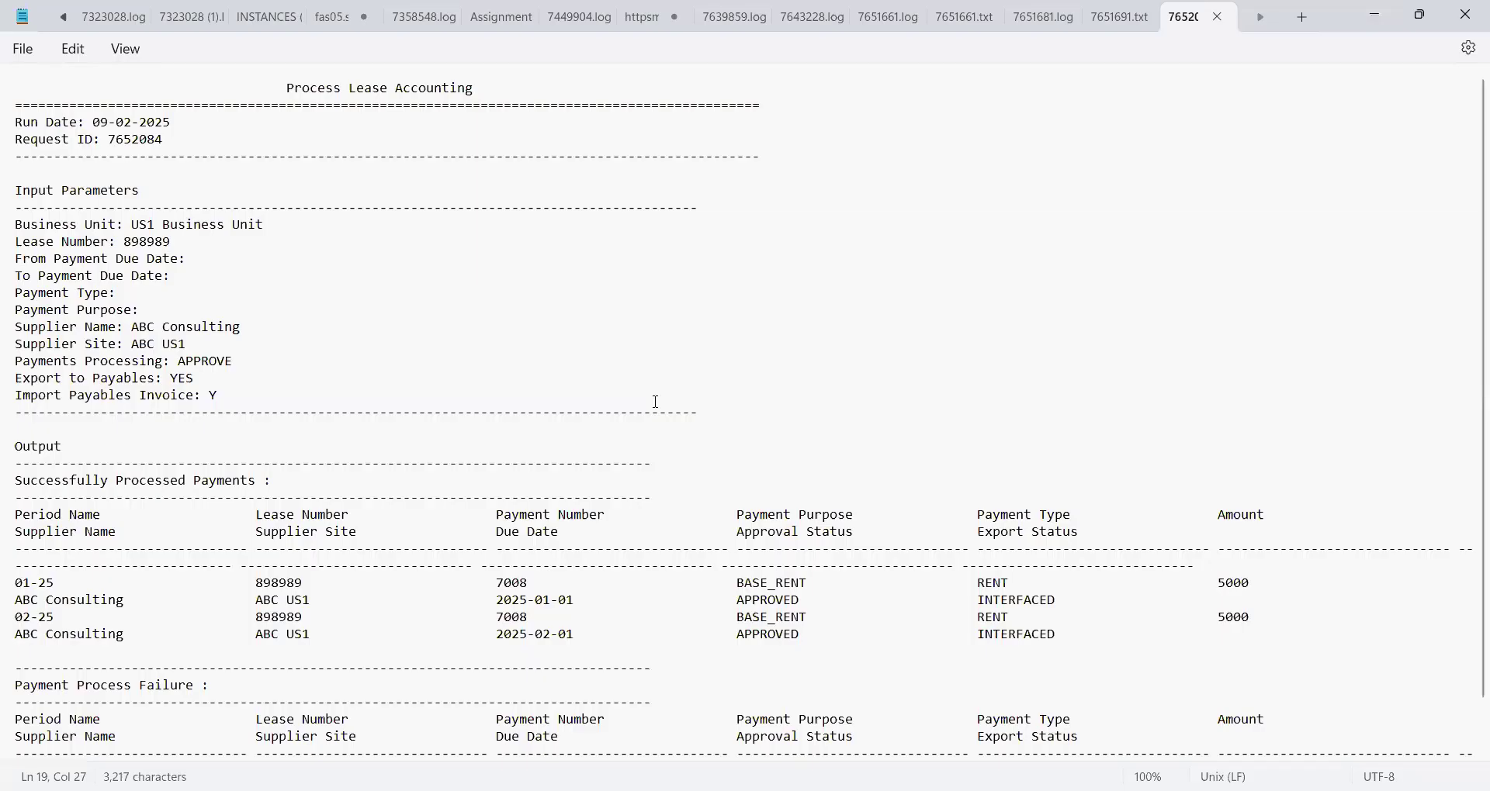
# Examine the successfully processed payments for lease 898989 in the output, checking their approval status and export status
pyautogui.press('Down')
pyautogui.press('Down')
pyautogui.press('Down')
pyautogui.press('Down')
pyautogui.press('Down')
pyautogui.press('Down')
pyautogui.press('Down')
pyautogui.press('Down')
pyautogui.click(281, 583)
pyautogui.click(297, 585)
pyautogui.click(761, 601)
pyautogui.moveTo(1066, 607); pyautogui.dragTo(987, 599)
pyautogui.moveTo(803, 601); pyautogui.dragTo(741, 603)
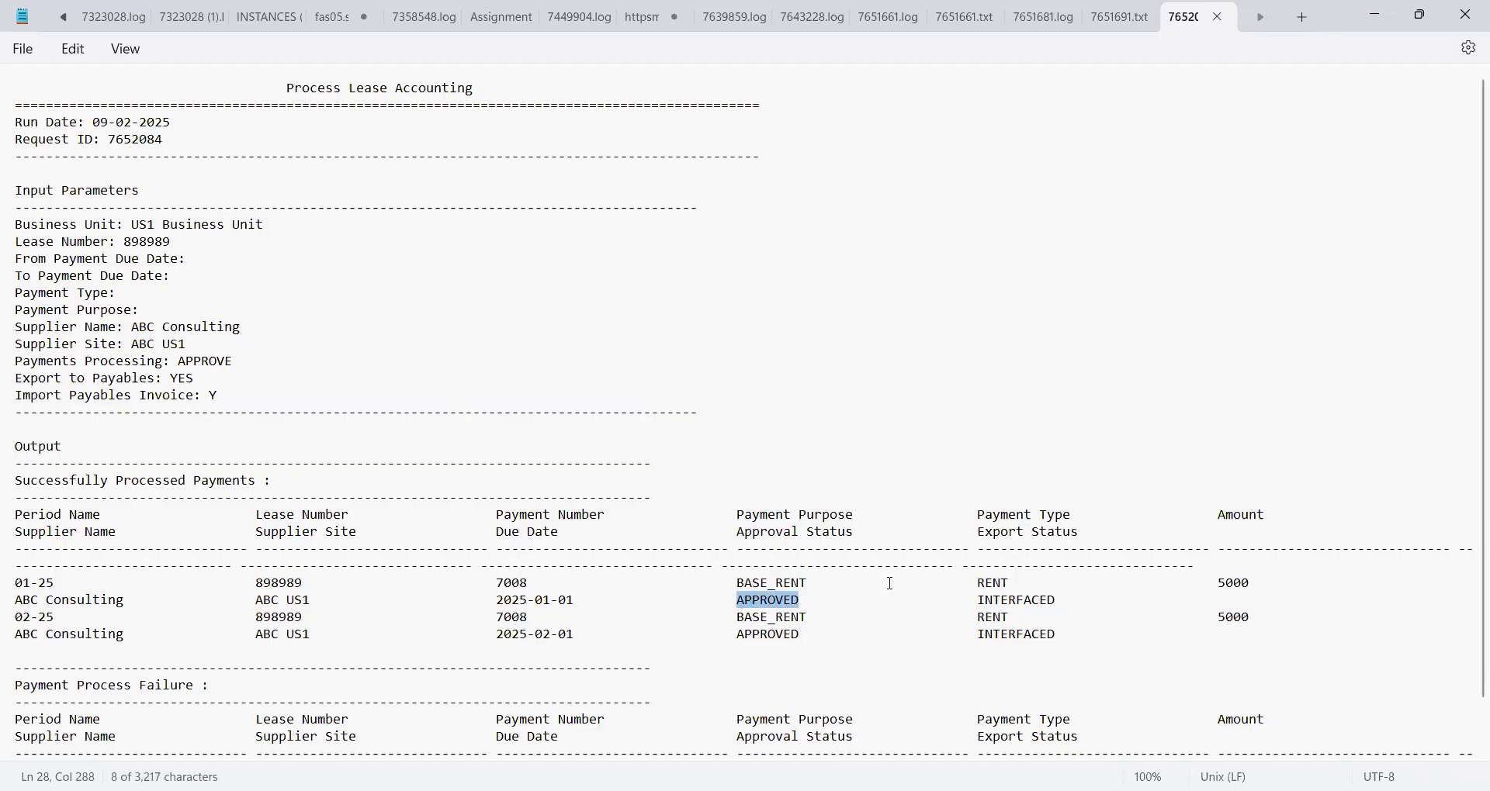
pyautogui.doubleClick(1006, 606)
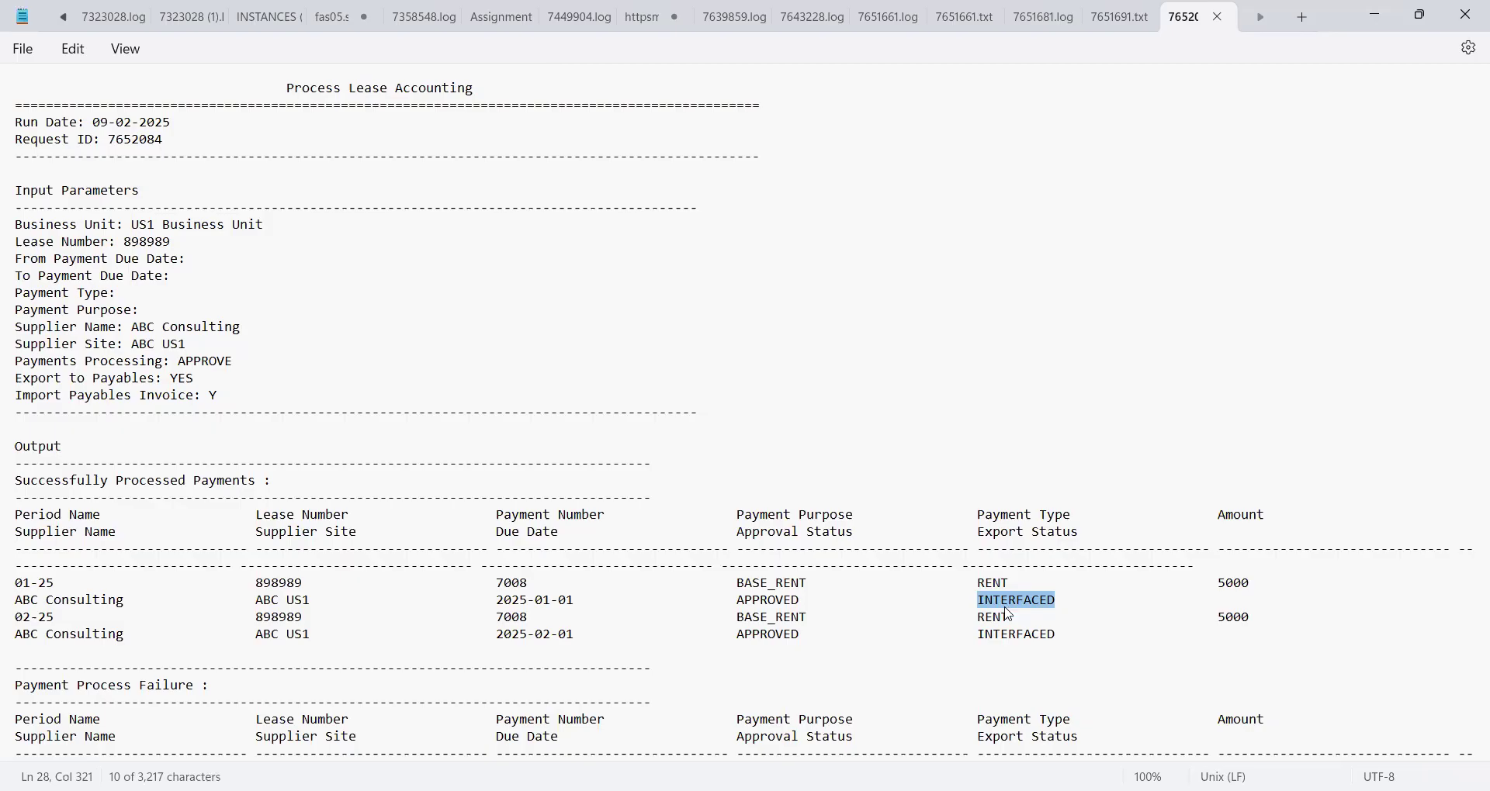
# Switch back to Oracle Fusion in the browser and close the process attachments
pyautogui.hotkey('alt', 'Tab')
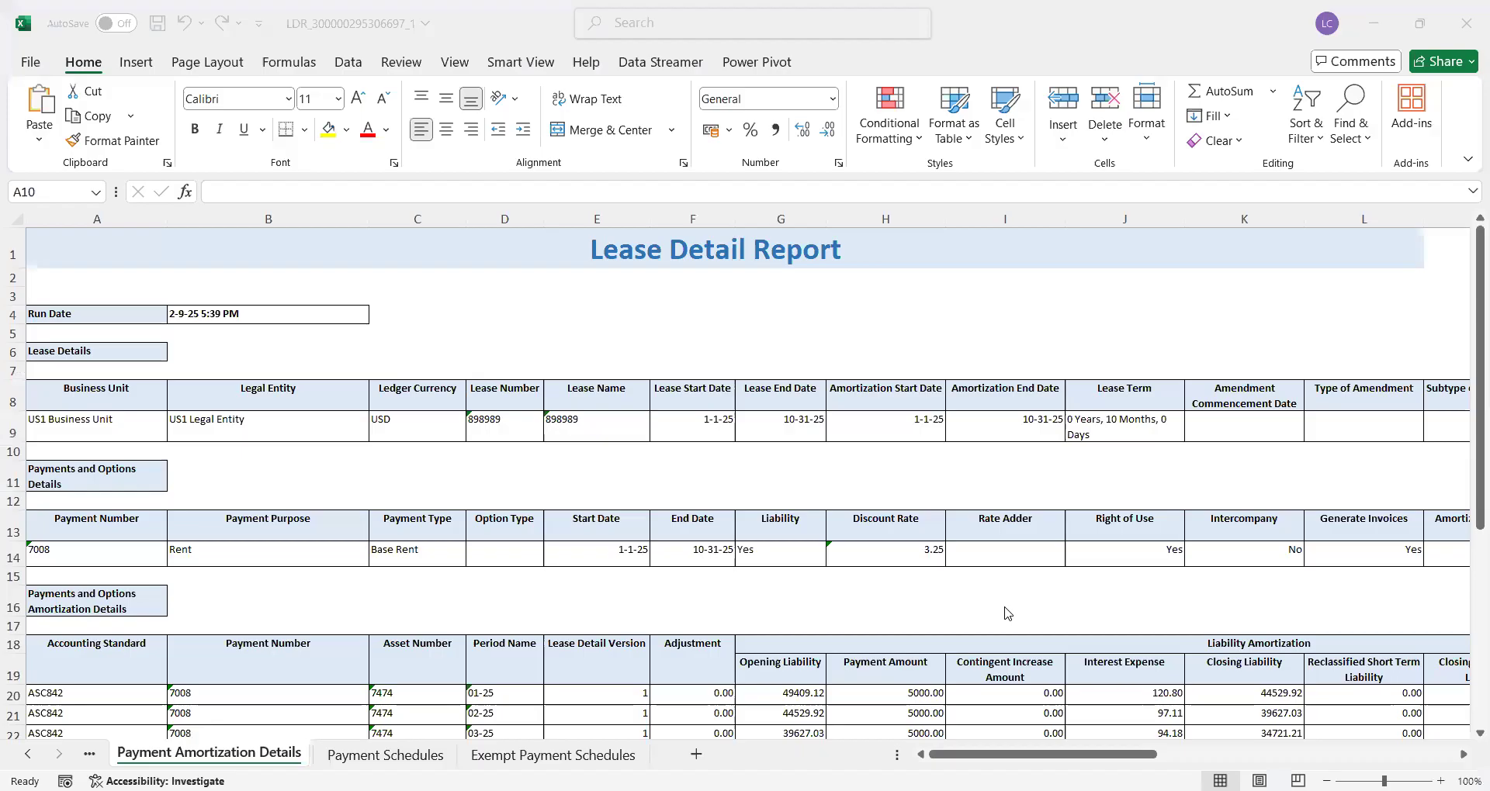
pyautogui.hotkey('alt', 'Tab')
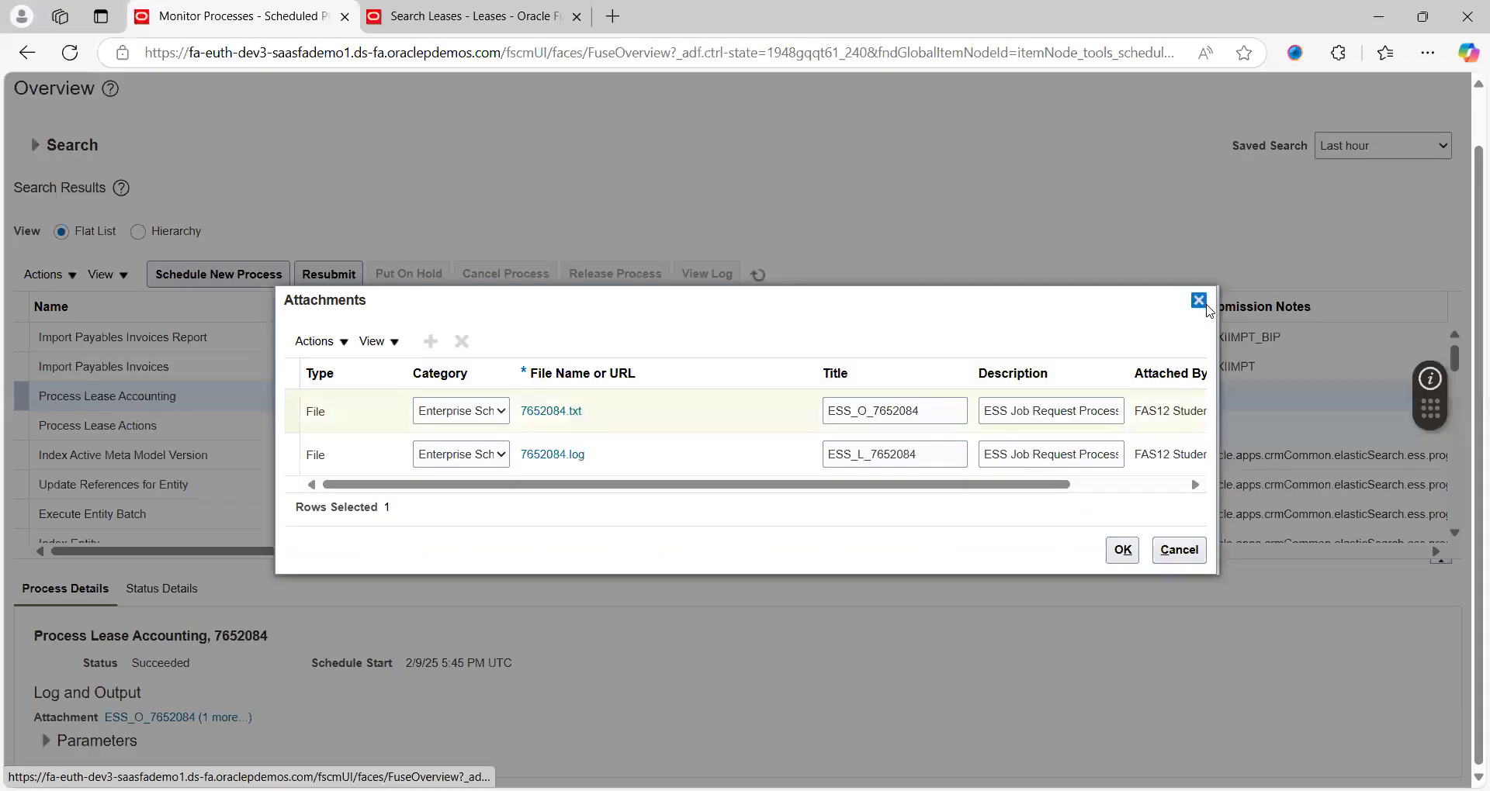
pyautogui.press('Escape')
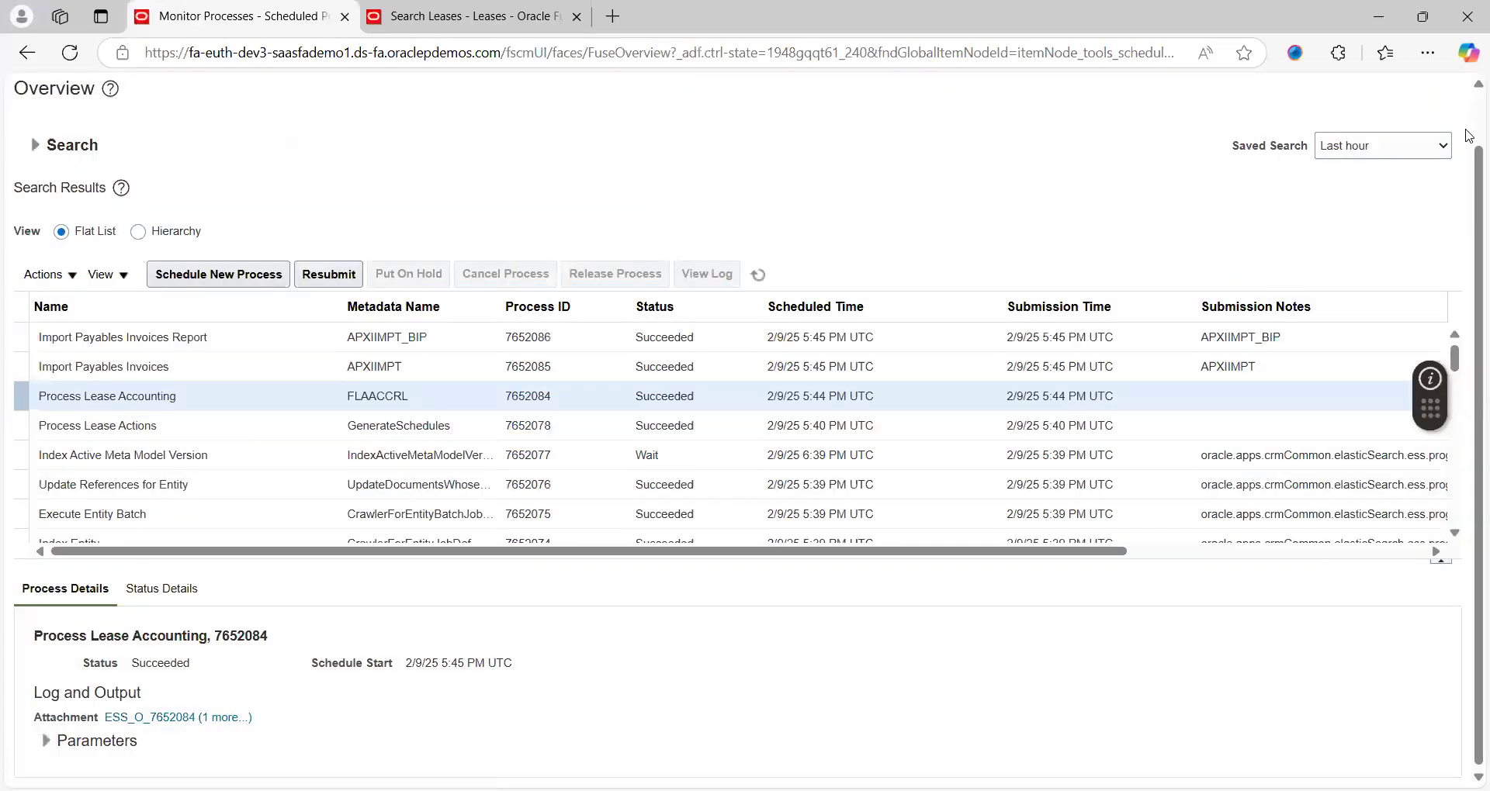
# Return to the home page, find the Payables area and open its Invoices workbench
pyautogui.scroll(1, 1466, 136)
pyautogui.click(1166, 85)
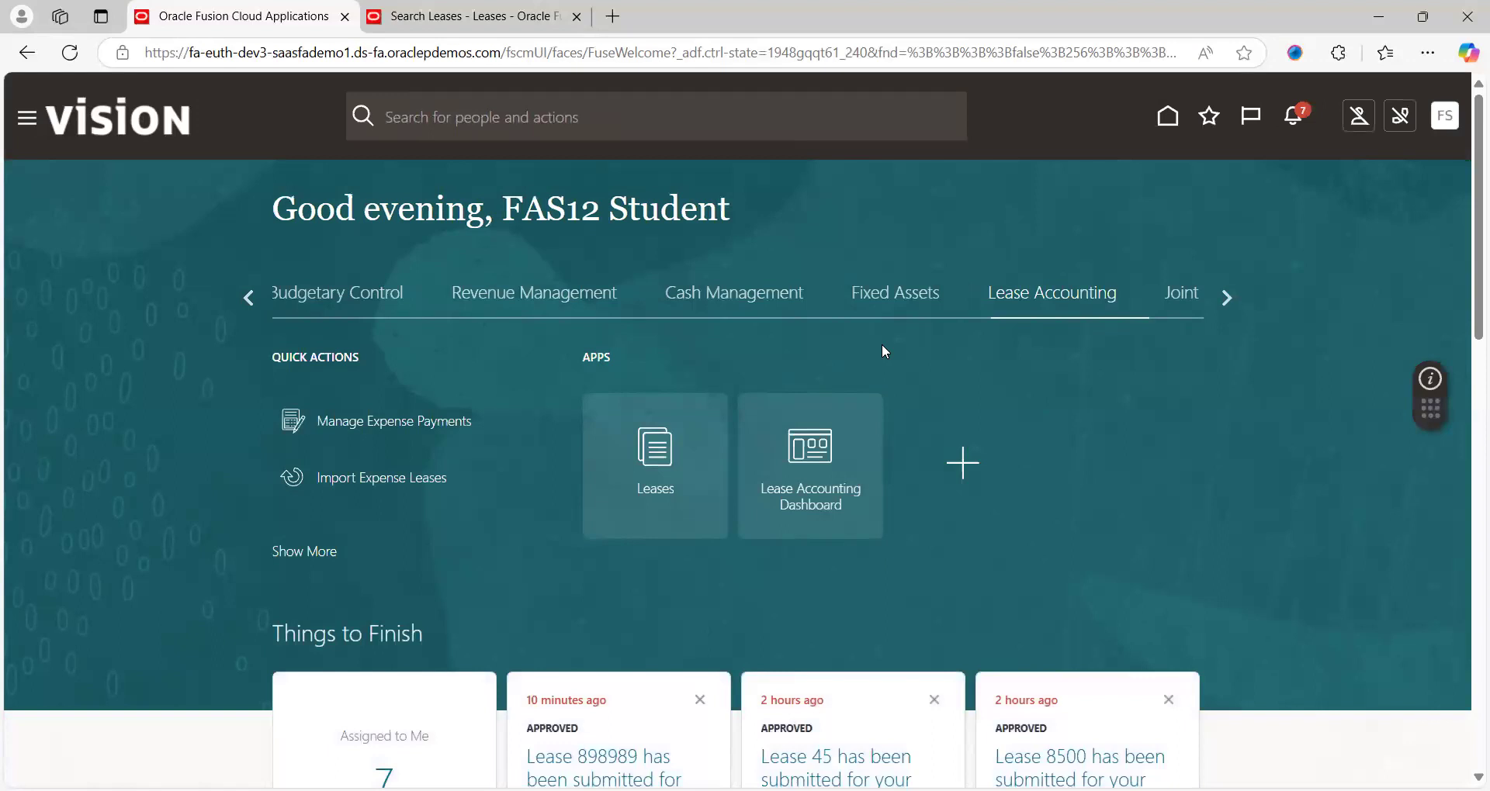
pyautogui.click(247, 300)
pyautogui.click(247, 299)
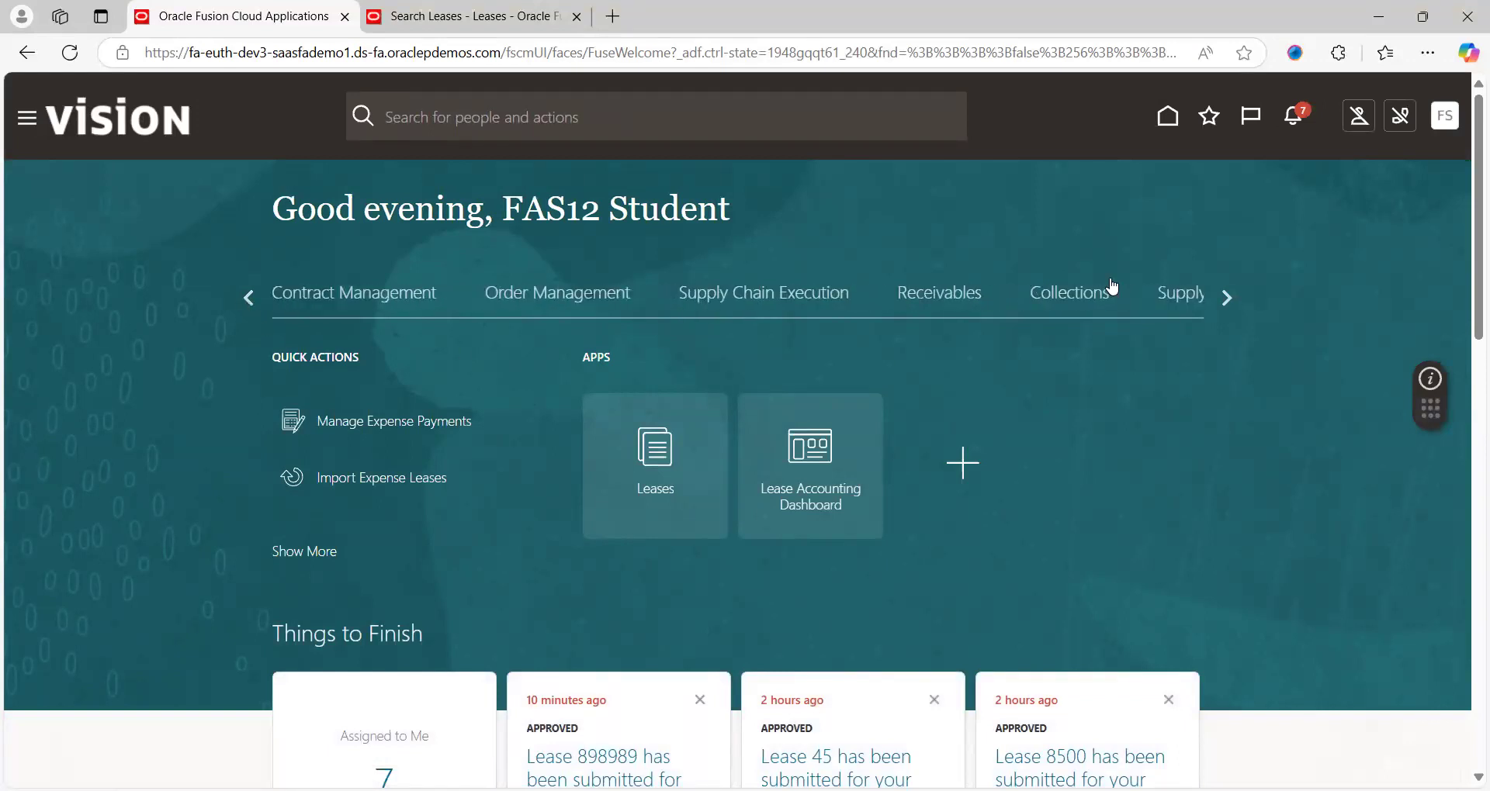
pyautogui.click(1225, 297)
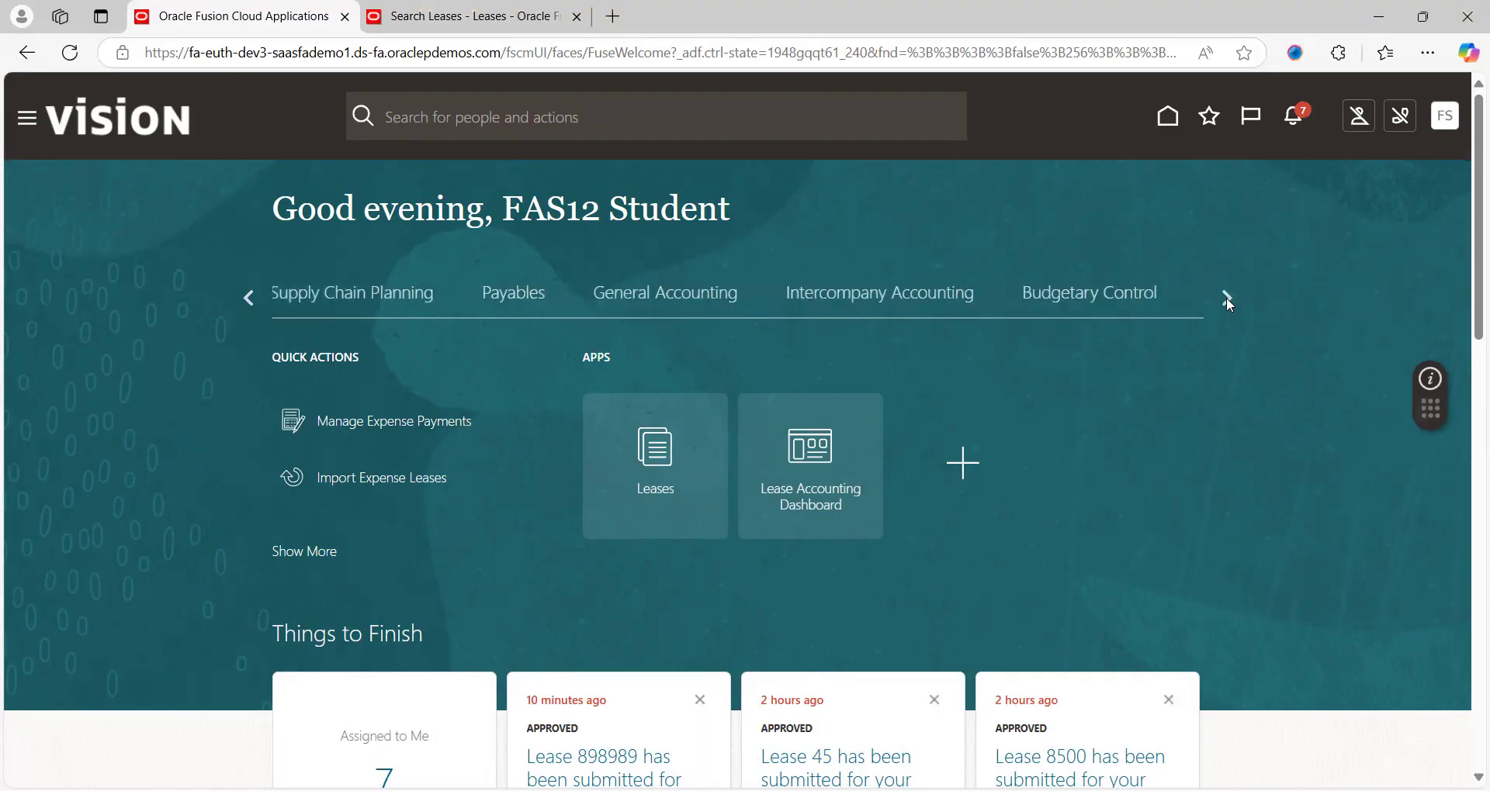
pyautogui.click(526, 304)
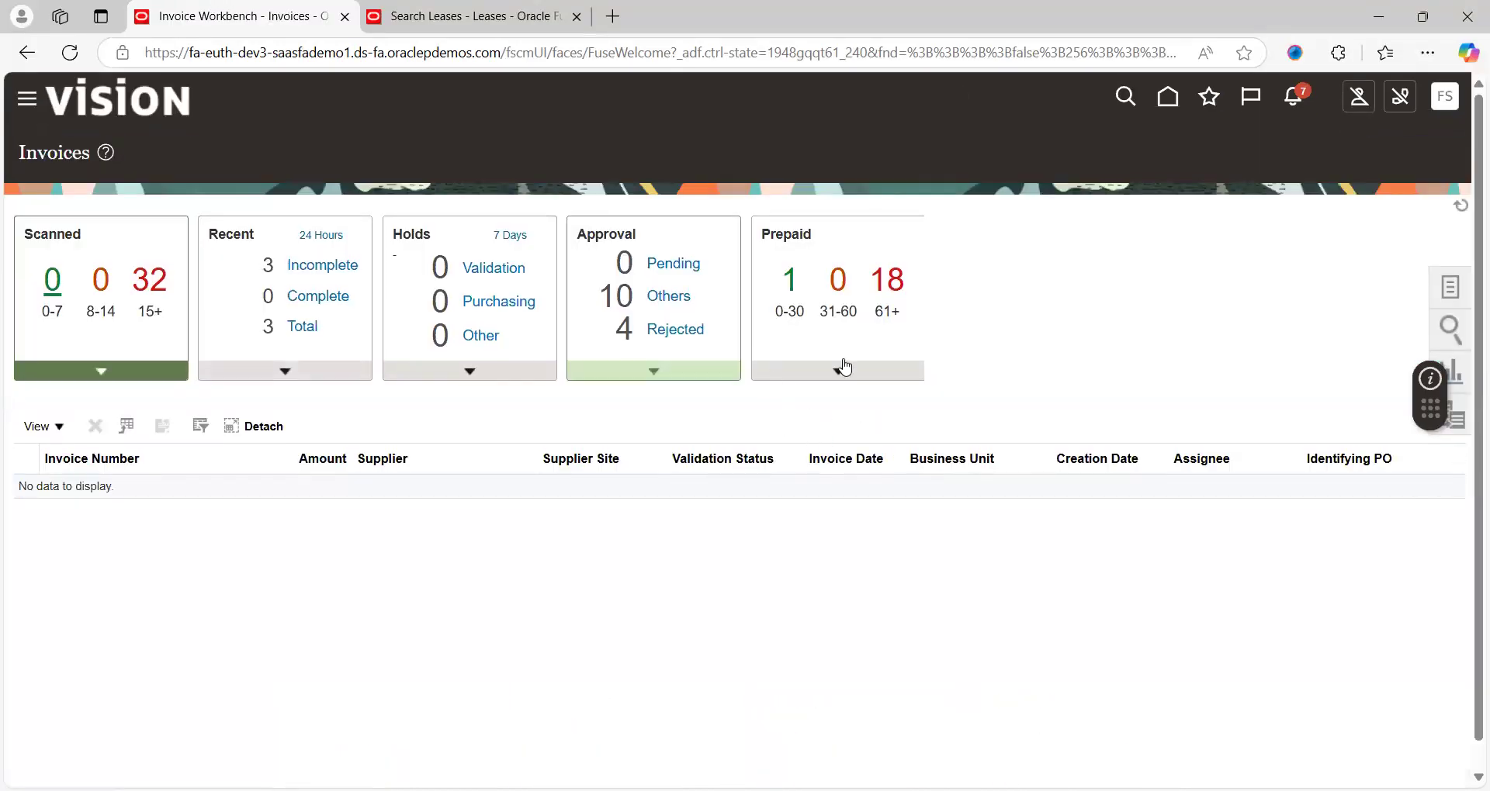
pyautogui.click(1465, 209)
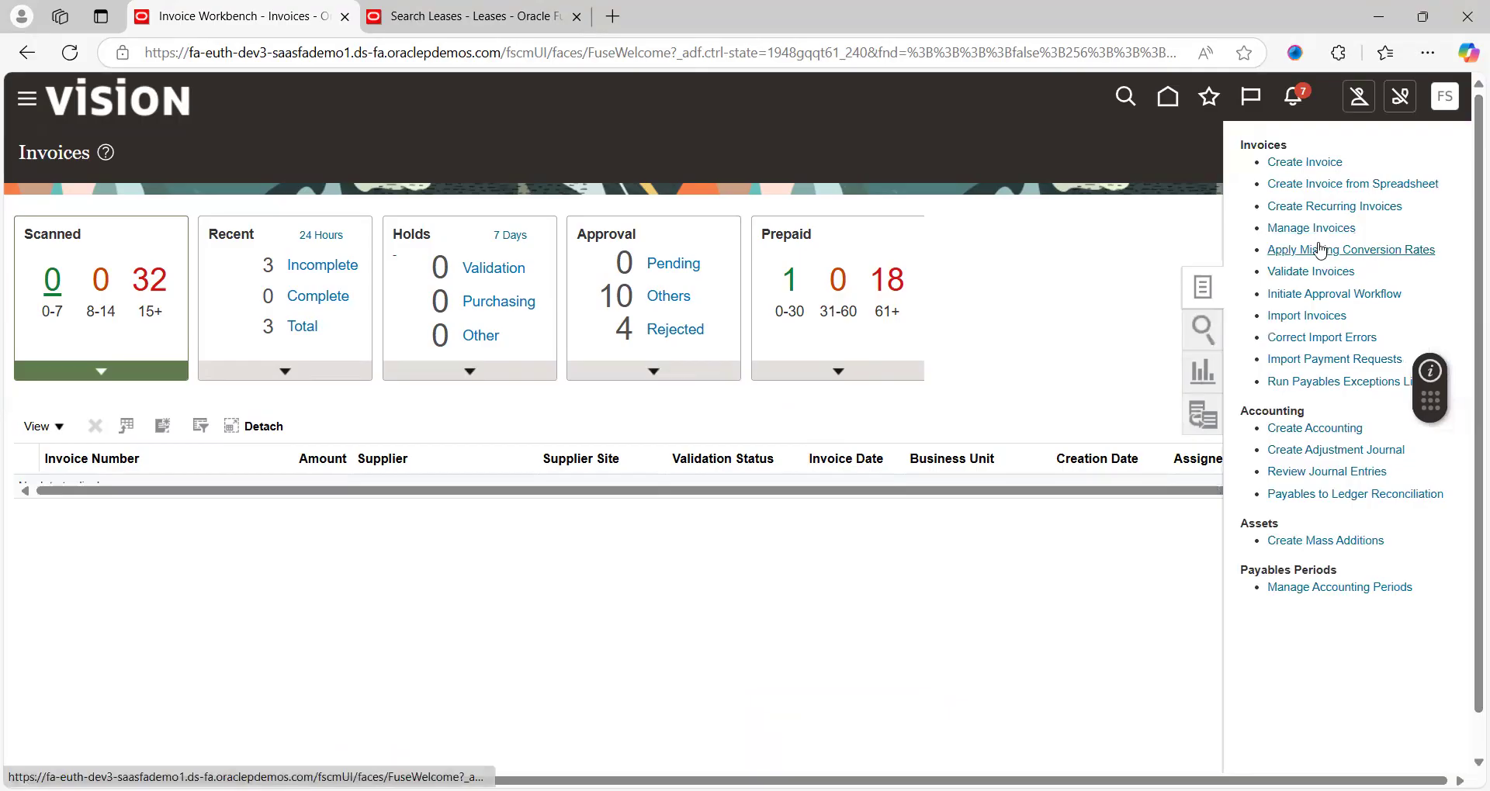
pyautogui.click(1312, 228)
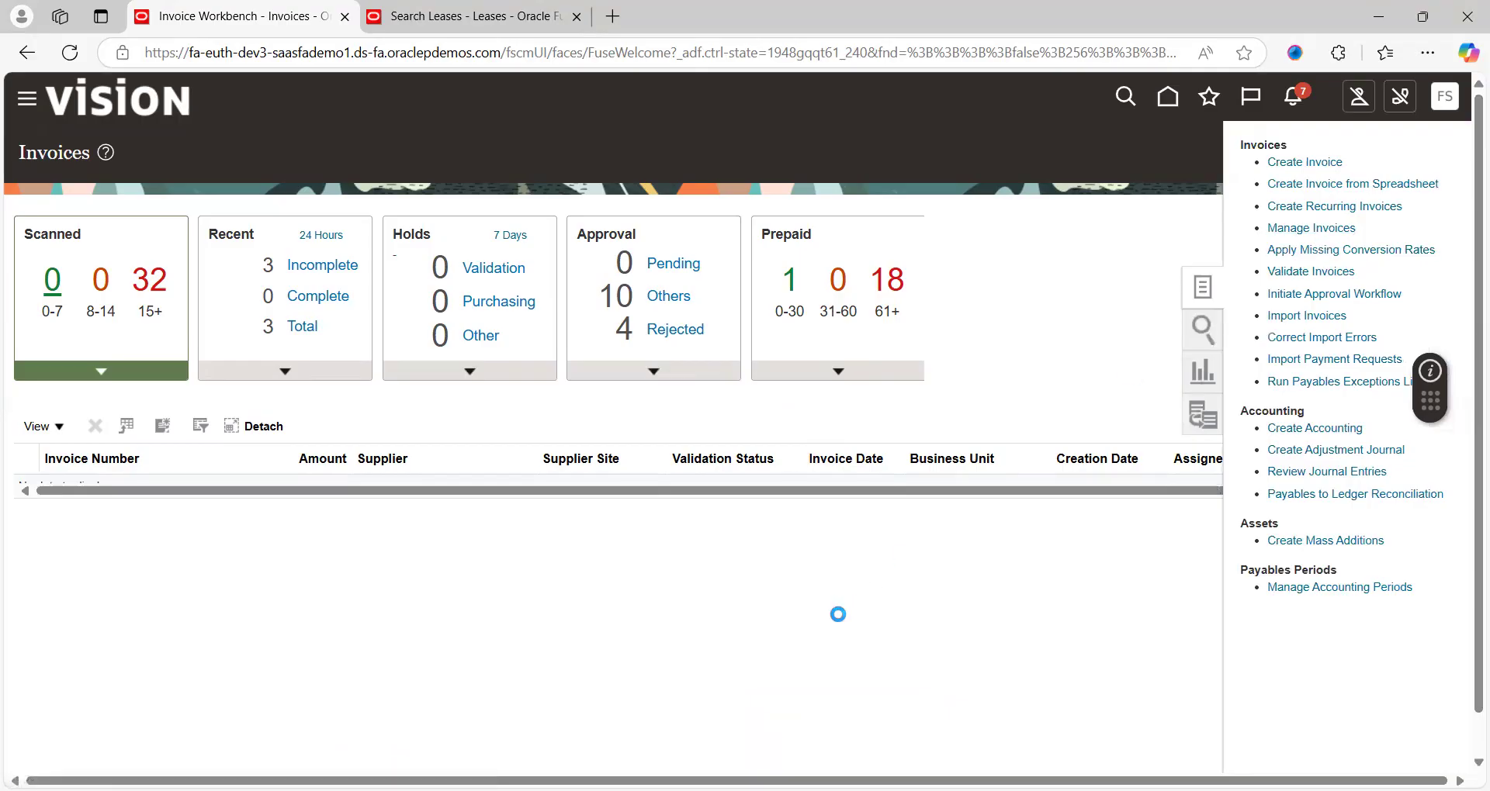
pyautogui.click(1426, 155)
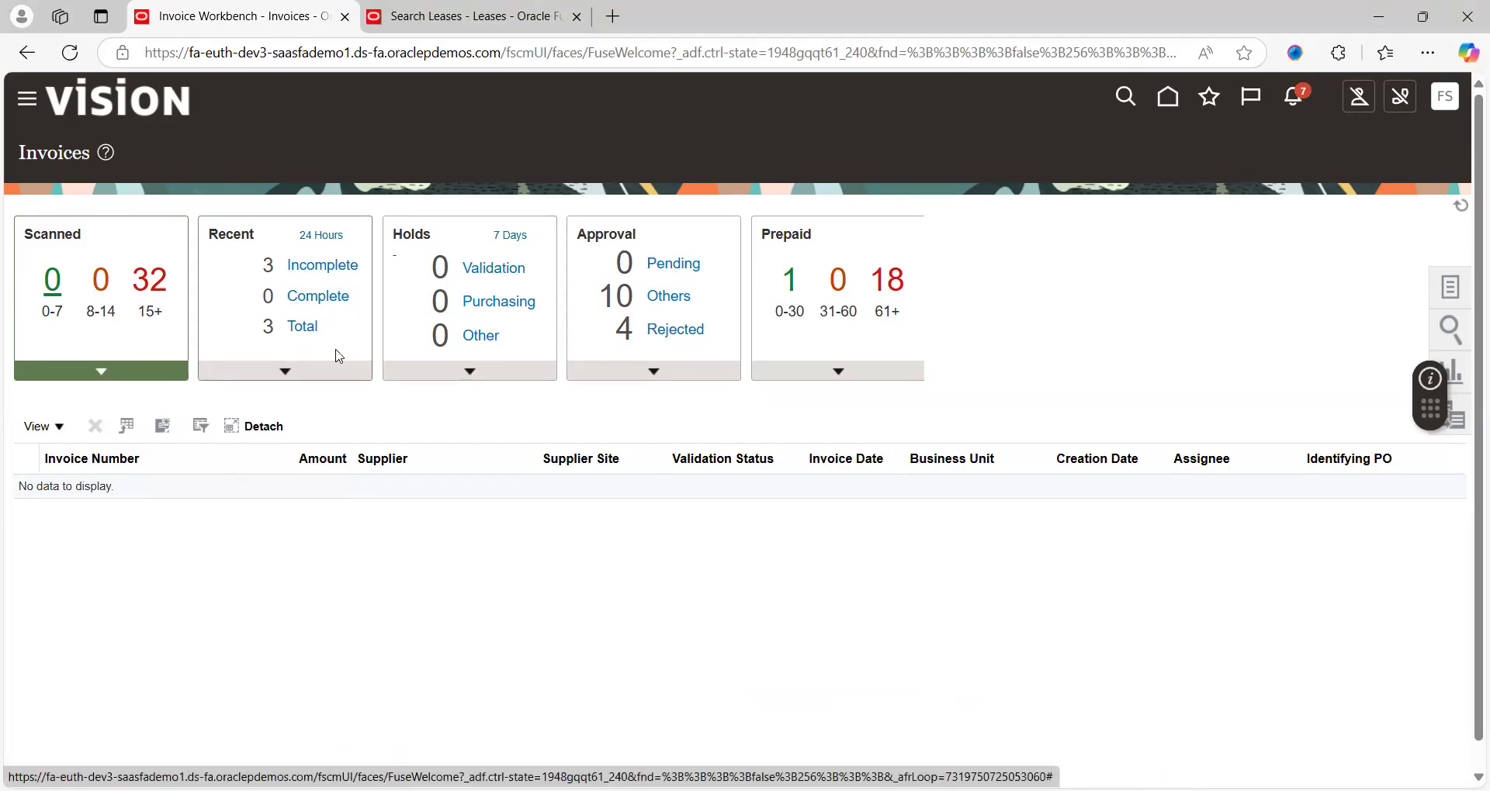
pyautogui.click(284, 373)
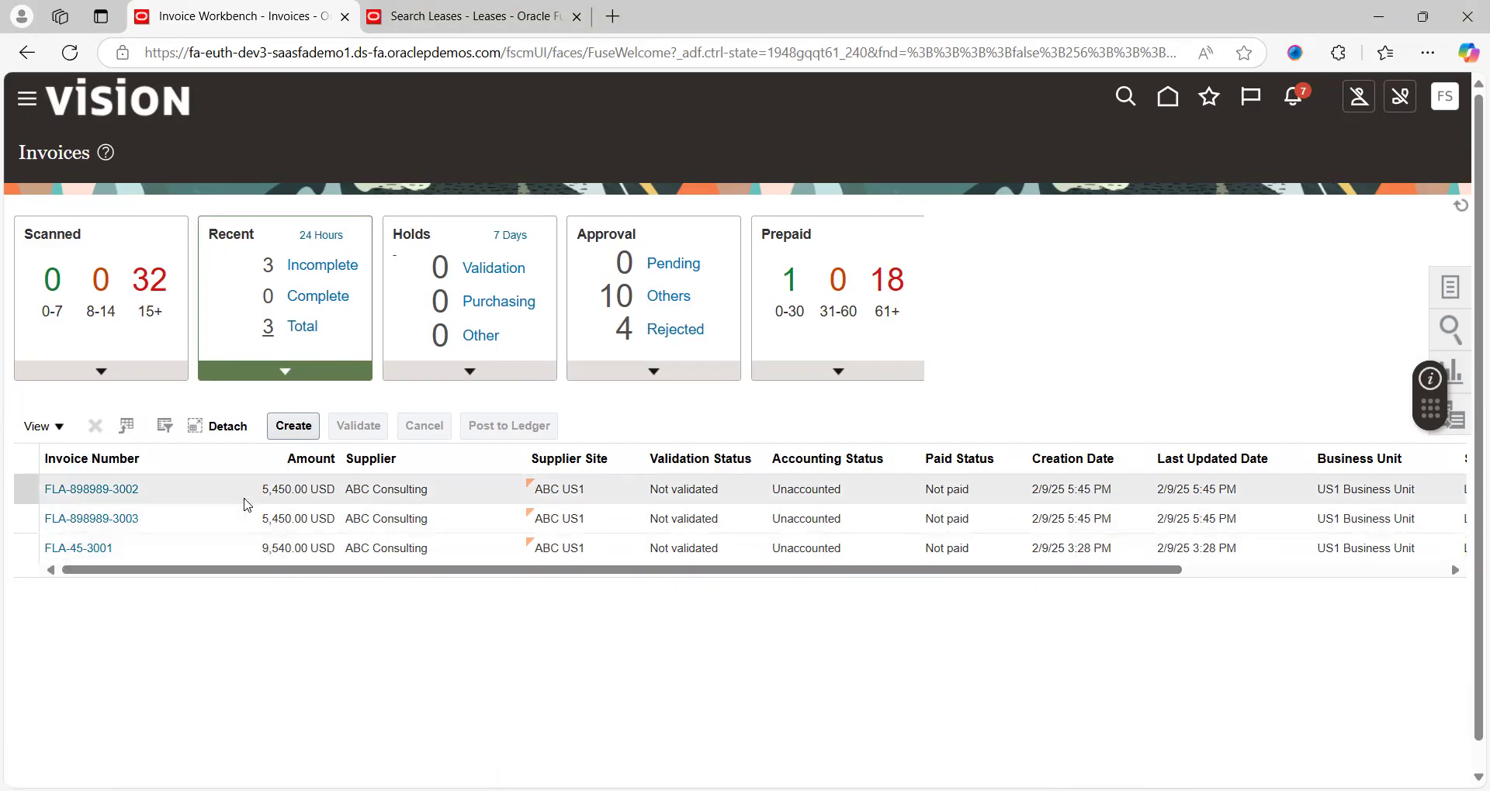
pyautogui.click(119, 492)
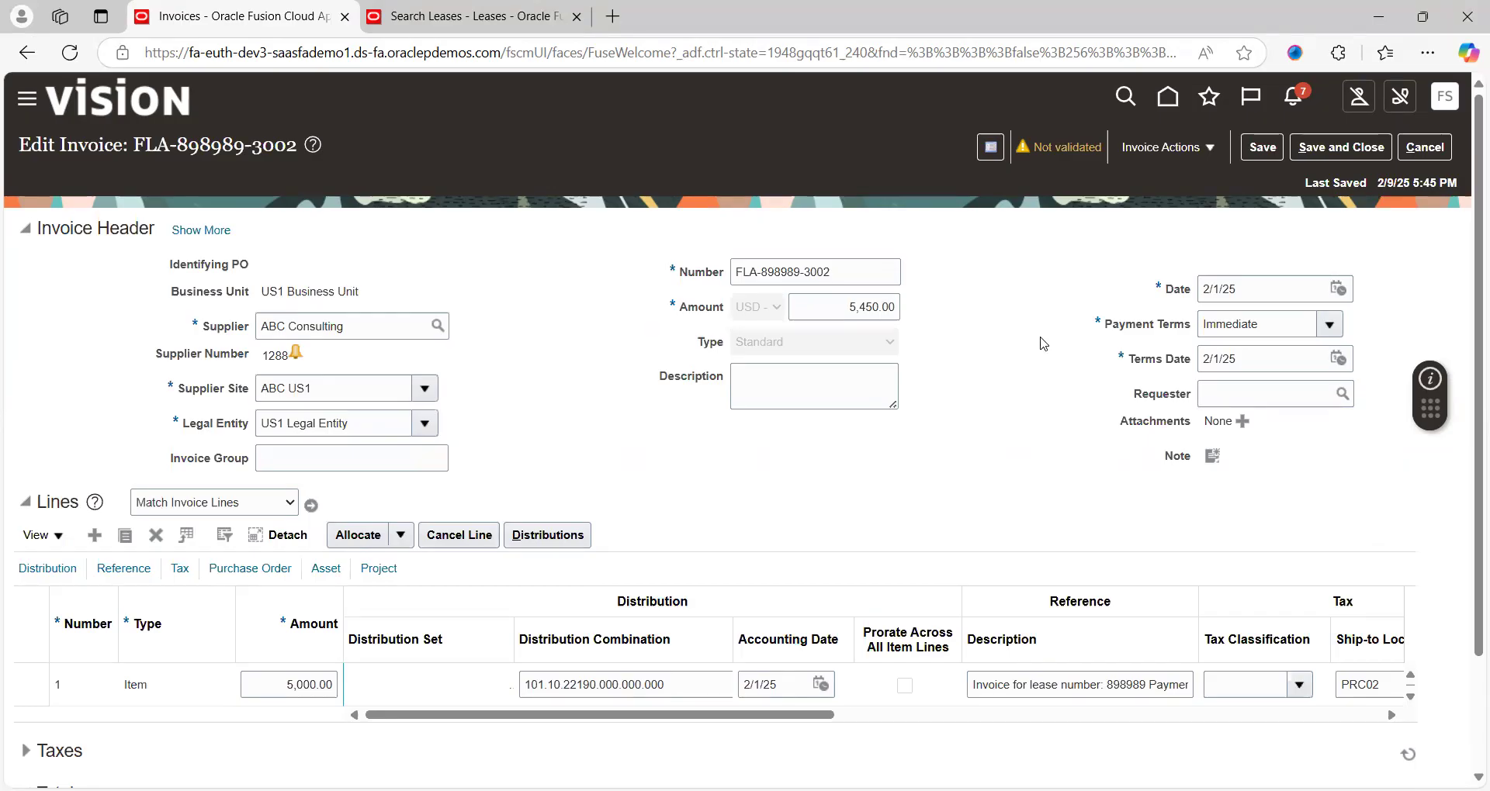
pyautogui.scroll(-2, 1044, 342)
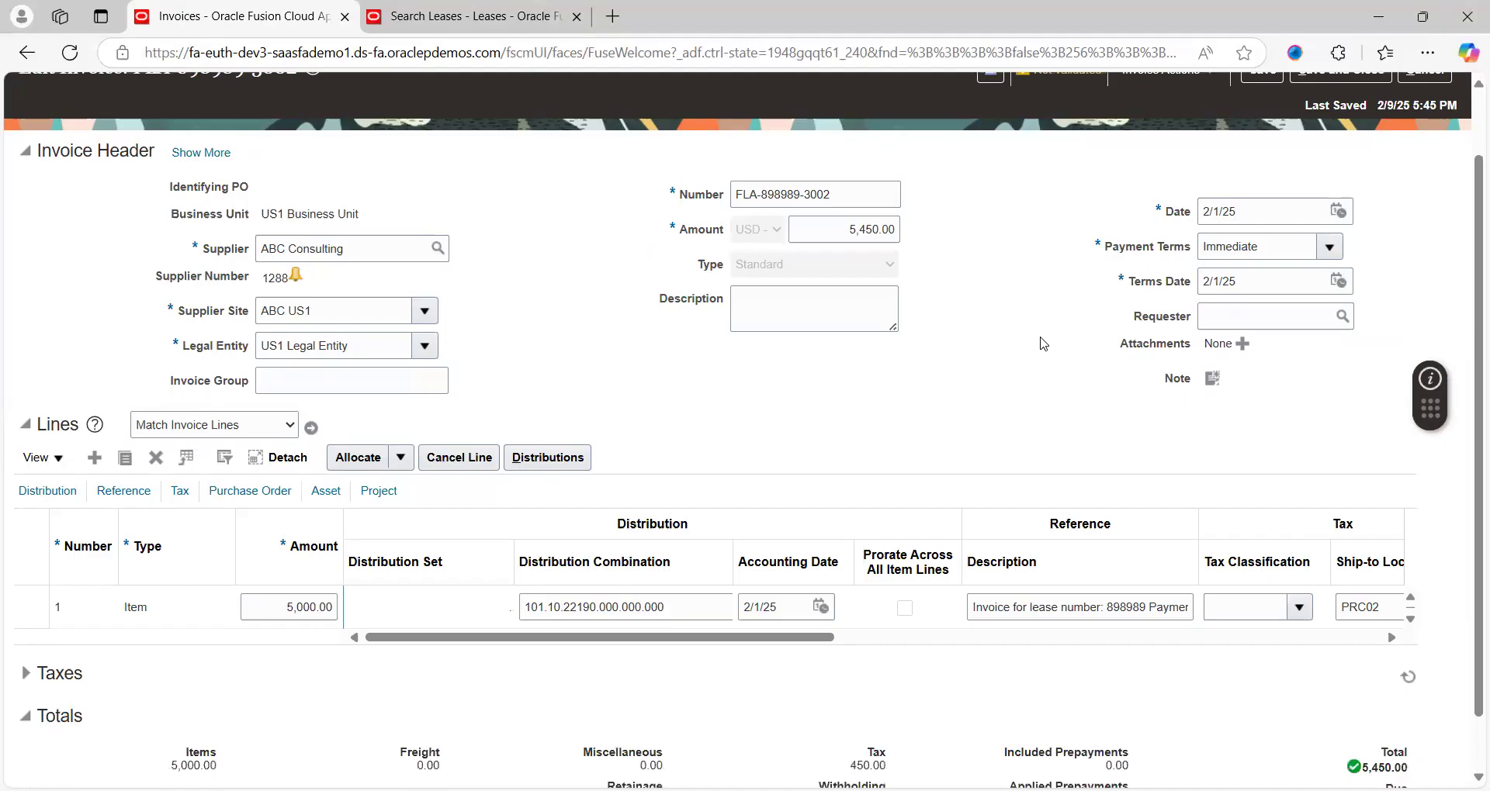
pyautogui.scroll(2, 1044, 343)
pyautogui.click(1060, 688)
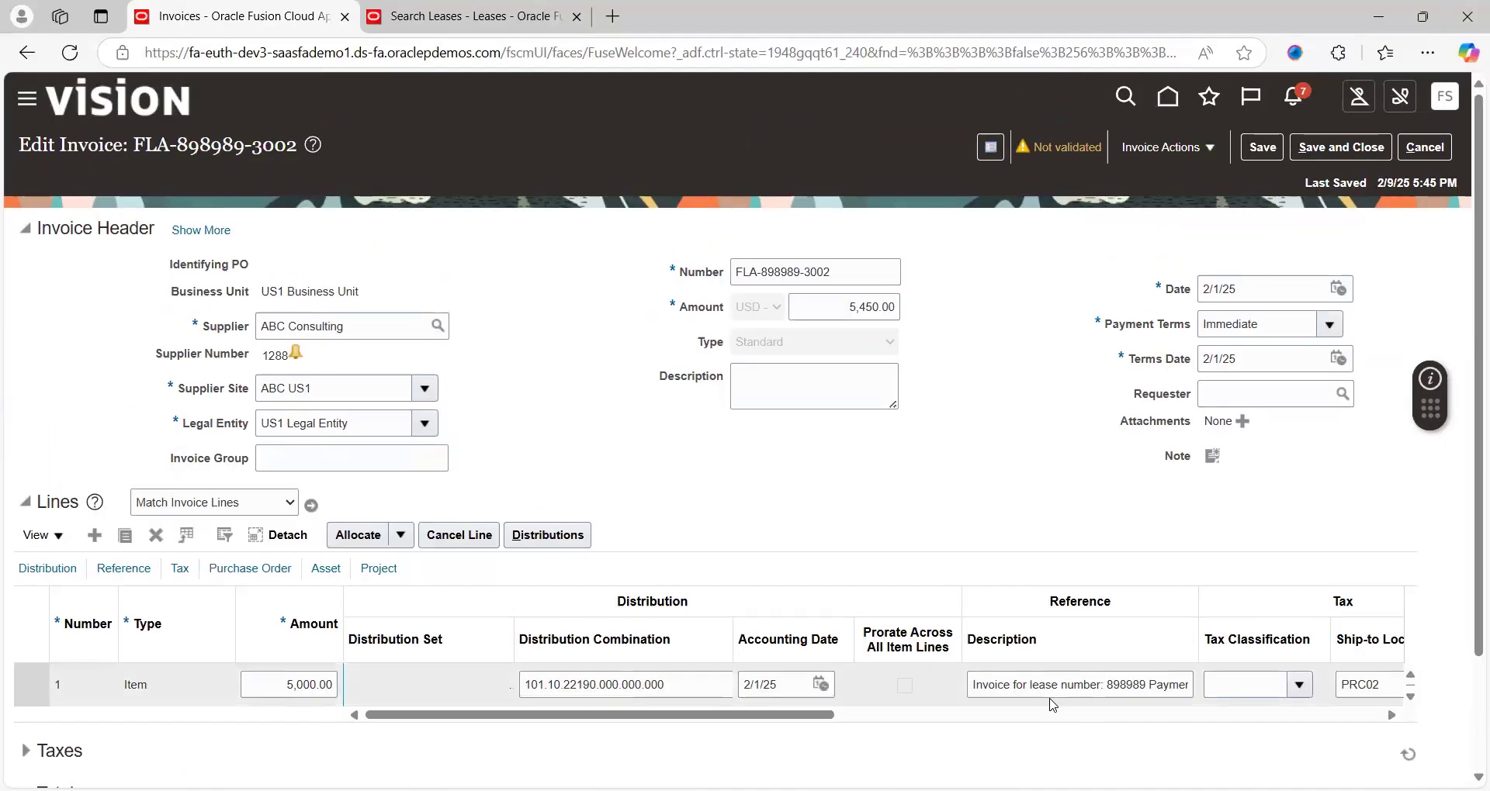
# Read the full description of invoice line 1 to its end, and check the line's ship-to location
pyautogui.doubleClick(1060, 688)
pyautogui.click(1026, 690)
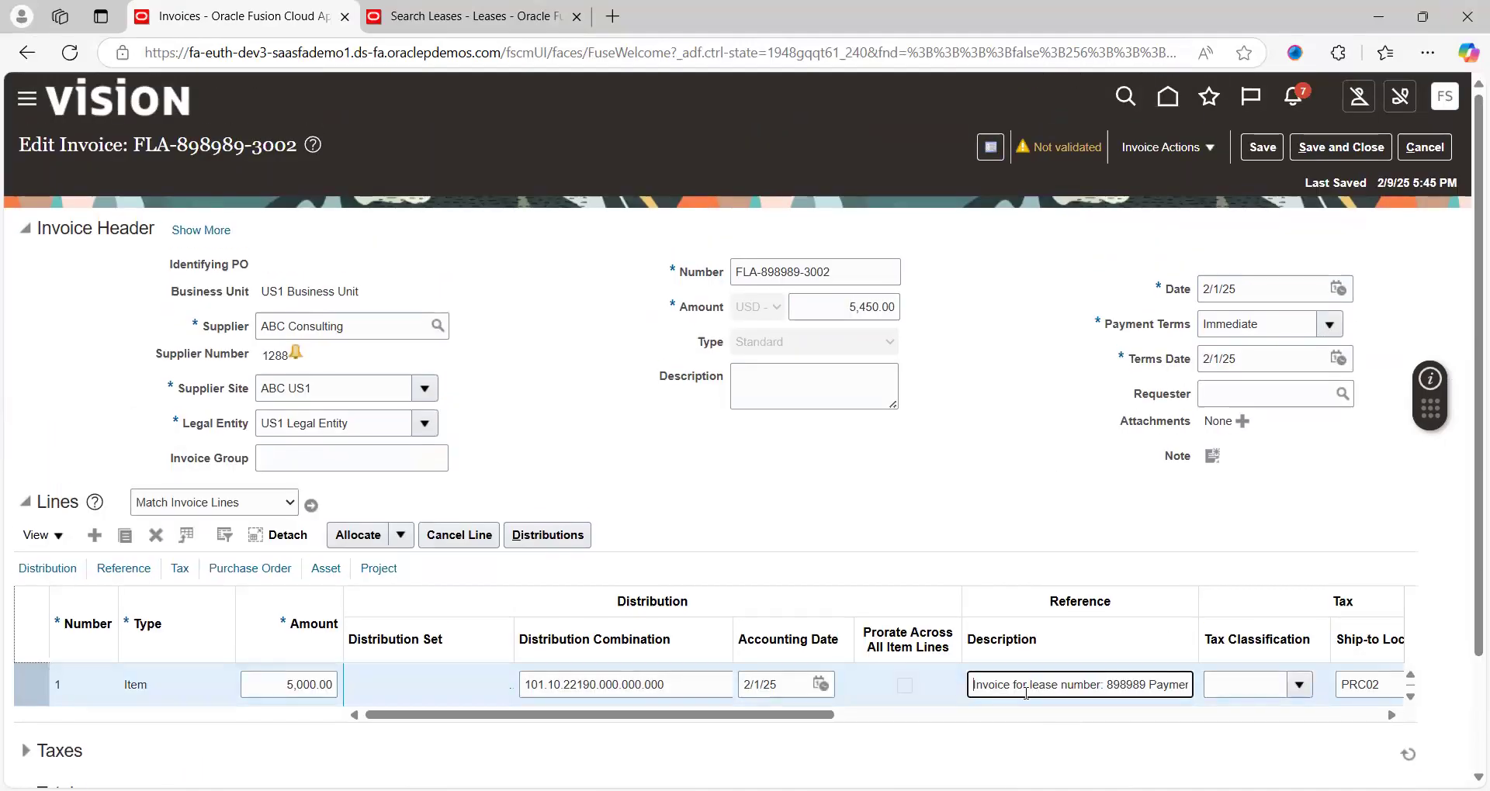
pyautogui.click(1109, 685)
pyautogui.press('Right')
pyautogui.press('Right')
pyautogui.press('Right')
pyautogui.press('Right')
pyautogui.press('Right')
pyautogui.press('Right')
pyautogui.press('Right')
pyautogui.press('Right')
pyautogui.press('Right')
pyautogui.press('Right')
pyautogui.press('Right')
pyautogui.press('Right')
pyautogui.press('Right')
pyautogui.press('Right')
pyautogui.press('Right')
pyautogui.press('Right')
pyautogui.press('Right')
pyautogui.press('Right')
pyautogui.press('Right')
pyautogui.press('Right')
pyautogui.press('Right')
pyautogui.press('Right')
pyautogui.press('Right')
pyautogui.press('Right')
pyautogui.press('Right')
pyautogui.press('Right')
pyautogui.press('Right')
pyautogui.press('Right')
pyautogui.press('Right')
pyautogui.press('Right')
pyautogui.press('Right')
pyautogui.press('Right')
pyautogui.press('Right')
pyautogui.press('Right')
pyautogui.press('Right')
pyautogui.press('Right')
pyautogui.press('Right')
pyautogui.press('Right')
pyautogui.press('Right')
pyautogui.press('Right')
pyautogui.press('Right')
pyautogui.press('Right')
pyautogui.press('Right')
pyautogui.press('Right')
pyautogui.press('Right')
pyautogui.press('Right')
pyautogui.press('Right')
pyautogui.press('Right')
pyautogui.press('Right')
pyautogui.press('Right')
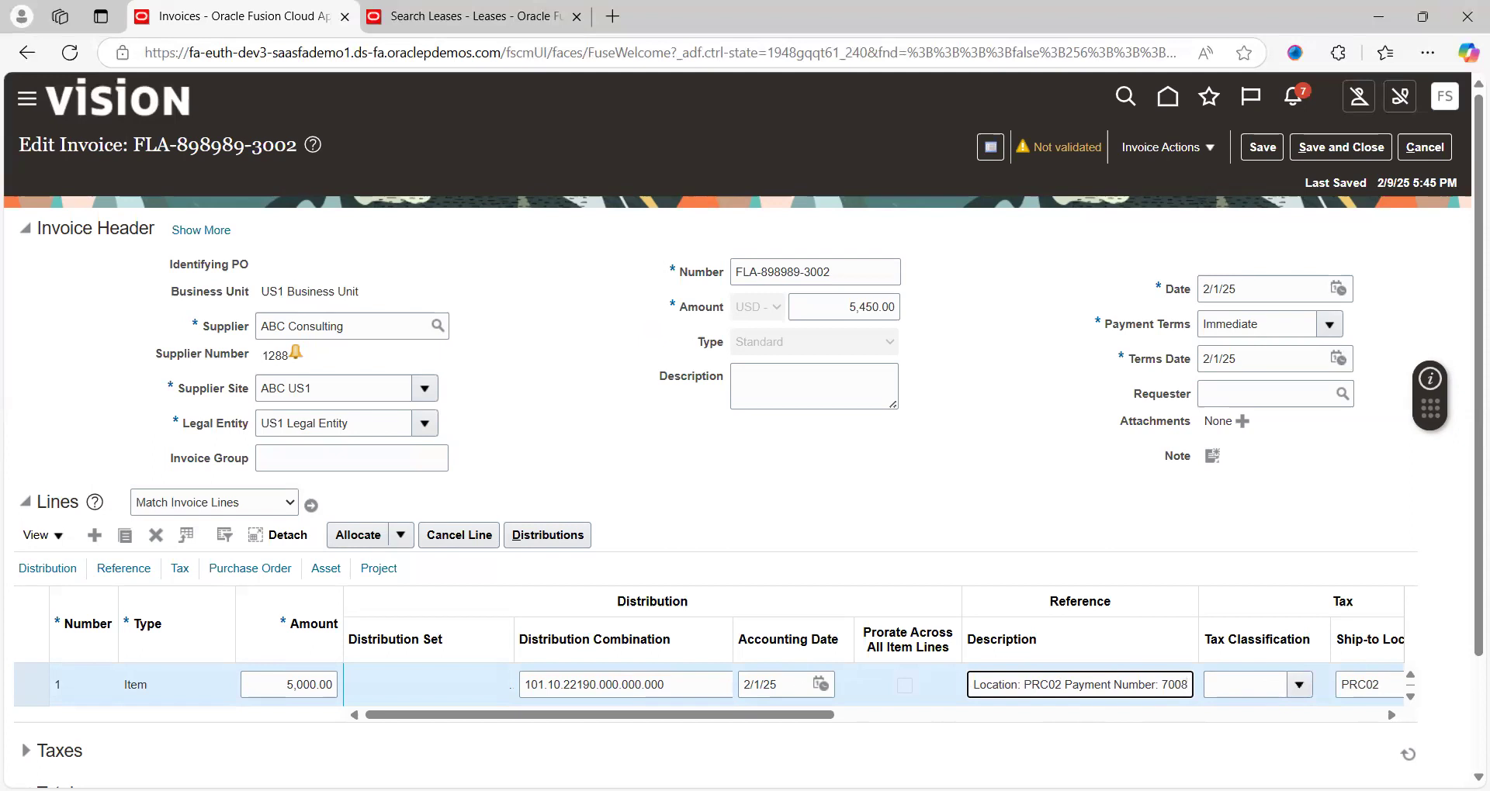
pyautogui.click(1391, 715)
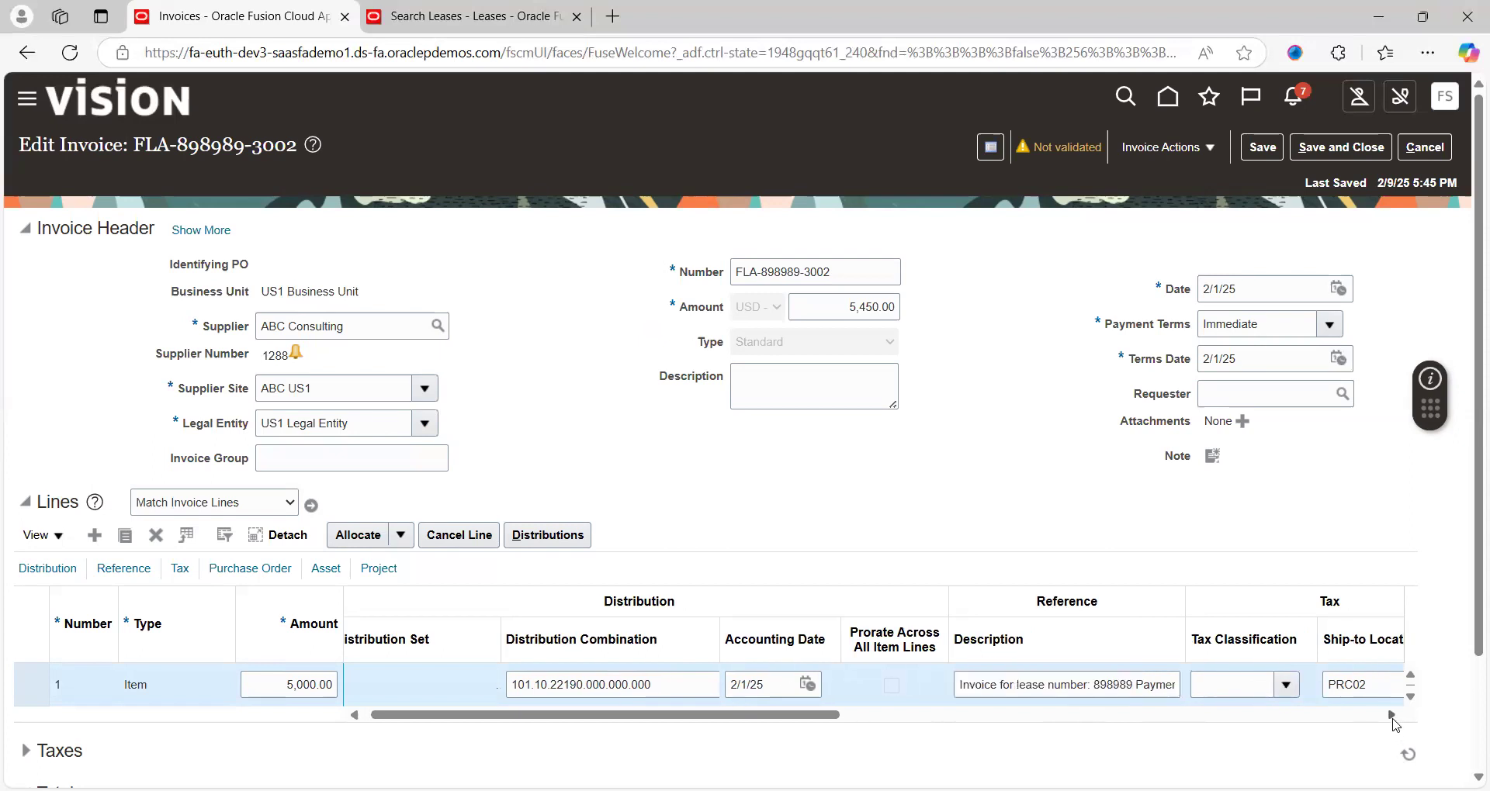
pyautogui.click(1391, 716)
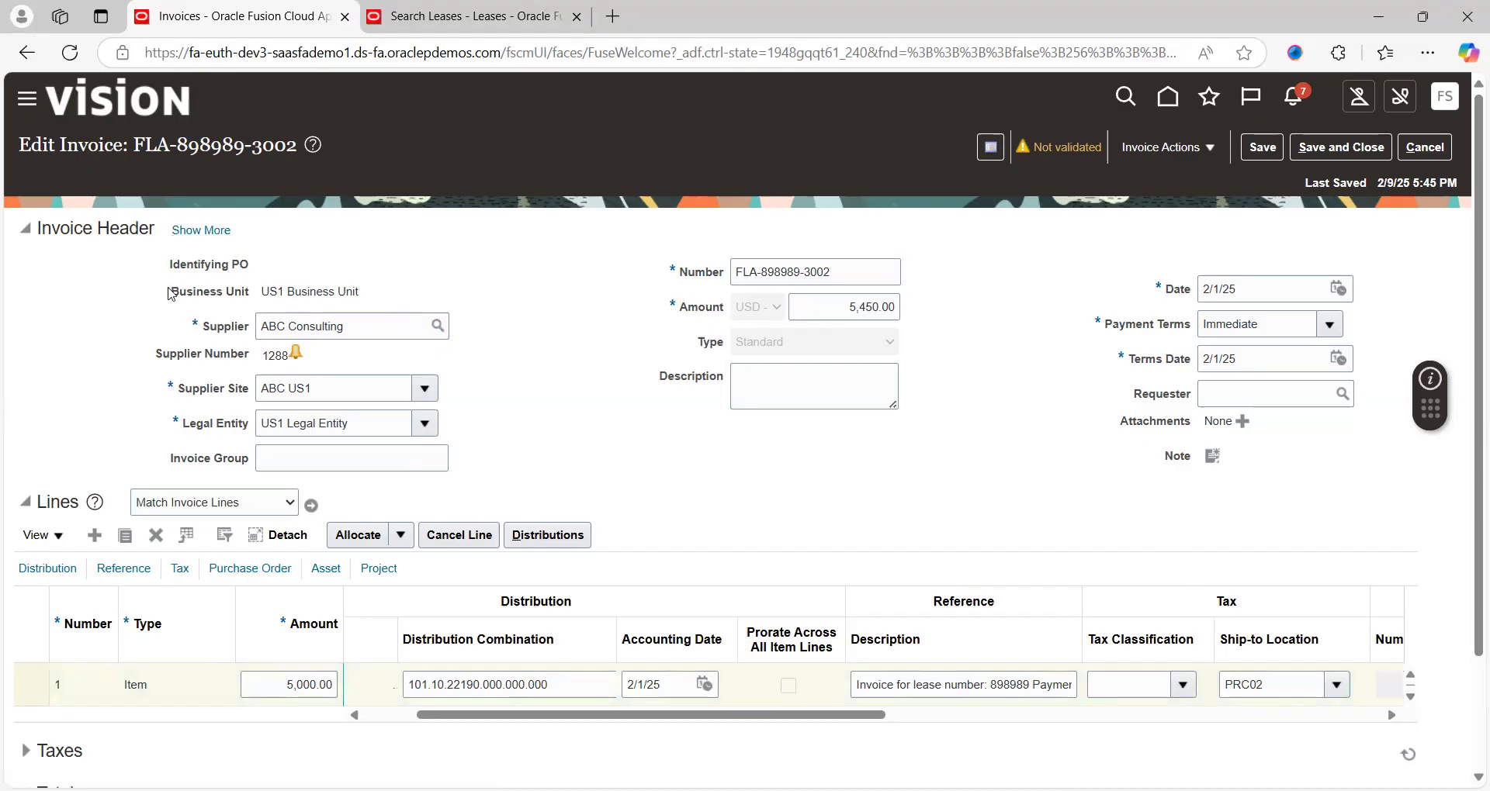
# Expand the invoice header, check the liability distribution in its accounting details, and close the invoice without saving
pyautogui.click(200, 230)
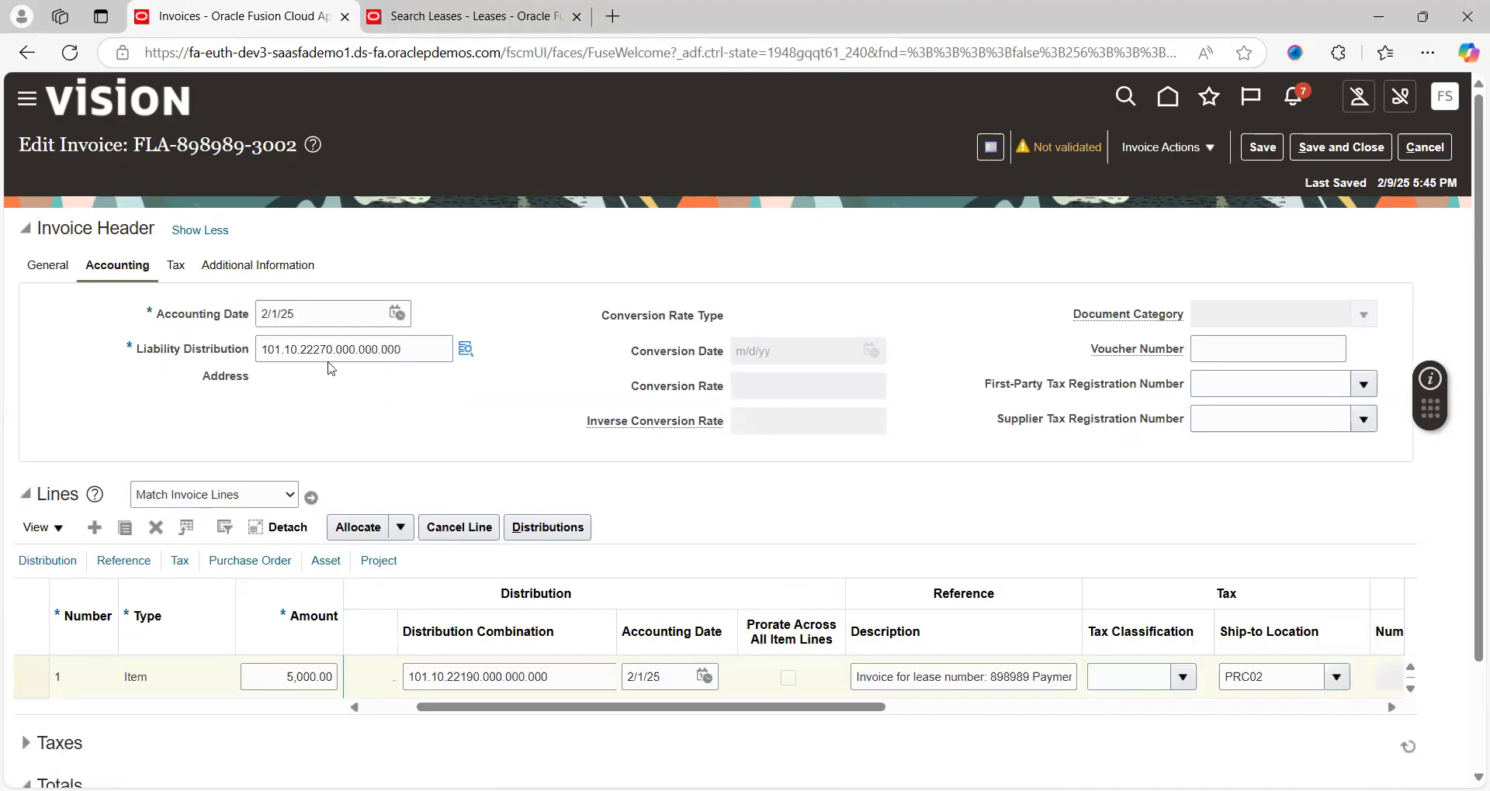
pyautogui.click(382, 353)
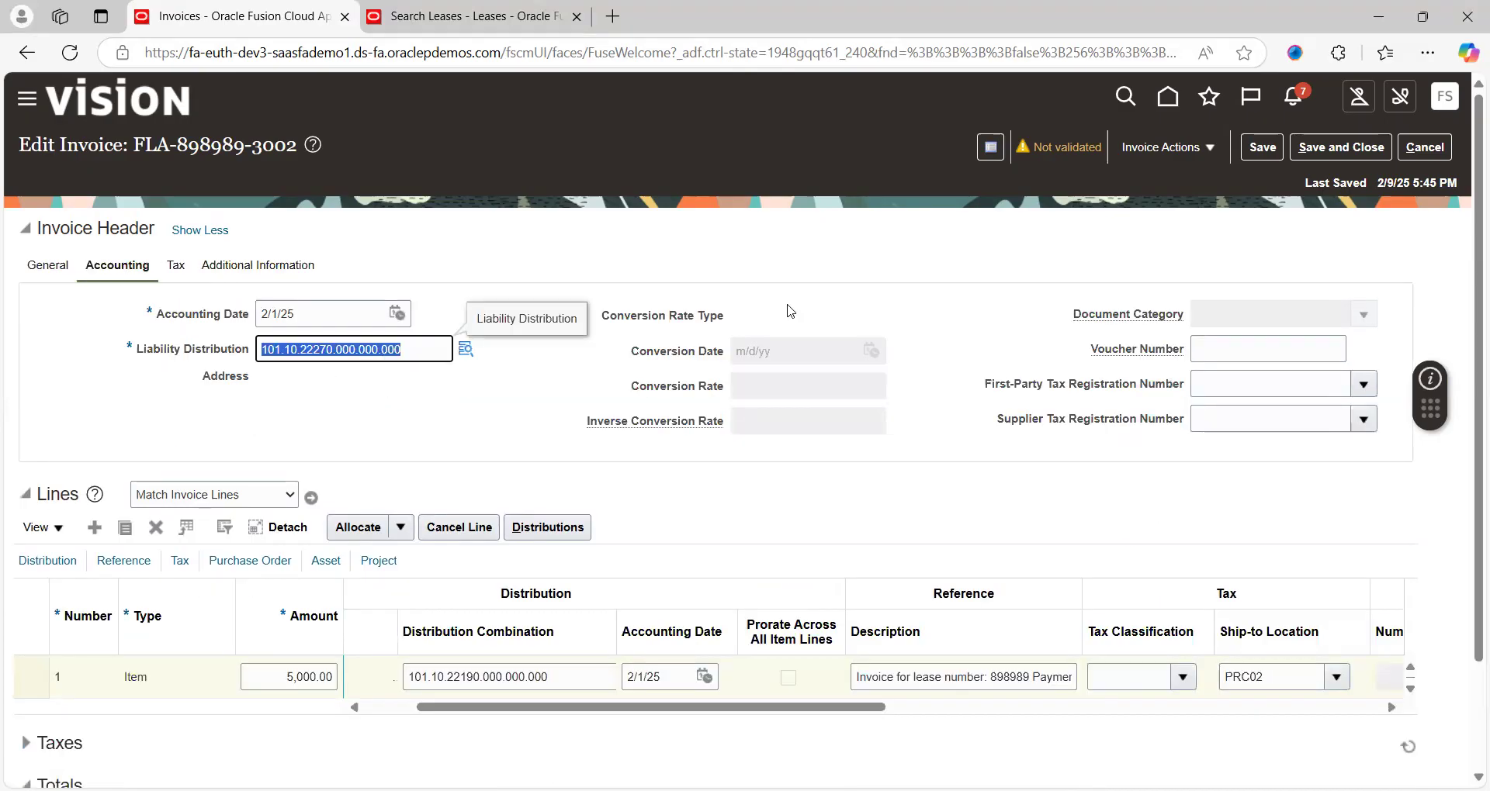
pyautogui.click(1425, 147)
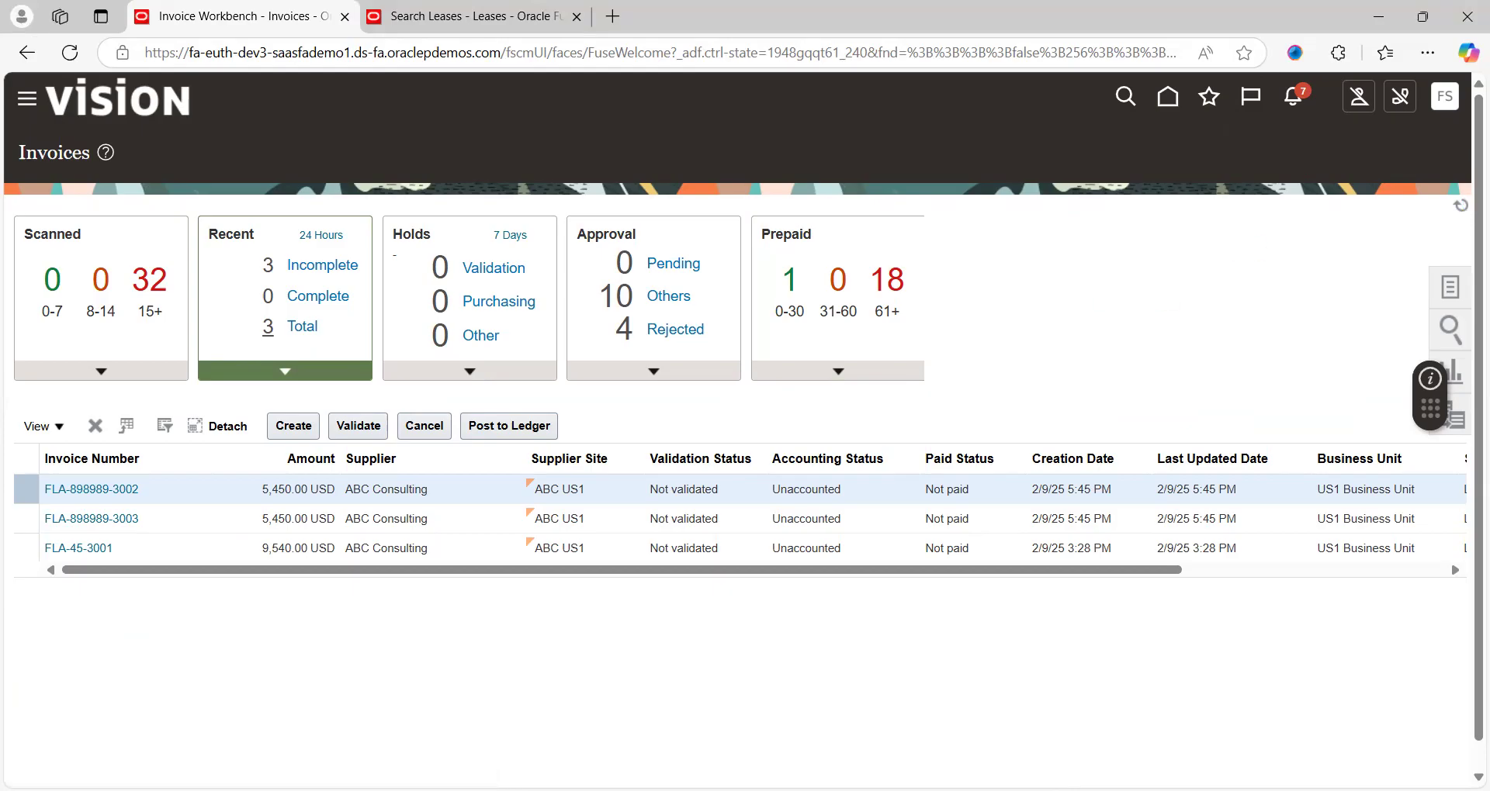
# Switch to the Book1 workbook in Excel and review the lease contract outline, from prerequisite setups through ESS jobs to integrated modules
pyautogui.hotkey('alt', 'Tab')
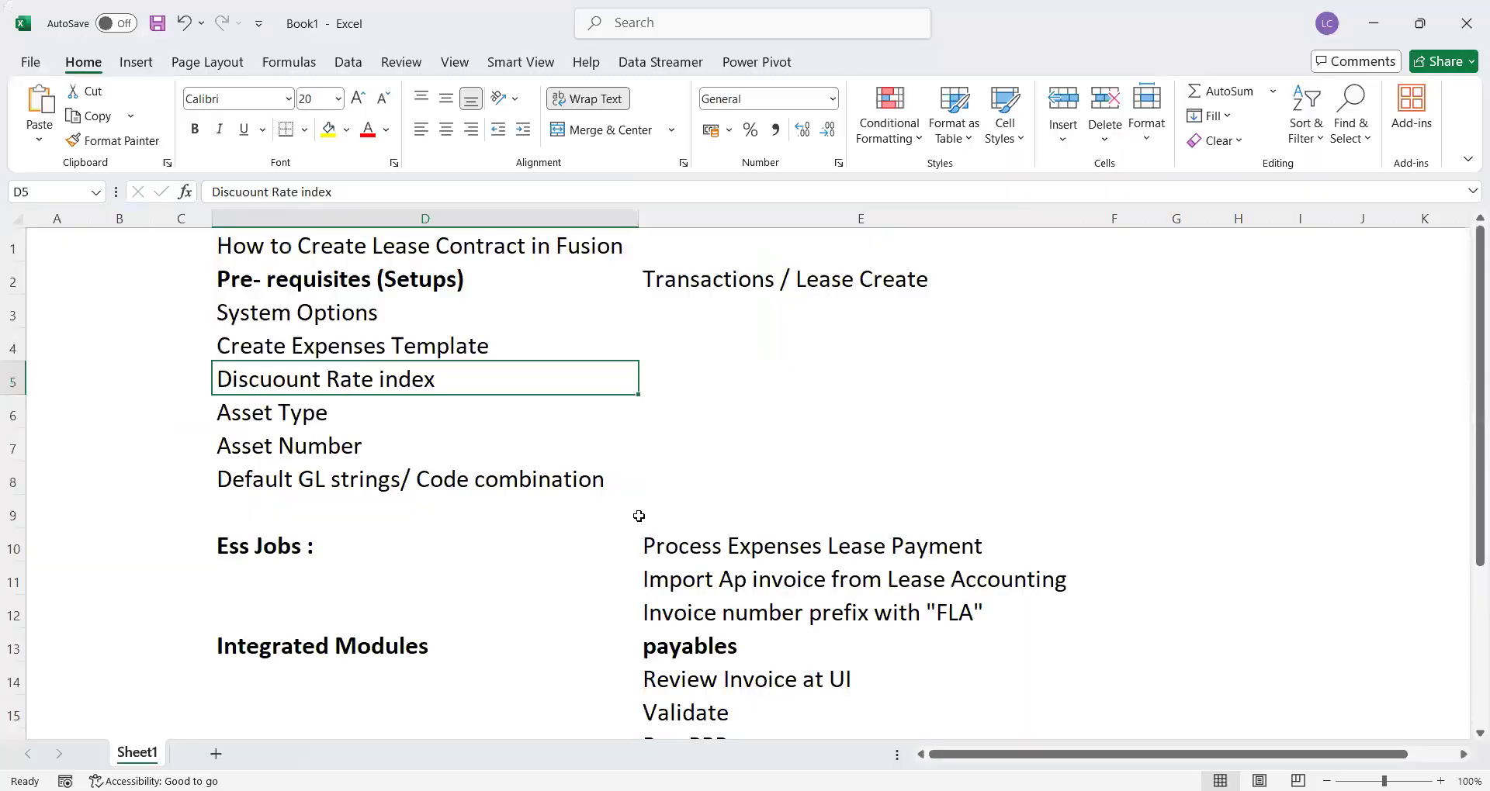
pyautogui.click(574, 608)
pyautogui.press('Down')
pyautogui.press('Up')
pyautogui.press('Up')
pyautogui.press('Up')
pyautogui.press('Up')
pyautogui.press('Up')
pyautogui.press('Up')
pyautogui.press('Up')
pyautogui.press('Up')
pyautogui.press('Up')
pyautogui.press('Up')
pyautogui.press('Up')
pyautogui.press('Up')
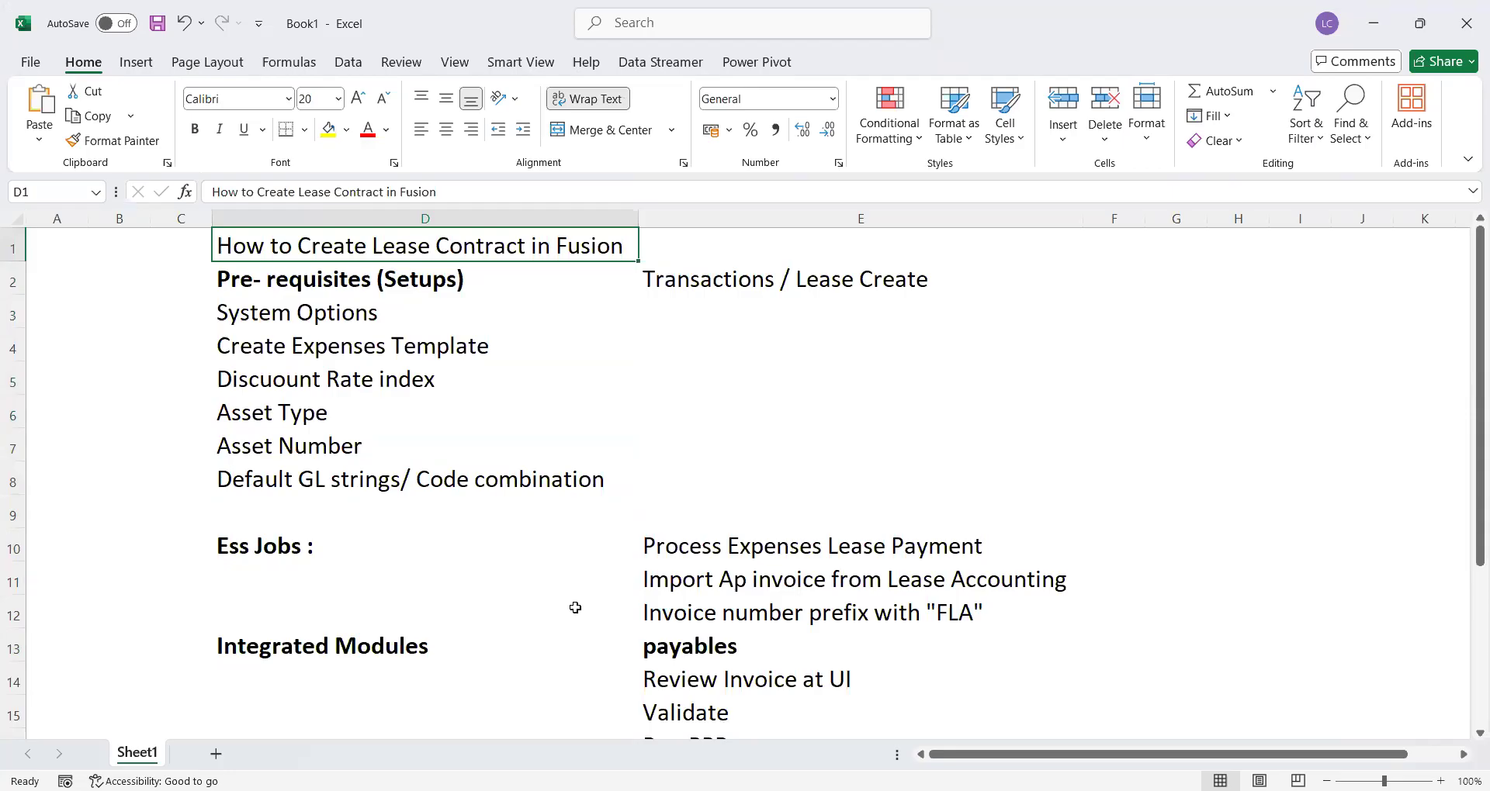
pyautogui.press('Down')
pyautogui.press('Down')
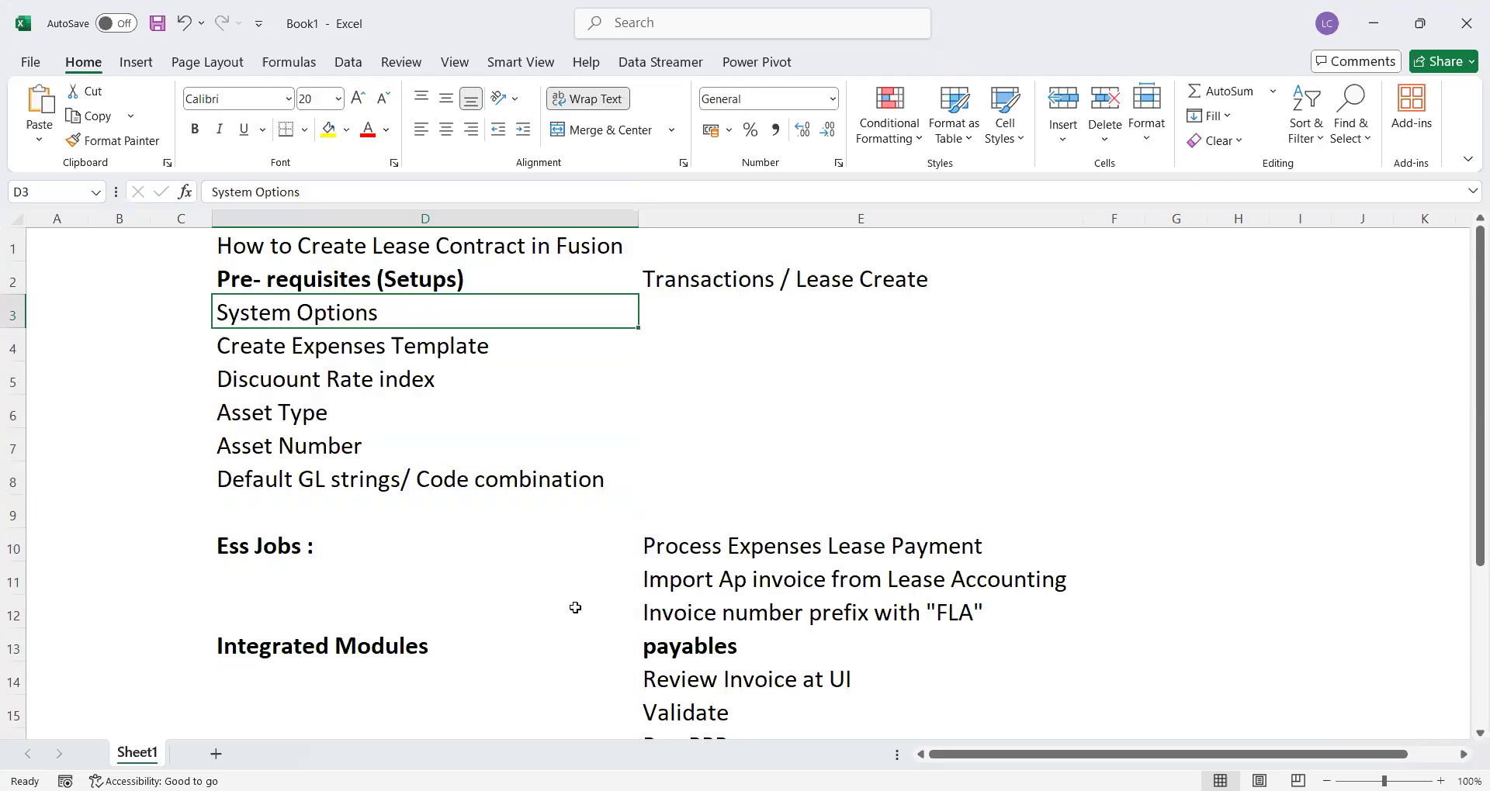
pyautogui.press('Down')
pyautogui.press('Down')
pyautogui.press('Down')
pyautogui.press('Down')
pyautogui.press('Down')
pyautogui.press('Down')
pyautogui.press('Down')
pyautogui.press('Down')
pyautogui.press('Down')
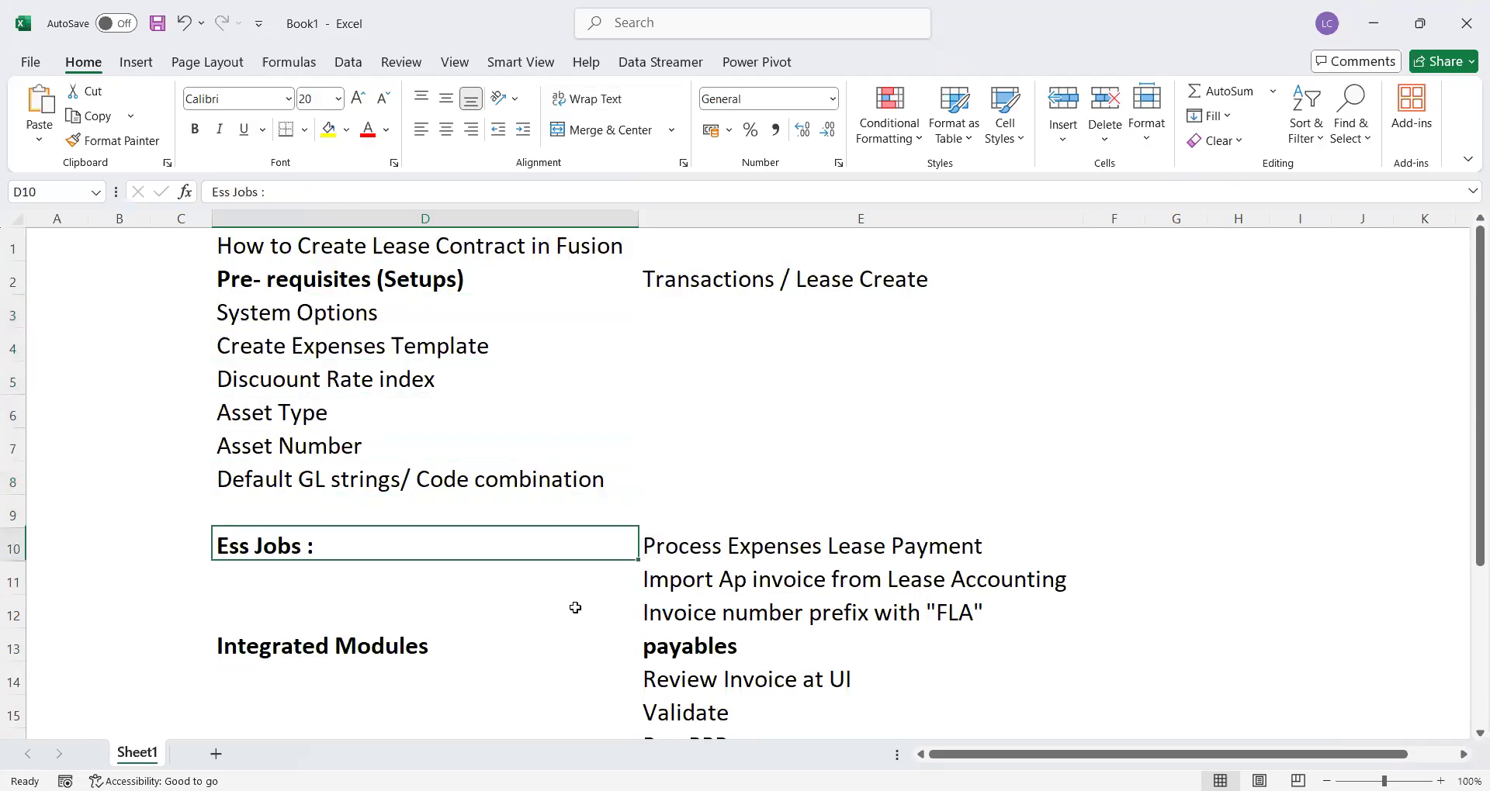
pyautogui.press('Down')
pyautogui.press('Down')
pyautogui.press('Down')
pyautogui.press('Down')
pyautogui.press('Down')
pyautogui.press('Down')
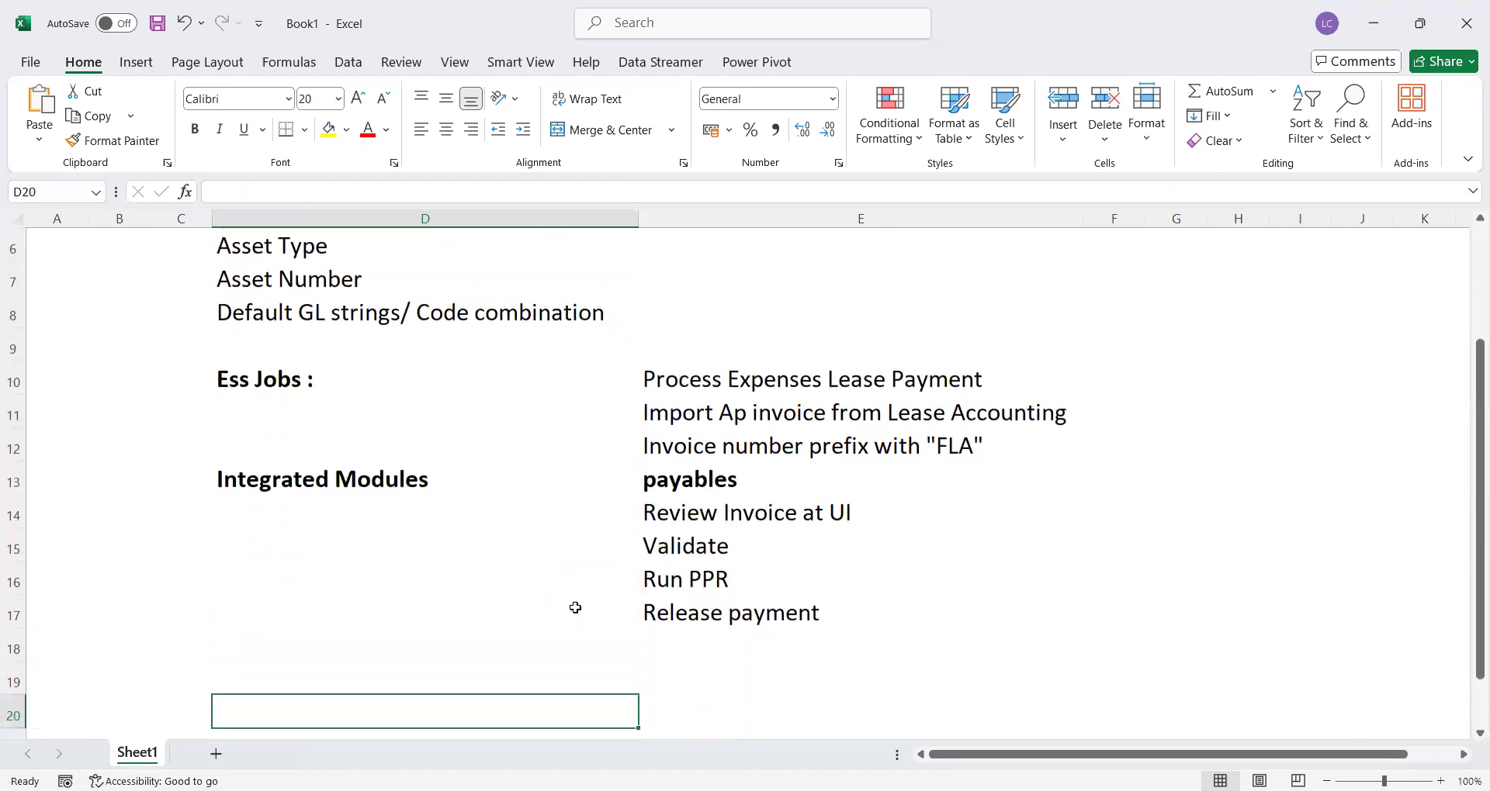
pyautogui.press('Up')
pyautogui.press('Up')
pyautogui.press('Up')
pyautogui.press('Up')
pyautogui.press('Up')
pyautogui.press('Up')
pyautogui.press('Up')
pyautogui.press('Up')
pyautogui.press('Up')
pyautogui.press('Up')
pyautogui.press('Up')
pyautogui.press('Up')
pyautogui.press('Up')
pyautogui.press('Up')
pyautogui.press('Up')
pyautogui.press('Up')
pyautogui.press('Up')
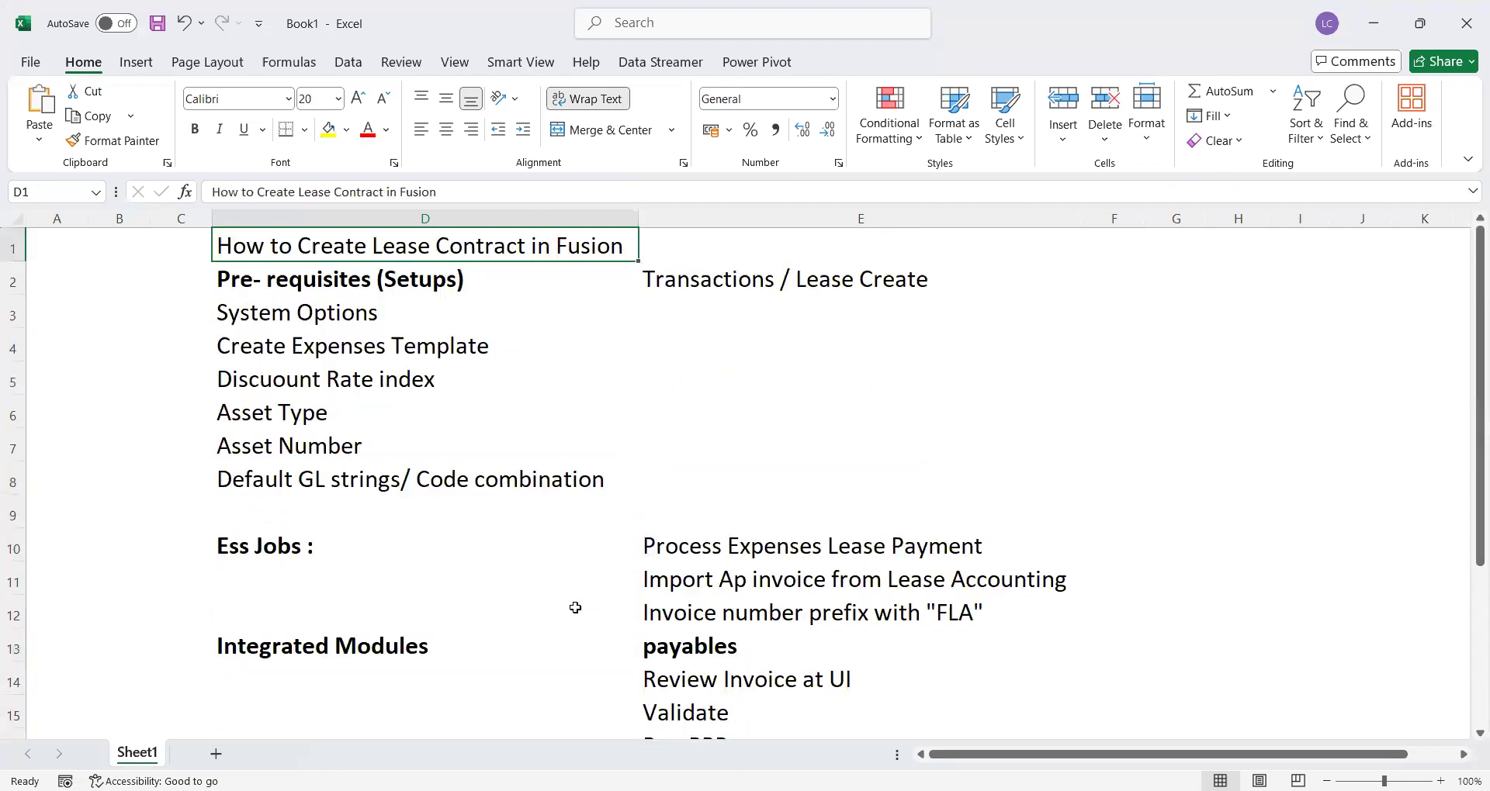